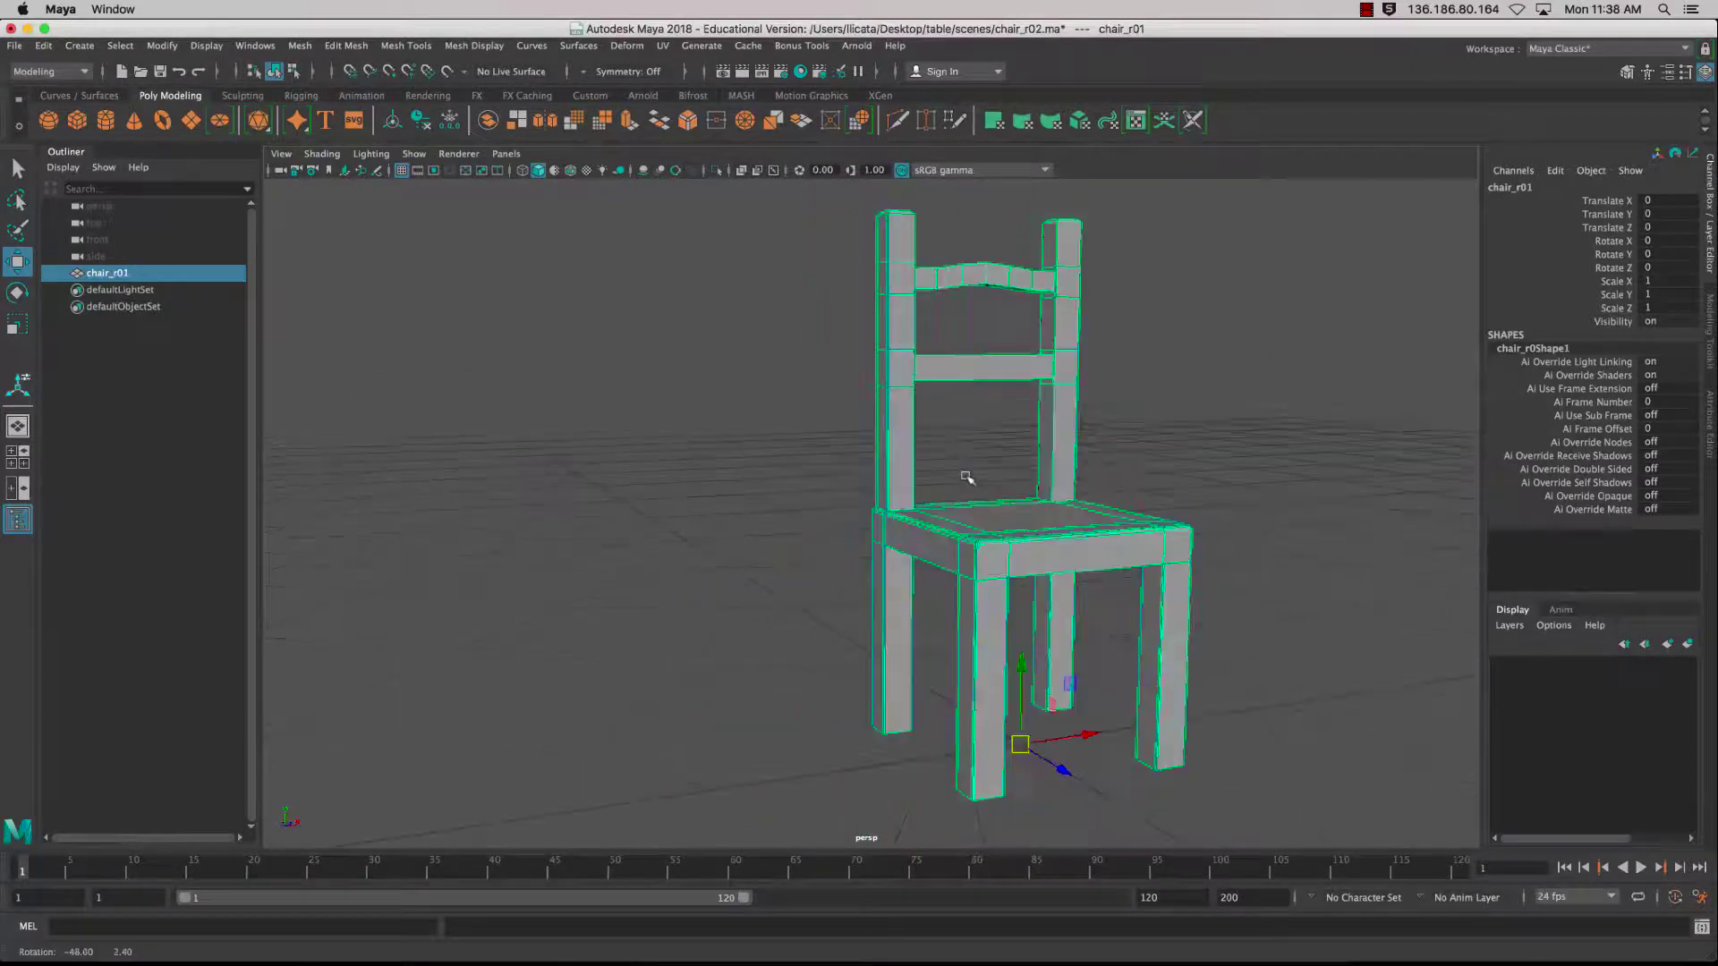
- Bring up the Modeling Toolkit and examine the finished chair's seat, legs and backrest from several angles
click(1710, 330)
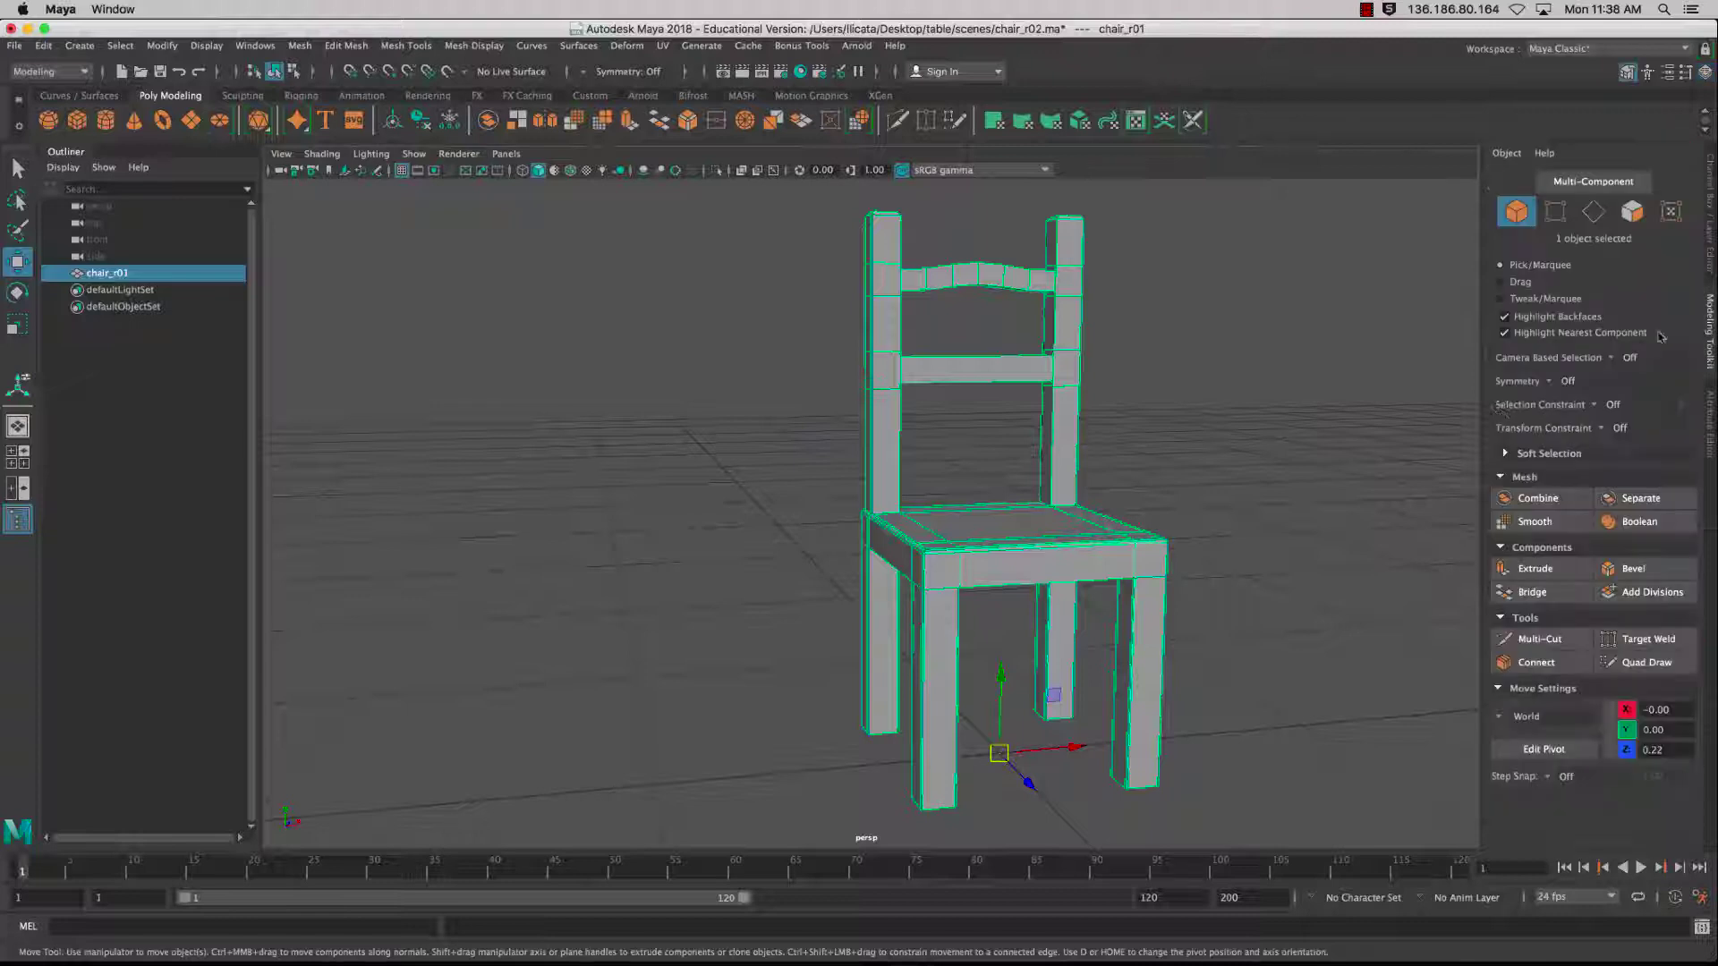
alt+drag(1290, 475, 1149, 475)
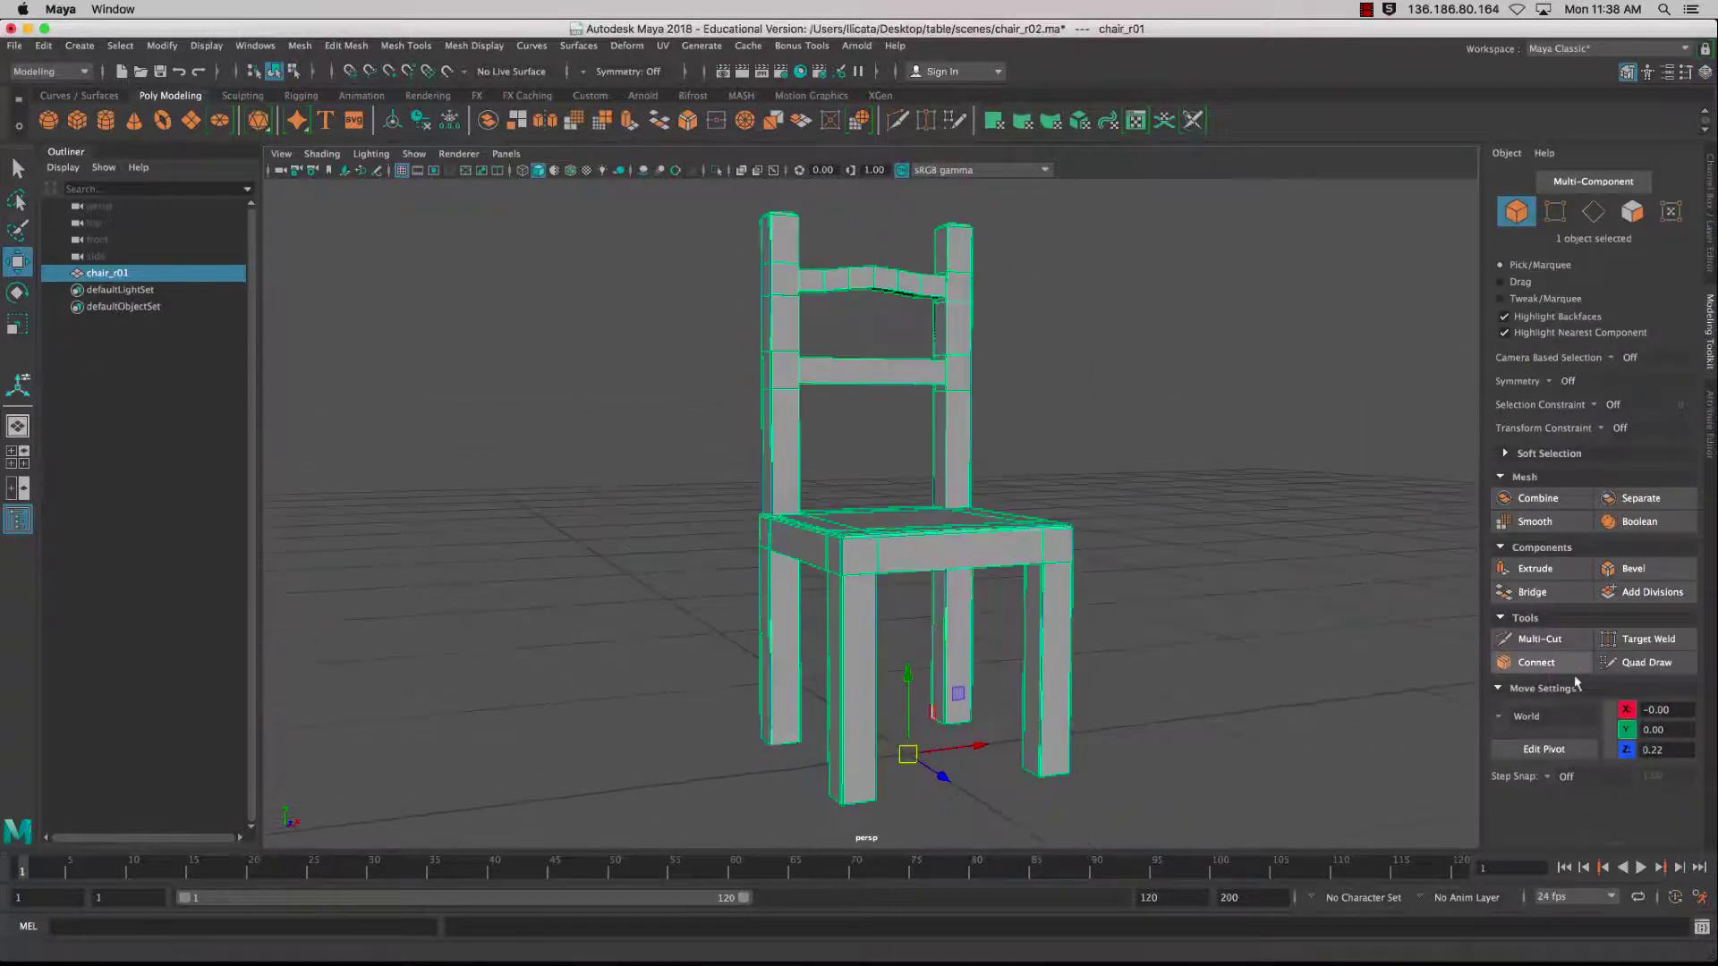
alt+drag(1251, 630, 1235, 644)
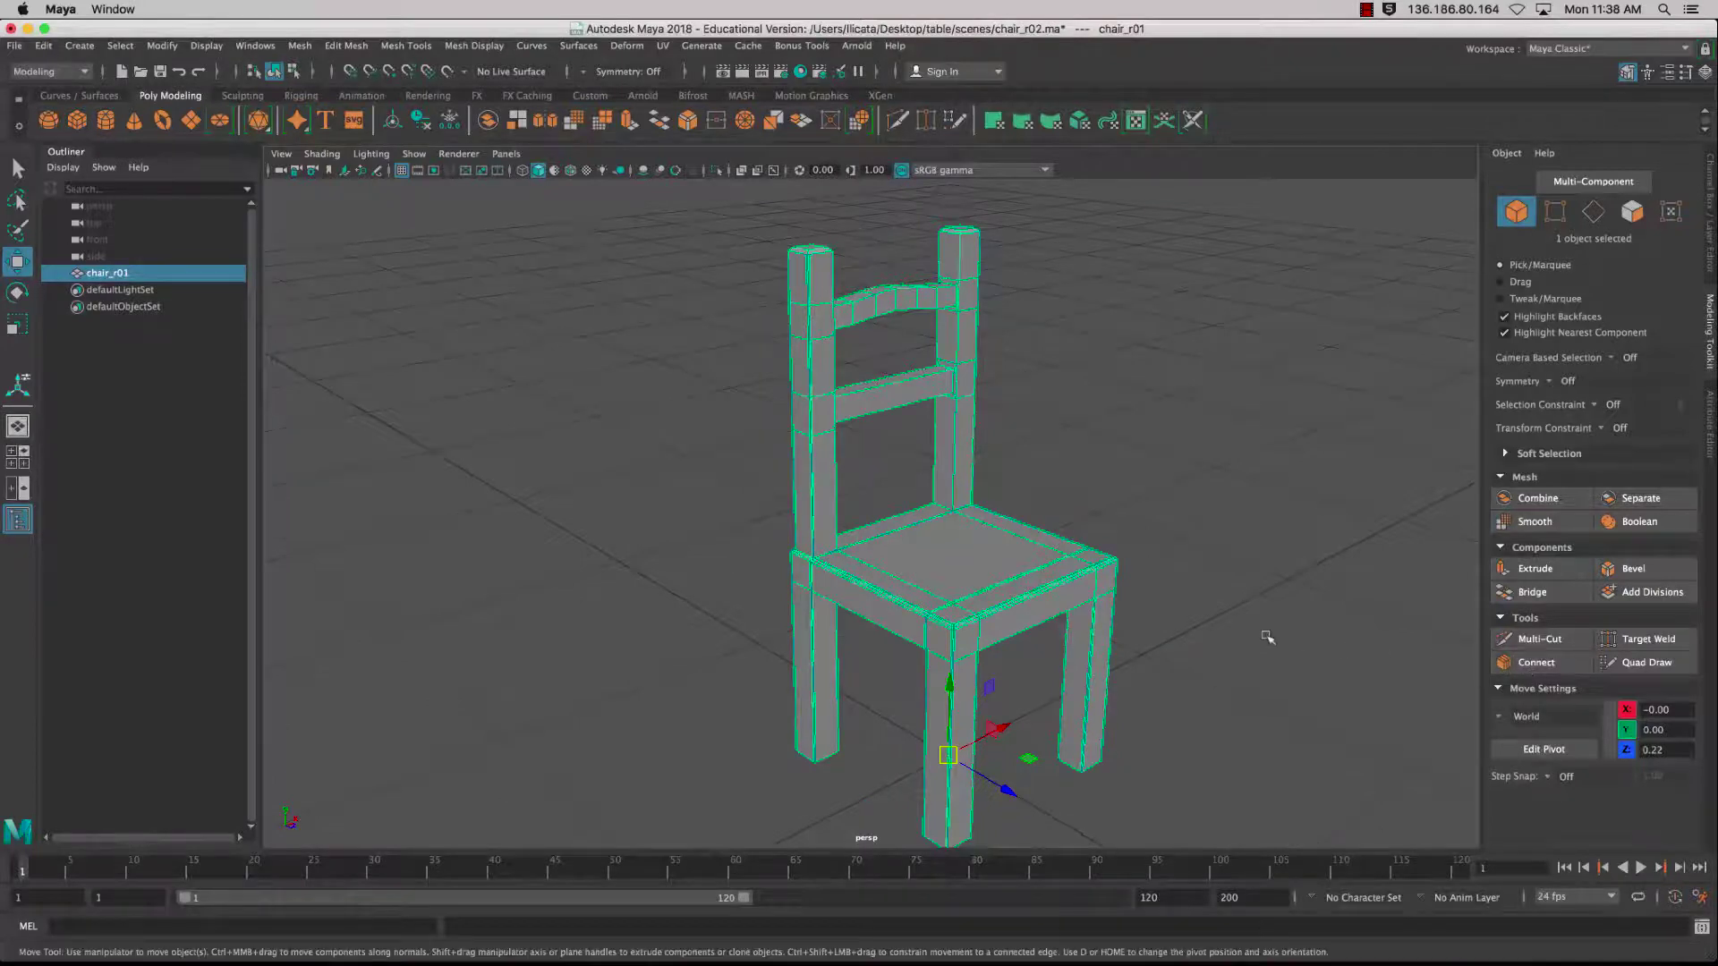
alt+middle_drag(1233, 609, 1089, 576)
scroll(1089, 575, down, 4)
scroll(1088, 576, up, 6)
alt+drag(1089, 576, 1096, 530)
alt+drag(939, 663, 912, 720)
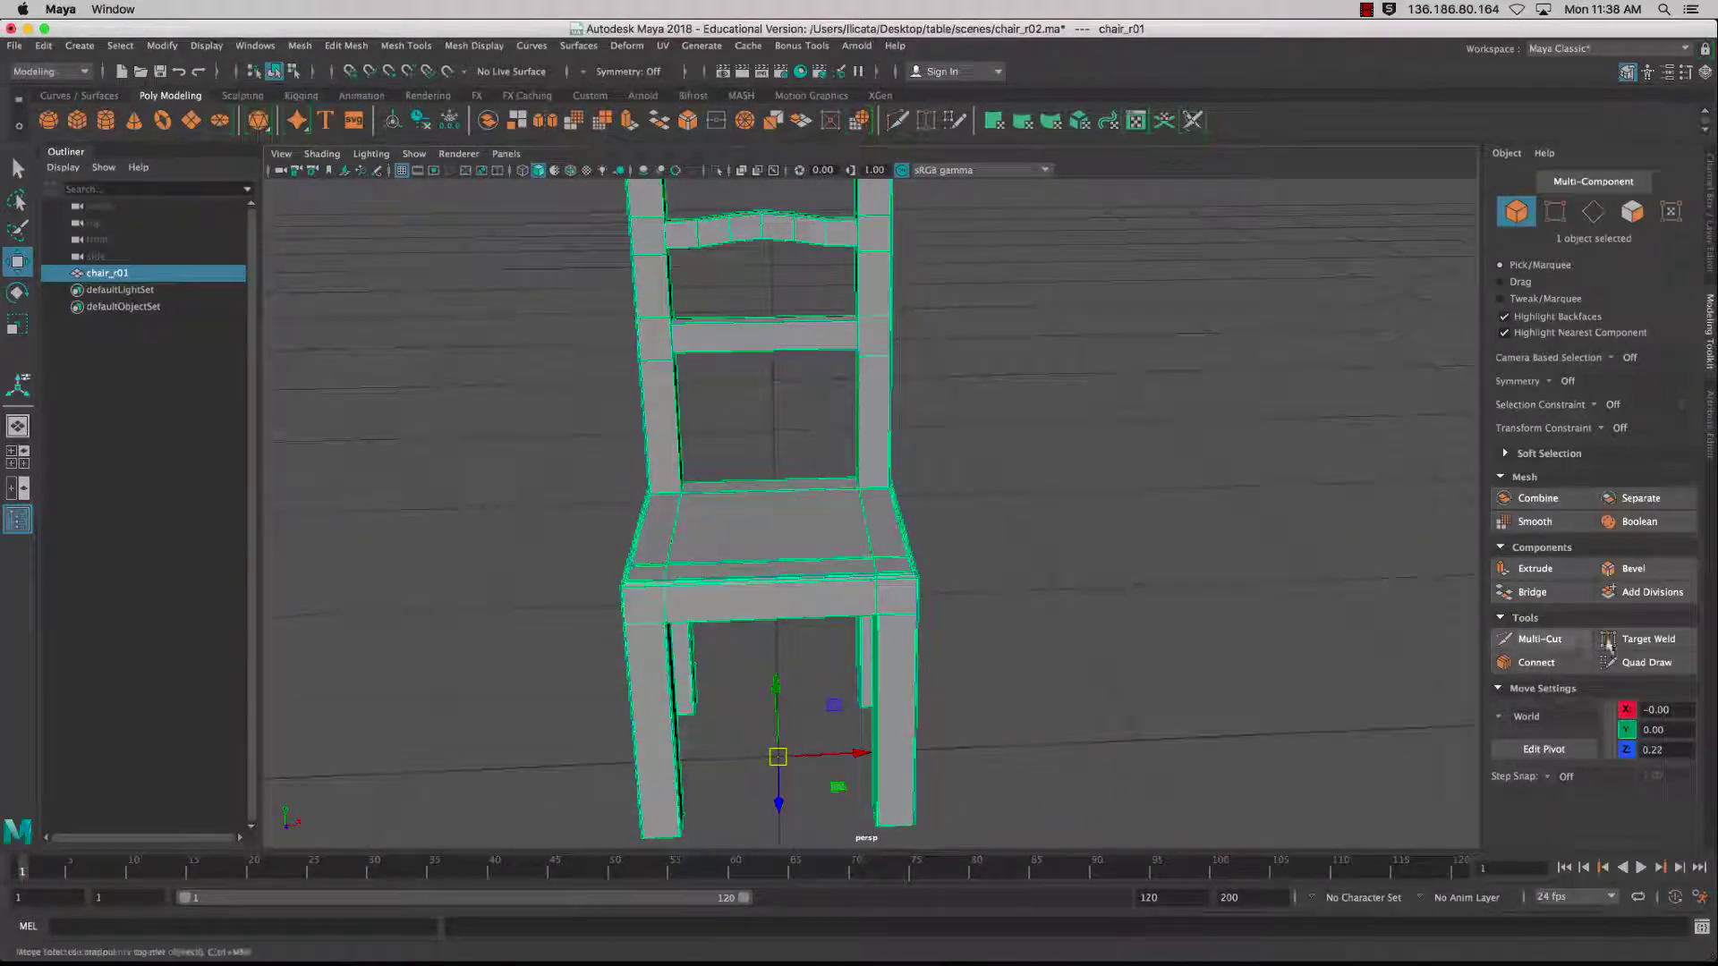
alt+drag(779, 543, 799, 532)
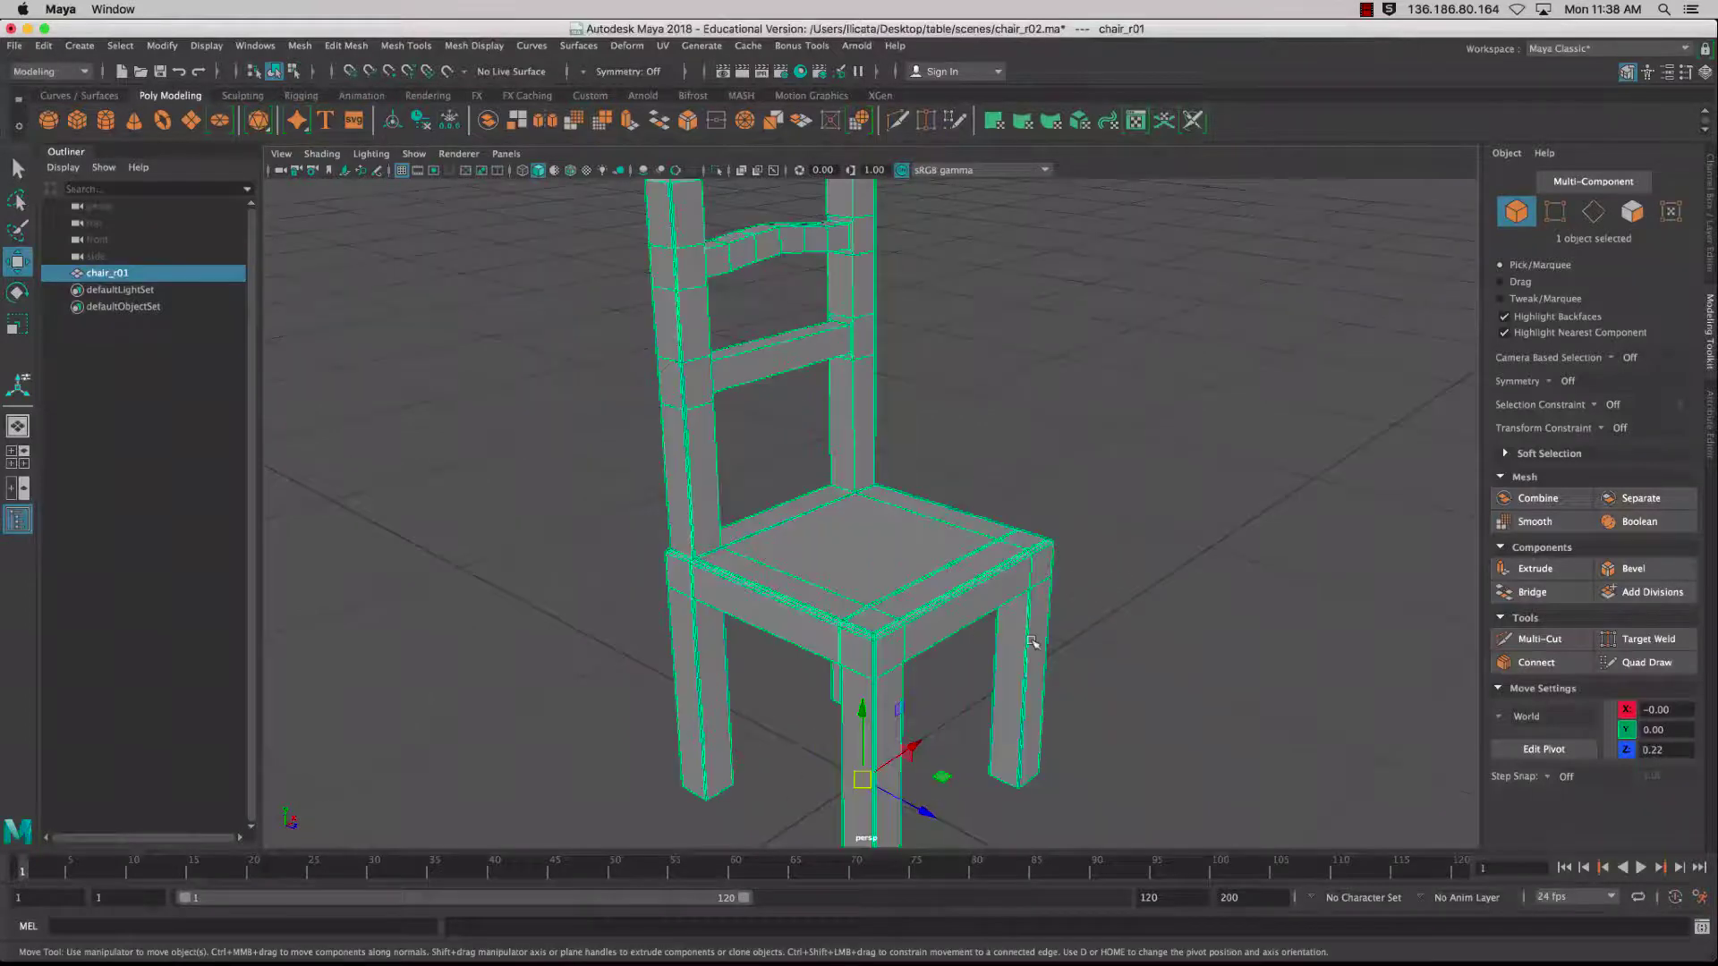
alt+right_drag(1028, 641, 1050, 609)
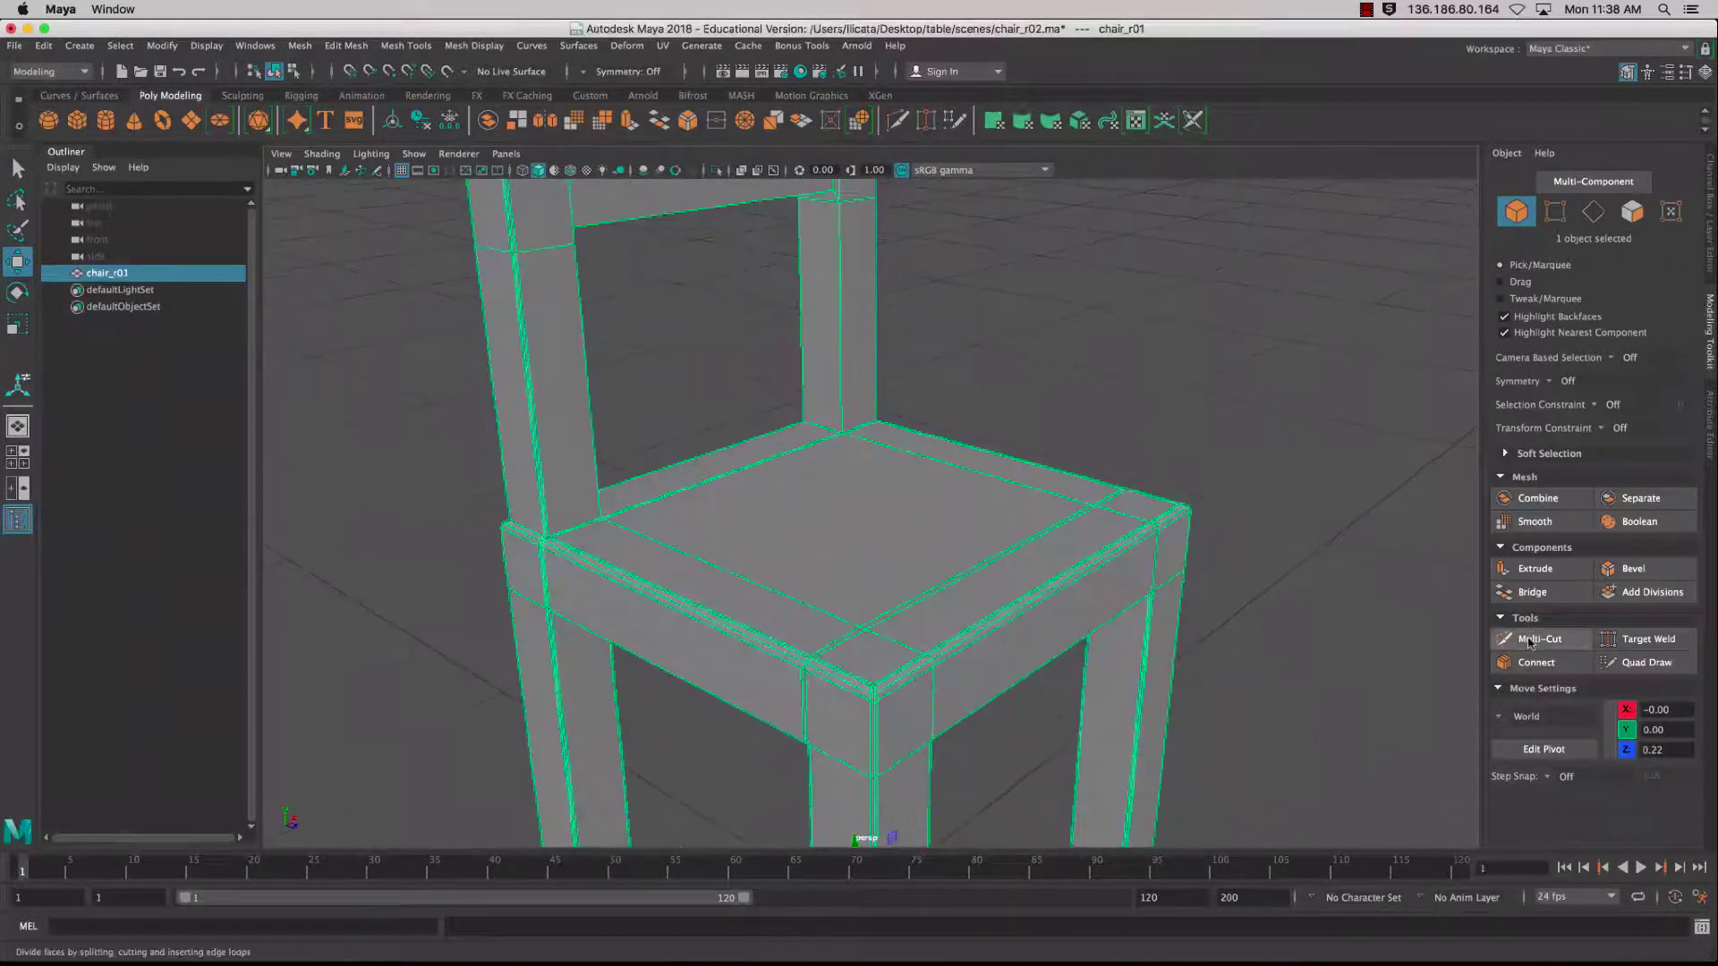
alt+middle_drag(1065, 723, 1094, 620)
alt+drag(1047, 599, 828, 582)
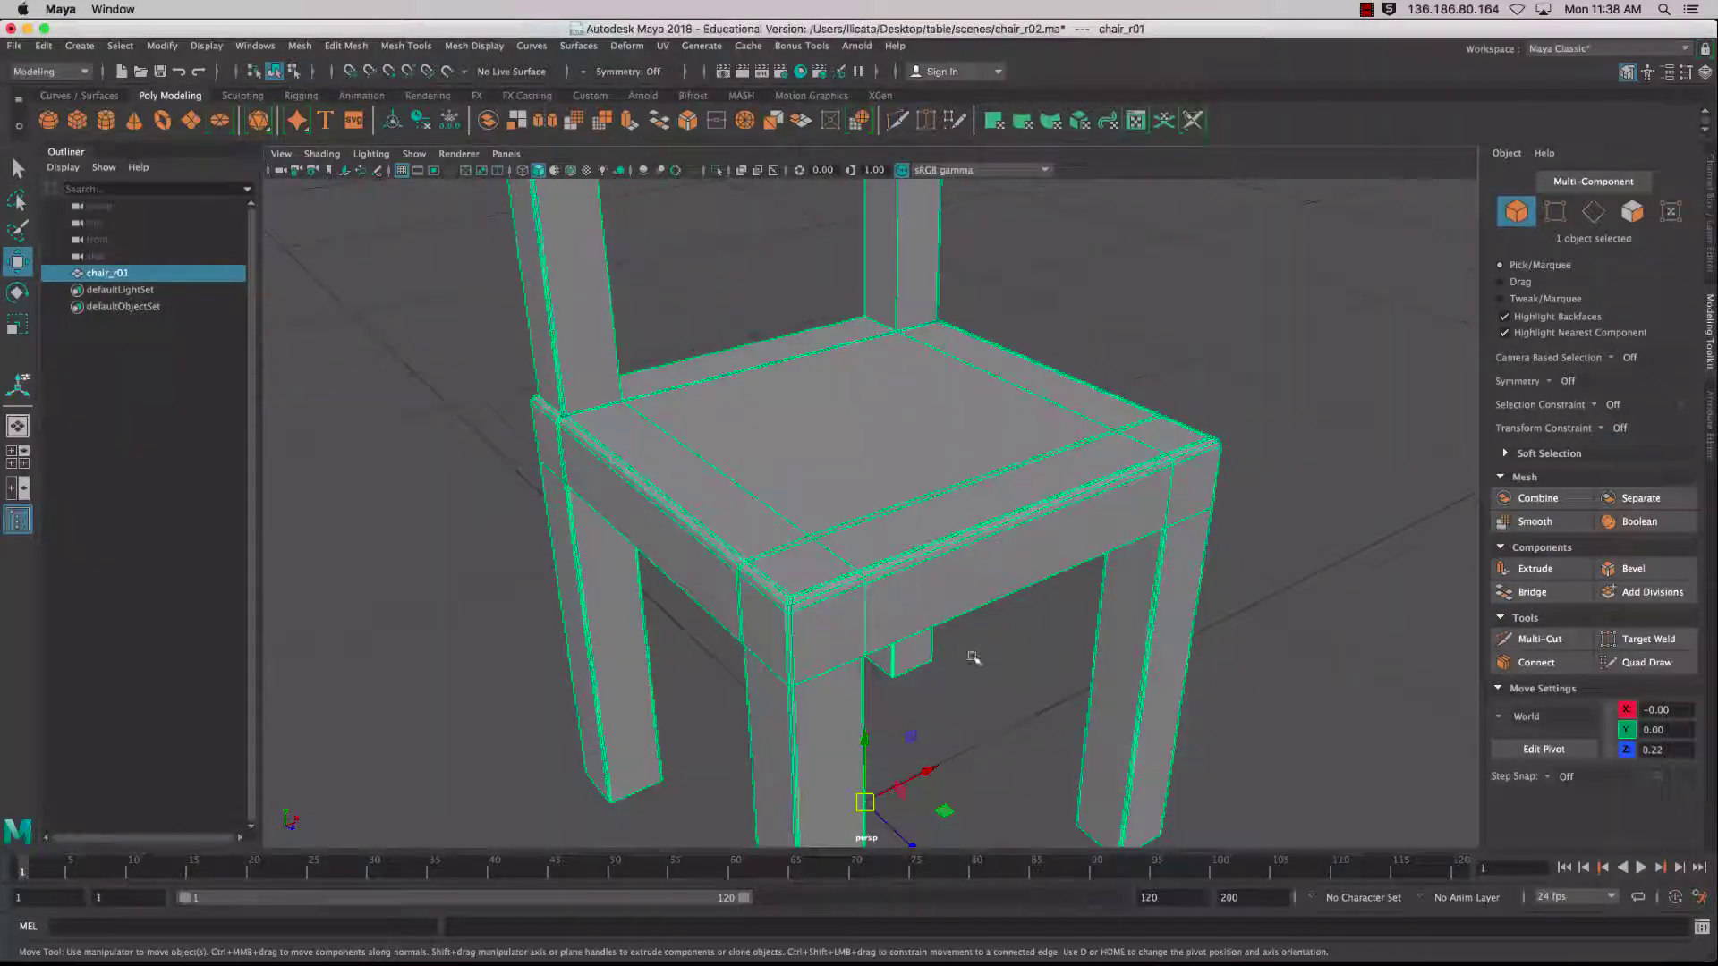
mouse_move(986, 676)
alt+mouse_down()
mouse_move(979, 641)
mouse_move(889, 652)
mouse_move(908, 626)
mouse_move(1005, 651)
mouse_move(1065, 640)
mouse_move(983, 684)
alt+mouse_up()
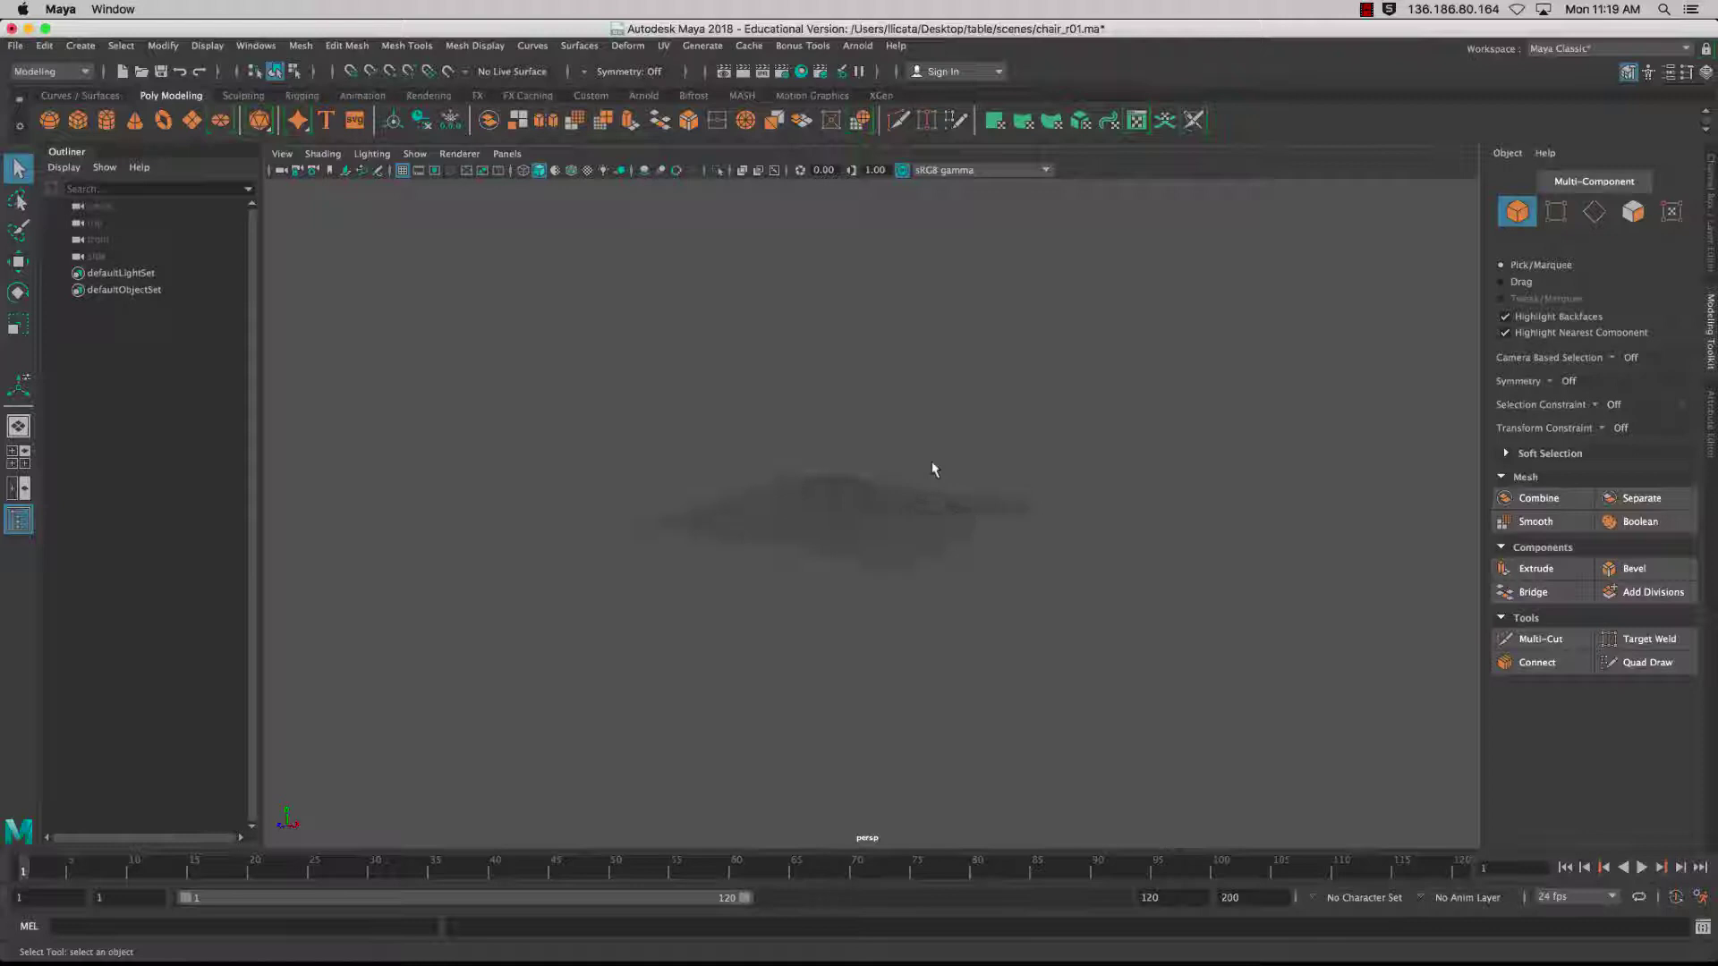
- Set the current project to the table folder on the Desktop
click(15, 46)
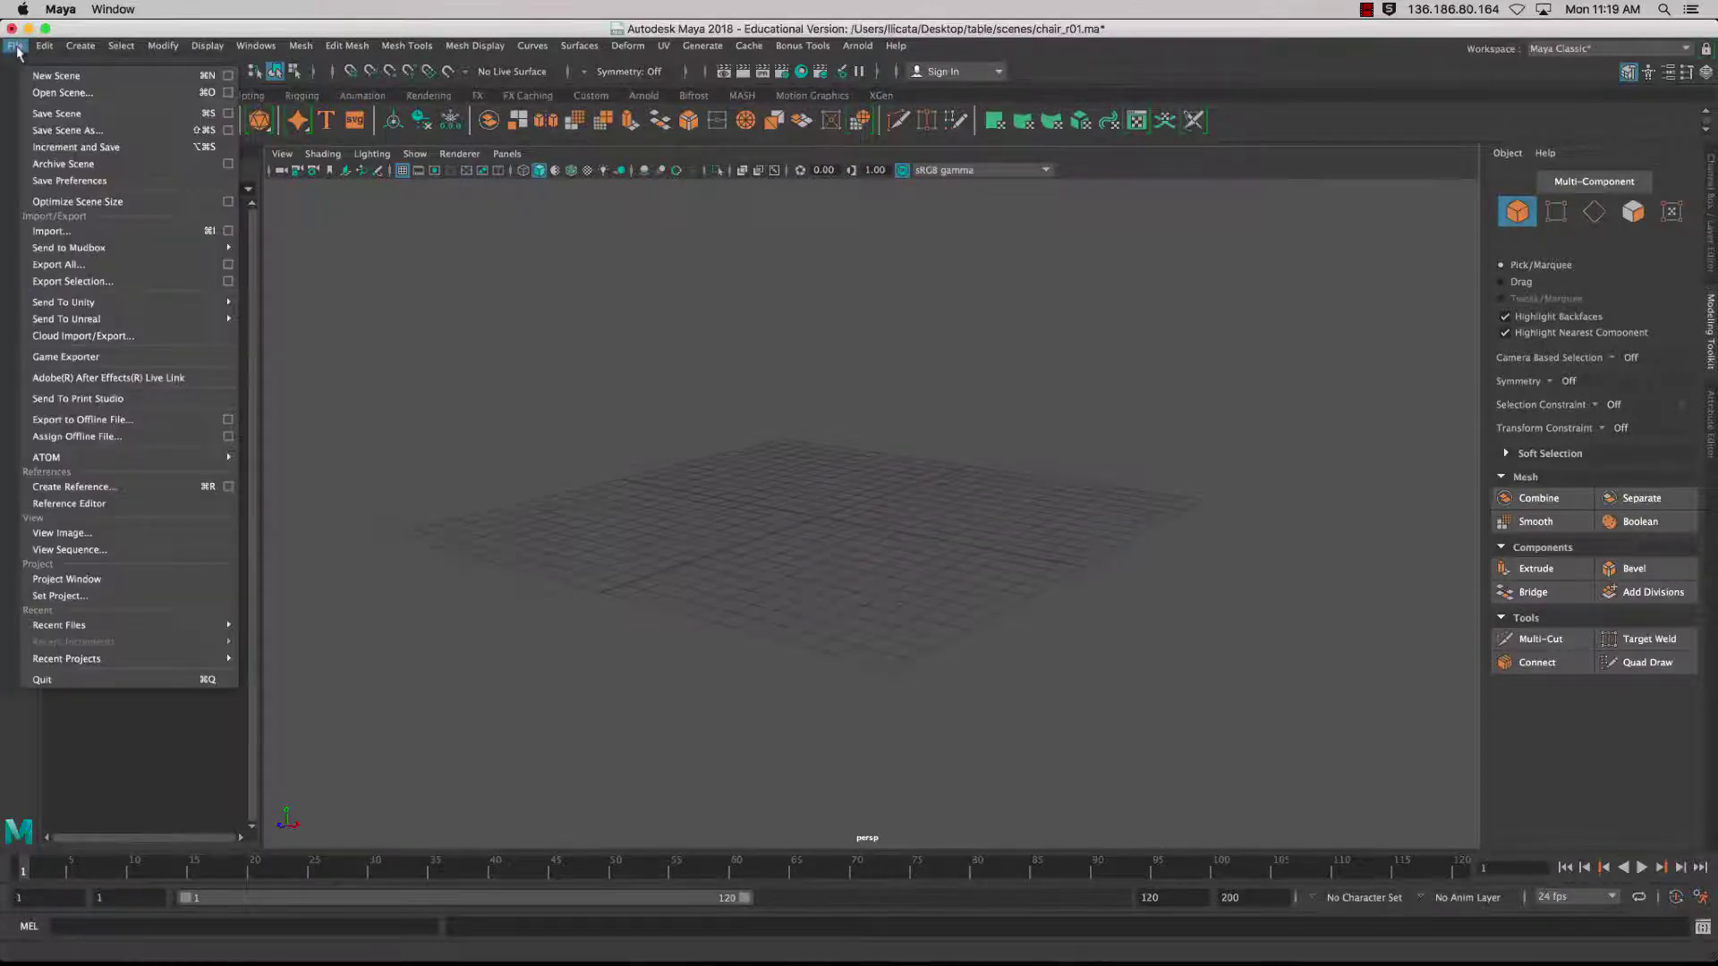
click(60, 596)
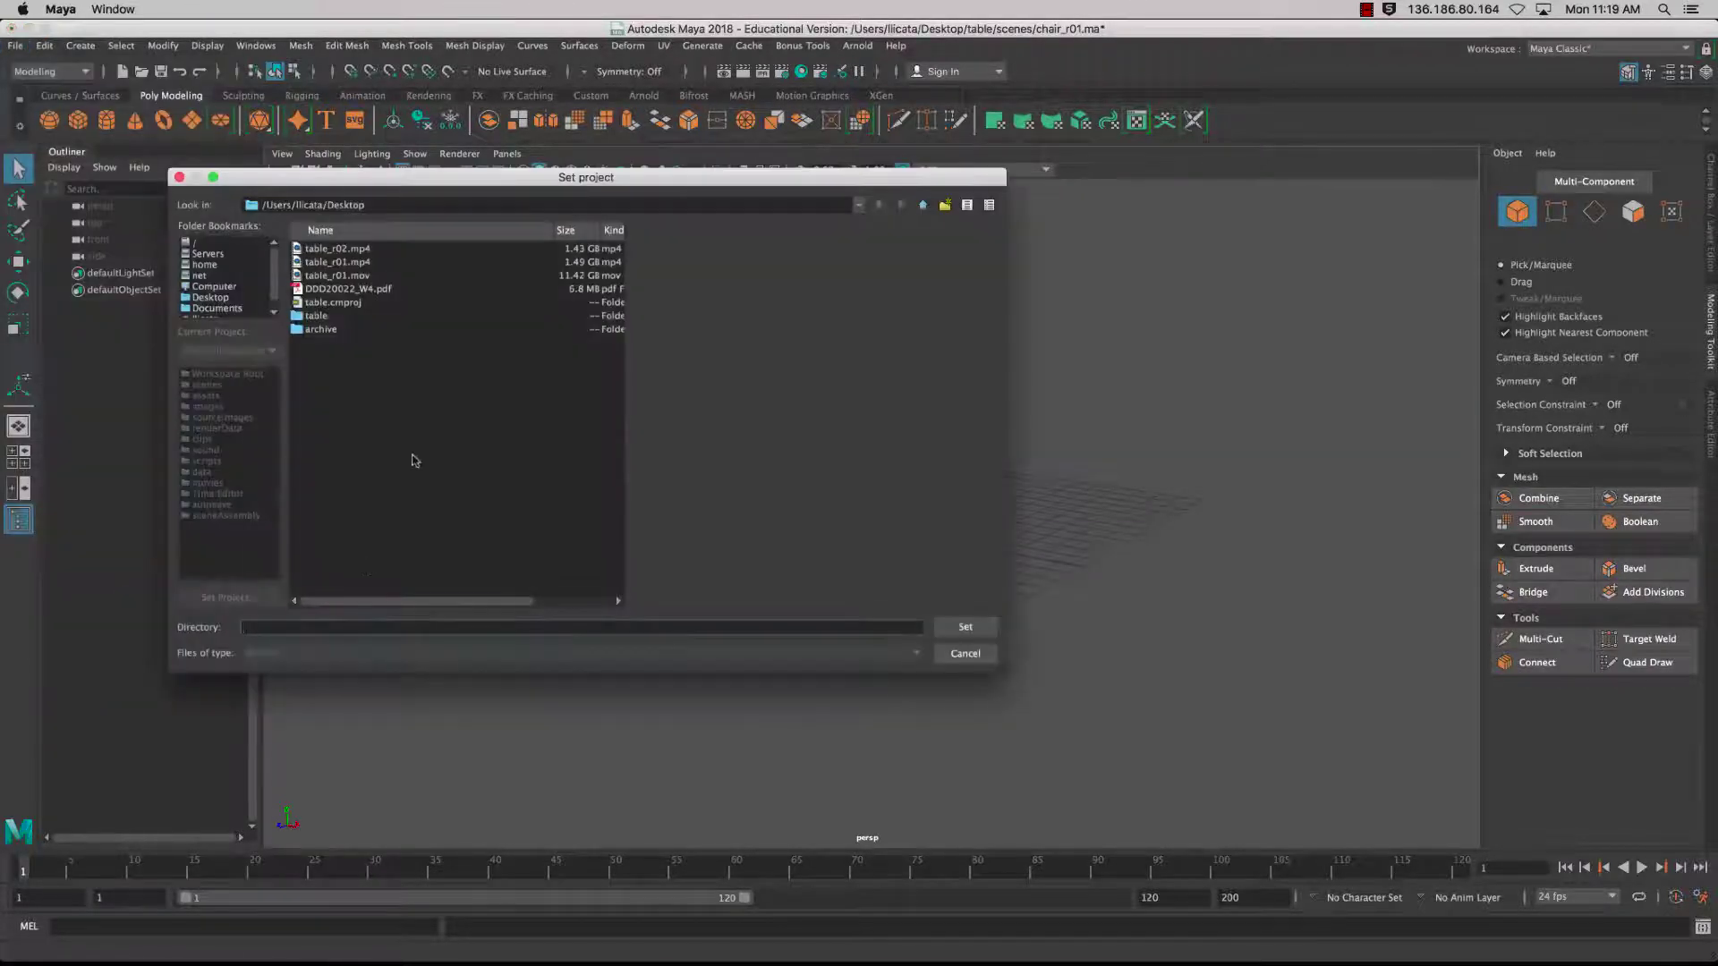
double_click(316, 318)
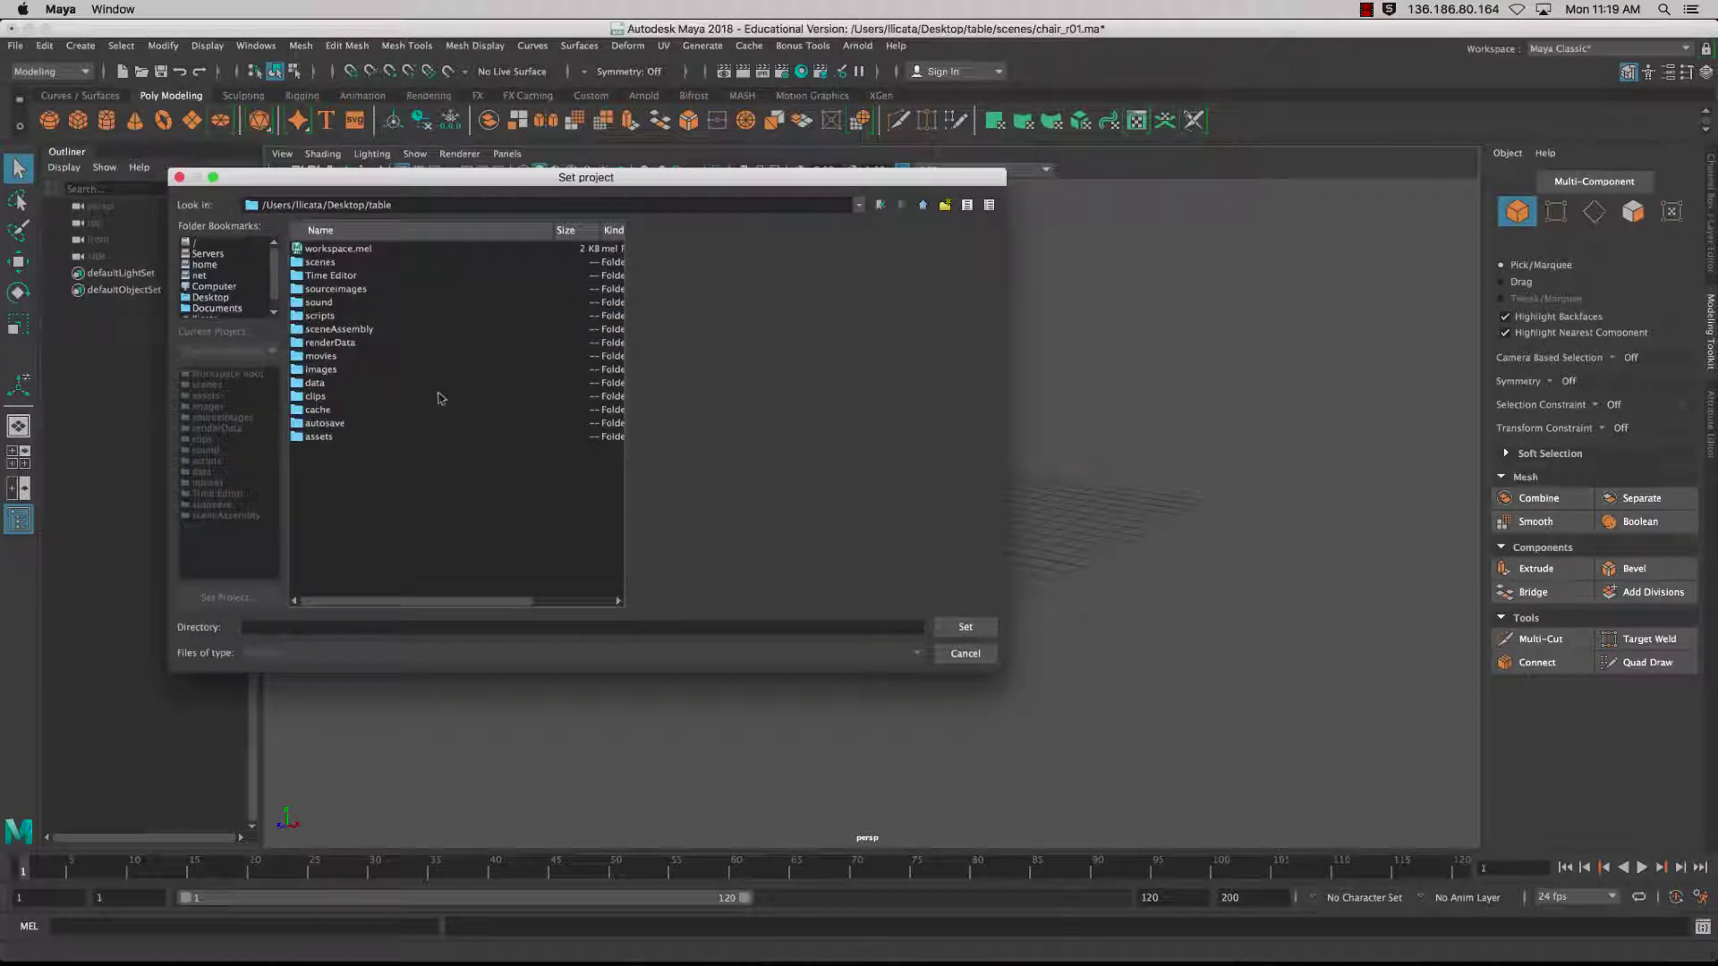
click(965, 629)
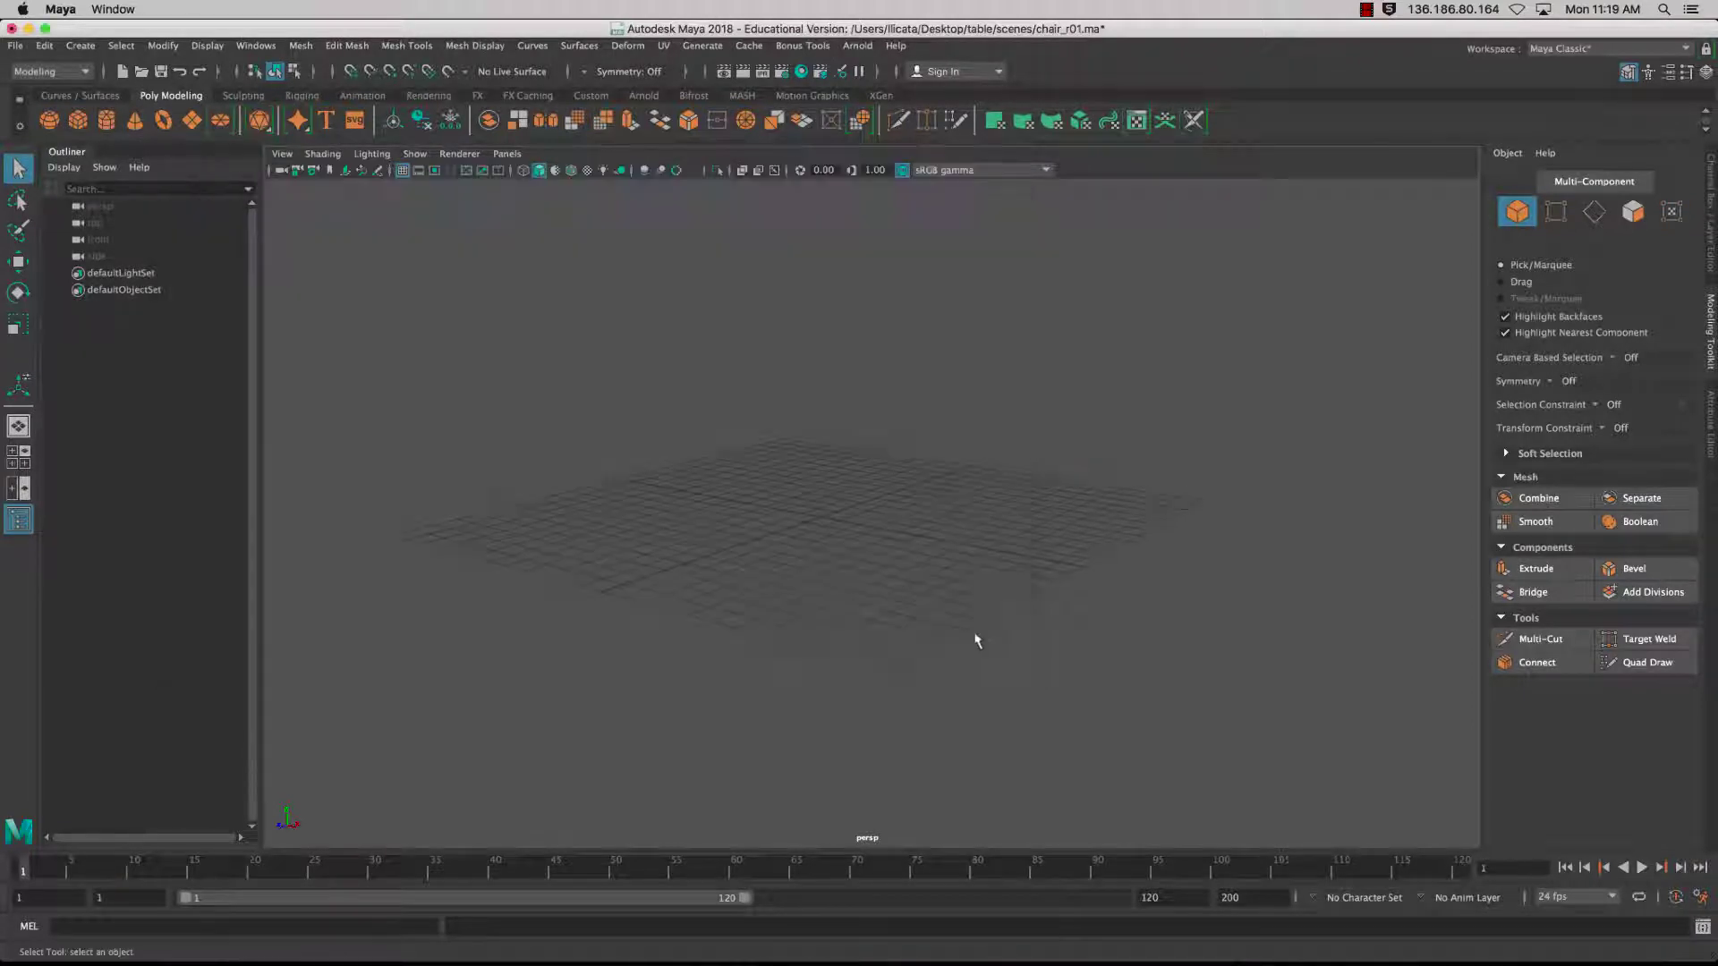
- Save the scene in the project's scenes folder as chair_r02.ma
click(15, 46)
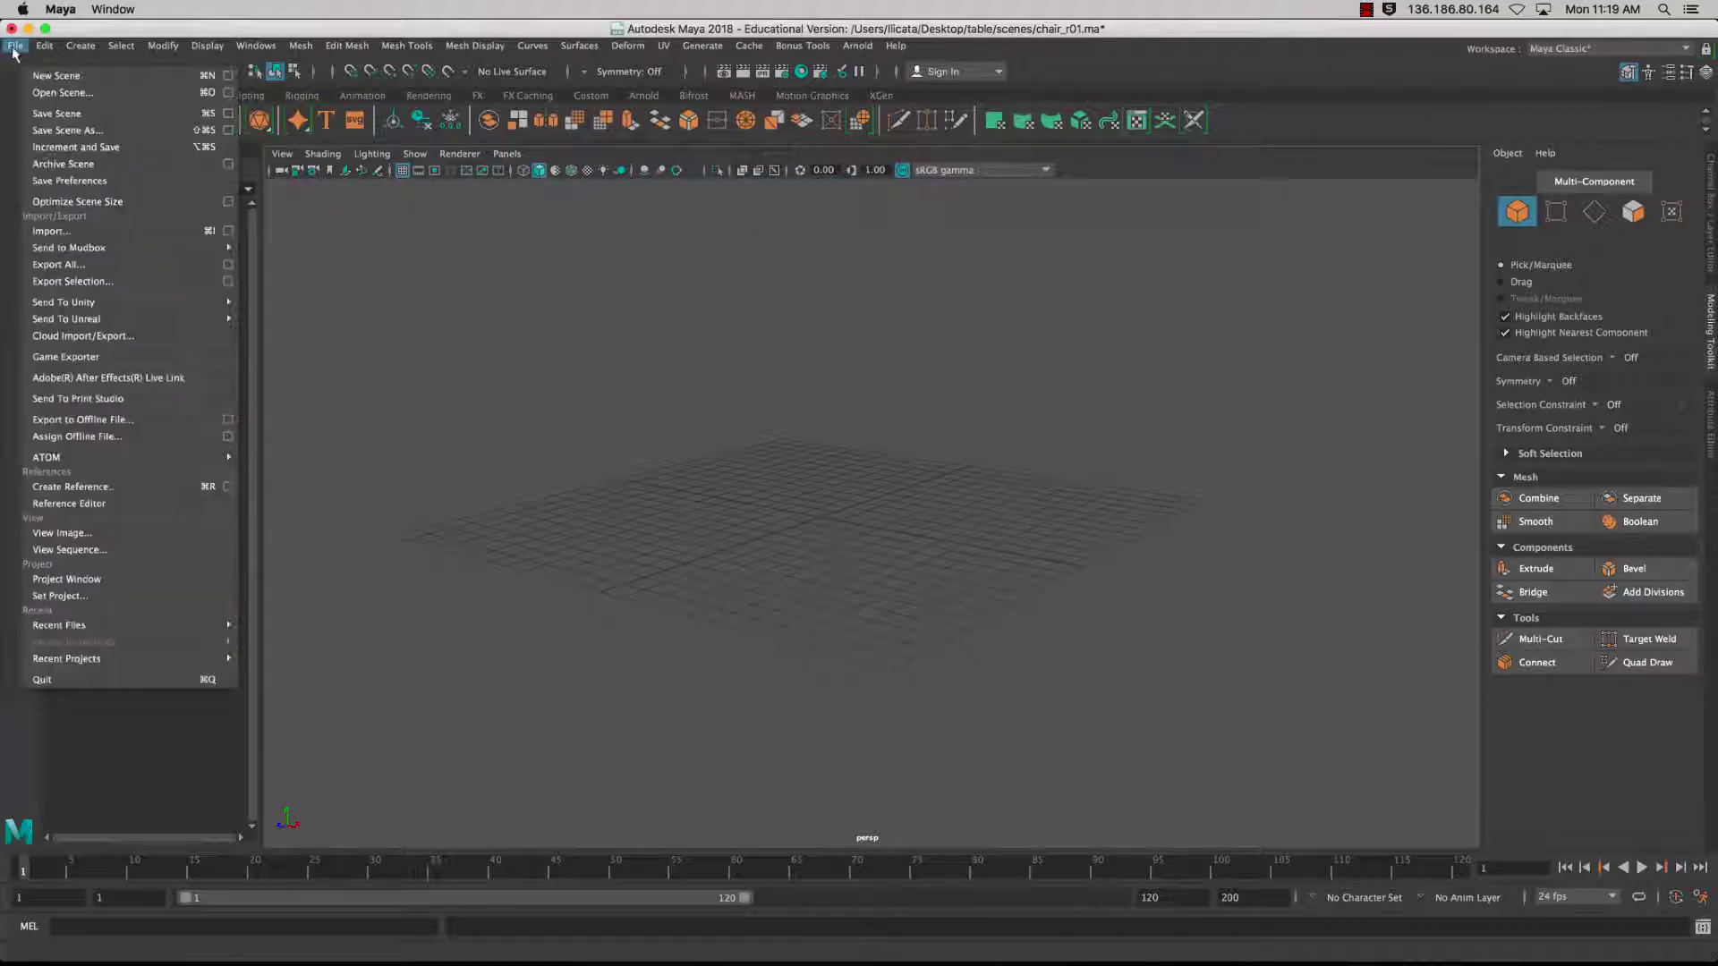
click(103, 131)
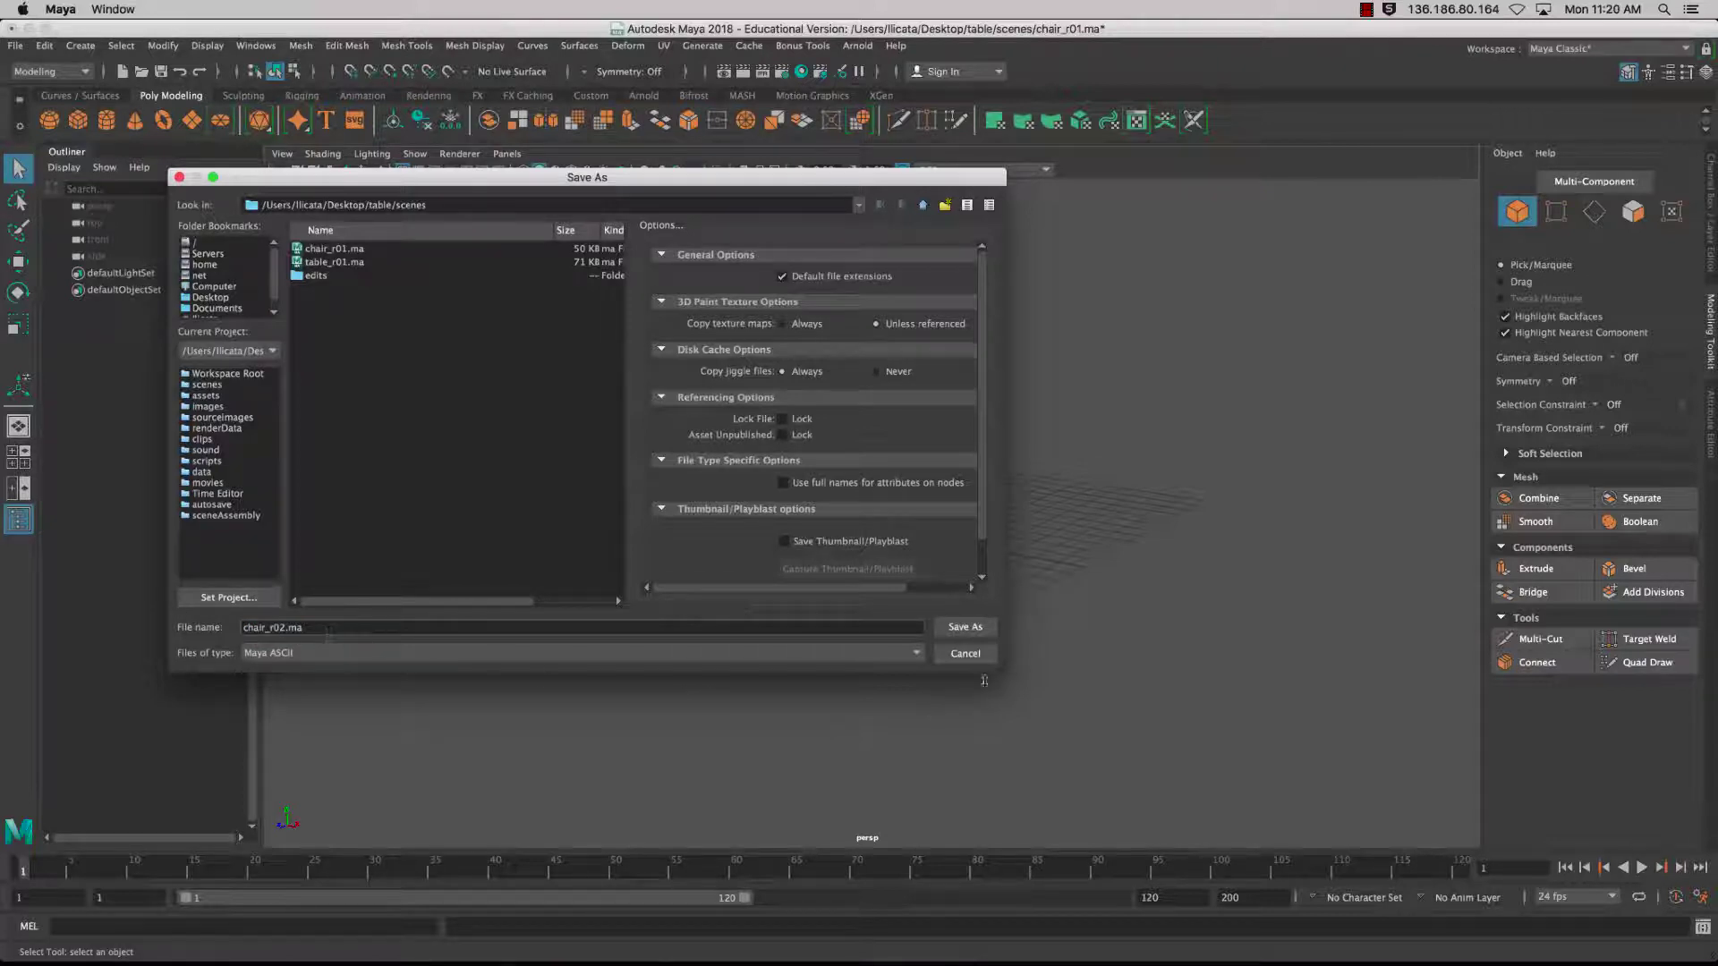
click(971, 631)
- Review the linear, angular and time working units in the general Settings preferences, and close the preferences
scroll(877, 620, down, 3)
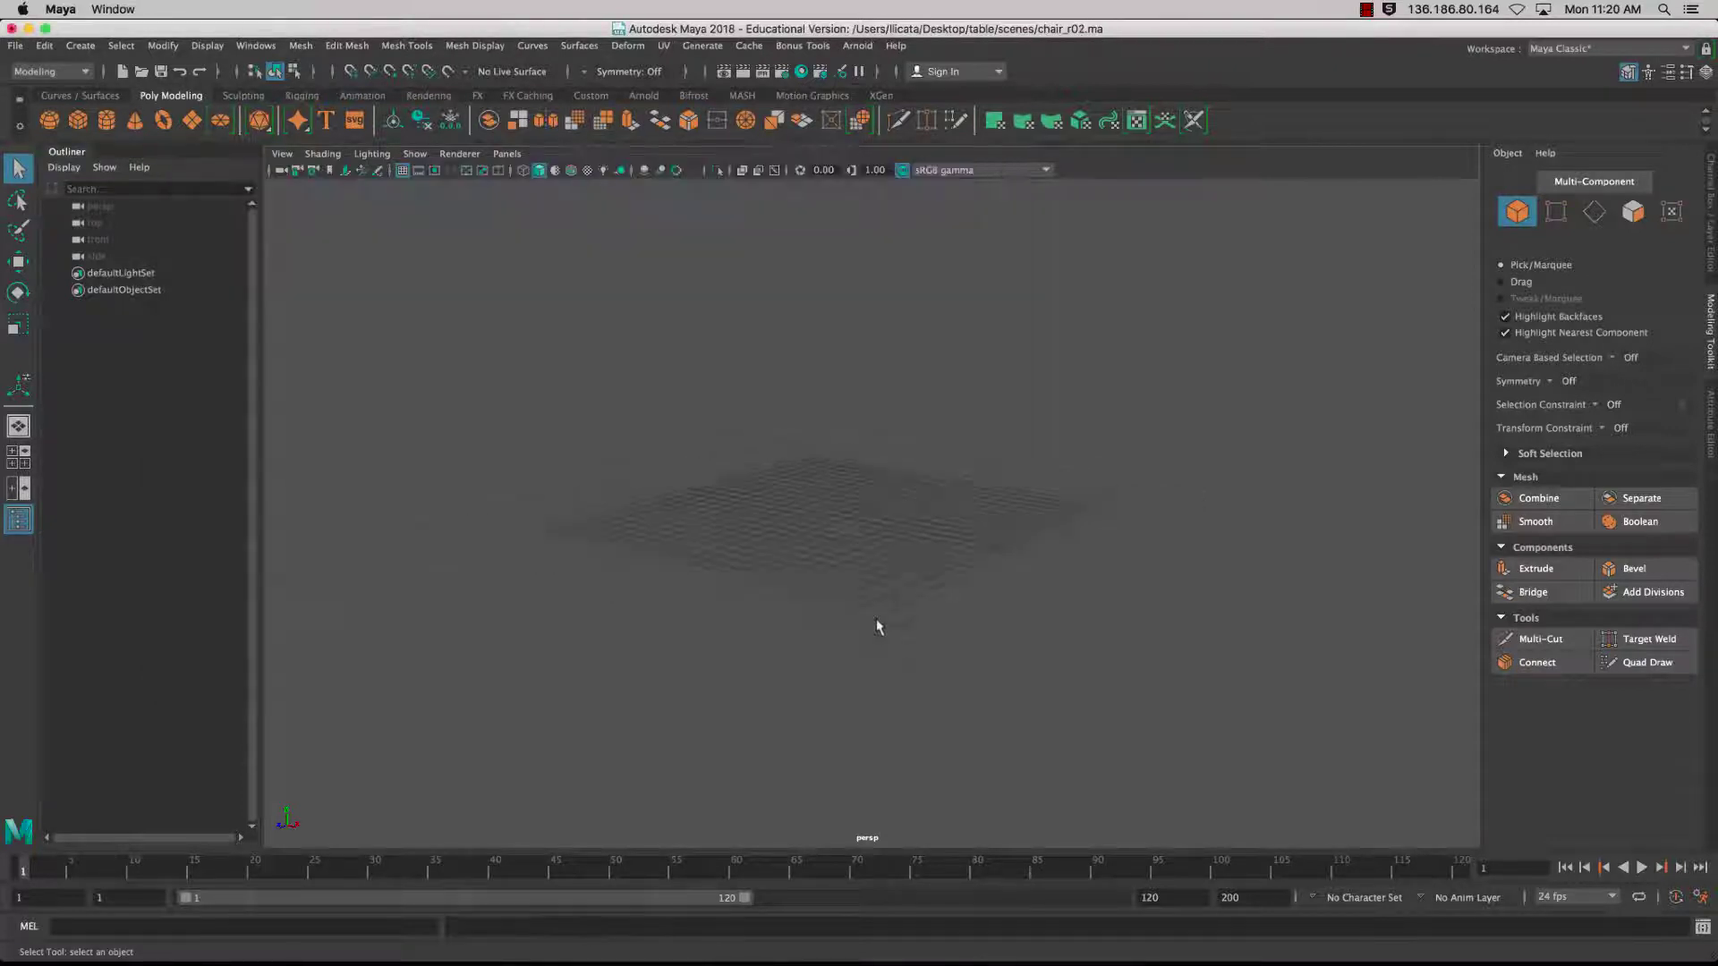
alt+right_drag(877, 620, 973, 631)
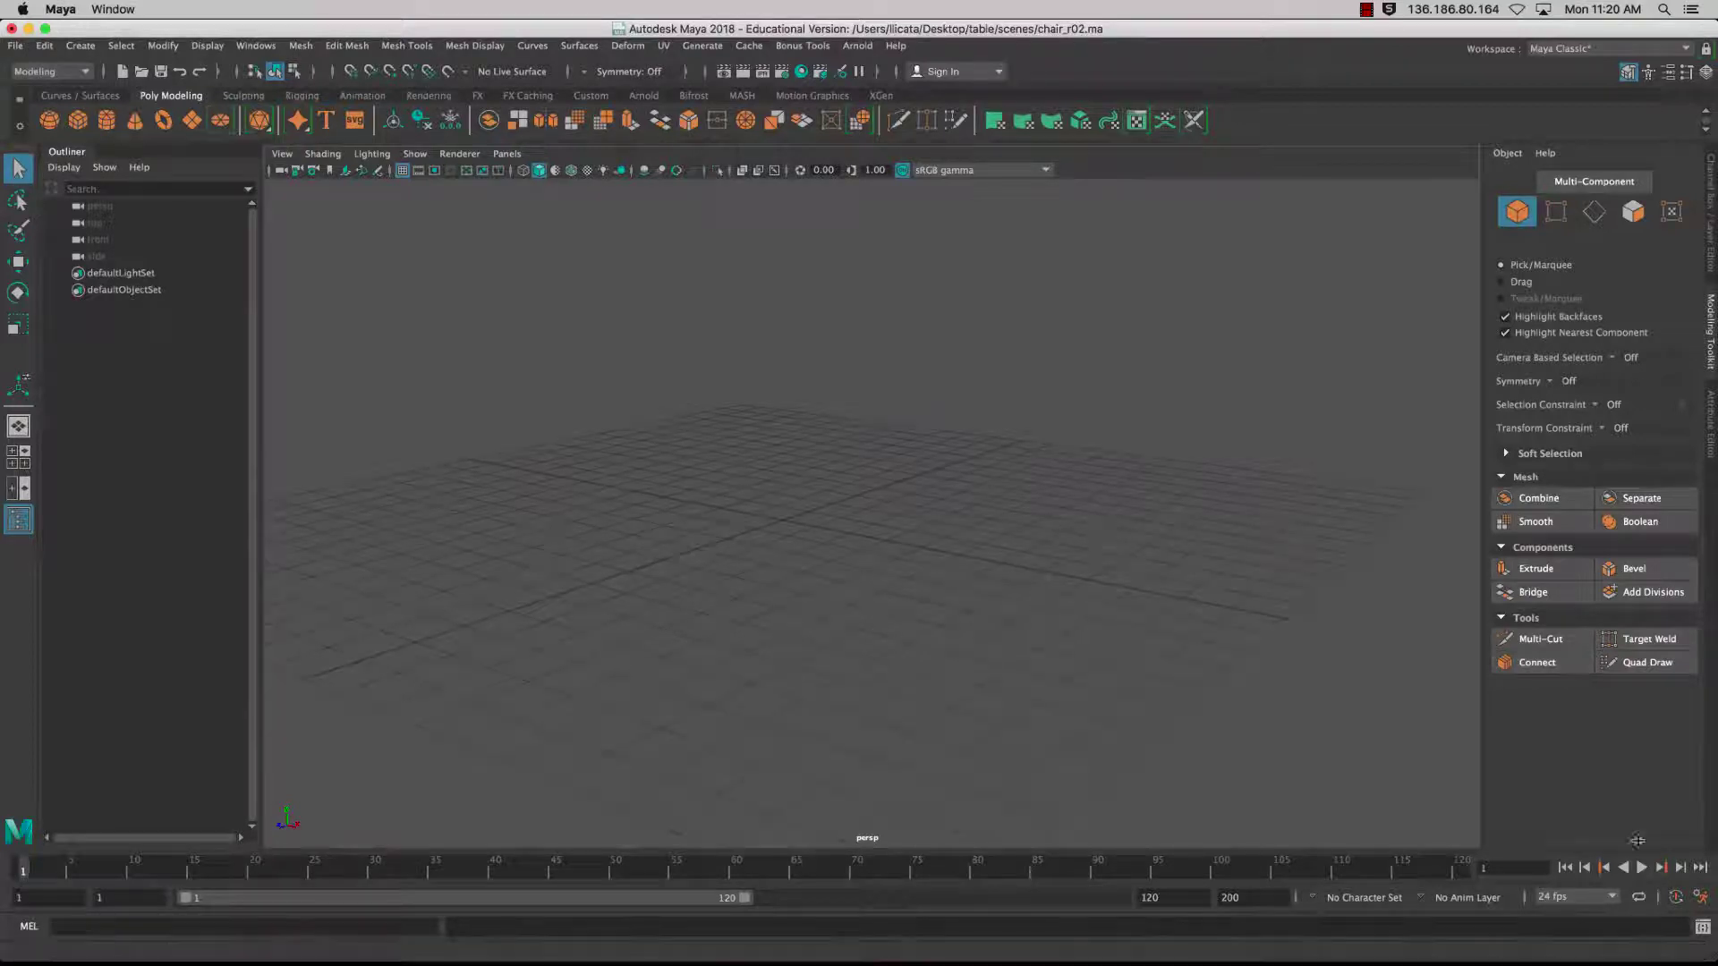
click(1702, 898)
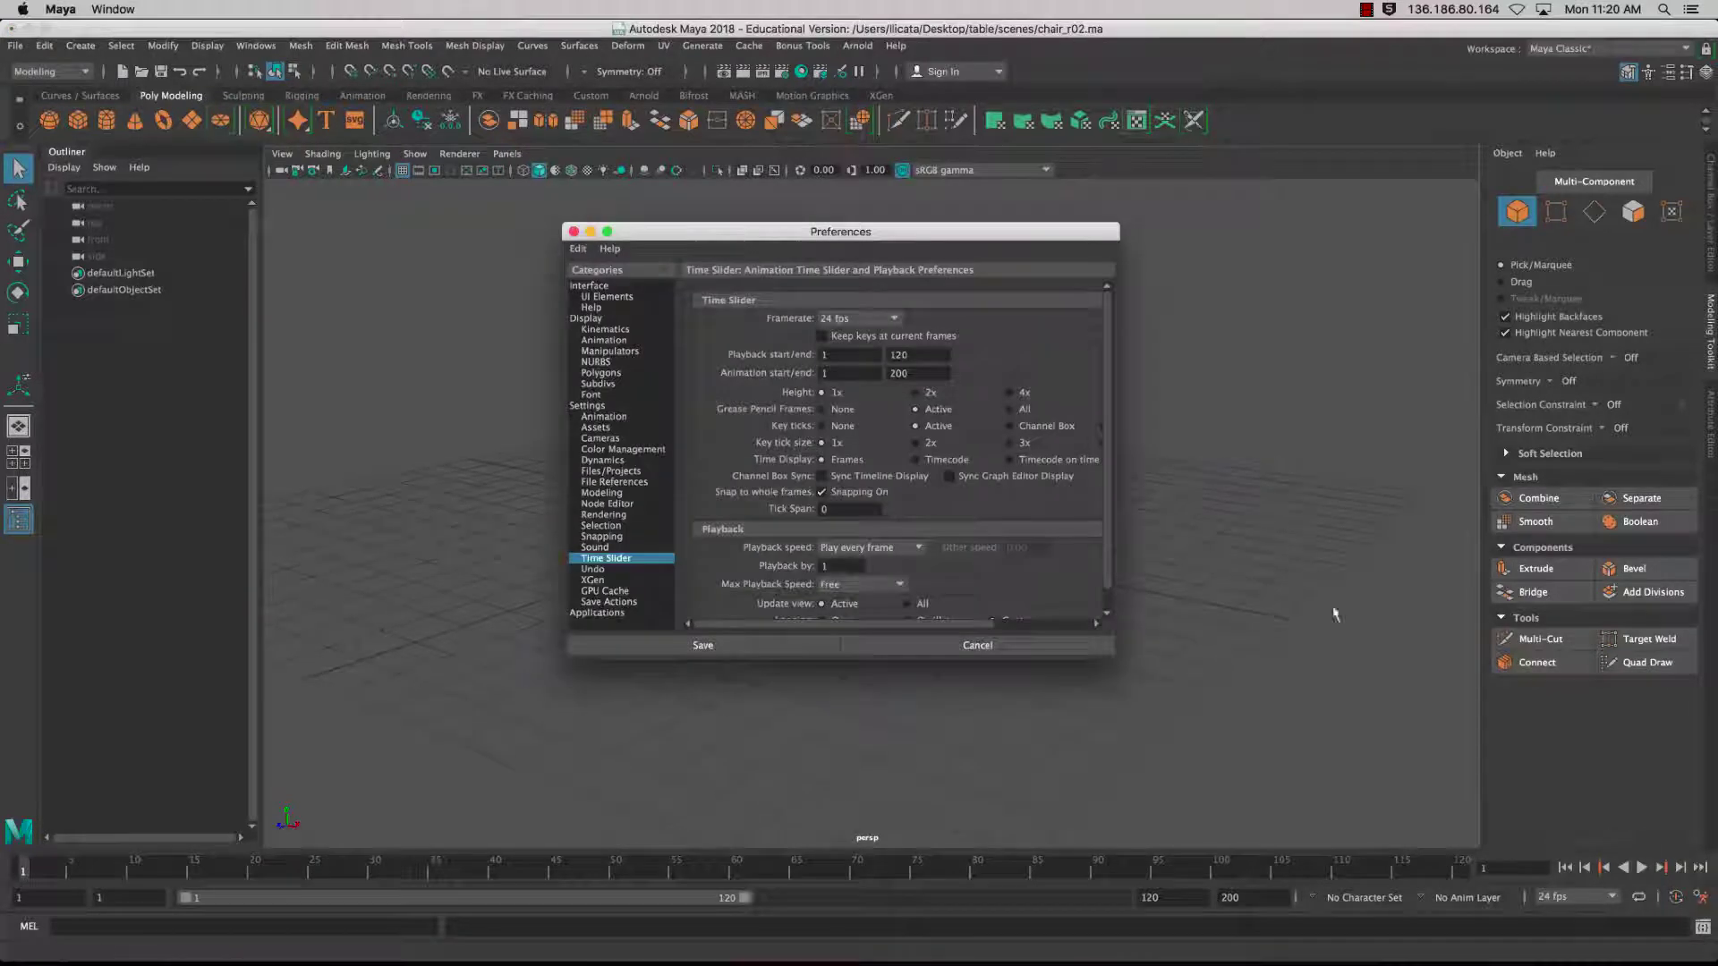
click(586, 320)
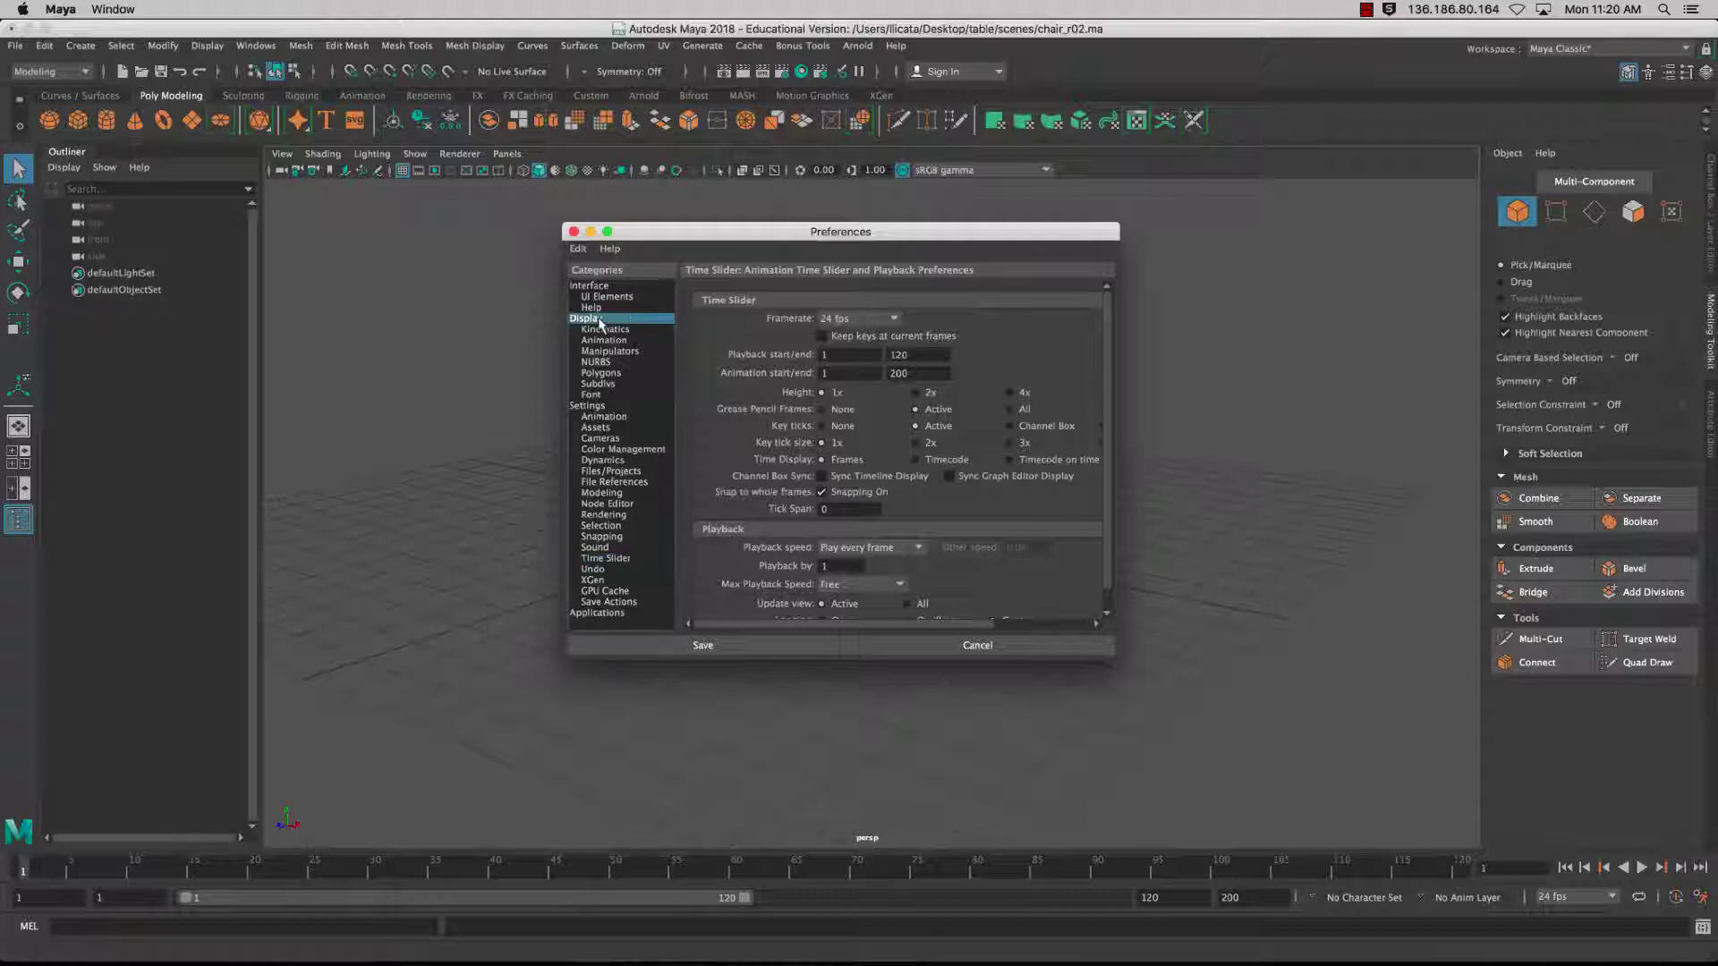
click(597, 407)
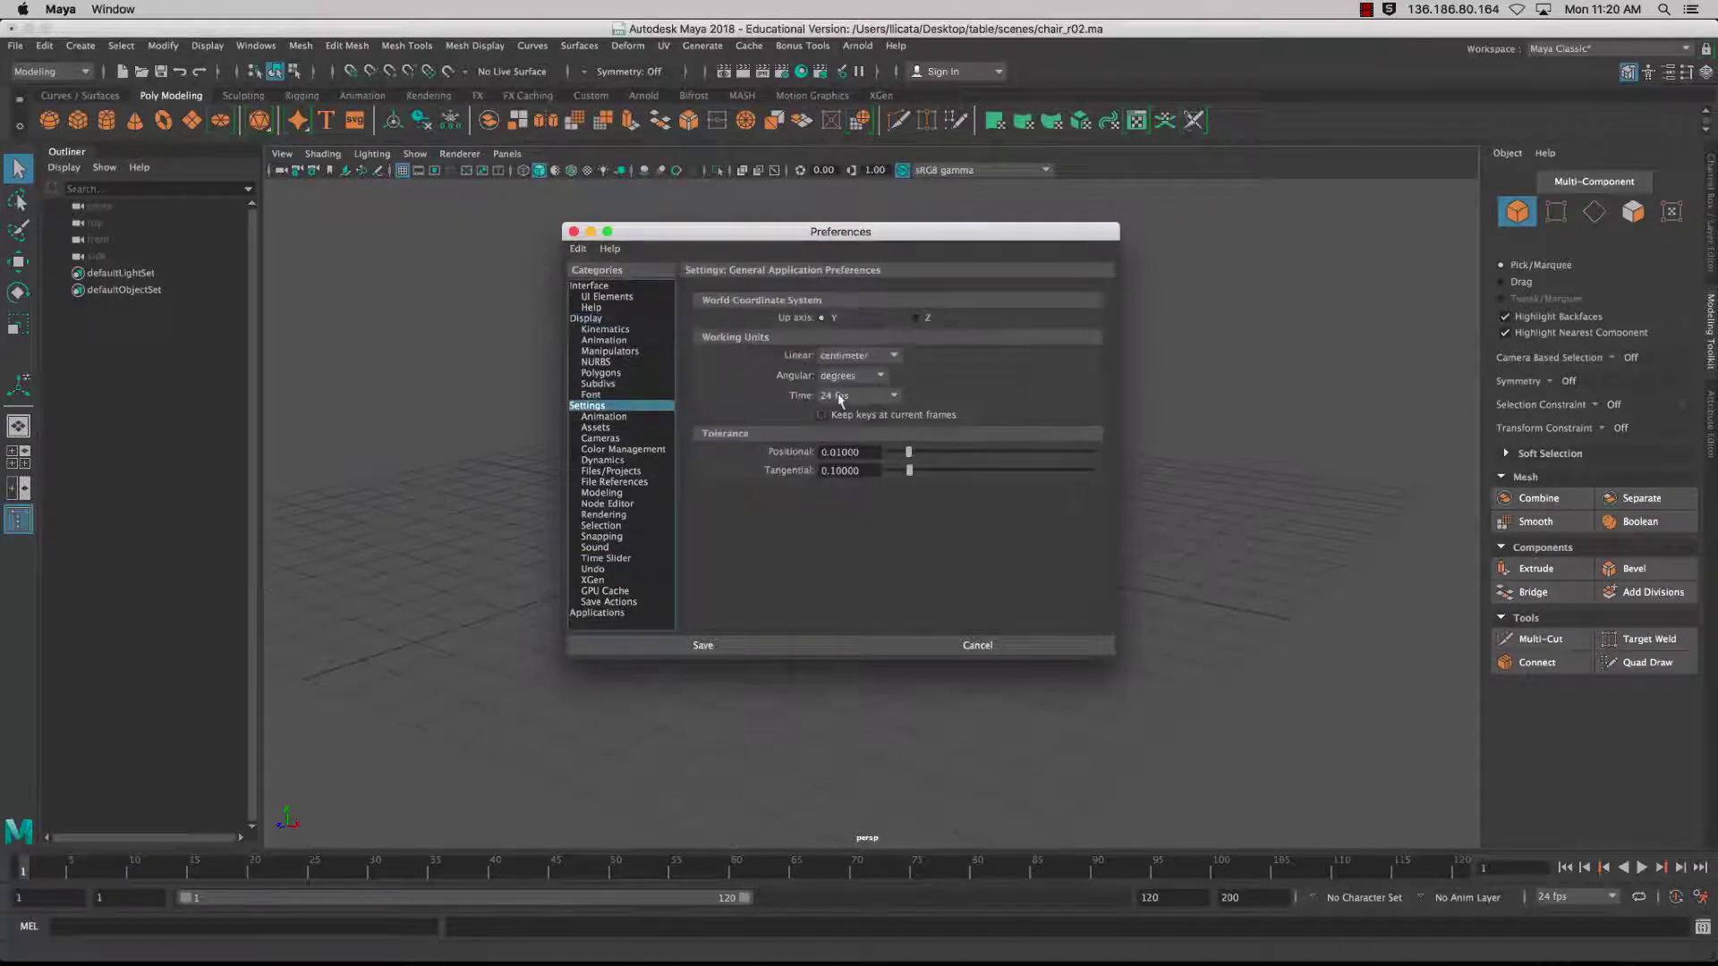
click(845, 356)
click(864, 391)
click(573, 232)
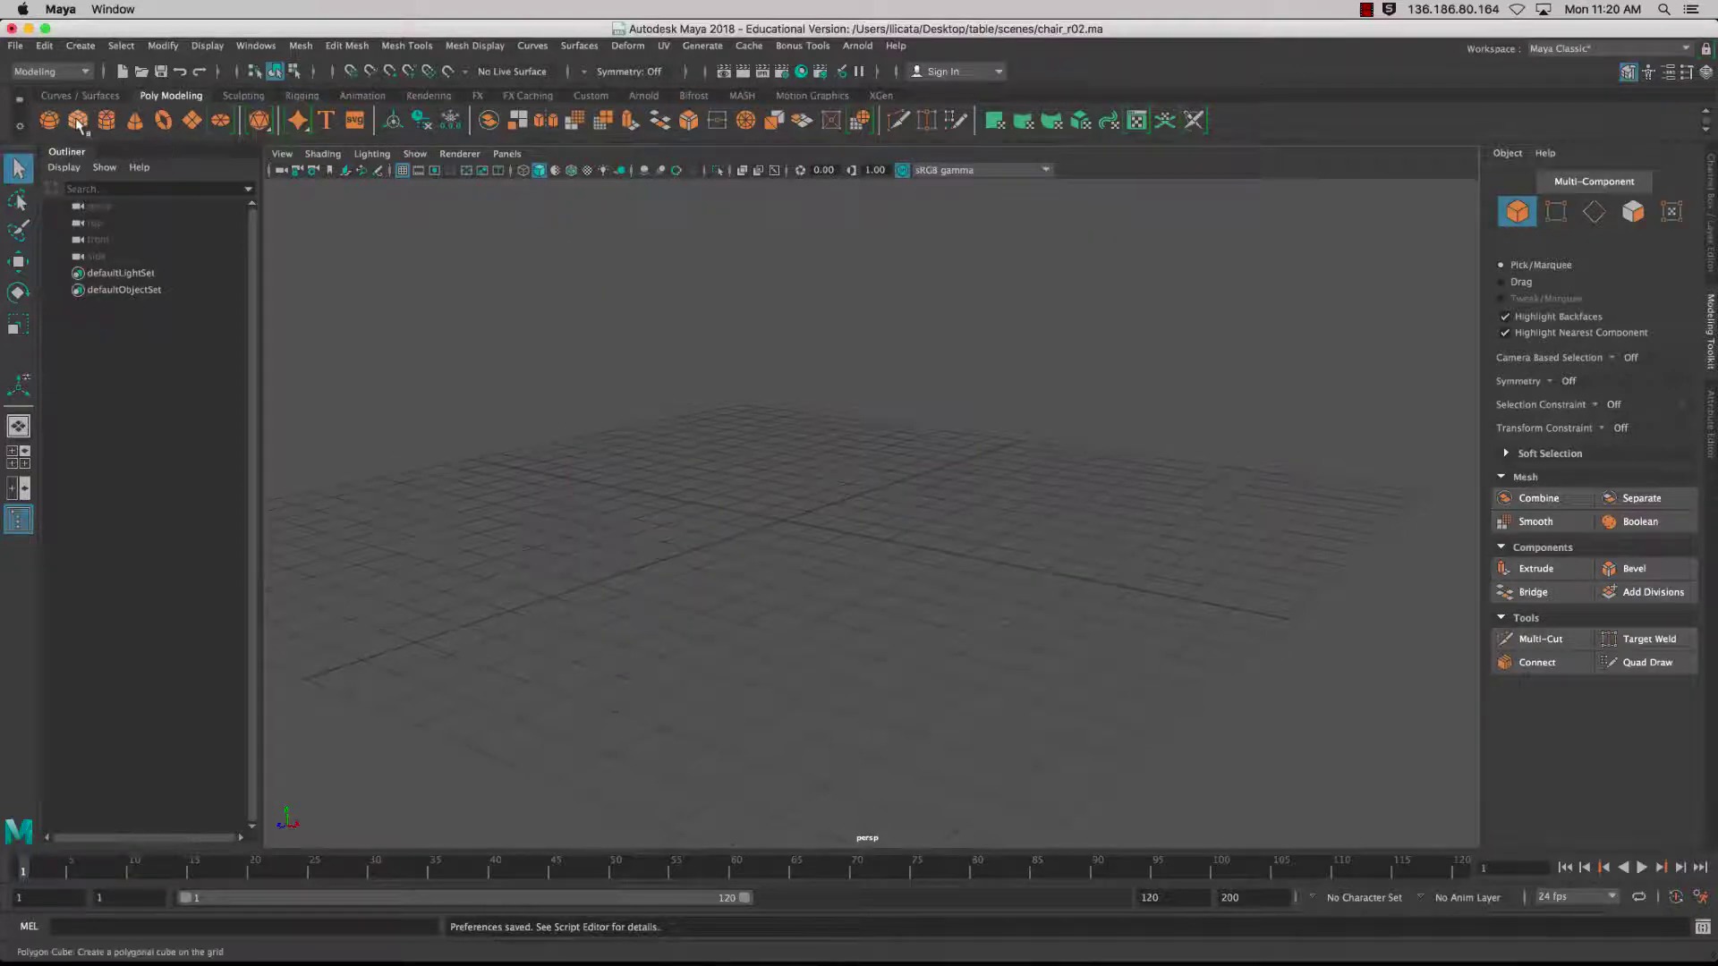
- Create a polygon cube with width 20, height 3 and depth 20, with 1 division in each direction
double_click(106, 121)
drag(637, 205, 865, 185)
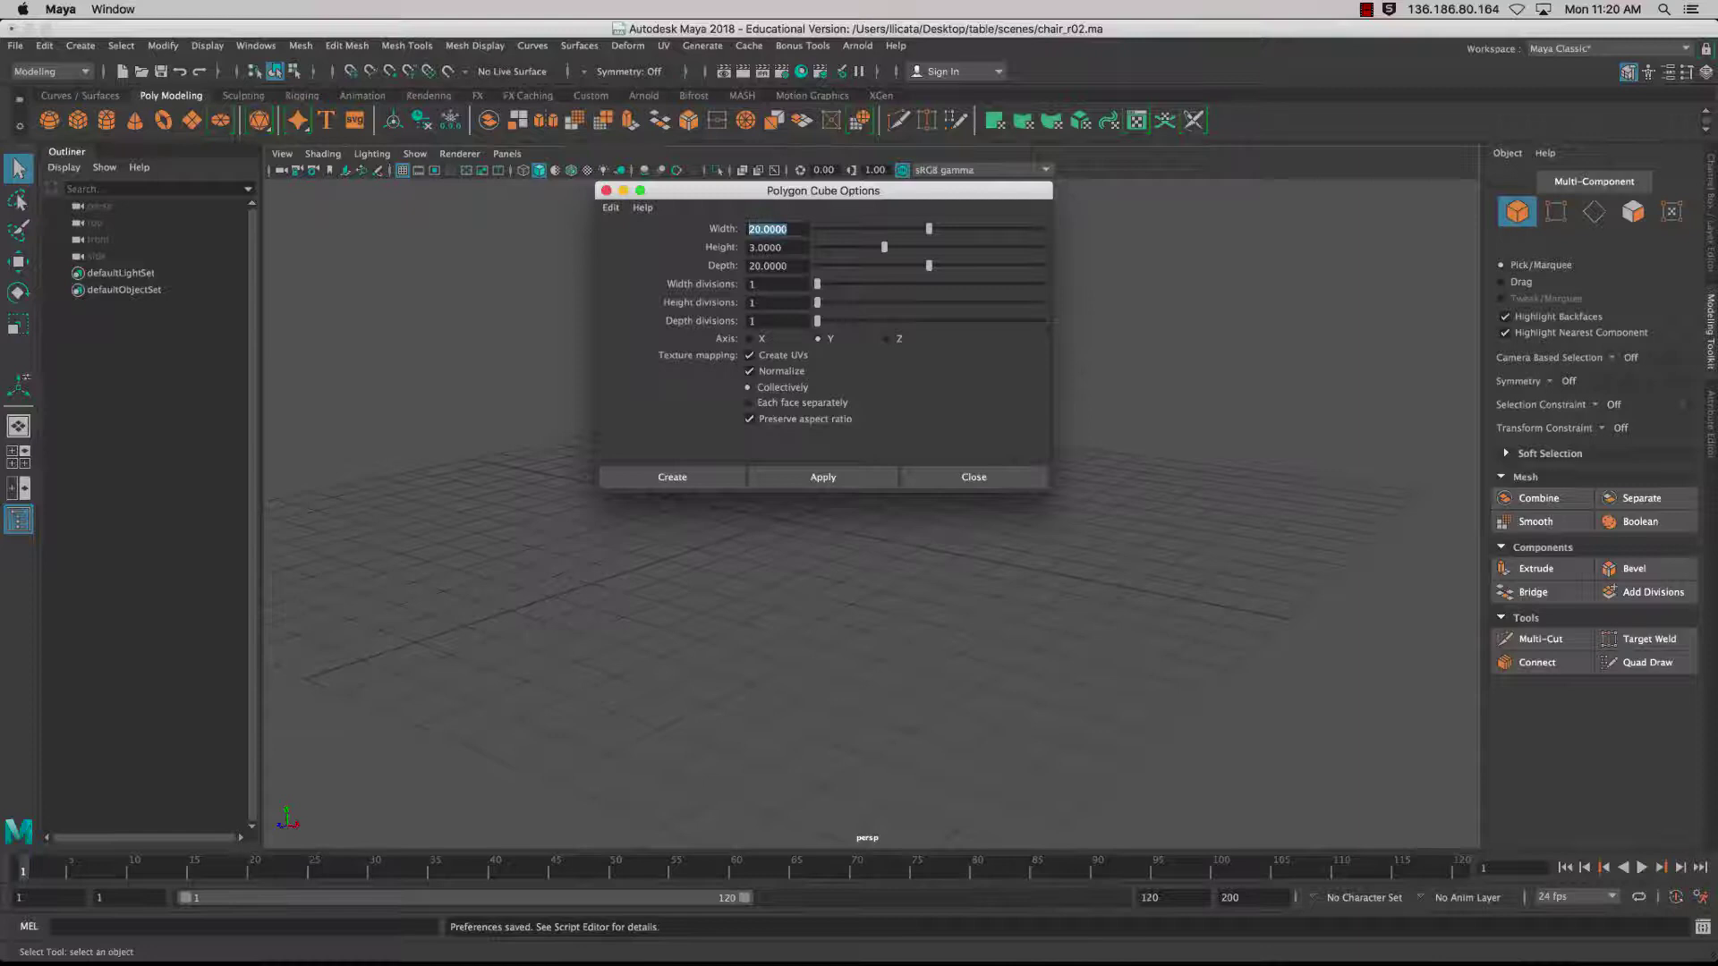
key(Tab)
key(Tab)
click(683, 478)
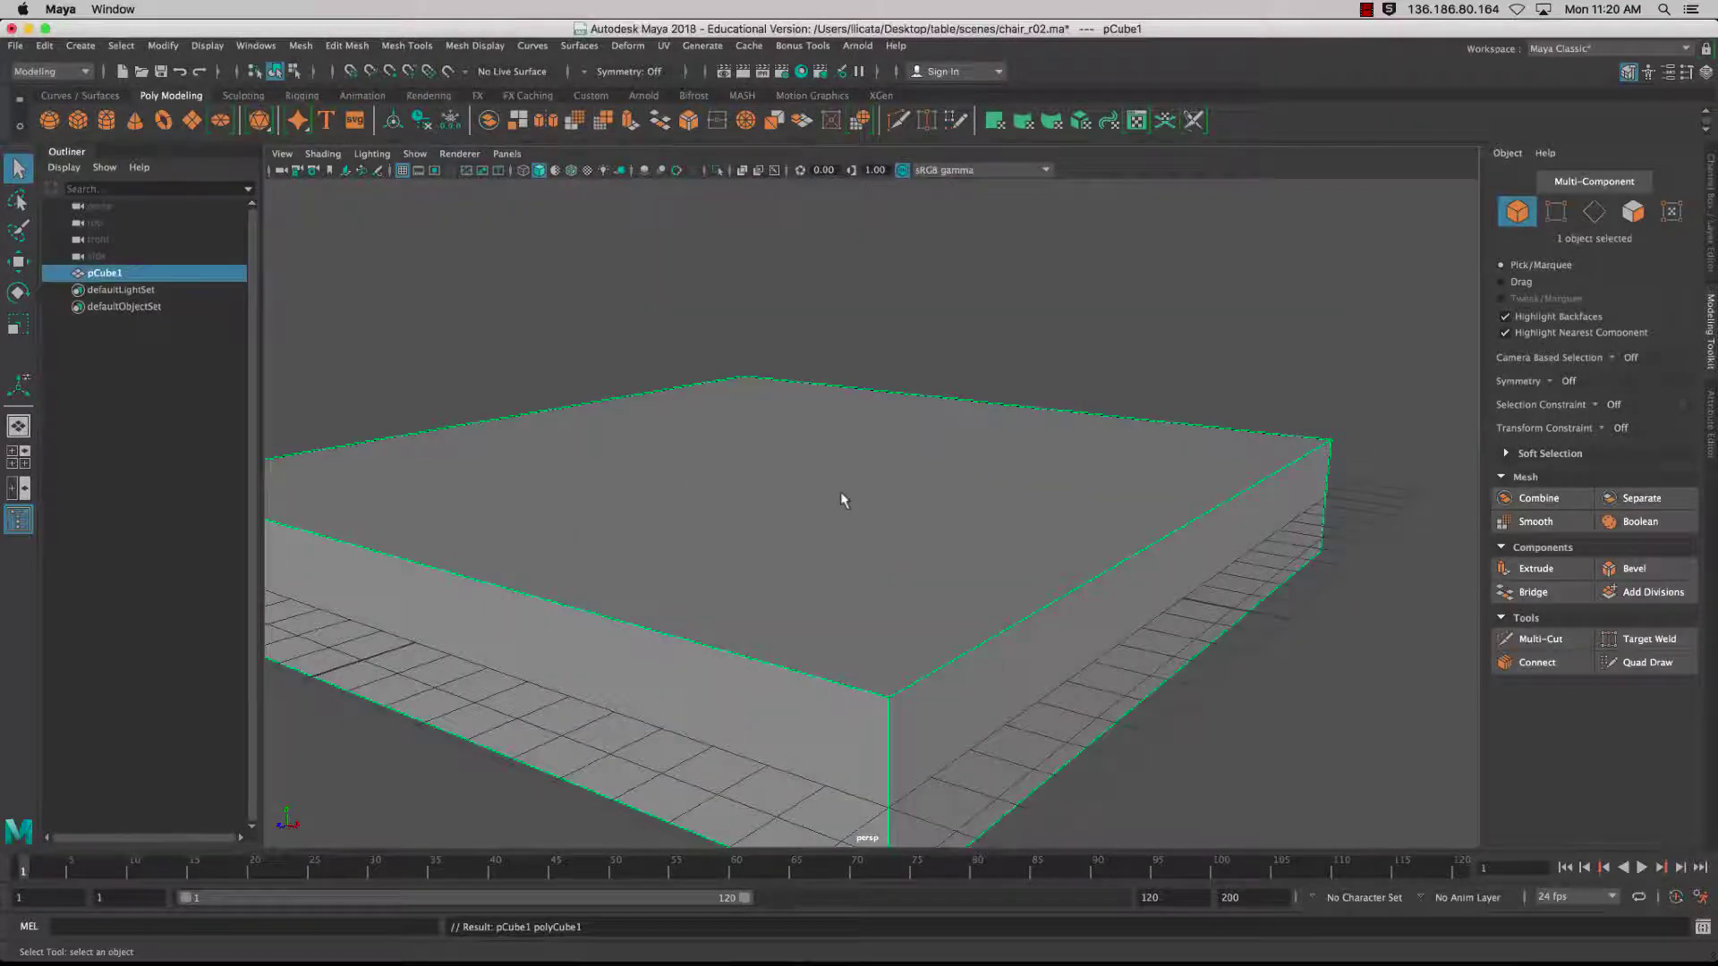
scroll(841, 493, up, 3)
scroll(841, 493, down, 8)
mouse_move(847, 493)
alt+mouse_down()
mouse_move(789, 507)
mouse_move(841, 471)
alt+mouse_up()
scroll(840, 502, down, 3)
scroll(840, 502, up, 6)
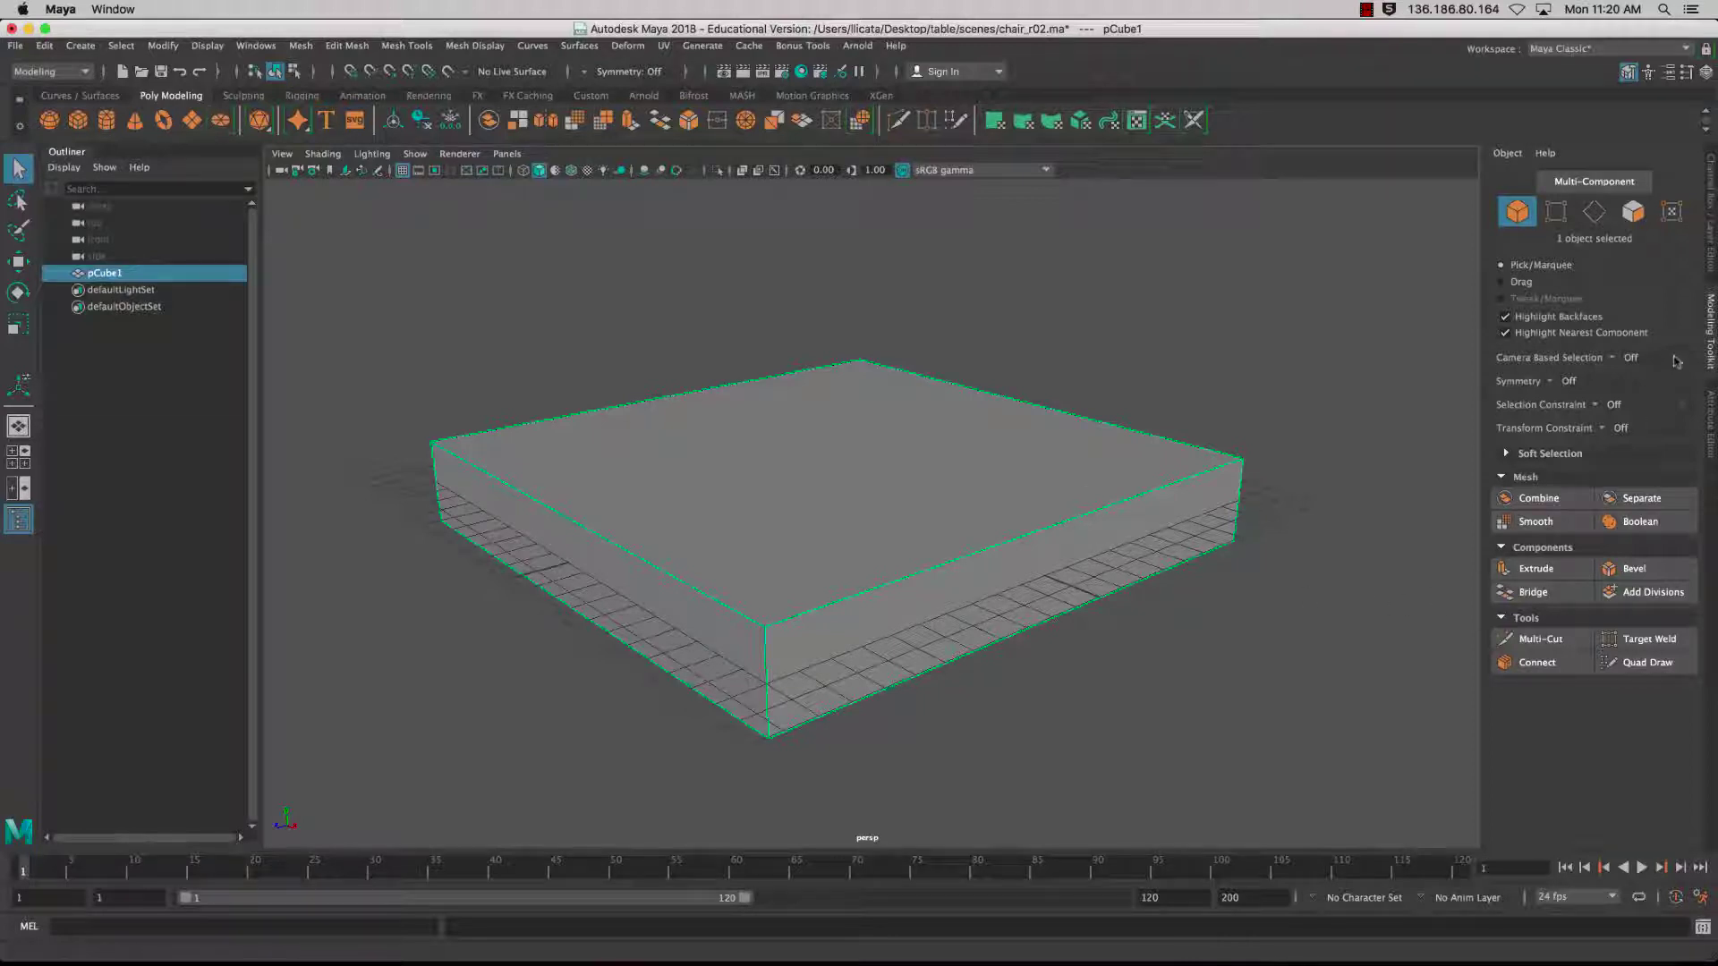
- Hide and restore the Modeling Toolkit, and look over the available Mesh Tools commands
click(1709, 343)
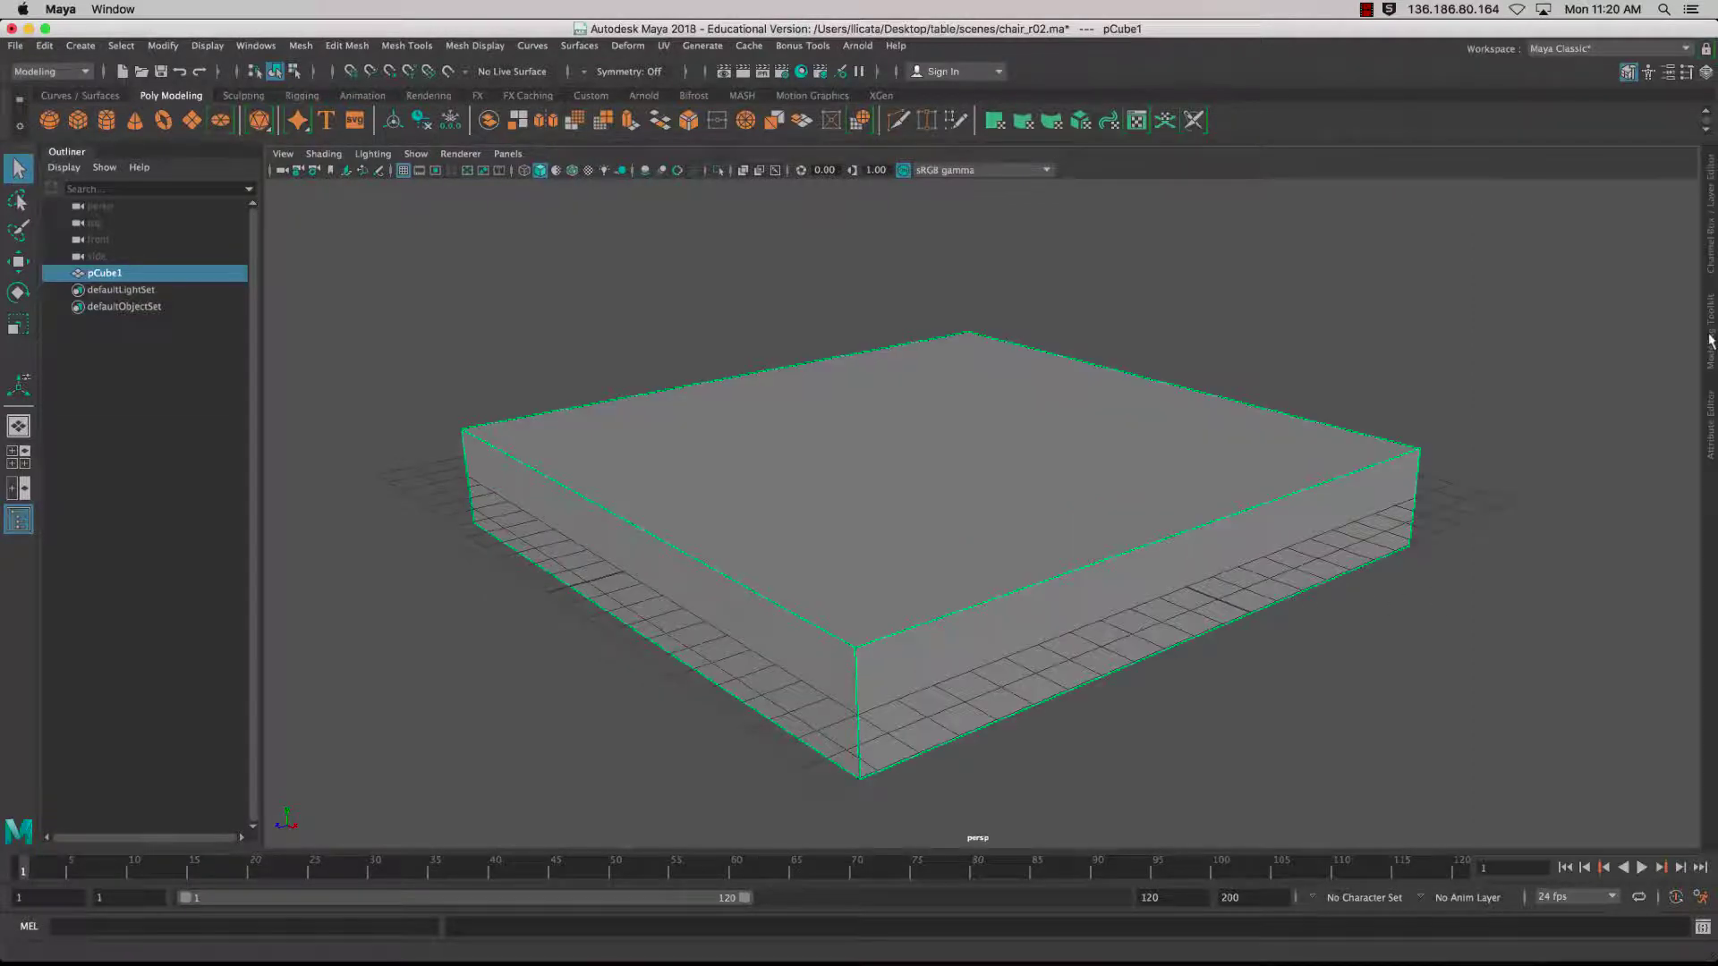
click(1629, 74)
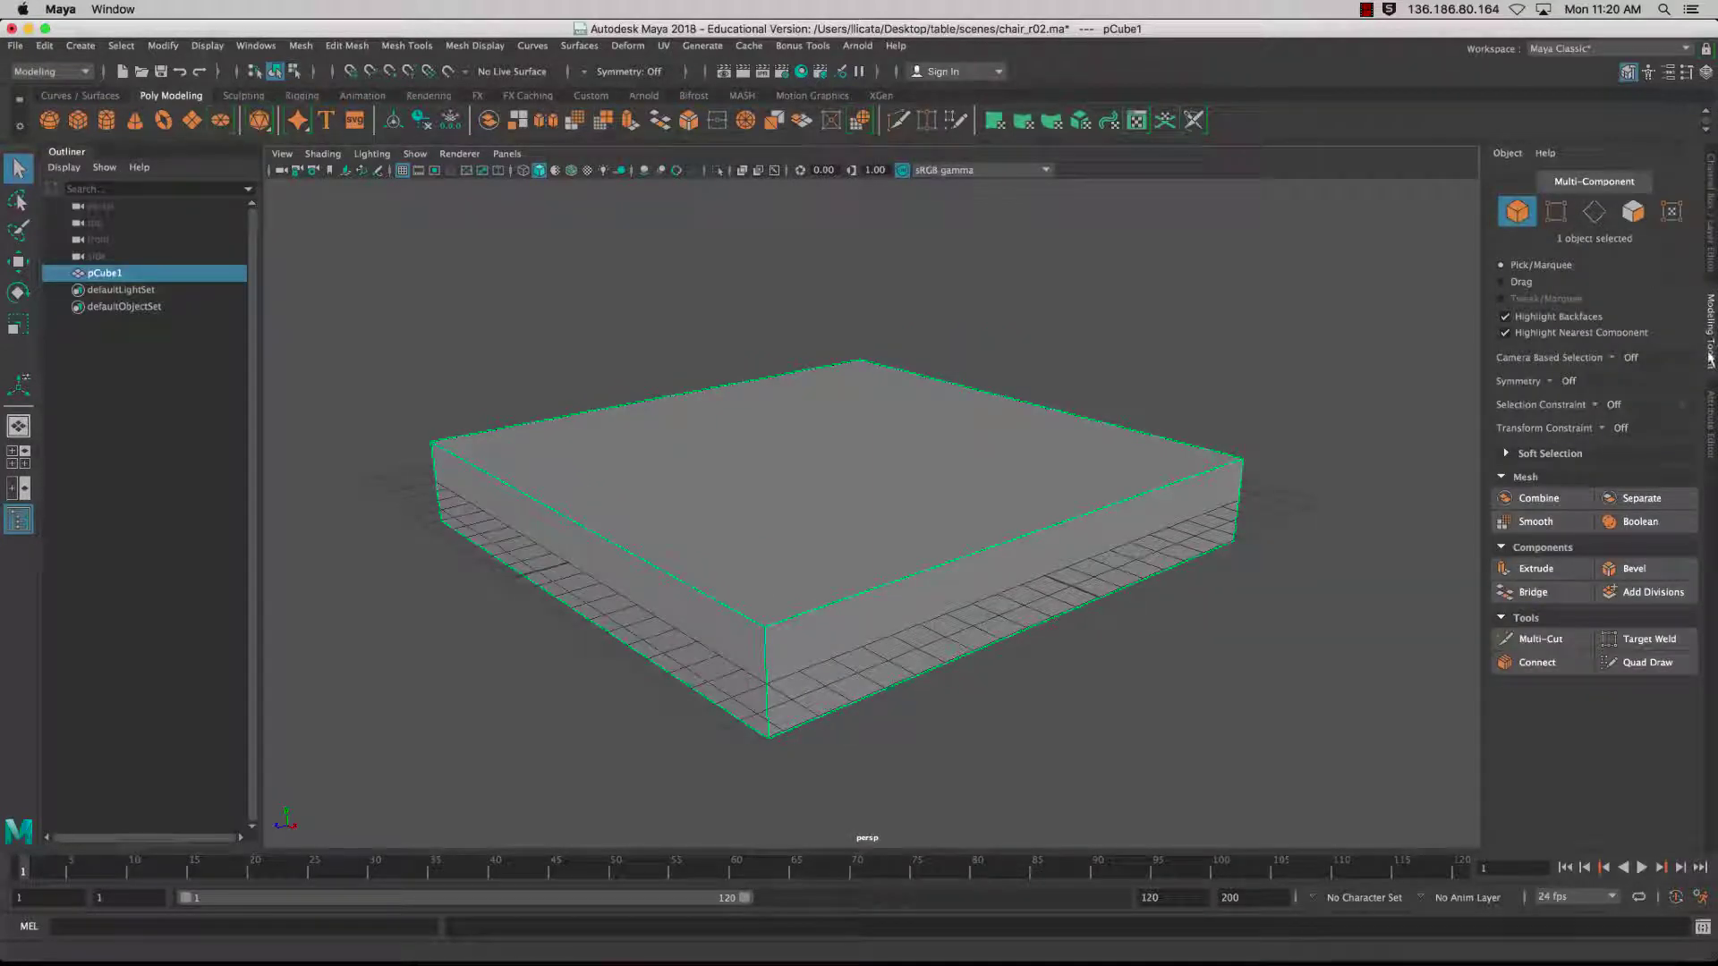
click(435, 46)
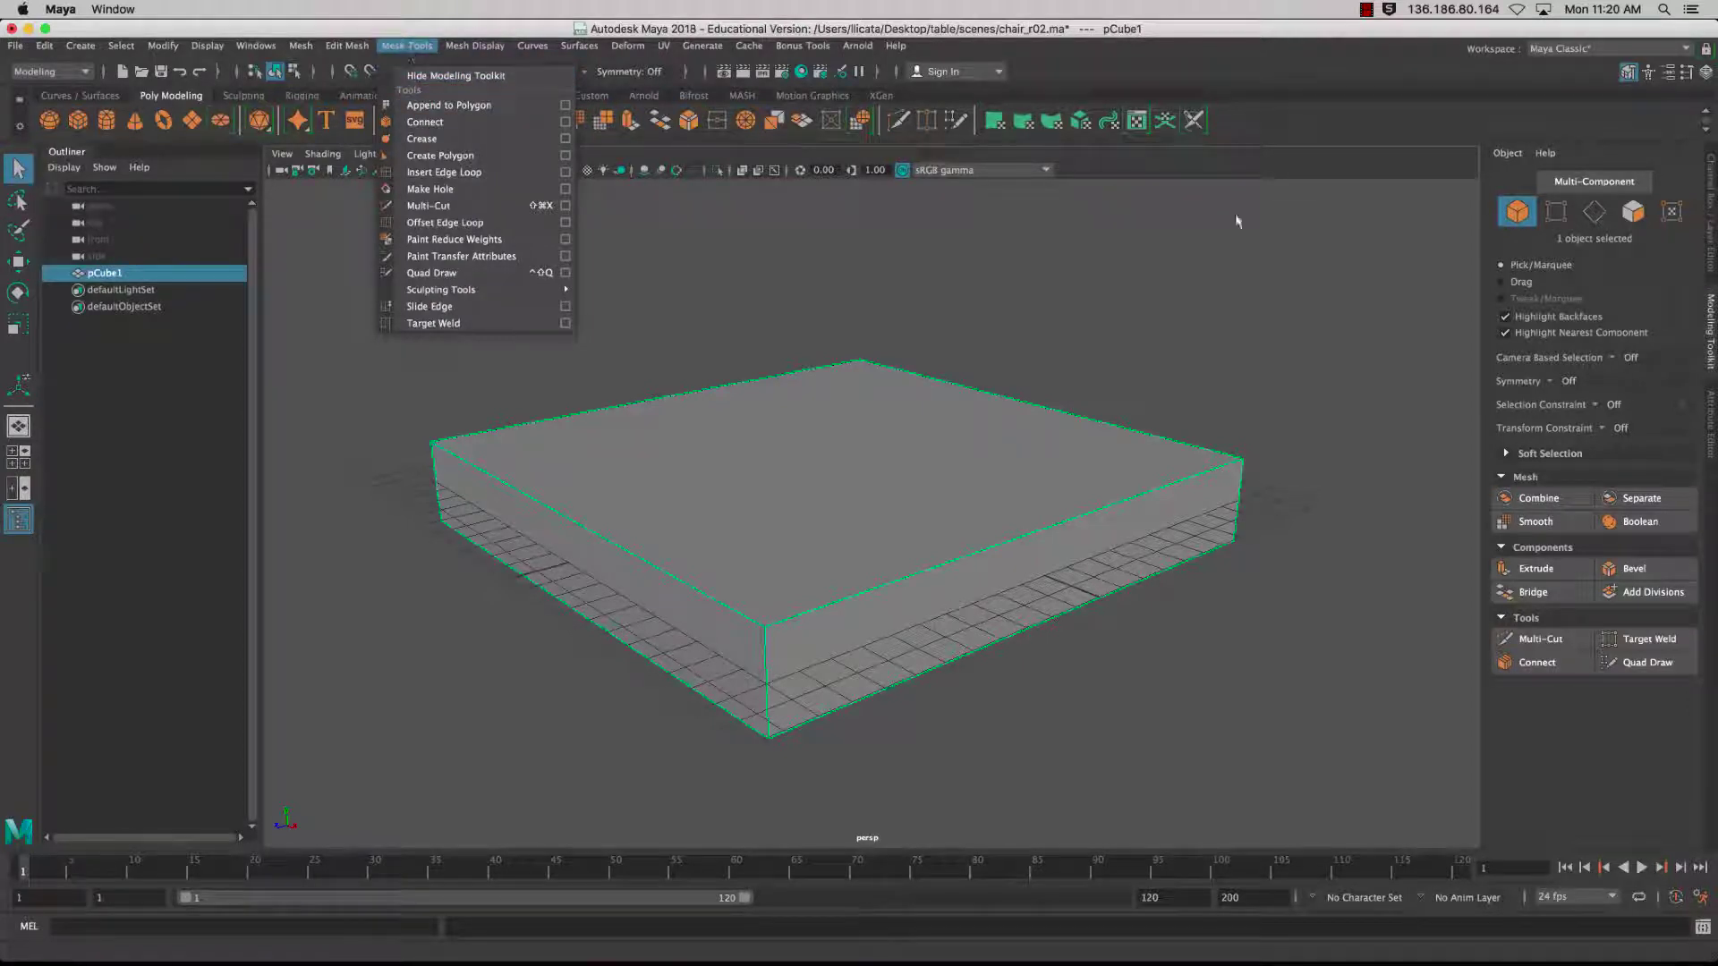
- Start the Connect tool with 1 segment and apply it to the slab's front top edge to preview an edge loop
click(1504, 666)
click(1540, 664)
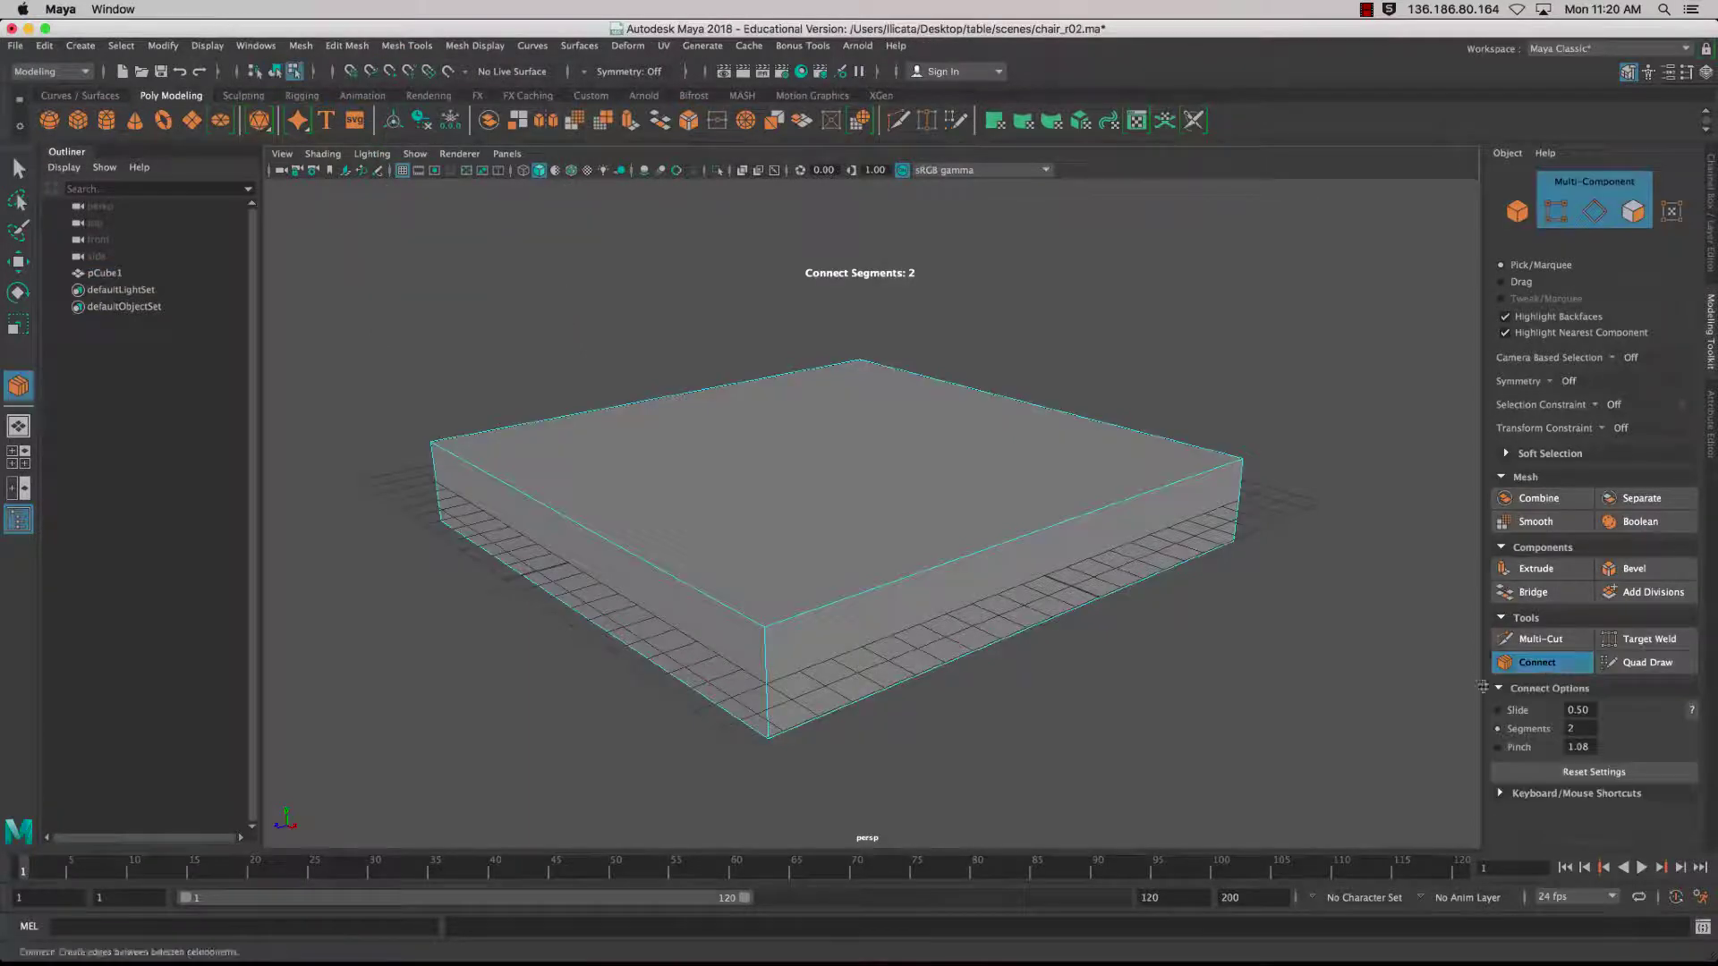
drag(1579, 730, 1507, 733)
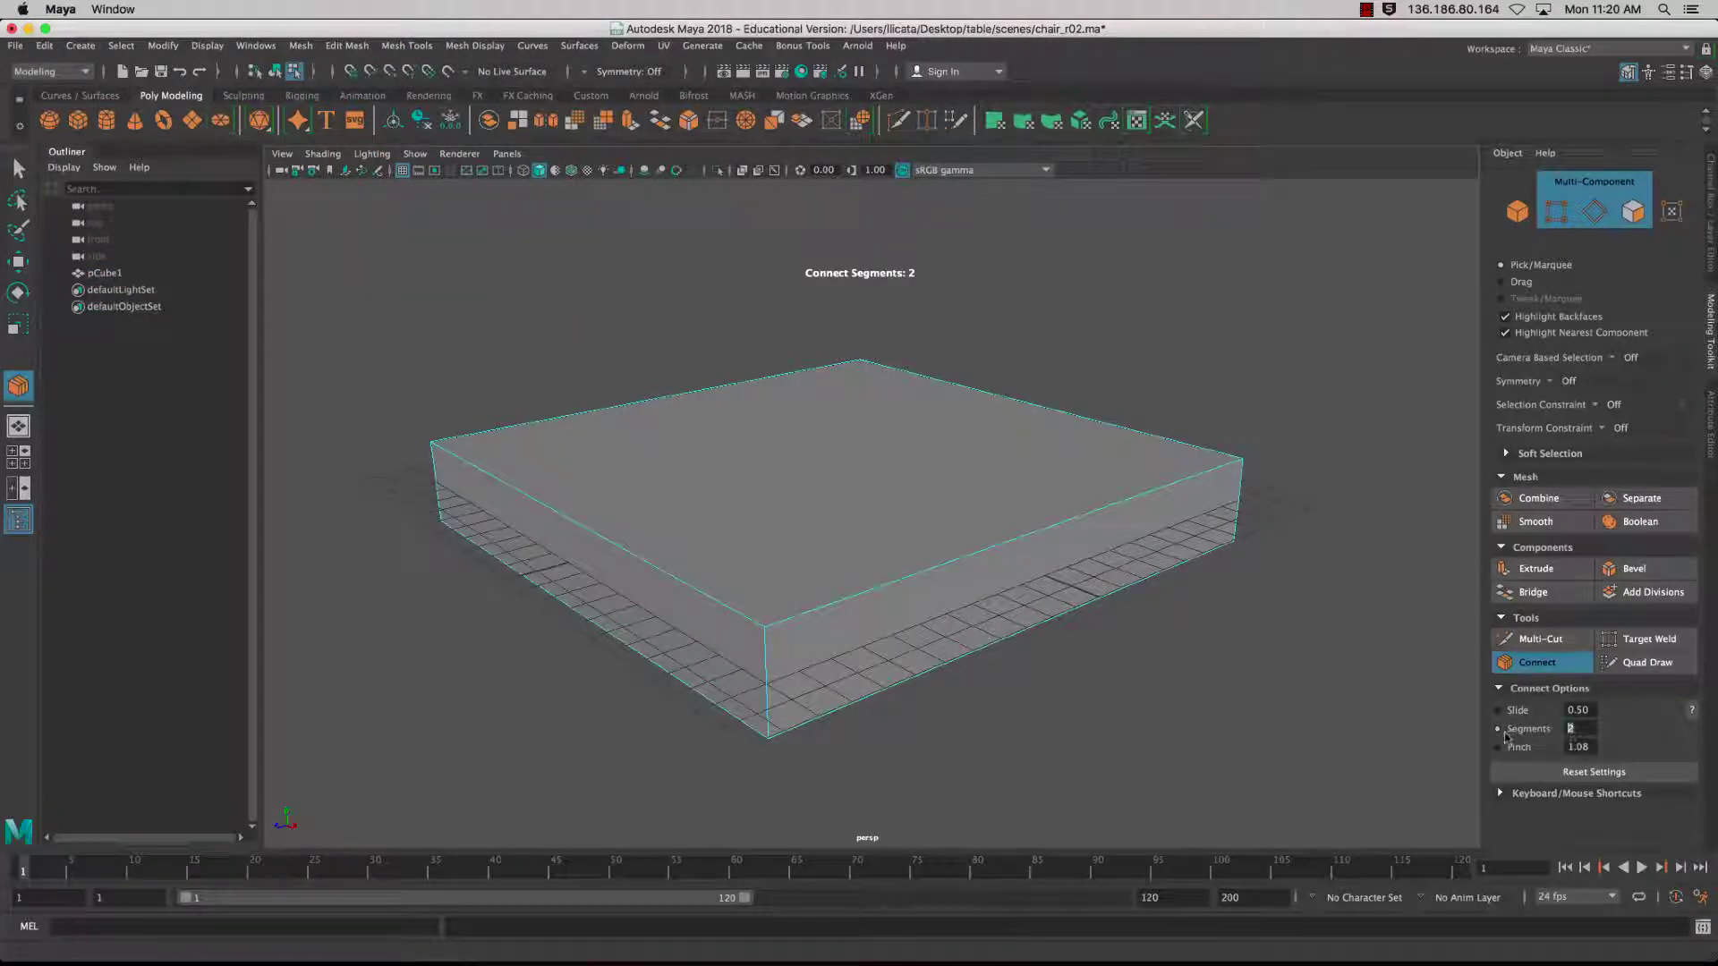
text(1)
key(Return)
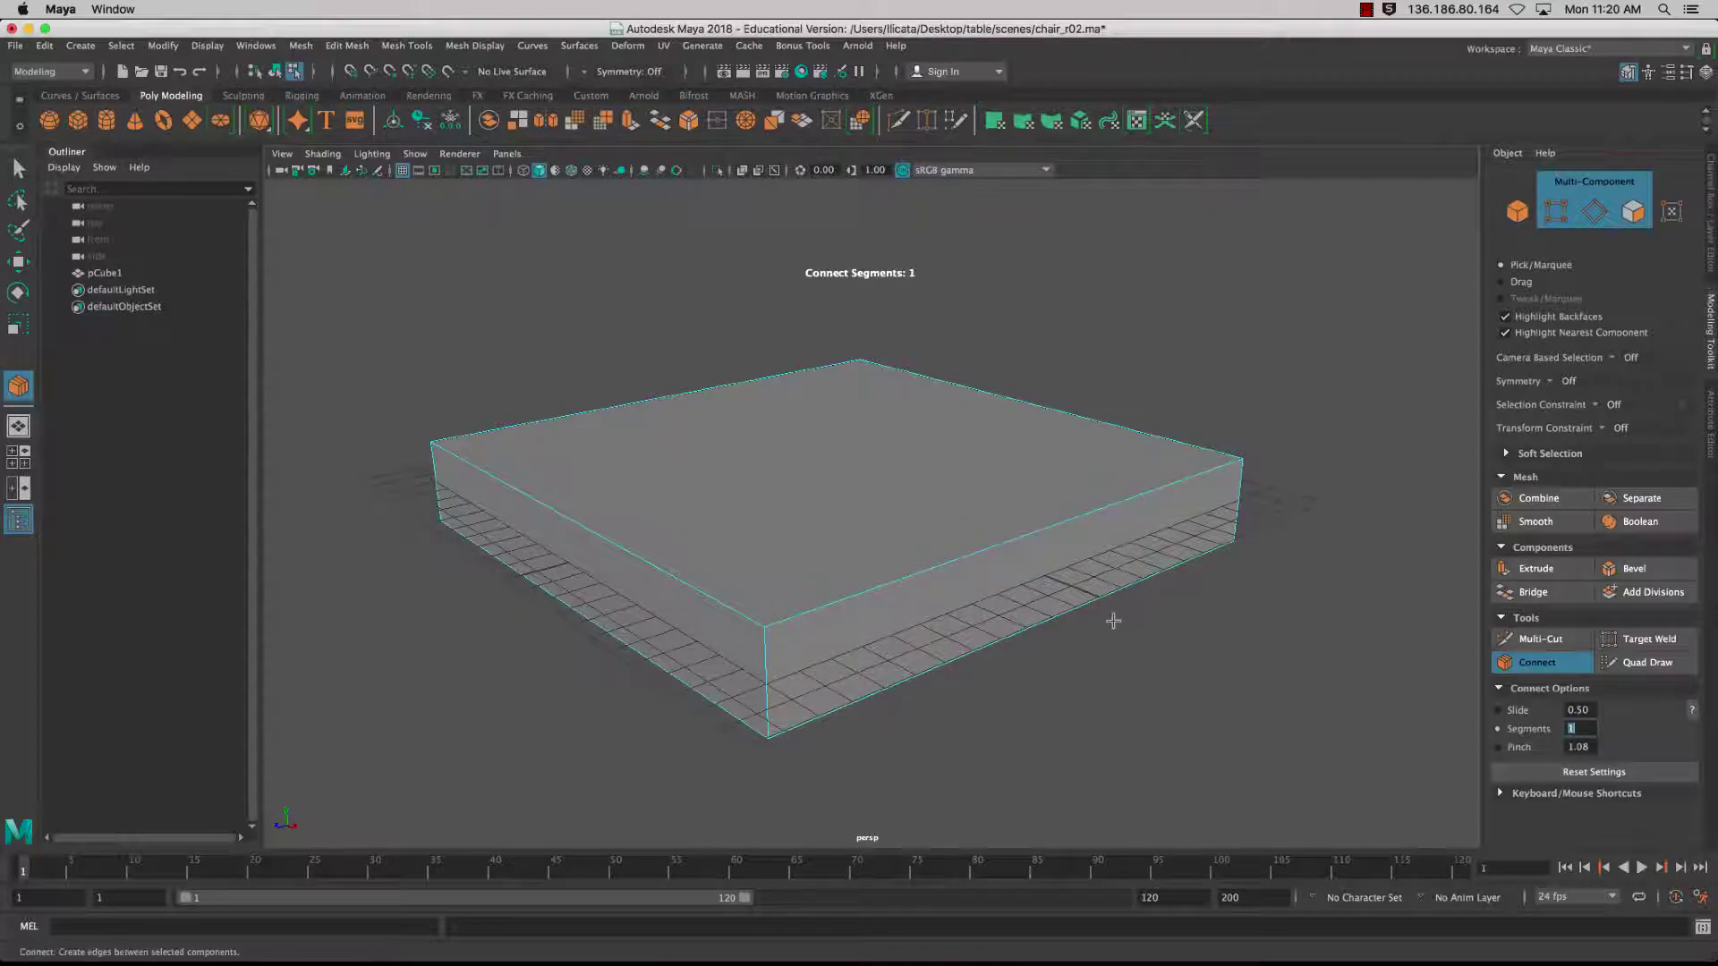
scroll(1116, 617, down, 5)
scroll(1117, 625, up, 5)
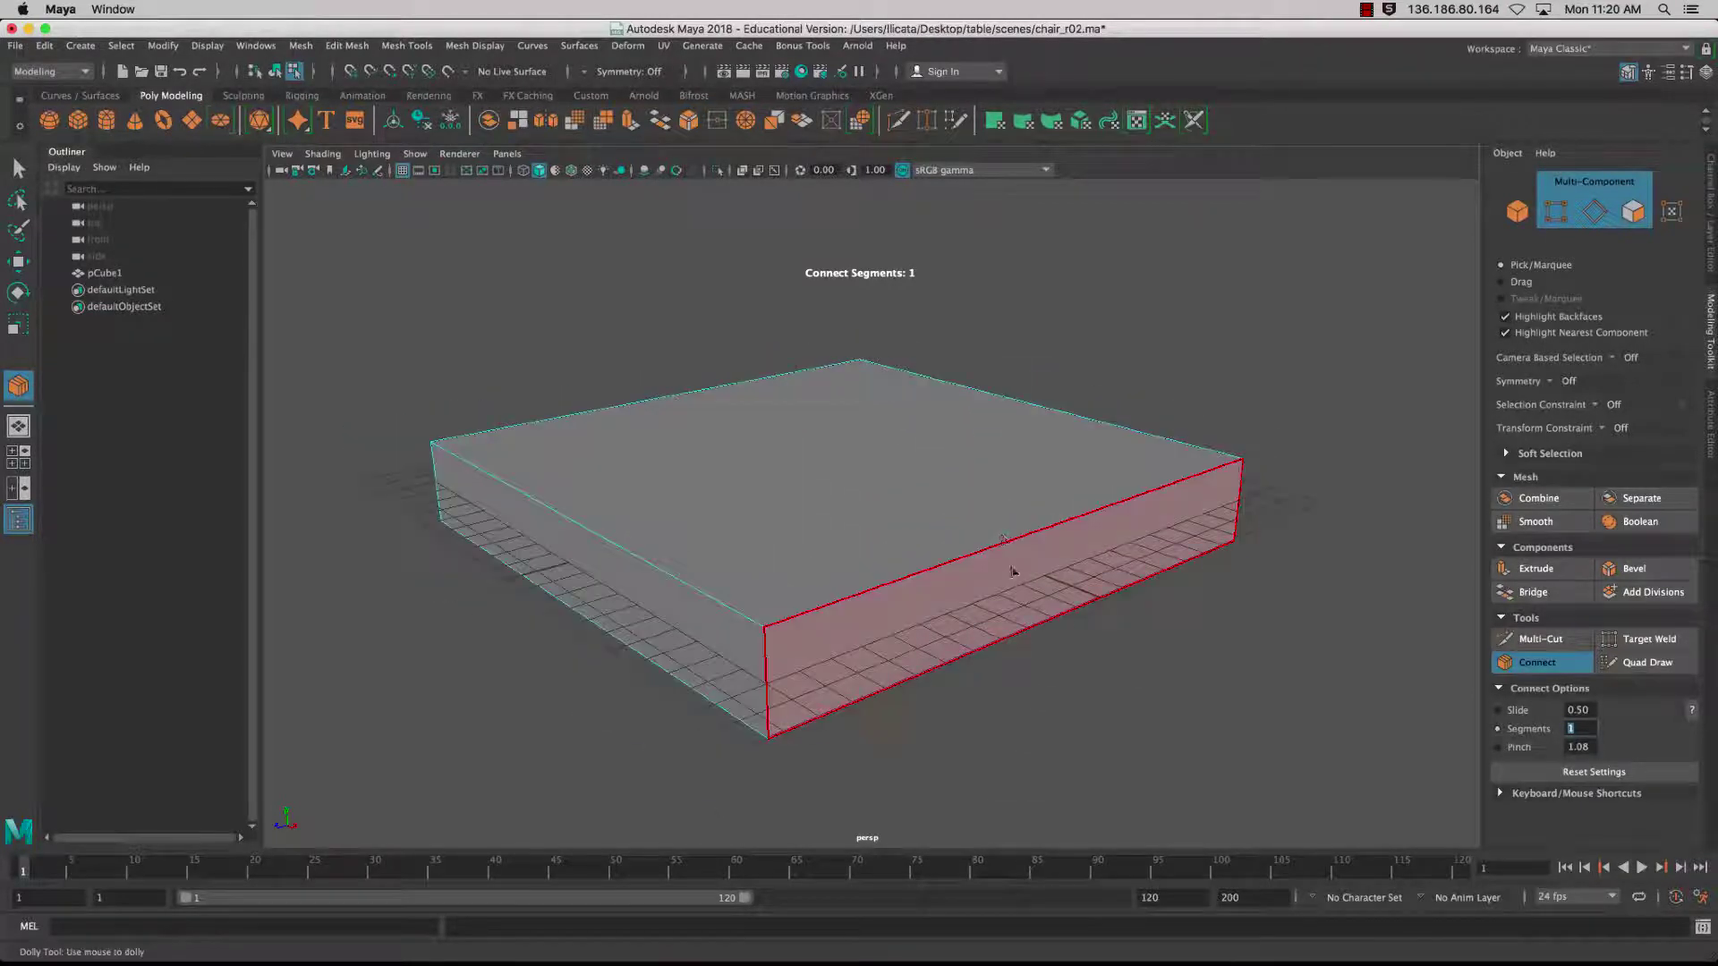
click(1008, 542)
alt+drag(1262, 569, 1225, 565)
scroll(1225, 565, up, 3)
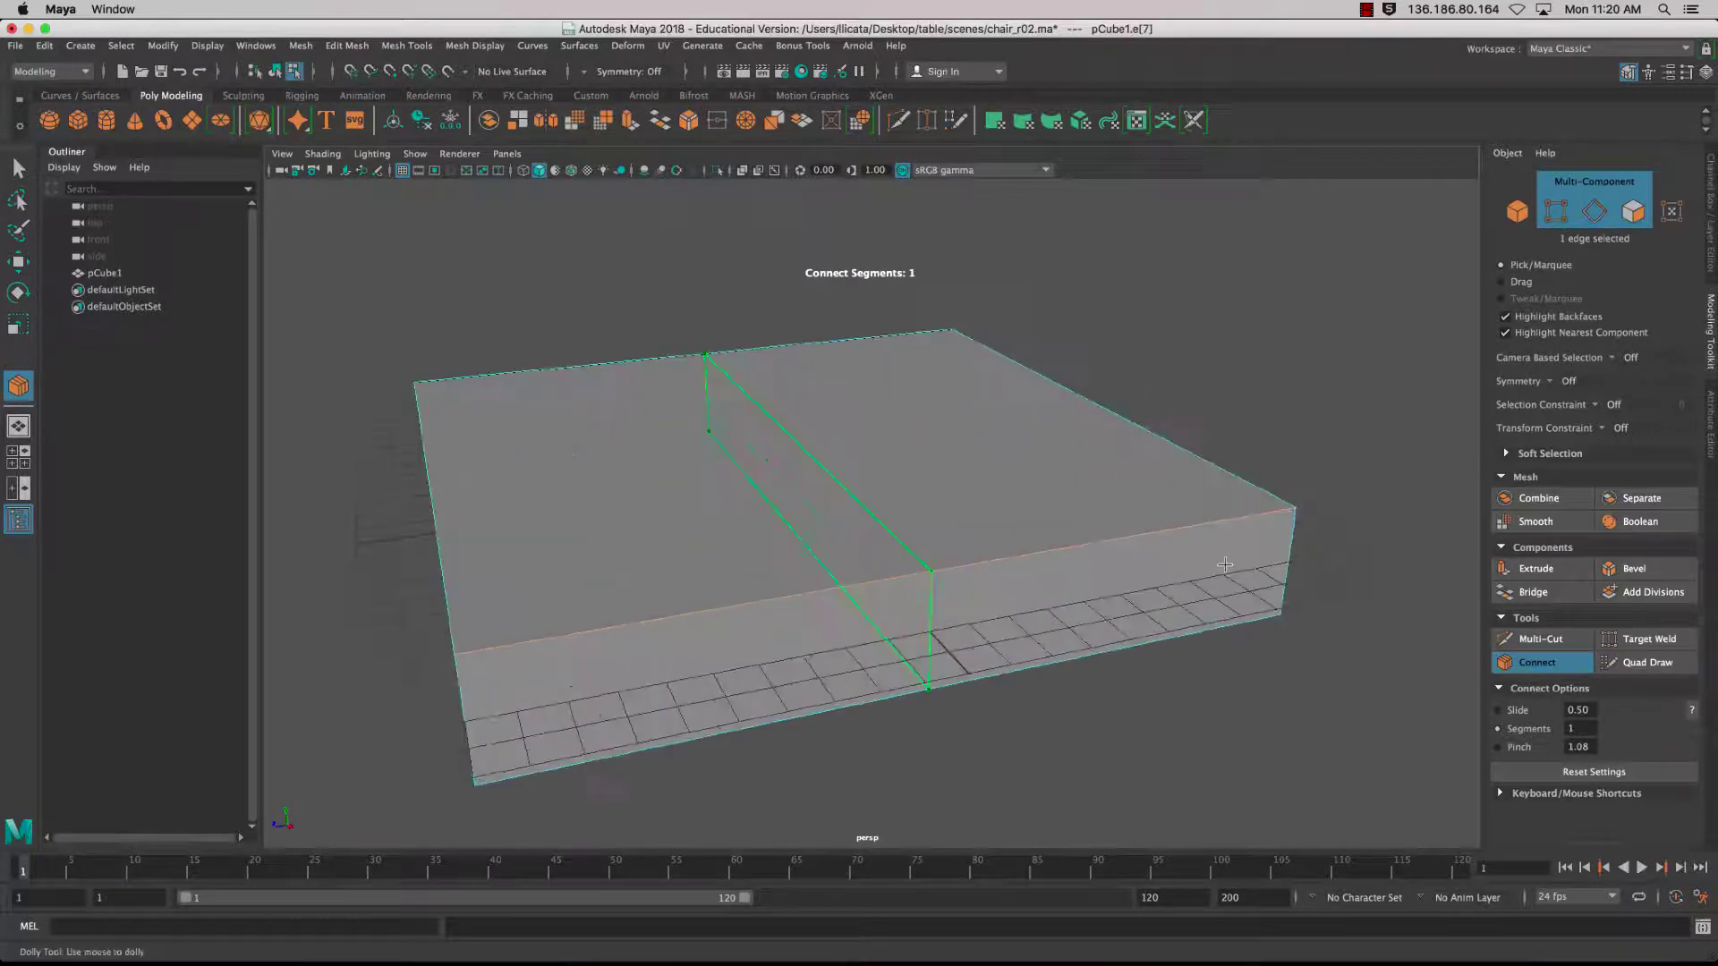
alt+middle_drag(1219, 548, 1220, 506)
alt+drag(1220, 507, 1333, 615)
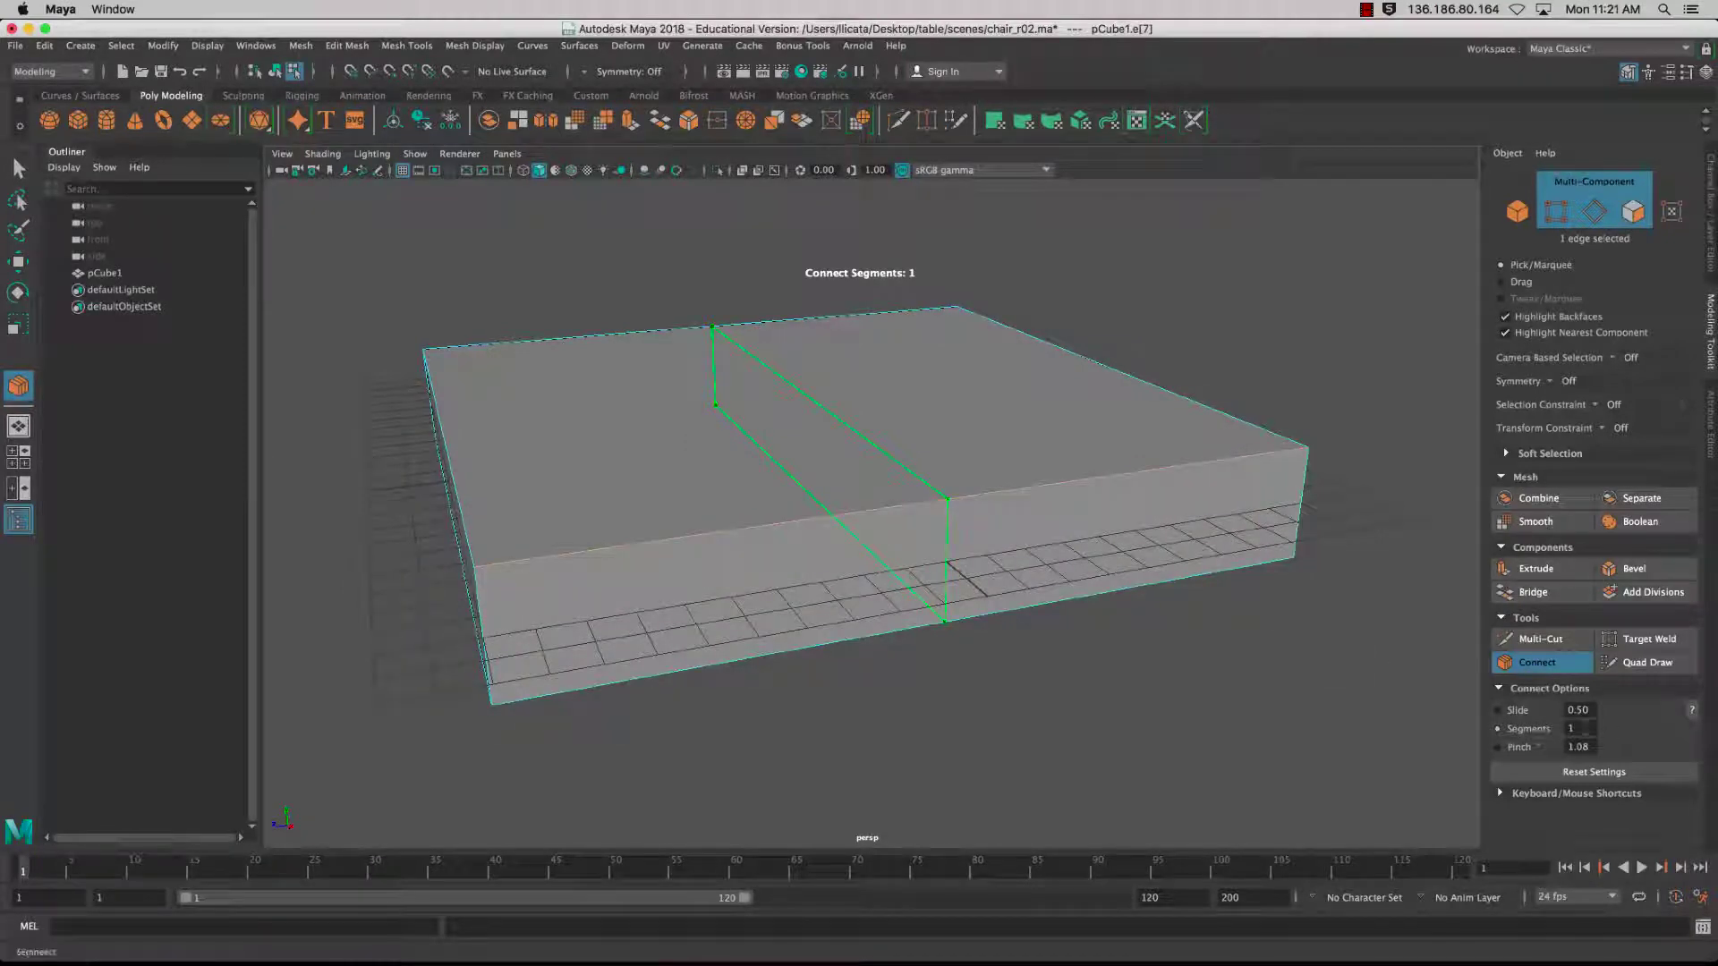
- Set the number of Connect segments to 2
drag(1582, 729, 1484, 727)
text(2)
key(Return)
alt+drag(1405, 636, 1127, 612)
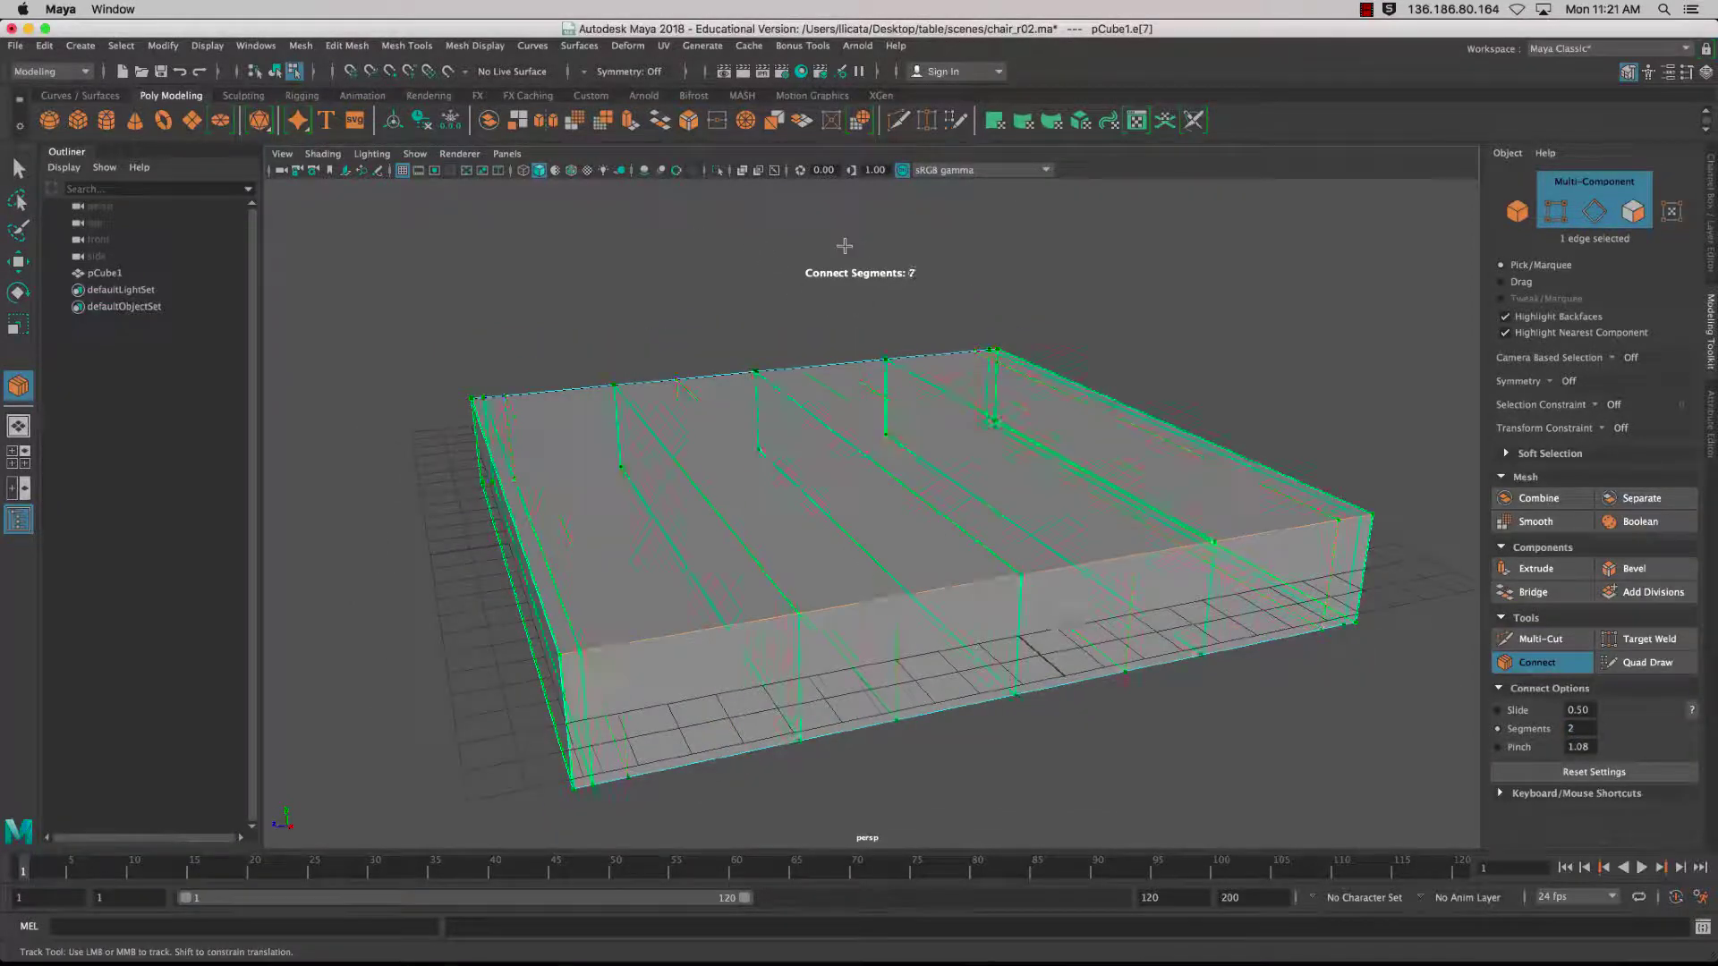
- Try higher segment counts for the Connect preview on the slab, and set the segments back to 2
ctrl+middle_drag(774, 235, 797, 236)
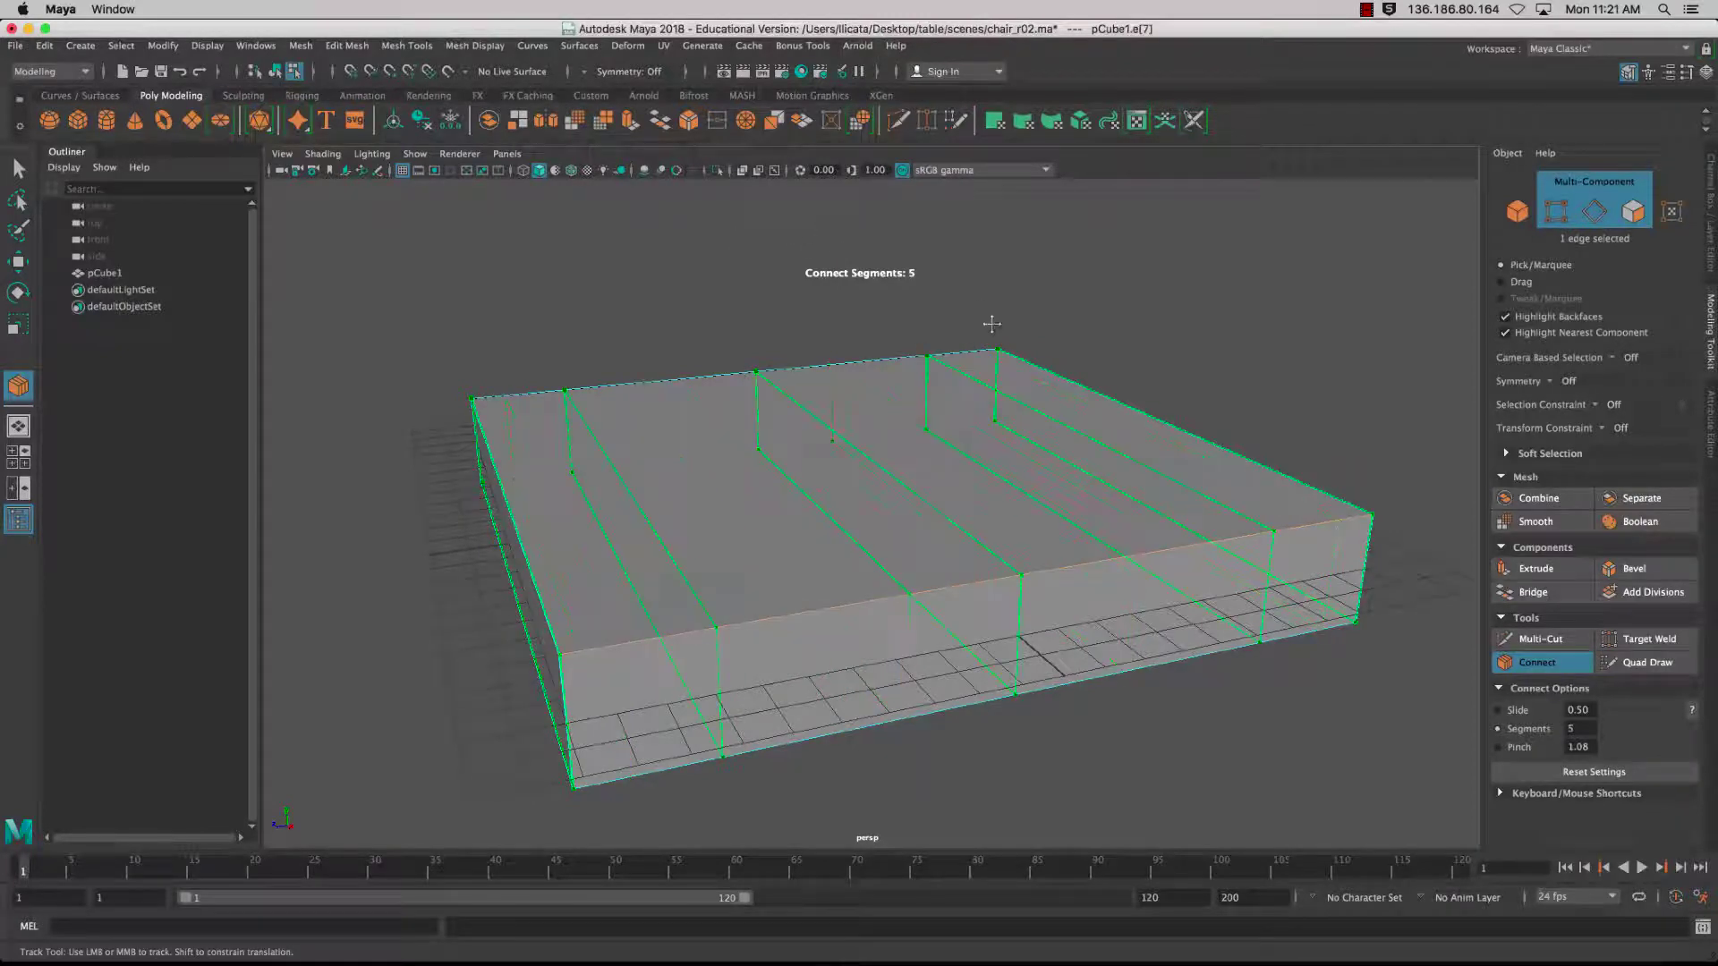
alt+middle_drag(992, 324, 985, 341)
drag(1580, 729, 1505, 728)
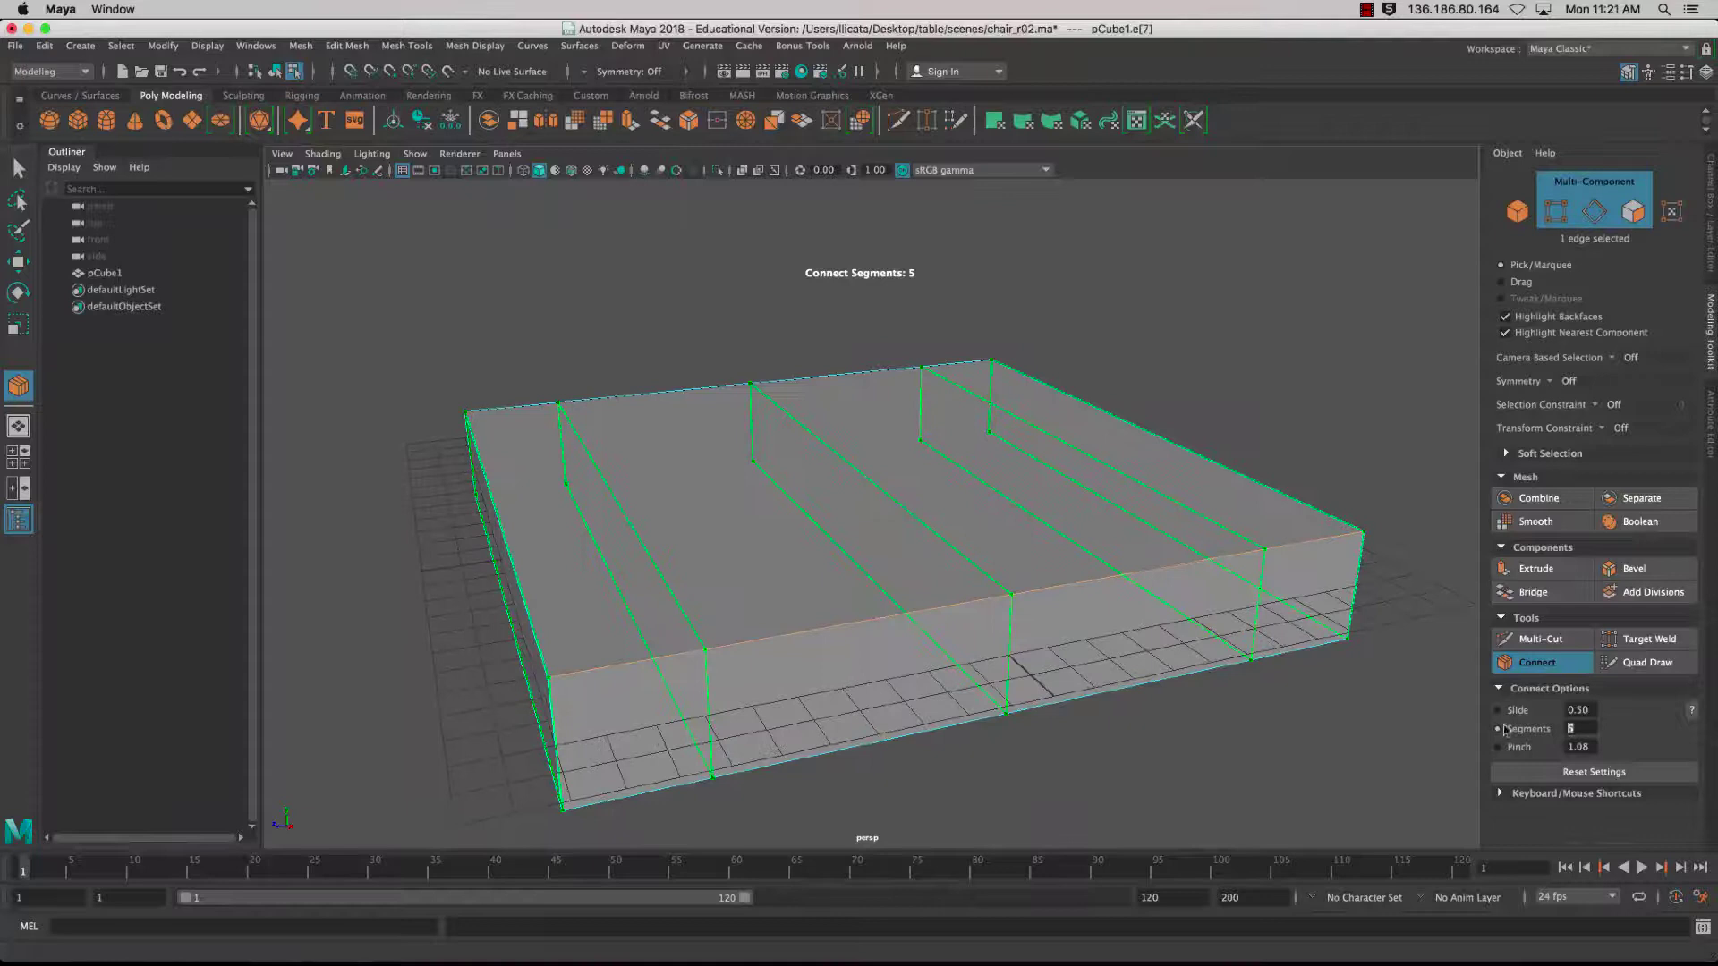
text(2)
key(Return)
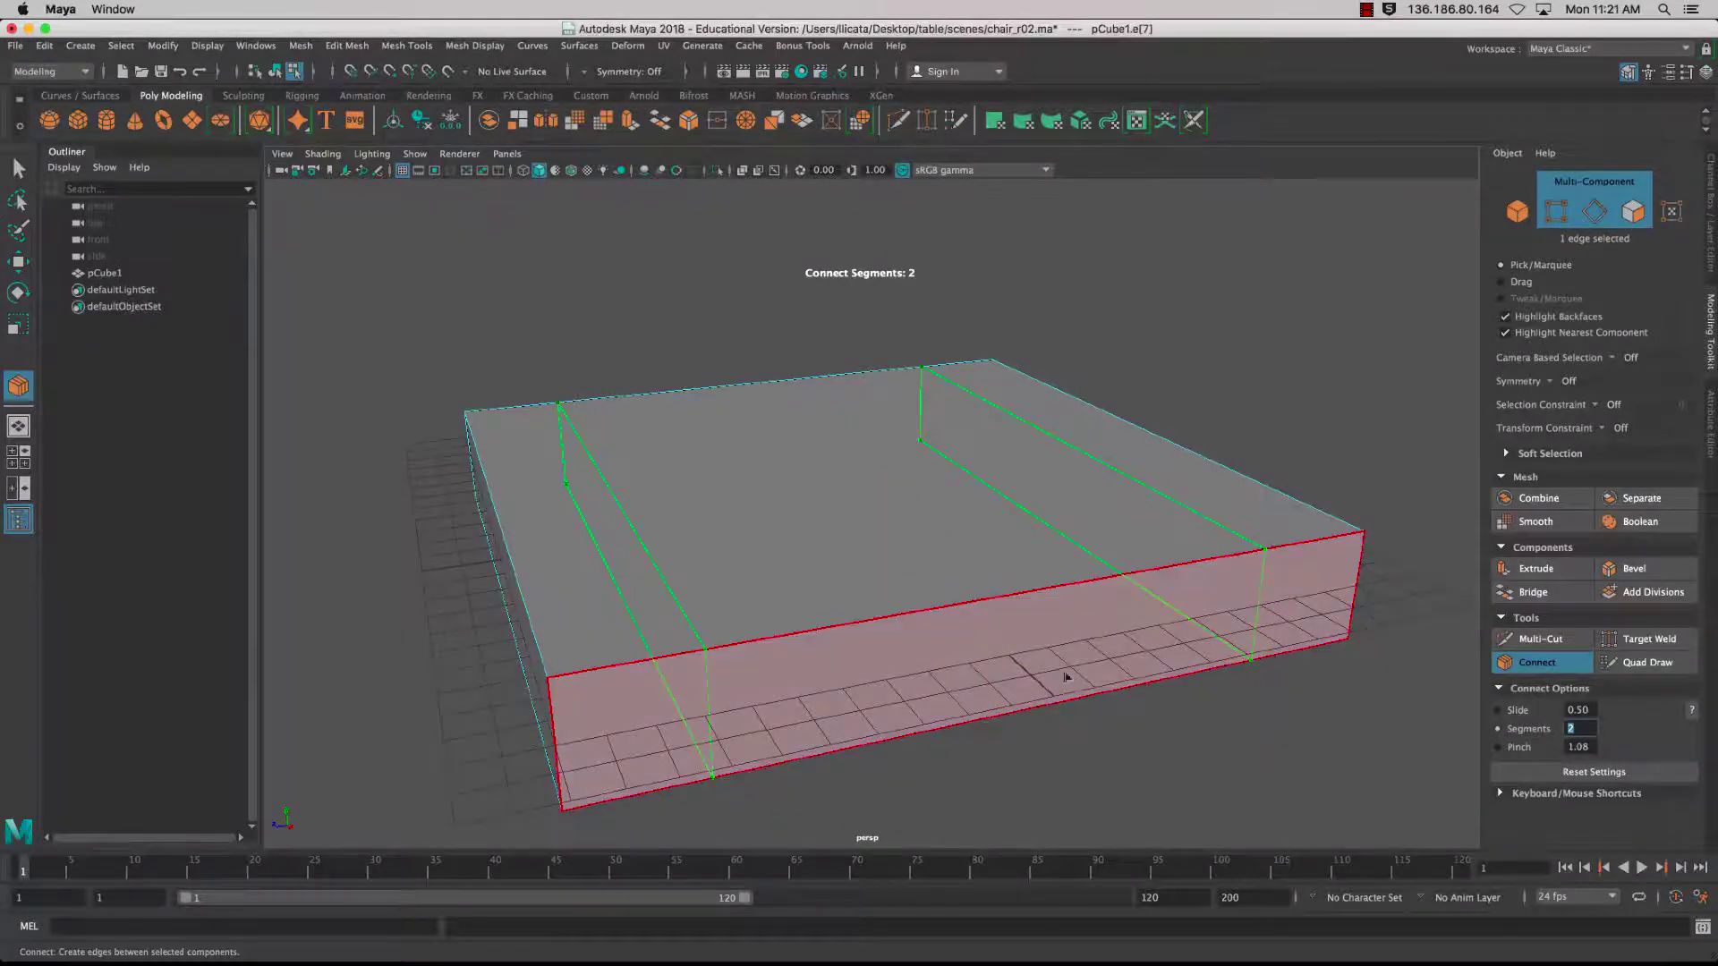
- Try a Connect pinch of 1.35 and a shifted slide for the two loops, and undo the slide change
alt+drag(1066, 682, 1078, 639)
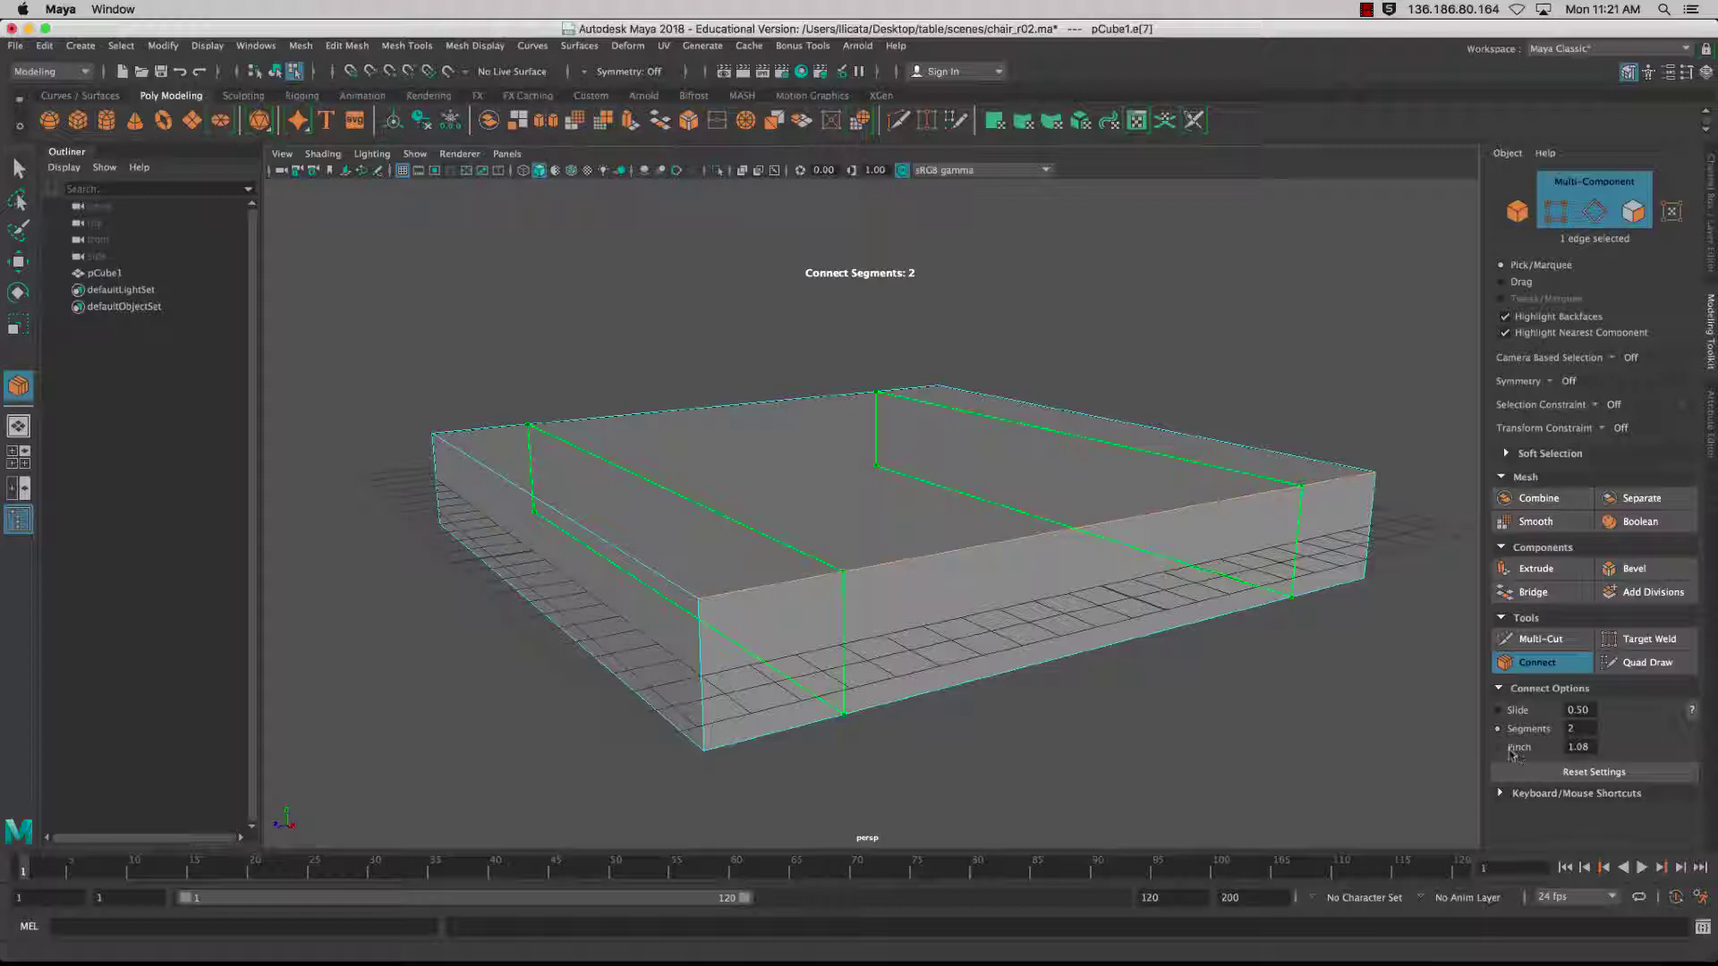
mouse_move(1036, 437)
alt+middle_down()
mouse_move(1056, 487)
mouse_move(1043, 462)
alt+middle_up()
middle_drag(820, 278, 788, 316)
alt+drag(1154, 438, 1117, 488)
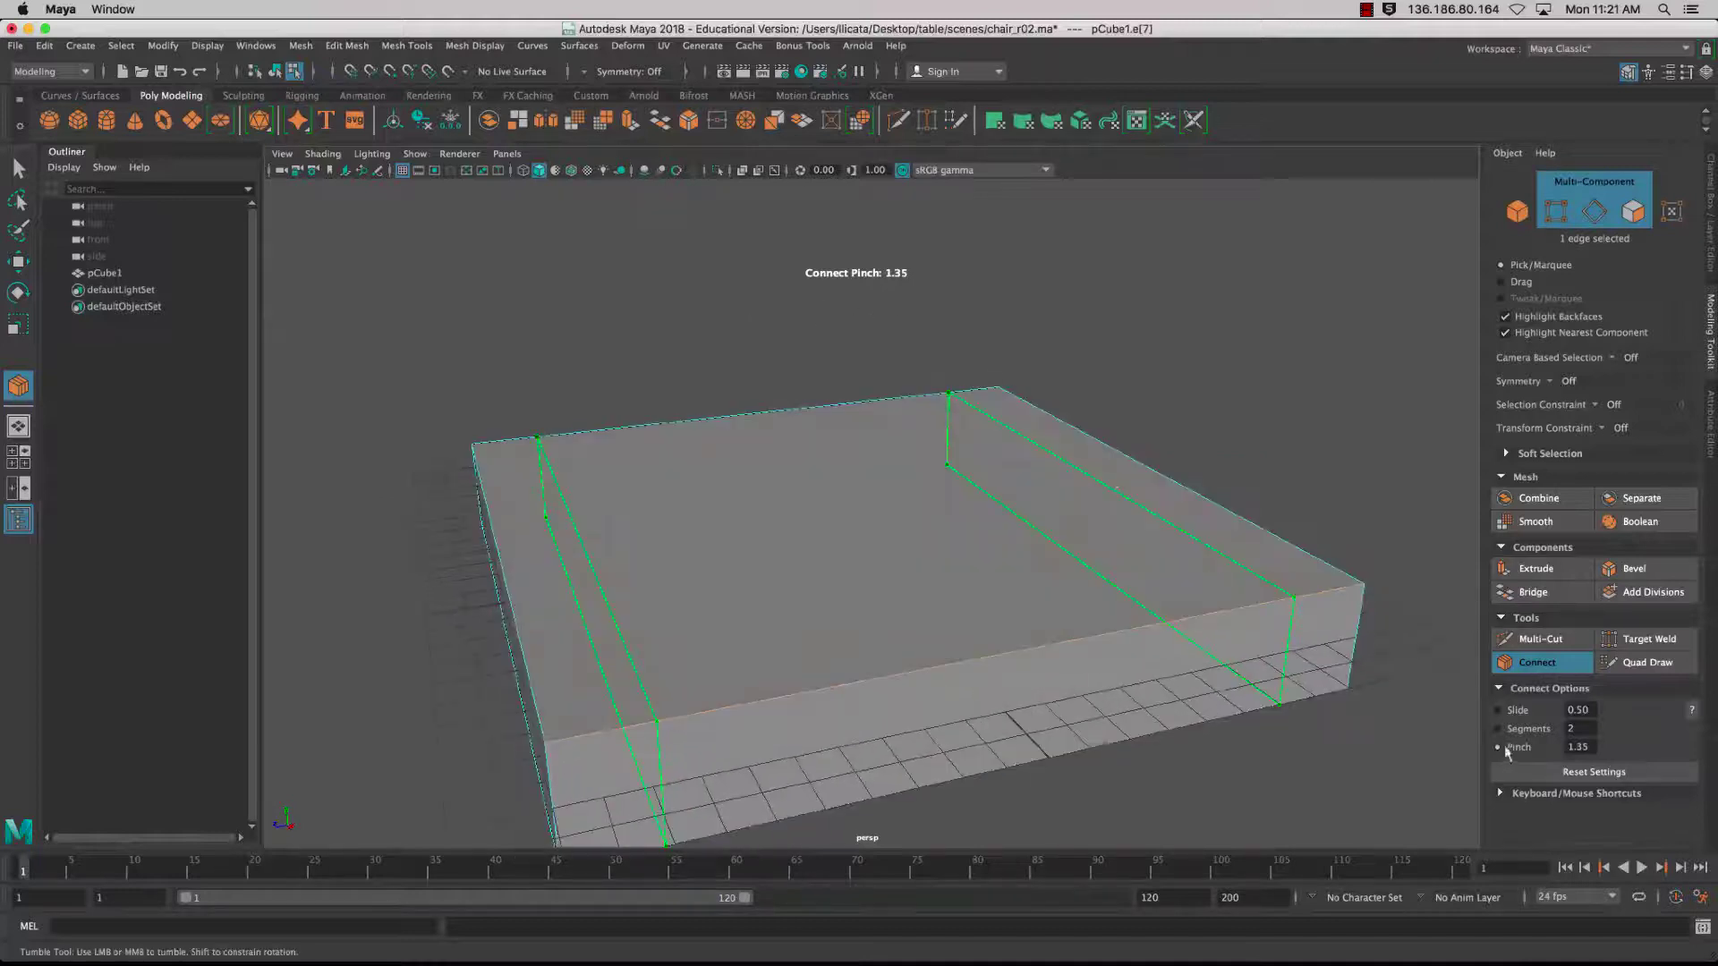
middle_drag(967, 421, 943, 389)
key(z)
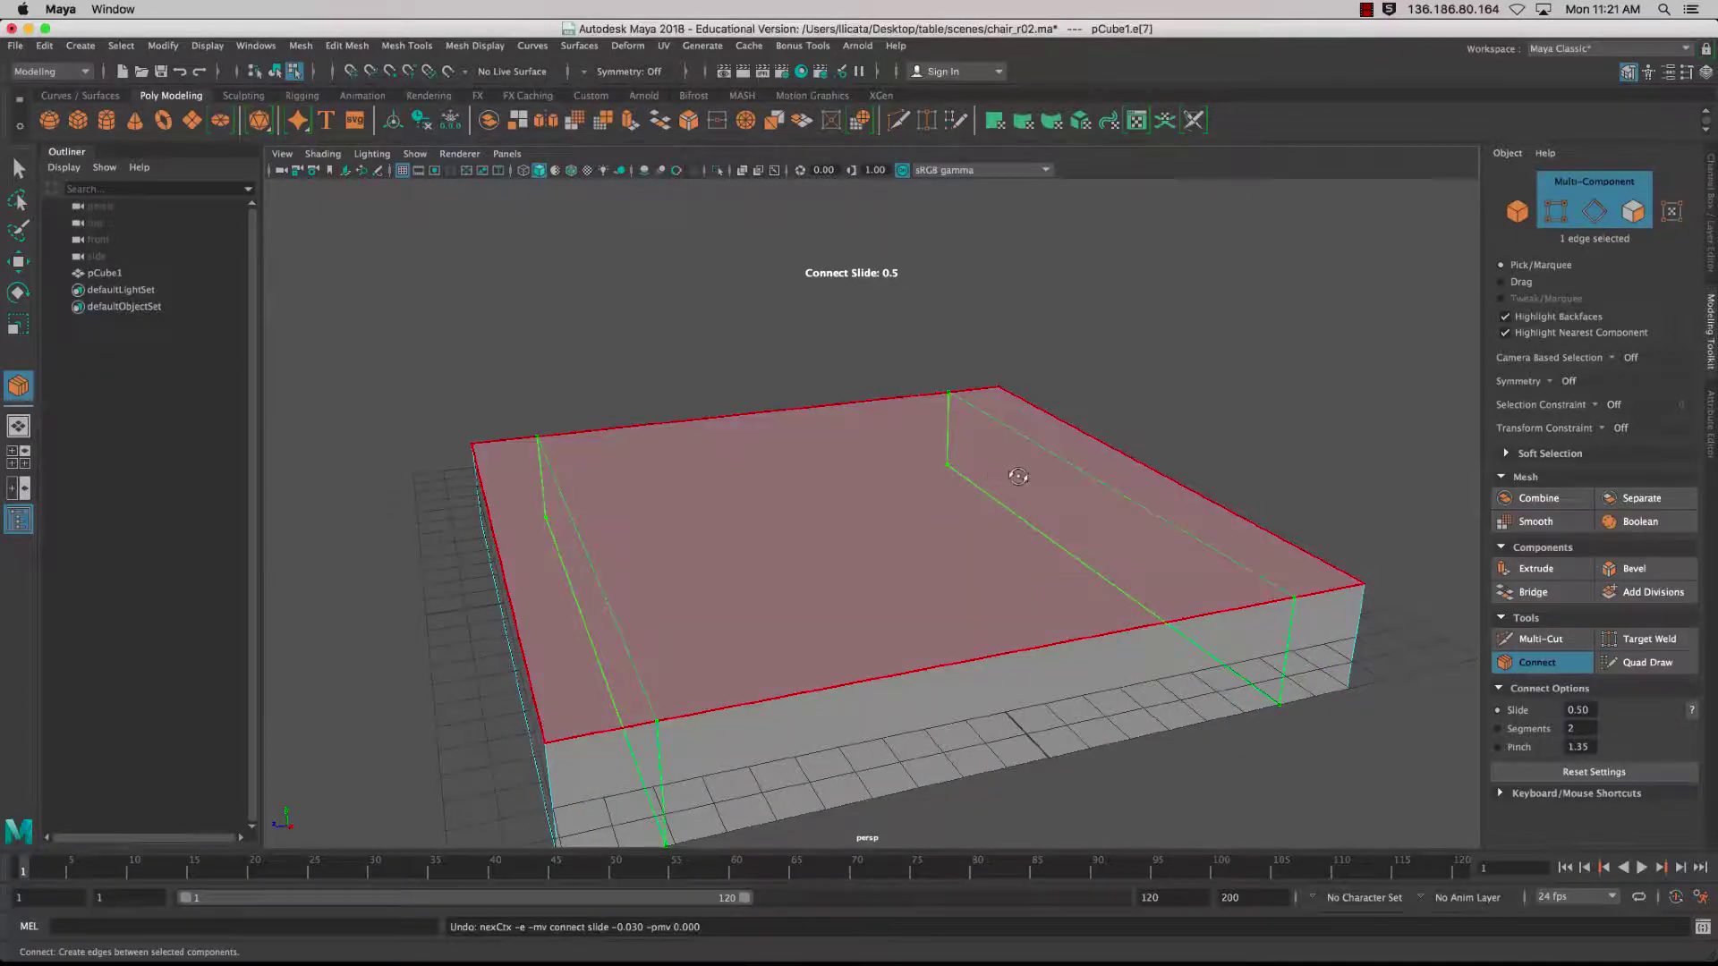
- Set the Connect pinch to 1.14 and complete the two edge loops near opposite sides of the slab
alt+drag(1018, 487, 1012, 475)
alt+middle_drag(1012, 475, 1113, 465)
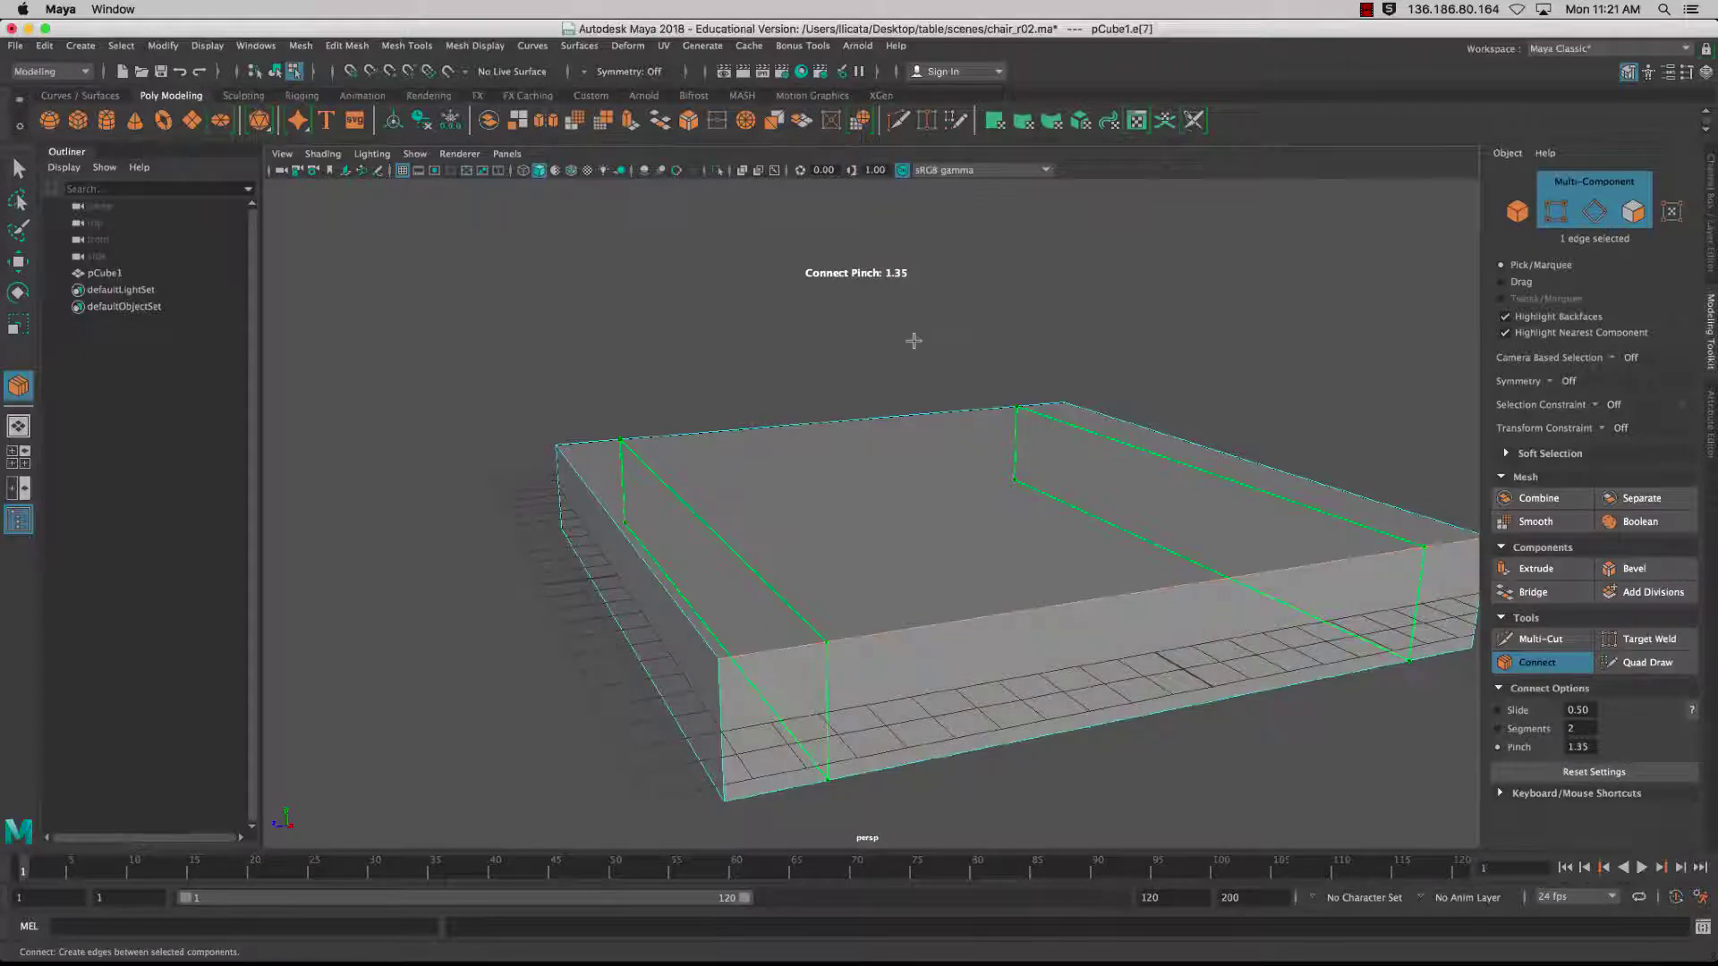
alt+right_drag(914, 341, 913, 341)
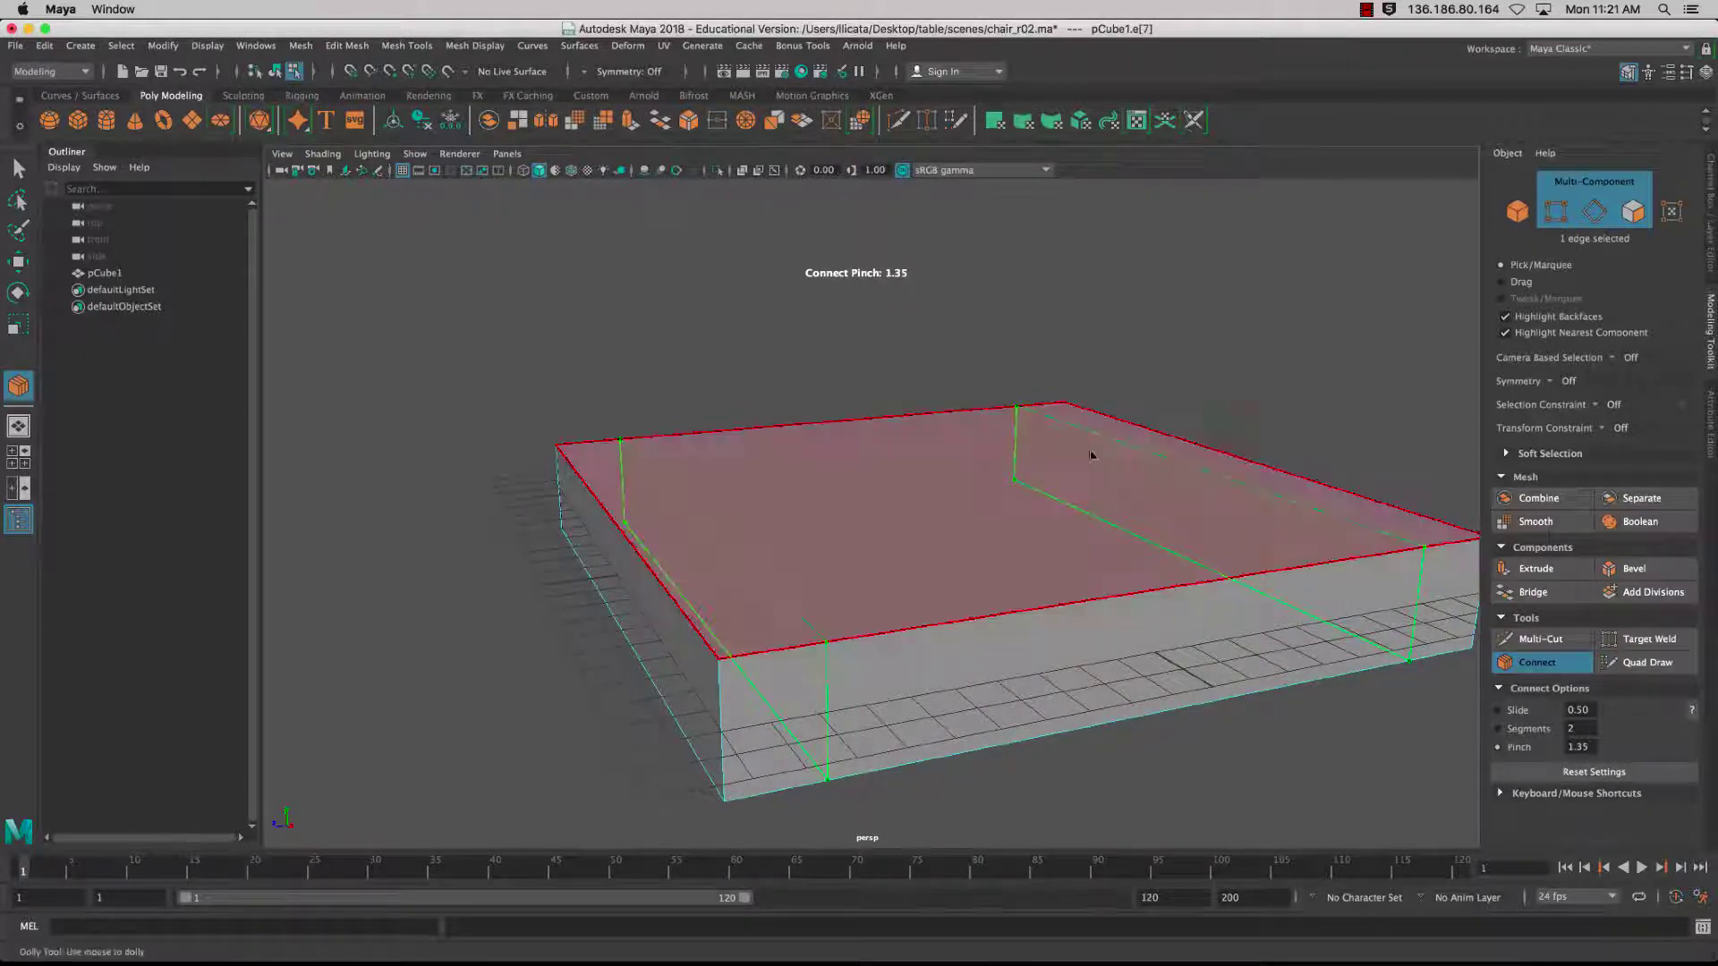
alt+drag(949, 439, 886, 379)
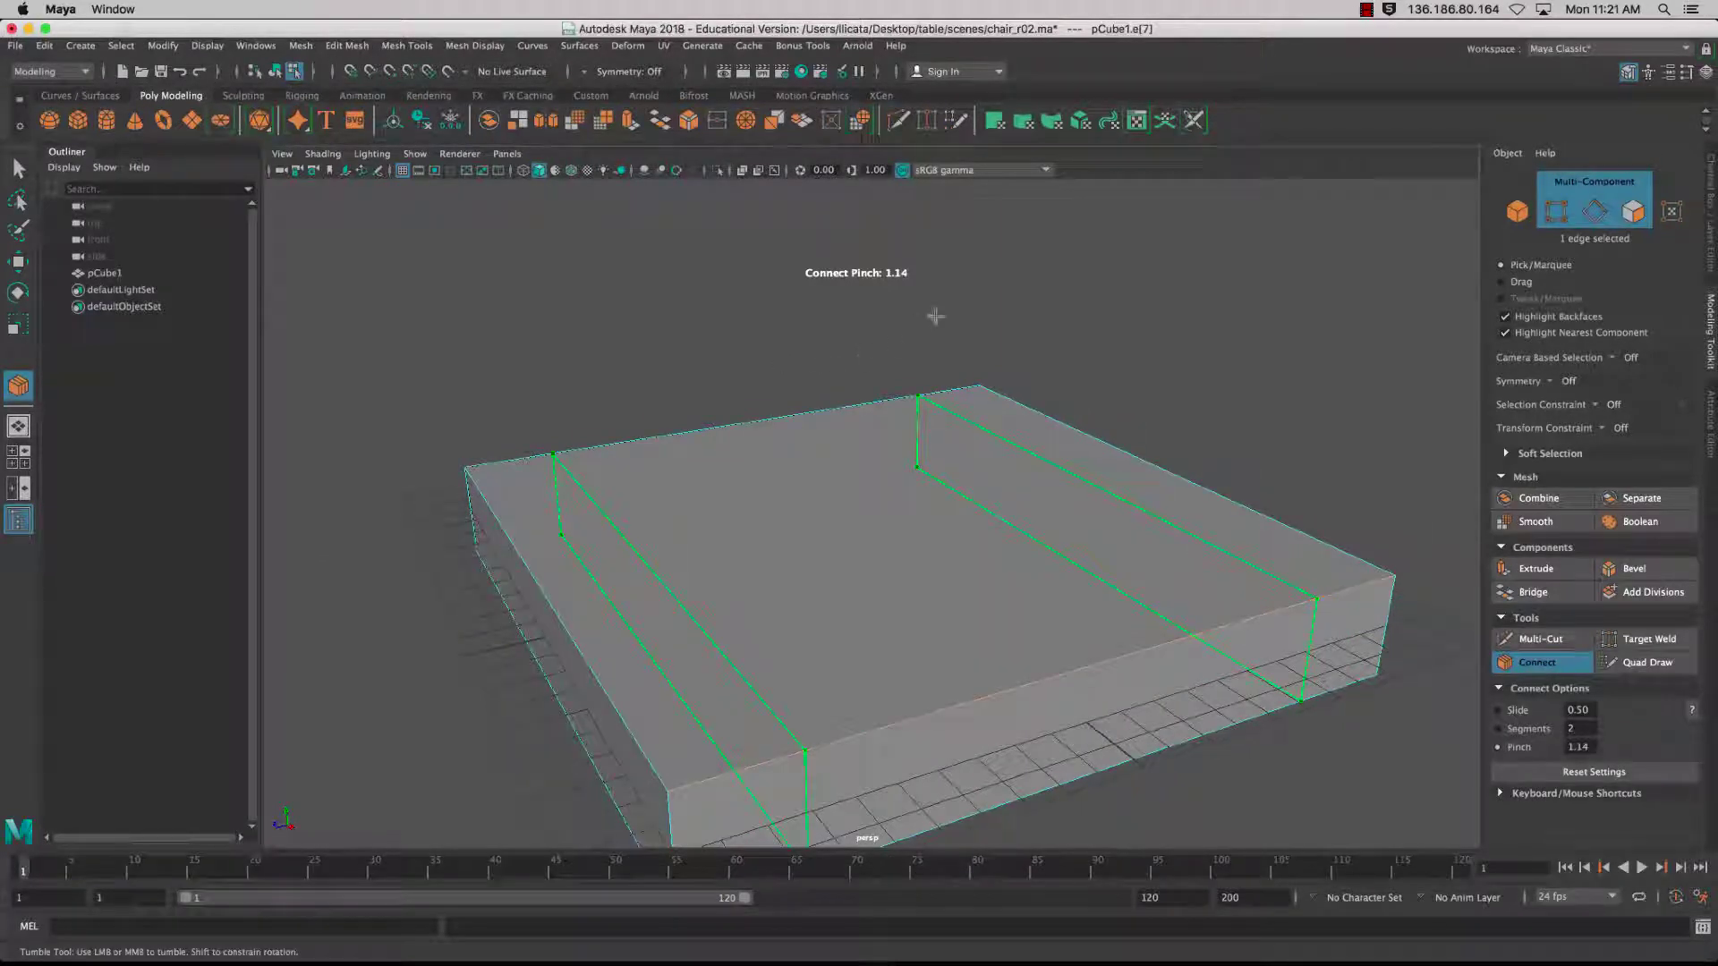
alt+drag(1036, 420, 970, 498)
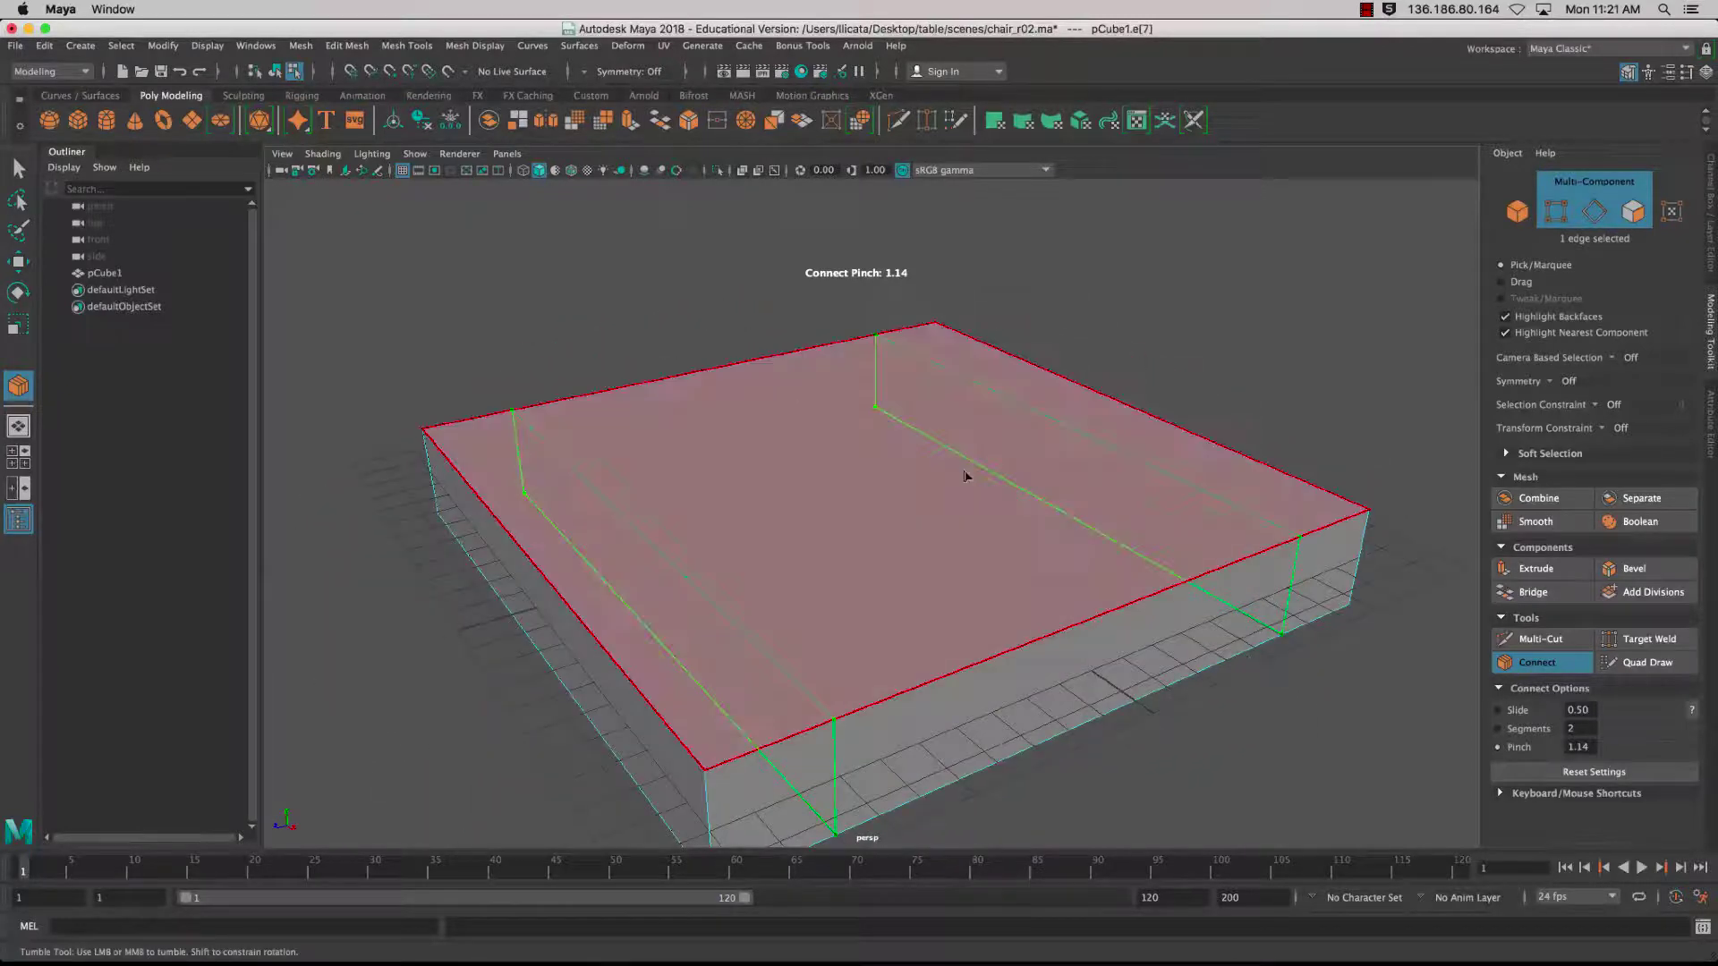
key(q)
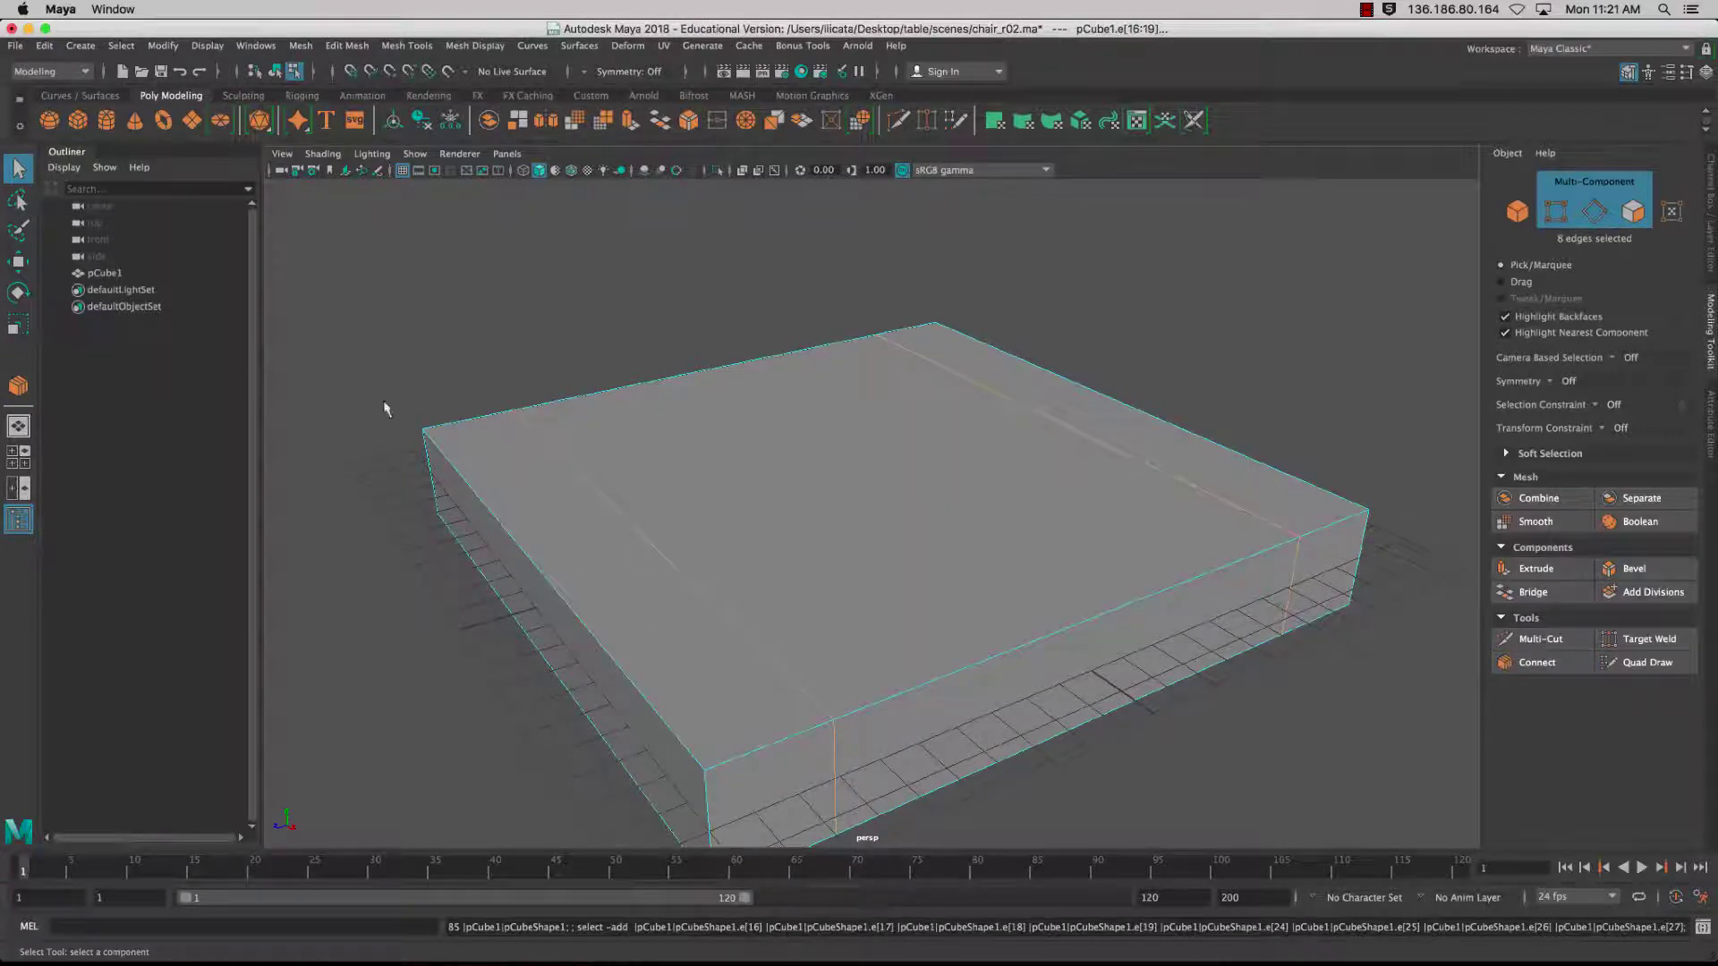
- Return the slab to object mode, select the whole cube and frame it in the view
right_drag(746, 424, 807, 411)
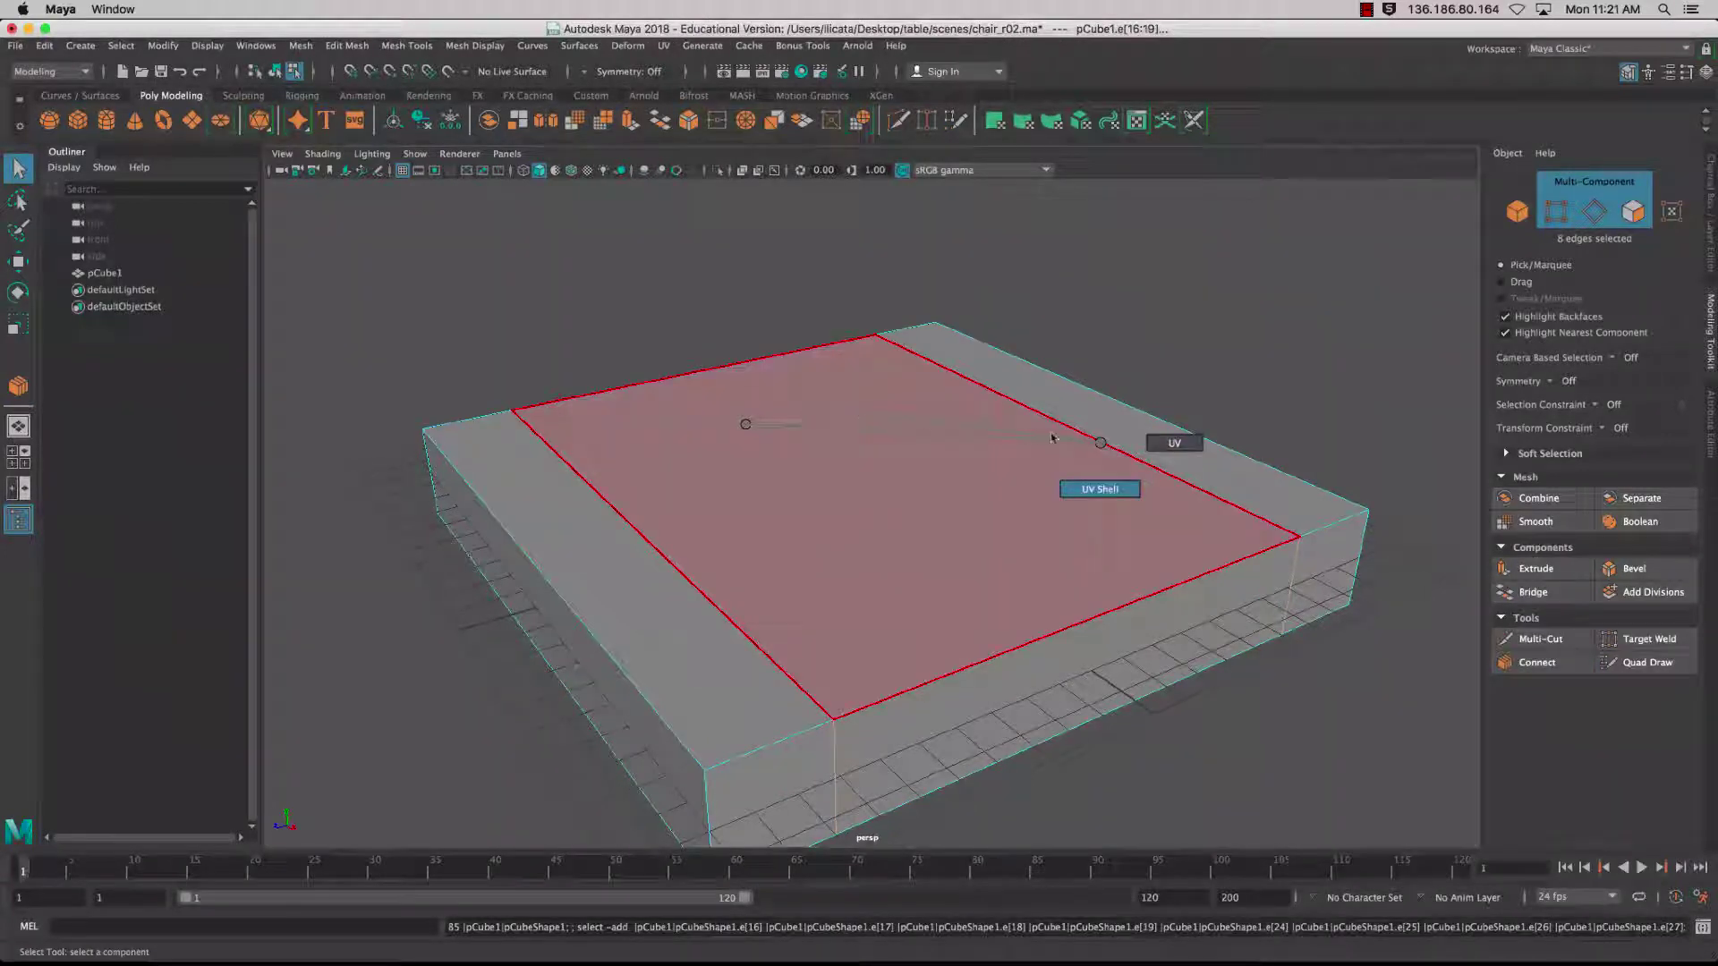
right_drag(1051, 438, 1051, 432)
right_drag(909, 389, 994, 363)
click(908, 506)
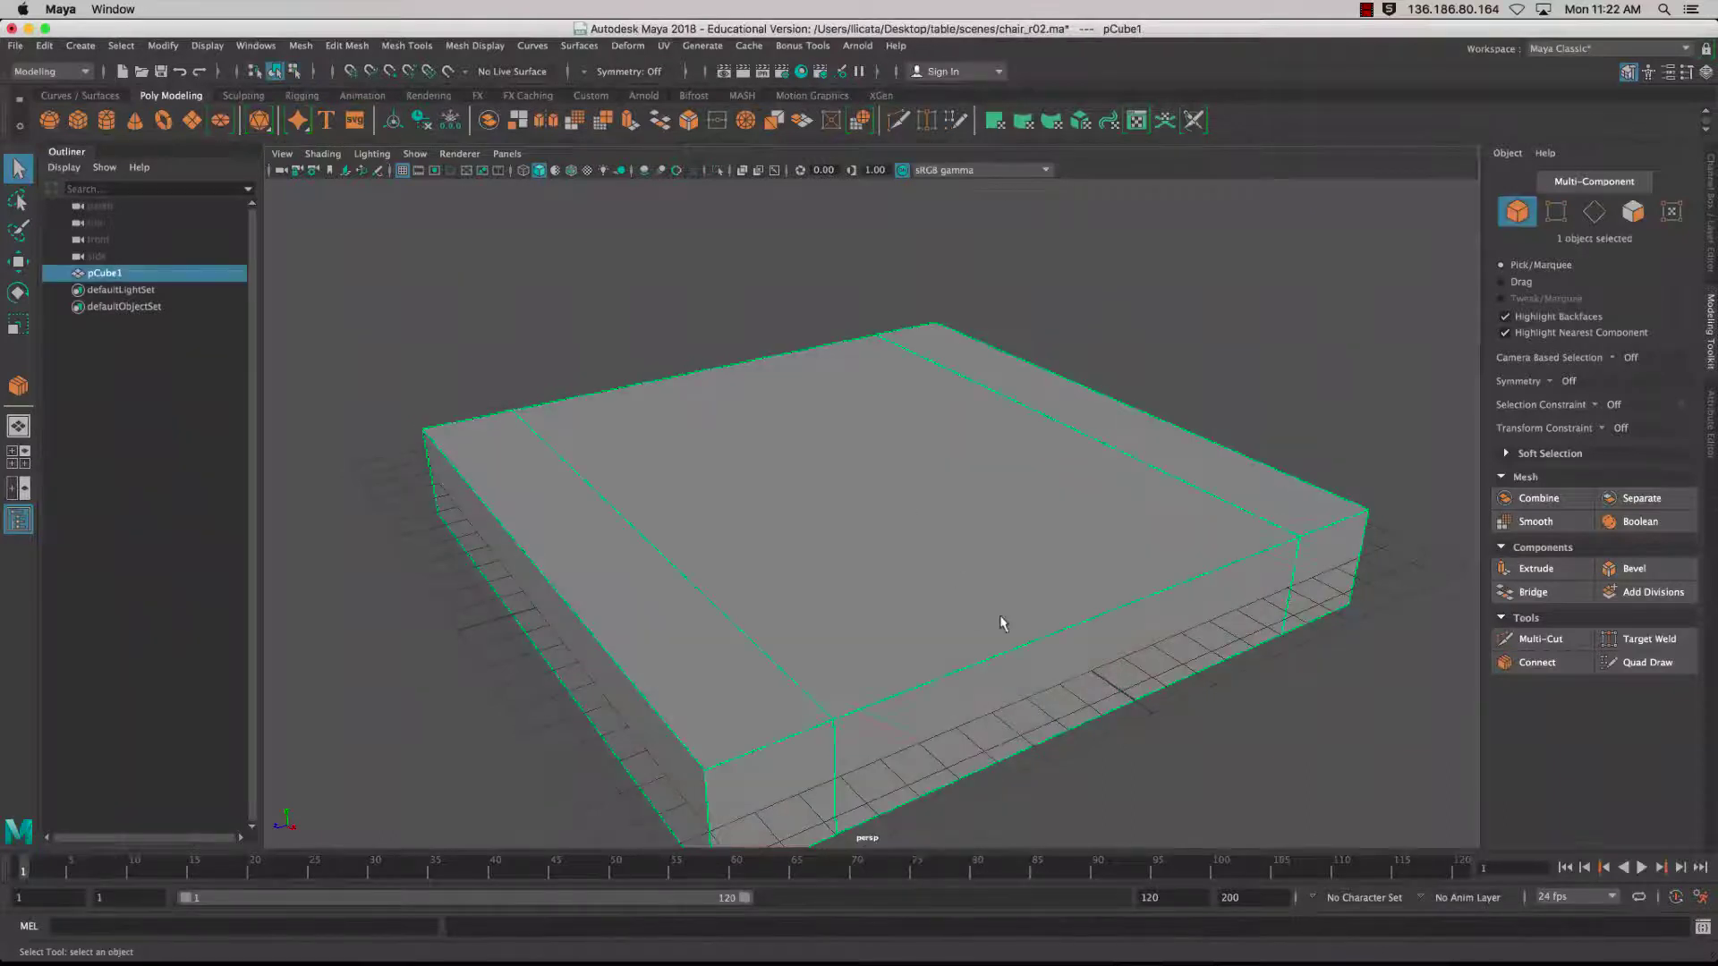
scroll(993, 591, up, 4)
key(f)
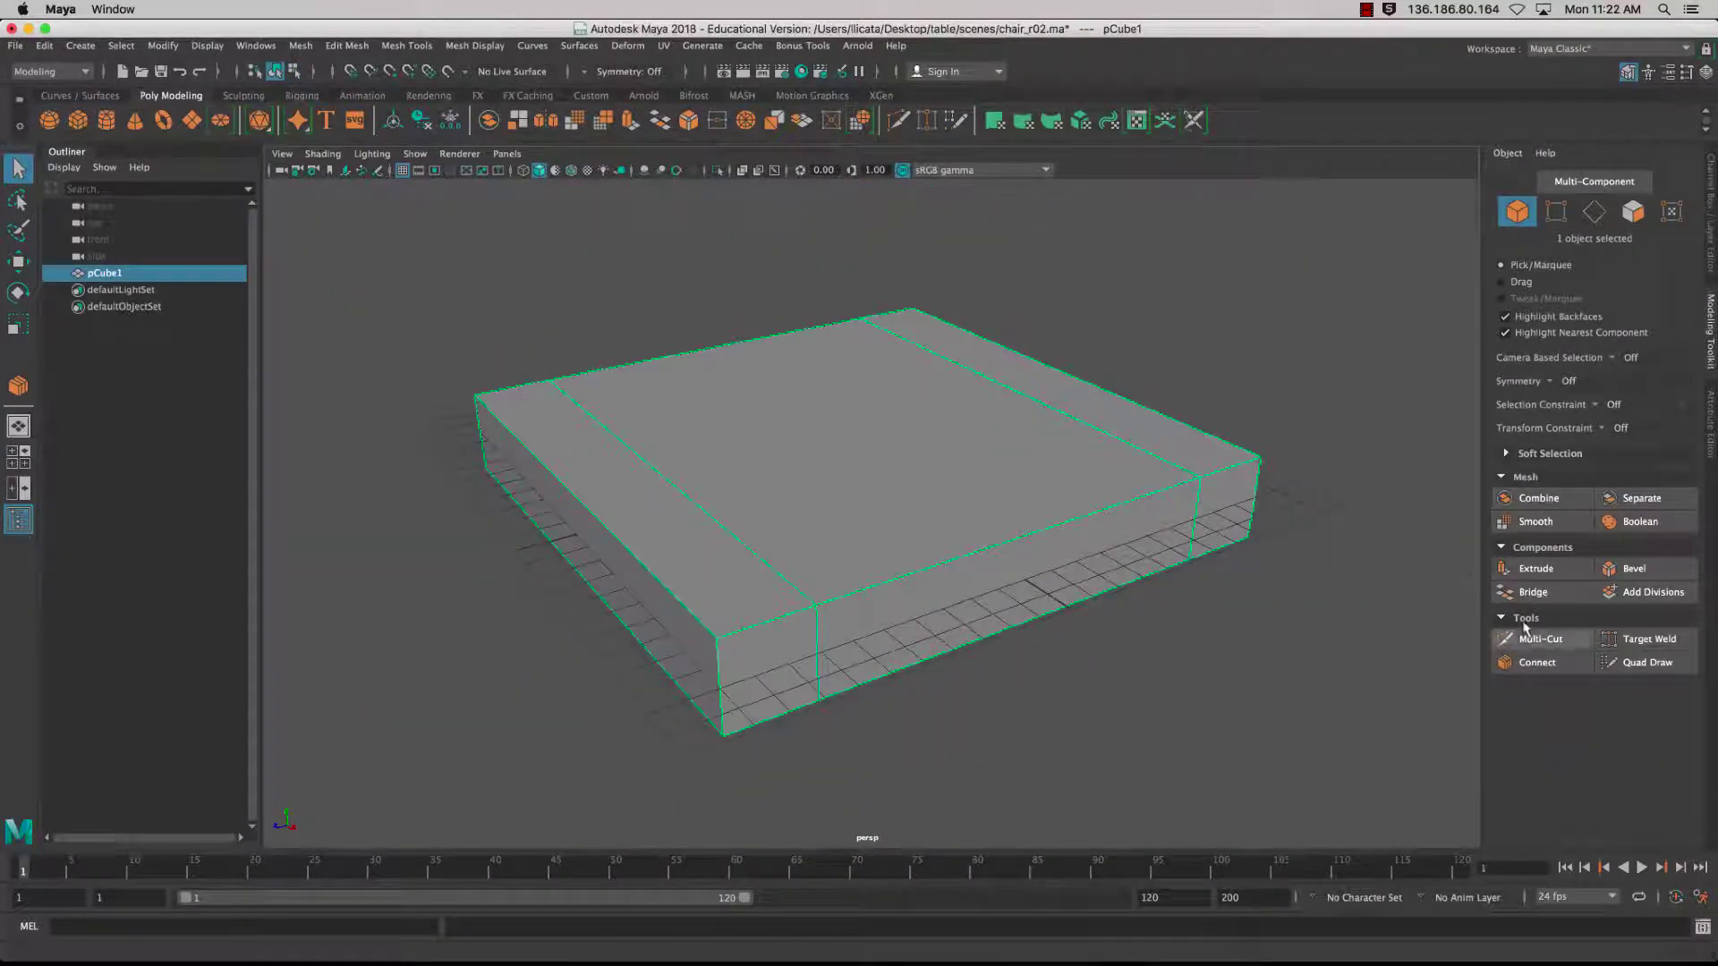
- Connect two more edge loops across the slab's other direction, using 2 segments and a pinch of 1.14
click(1546, 664)
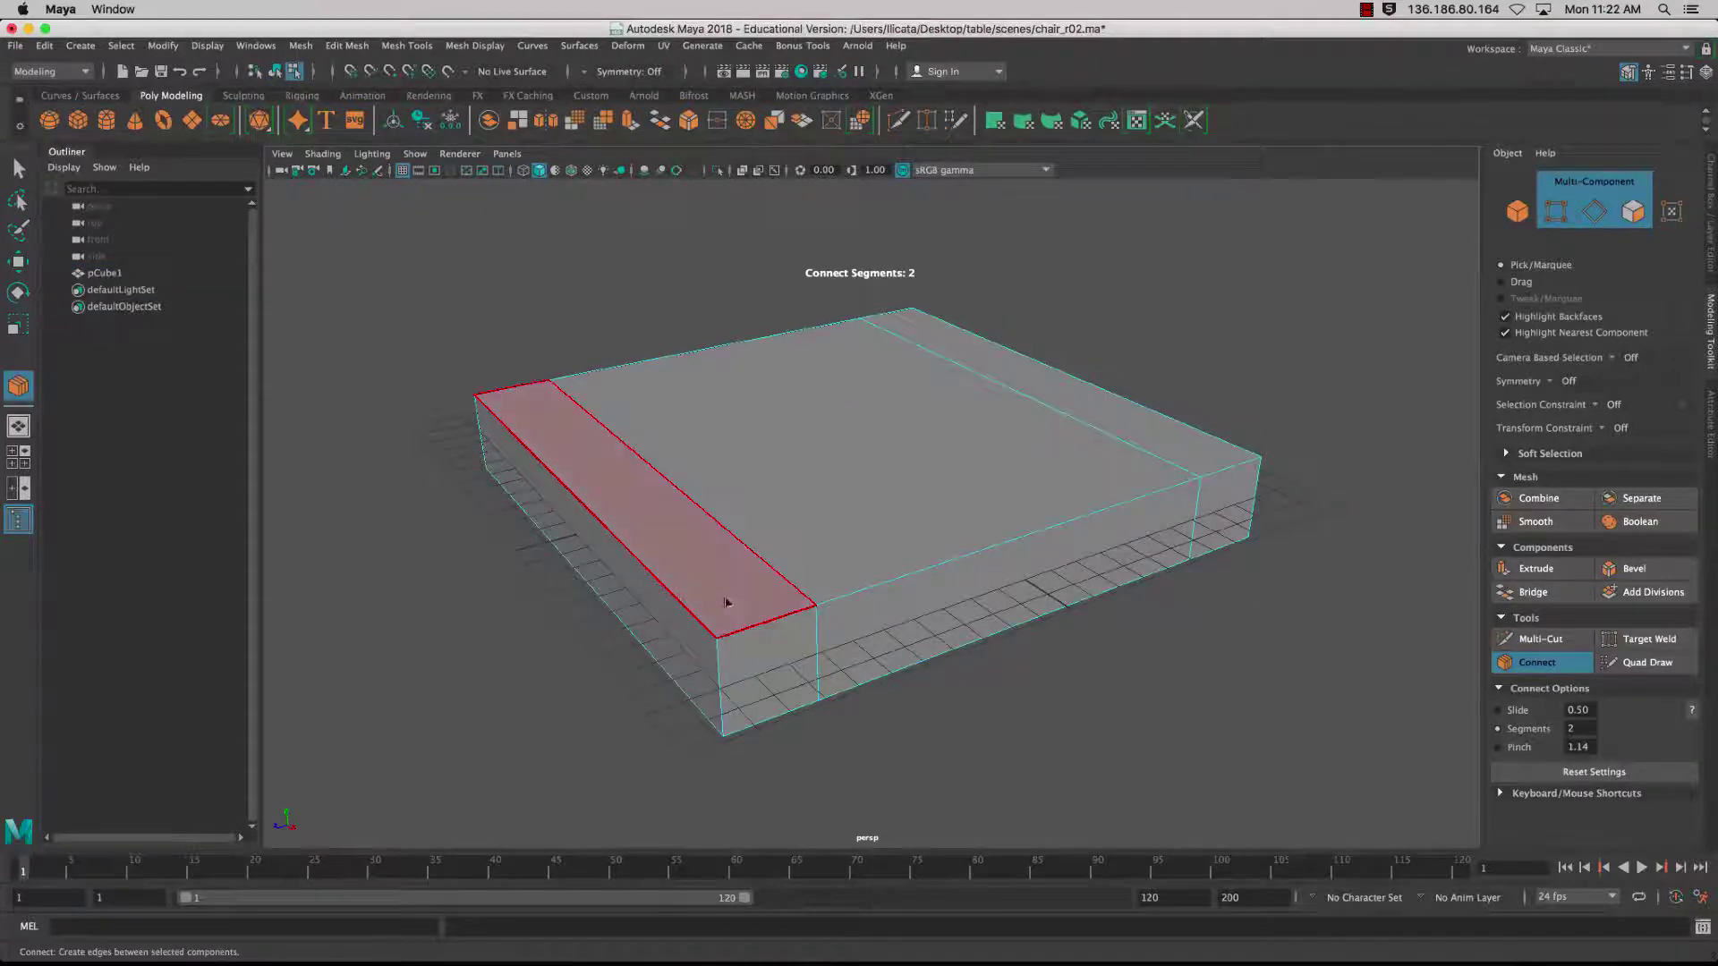
alt+drag(729, 605, 729, 646)
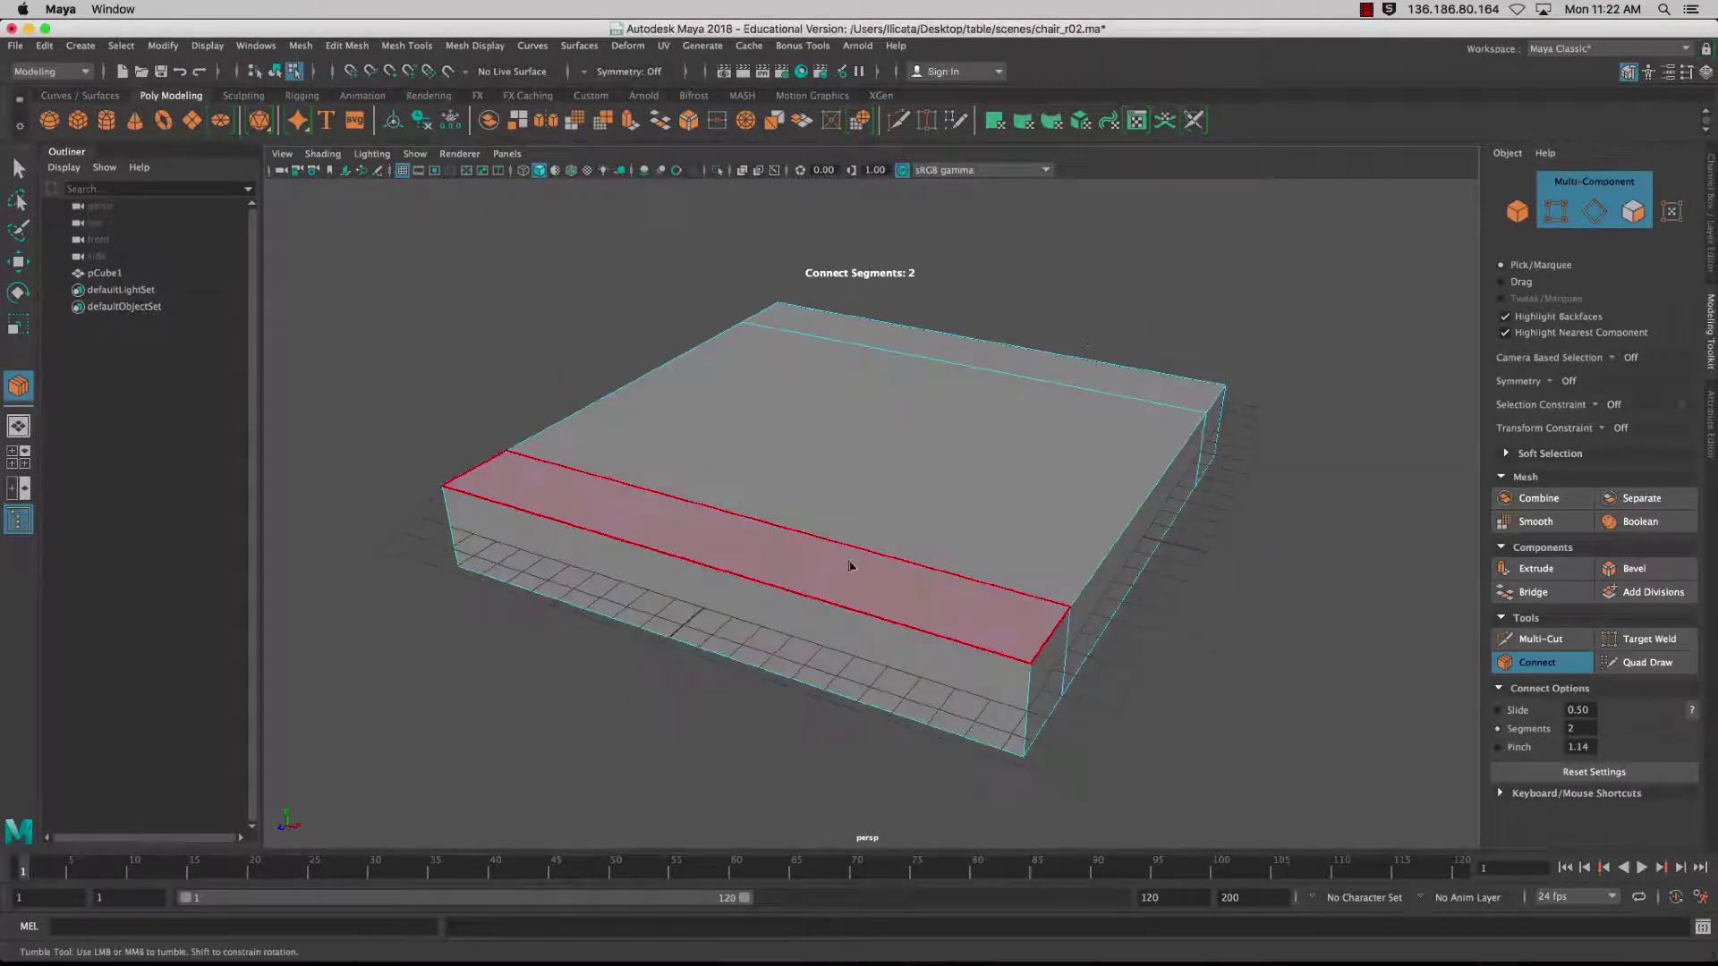
click(857, 615)
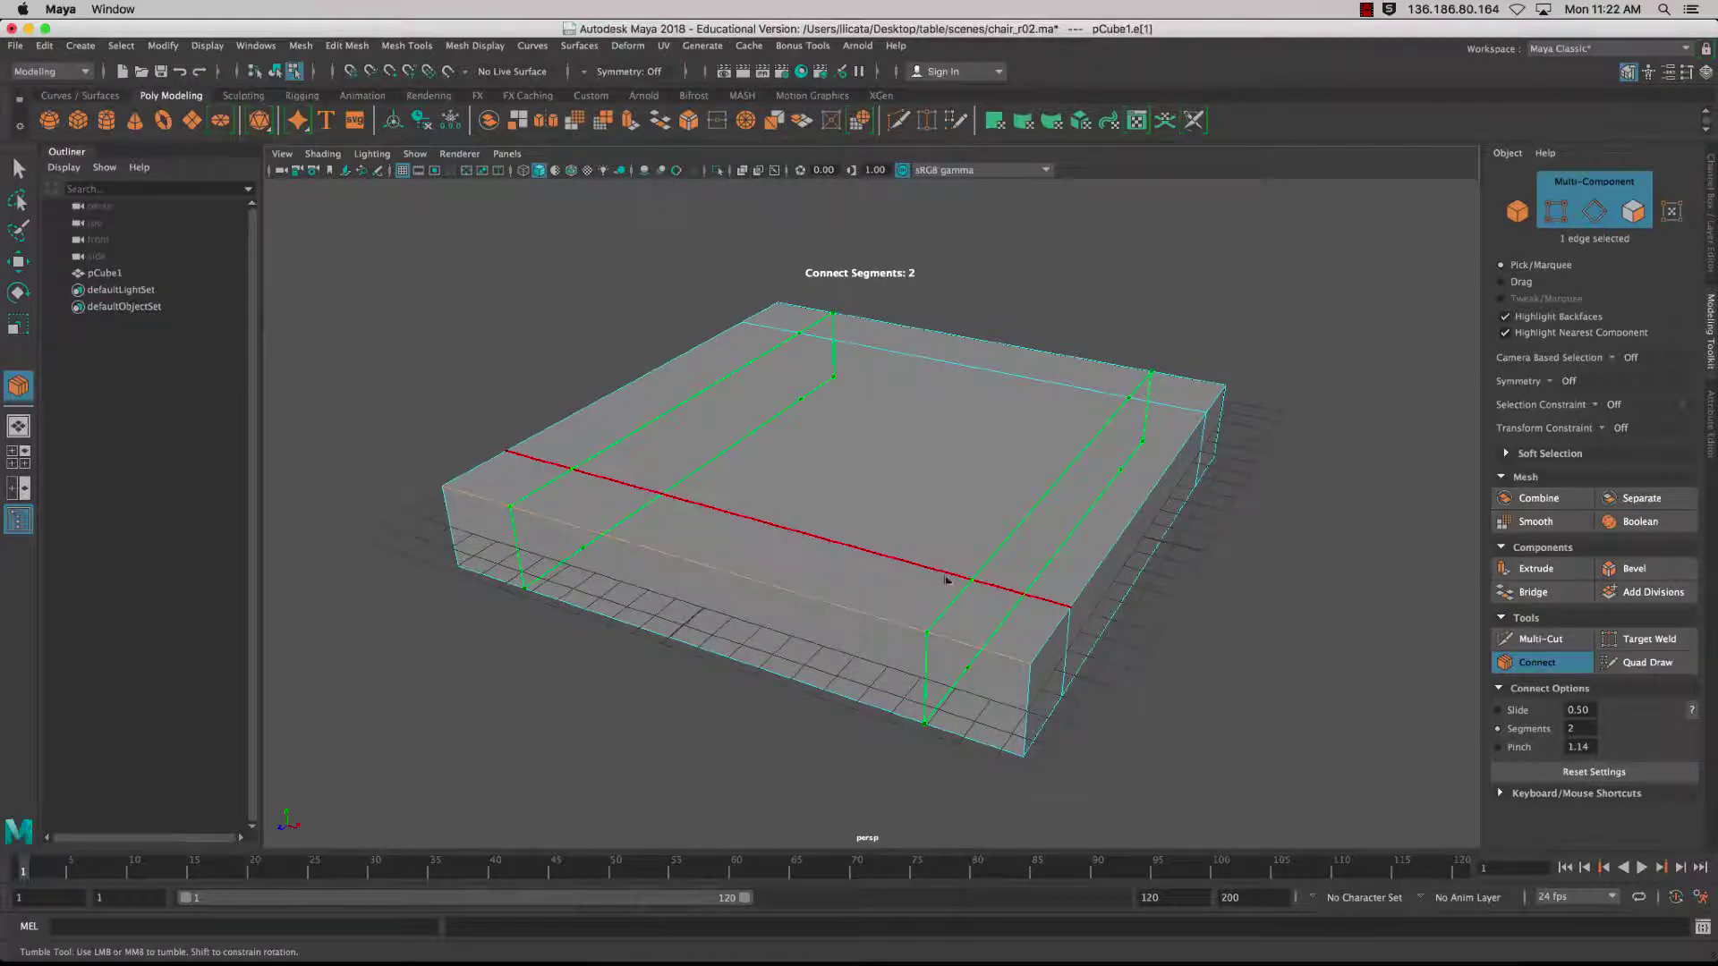
alt+drag(948, 576, 1129, 595)
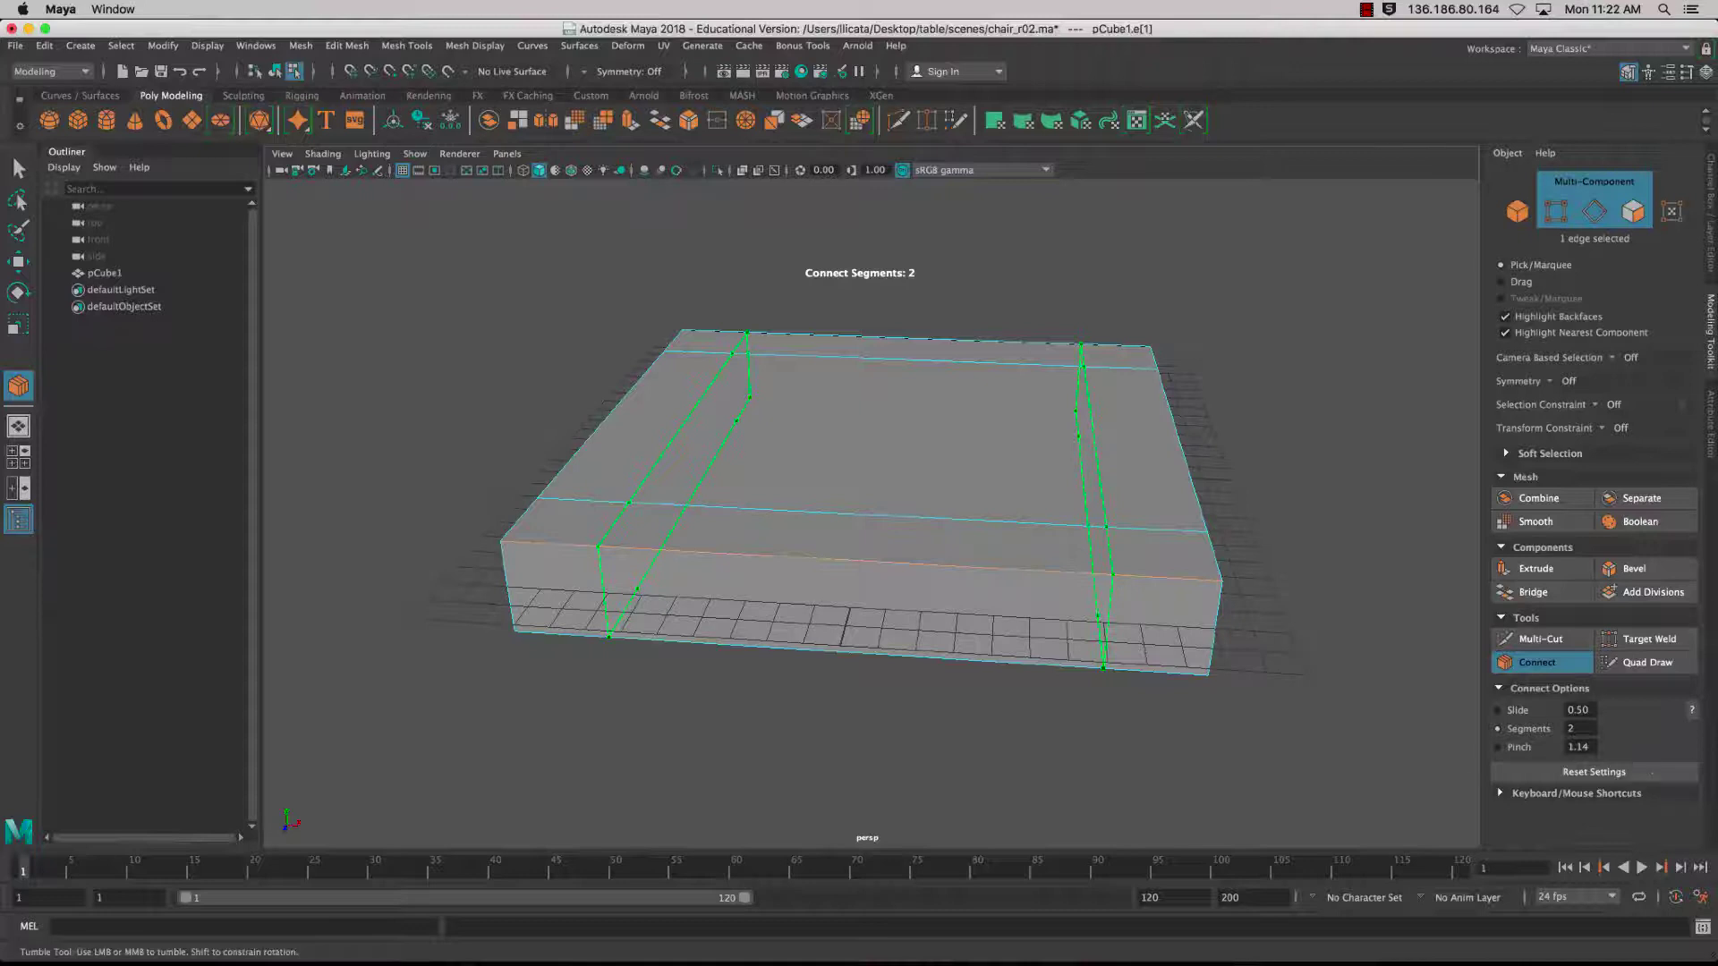
alt+drag(1169, 576, 1100, 583)
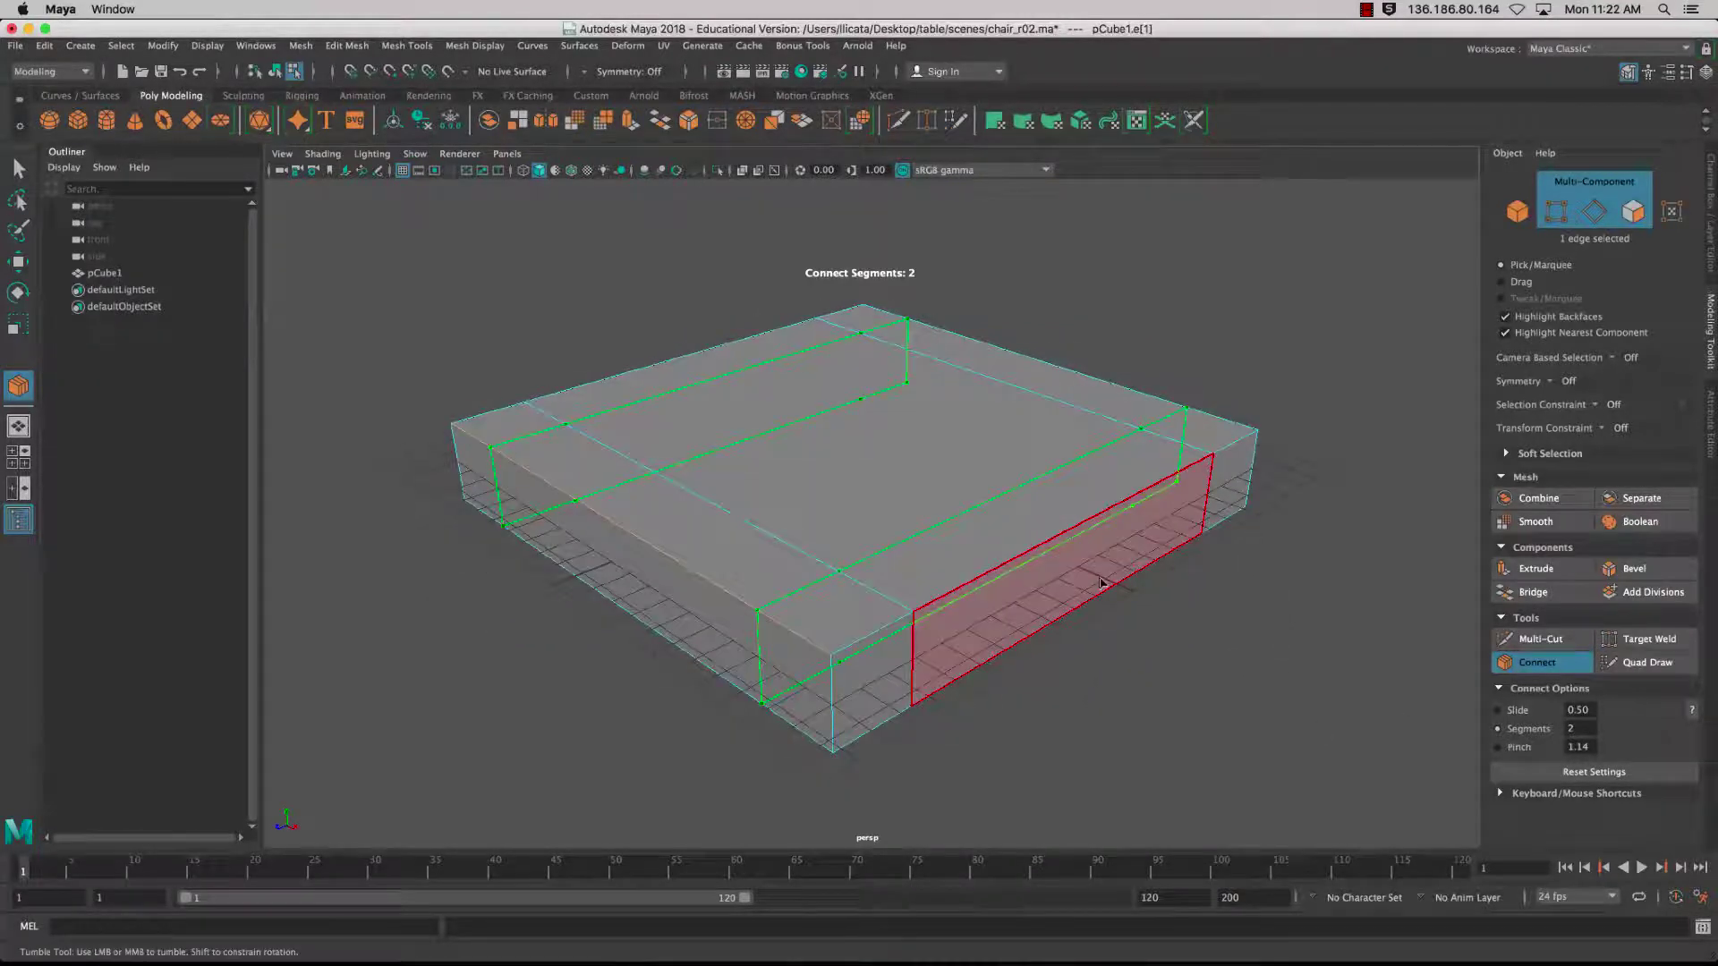
key(q)
alt+drag(997, 605, 663, 487)
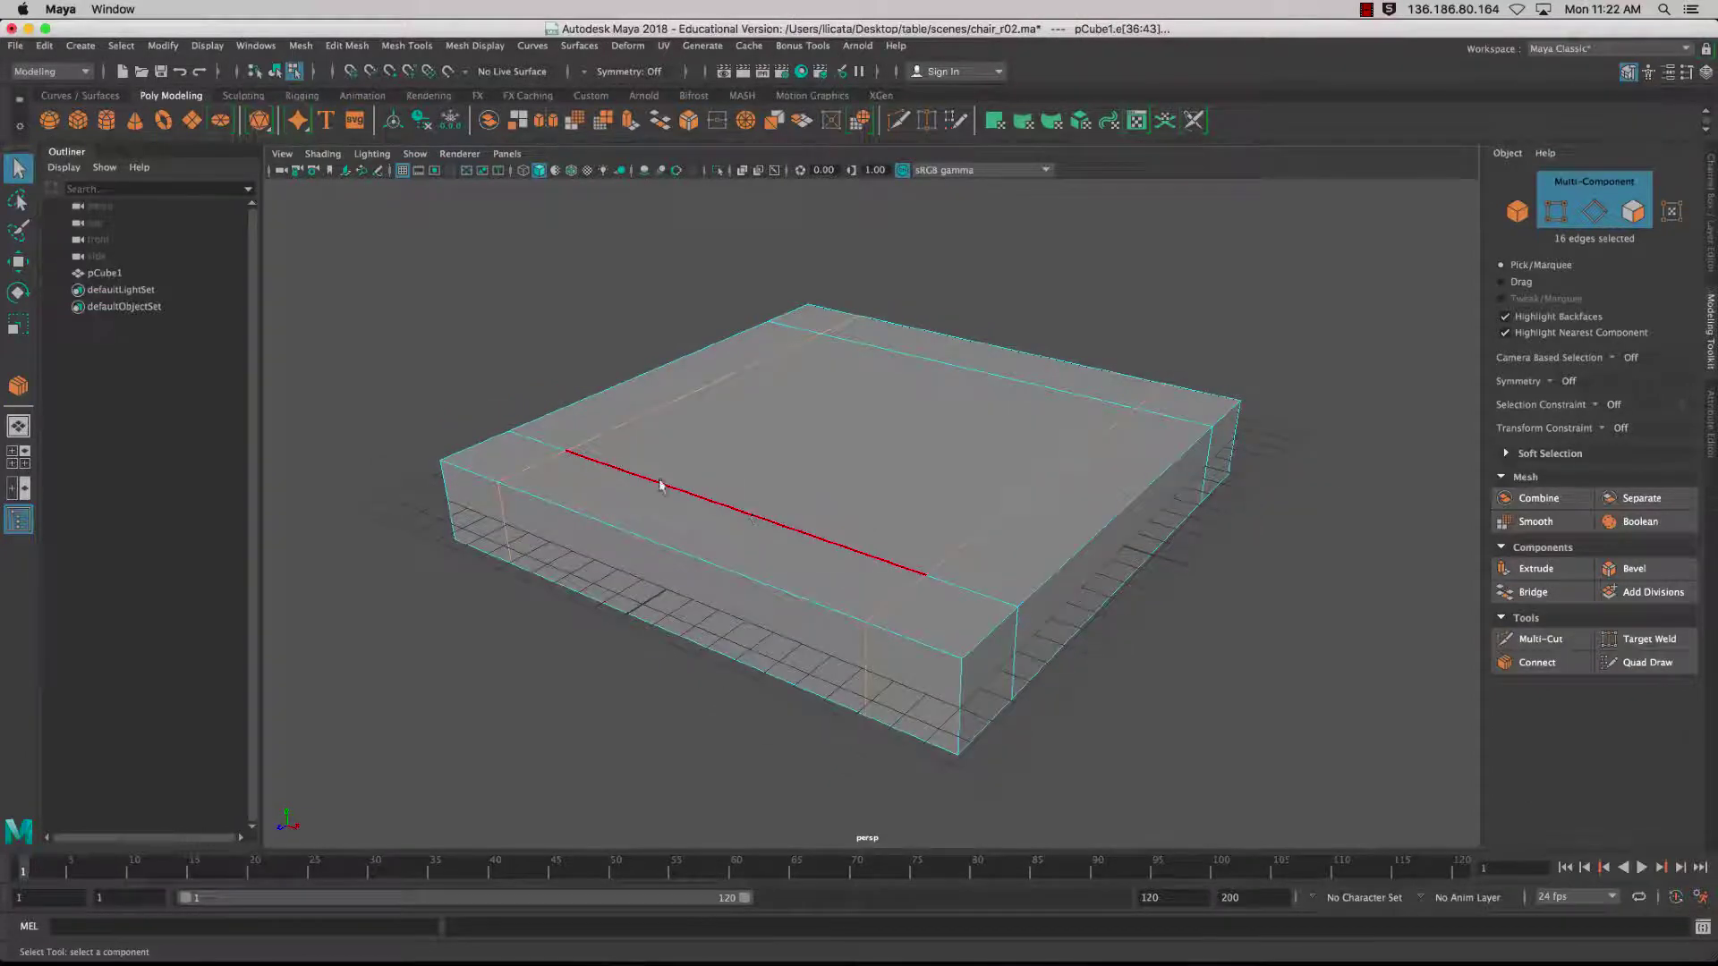
- Switch the slab to face selection and select the four small corner faces on its underside
click(18, 262)
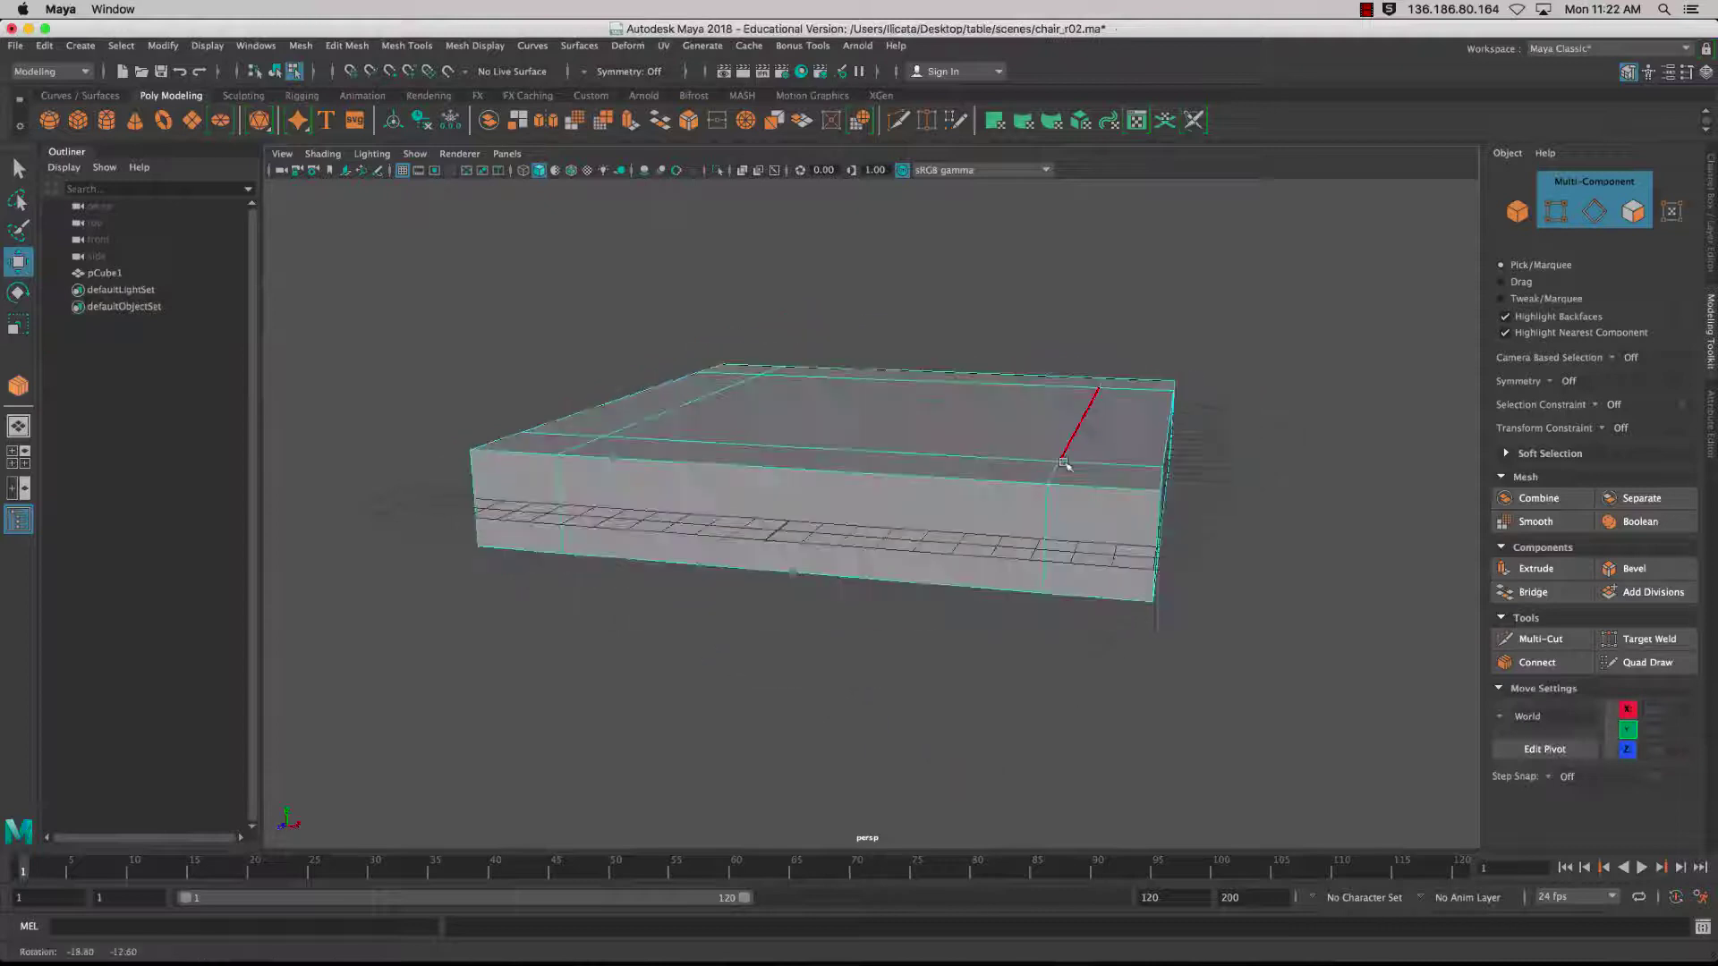
alt+drag(1065, 464, 1028, 502)
right_click(967, 432)
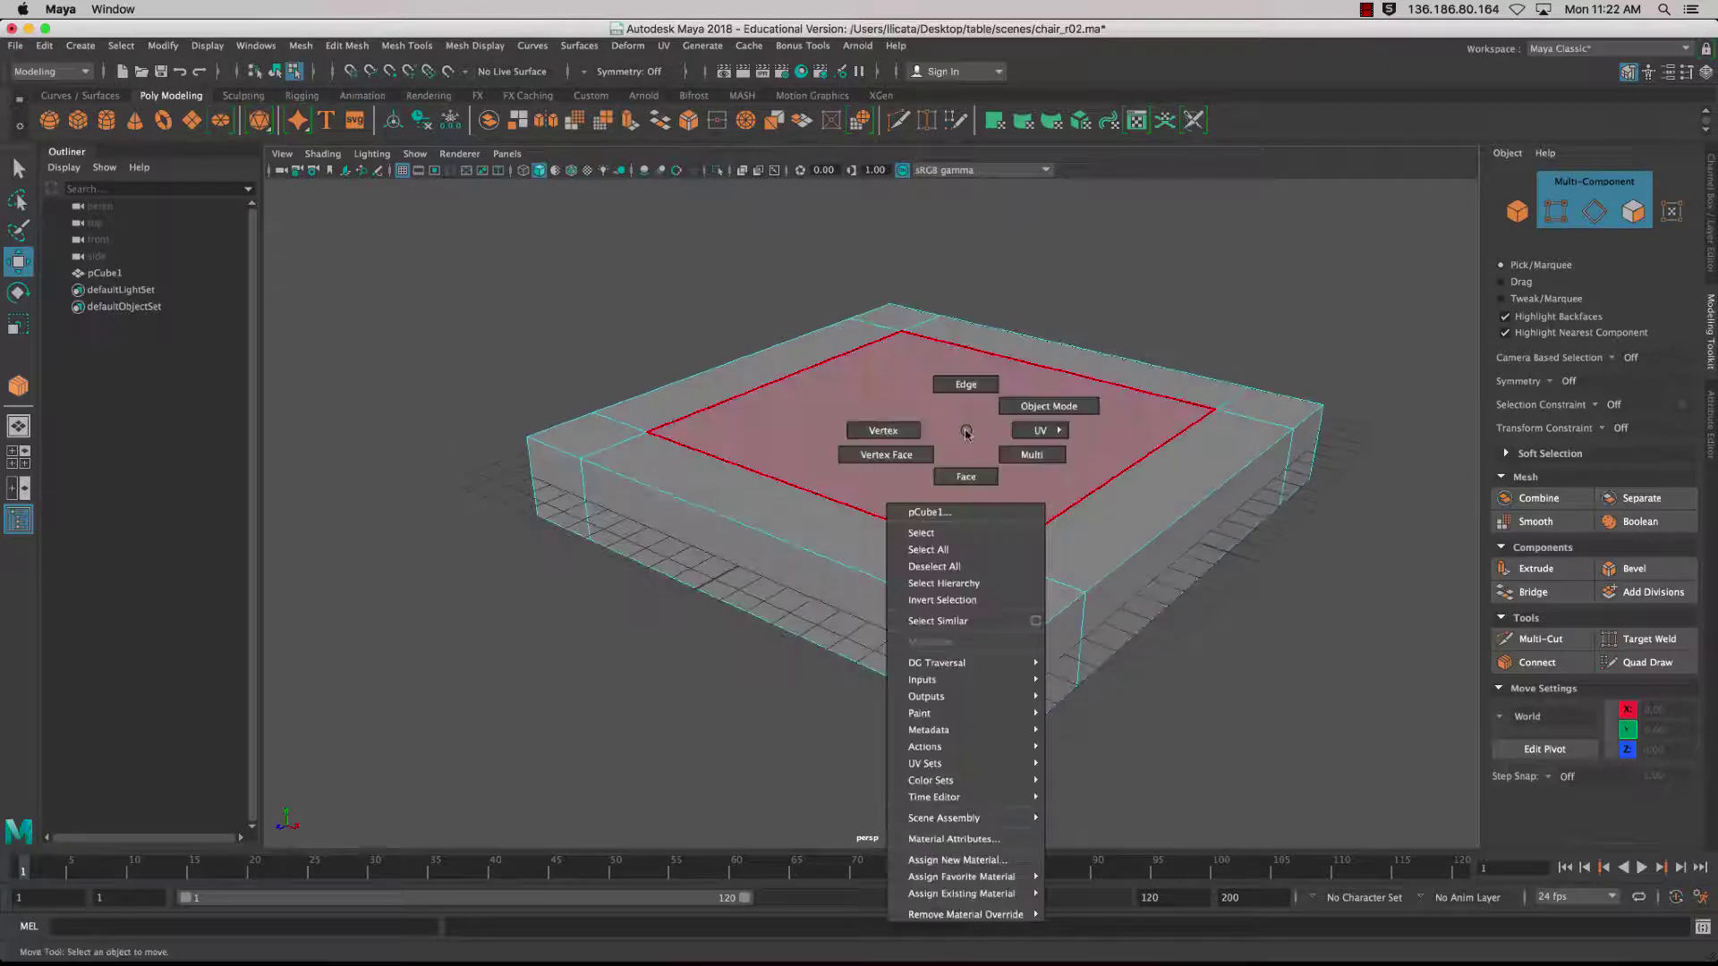
right_drag(965, 475, 966, 477)
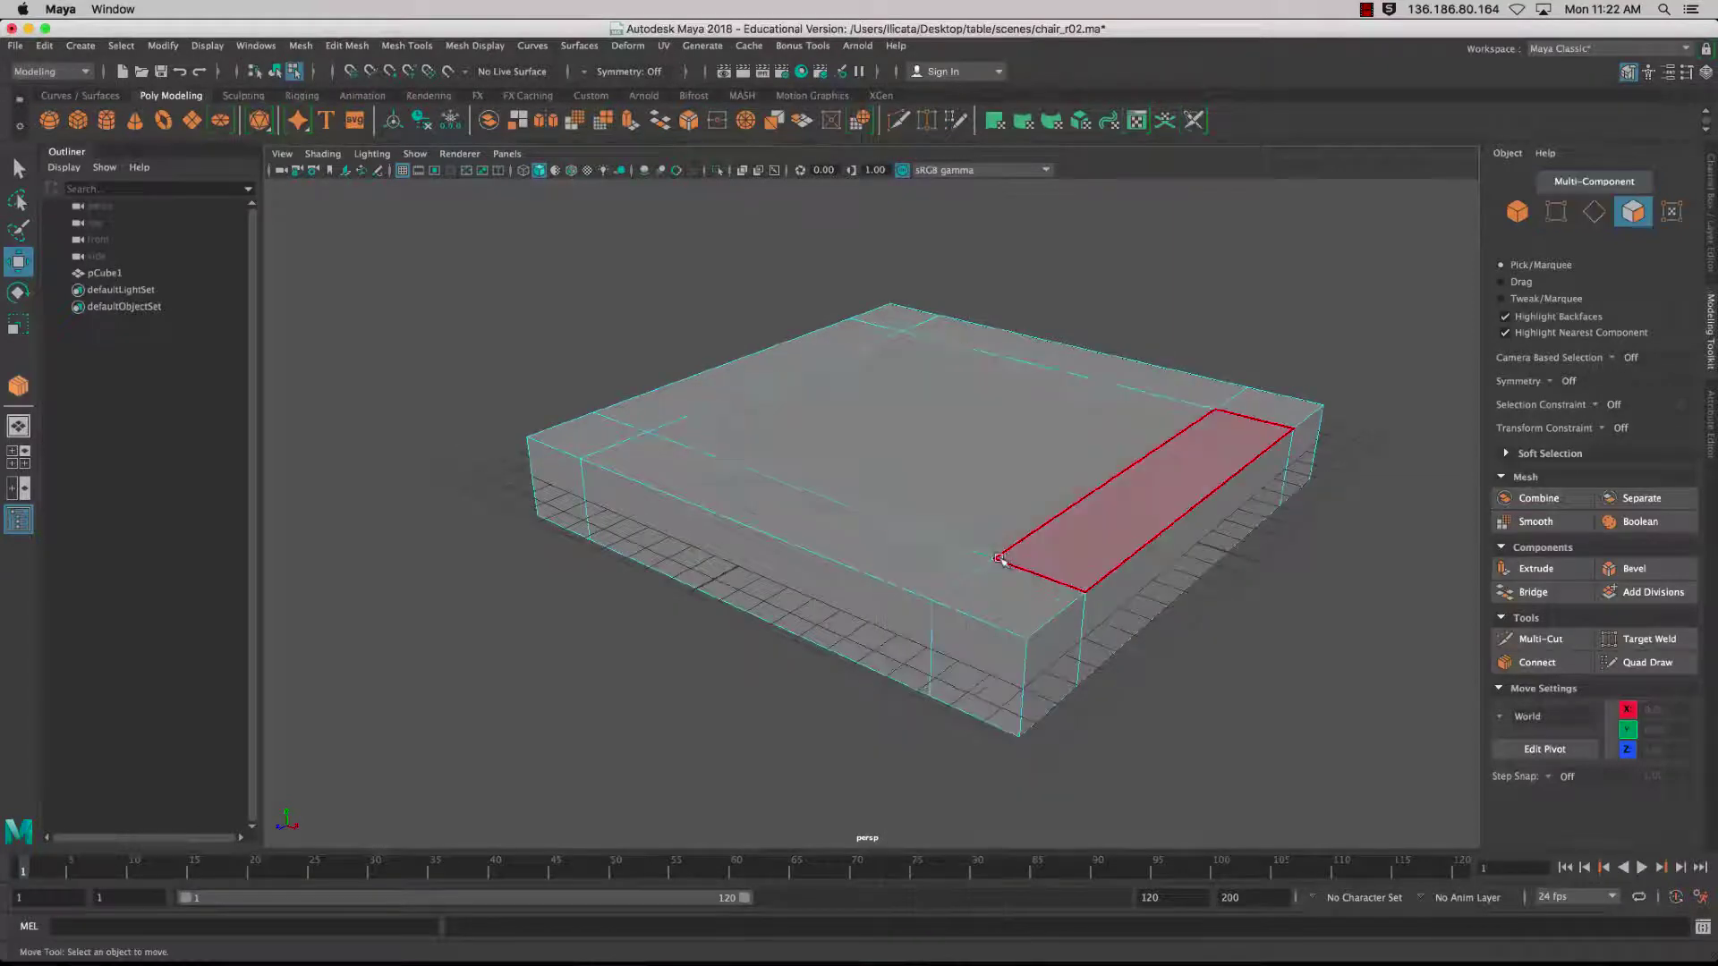
alt+drag(999, 559, 989, 459)
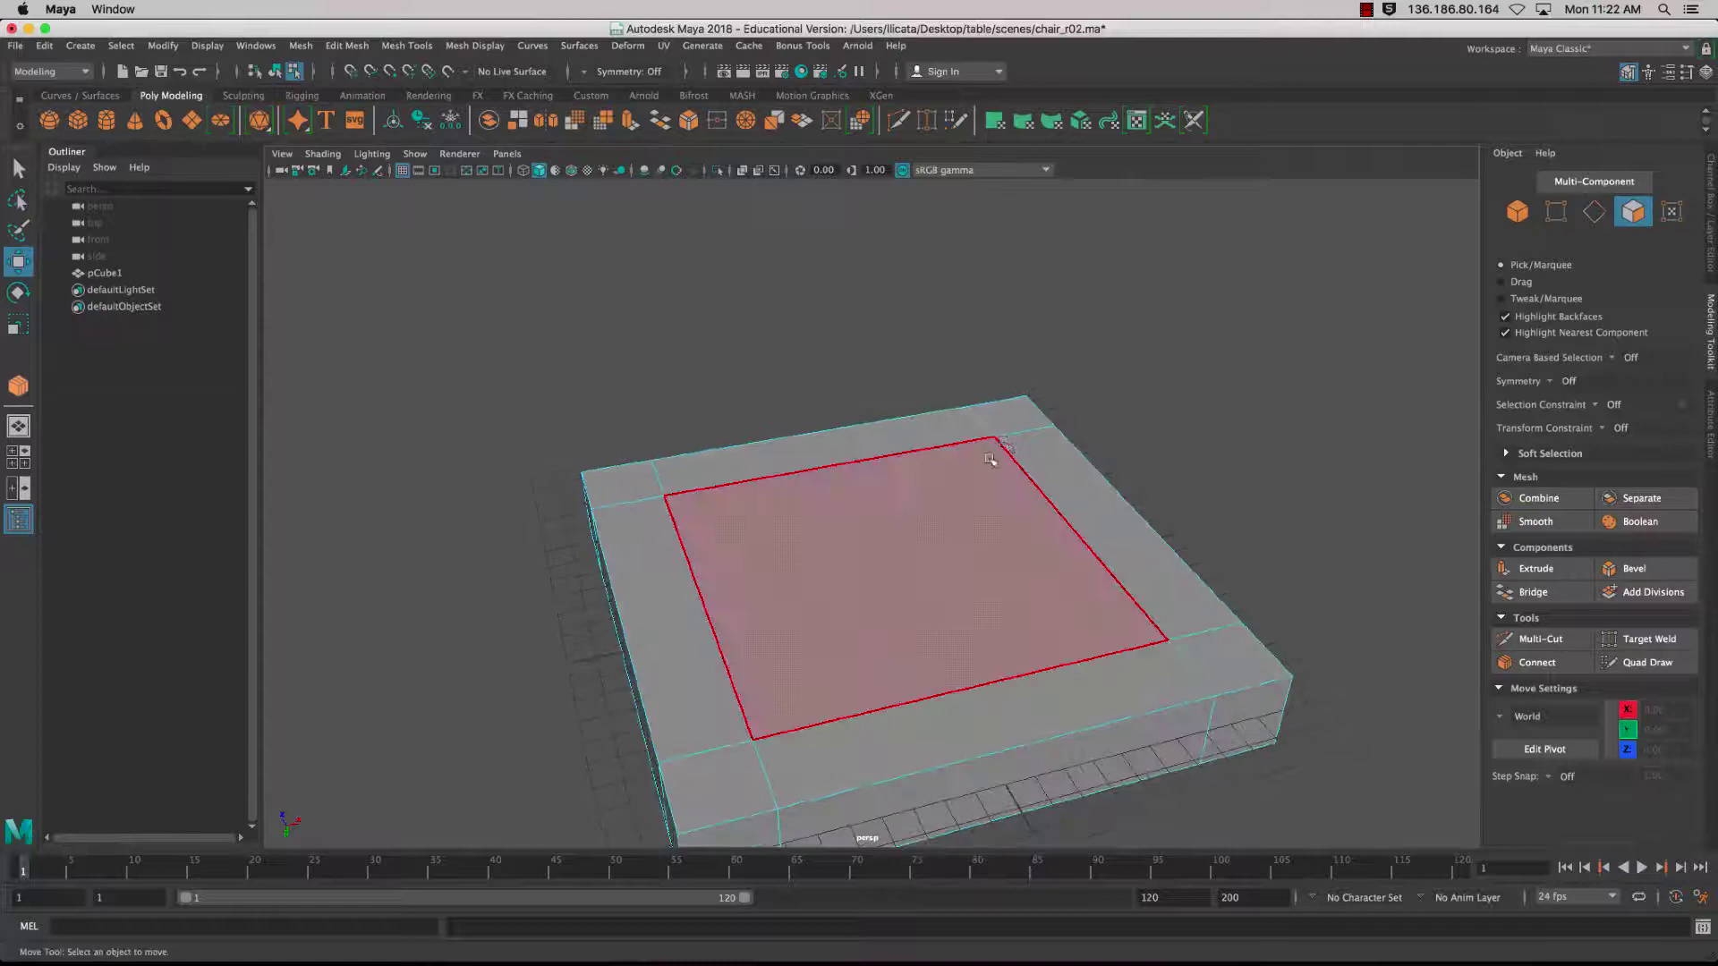
click(1006, 416)
shift+click(1222, 673)
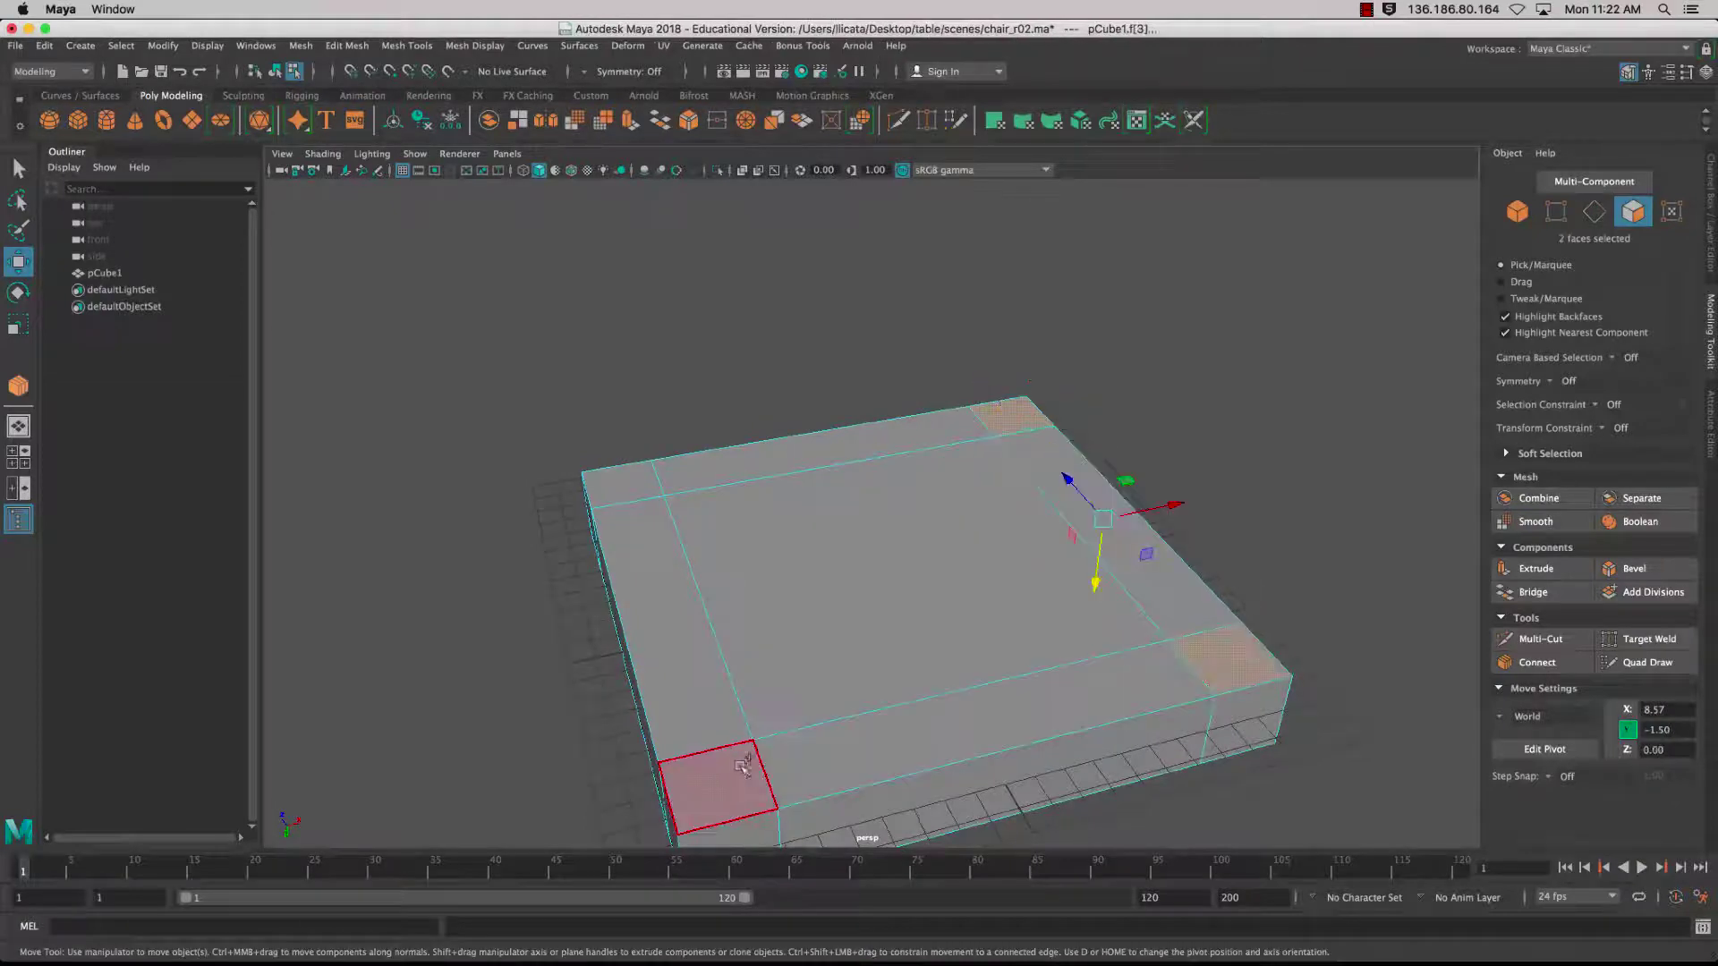
shift+click(711, 787)
shift+click(631, 493)
alt+drag(631, 493, 835, 588)
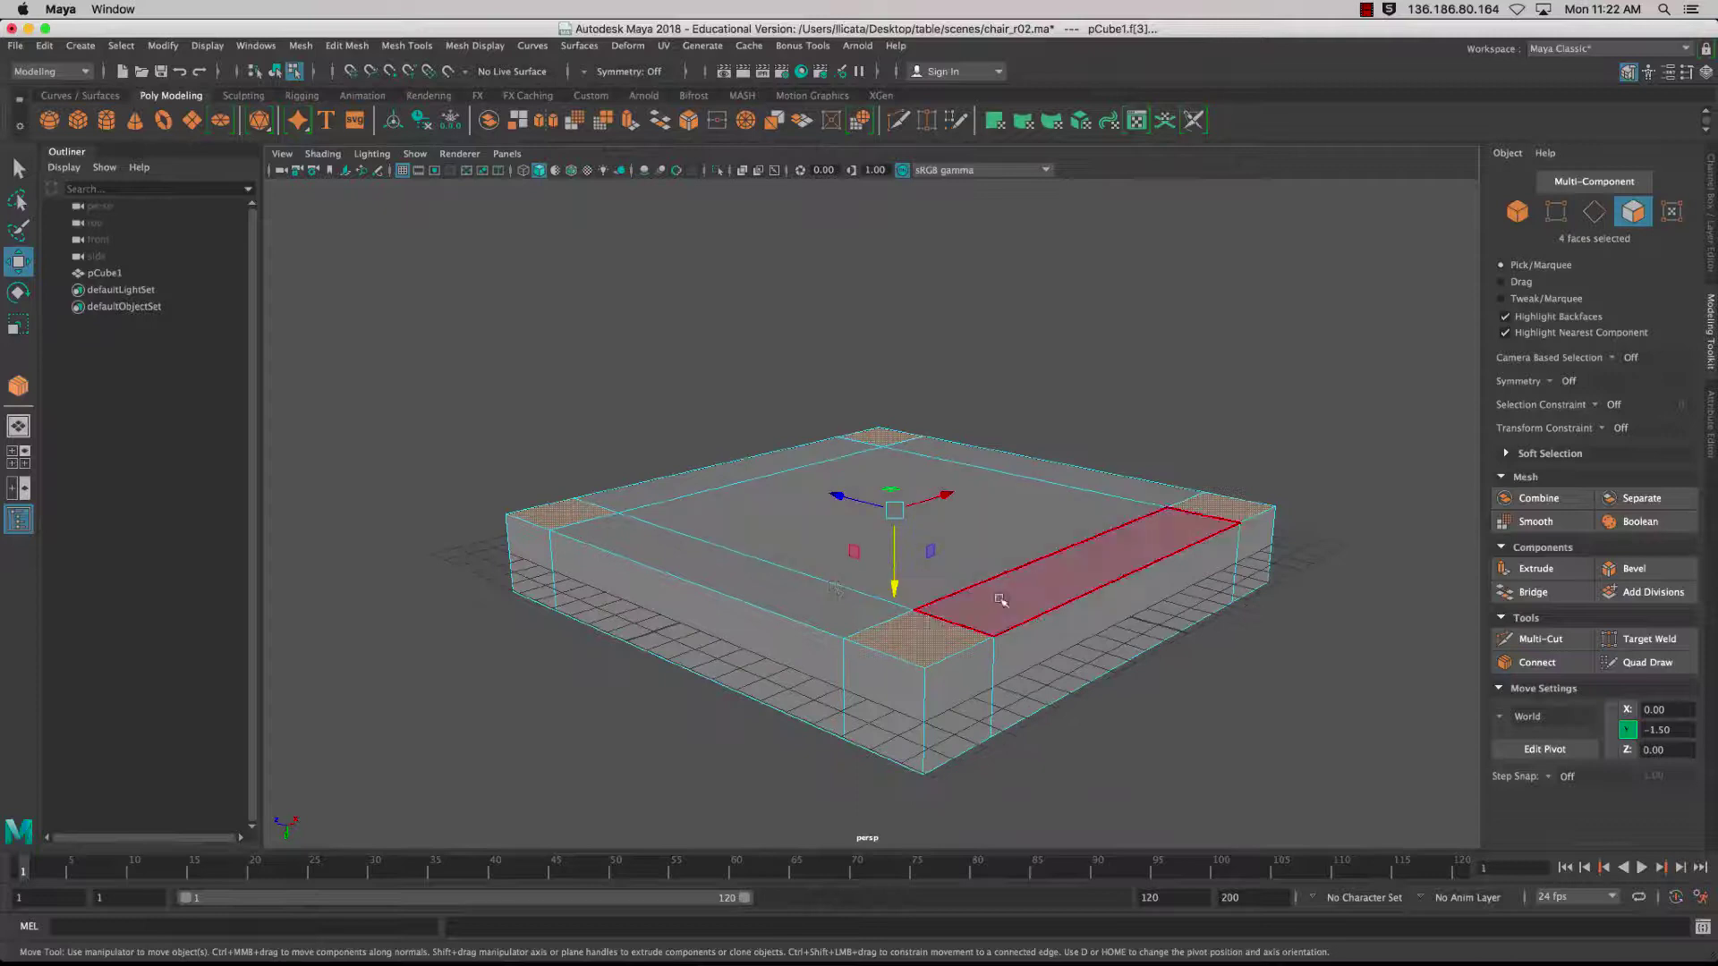
- Extrude the four selected corner faces downward into long chair legs, and deselect the faces
click(1538, 571)
alt+middle_drag(1190, 625, 1108, 687)
drag(1147, 511, 1134, 167)
scroll(1059, 497, up, 6)
scroll(1058, 497, down, 5)
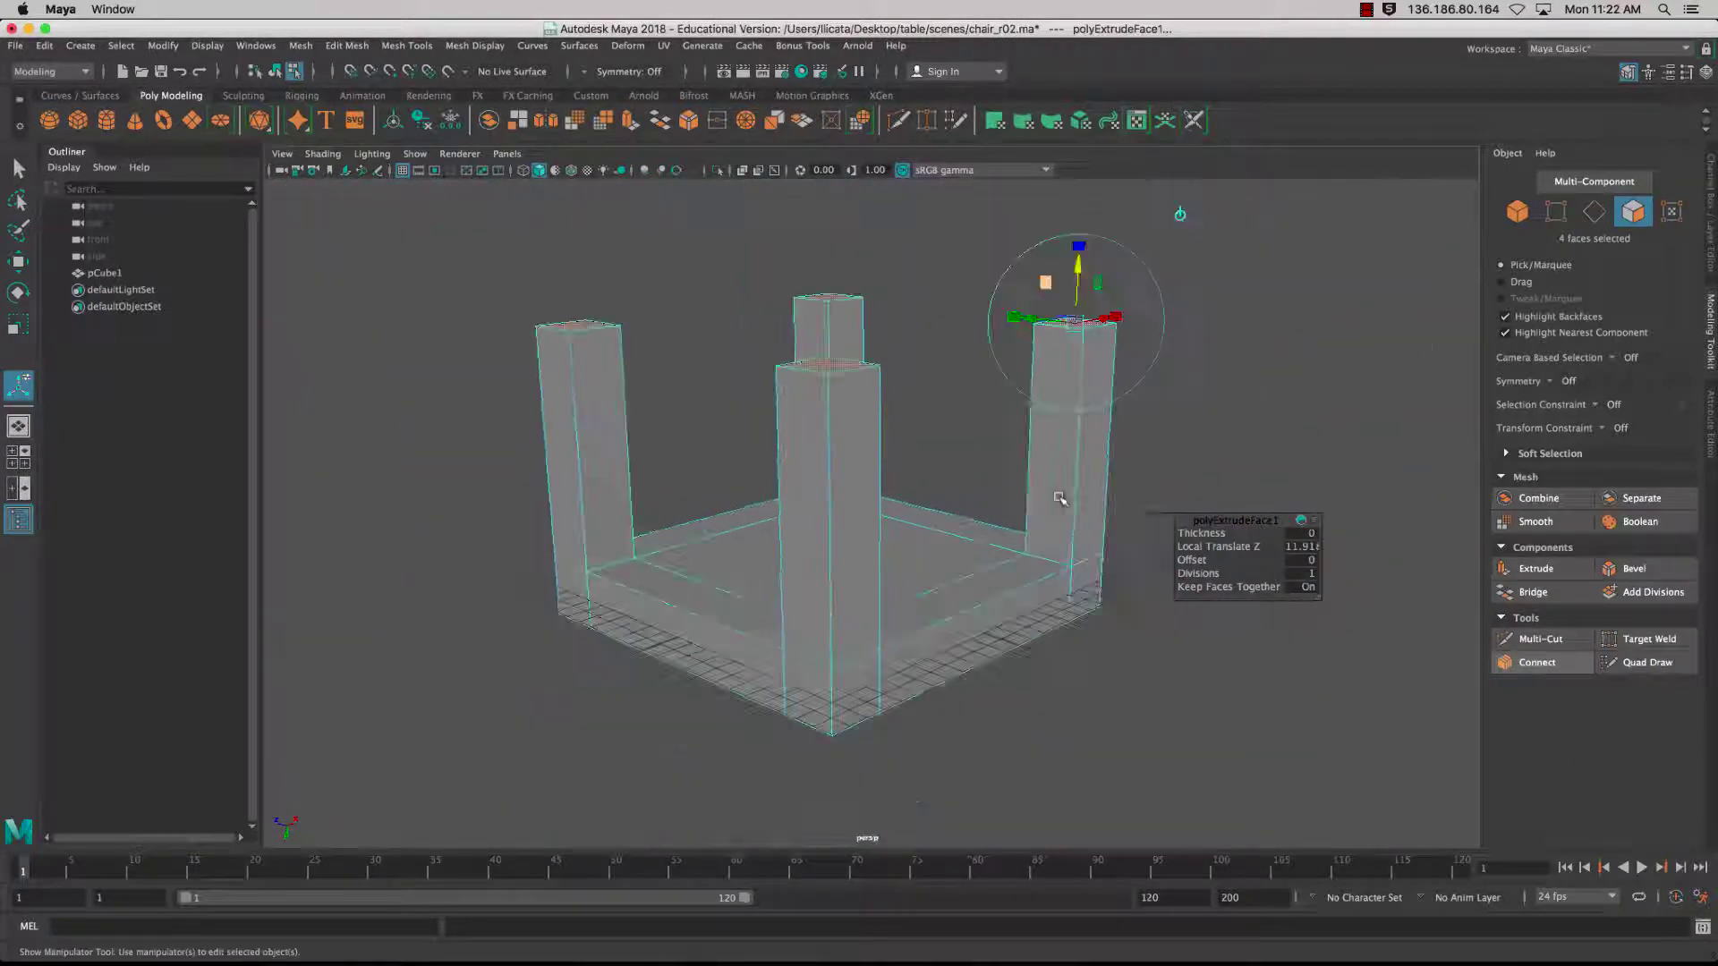
drag(1049, 296, 1047, 202)
alt+drag(1065, 590, 1116, 460)
click(1086, 579)
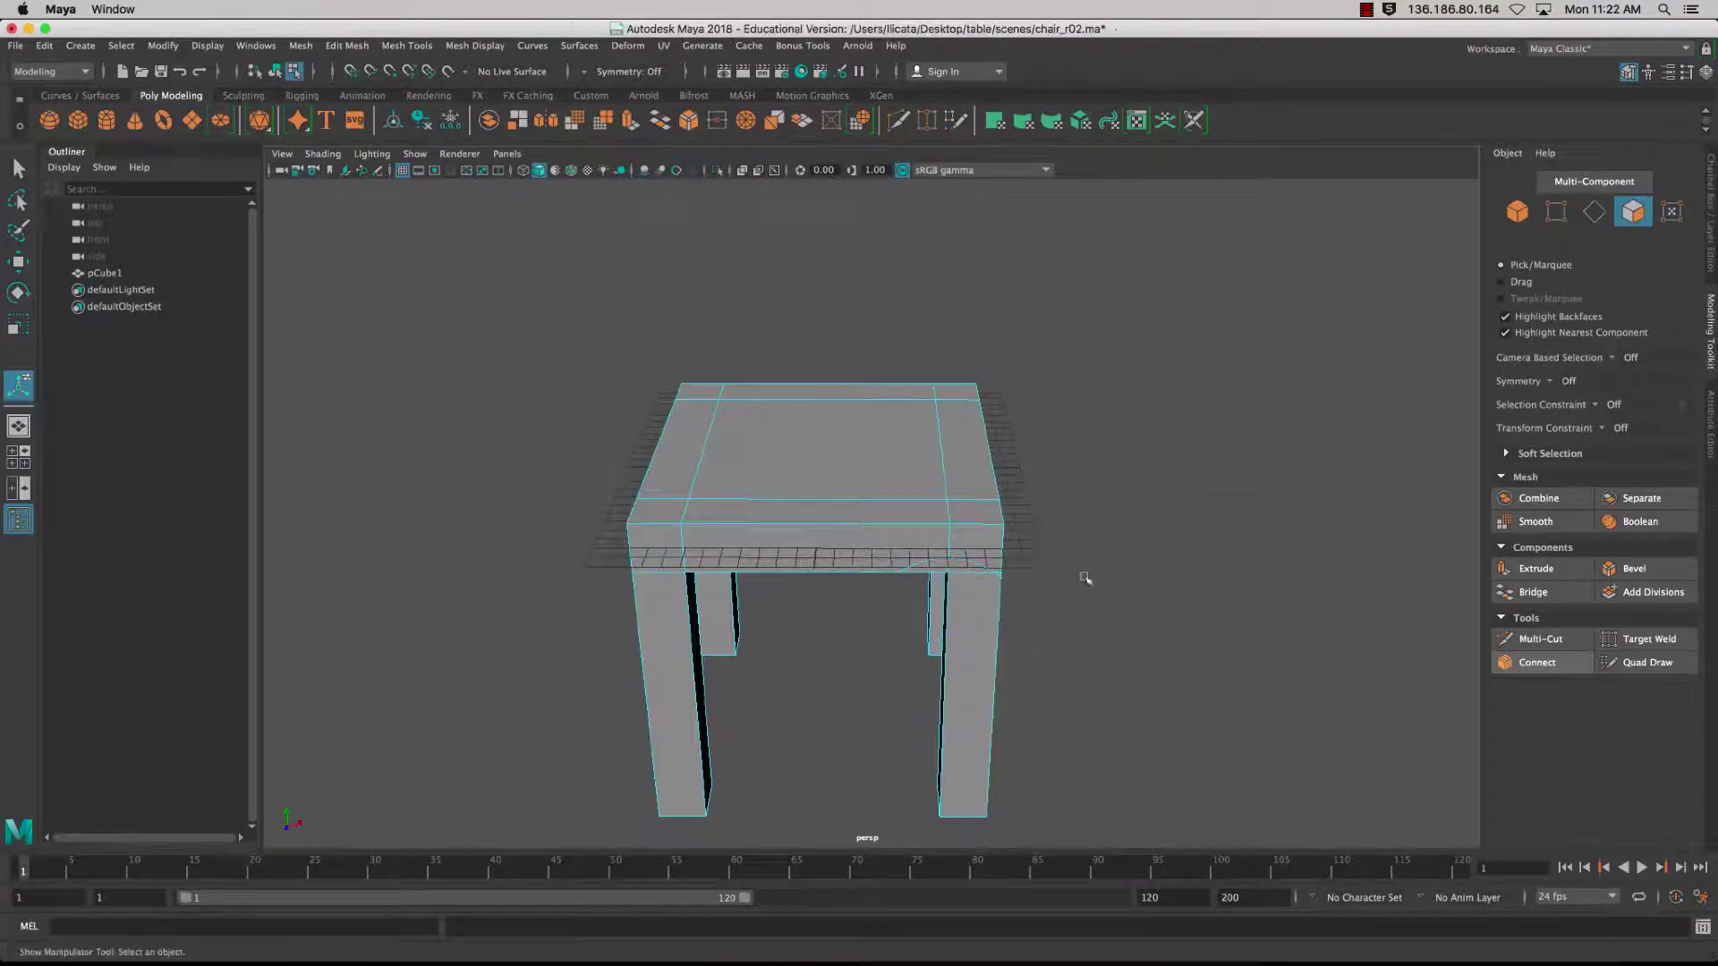
- Select the two small corner faces along one side of the seat's top and inspect their placement
scroll(1074, 584, down, 3)
alt+drag(1049, 597, 1123, 542)
scroll(1062, 626, up, 5)
click(1137, 525)
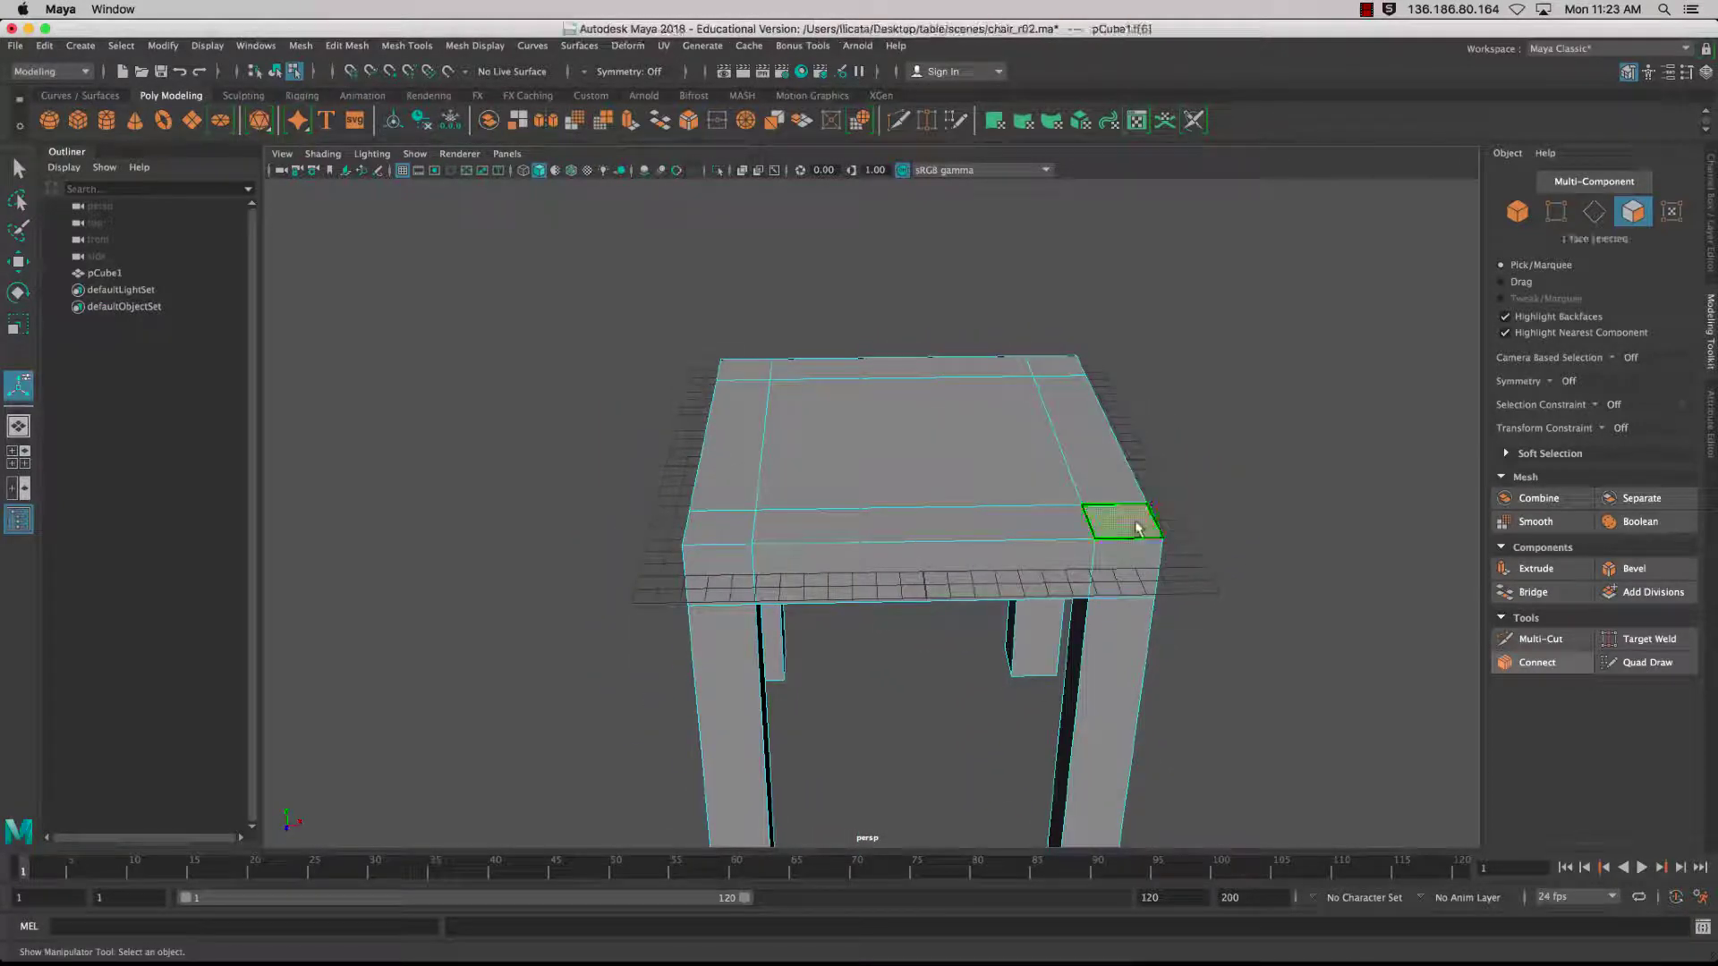
shift+click(1065, 369)
alt+drag(1211, 415, 1182, 559)
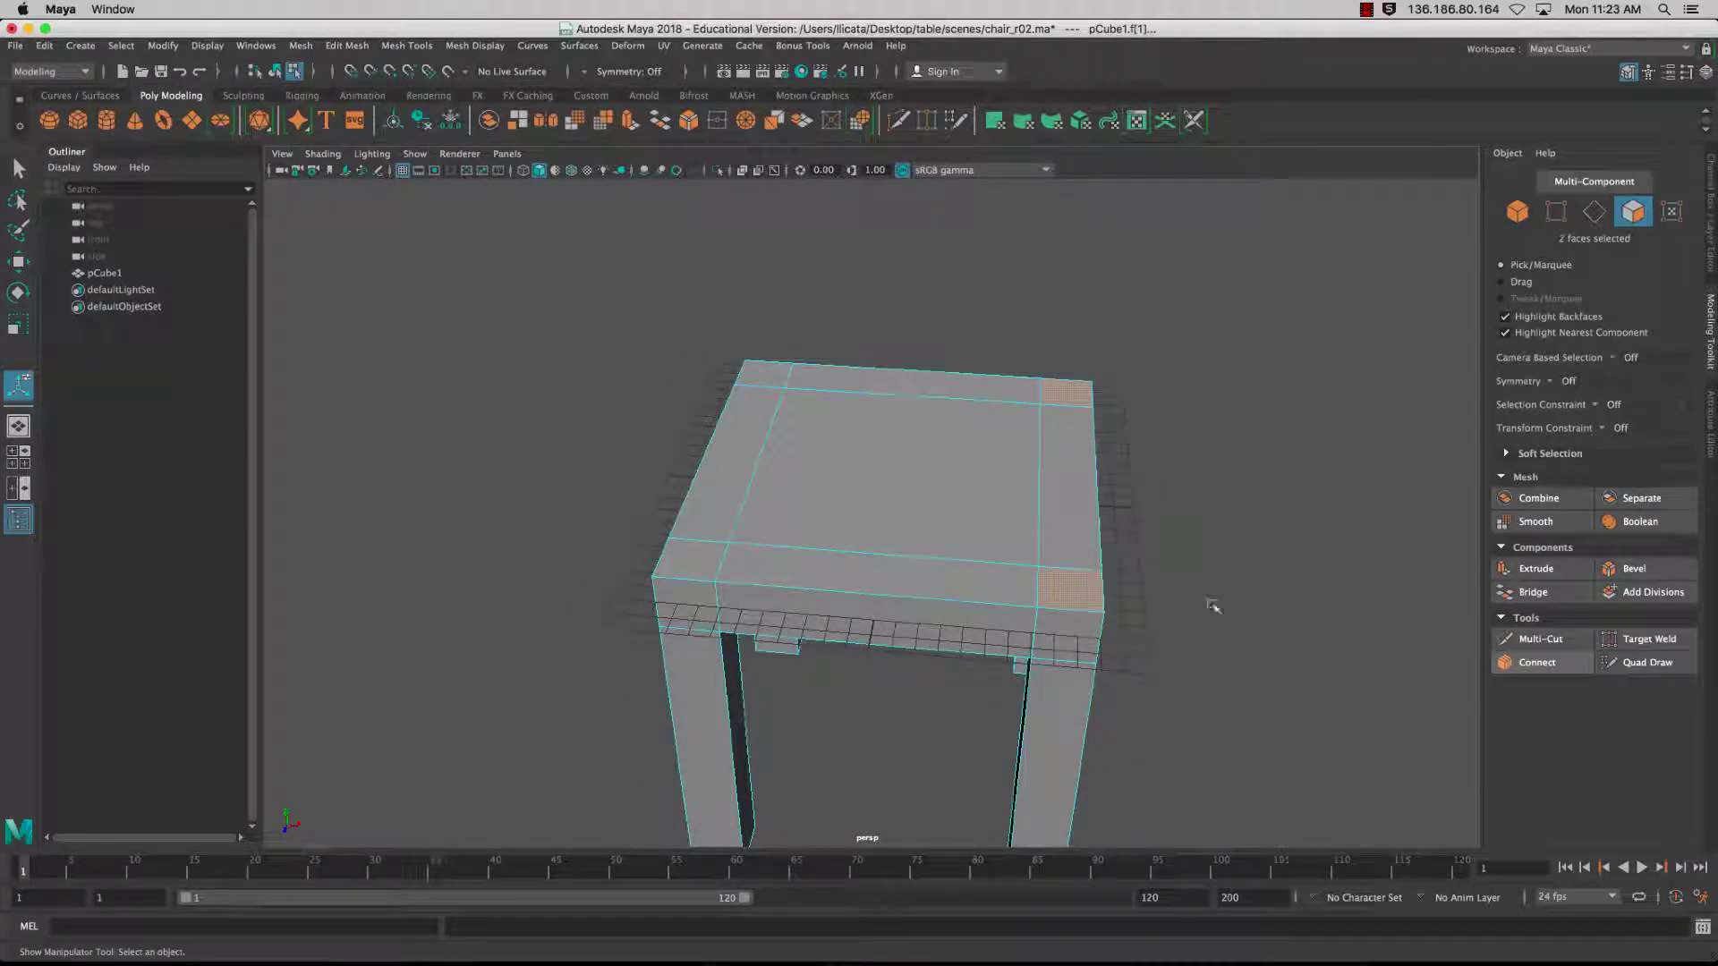
scroll(1209, 630, down, 3)
scroll(1210, 630, up, 5)
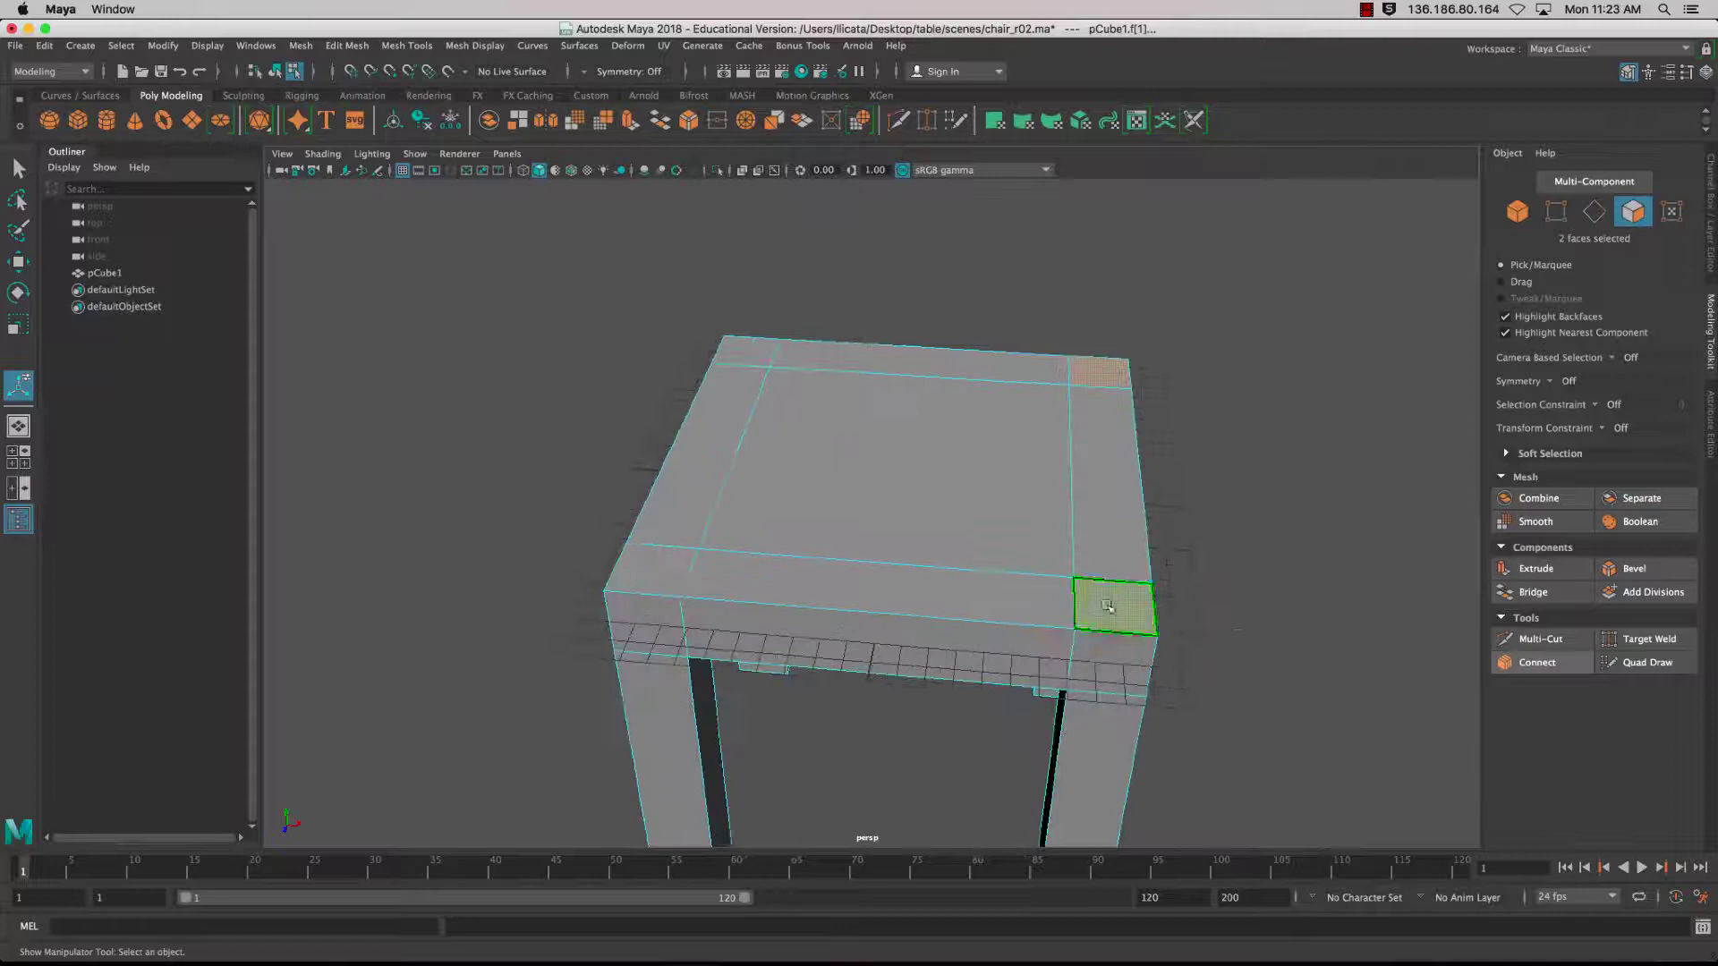
alt+drag(1235, 665, 987, 546)
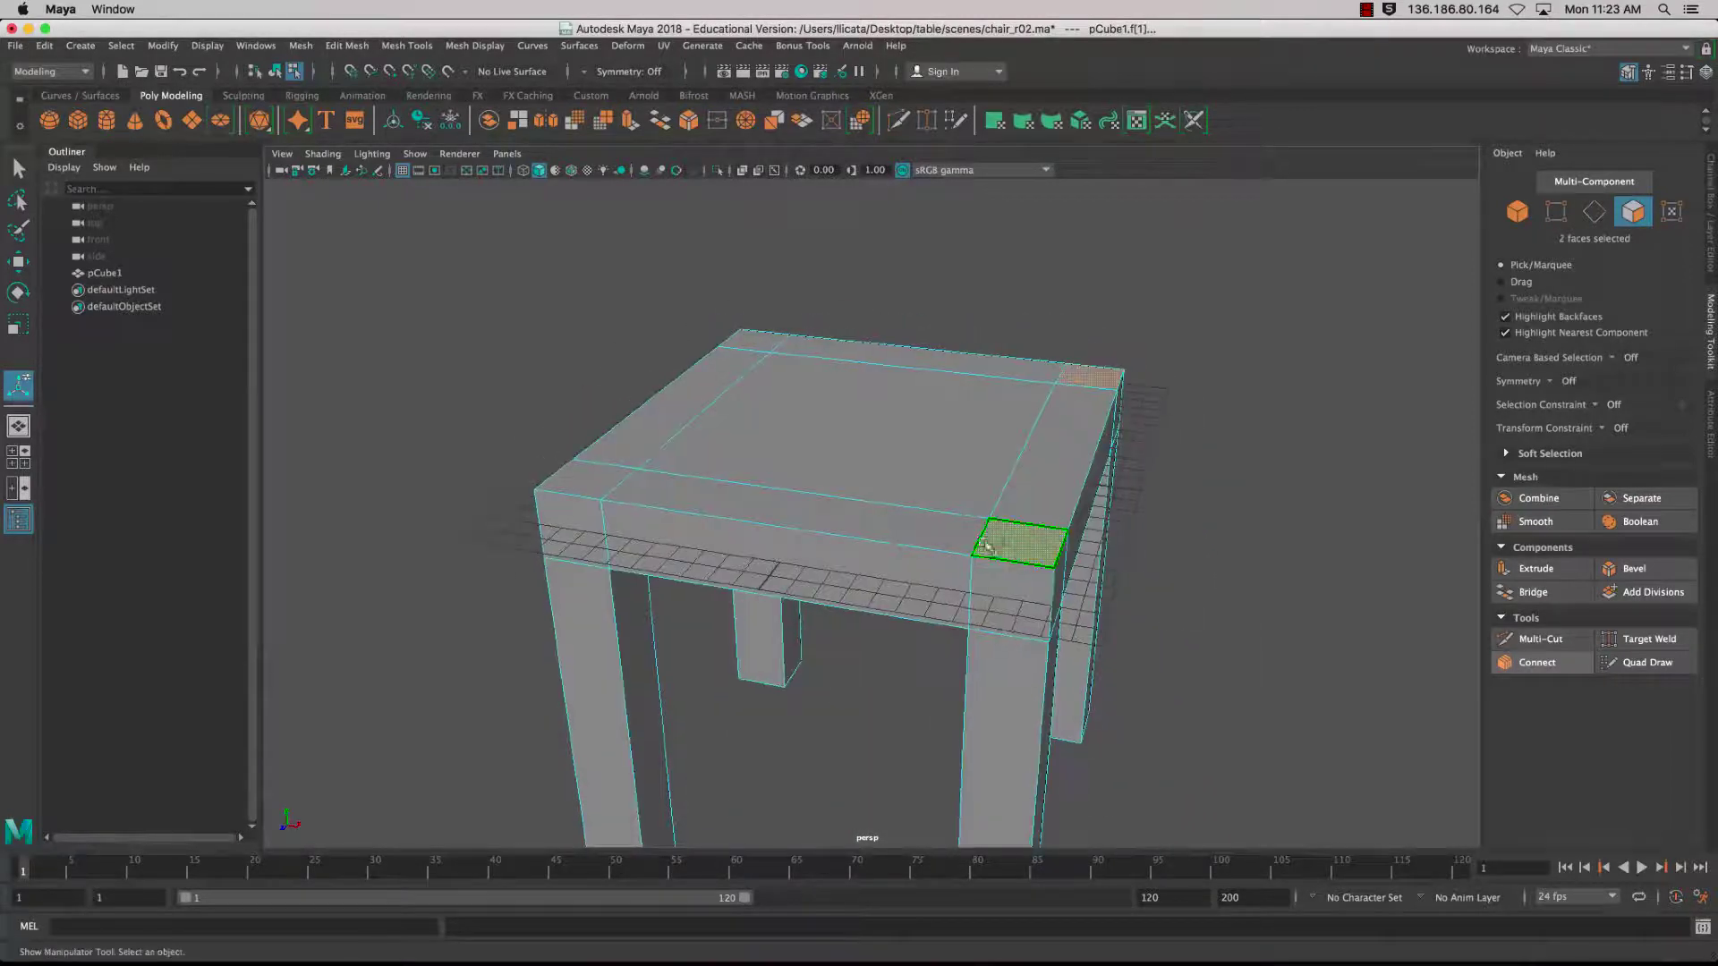
alt+drag(899, 506, 935, 528)
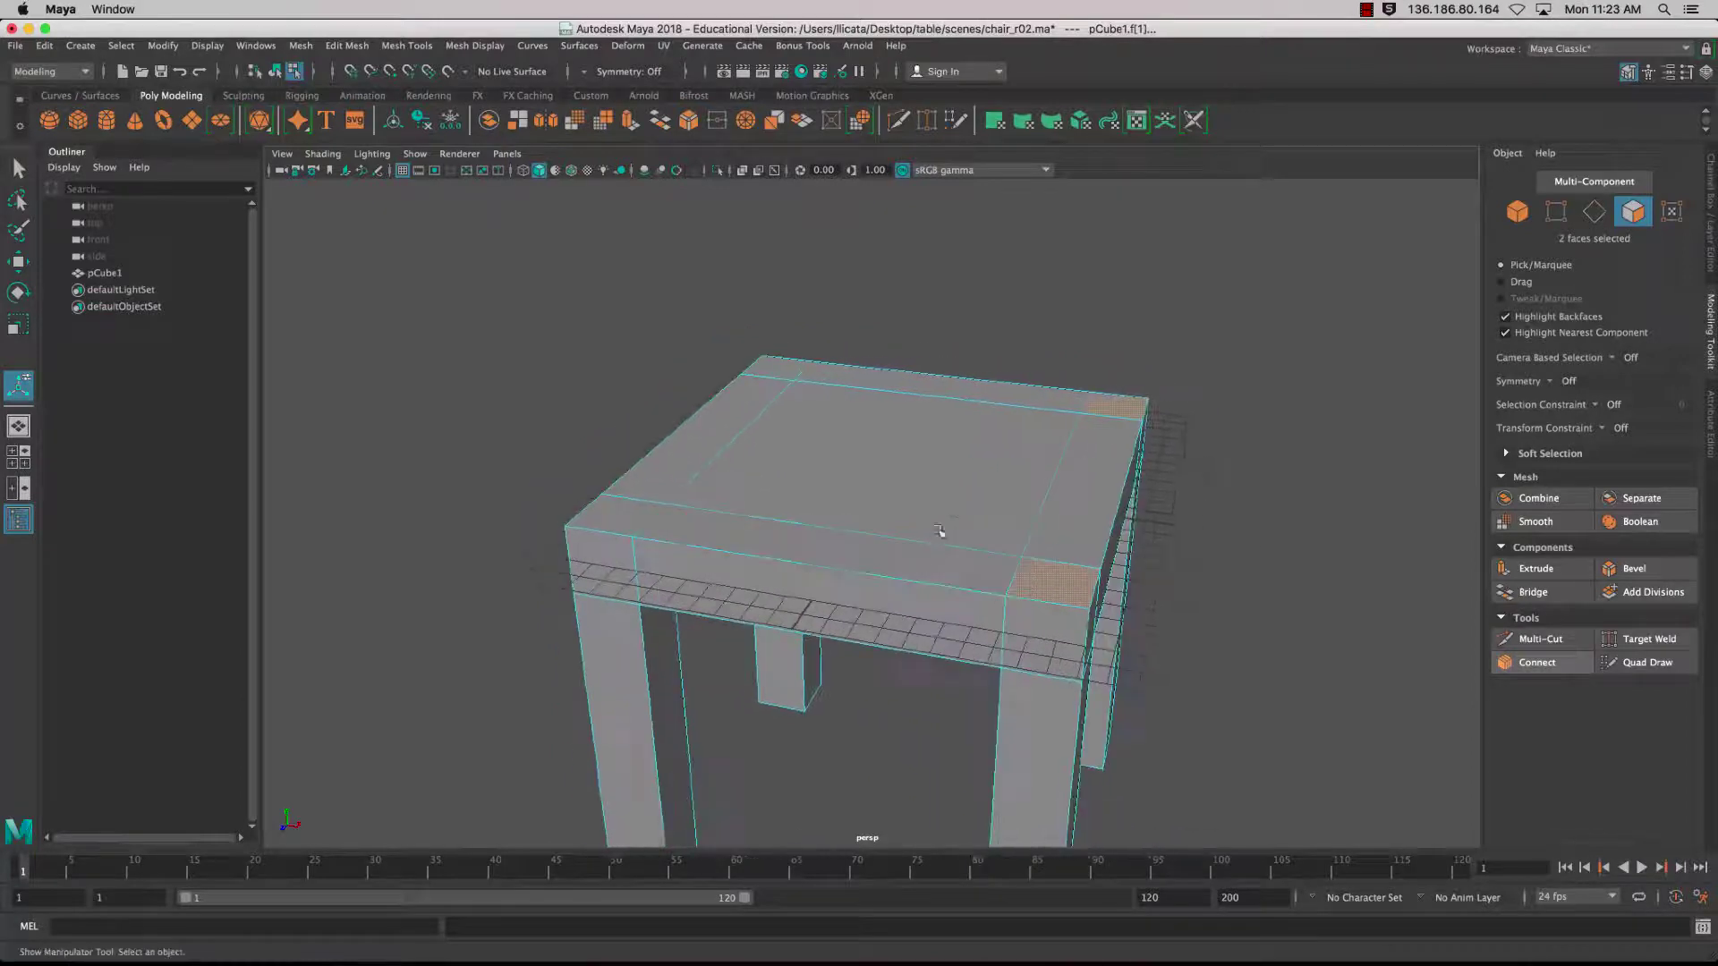
- Clear the corner face selection and switch the chair mesh to edge selection
click(956, 487)
right_drag(955, 467, 1028, 445)
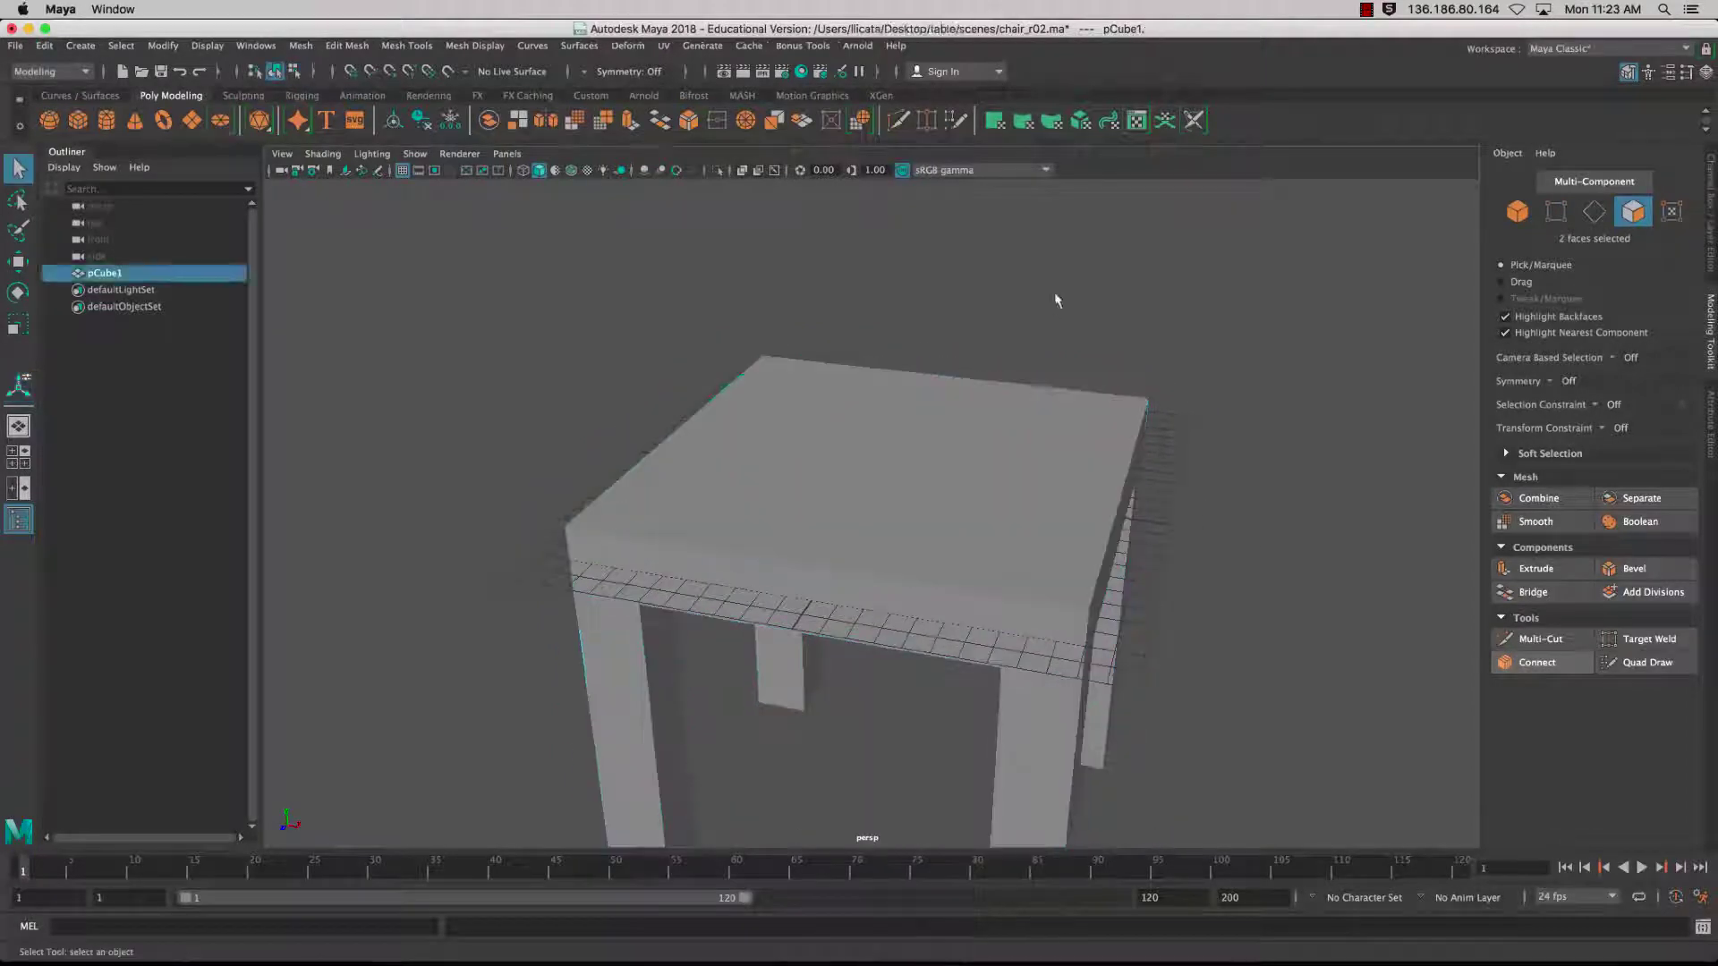
alt+drag(1055, 296, 928, 537)
alt+right_drag(928, 537, 962, 609)
right_click(977, 557)
right_drag(973, 424, 974, 423)
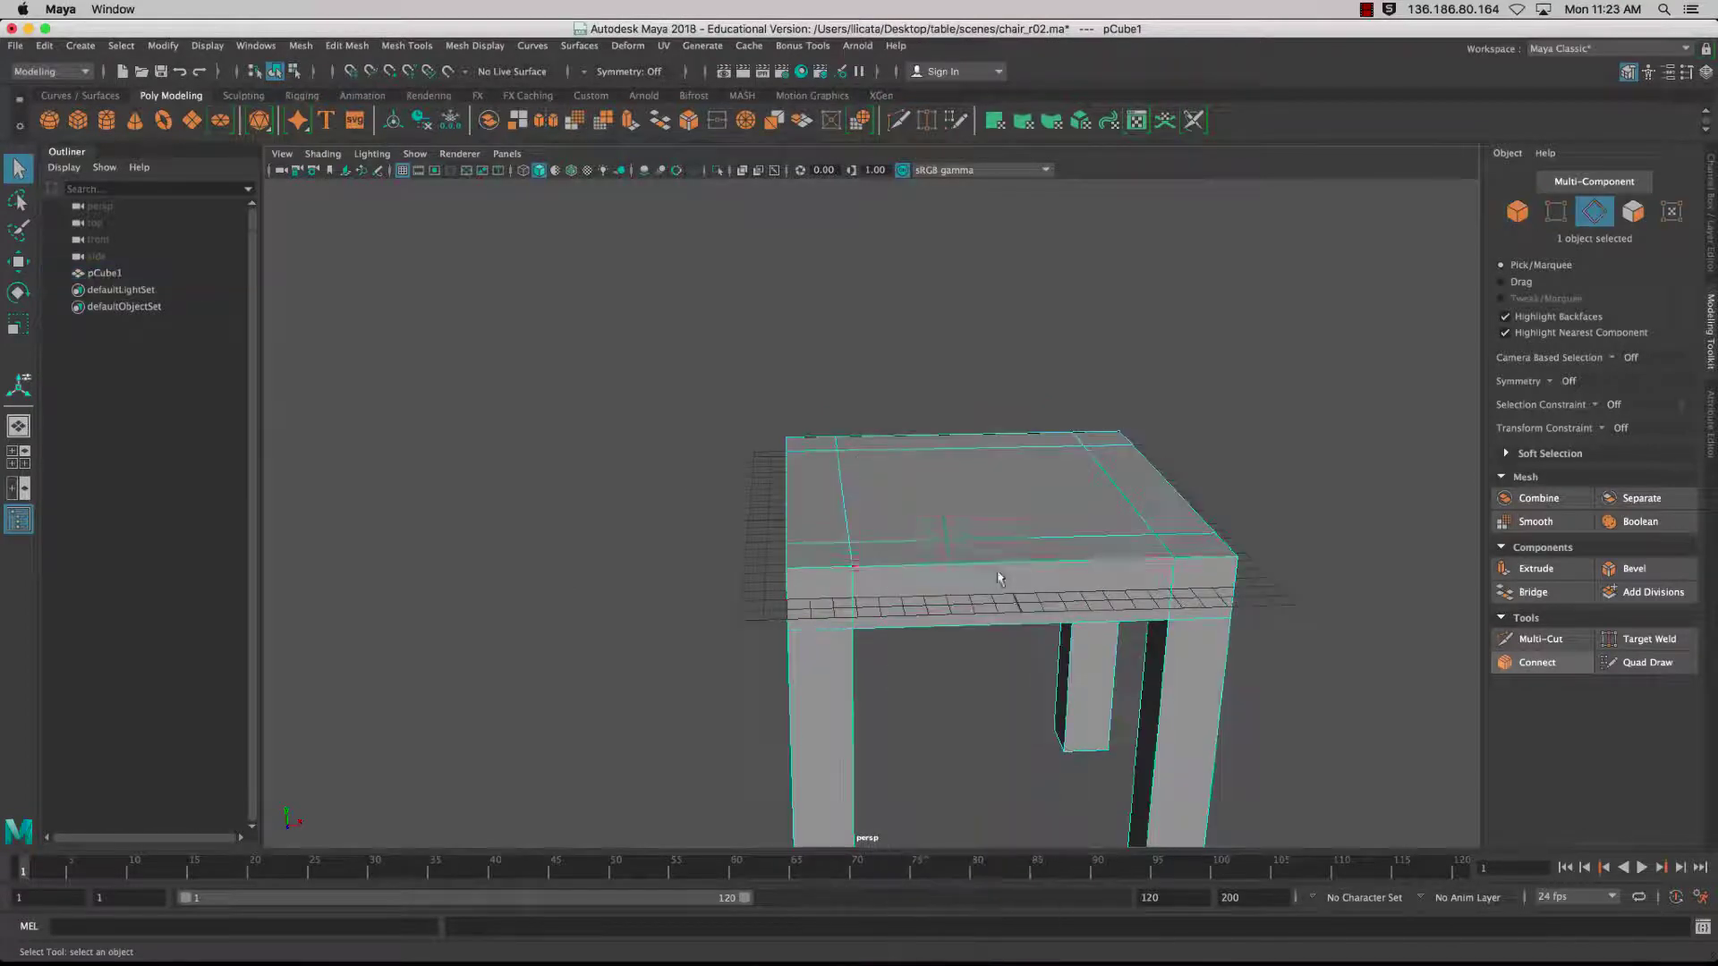
- Select all twelve outer edges around the perimeter of the seat's top
click(994, 562)
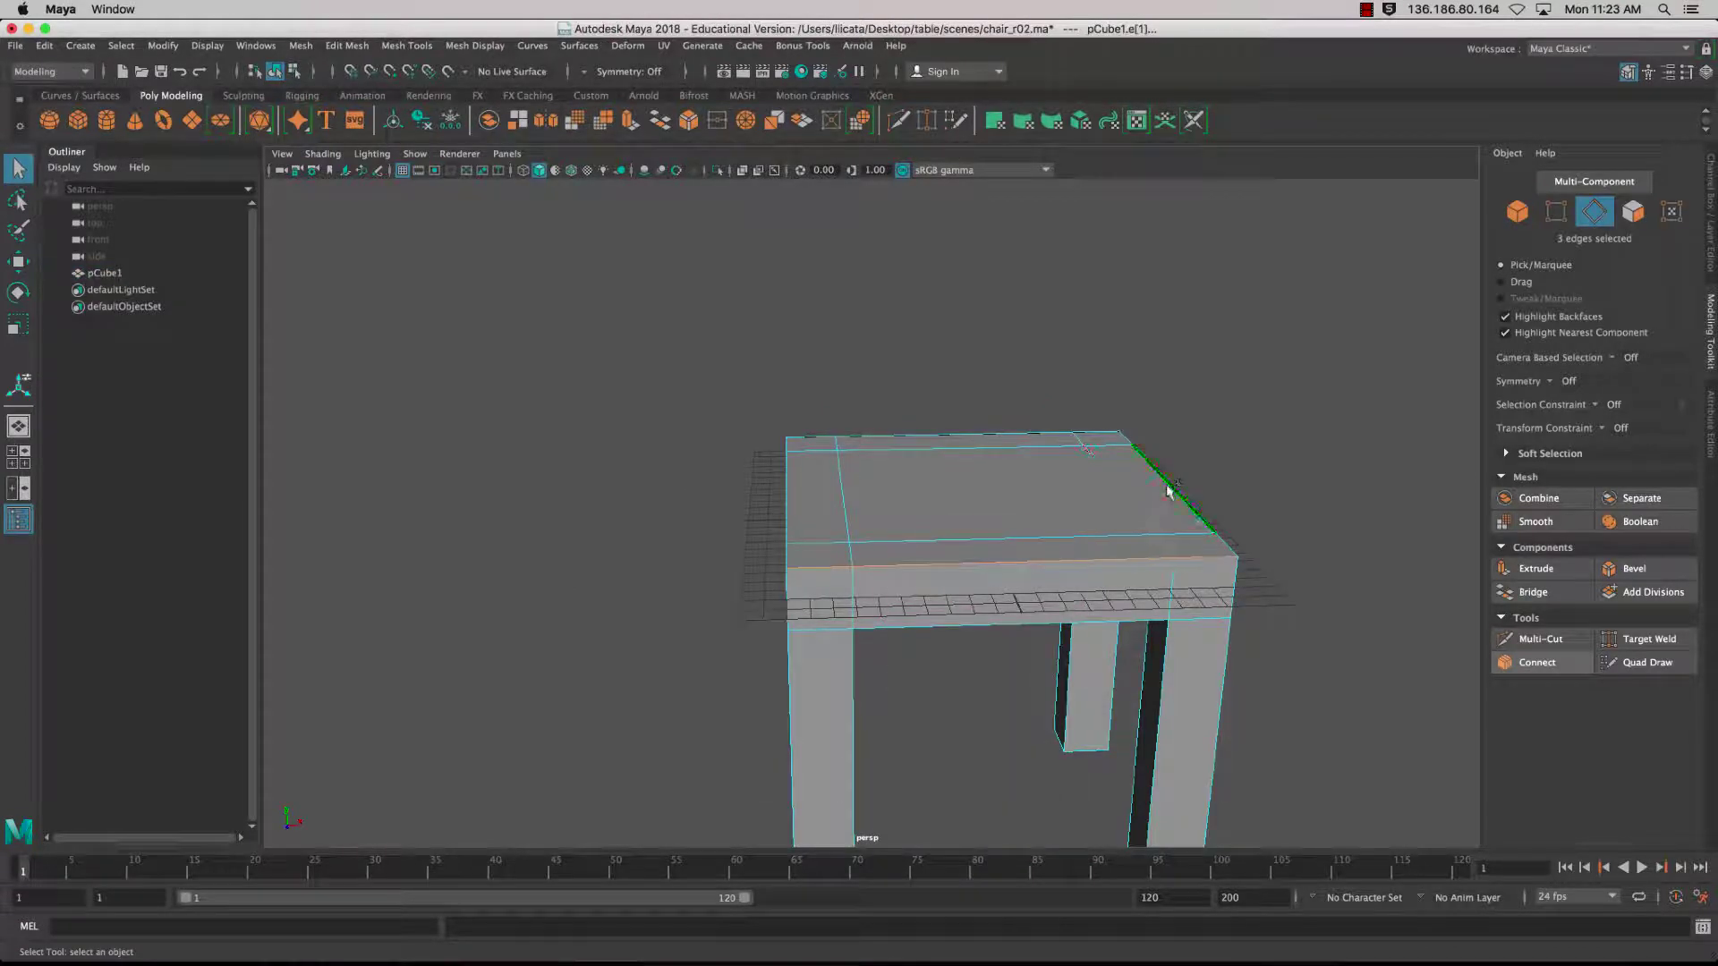
shift+click(1024, 437)
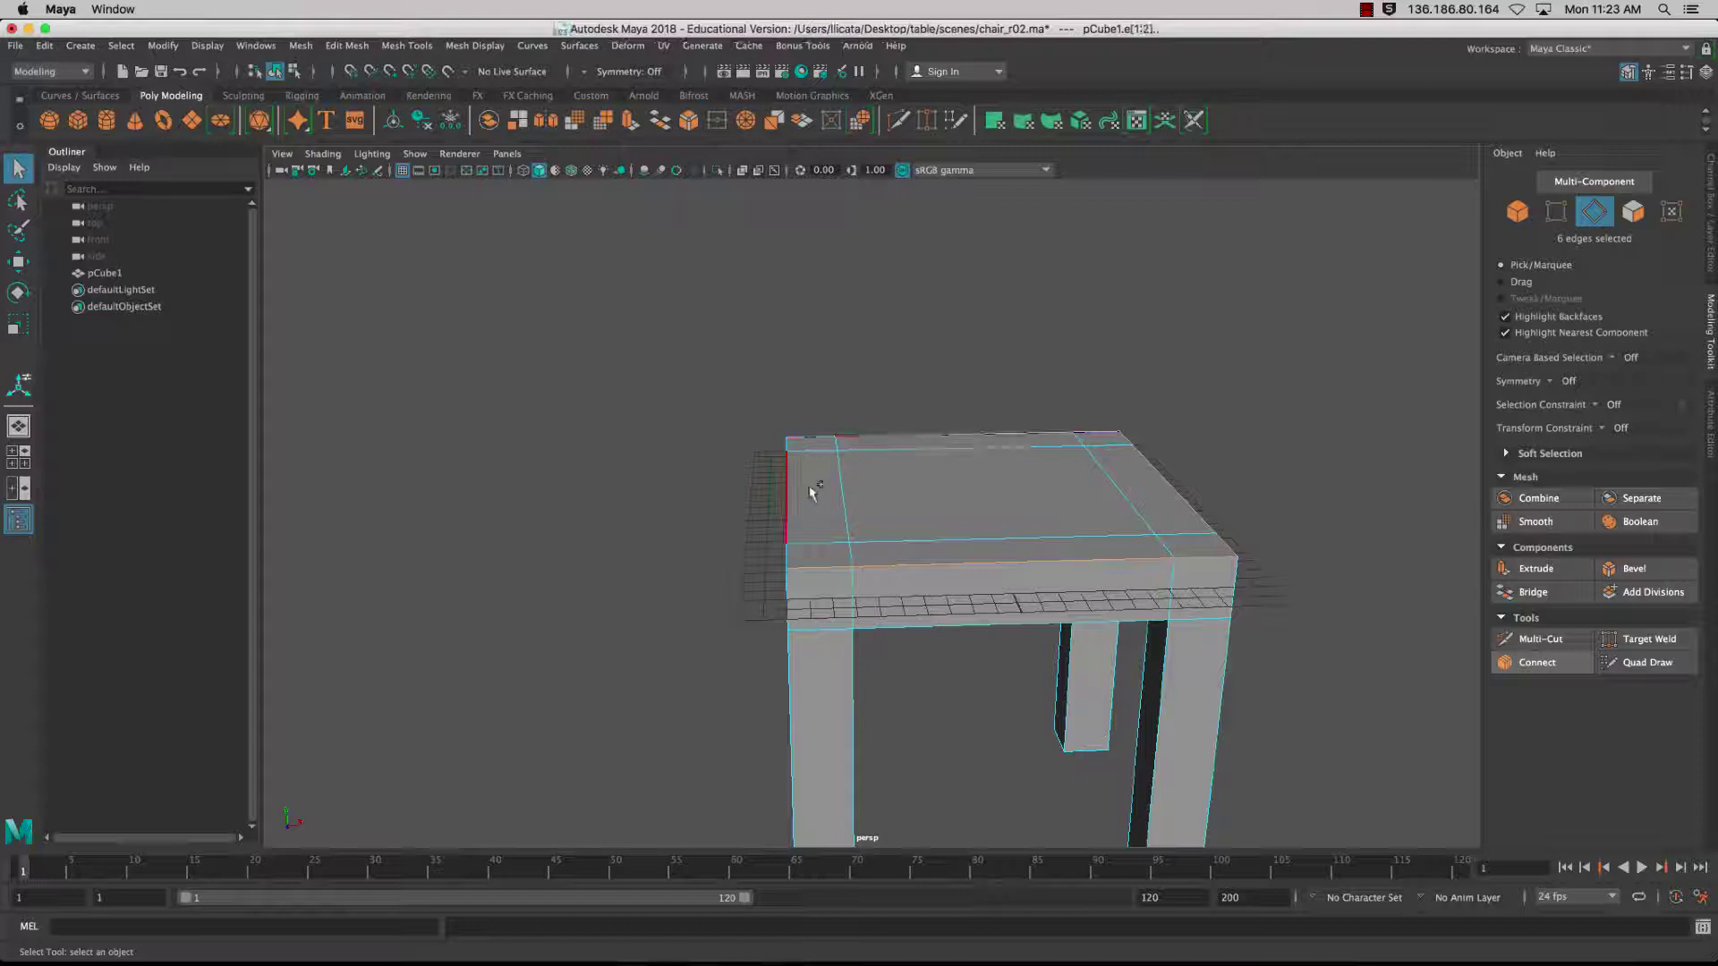
alt+drag(873, 517, 725, 481)
alt+drag(1111, 516, 1035, 579)
scroll(1038, 582, down, 6)
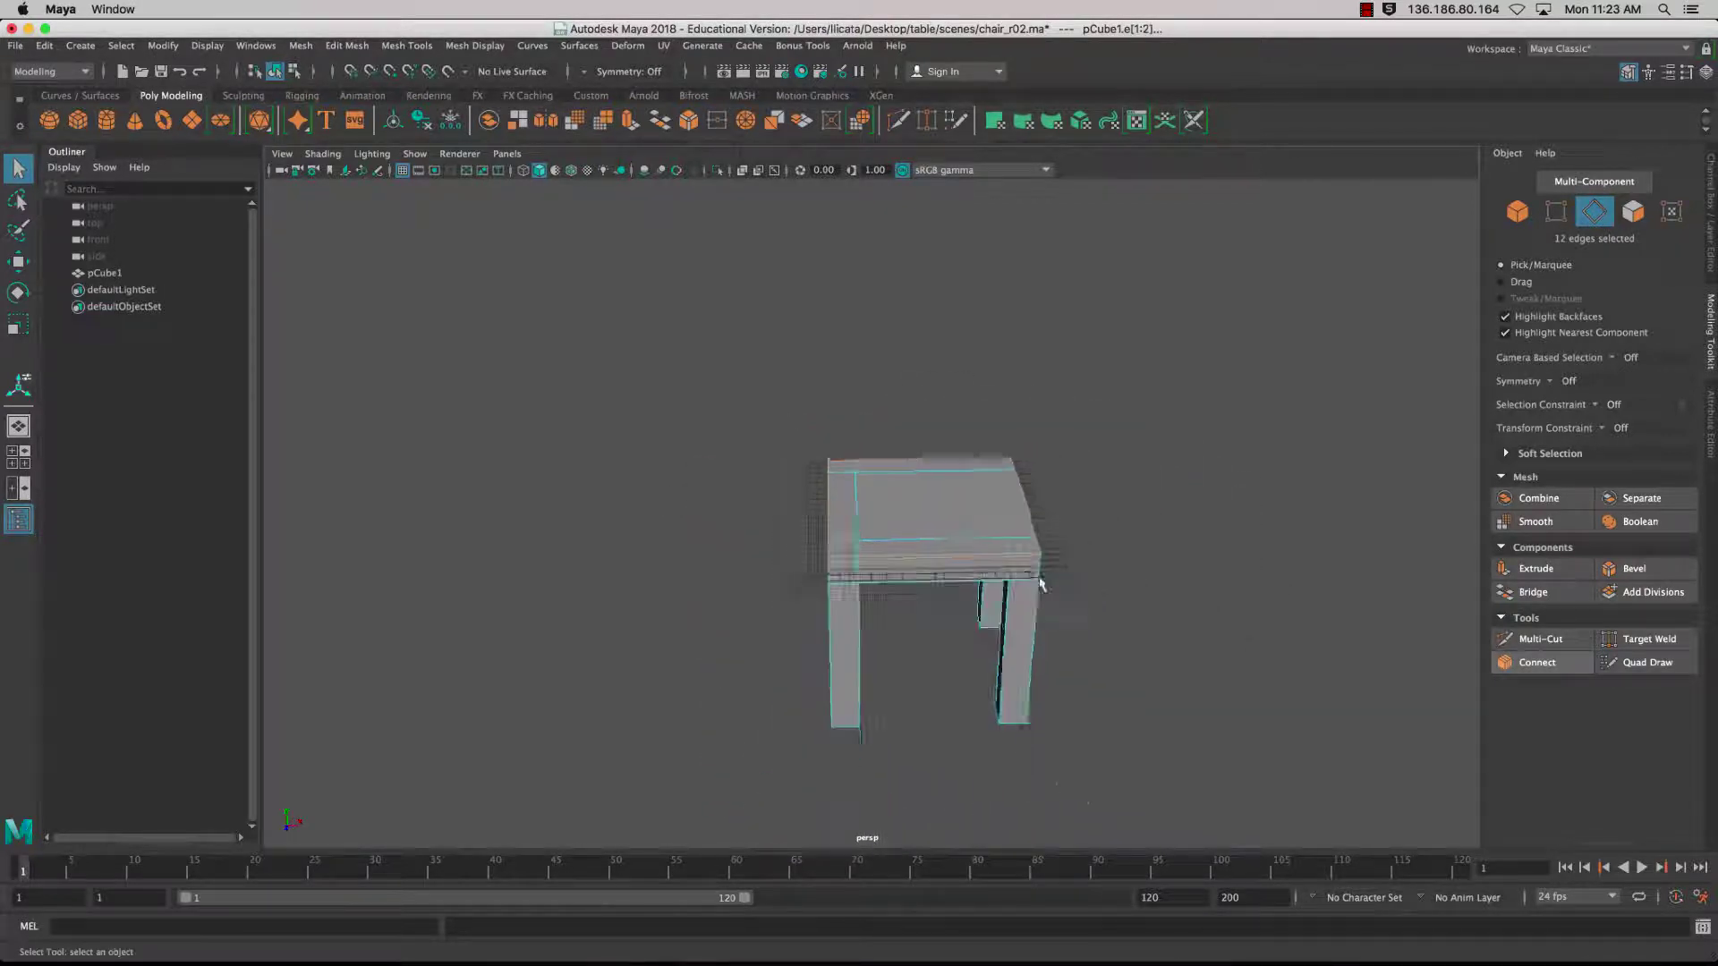
scroll(1039, 583, up, 8)
alt+middle_drag(1039, 582, 948, 540)
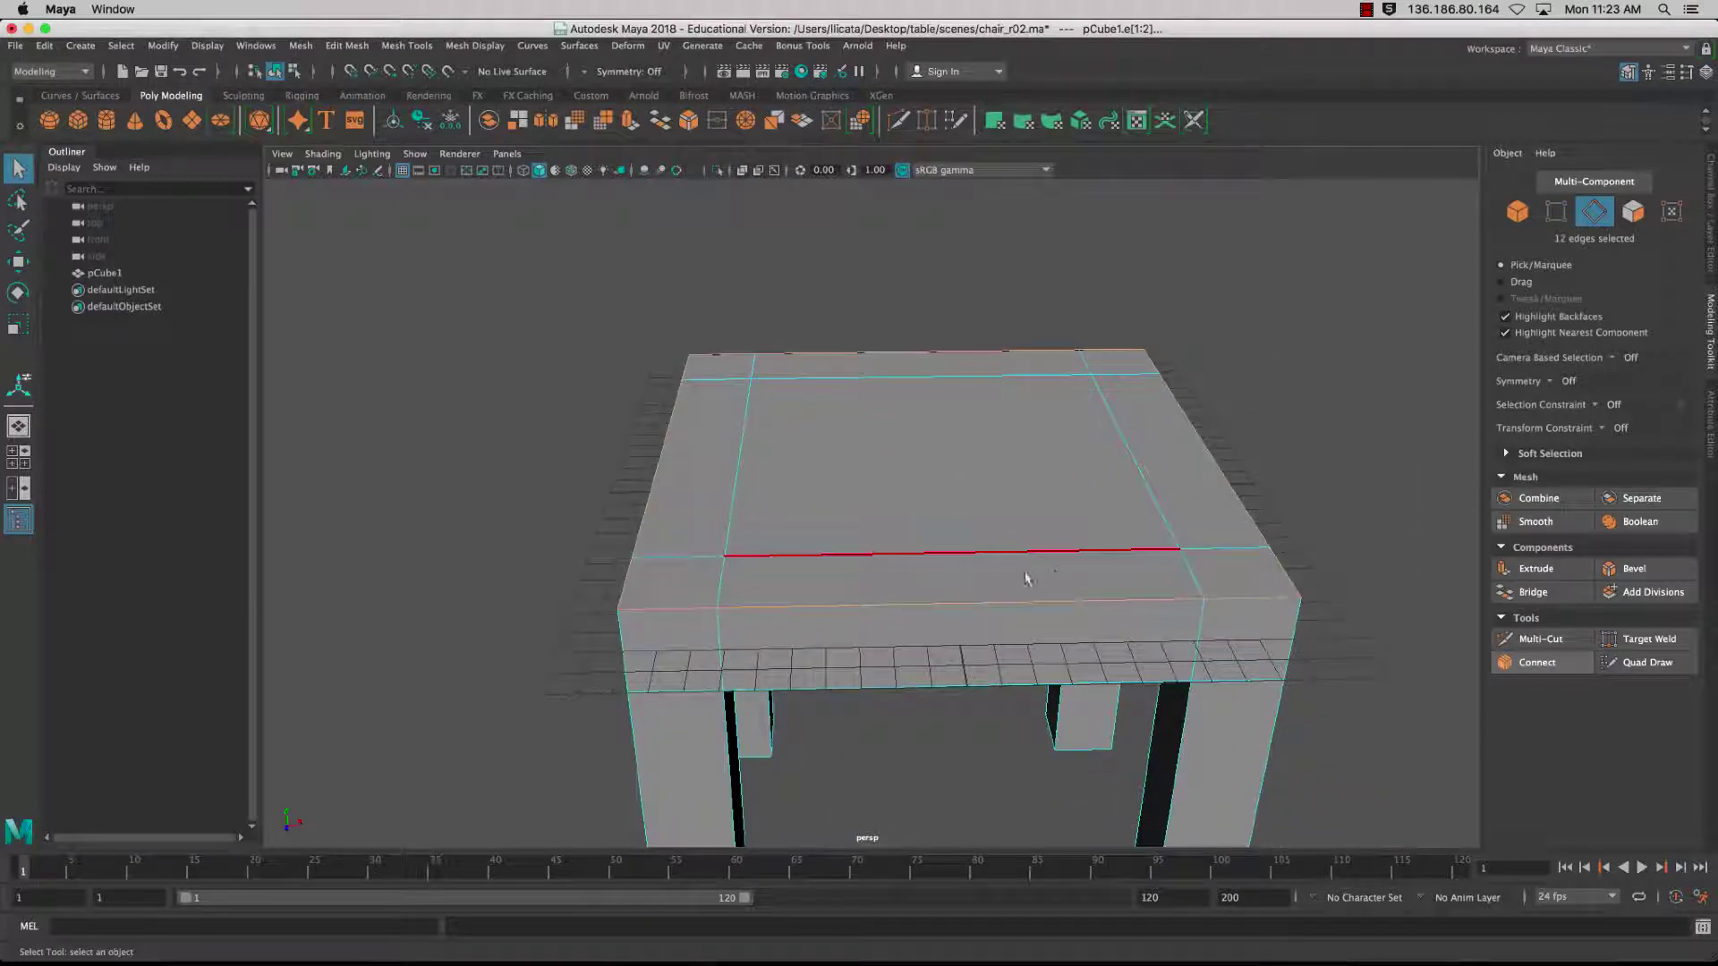
alt+drag(924, 654, 1038, 643)
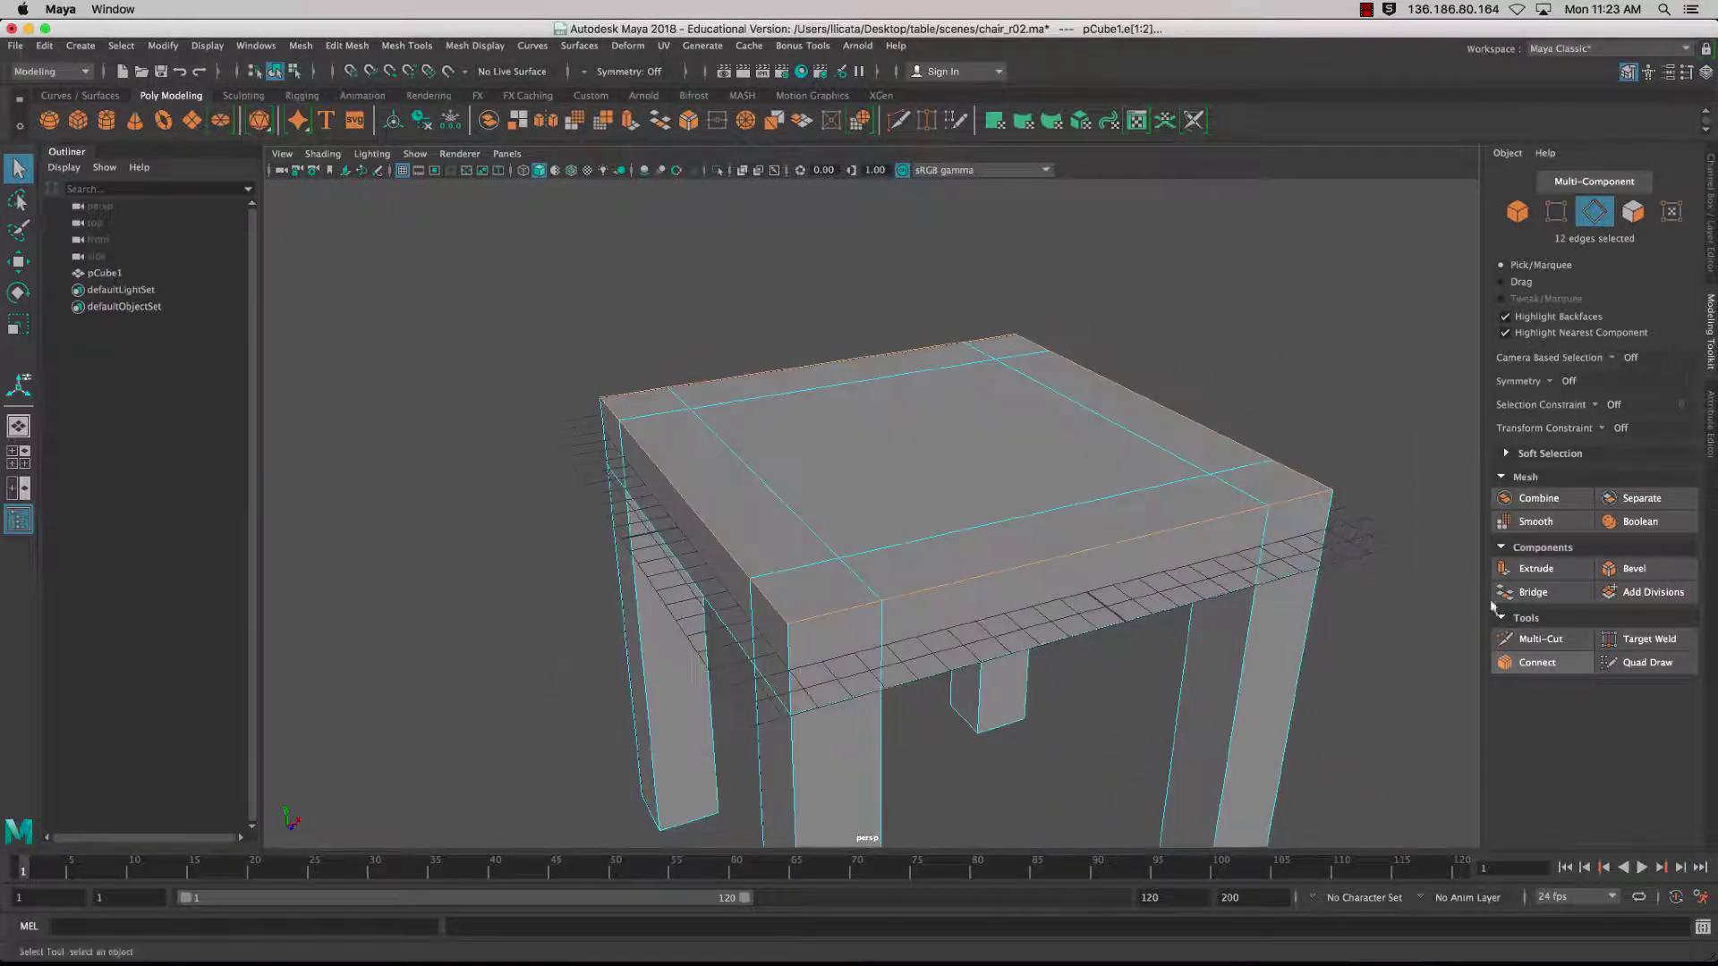
- Bevel the seat's top perimeter with a fraction of 0.1 and 2 segments, and switch to face selection
click(1634, 571)
alt+drag(1005, 526, 1022, 510)
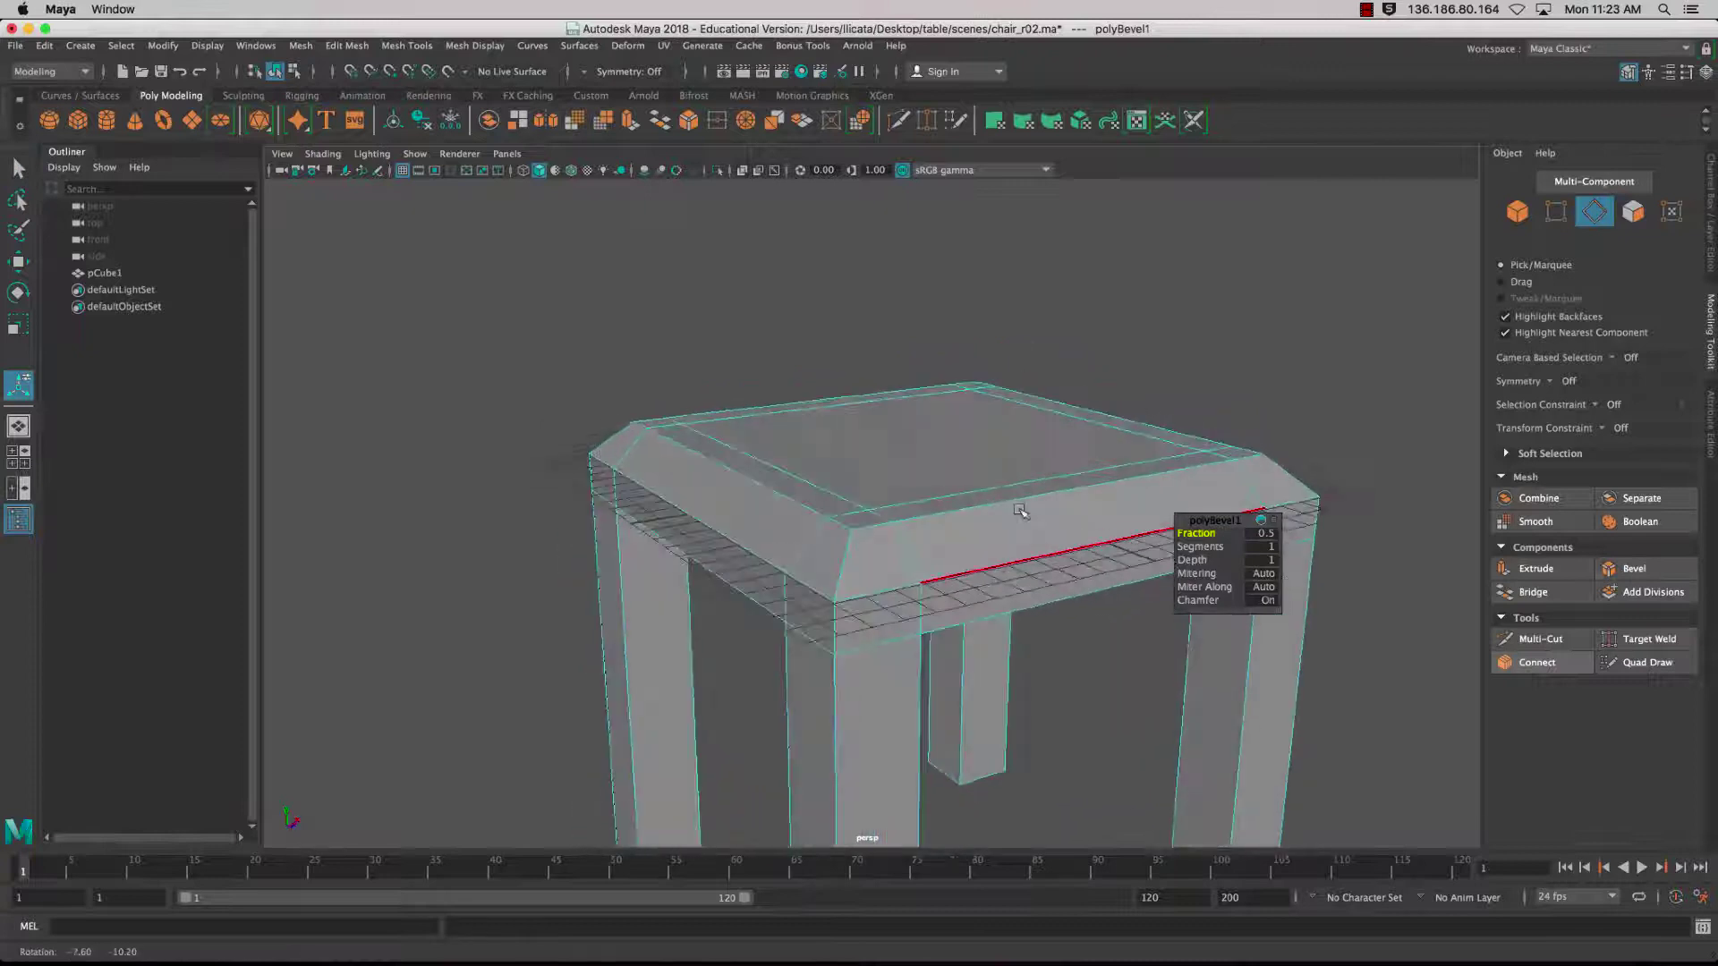
mouse_move(1194, 534)
mouse_down()
mouse_move(1212, 535)
mouse_move(1196, 533)
mouse_up()
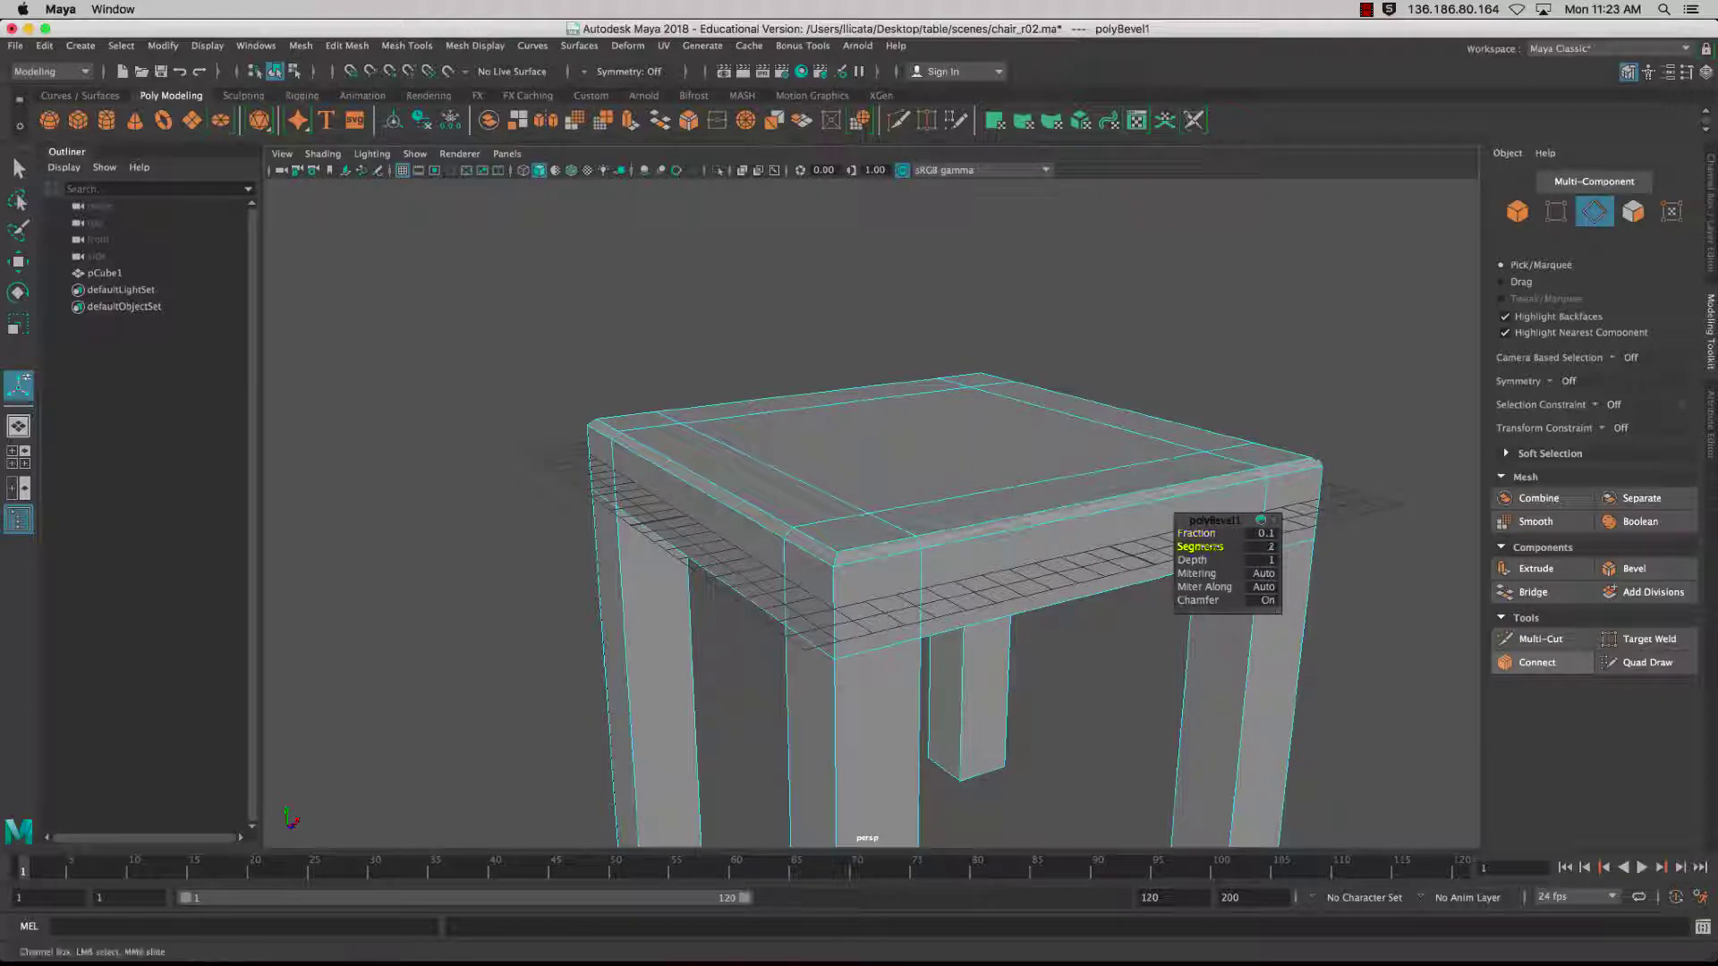
alt+drag(1020, 522, 981, 588)
alt+drag(1287, 481, 1110, 532)
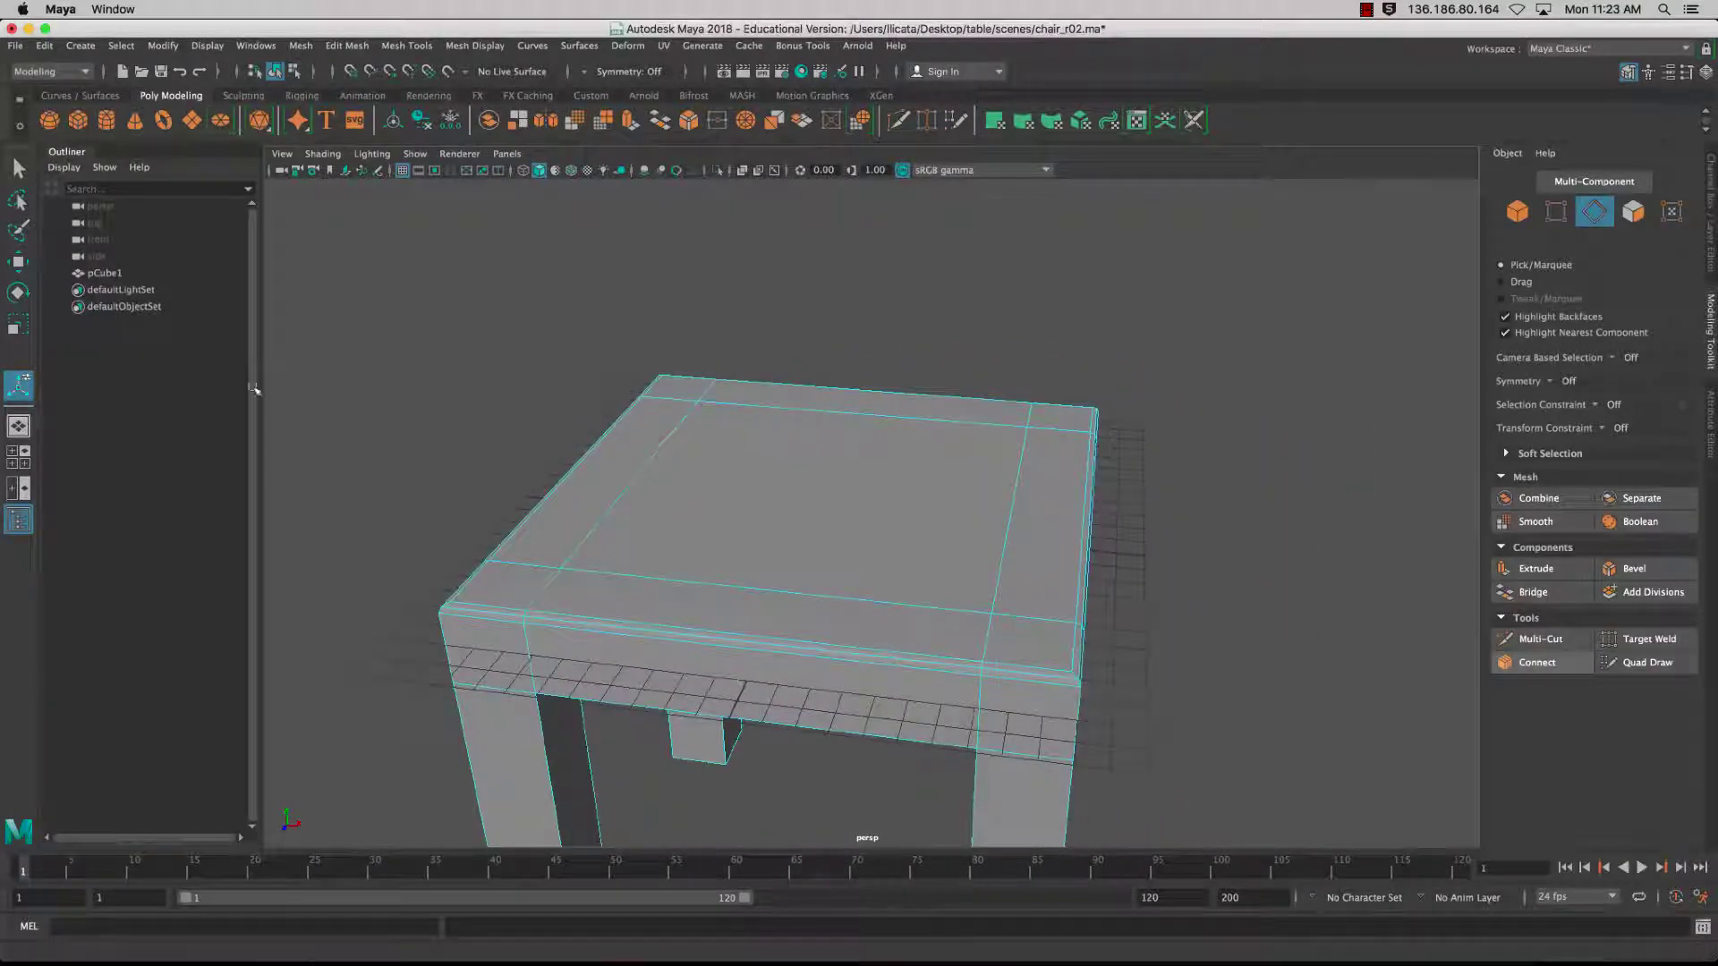
right_drag(969, 454, 969, 496)
click(1053, 506)
shift+click(1029, 632)
scroll(1024, 621, up, 4)
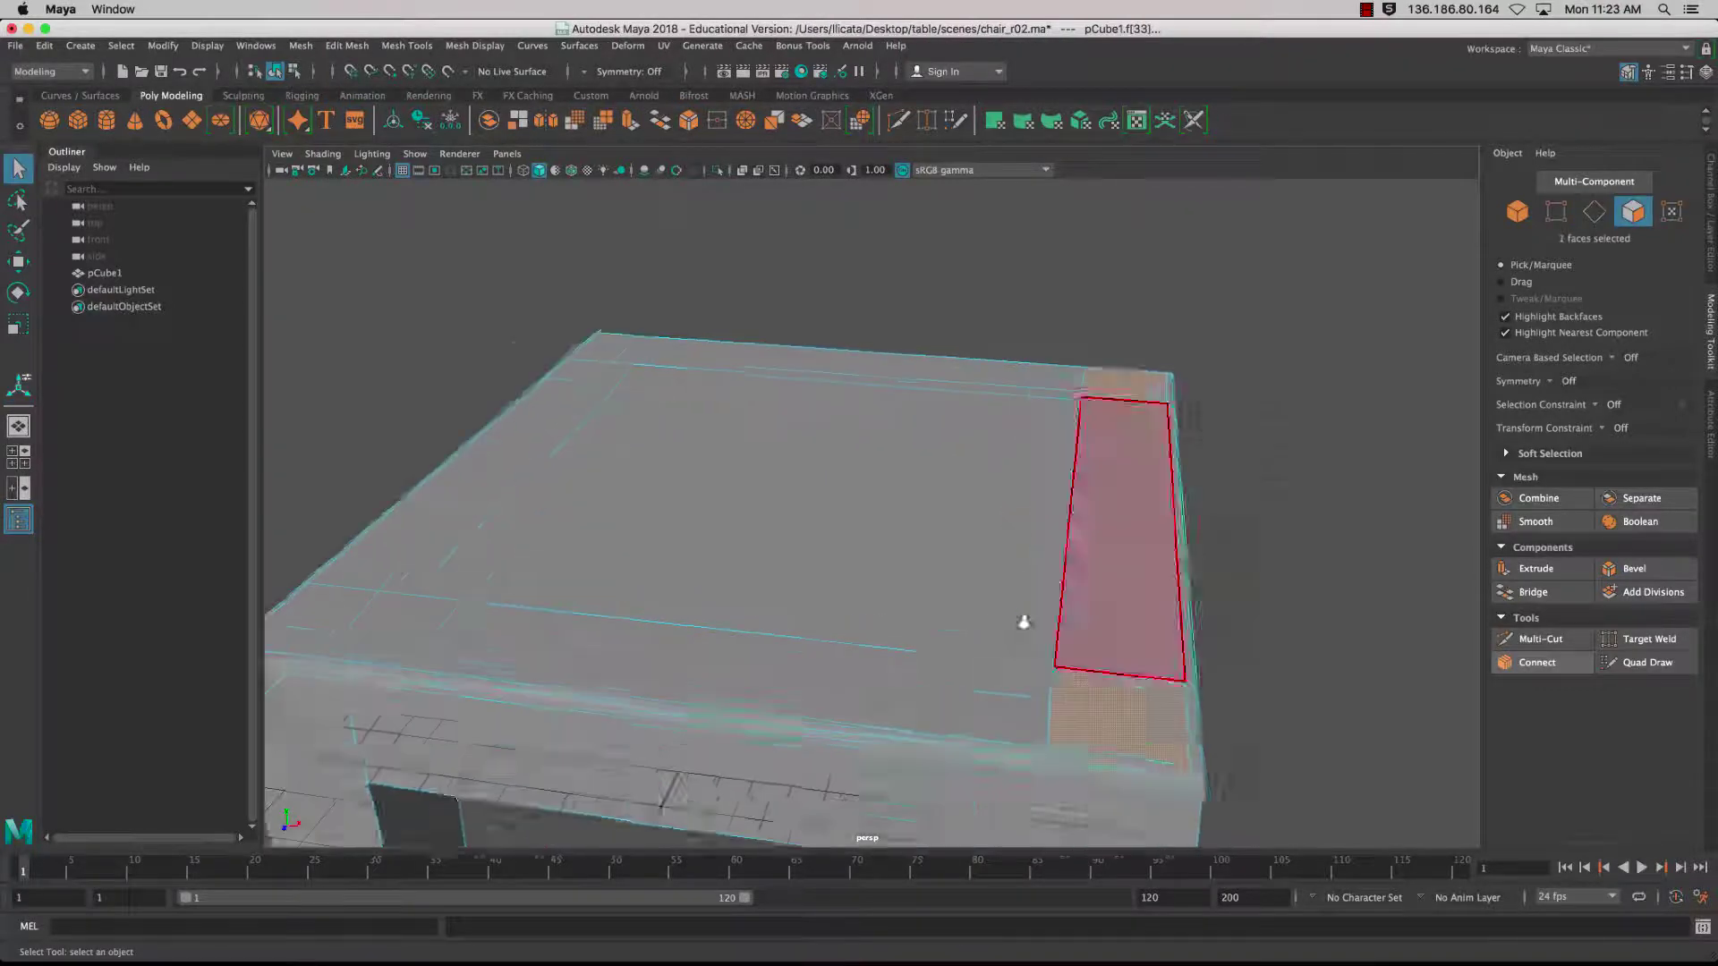
scroll(996, 611, down, 3)
scroll(858, 607, up, 4)
scroll(855, 605, down, 5)
mouse_move(840, 602)
alt+mouse_down()
mouse_move(910, 587)
mouse_move(891, 607)
mouse_move(870, 577)
mouse_move(820, 594)
alt+mouse_up()
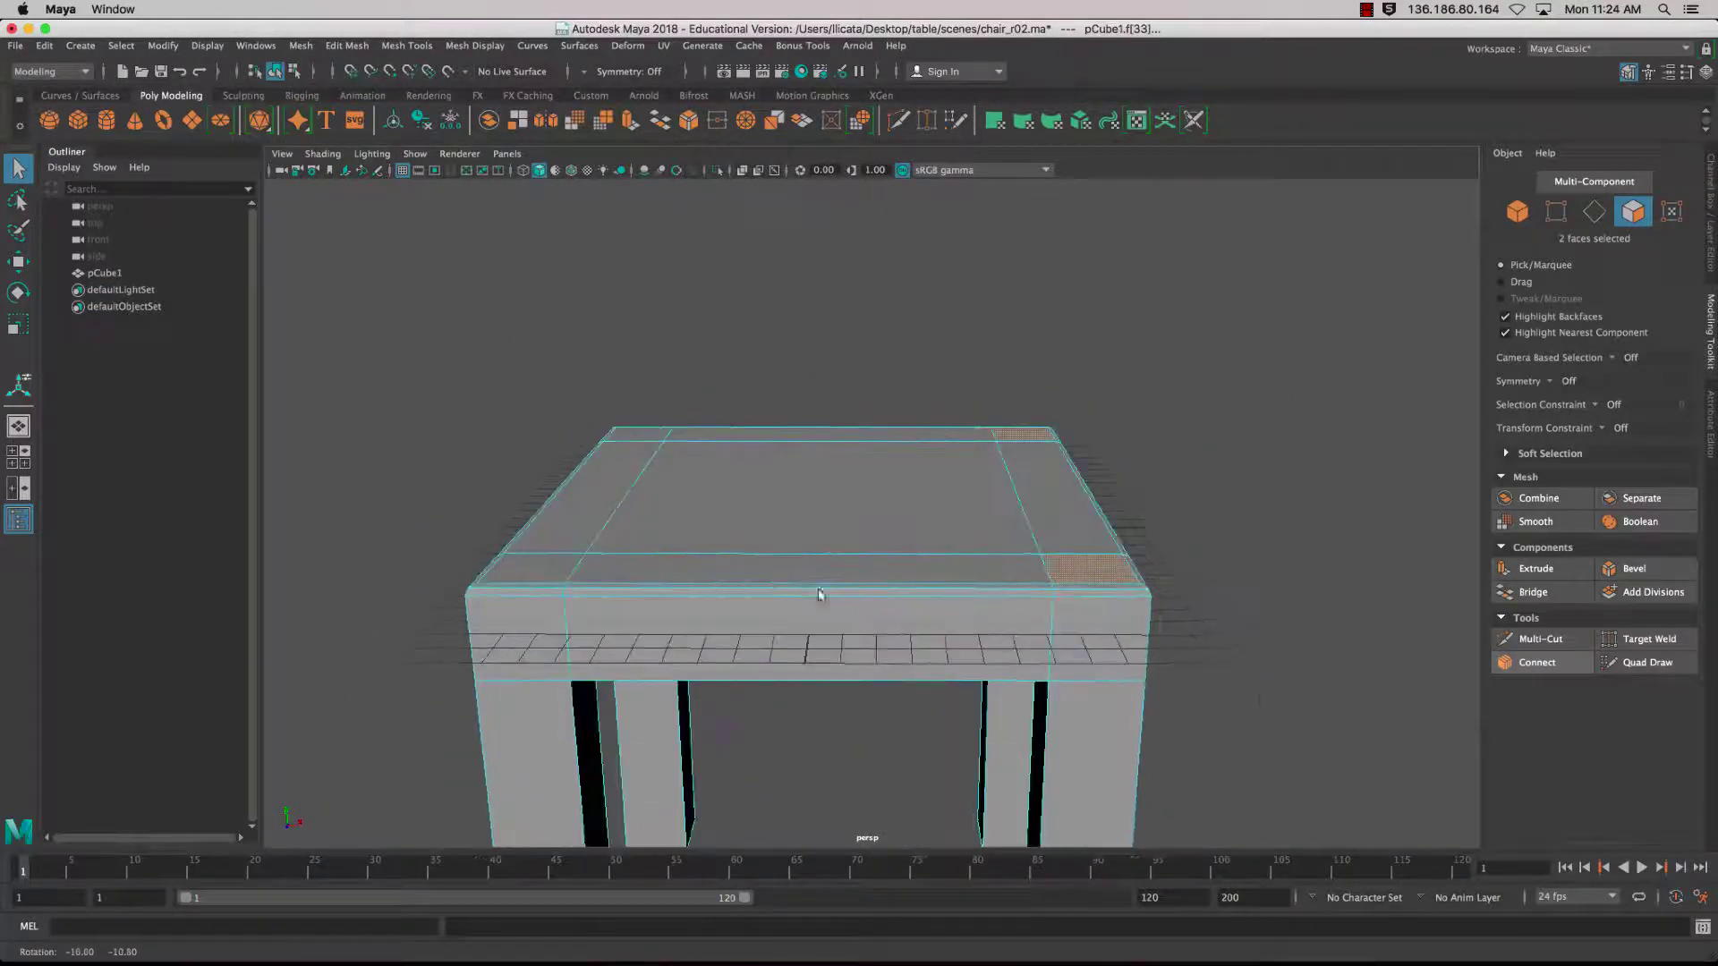
- Select the two small corner faces along the rear edge of the seat's top
click(1288, 574)
click(646, 435)
shift+click(1023, 442)
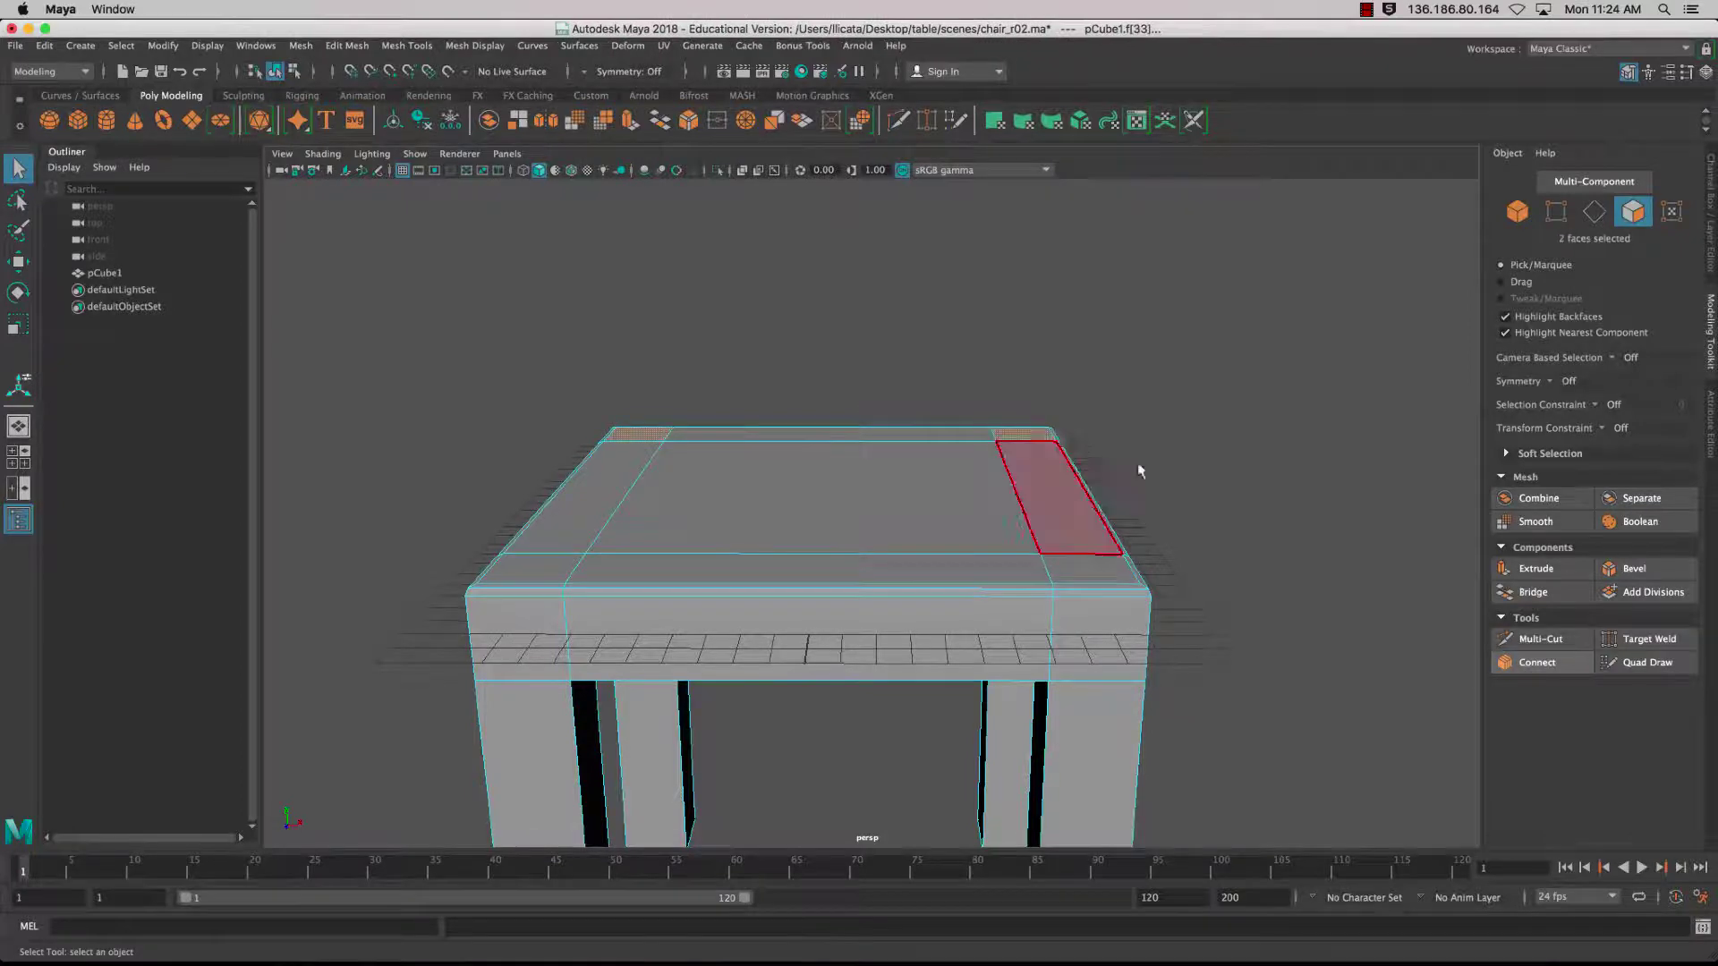
alt+drag(1141, 472, 1209, 485)
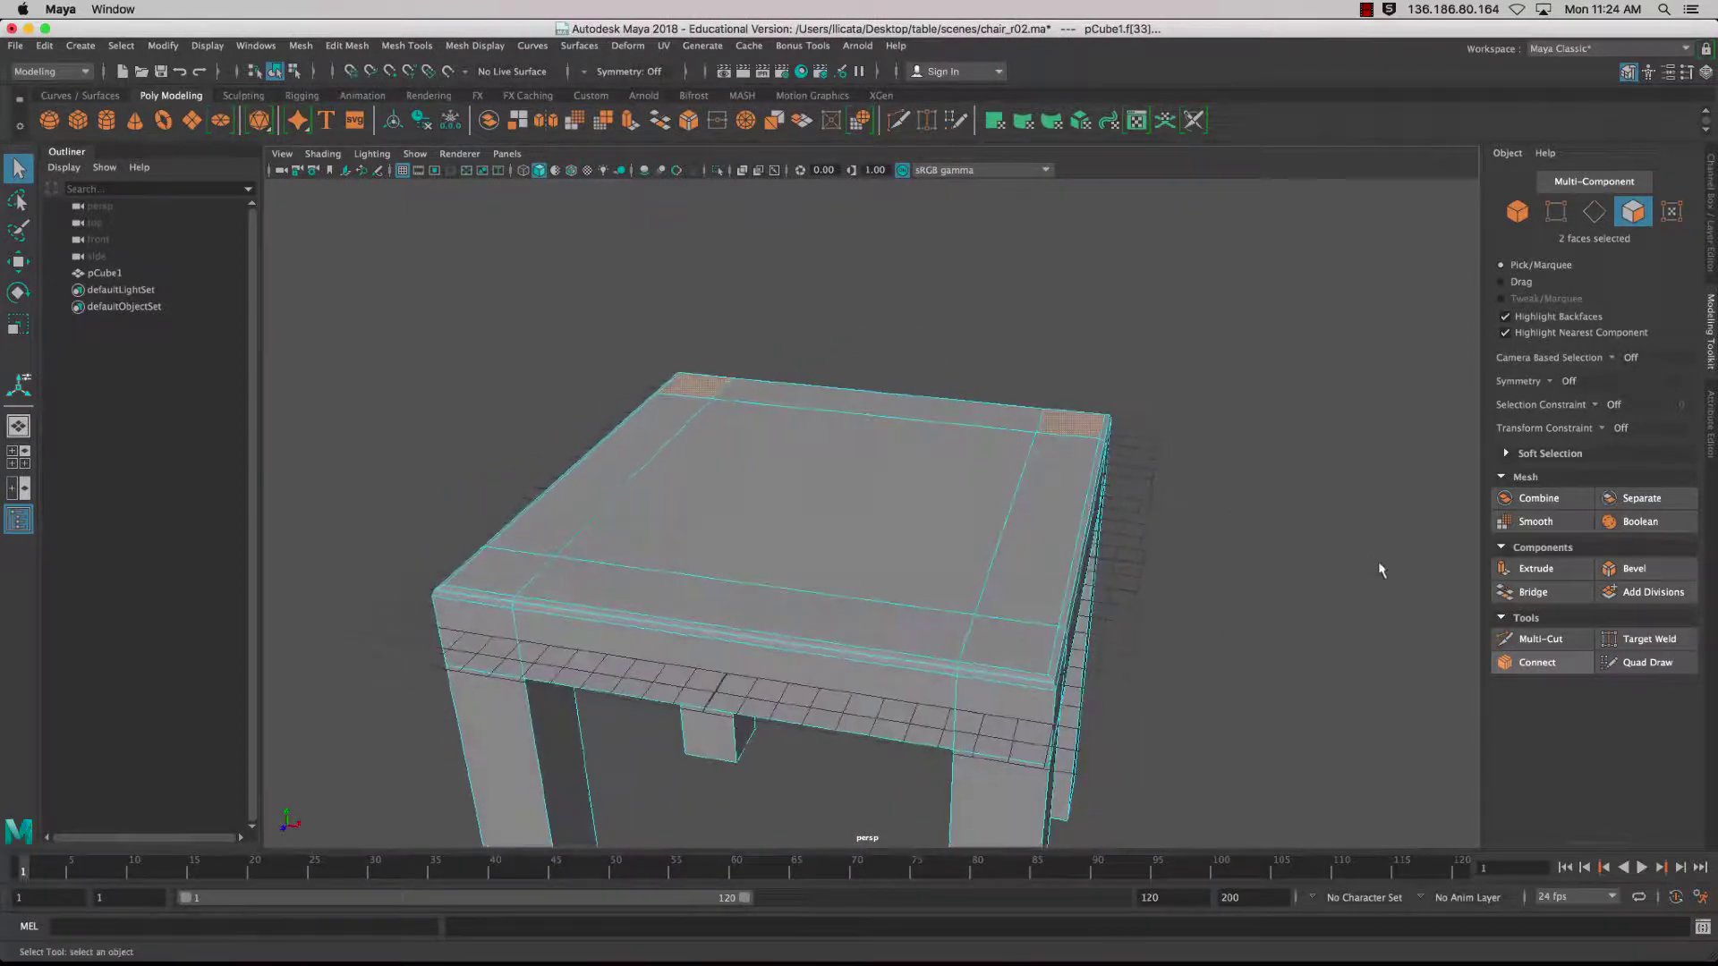
- Extrude the two rear corner faces upward to form the lower part of the backrest posts
key(ctrl+e)
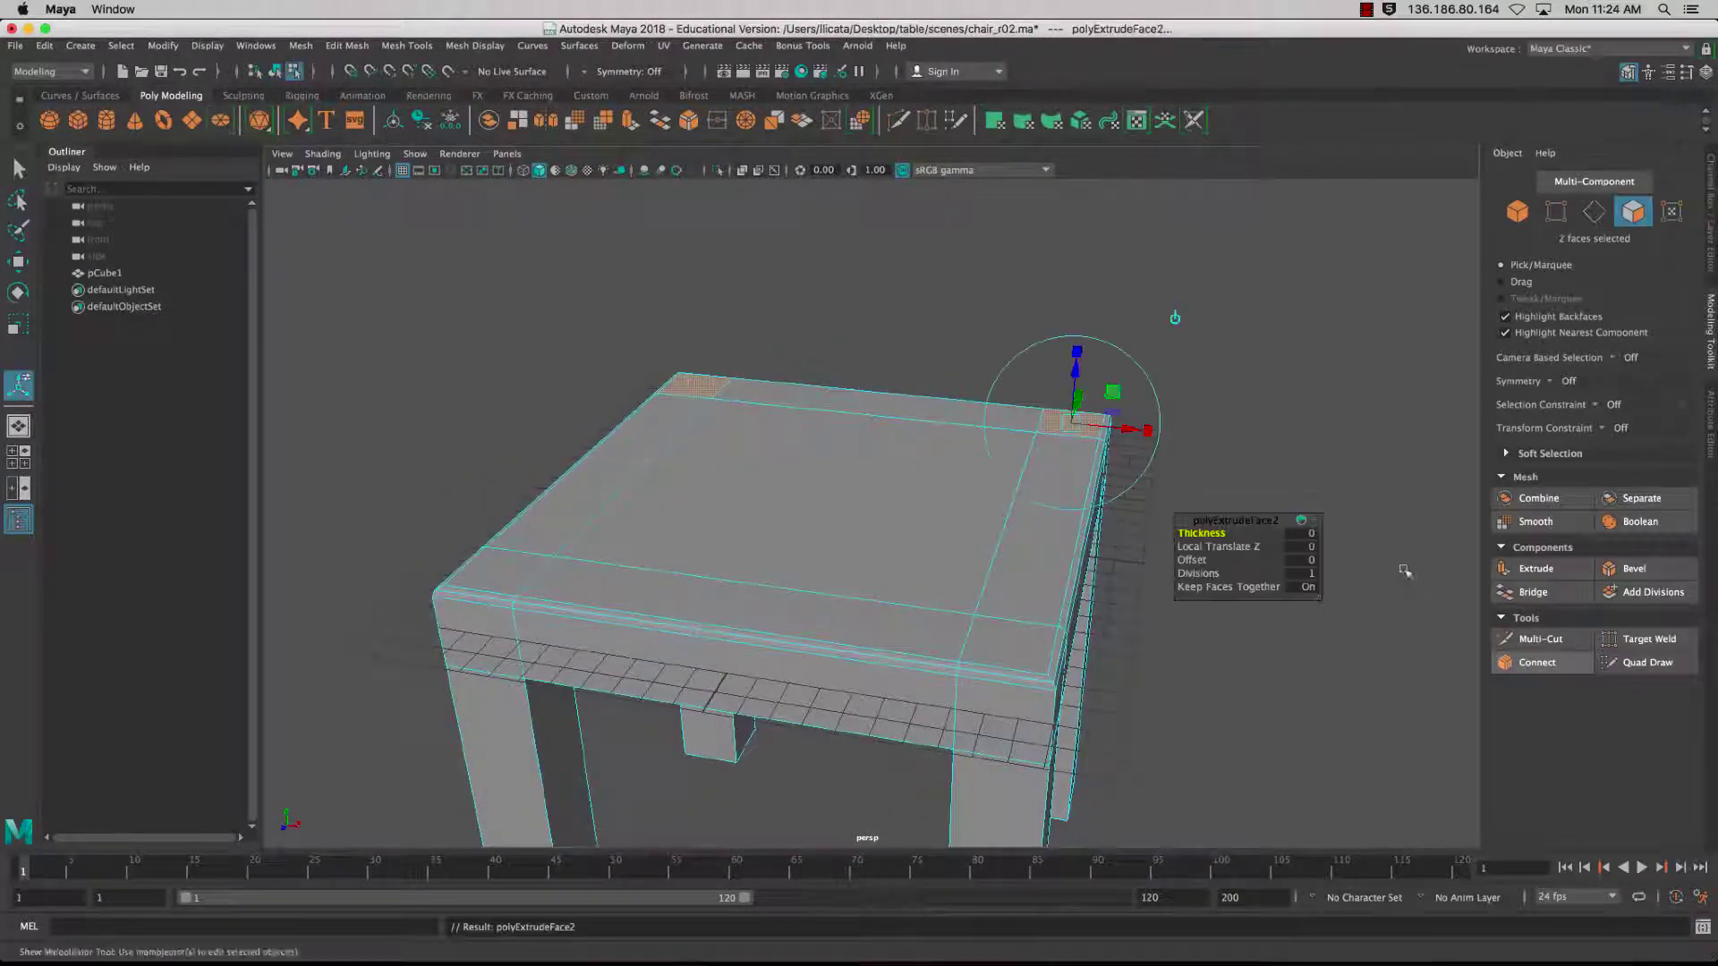
scroll(1214, 702, up, 3)
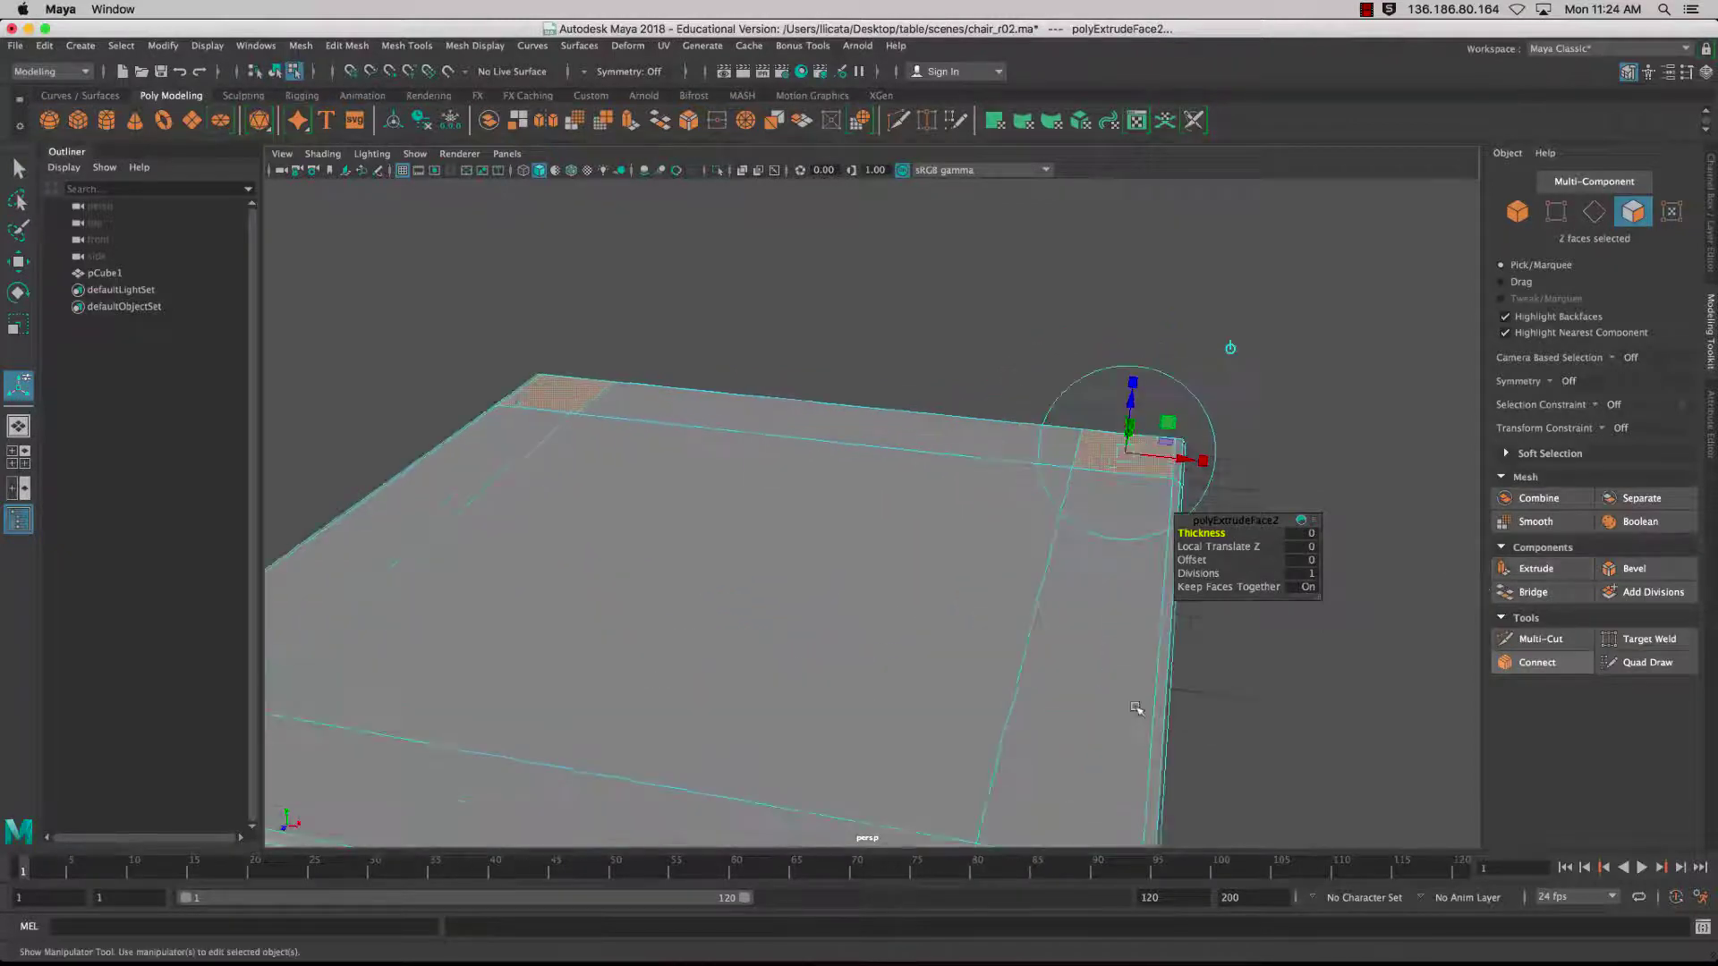
alt+drag(1140, 709, 1032, 668)
scroll(1025, 678, up, 3)
scroll(1026, 677, down, 15)
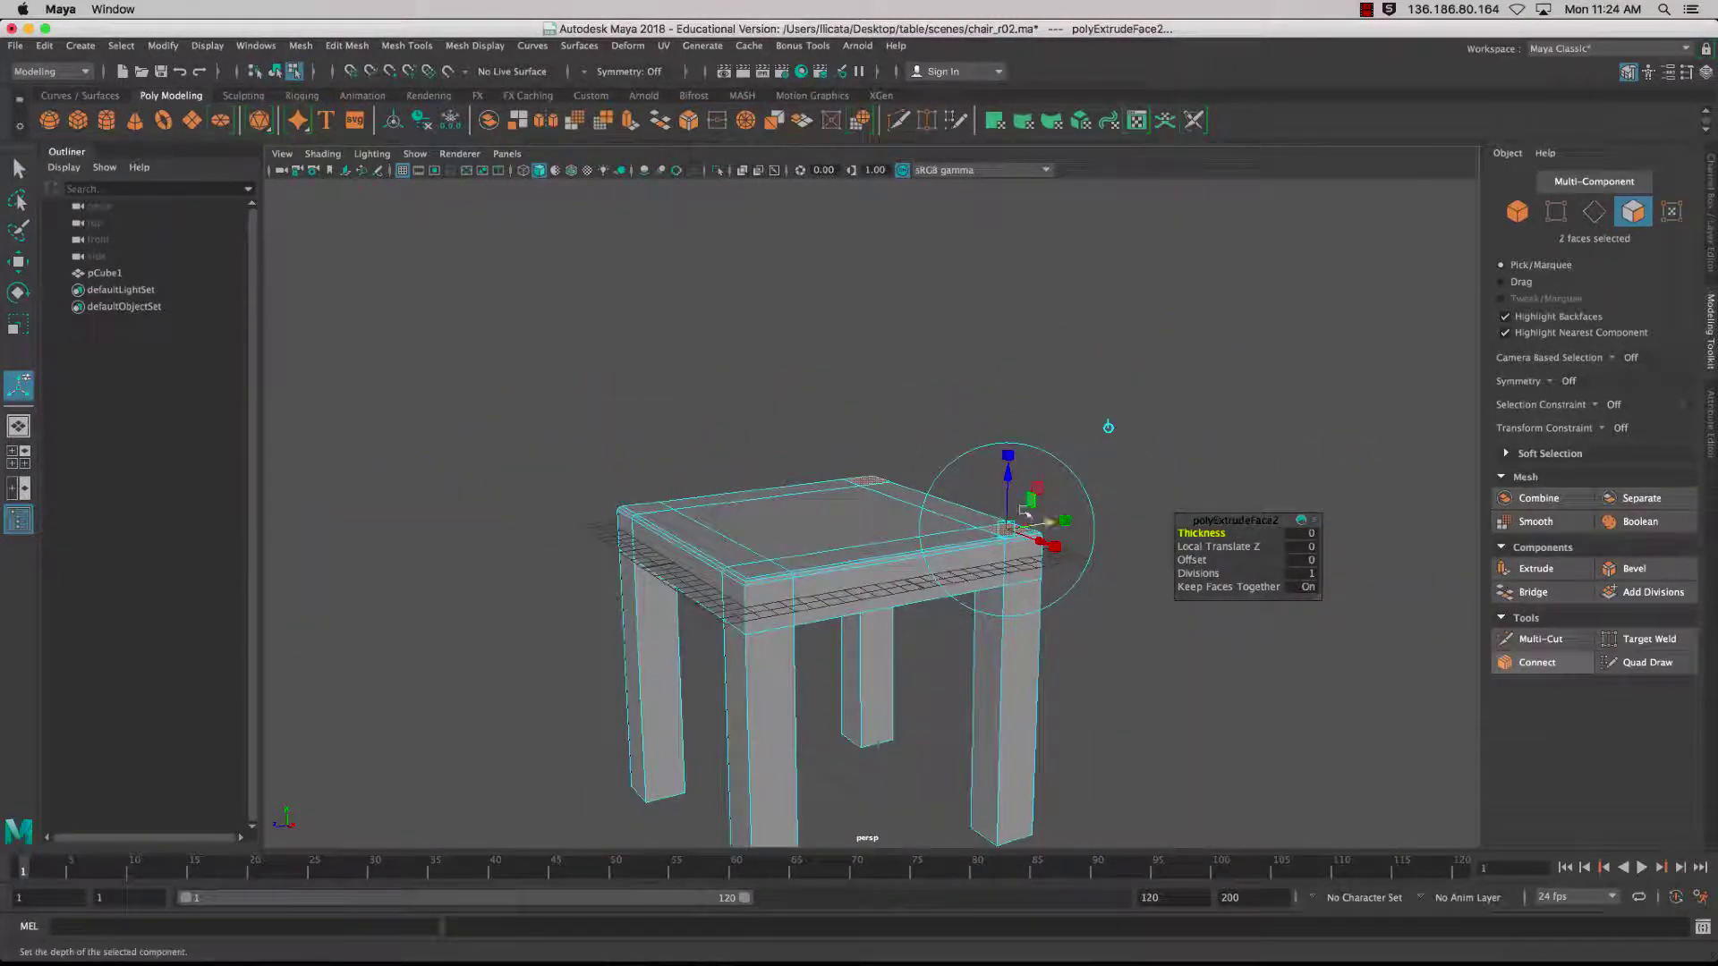
drag(1013, 466, 1004, 292)
alt+drag(1022, 426, 1127, 605)
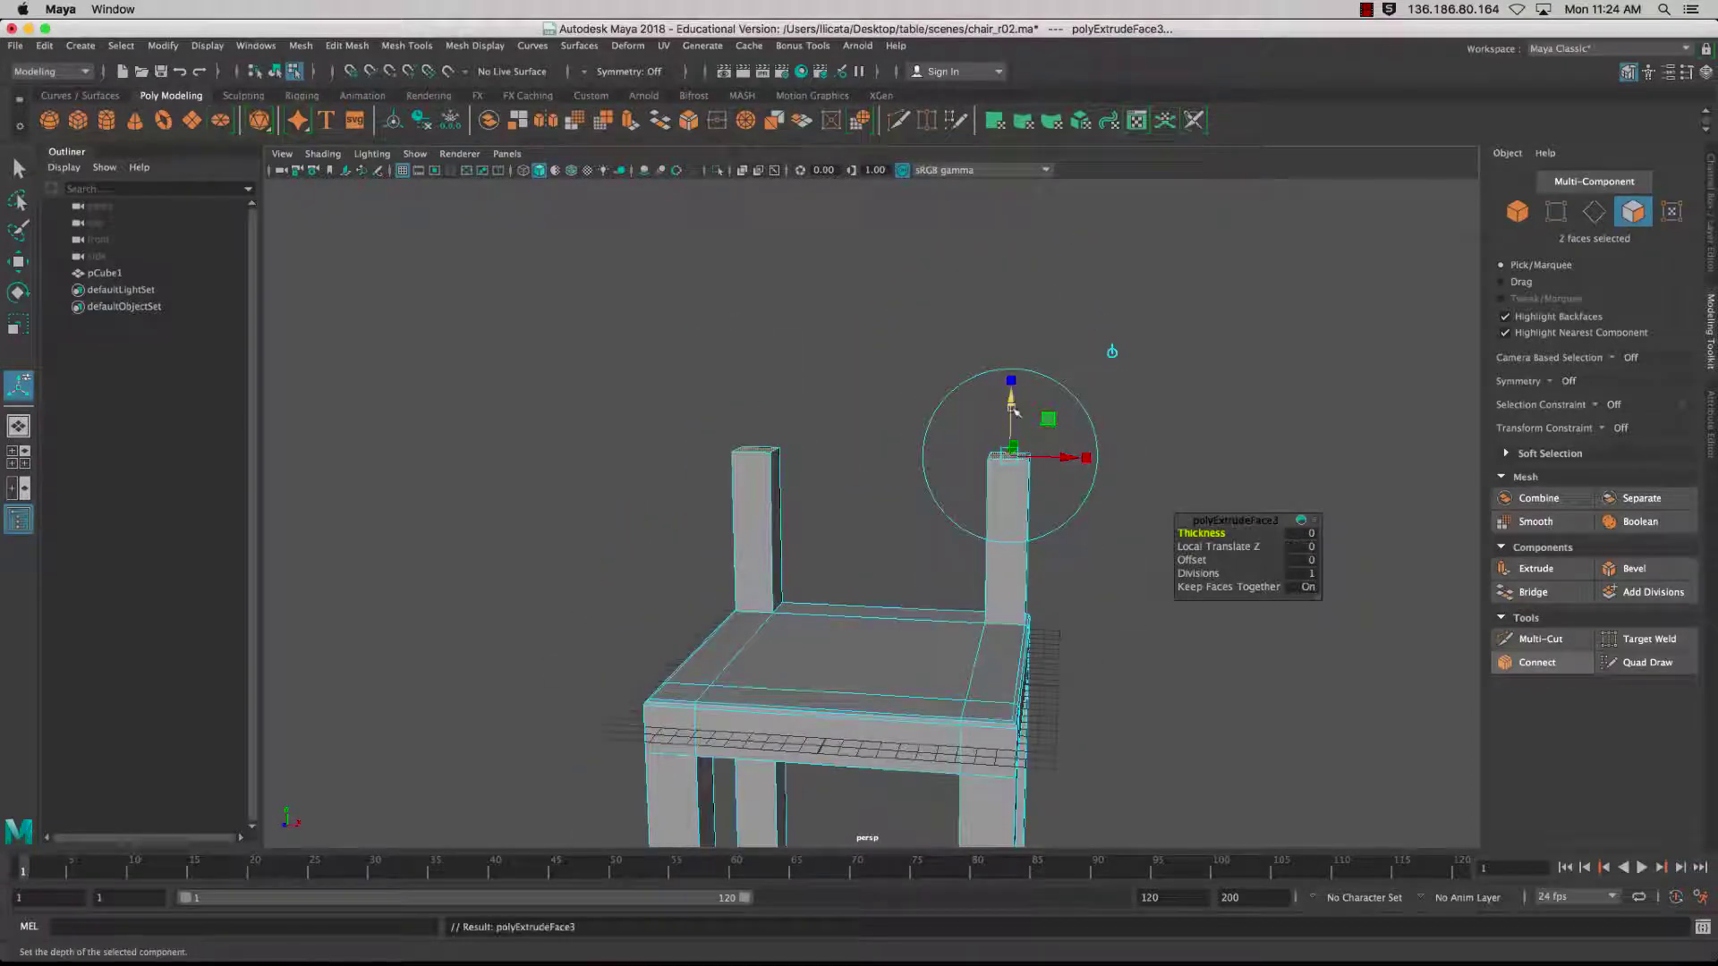
- Extrude the post tops upward four more times in alternating short and longer segments, the last by 4.022, and deselect
drag(1014, 409, 1013, 237)
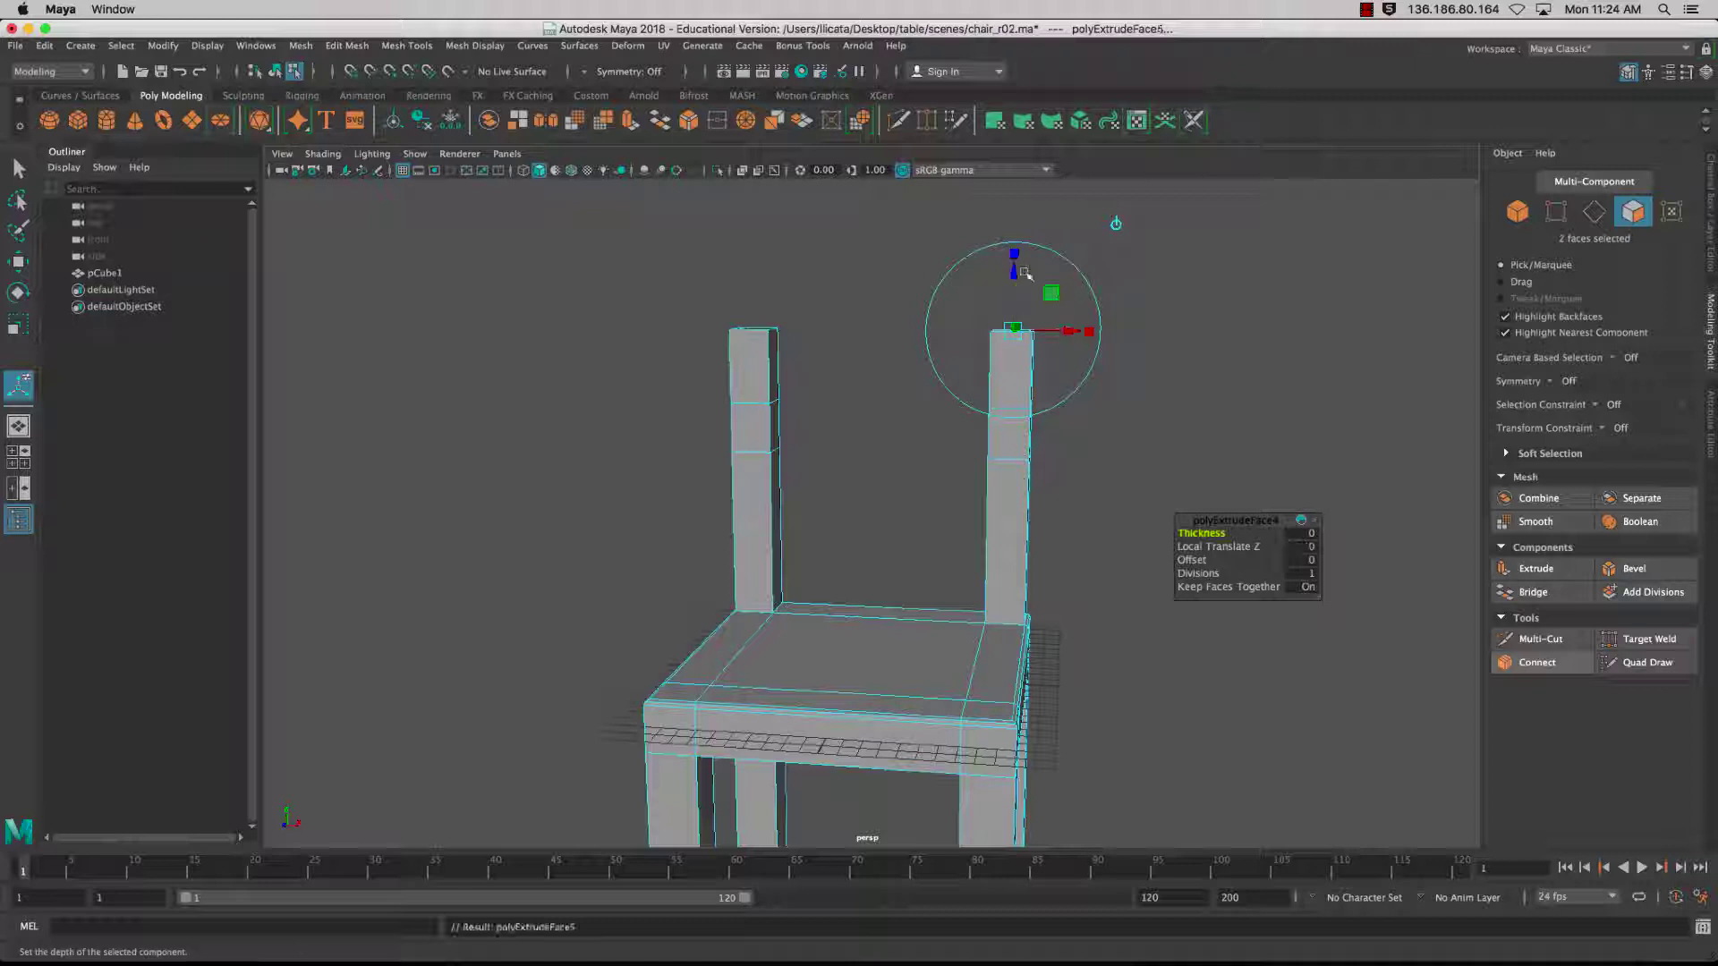
drag(1025, 273, 1017, 198)
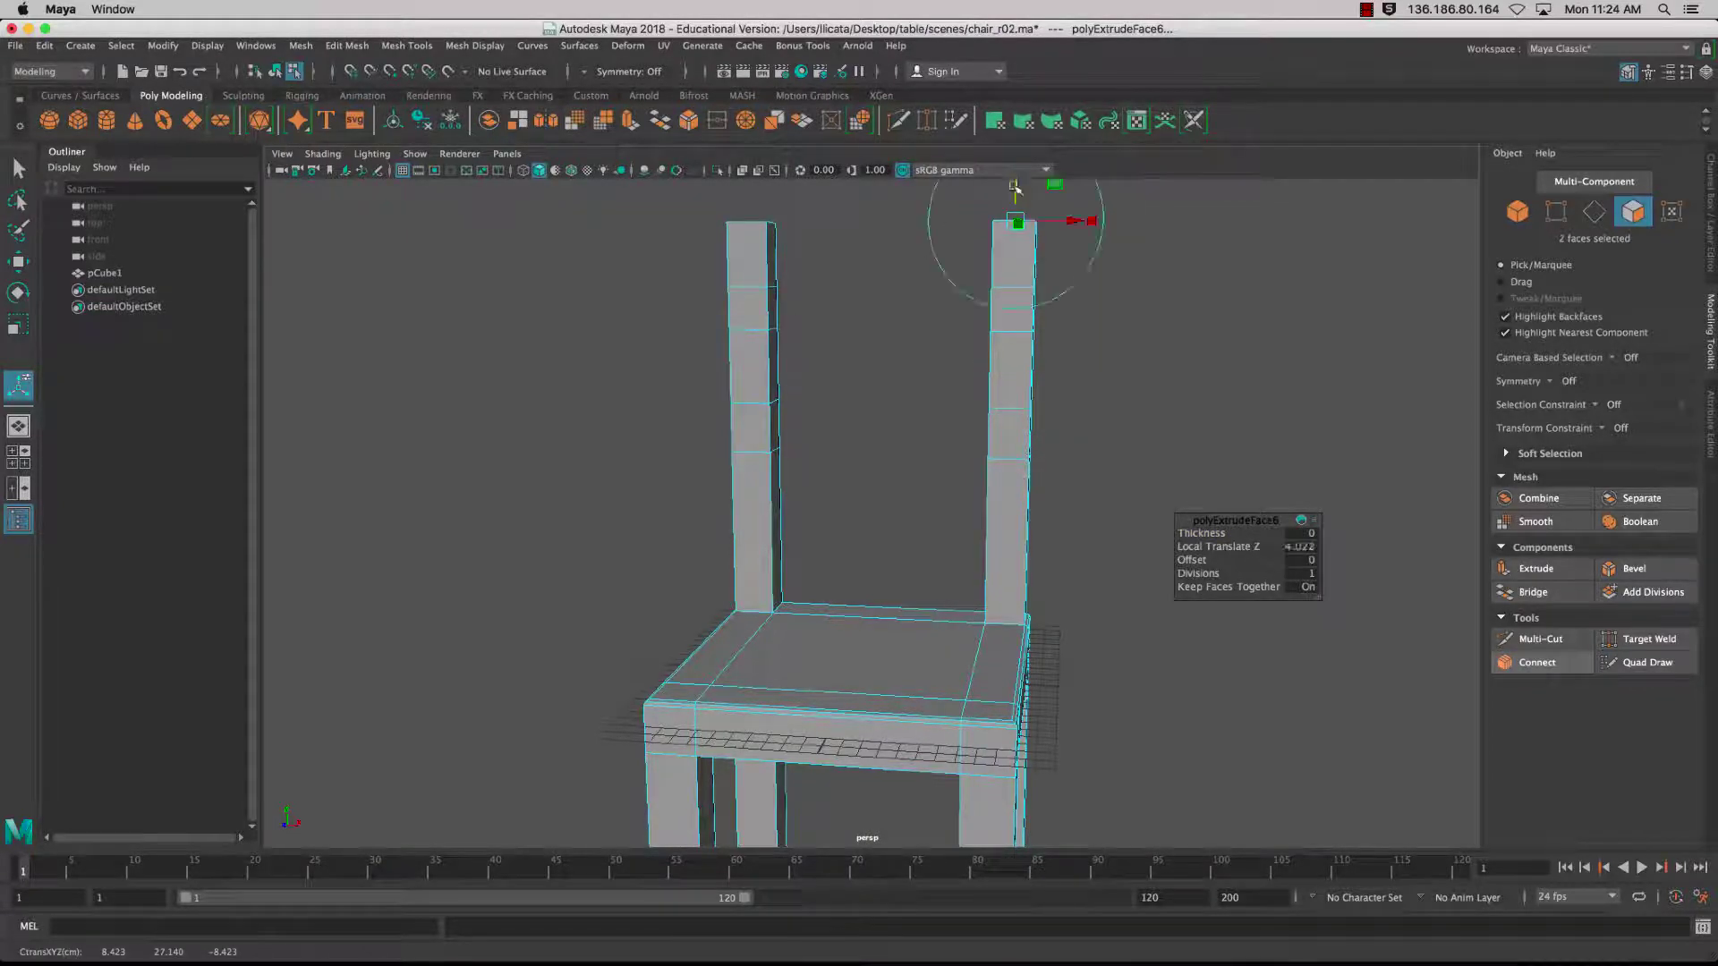
mouse_move(1135, 351)
alt+mouse_down()
mouse_move(1068, 363)
mouse_move(1118, 367)
alt+mouse_up()
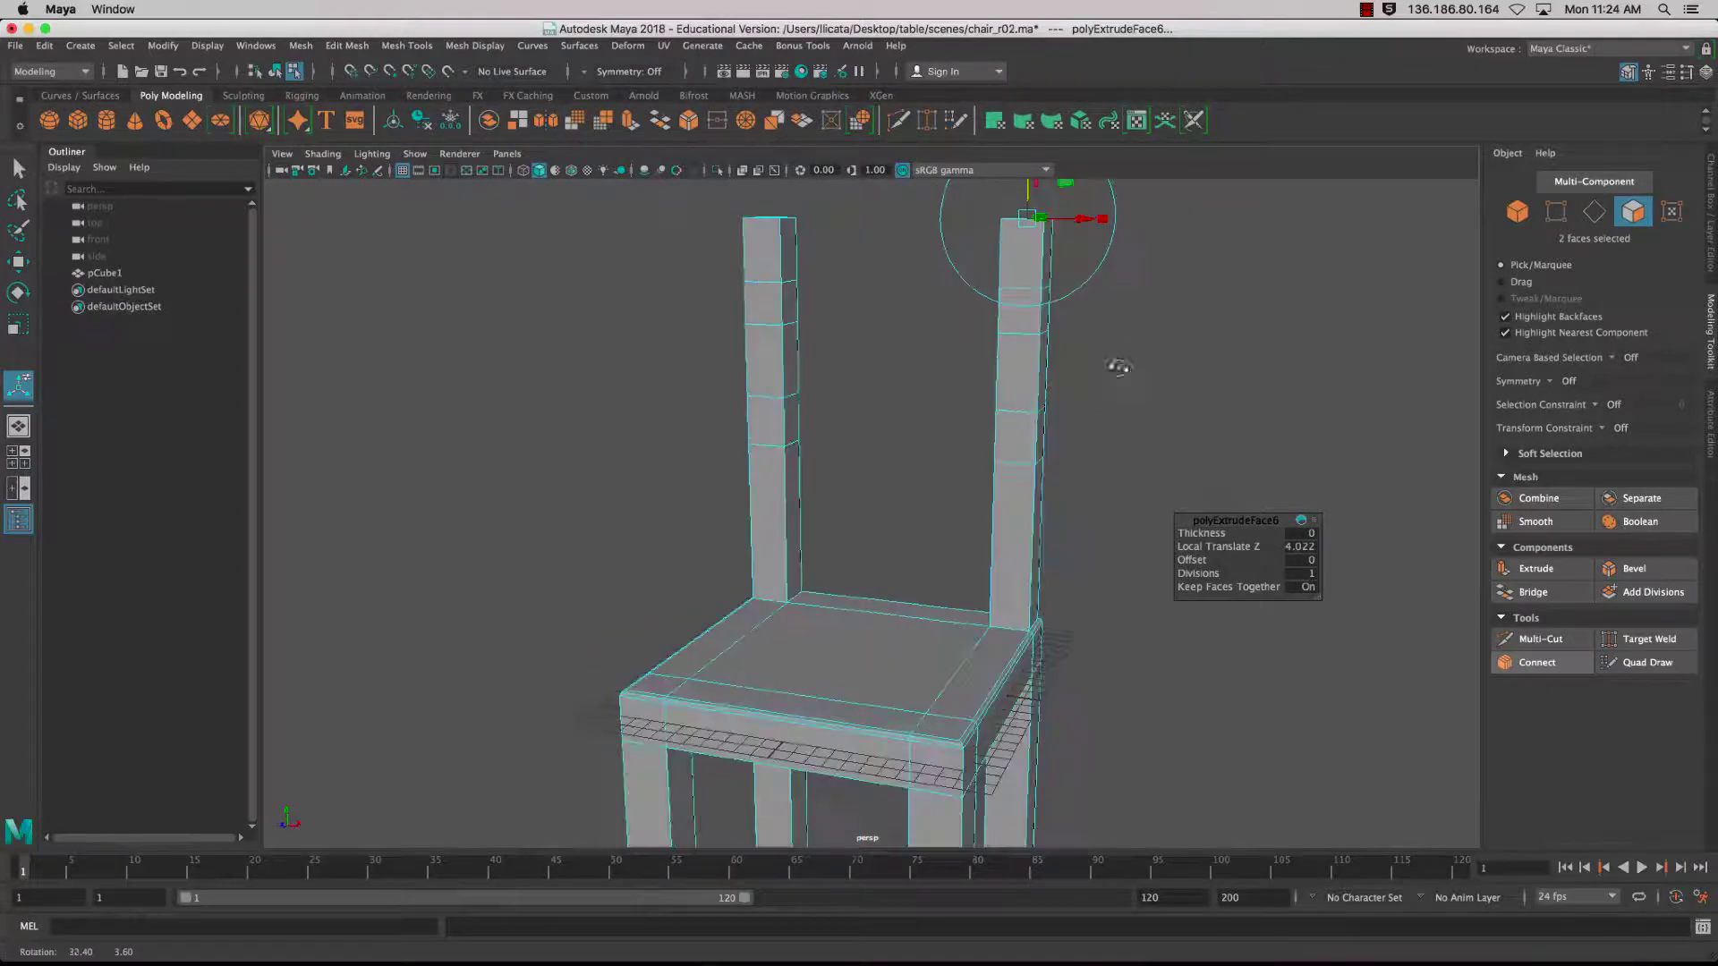
click(834, 392)
- Select the four inward-facing faces on the two short segments of both backrest posts
scroll(890, 429, down, 5)
alt+drag(890, 429, 1047, 430)
scroll(984, 476, down, 2)
scroll(983, 477, up, 4)
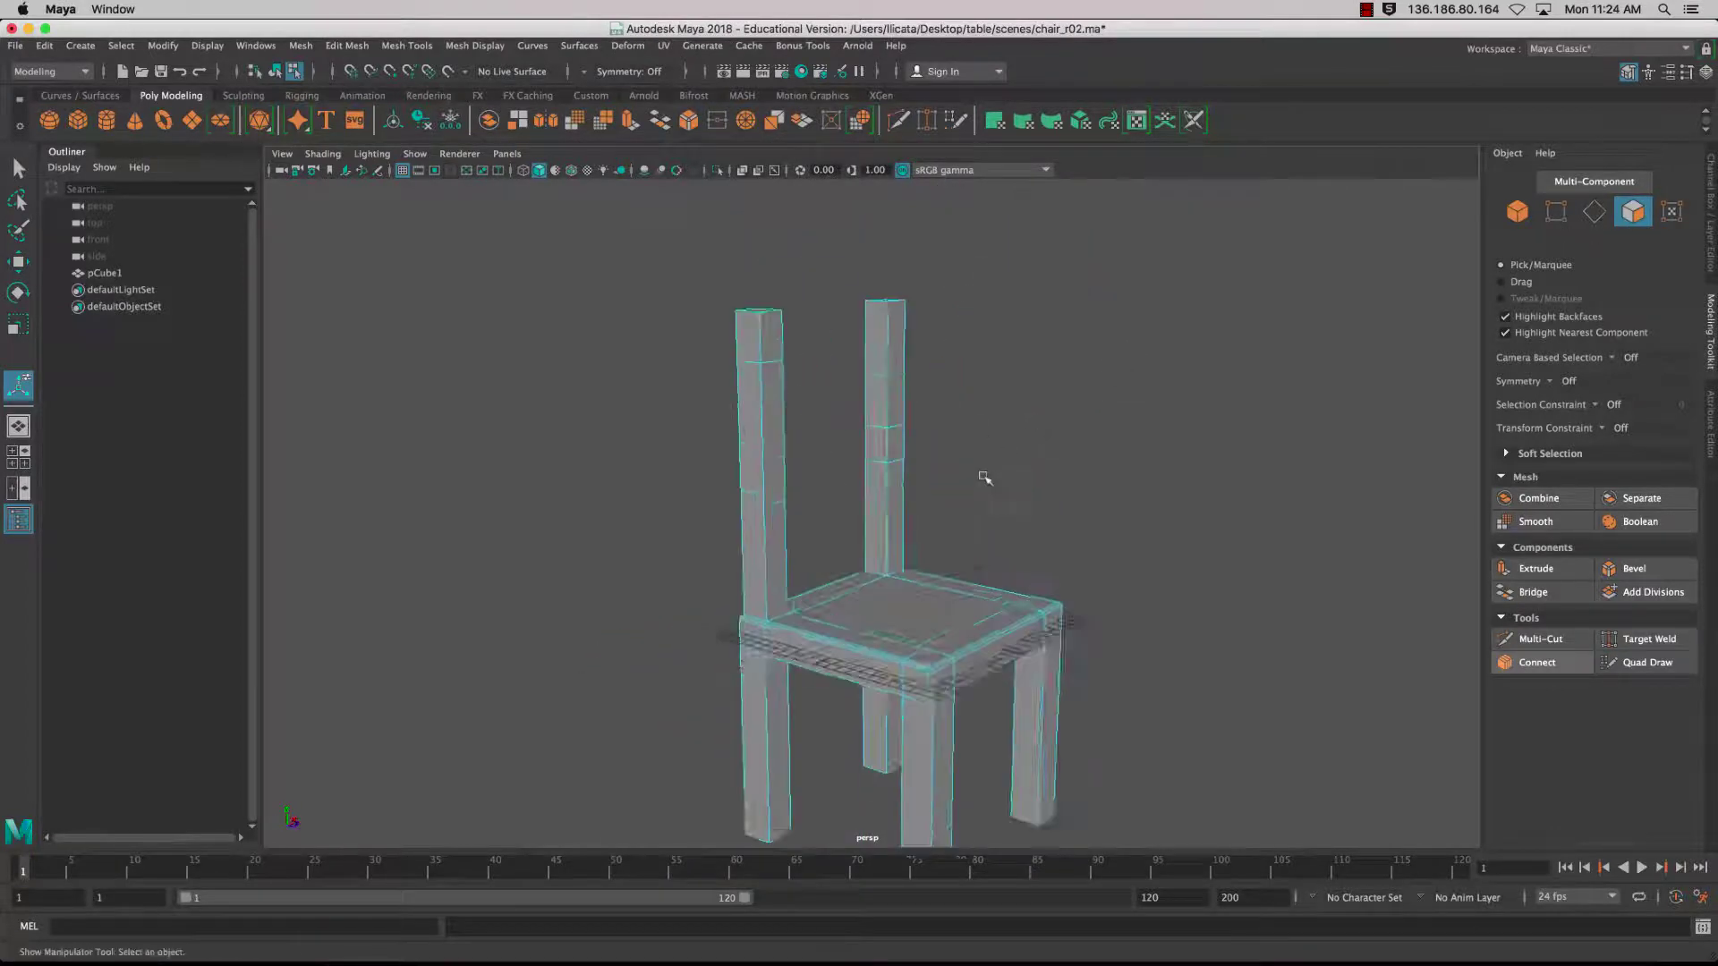
scroll(985, 457, up, 6)
right_drag(914, 462, 922, 507)
click(932, 344)
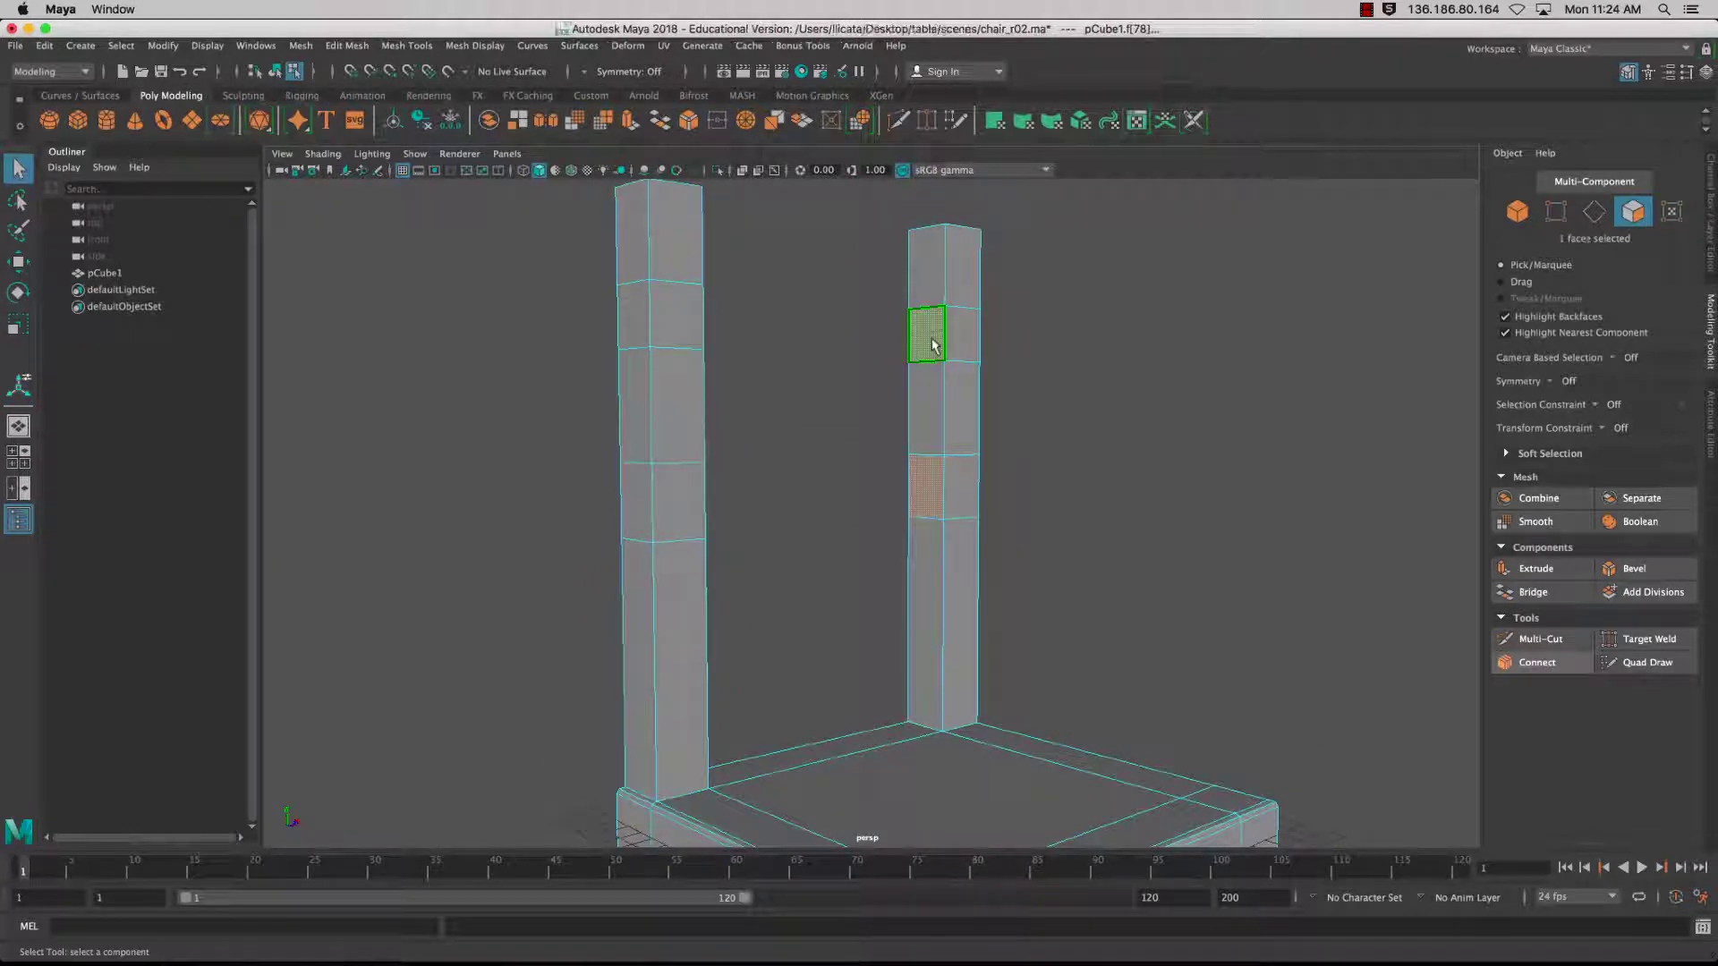
alt+drag(881, 404, 716, 401)
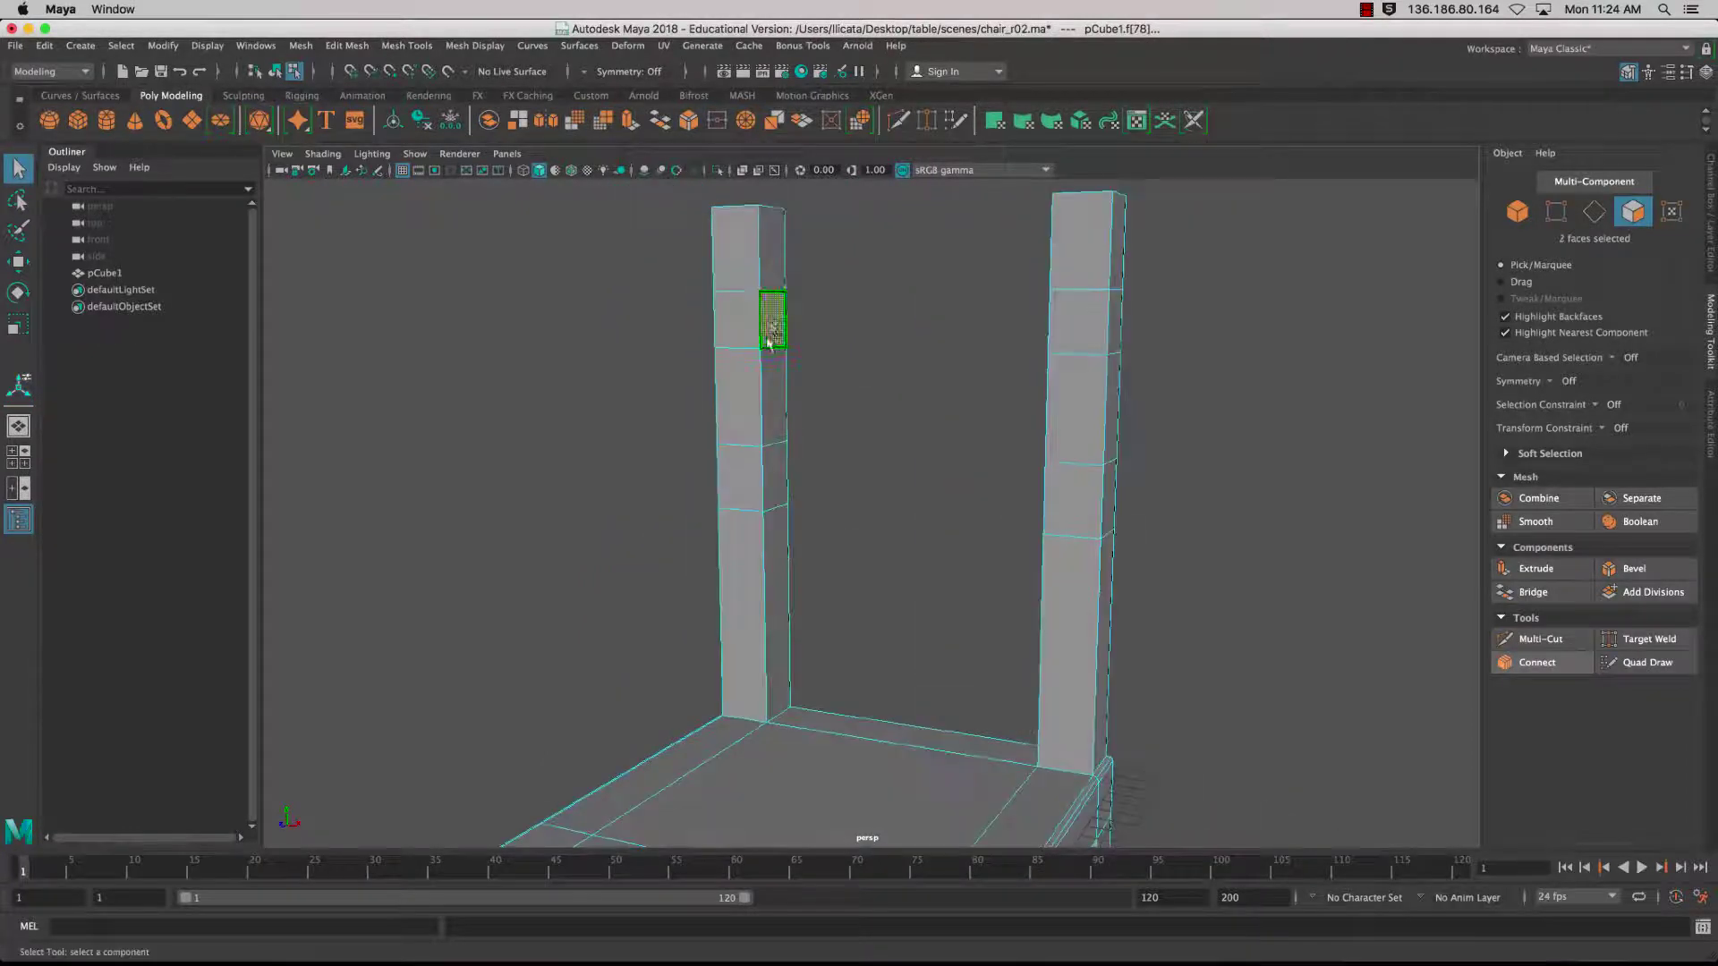
shift+click(784, 474)
- Extrude the four inner post faces and scale them down into smaller inset faces, and deselect
click(1522, 570)
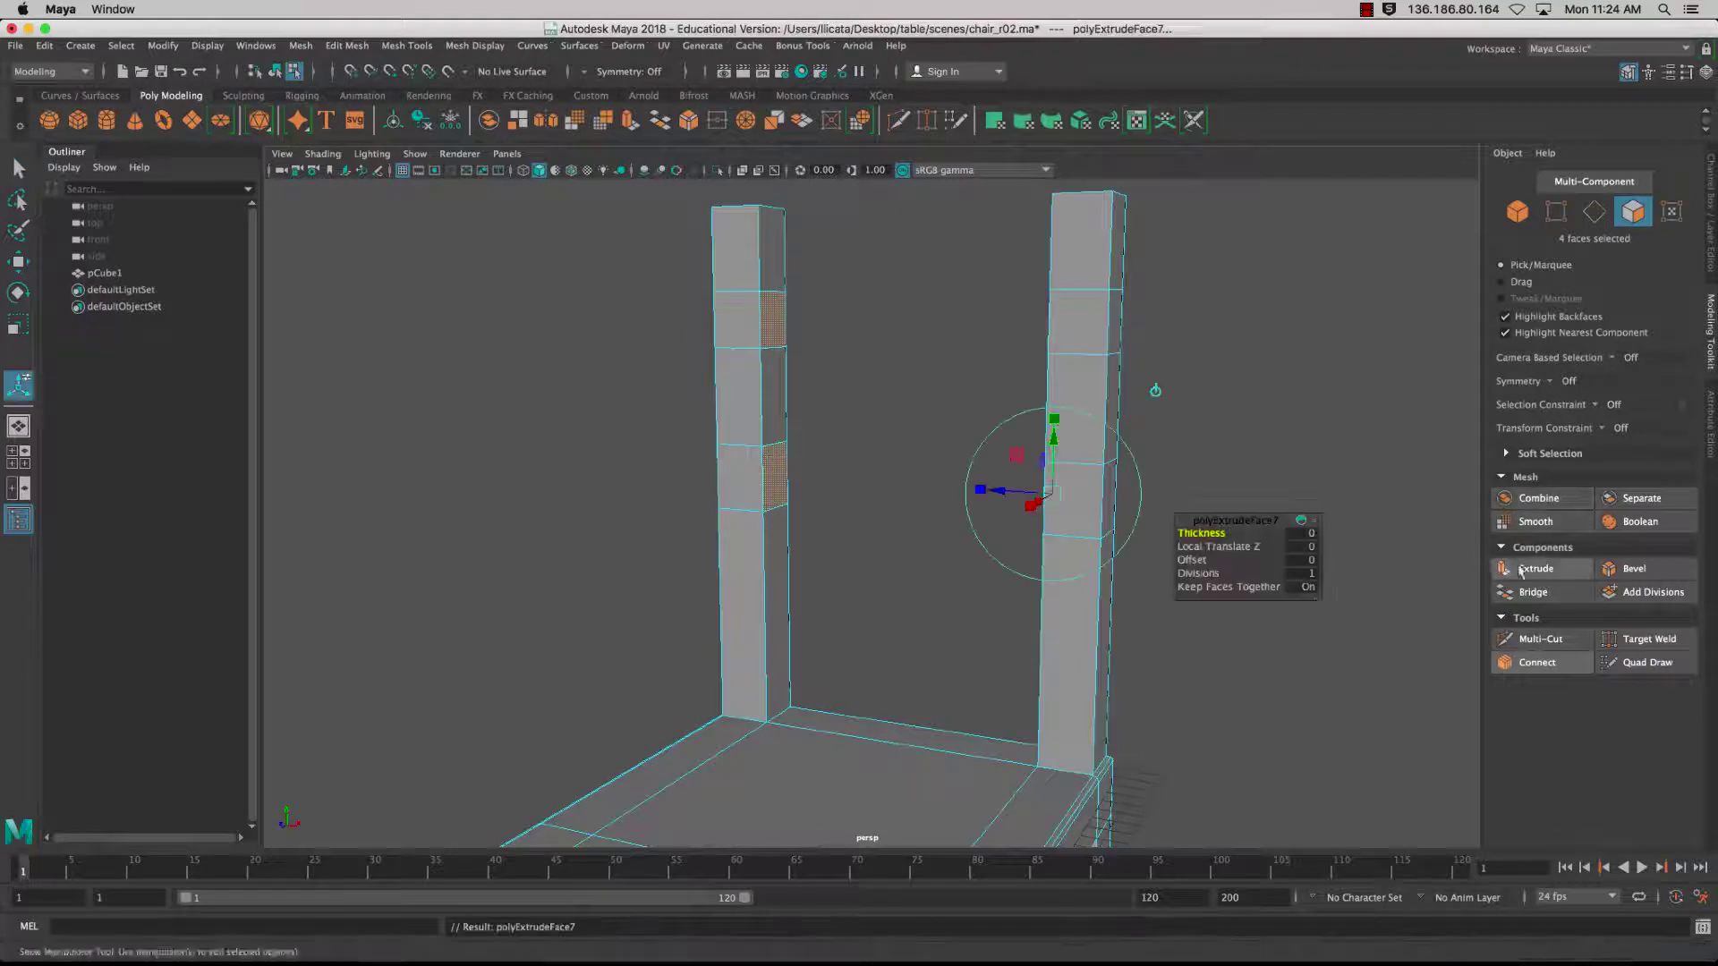
alt+drag(1097, 528, 974, 408)
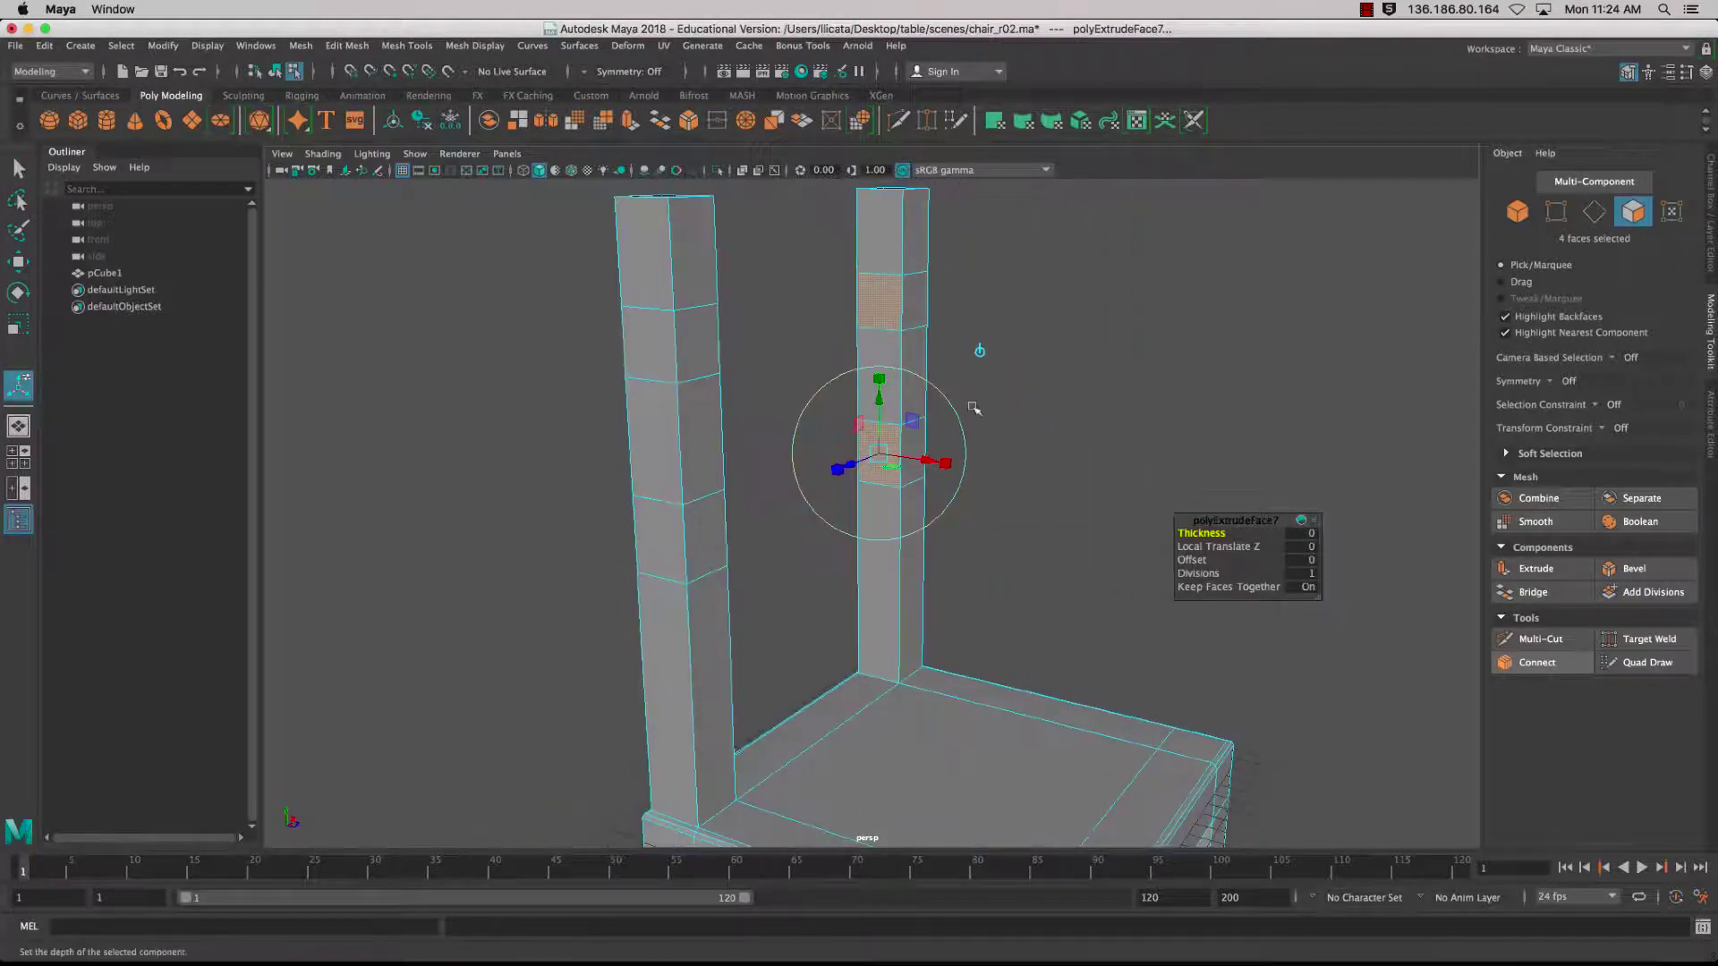
click(886, 386)
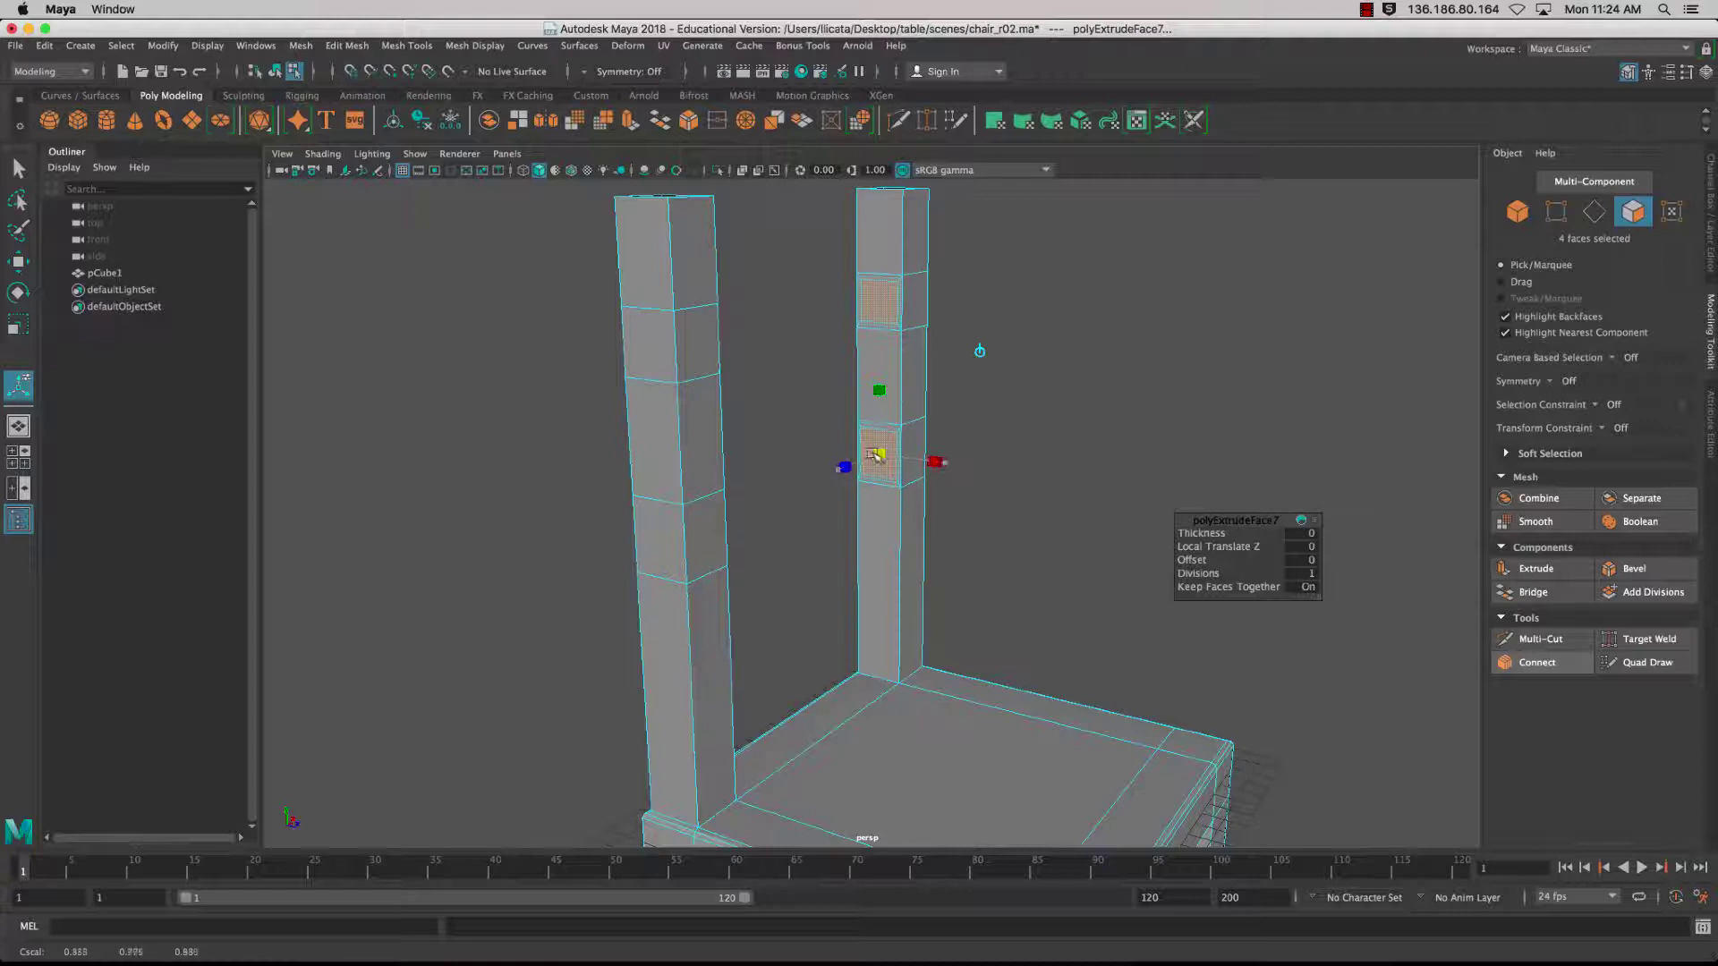
alt+drag(868, 456, 1074, 452)
click(899, 486)
- Bridge the two lower inset faces between the posts to create the lower backrest rail
scroll(909, 486, down, 5)
scroll(910, 486, up, 6)
right_click(1007, 444)
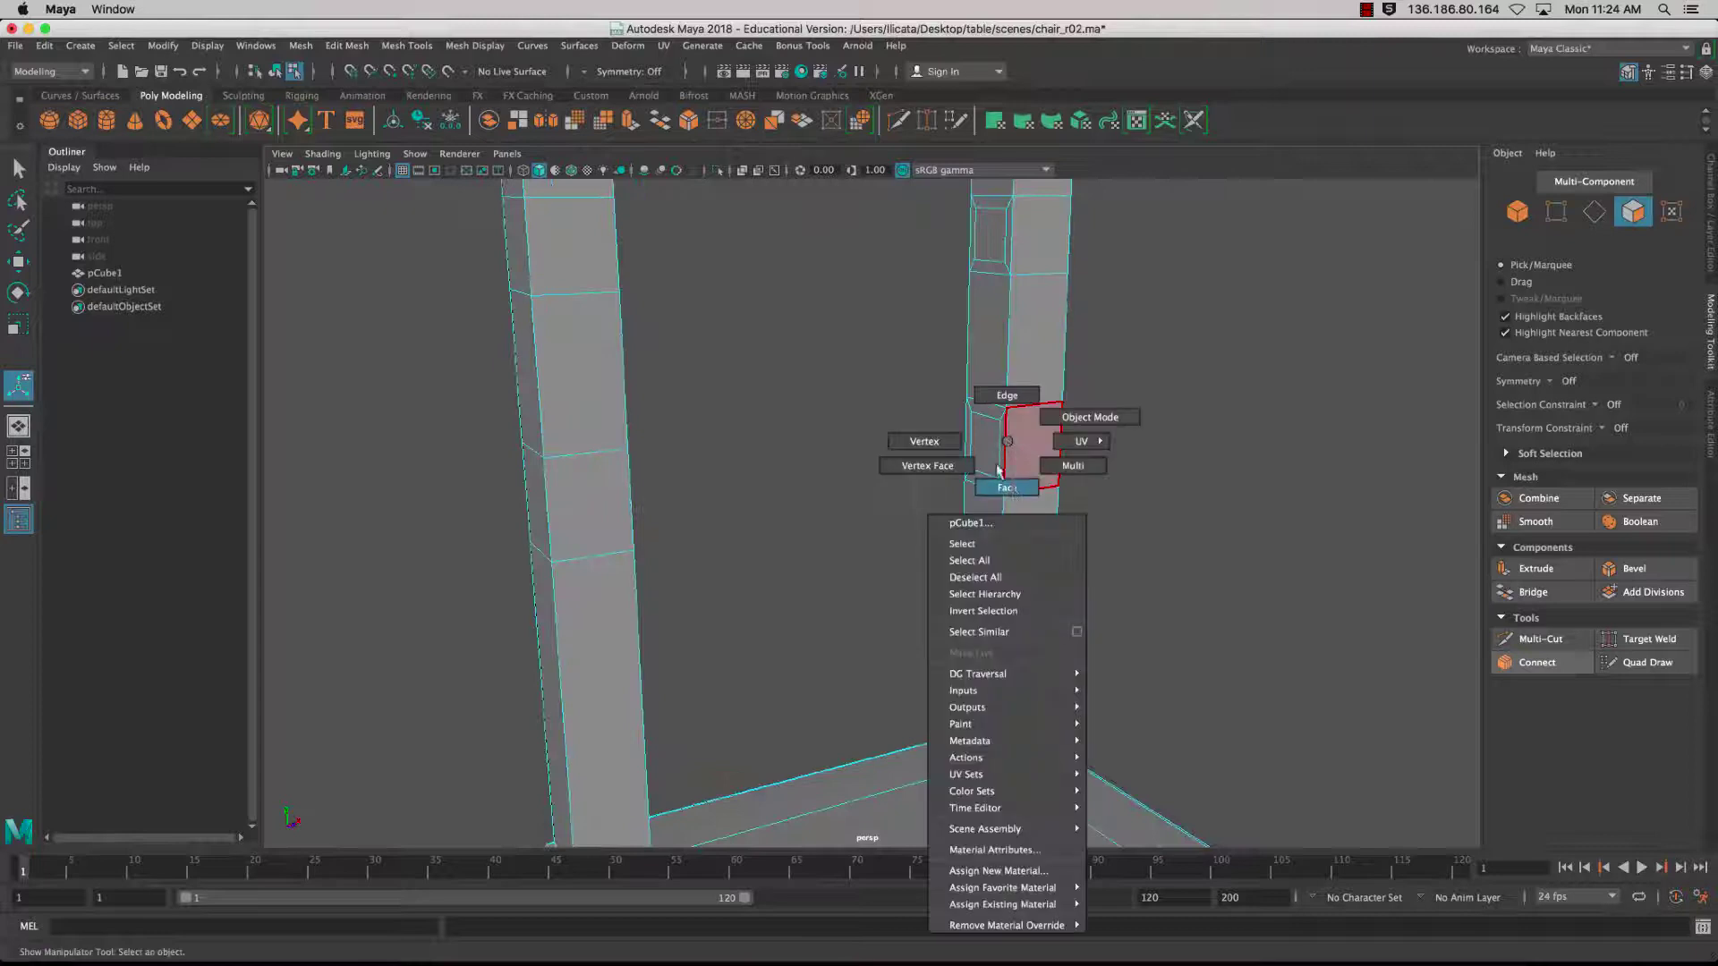
click(1000, 483)
click(988, 452)
alt+drag(1200, 433, 702, 456)
shift+click(694, 454)
alt+drag(877, 490, 983, 491)
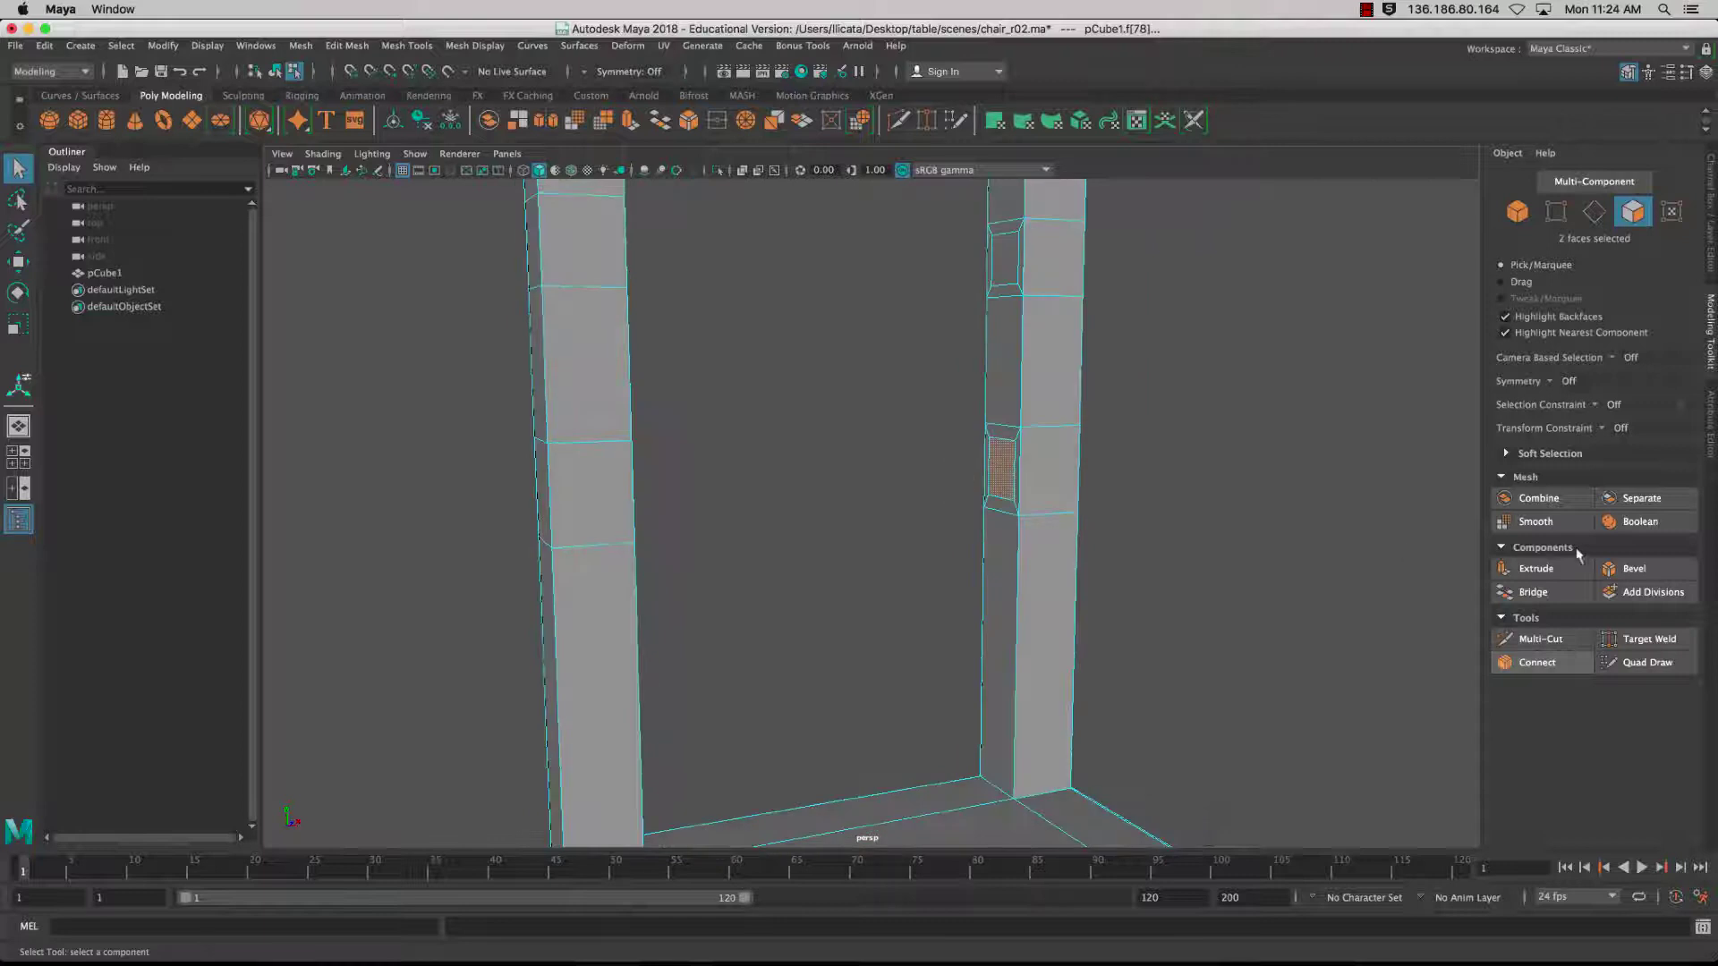
click(1553, 592)
- Bridge the two upper inset faces between the posts to create the upper backrest rail
alt+drag(1092, 680, 873, 671)
click(797, 391)
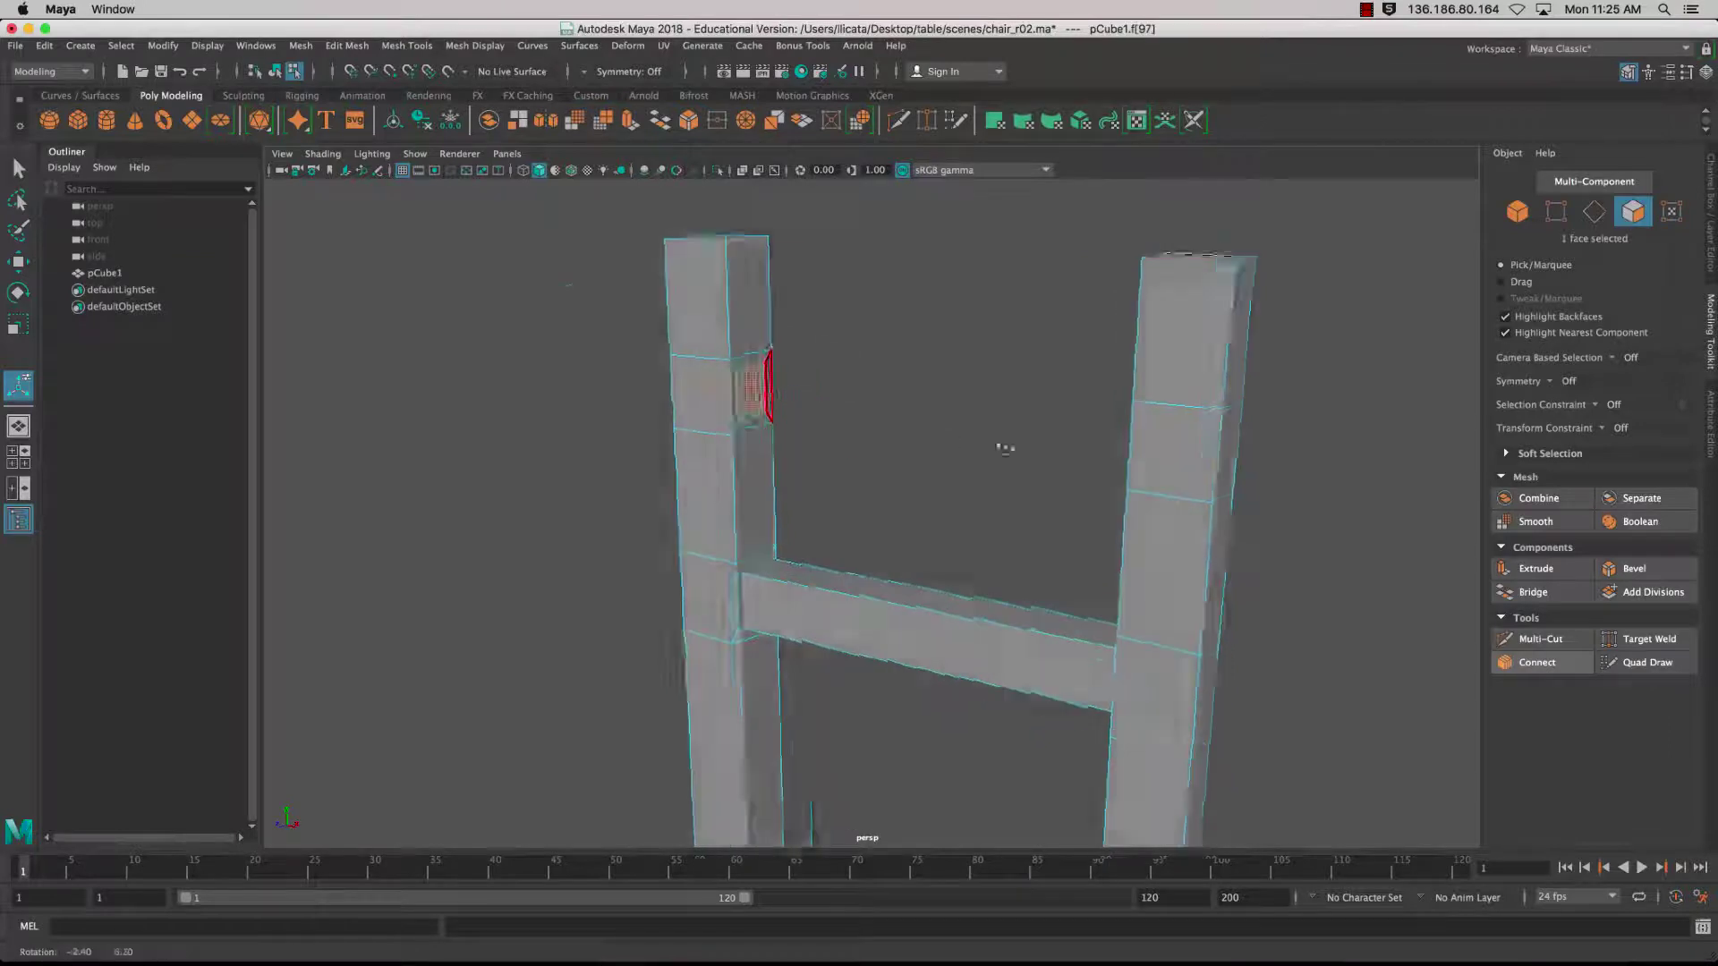
alt+drag(1005, 448, 1200, 415)
shift+click(939, 358)
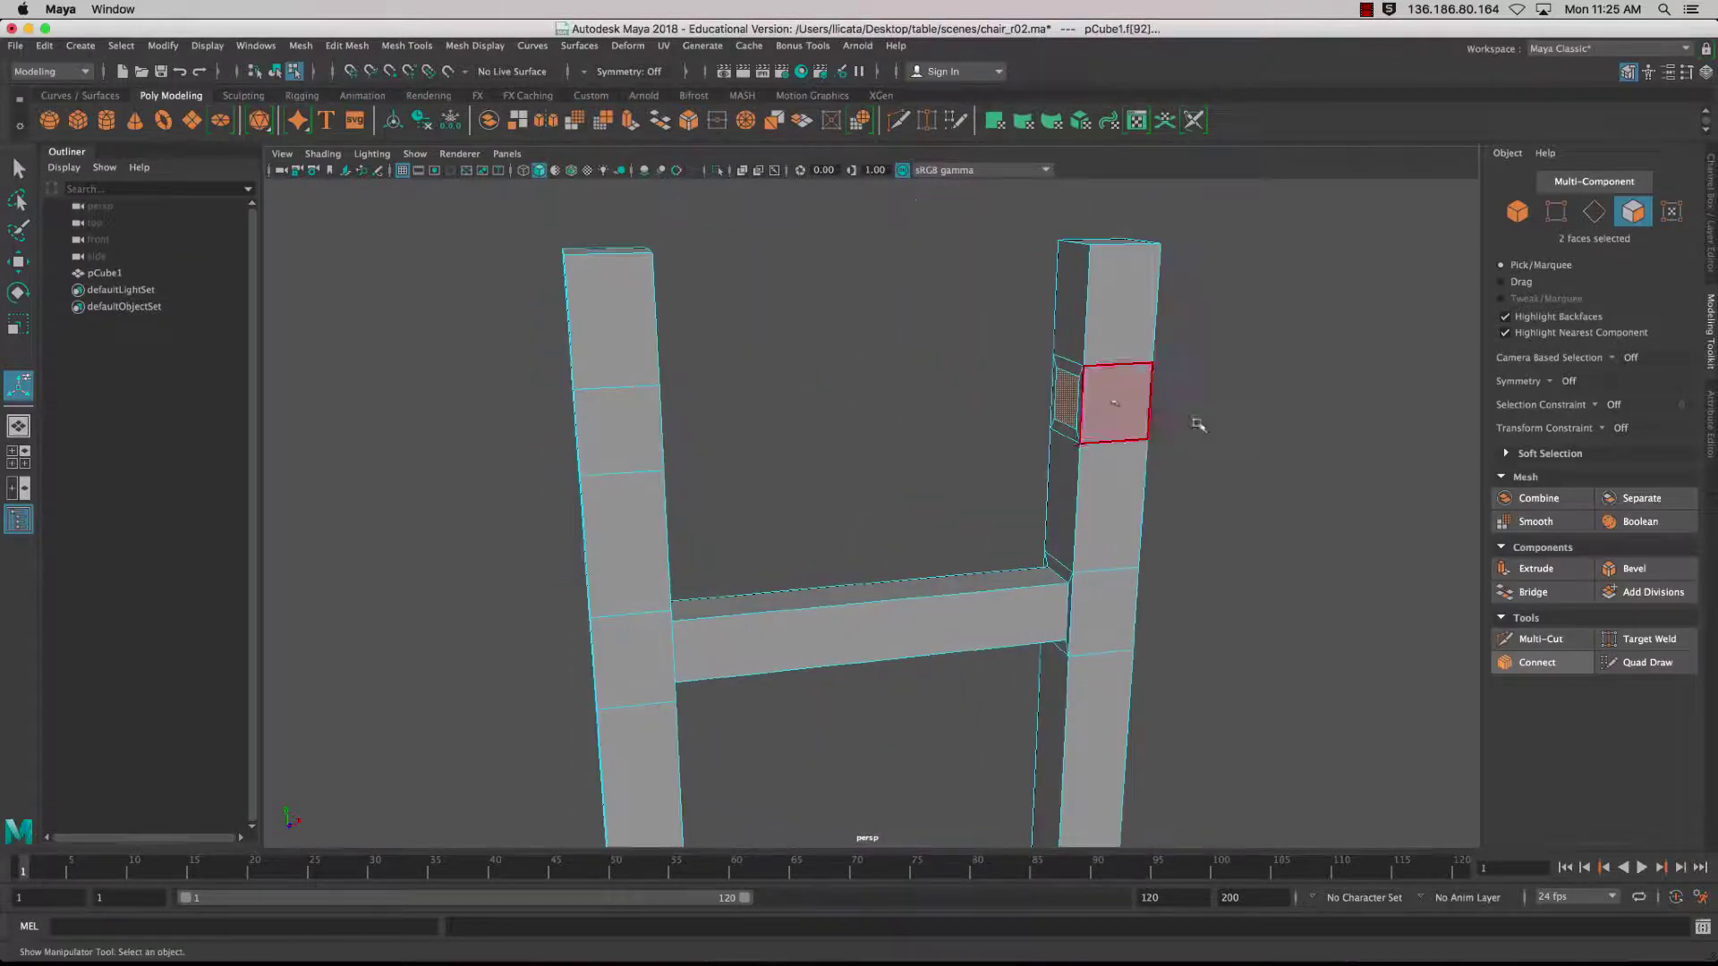
click(1541, 600)
scroll(1031, 522, down, 4)
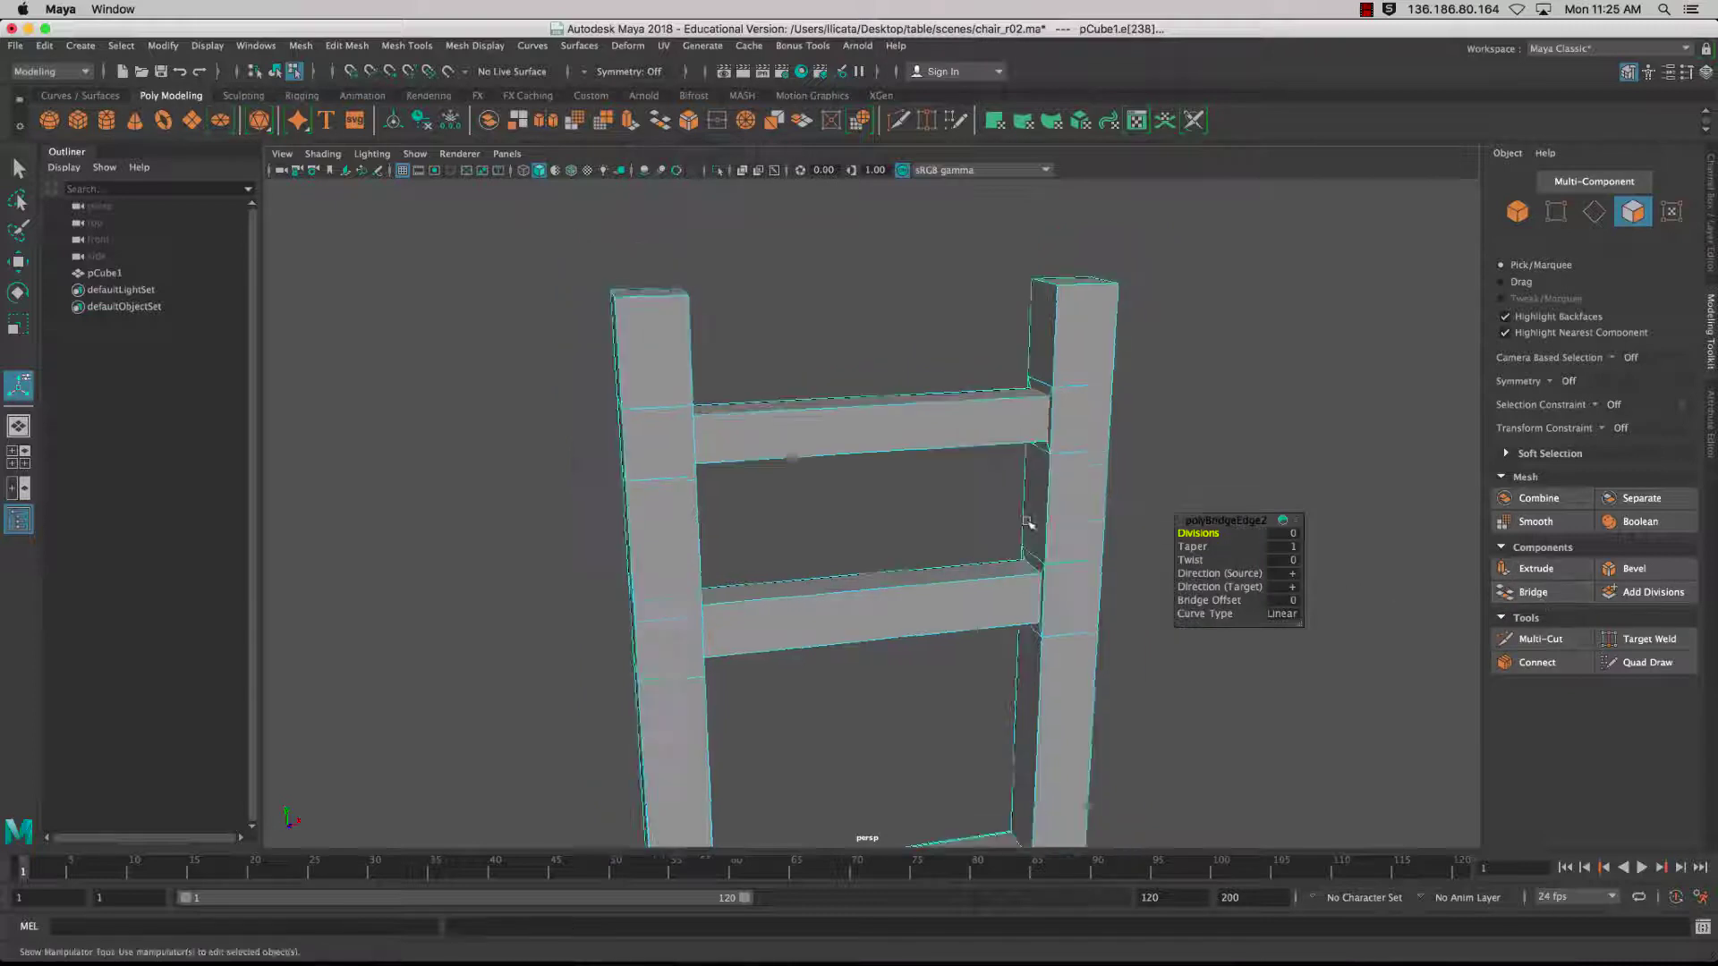
- Set the upper rail's bridge divisions to 5
mouse_move(1032, 522)
alt+mouse_down()
mouse_move(1093, 518)
mouse_move(1029, 525)
alt+mouse_up()
scroll(1024, 528, up, 2)
scroll(1025, 529, up, 2)
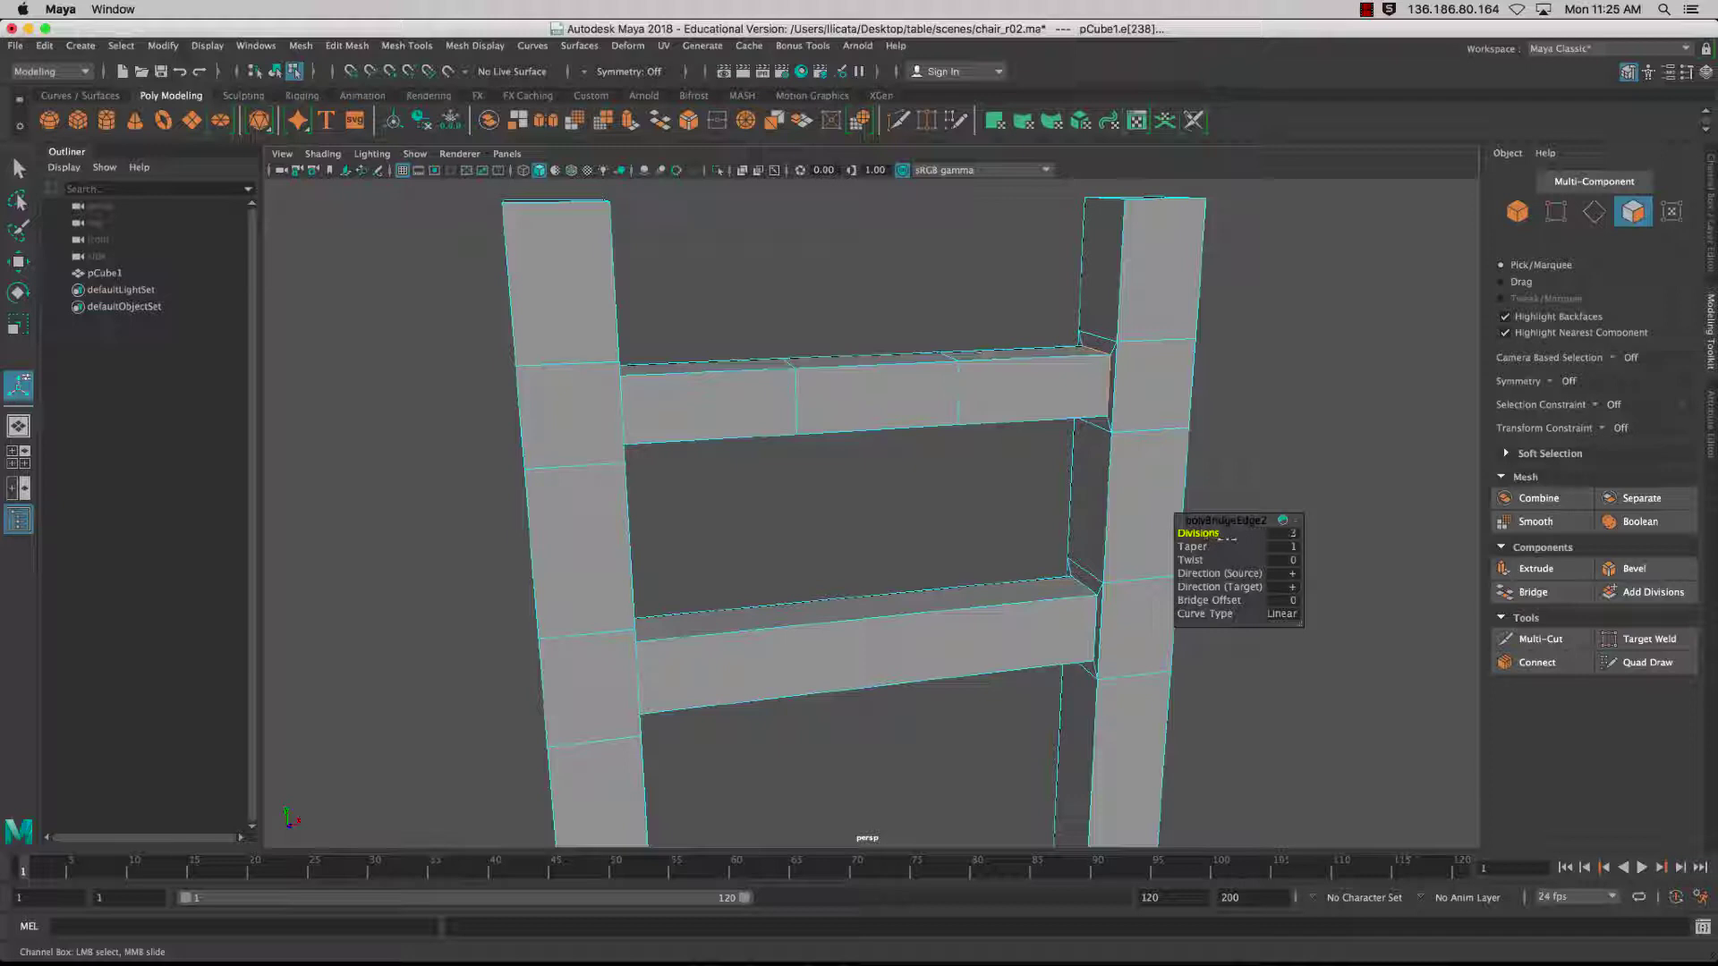
alt+drag(1234, 543, 1155, 487)
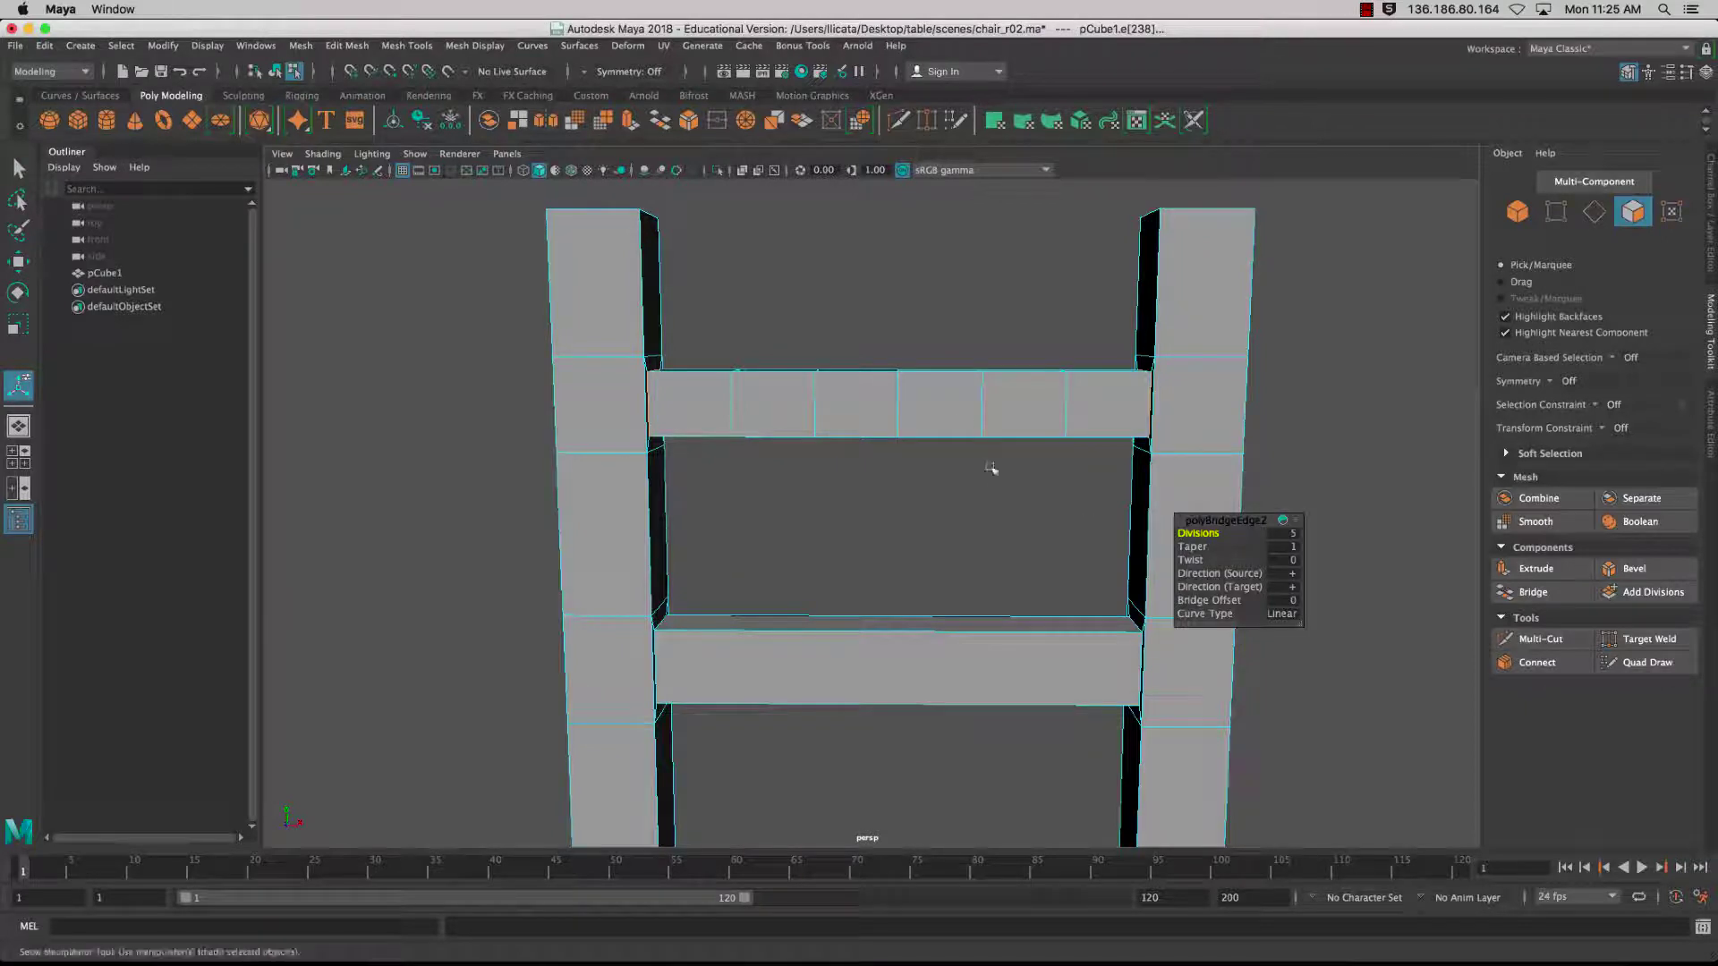
- Select the four middle vertices of the upper rail and raise them with a reduced Soft Select falloff into a gentle arch, and deselect
right_drag(945, 400, 883, 326)
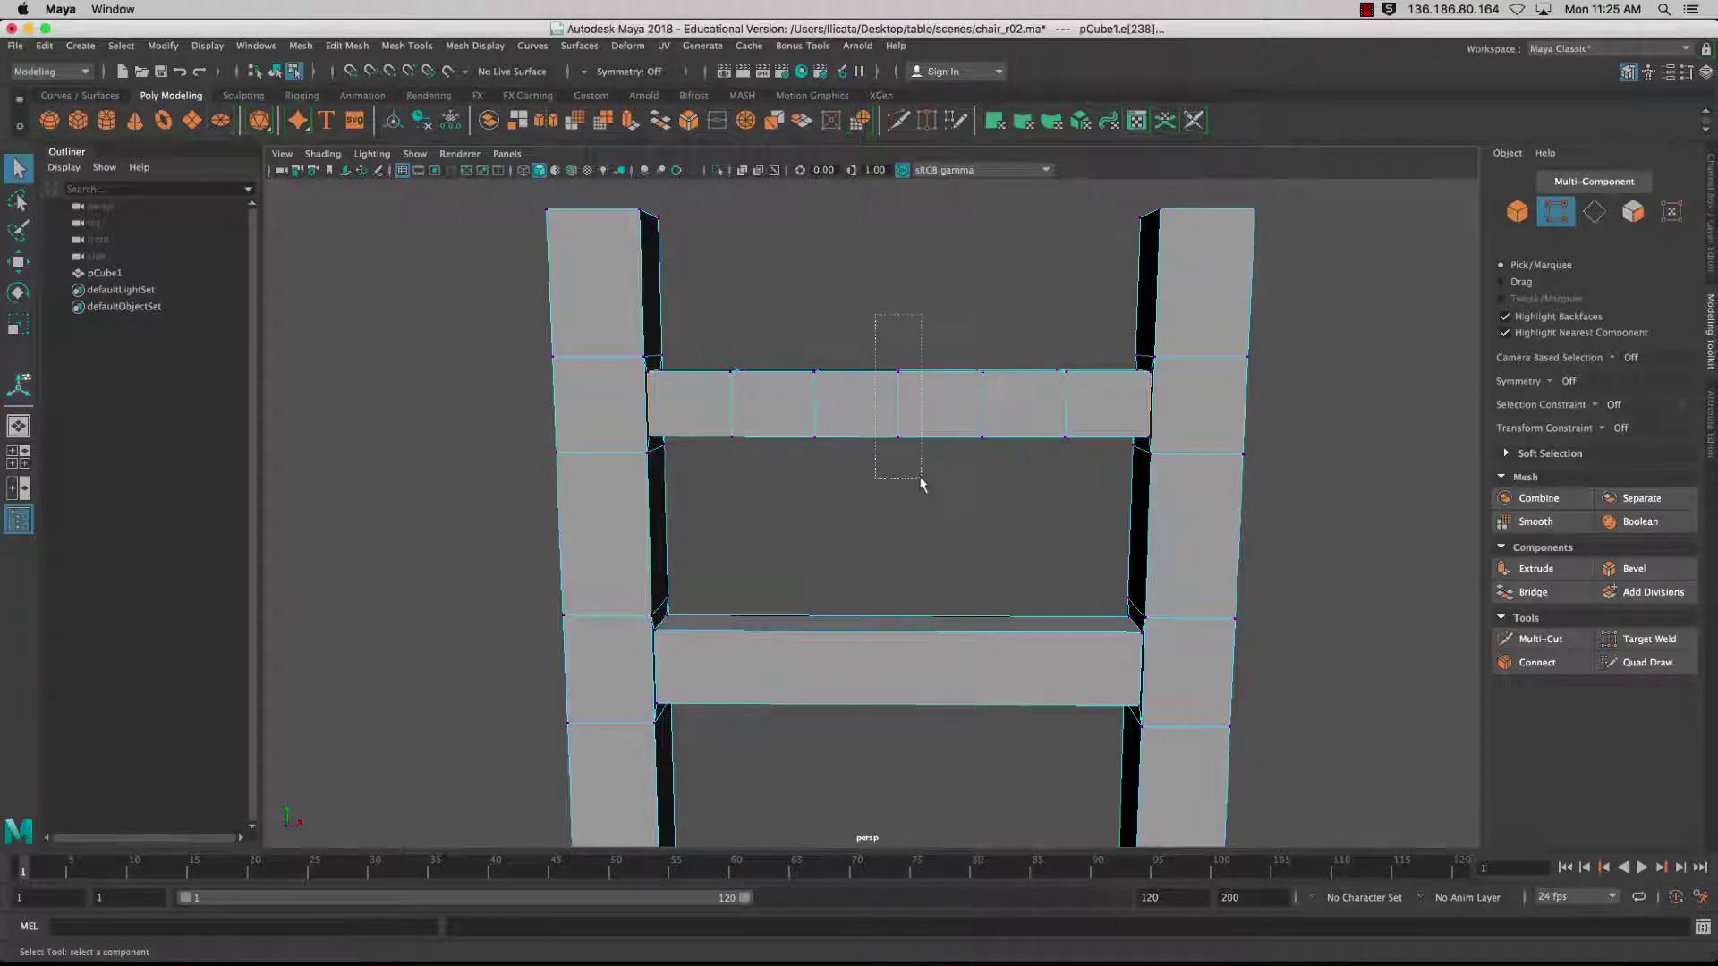
alt+drag(936, 512, 963, 484)
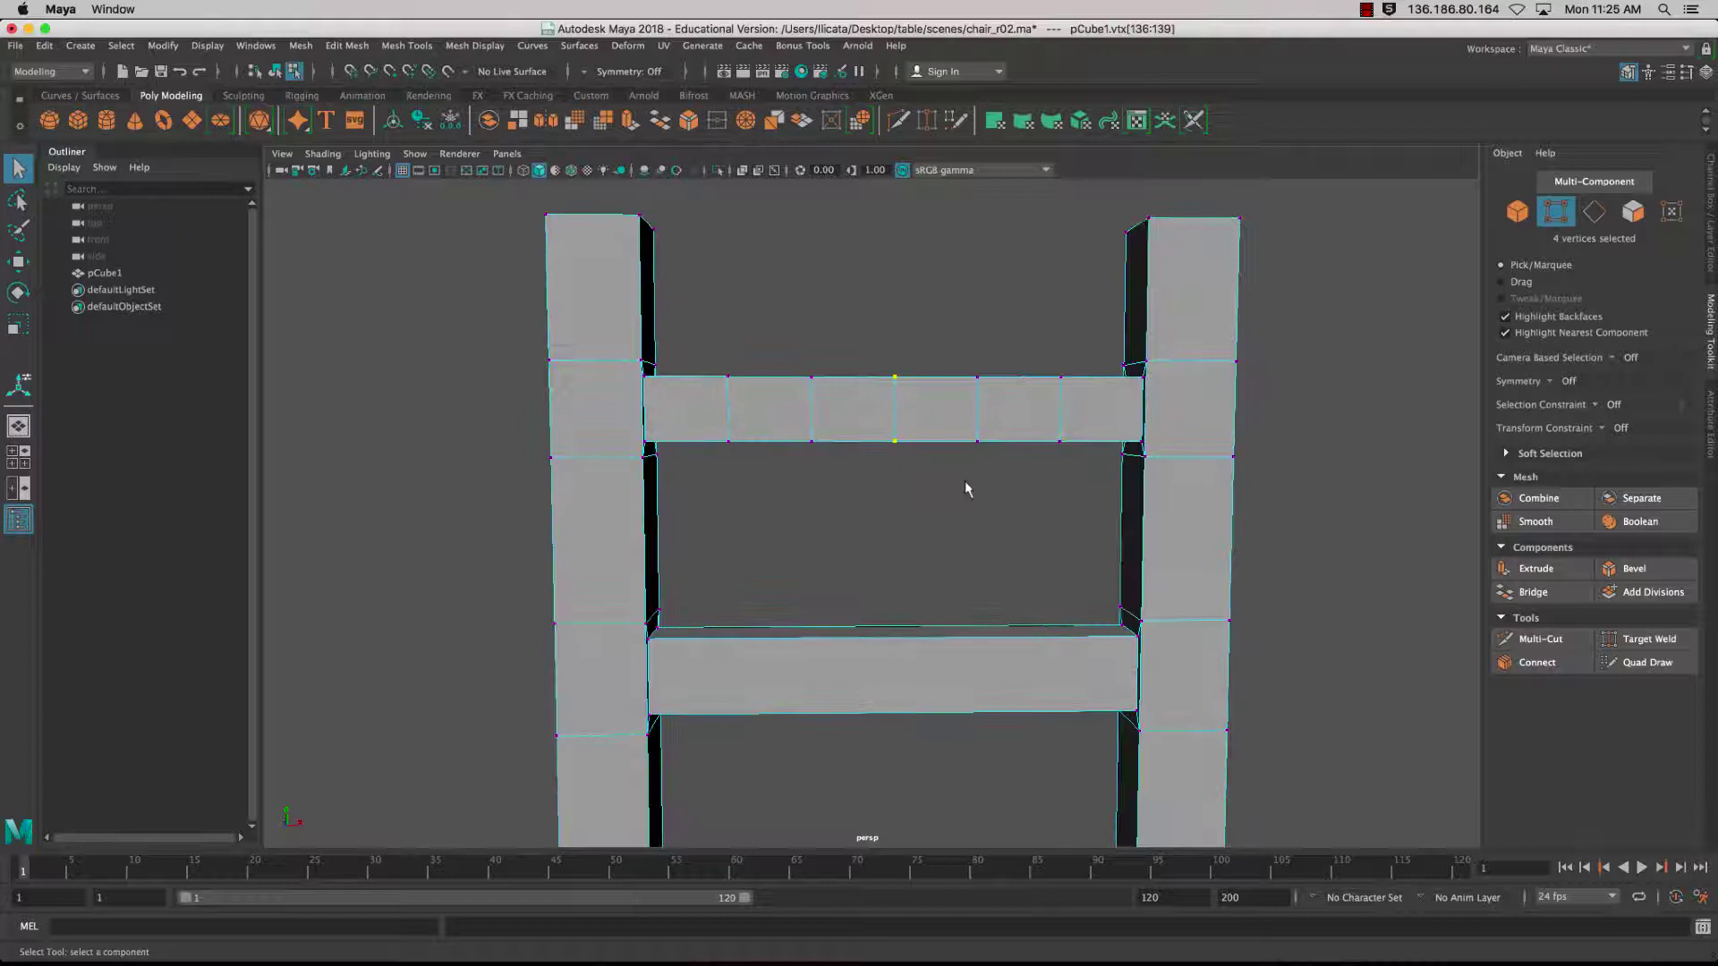
key(b)
scroll(968, 489, down, 3)
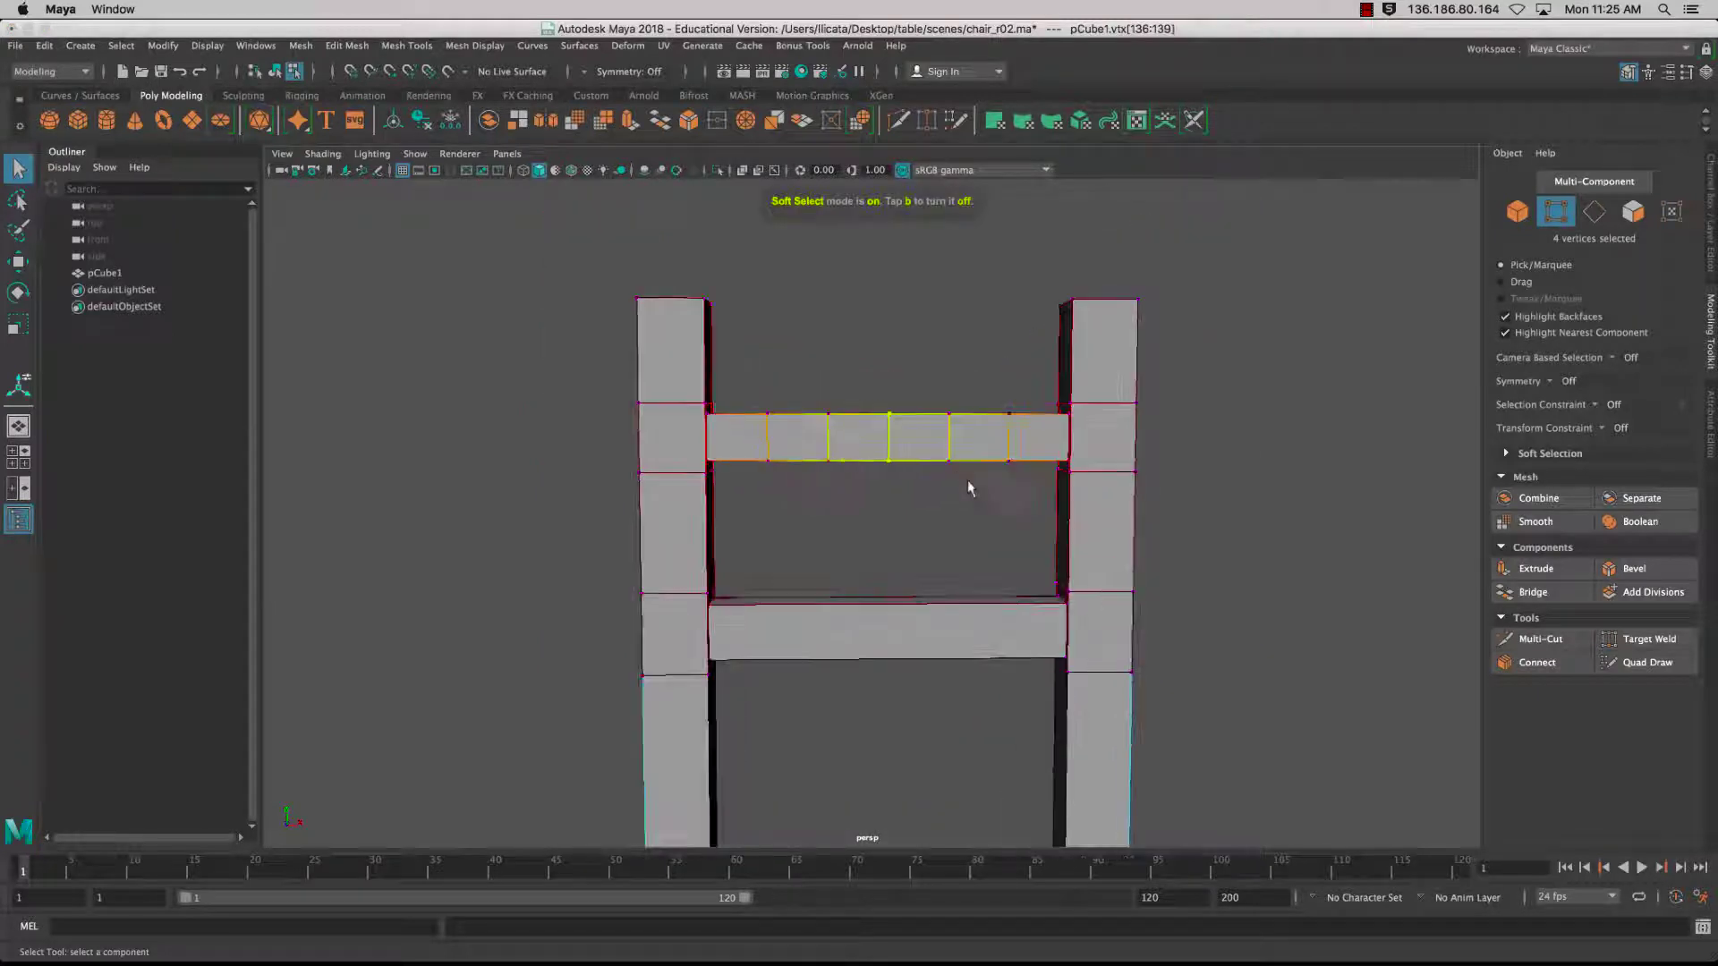
scroll(968, 489, up, 2)
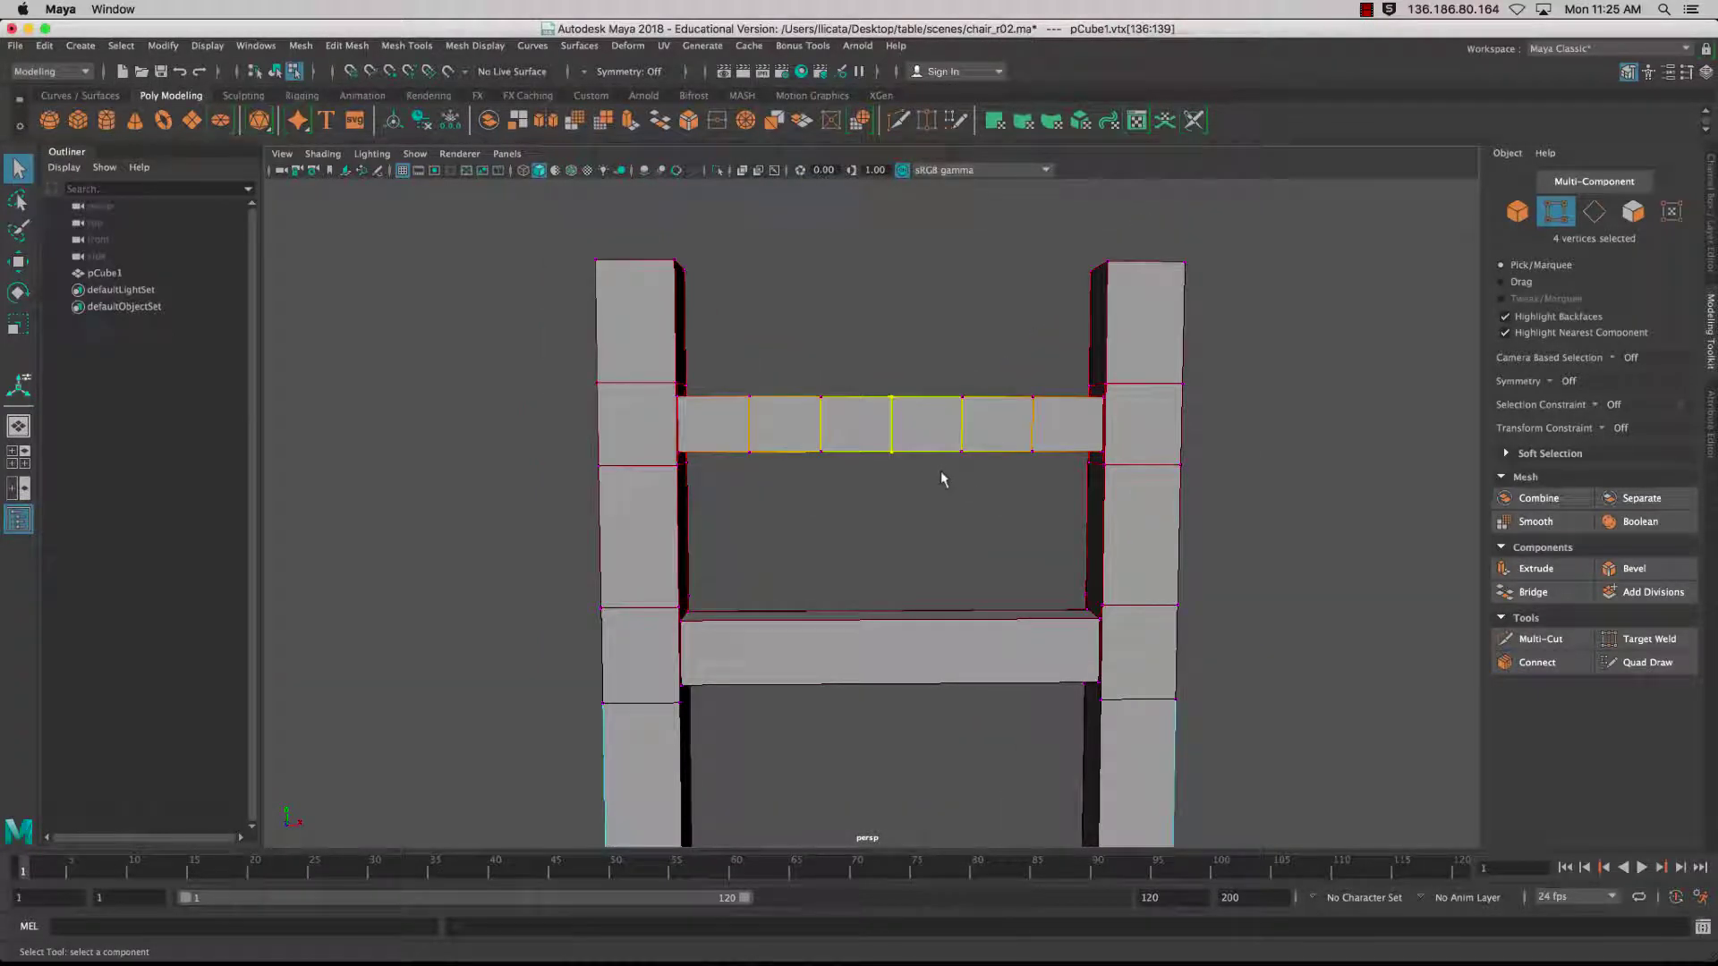
drag(929, 470, 781, 464)
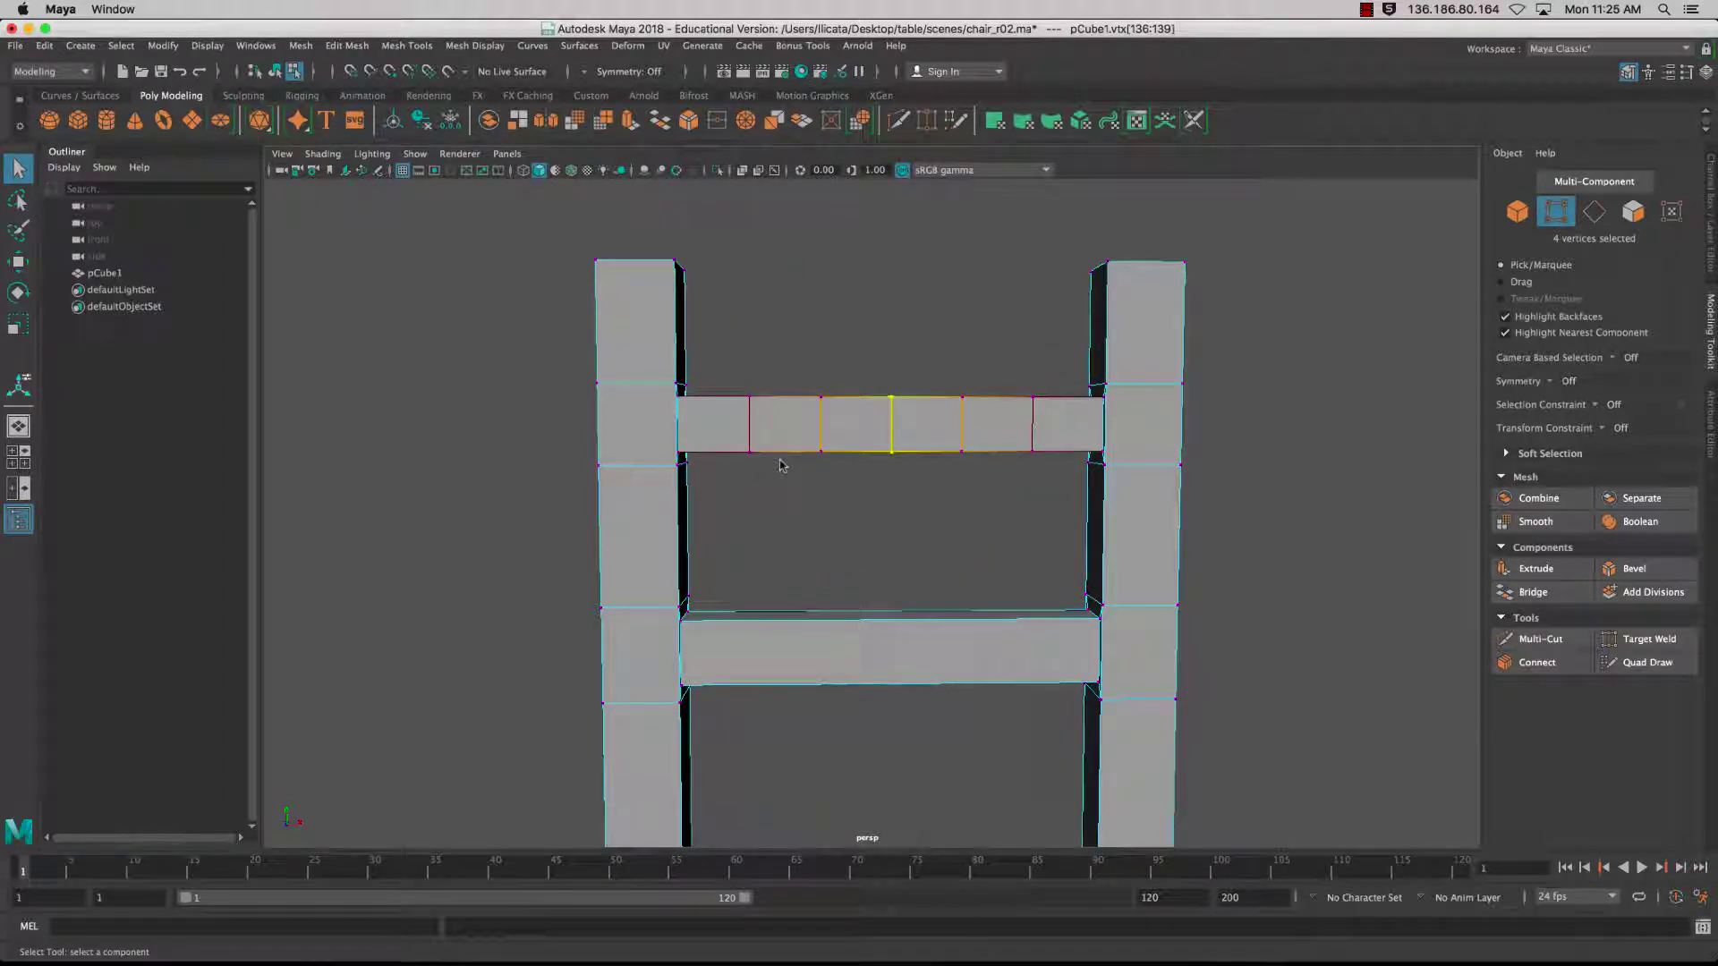
key(w)
drag(891, 349, 895, 328)
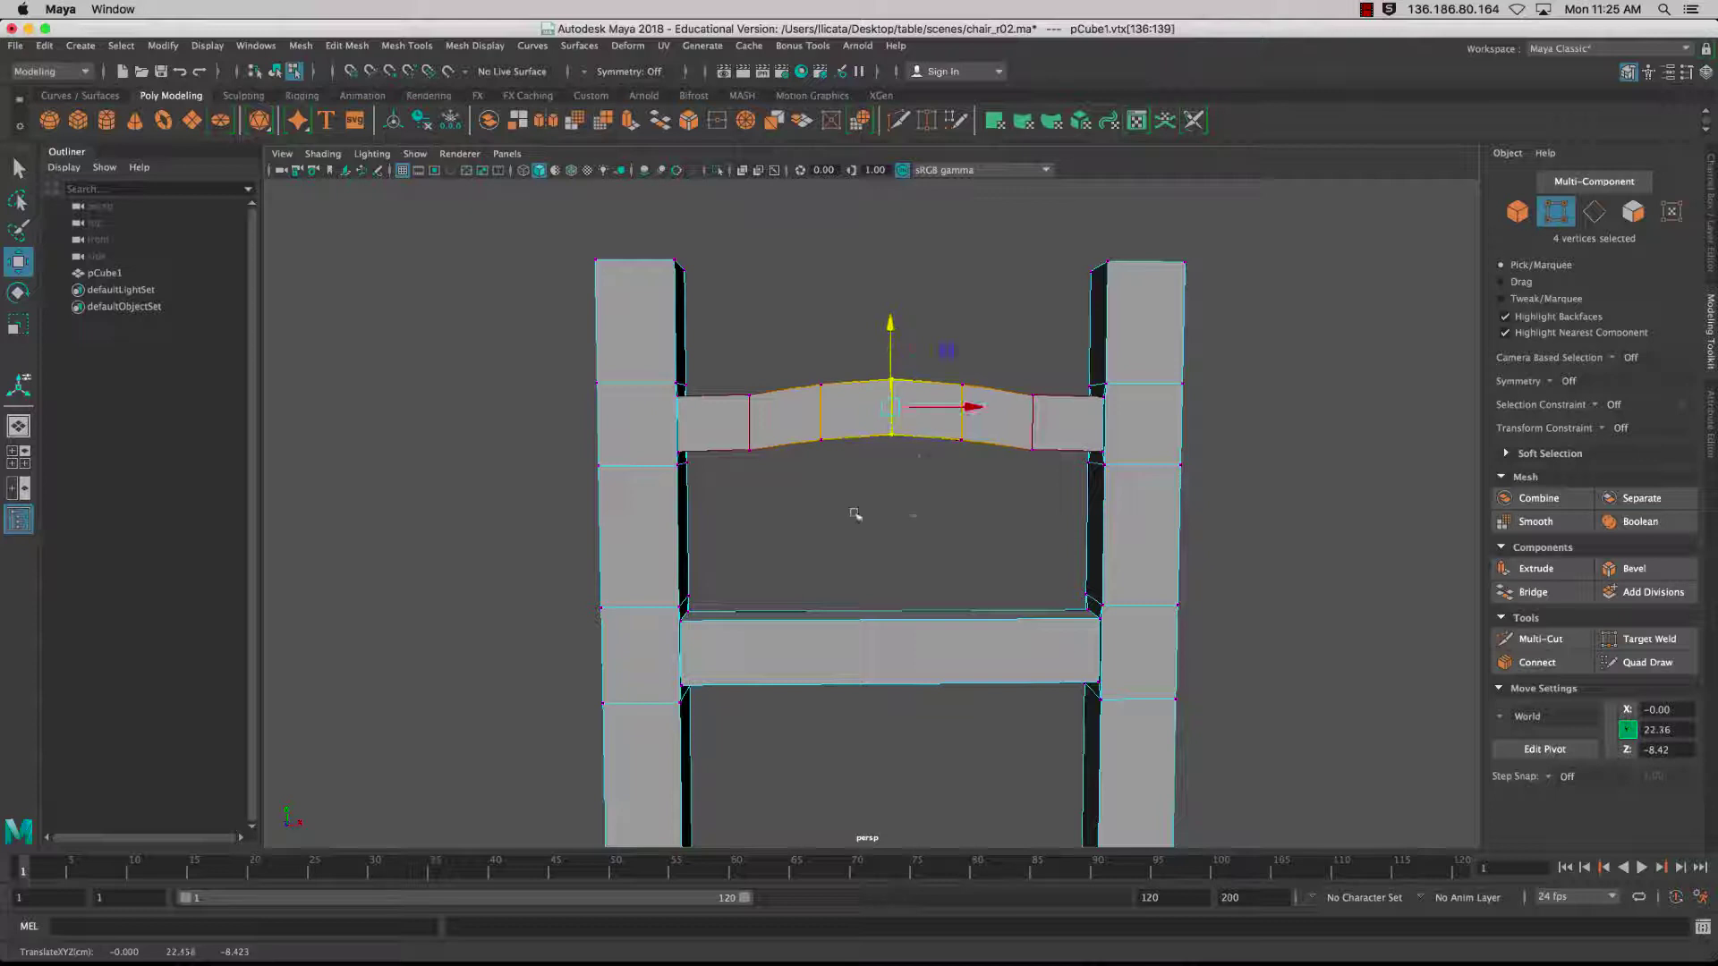
alt+drag(854, 515, 774, 313)
click(891, 534)
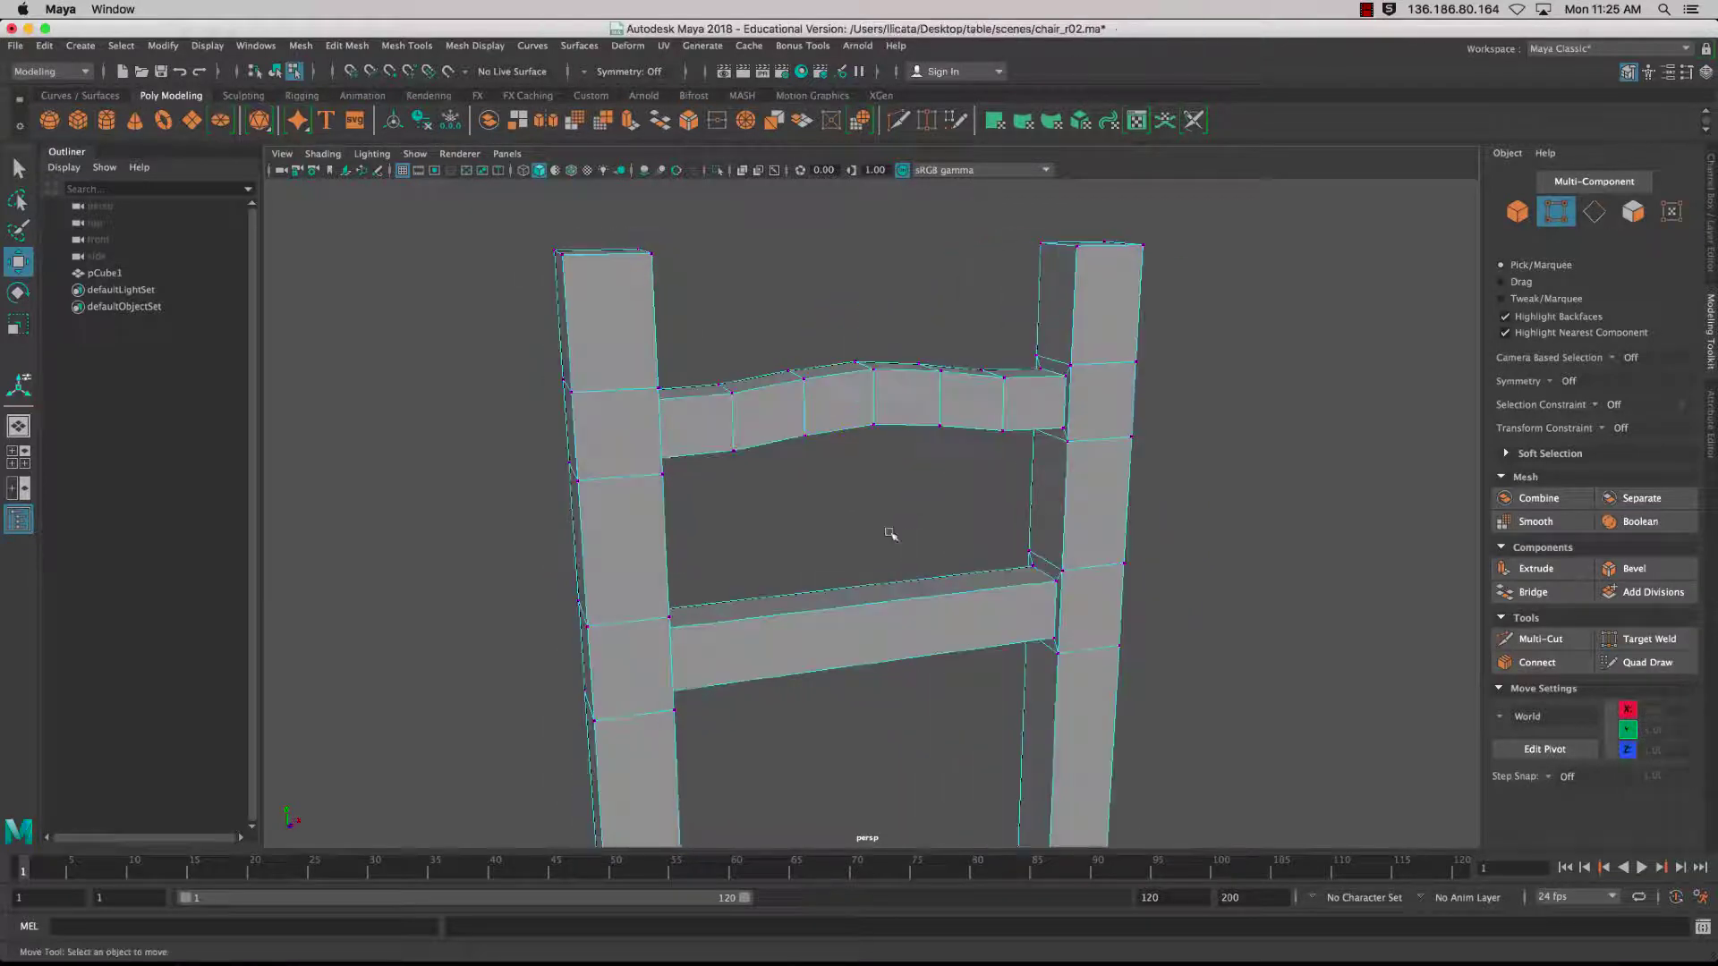
- Examine the arched upper rail from several angles and check its proportions against the whole chair
scroll(891, 534, up, 4)
scroll(890, 535, down, 6)
alt+drag(891, 534, 832, 518)
scroll(841, 511, up, 2)
alt+middle_drag(851, 510, 838, 402)
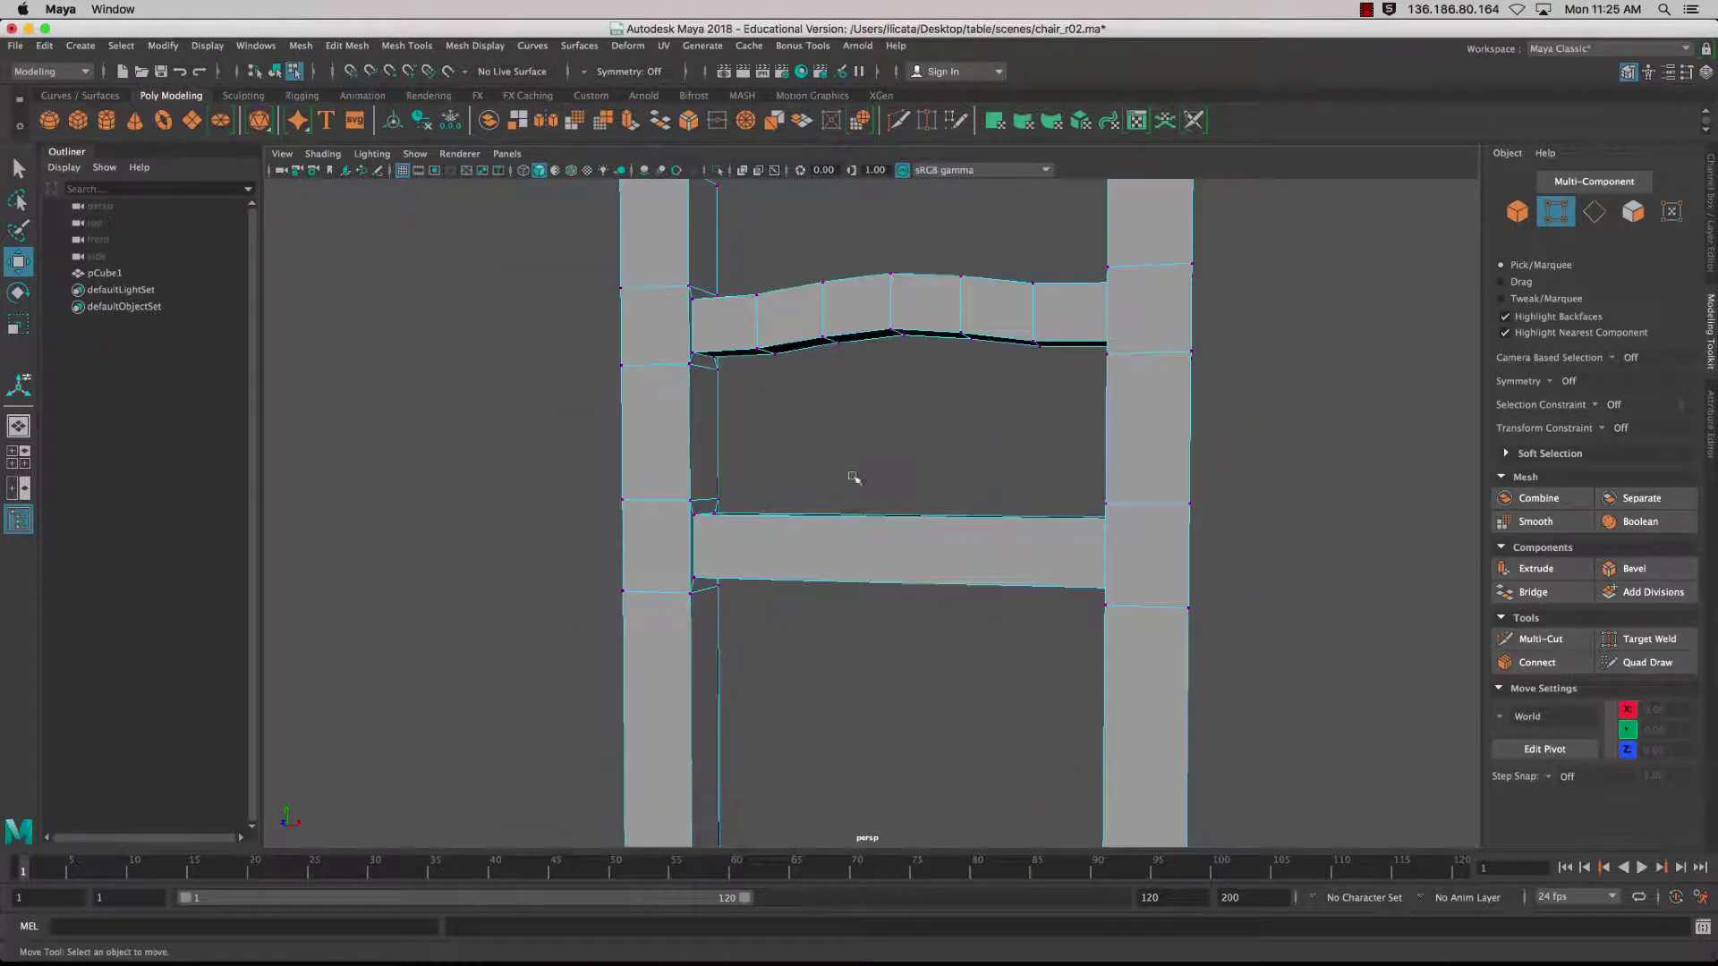
key(q)
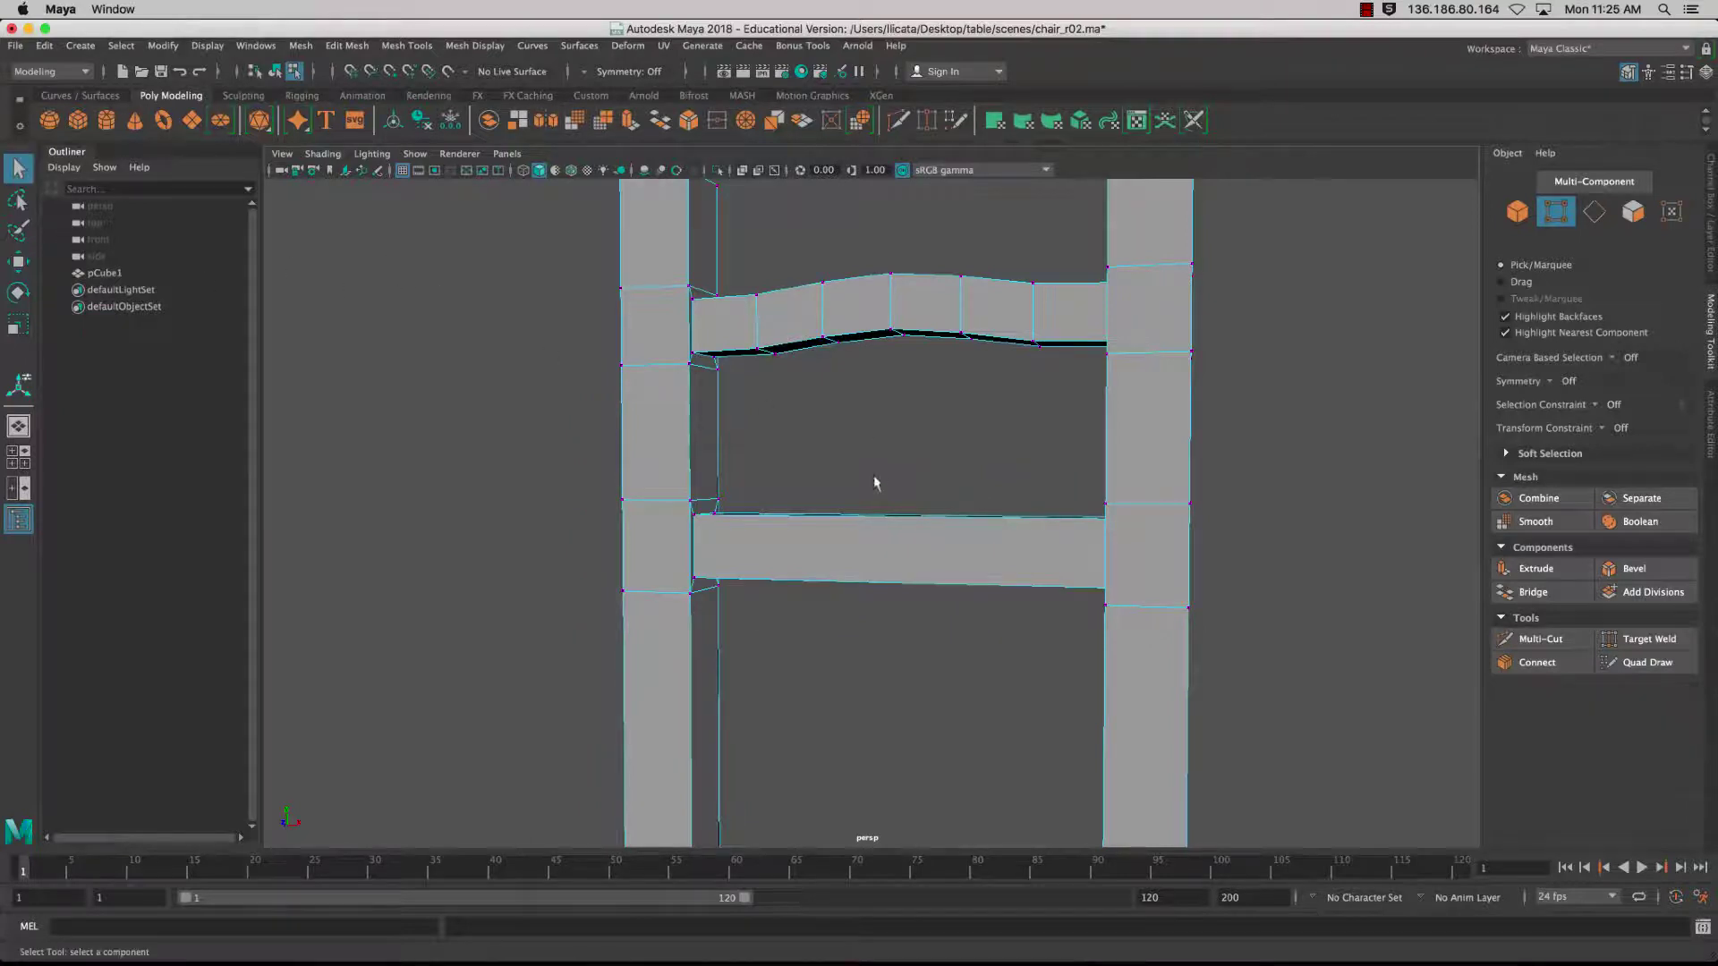
scroll(874, 476, down, 5)
mouse_move(894, 614)
alt+mouse_down()
mouse_move(867, 652)
mouse_move(865, 581)
mouse_move(881, 594)
alt+mouse_up()
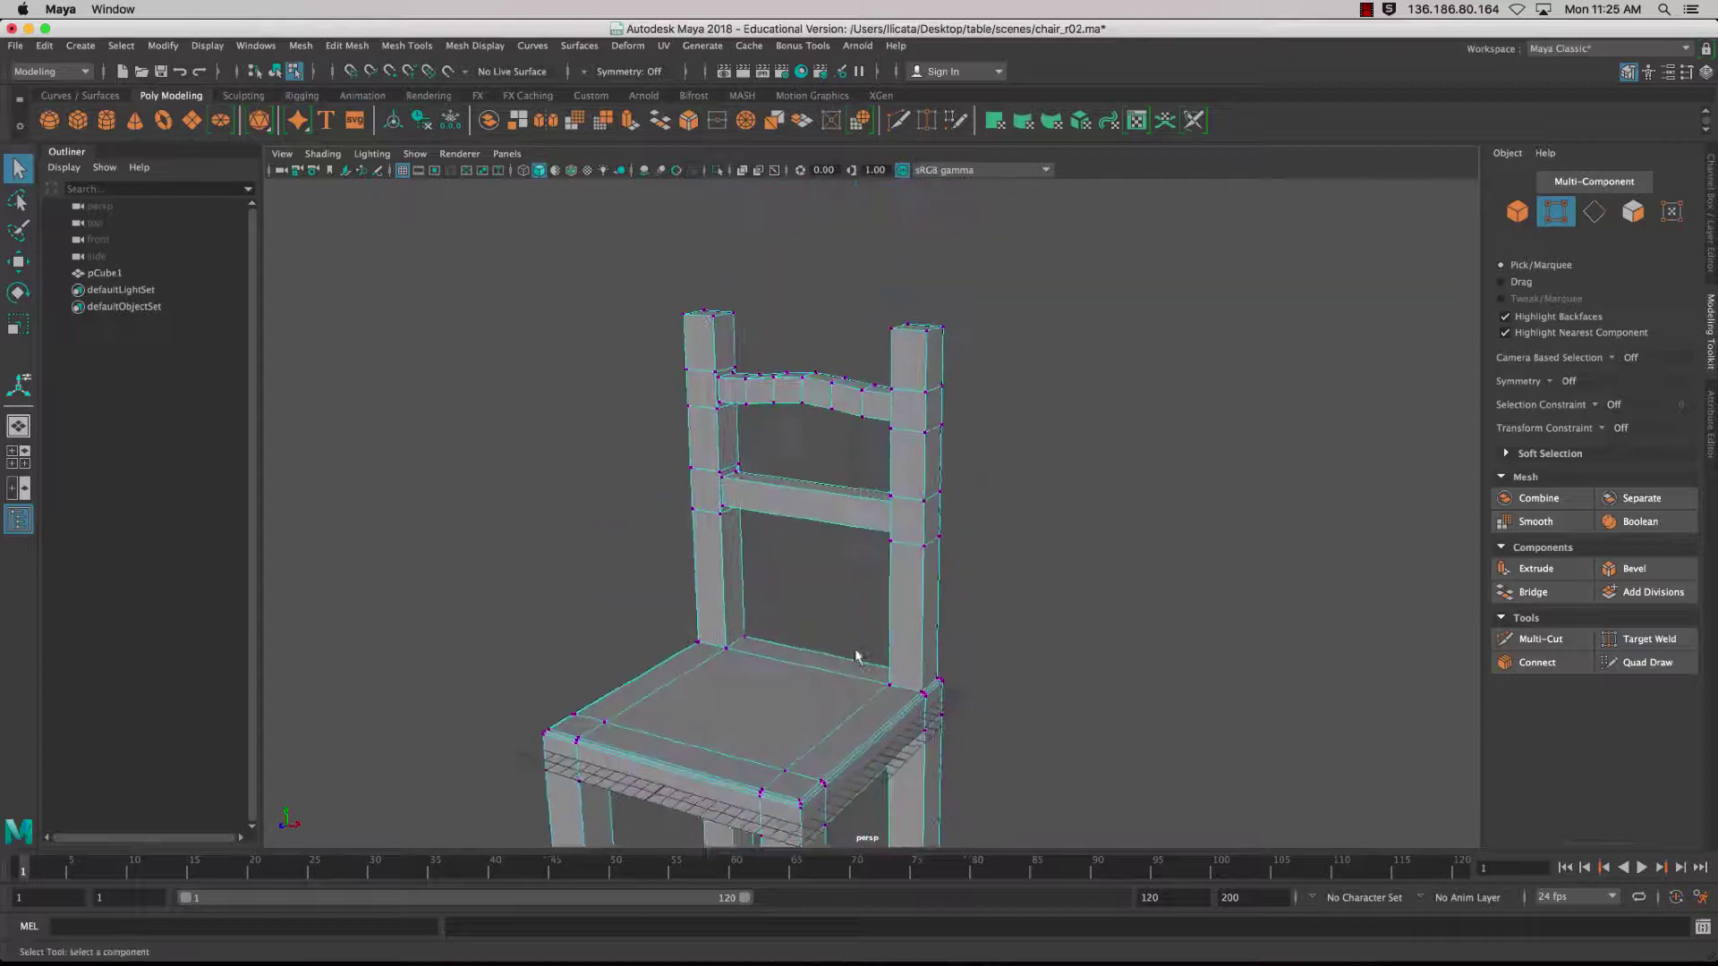
scroll(857, 656, down, 8)
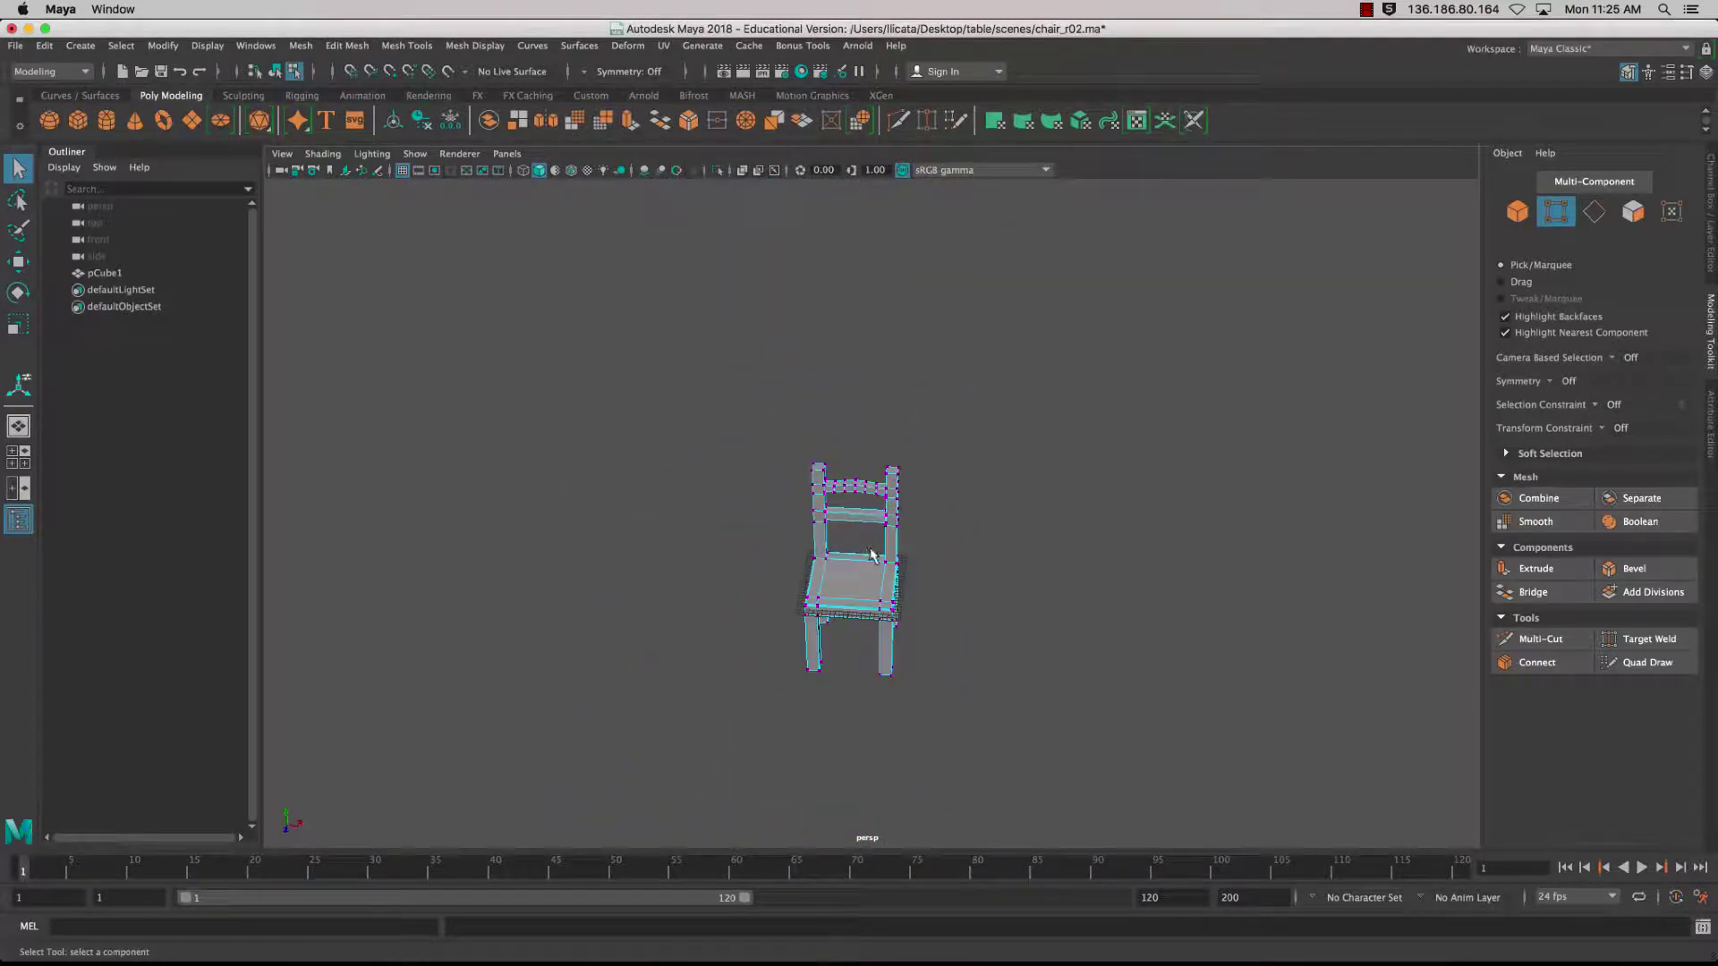
scroll(869, 548, up, 8)
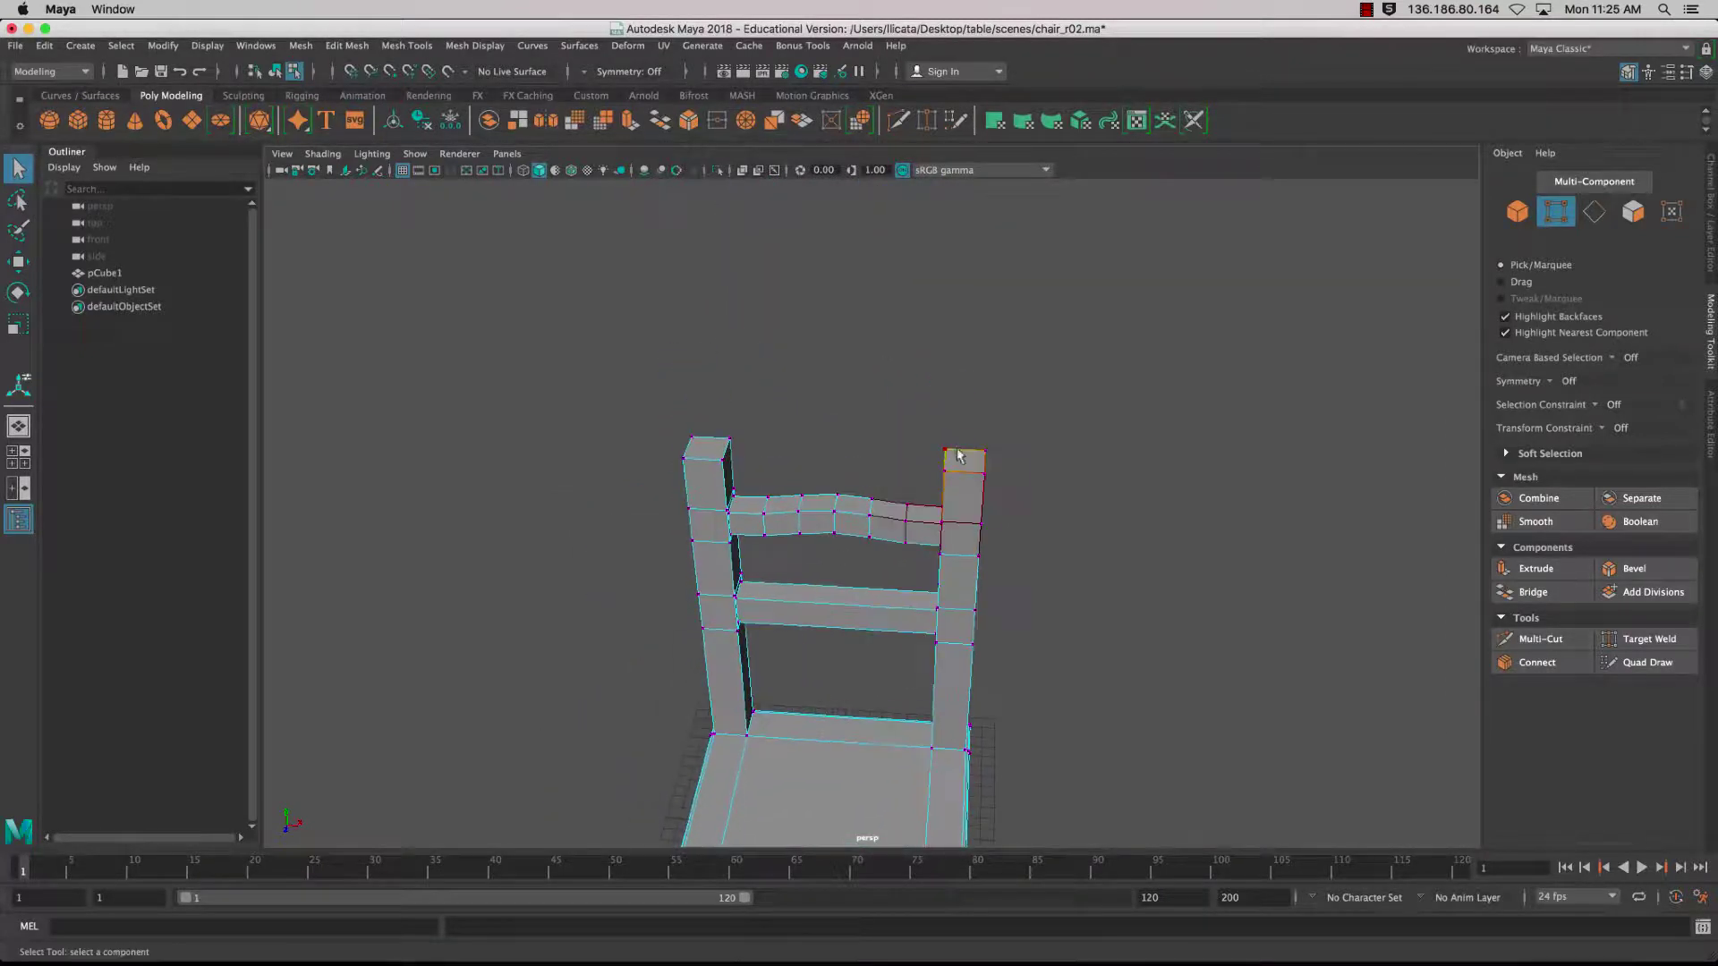
- Extrude the top faces of both back posts by 0.307 and scale them inward into tapered caps, and deselect
right_click(959, 455)
click(965, 495)
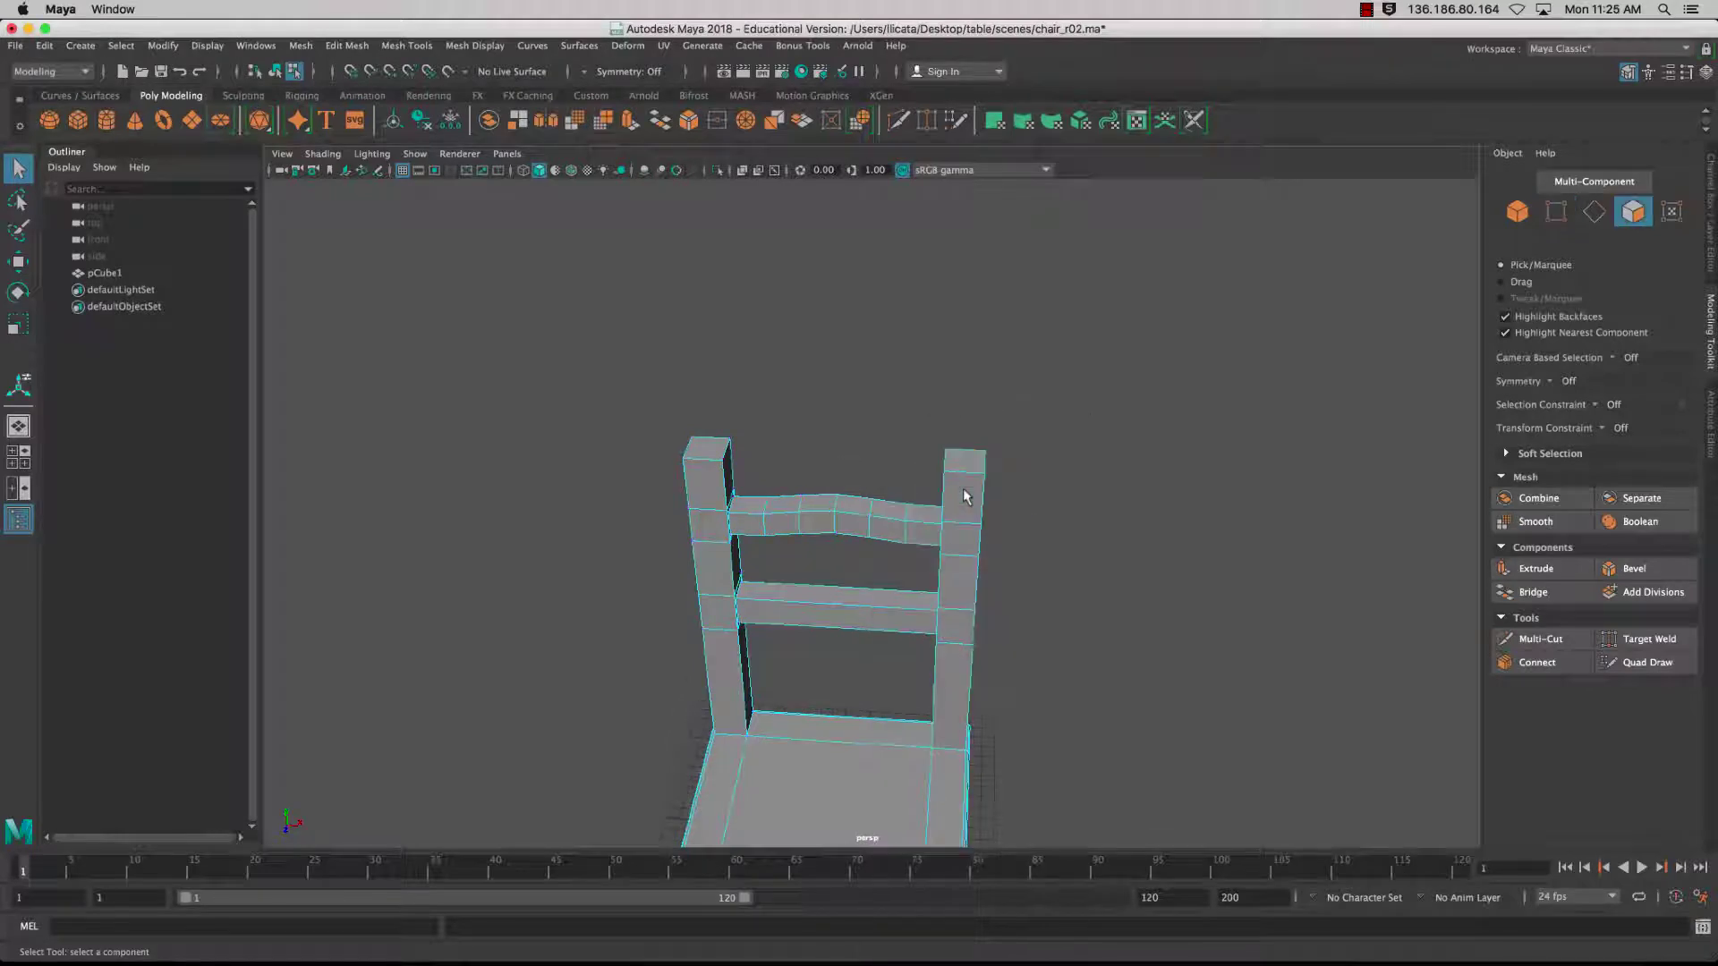
click(966, 463)
shift+click(704, 450)
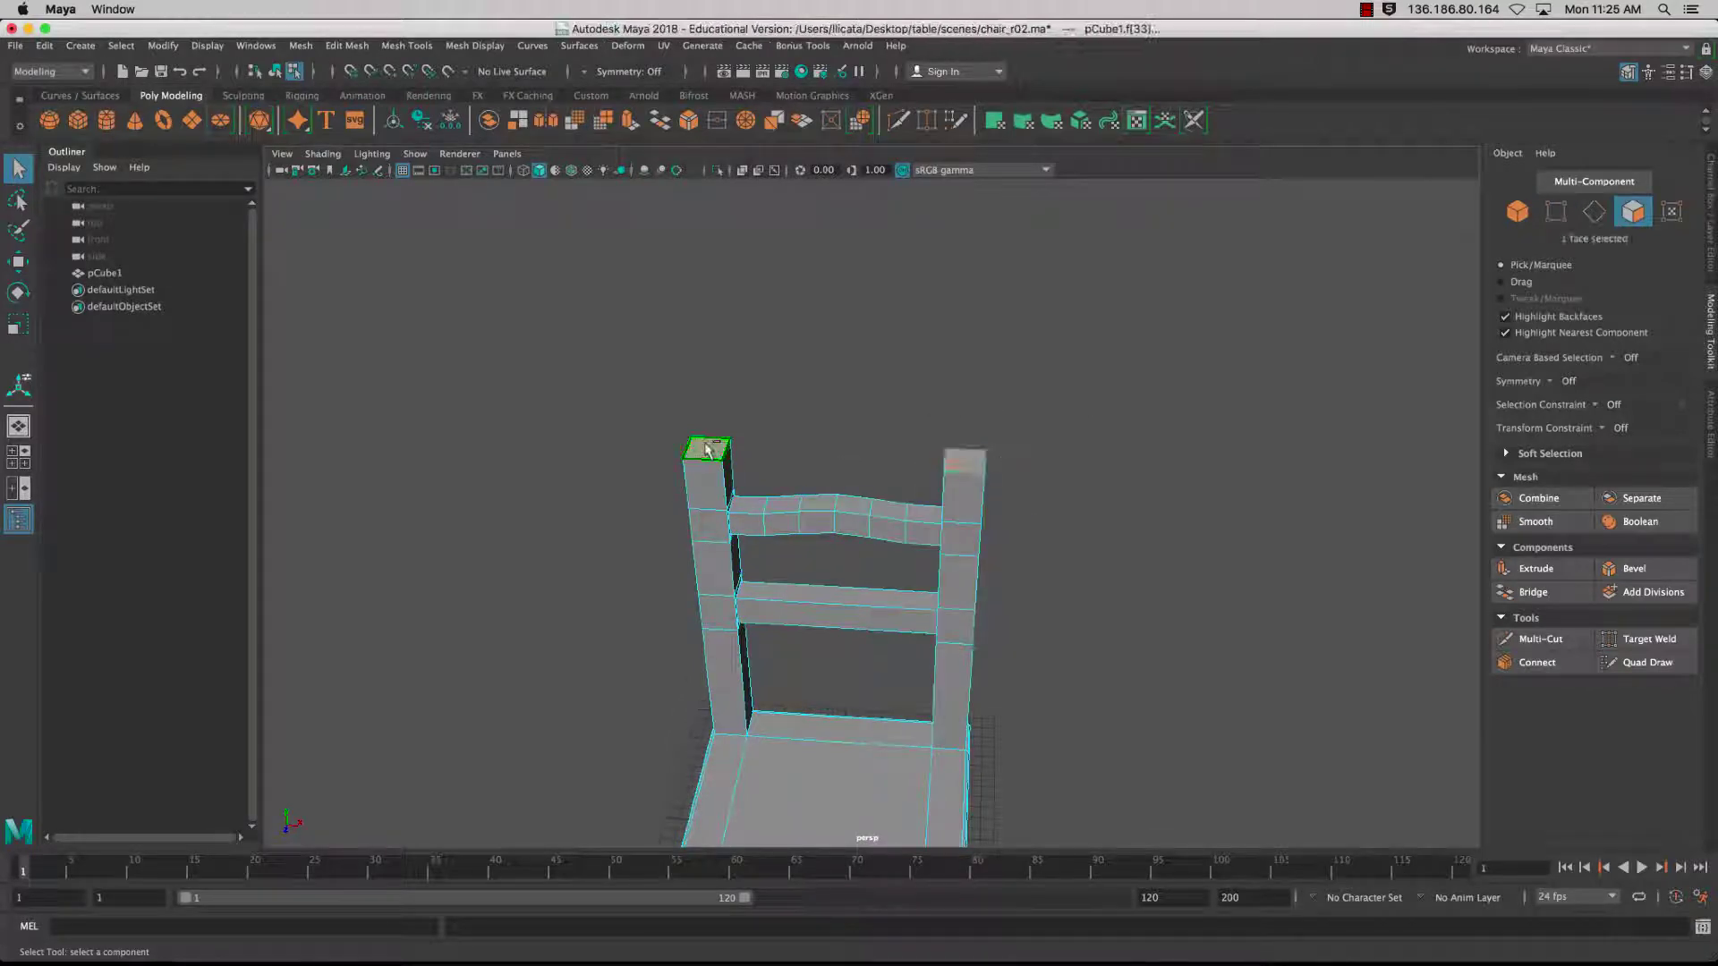
key(ctrl+e)
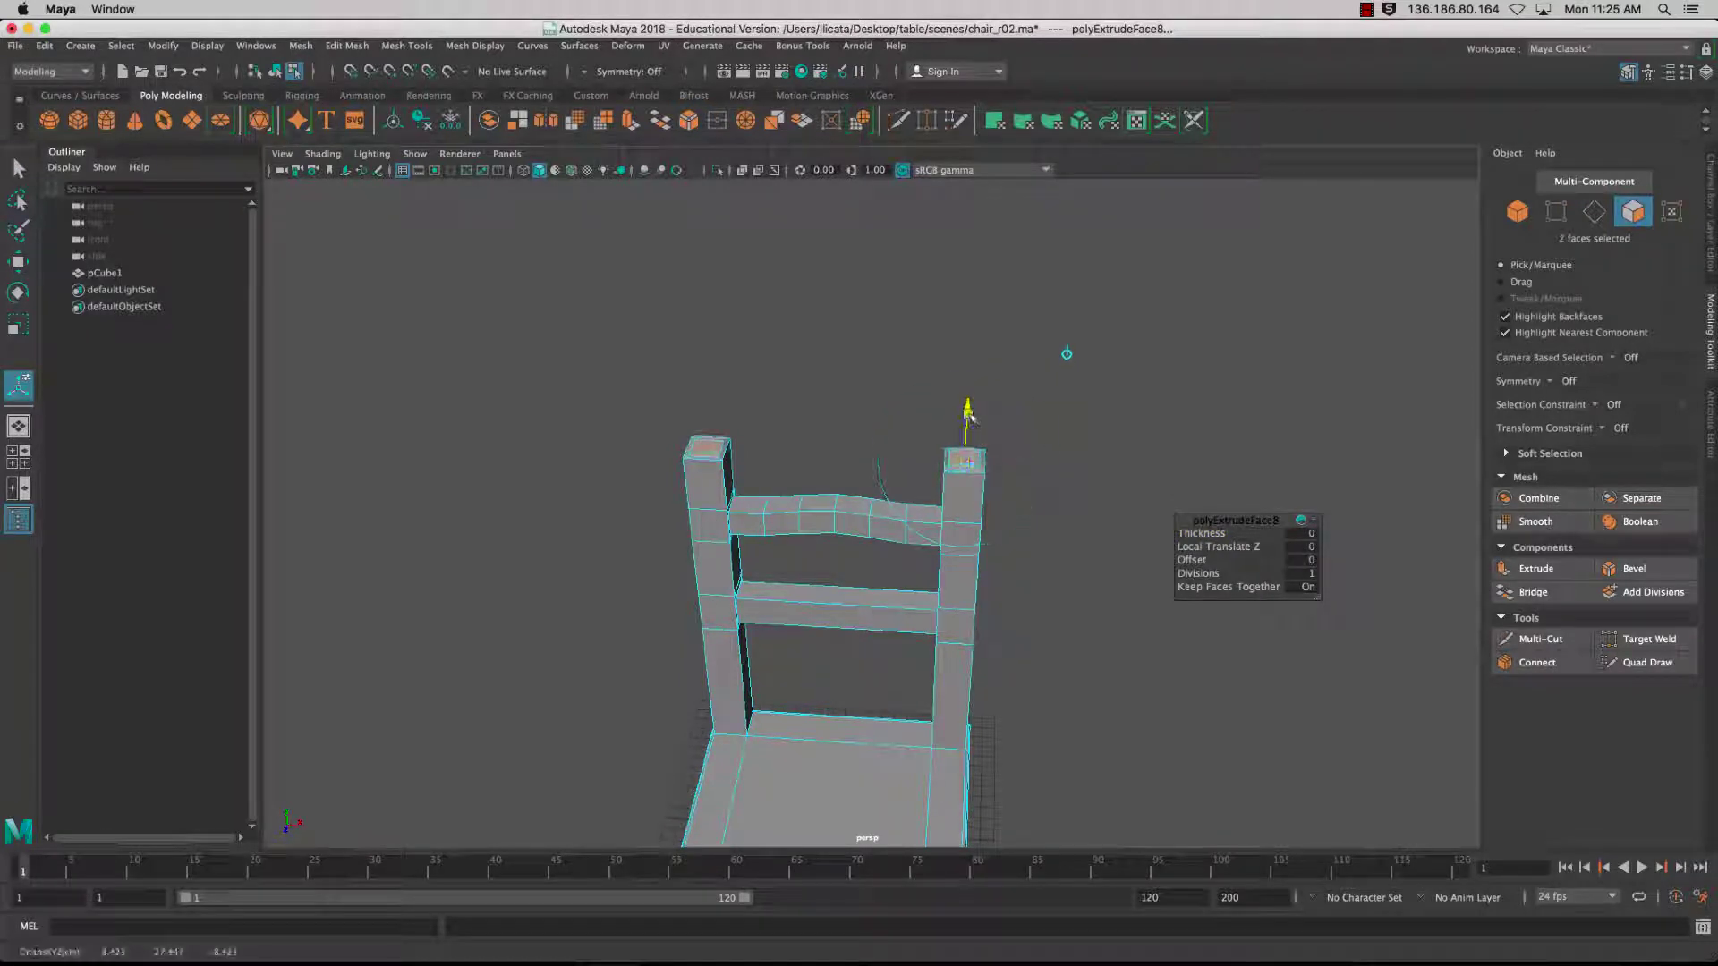
alt+drag(1027, 484, 913, 475)
alt+right_drag(913, 475, 897, 515)
alt+middle_drag(898, 516, 966, 514)
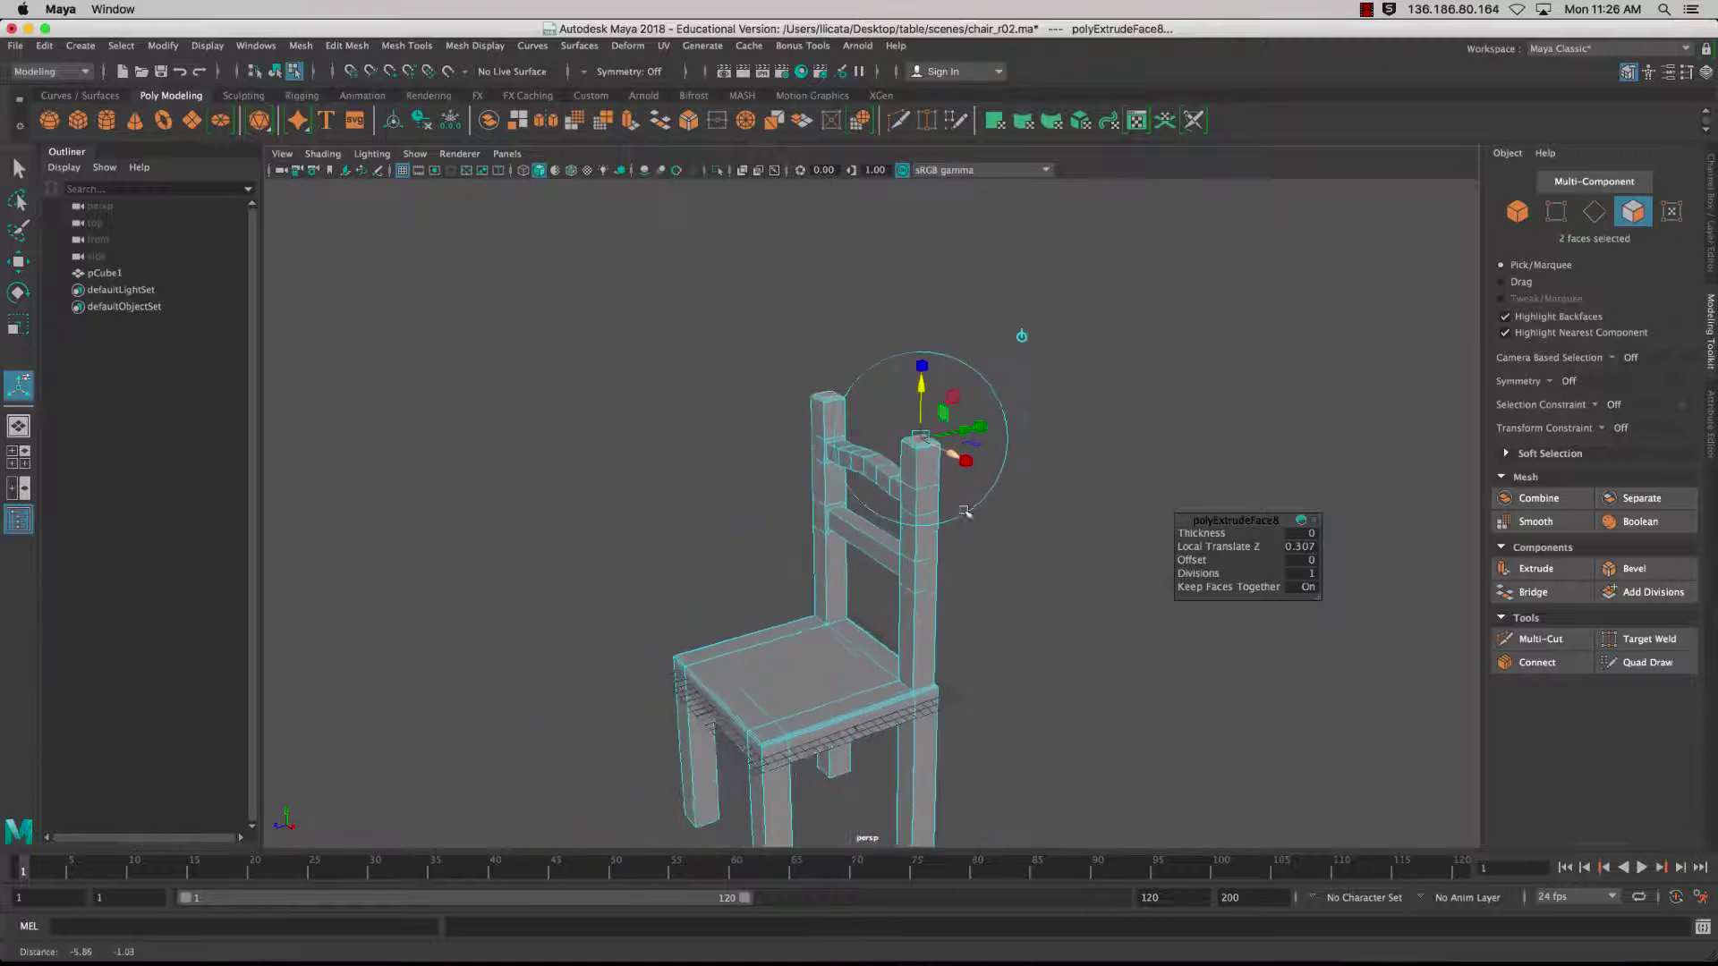
alt+right_drag(967, 513, 937, 556)
scroll(937, 555, up, 10)
alt+drag(939, 560, 982, 528)
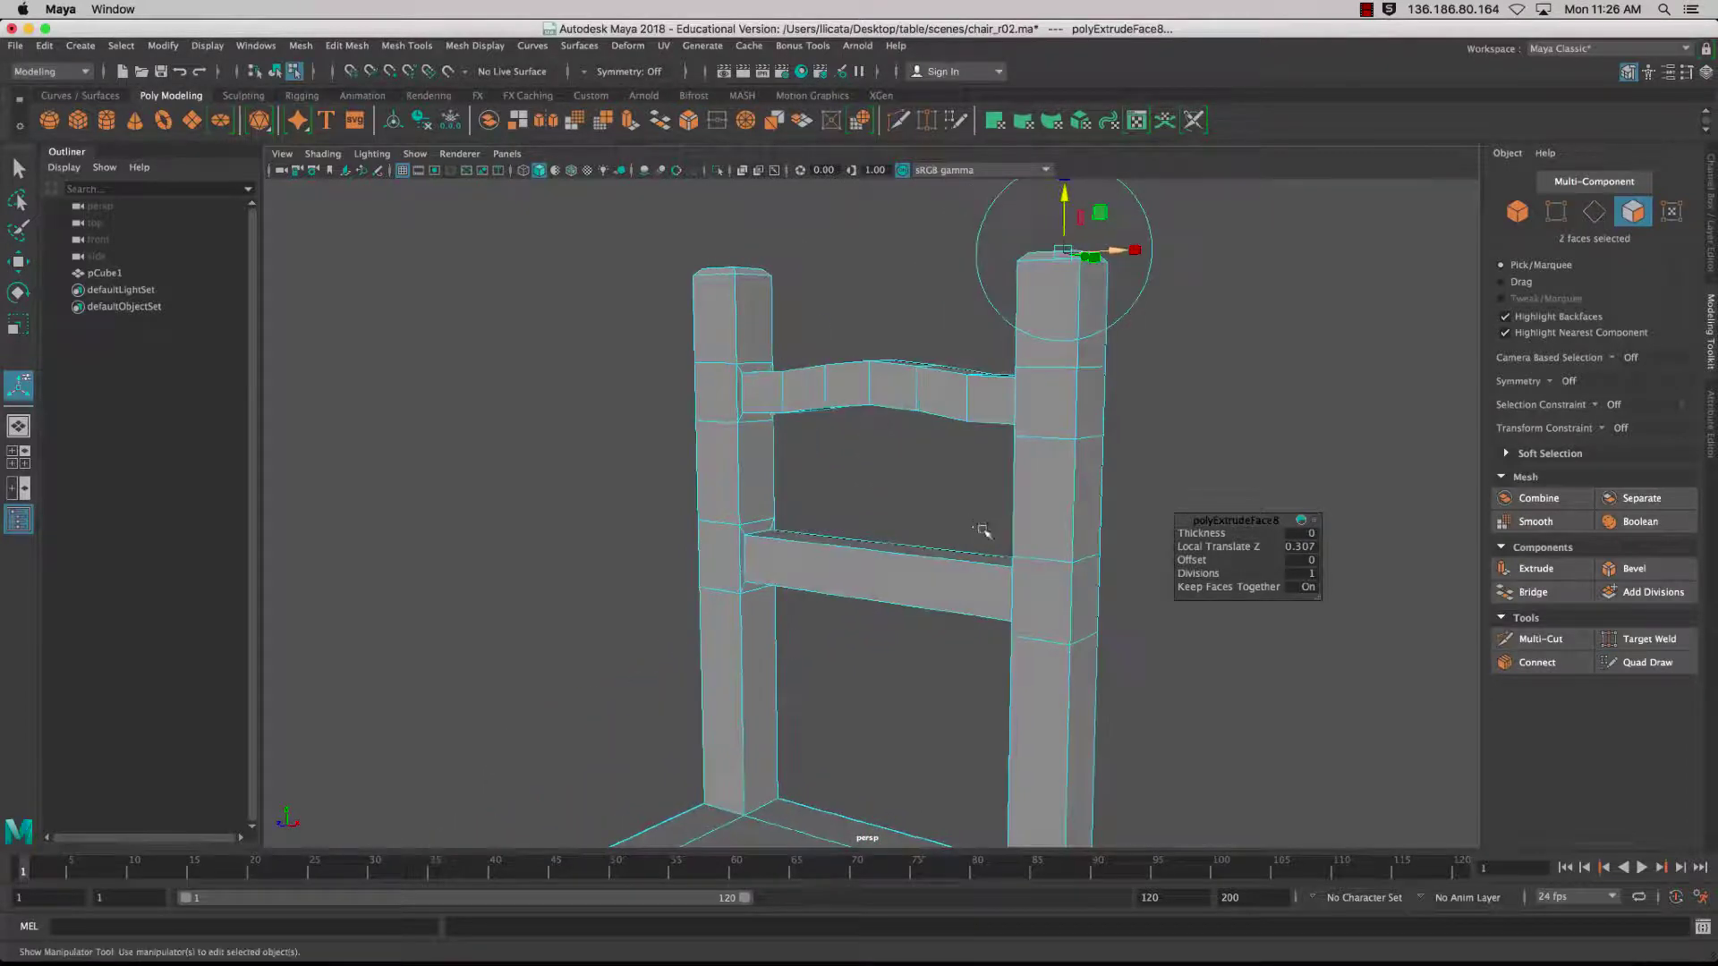
alt+middle_drag(982, 529, 914, 515)
click(1056, 505)
- Start an edge selection with the vertical corner edges of the front and rear legs on one side of the chair
alt+drag(1047, 606, 978, 568)
right_click(897, 466)
click(895, 420)
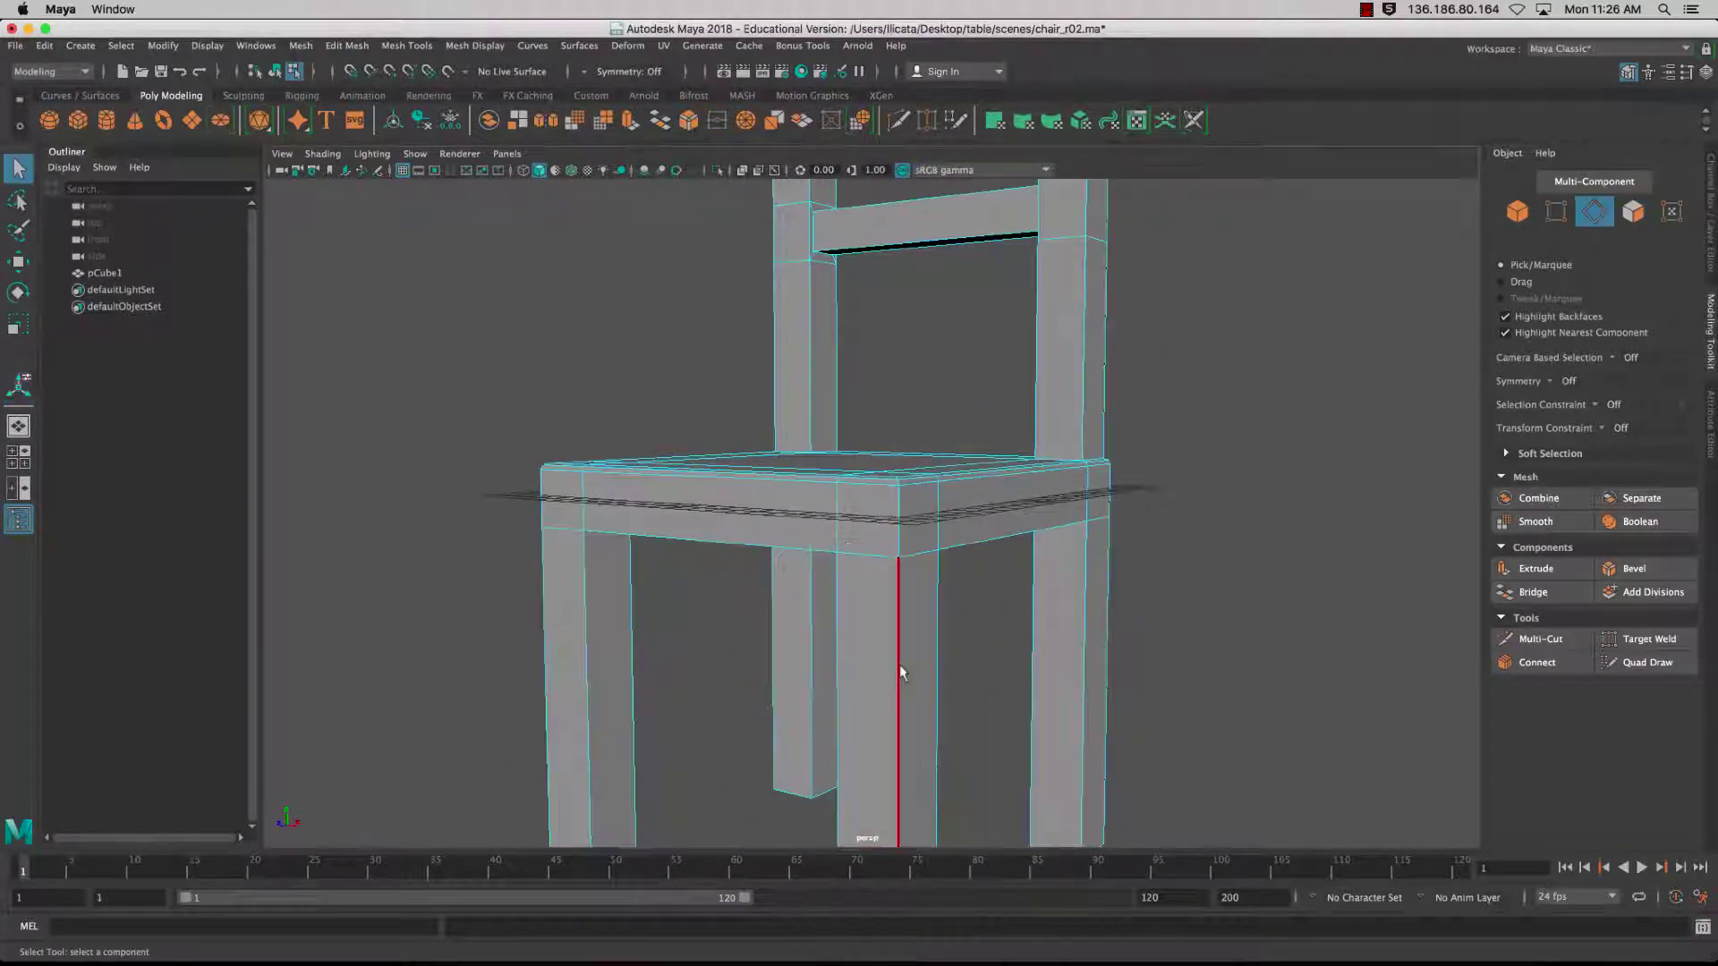
click(901, 671)
alt+drag(947, 671, 1006, 682)
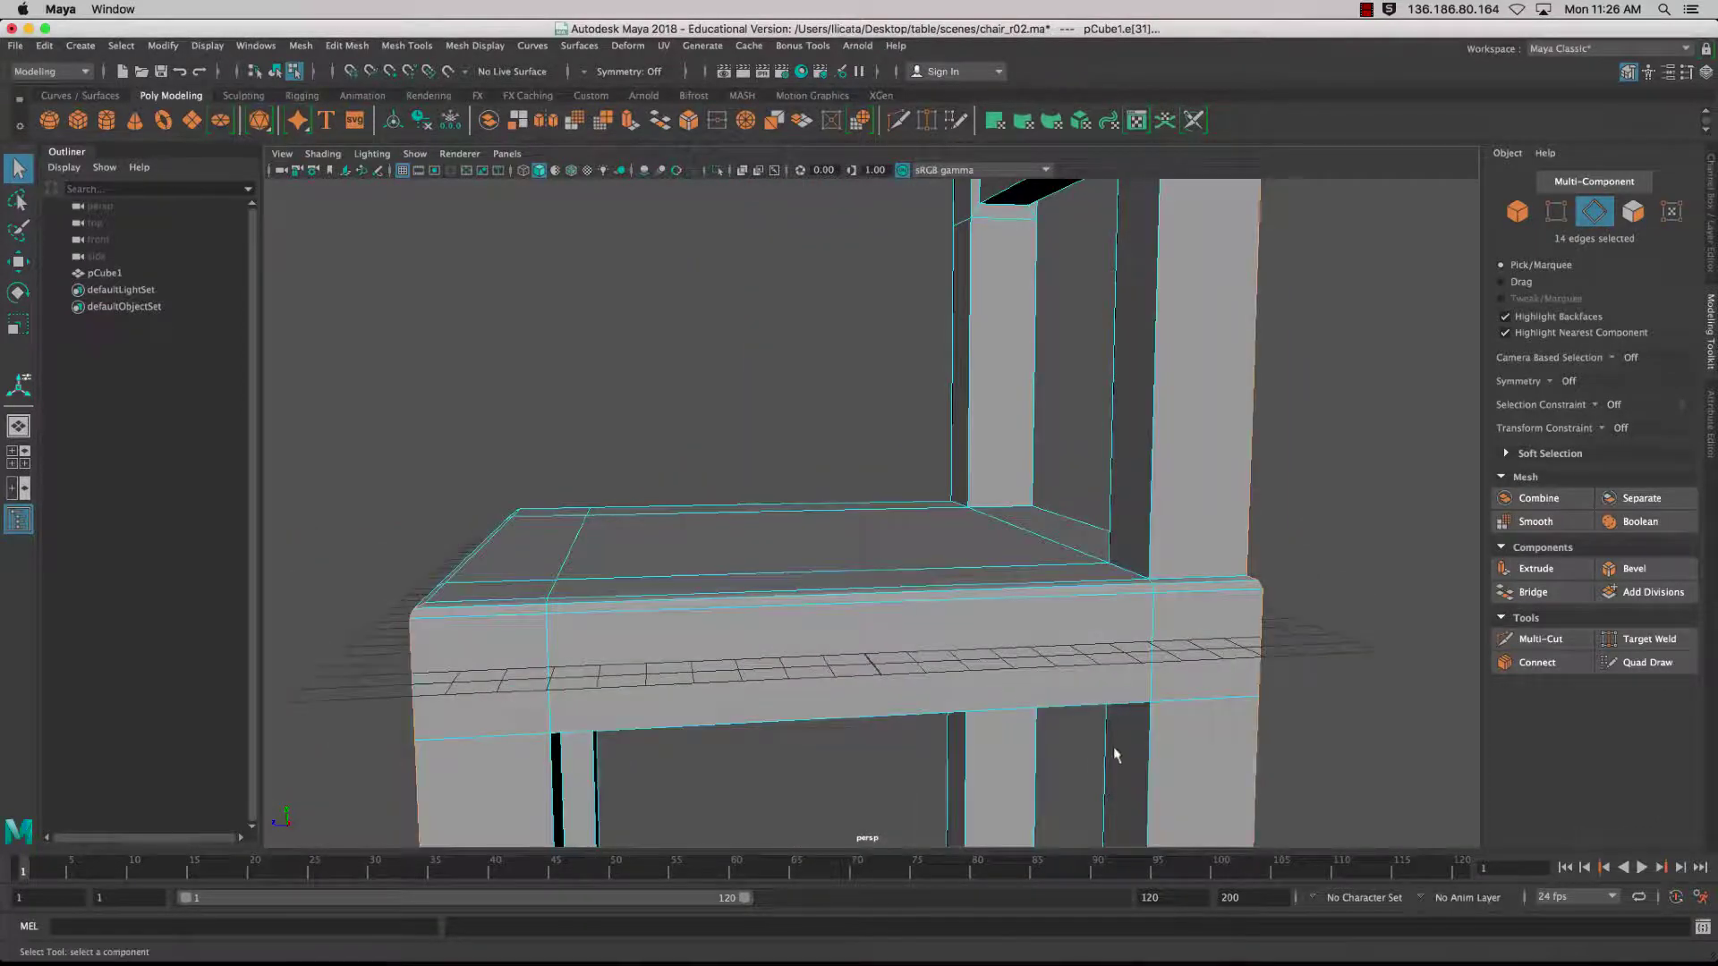
alt+drag(1113, 747, 1053, 664)
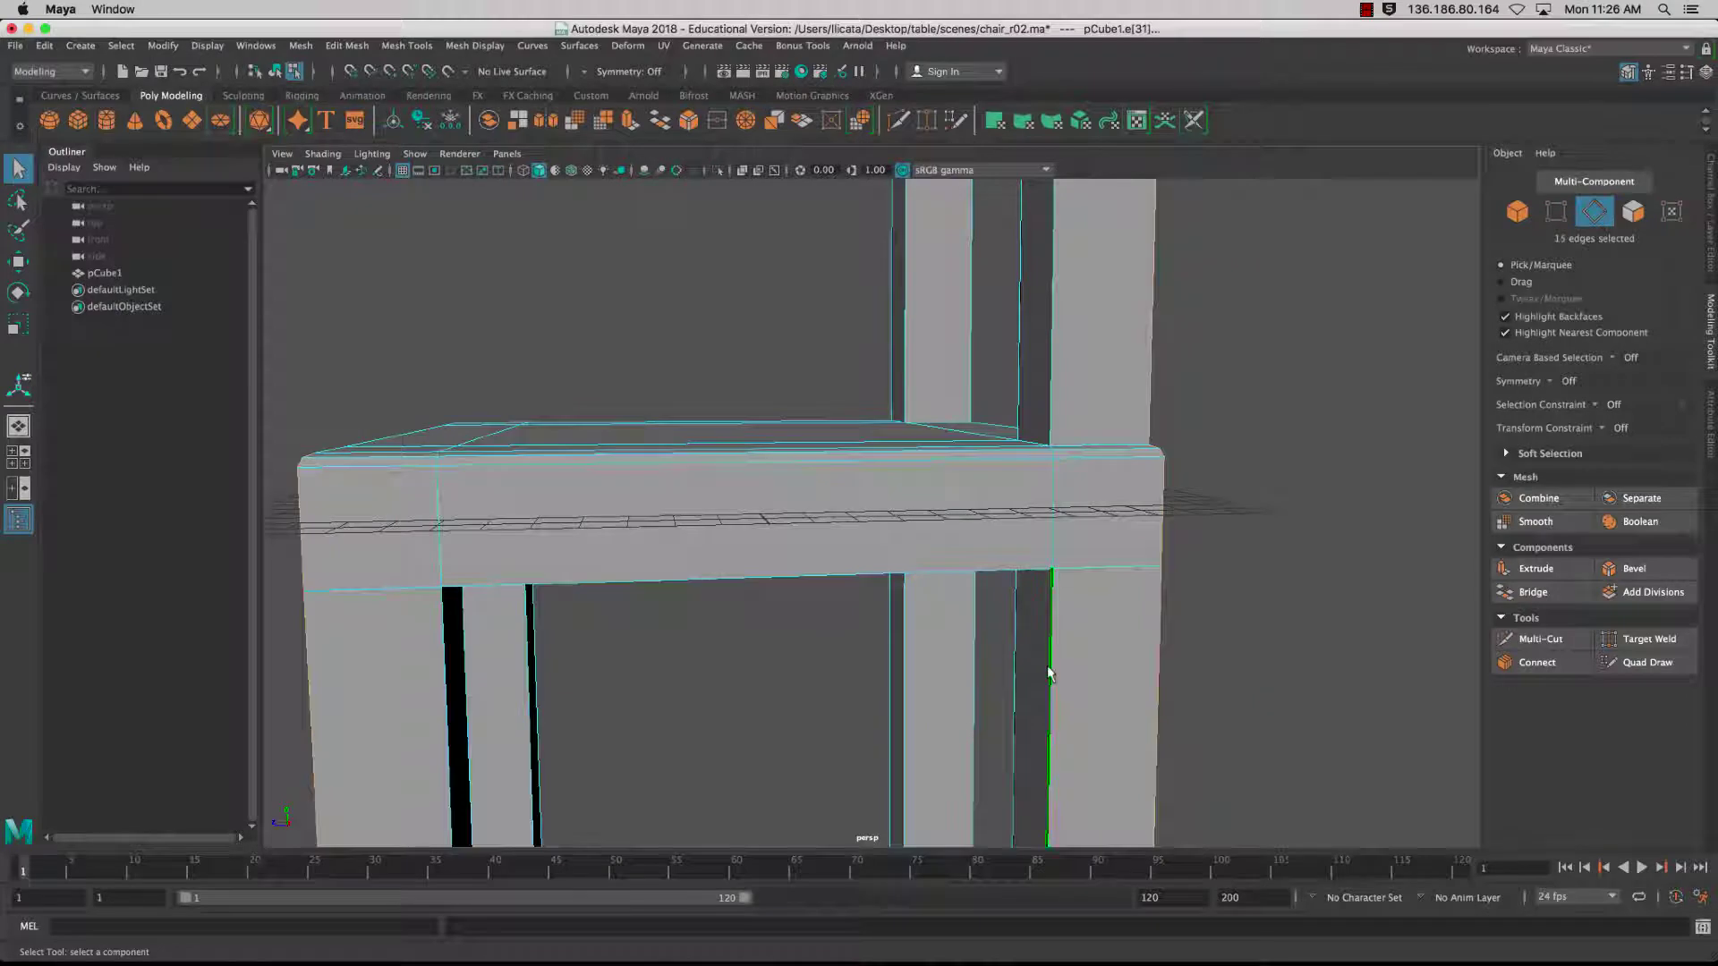
- Add the vertical corner edge segments of the back post on that side to the edge selection
alt+drag(1101, 359, 1002, 534)
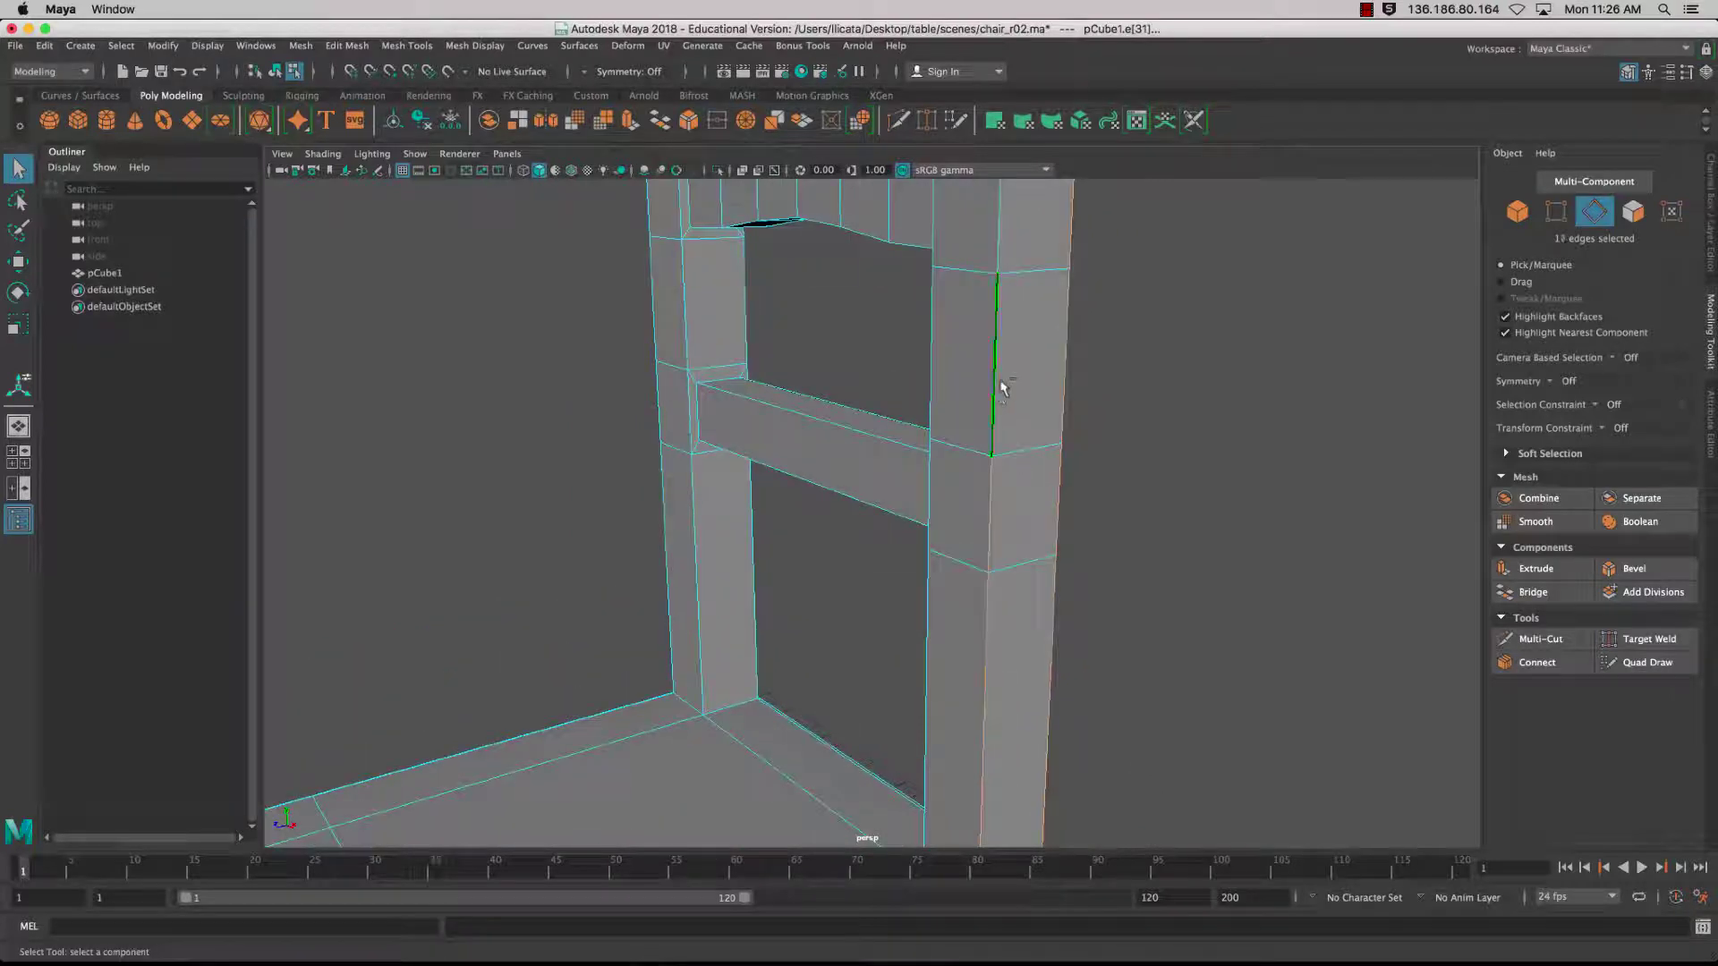
shift+click(998, 386)
alt+drag(1002, 387, 956, 425)
alt+drag(954, 333, 1120, 384)
shift+click(760, 397)
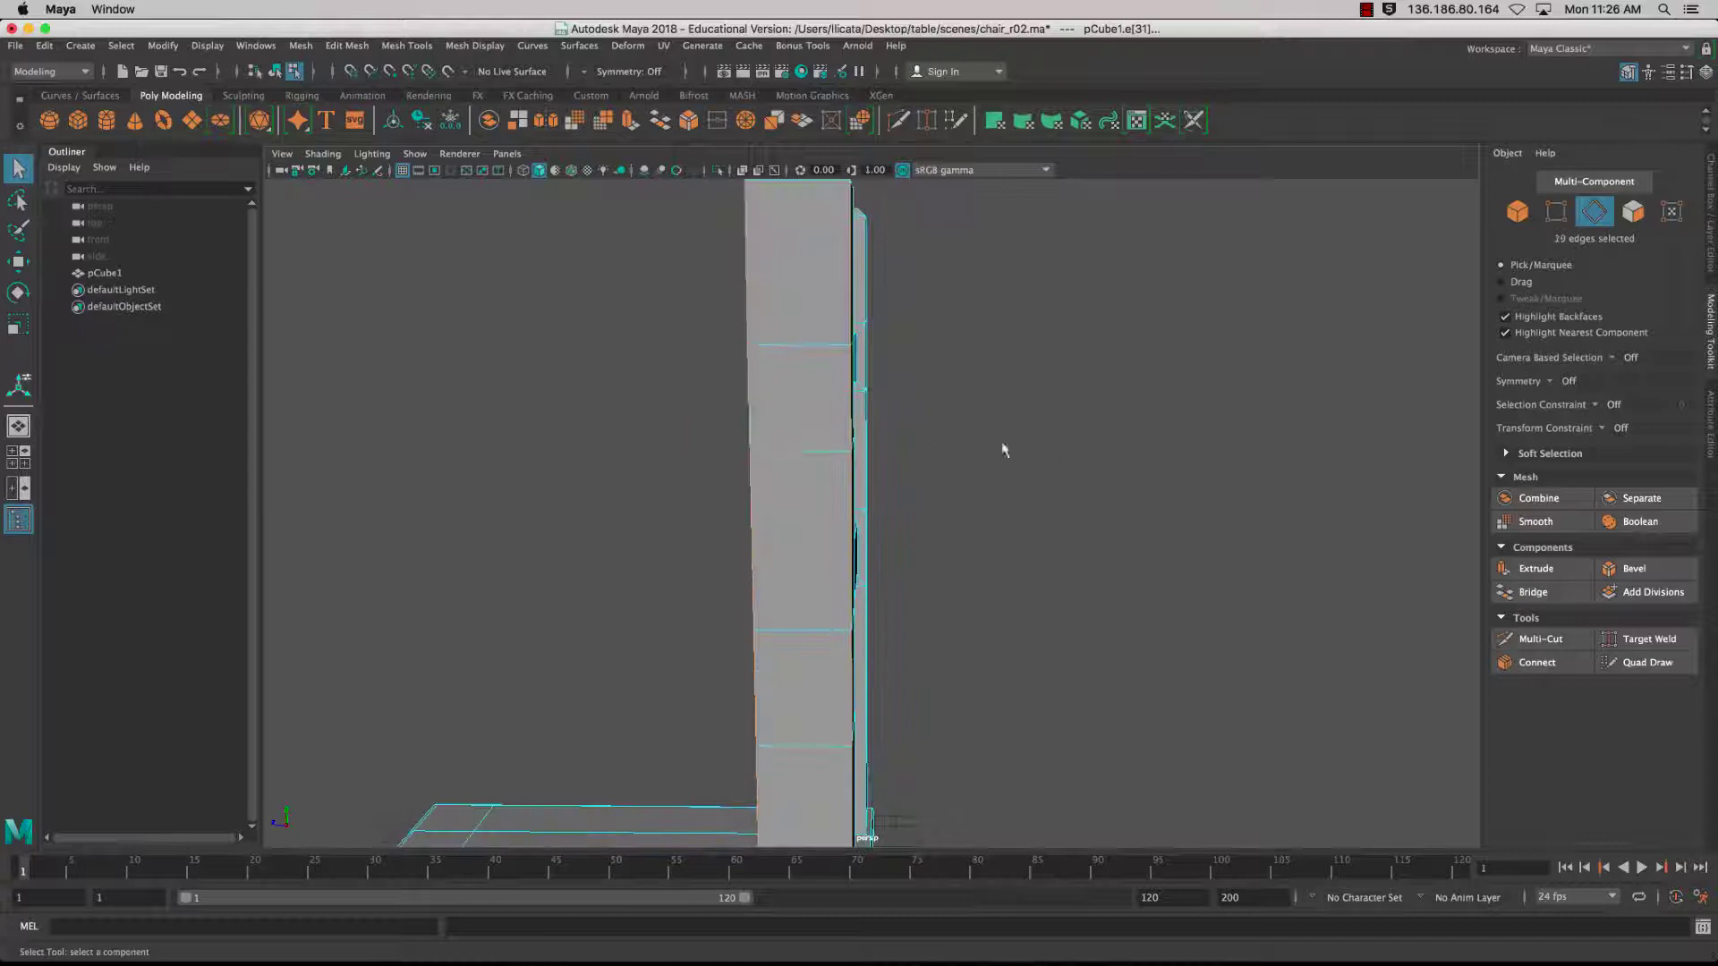
alt+drag(1003, 450, 936, 386)
alt+middle_drag(778, 430, 941, 408)
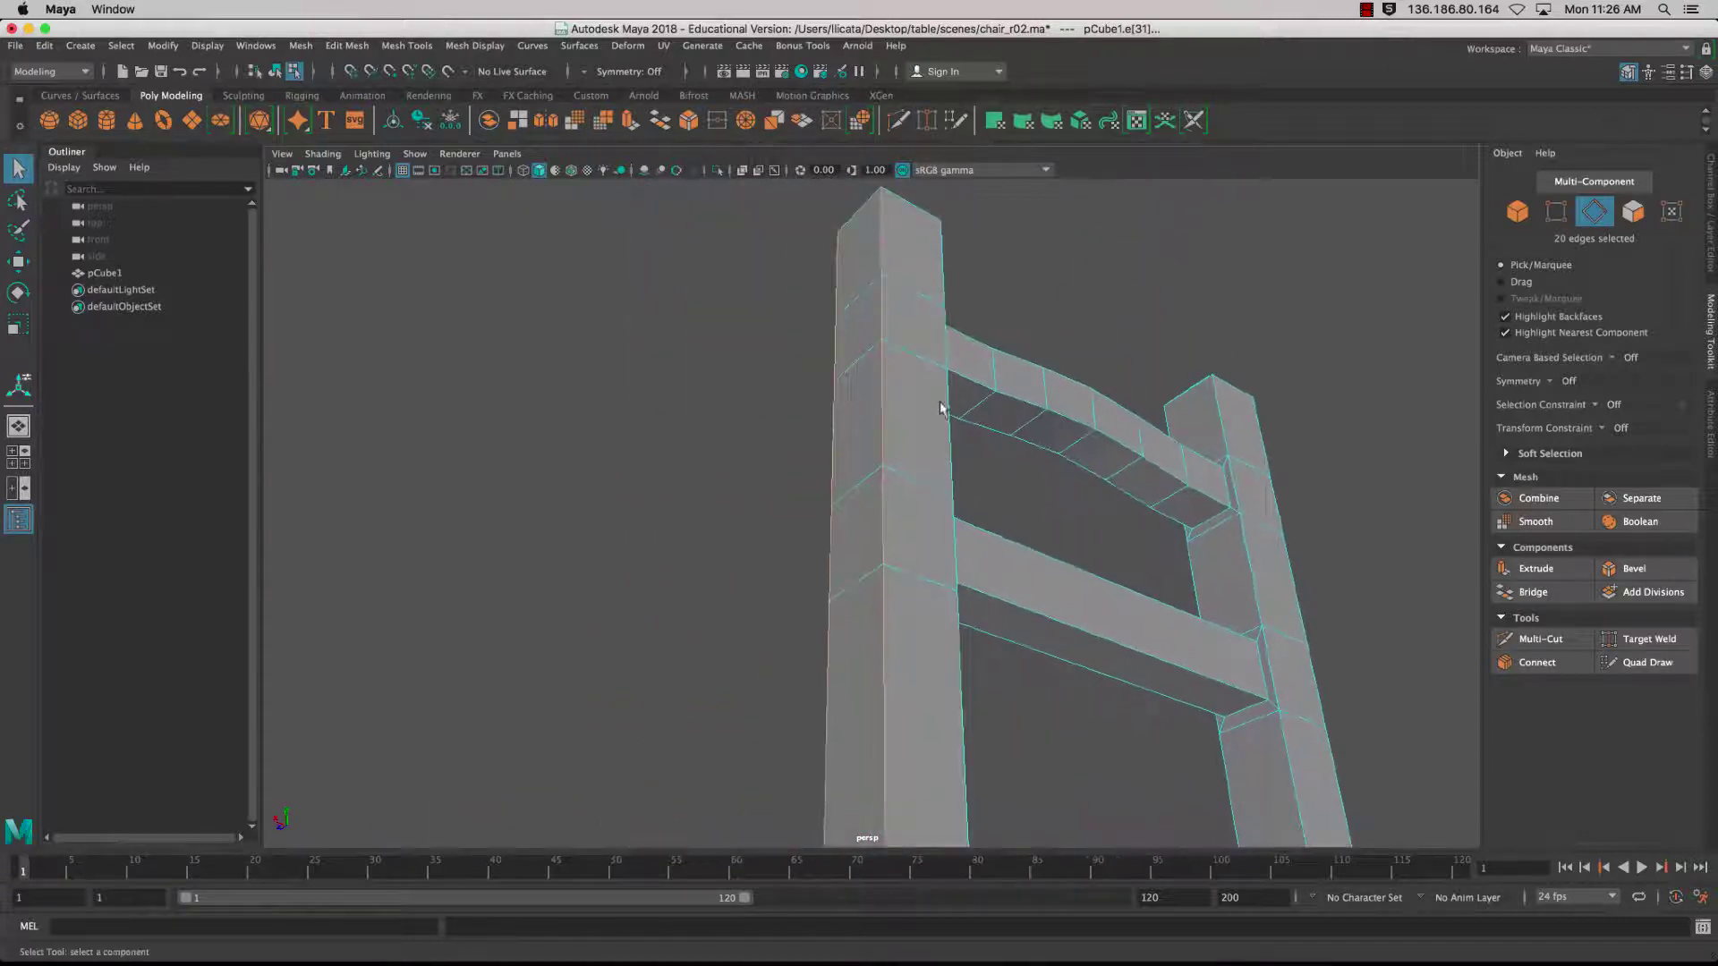
- Add the first vertical corner edge segments of the opposite back post to the edge selection
scroll(941, 429, down, 10)
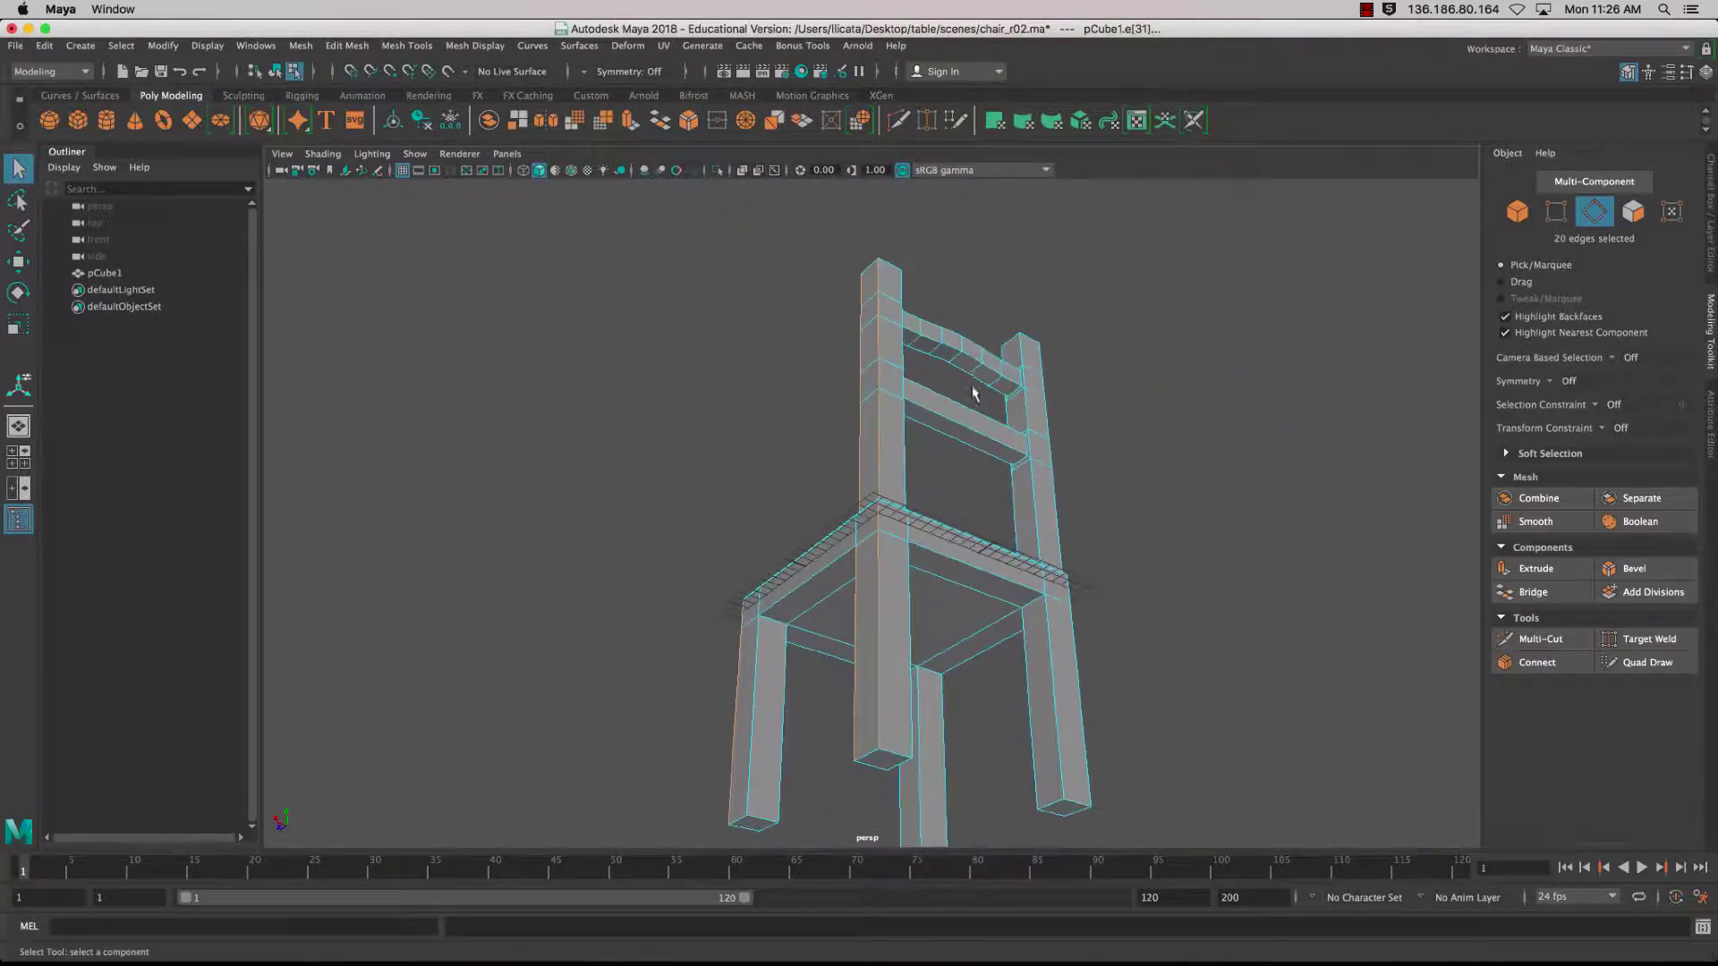
alt+drag(974, 394, 1253, 528)
scroll(890, 574, up, 8)
alt+middle_drag(555, 497, 784, 542)
alt+drag(784, 541, 815, 542)
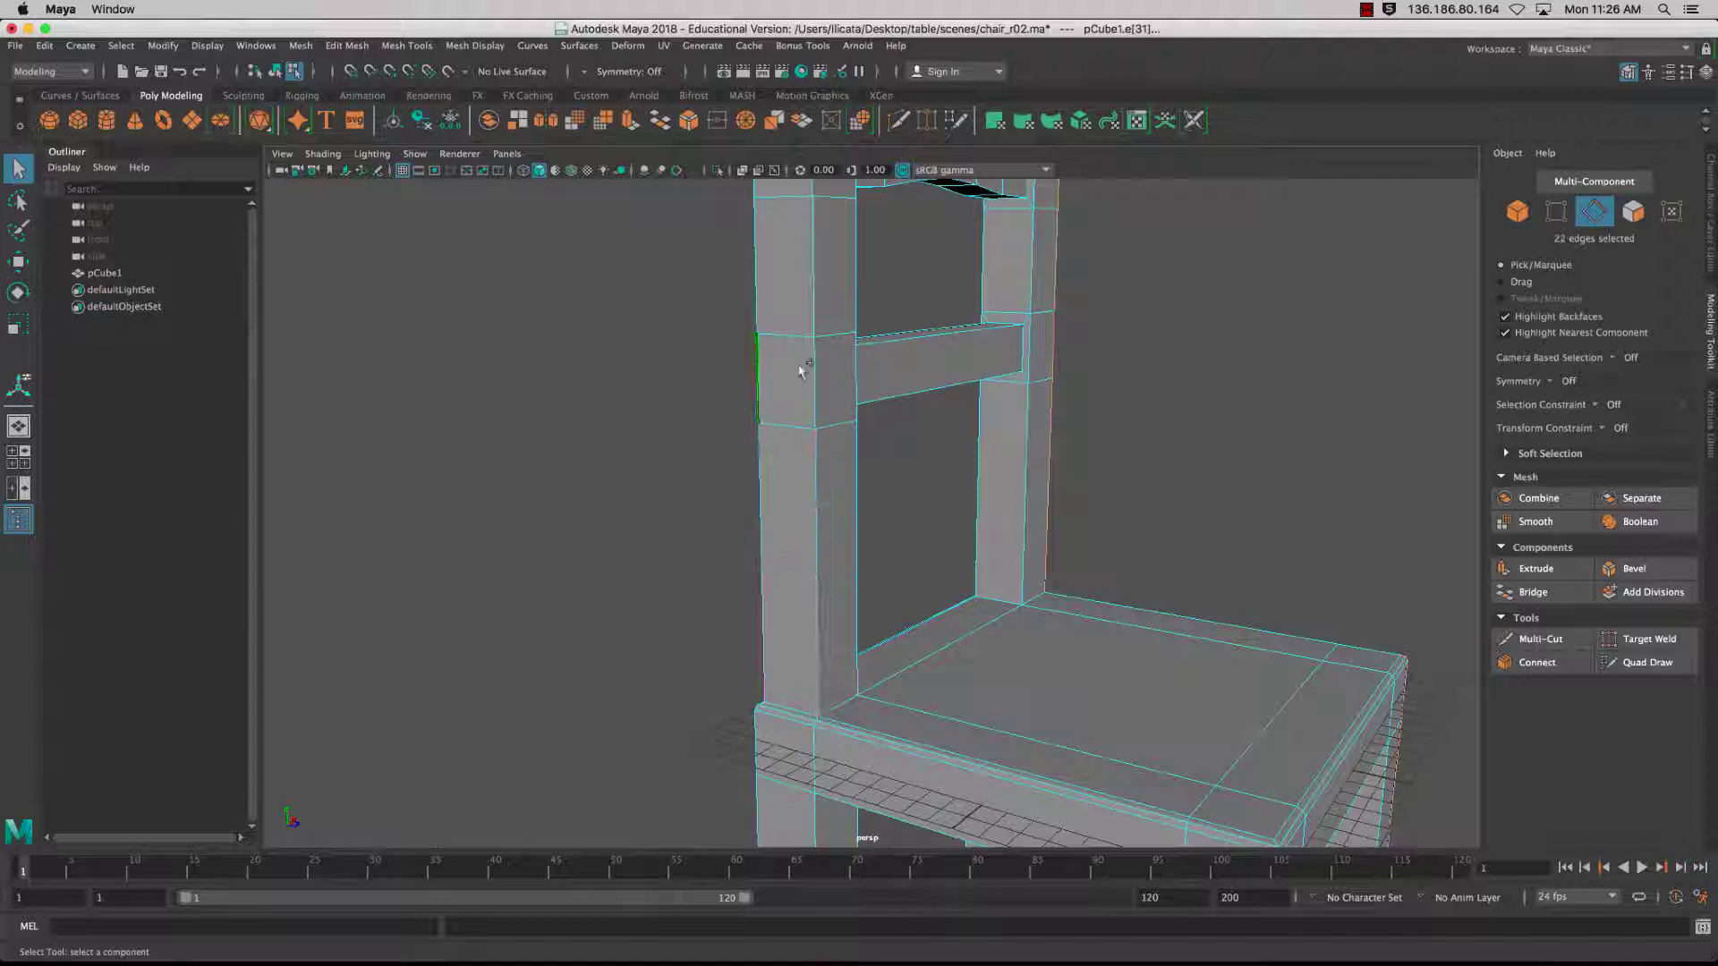
shift+double_click(823, 264)
alt+middle_drag(842, 260, 889, 566)
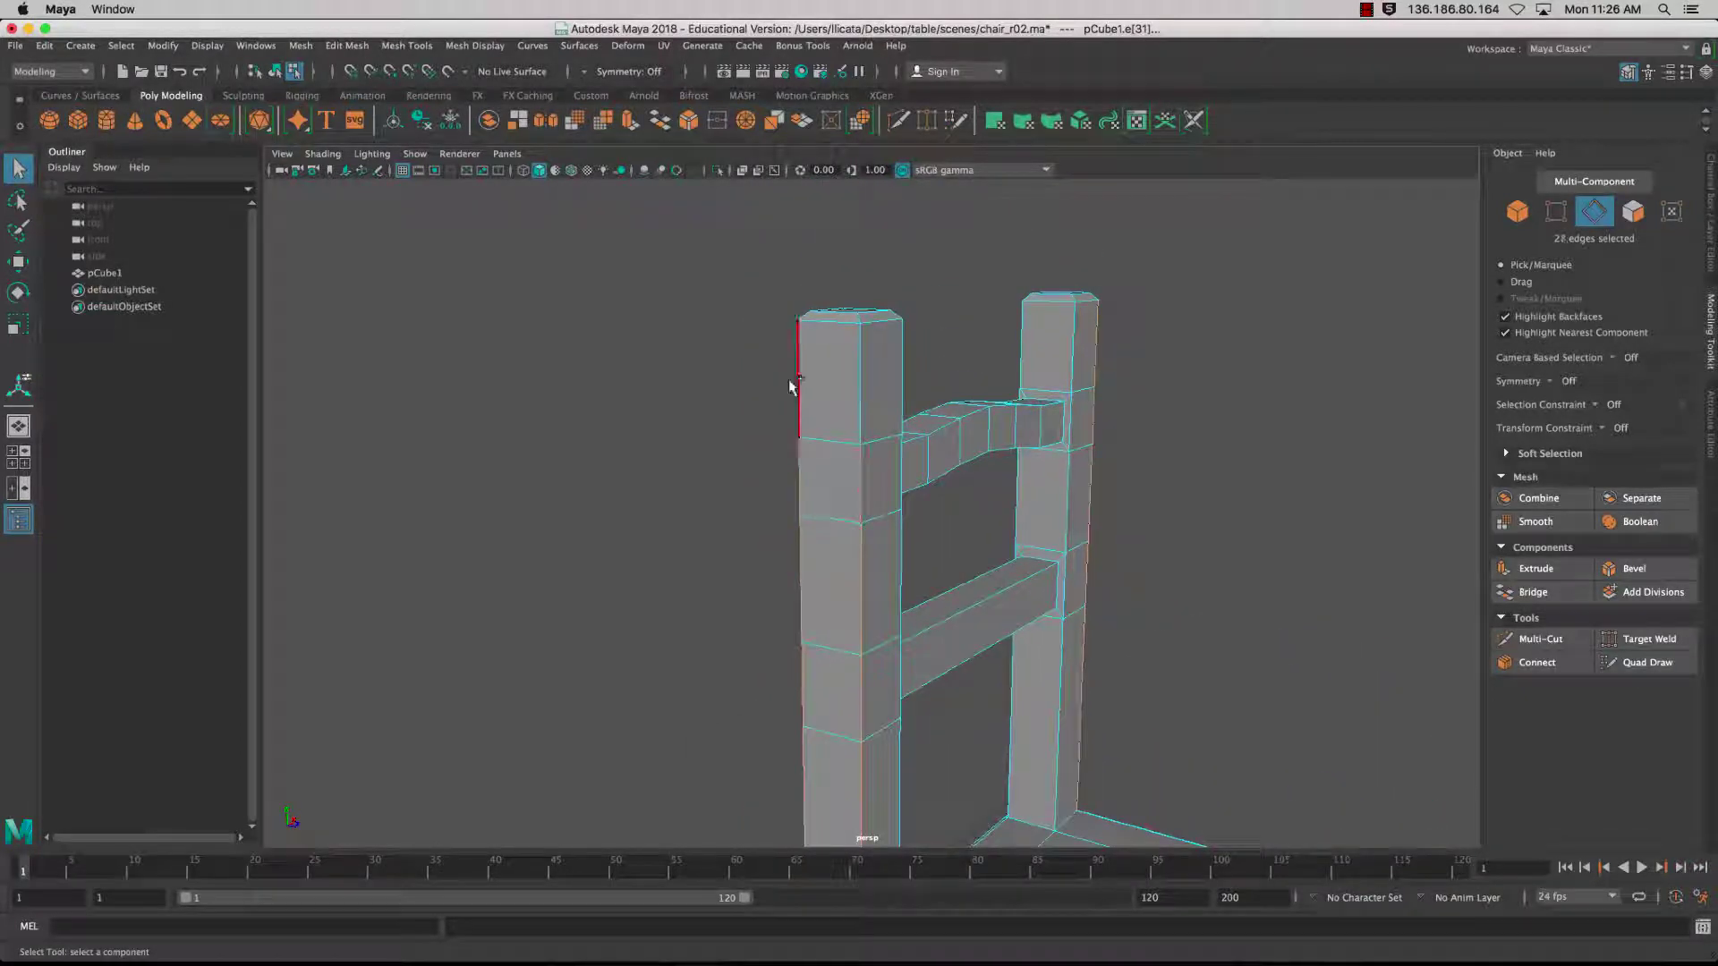
- Add the remaining corner edges of the opposite back post and the rear leg below it to the selection
scroll(894, 506, up, 2)
alt+middle_drag(894, 506, 936, 315)
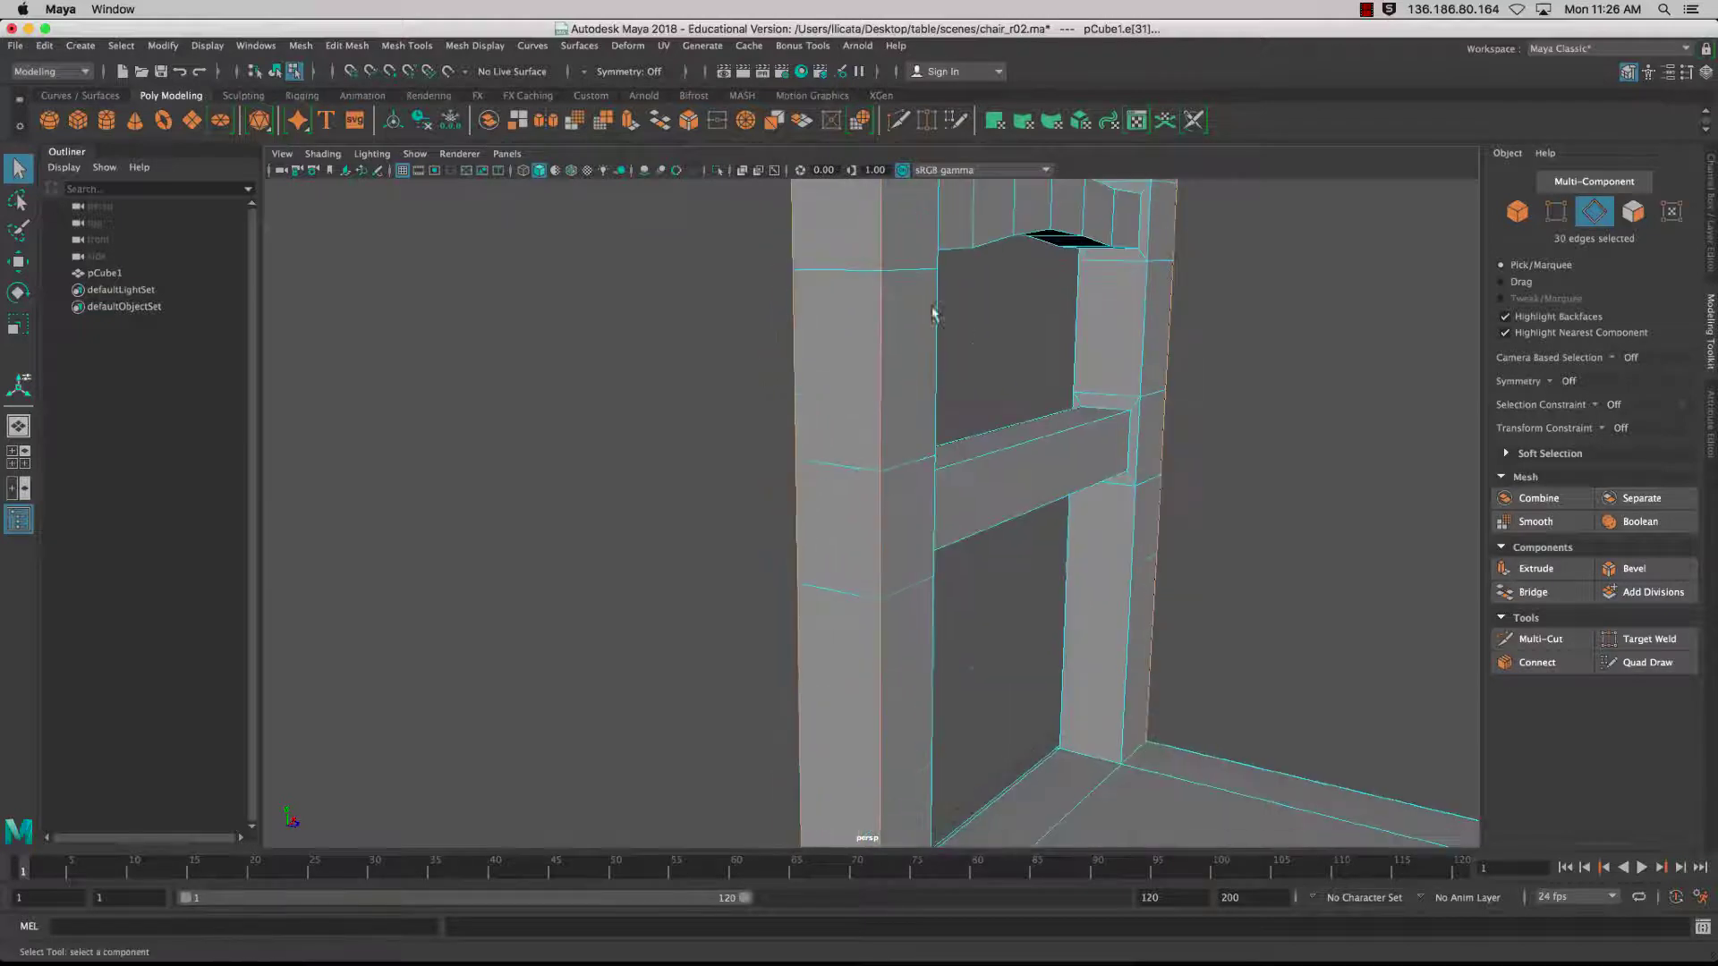
alt+middle_drag(957, 626, 971, 352)
alt+middle_drag(907, 710, 907, 483)
alt+drag(905, 484, 866, 455)
shift+click(859, 479)
alt+drag(989, 503, 1044, 547)
scroll(888, 530, down, 5)
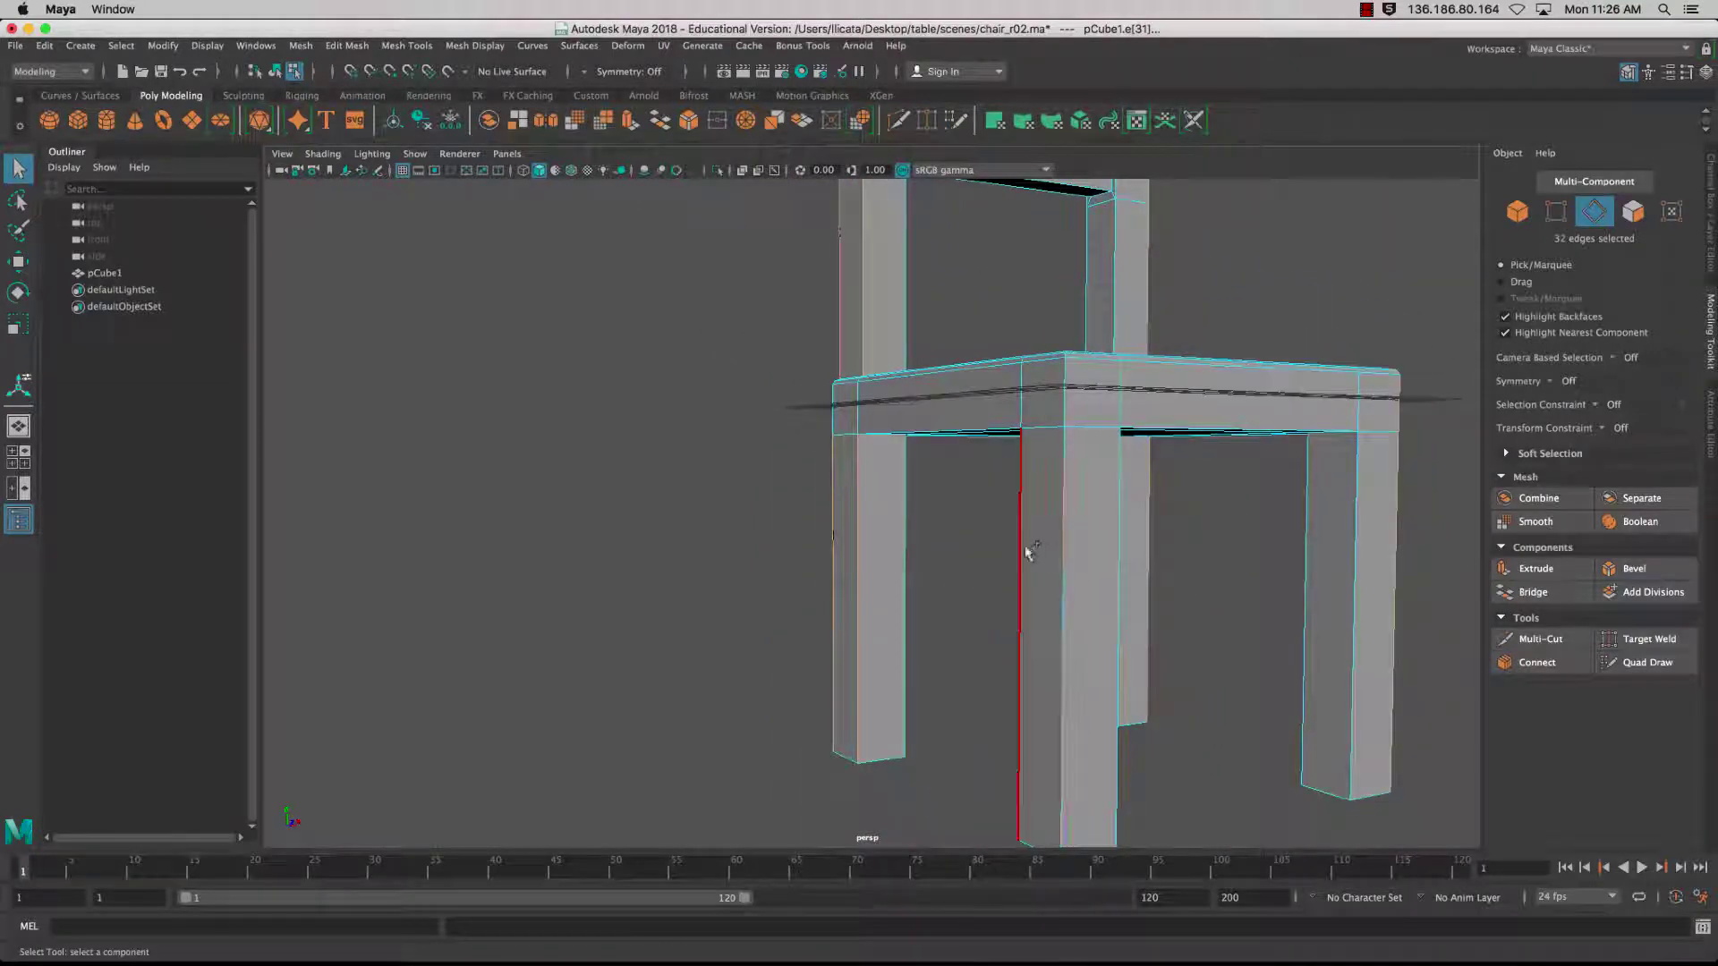
- Add the remaining vertical corner edges of the legs to the edge selection
alt+drag(1233, 553, 501, 565)
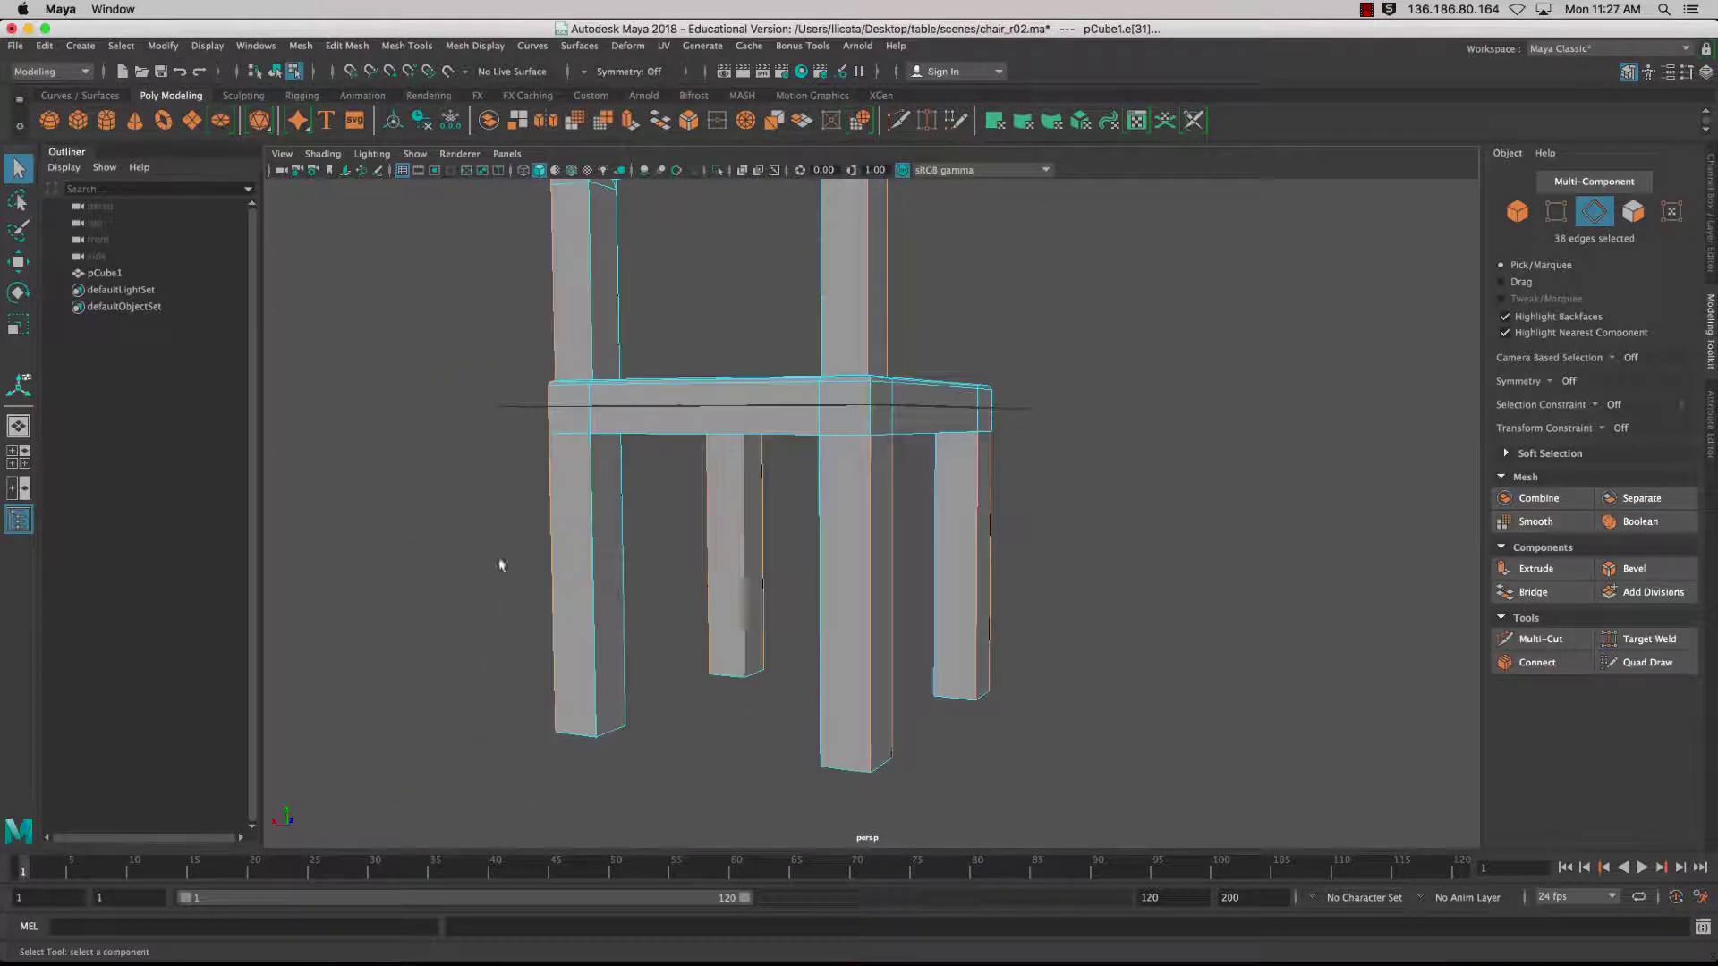
shift+click(623, 546)
alt+drag(755, 567, 814, 498)
shift+click(688, 539)
alt+right_drag(813, 498, 932, 614)
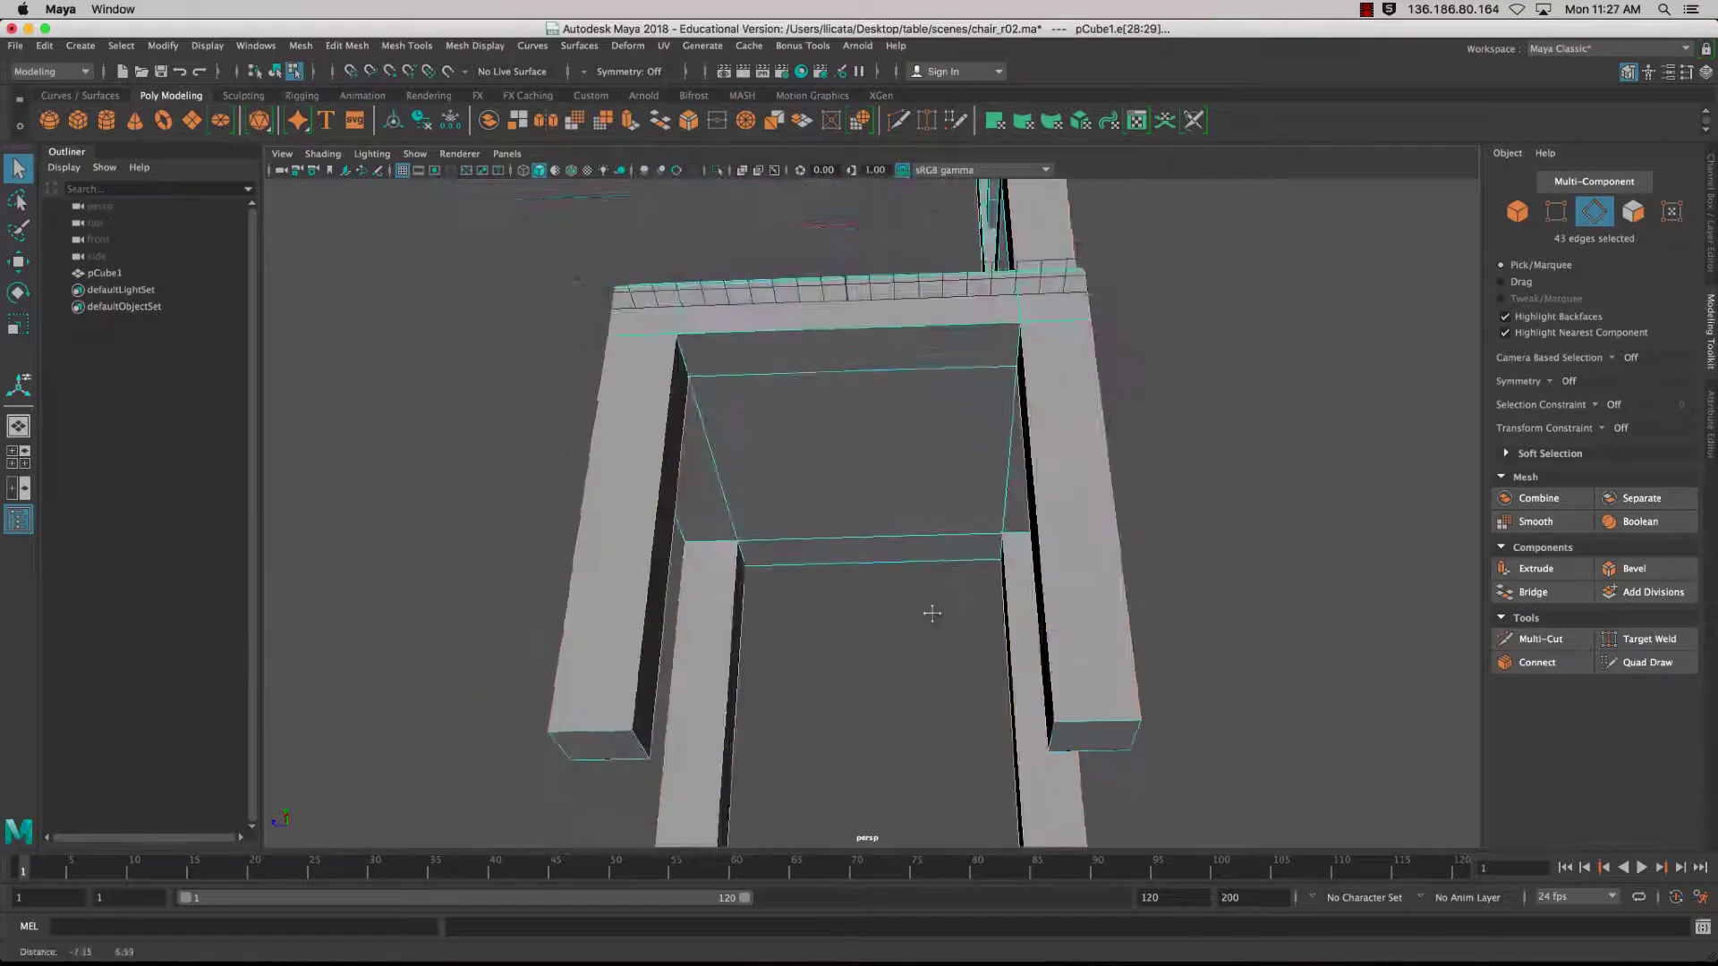
- Check the edge selection around the chair and bevel all the selected vertical leg and post edges
scroll(820, 594, up, 4)
scroll(817, 587, down, 5)
alt+drag(820, 543, 967, 646)
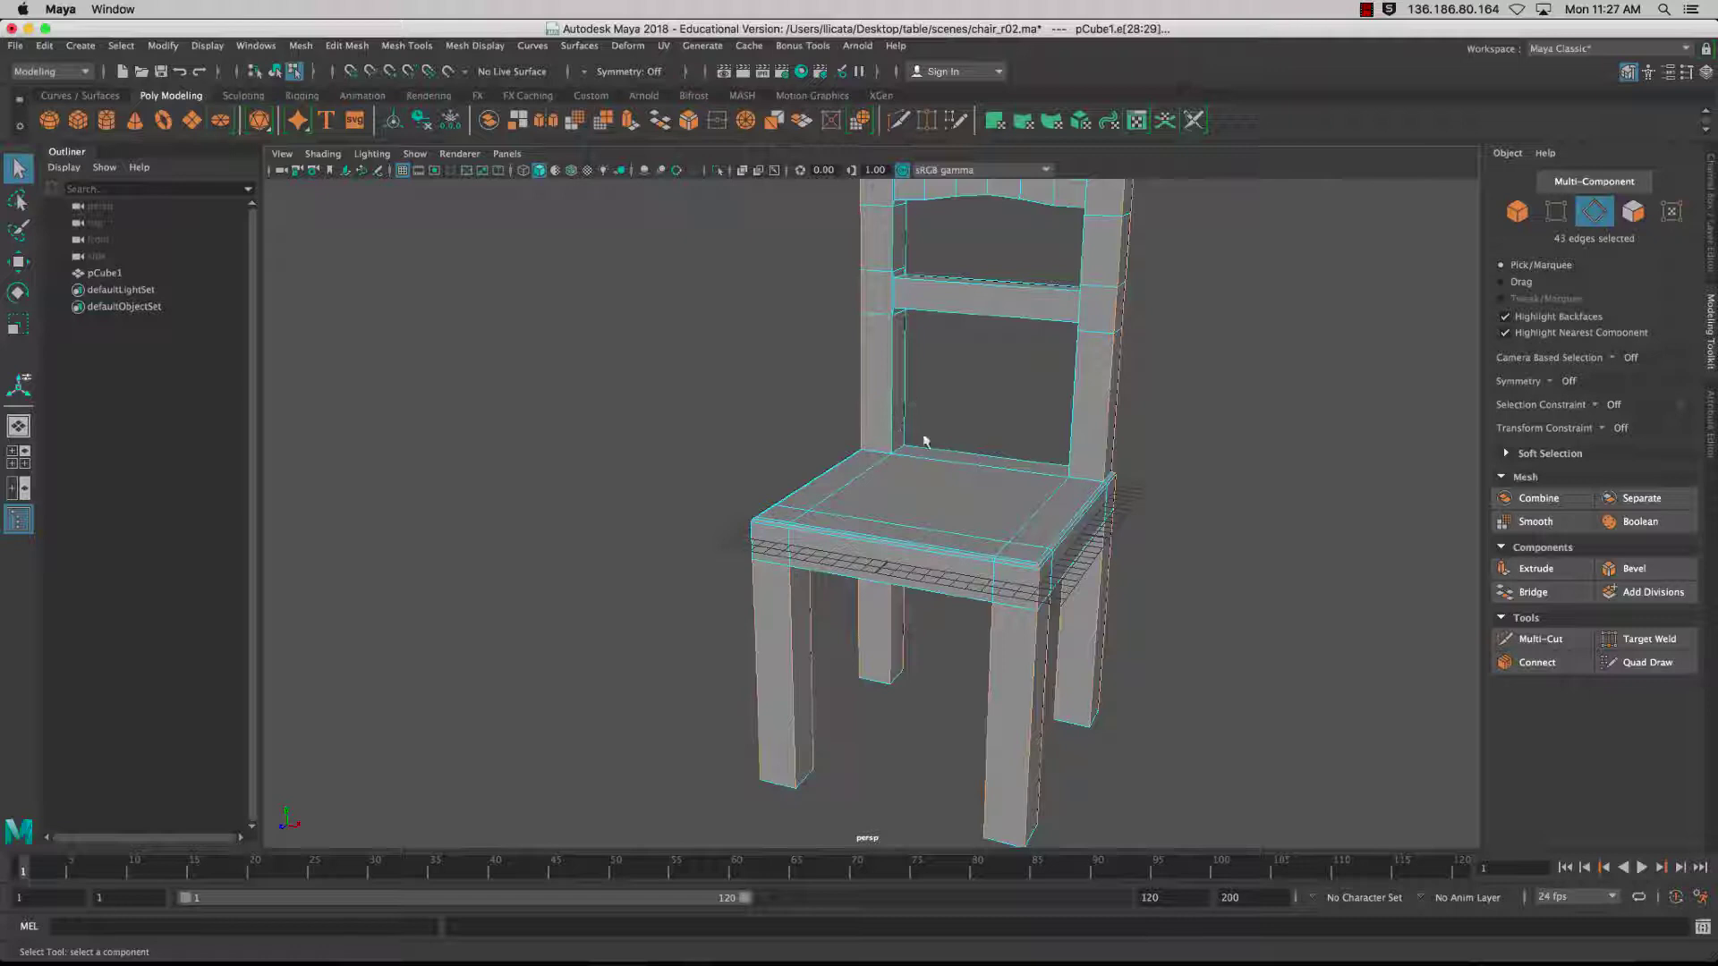
alt+drag(975, 464, 1019, 441)
alt+drag(1195, 474, 1164, 648)
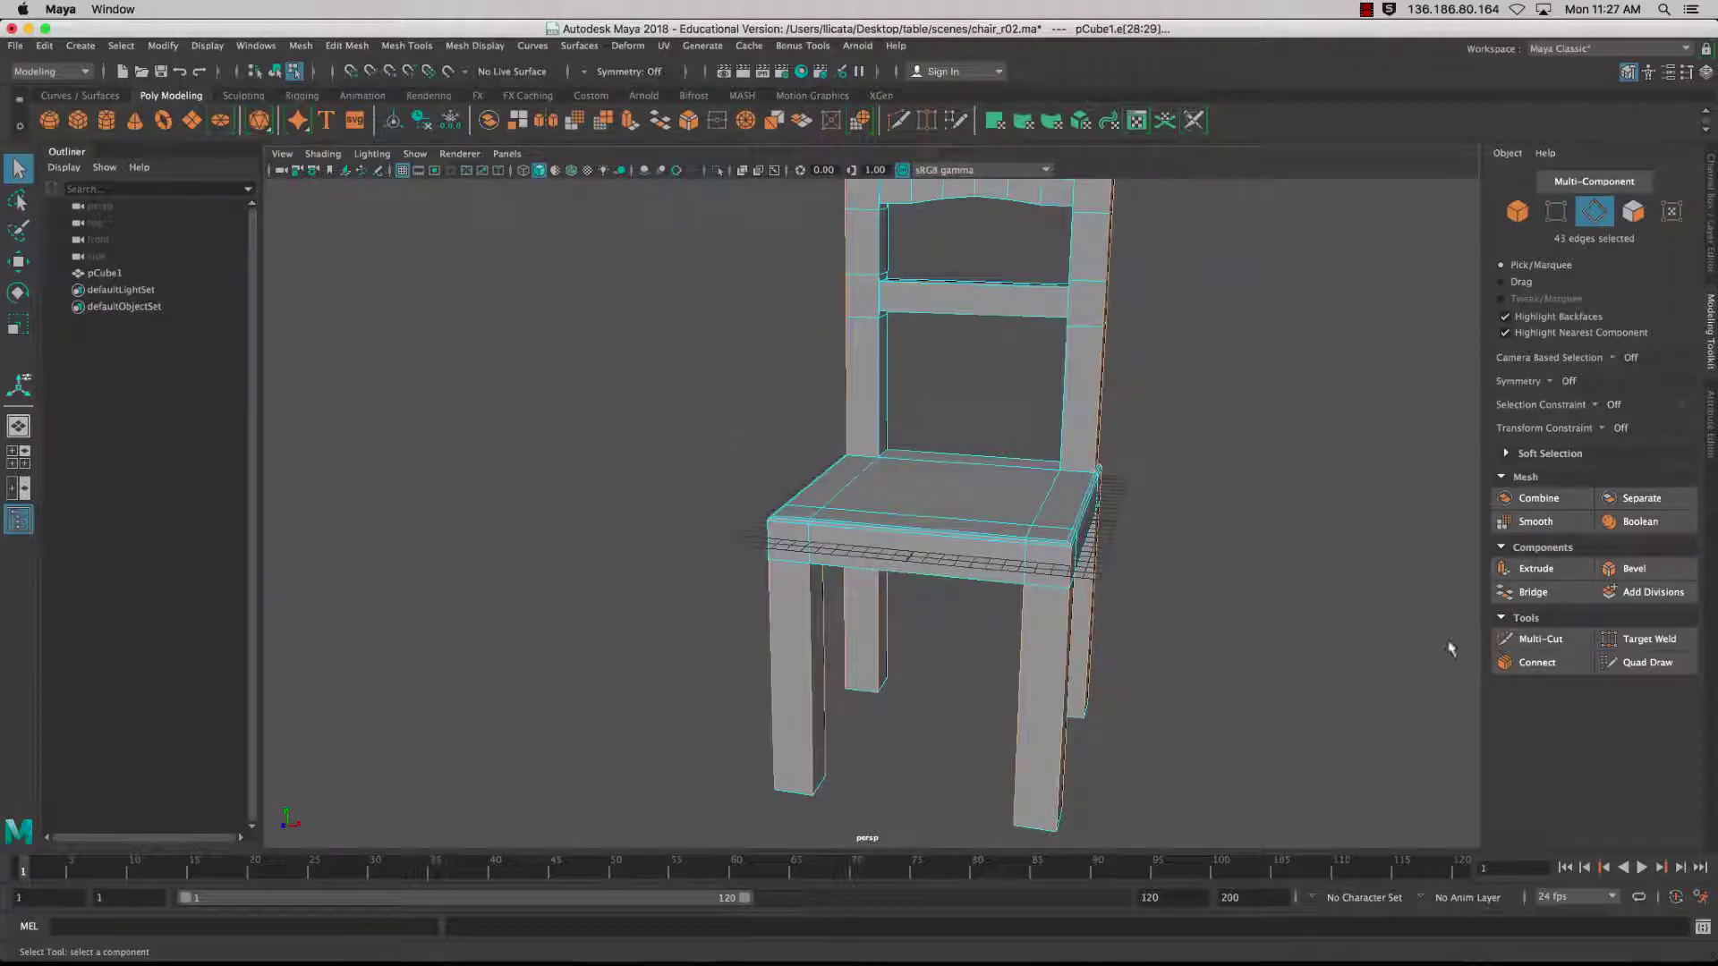
click(1630, 570)
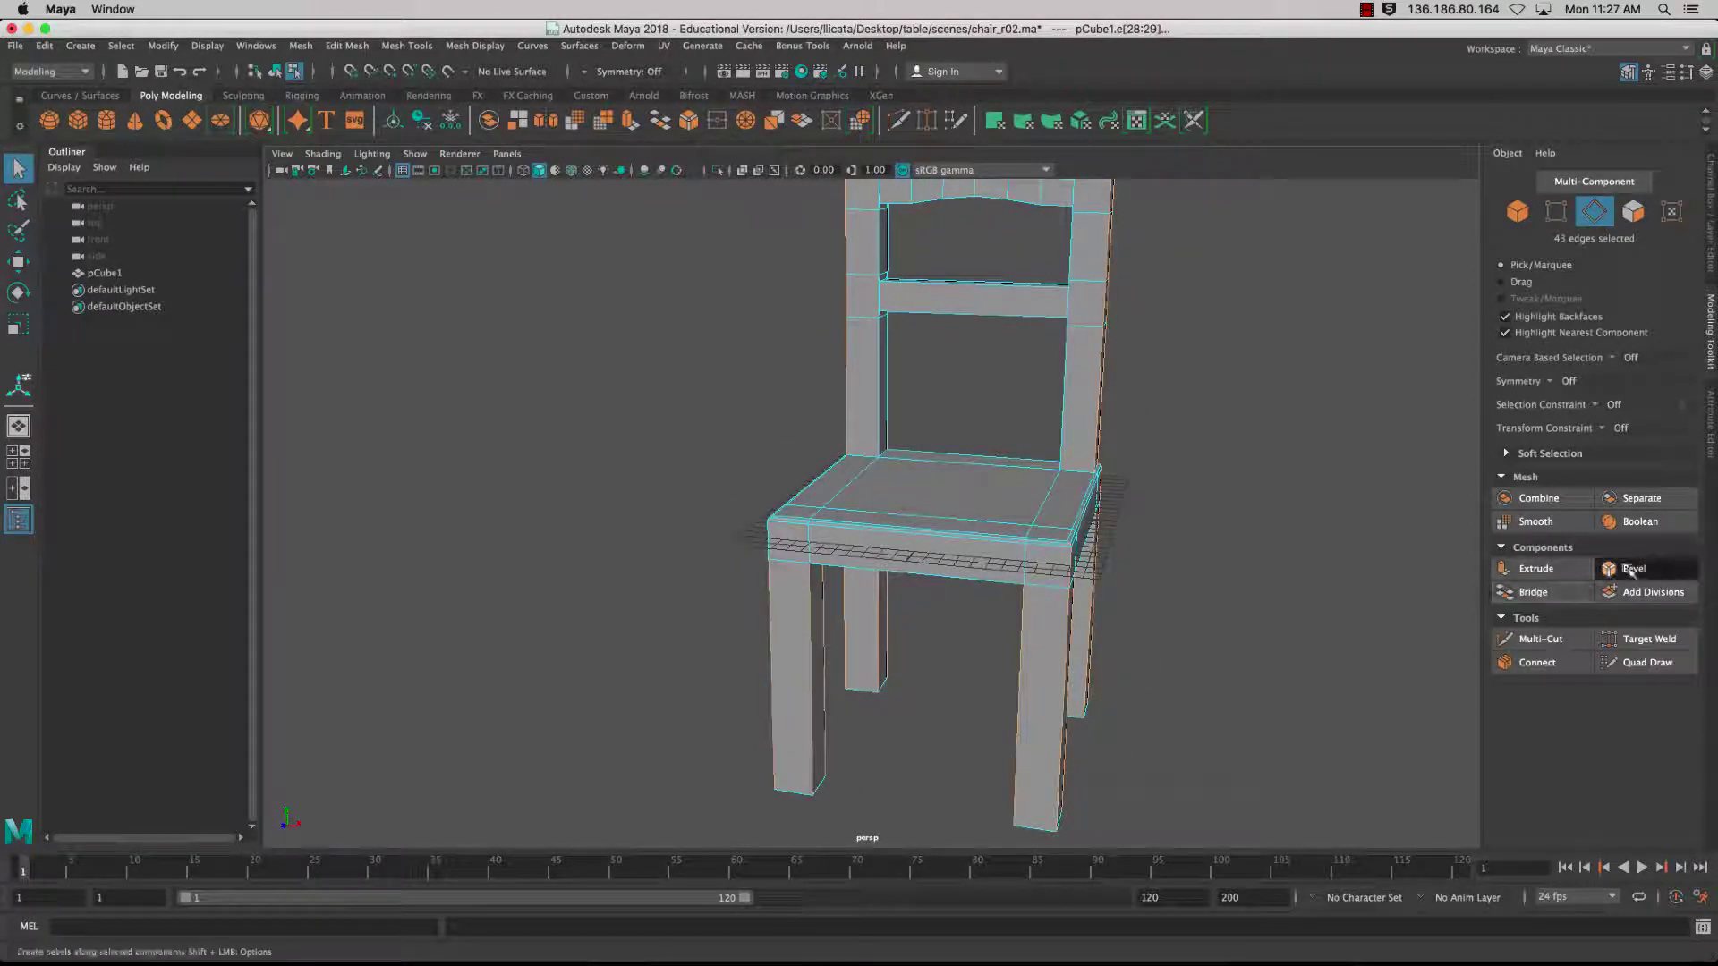
alt+drag(1090, 562, 1049, 583)
scroll(1049, 583, down, 6)
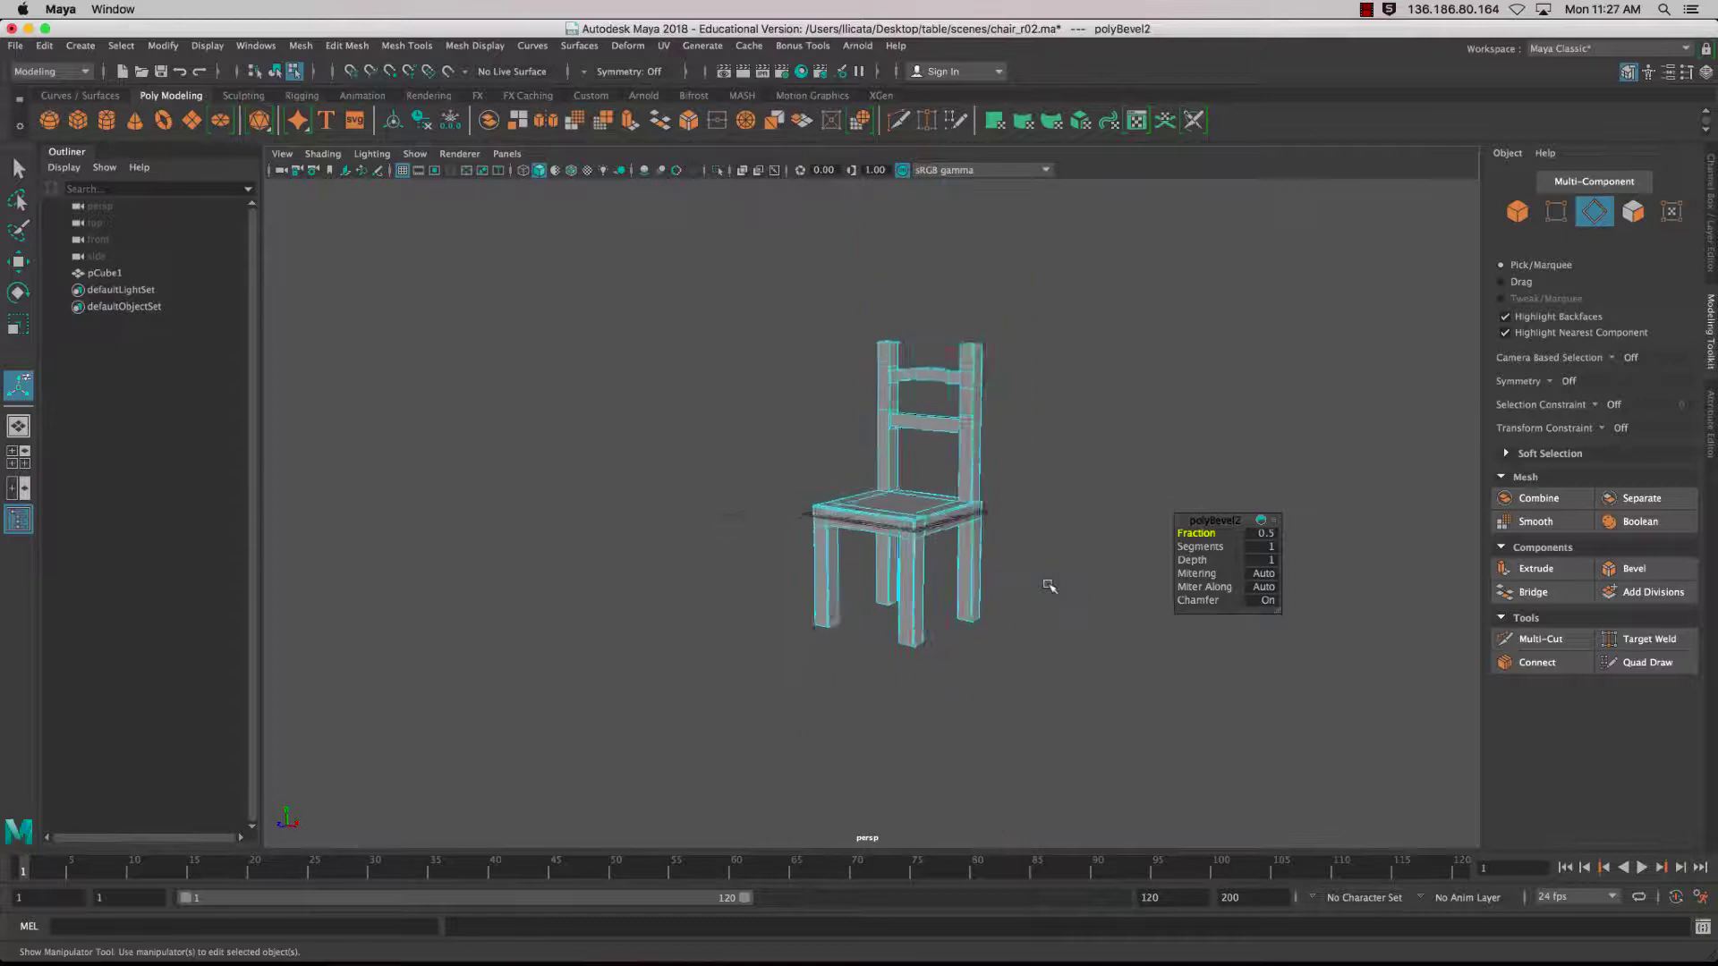
scroll(1049, 584, up, 9)
alt+middle_drag(1049, 583, 914, 537)
scroll(922, 545, down, 5)
scroll(970, 575, up, 10)
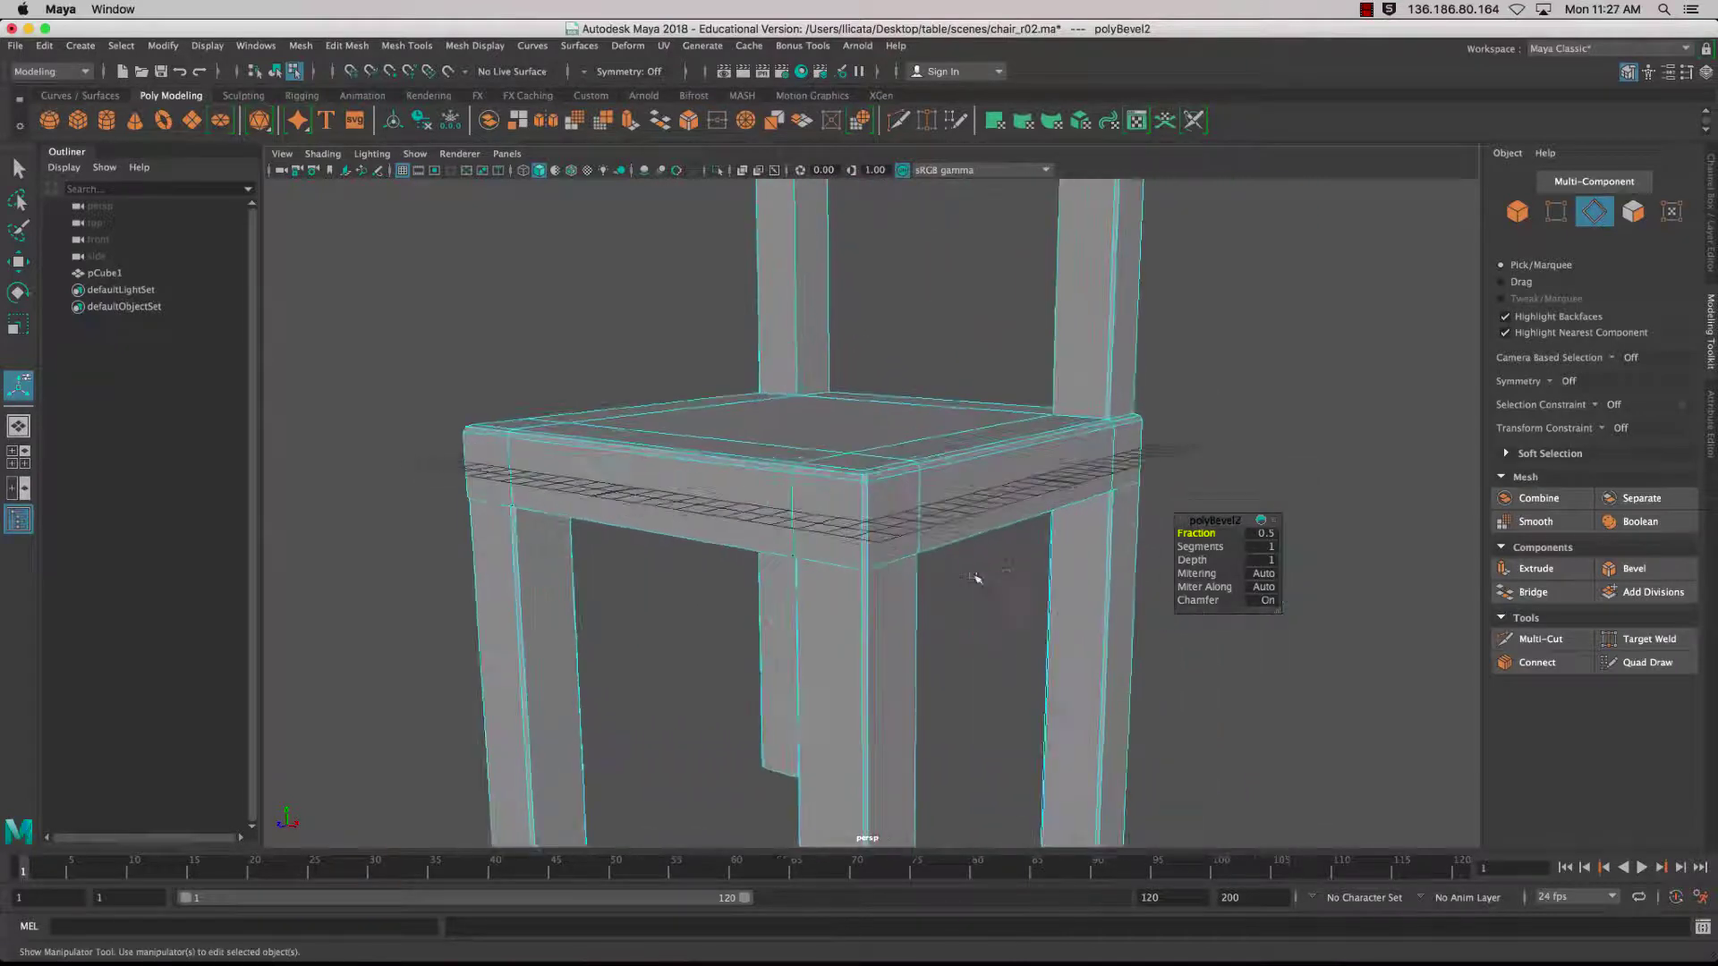
- Set the leg and post bevel's fraction to 0.4 and its segments to 2
drag(1202, 534, 1191, 535)
middle_drag(1187, 535, 1198, 535)
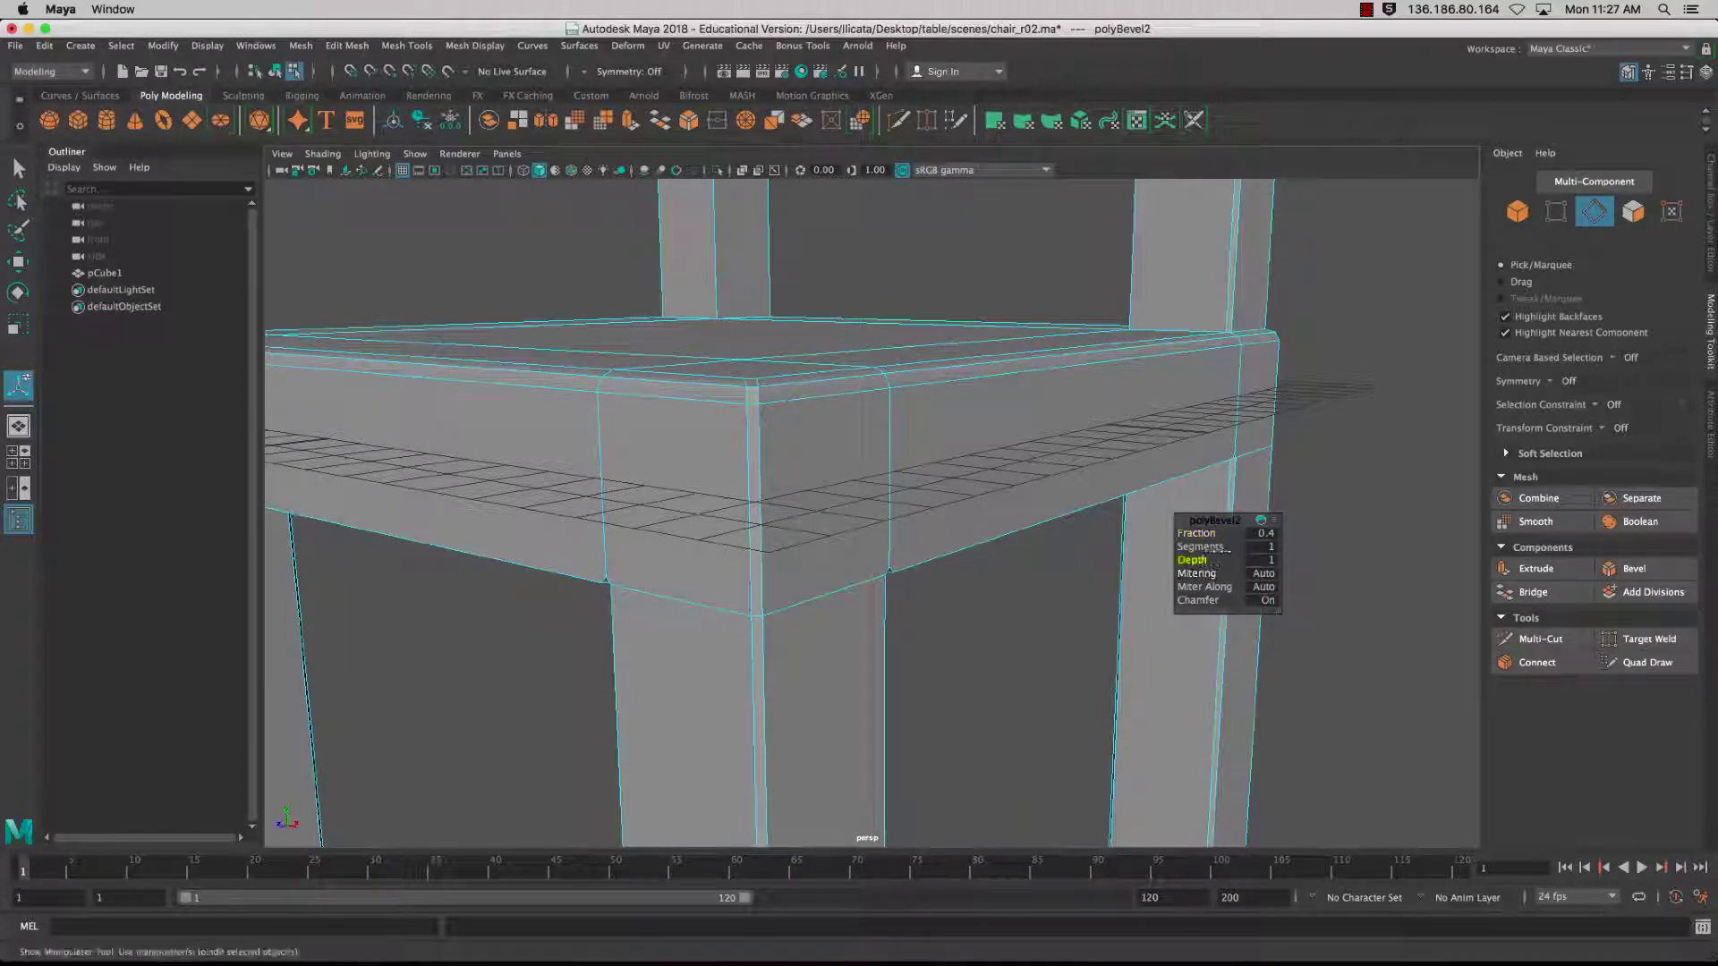
click(1221, 548)
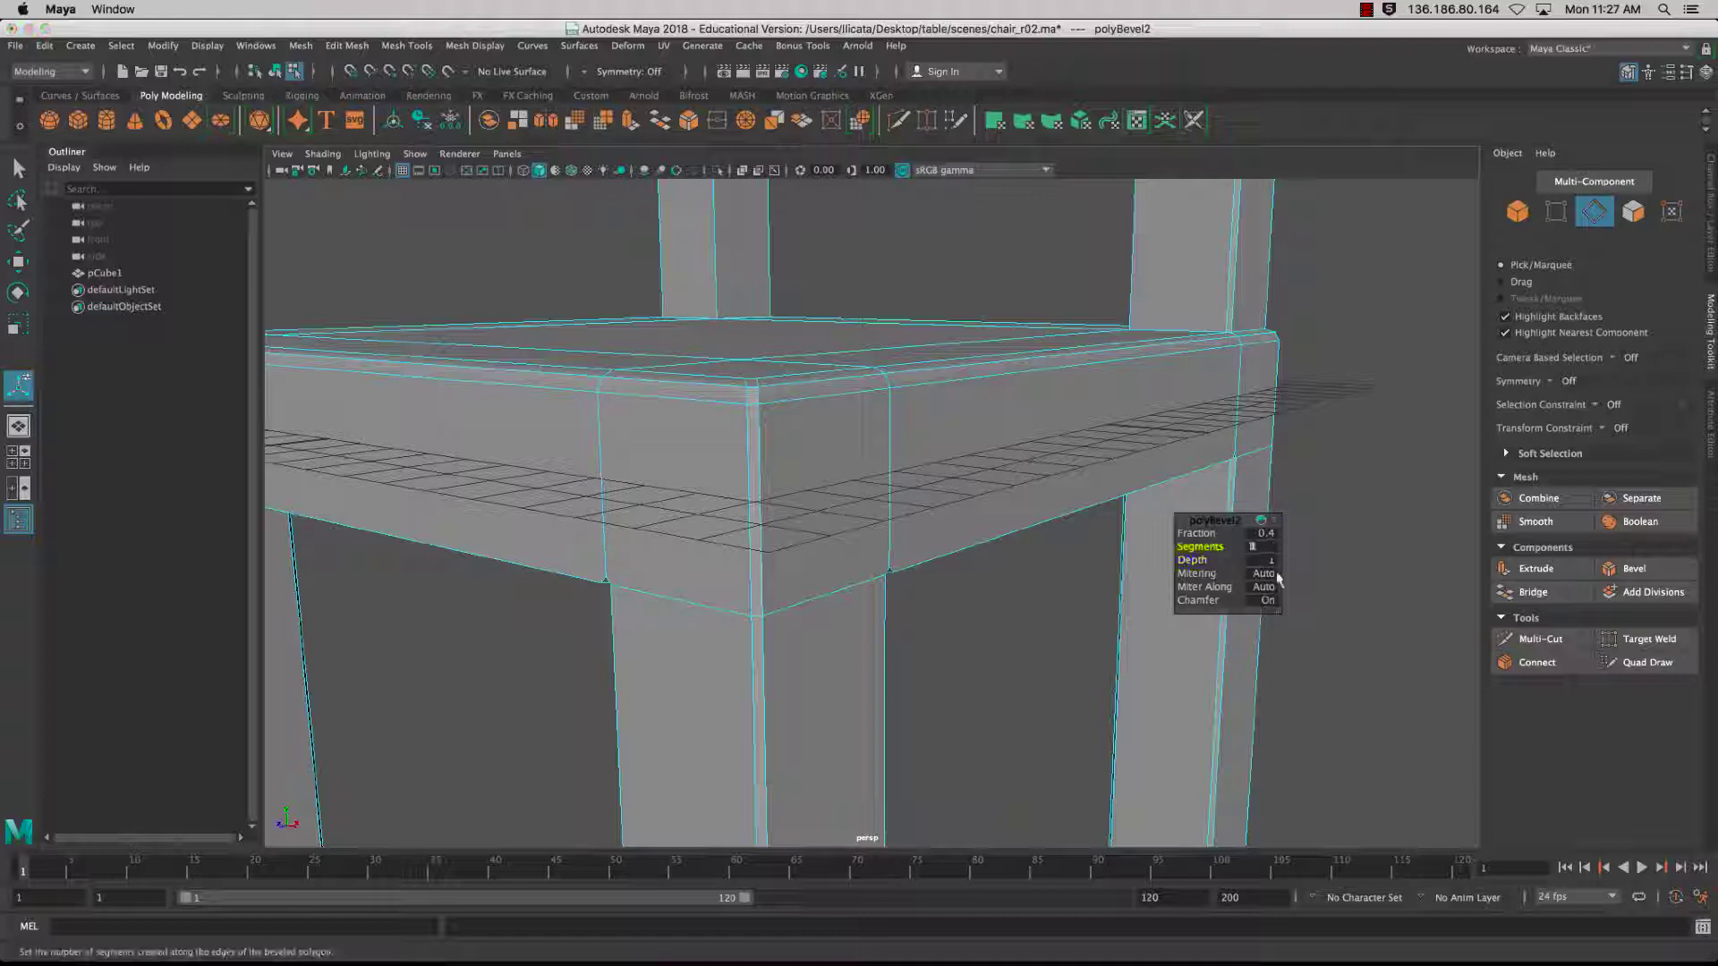
text(2)
key(Return)
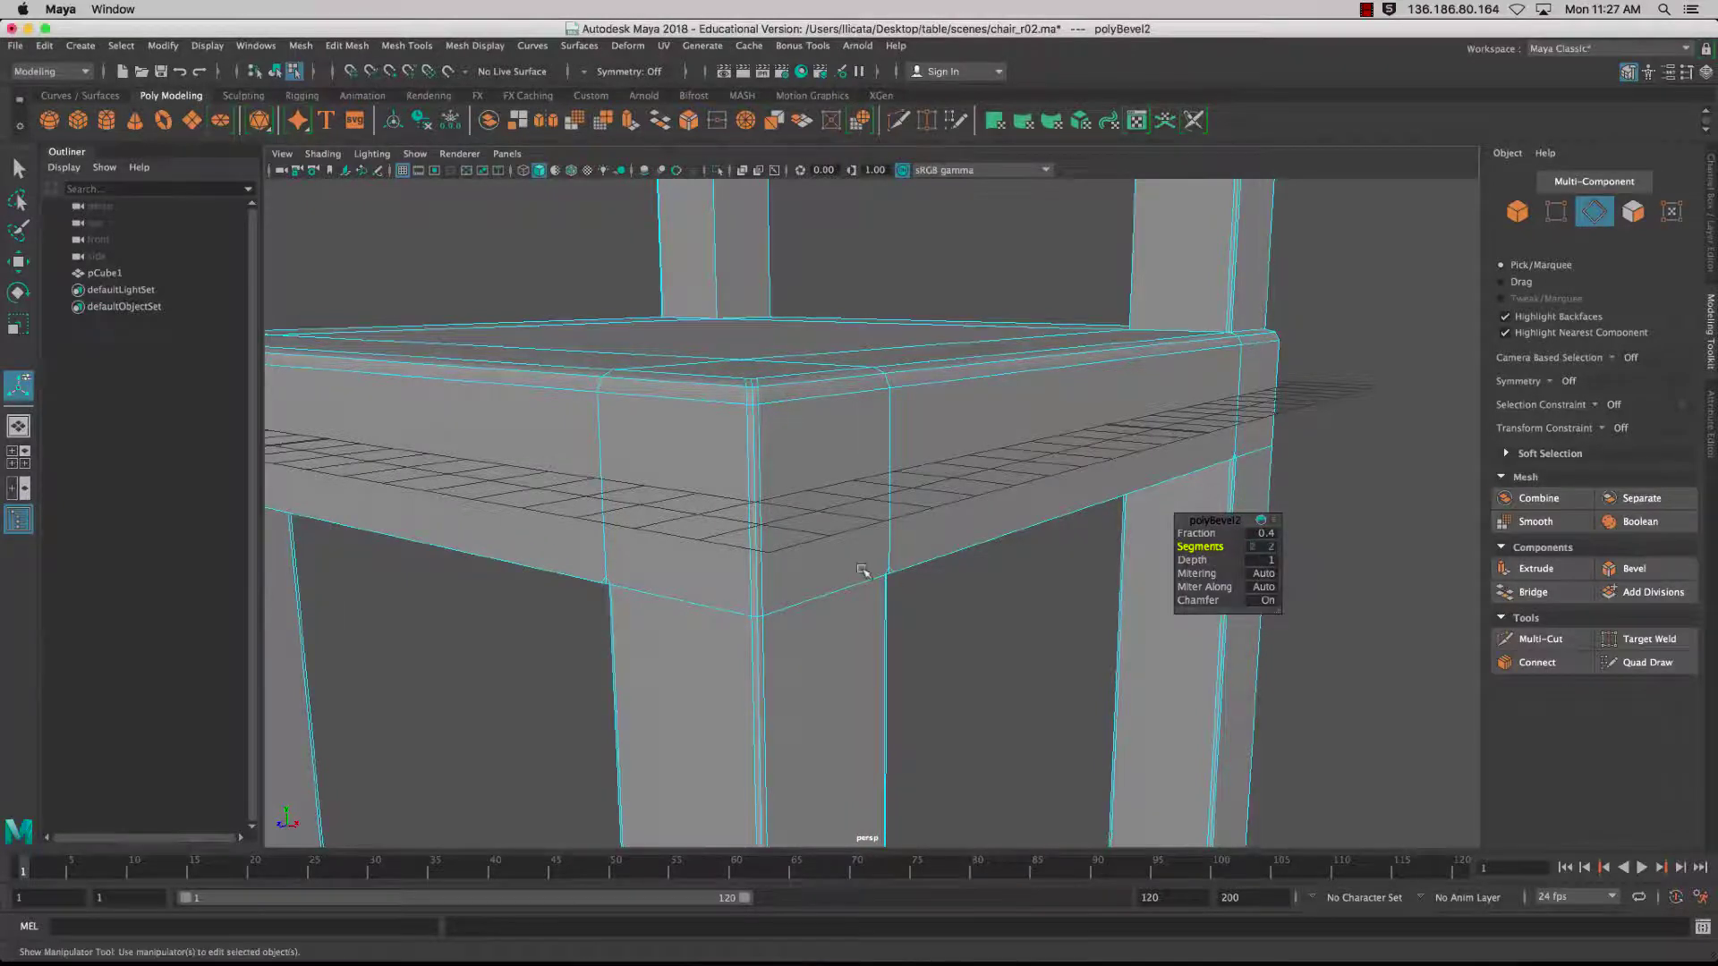
- Set the leg and post bevel's fraction to 1 and check the beveled corners of the seat
scroll(861, 570, up, 3)
scroll(861, 570, down, 5)
scroll(908, 528, down, 2)
alt+middle_drag(908, 528, 894, 606)
scroll(904, 606, down, 3)
scroll(908, 606, up, 5)
scroll(906, 606, up, 4)
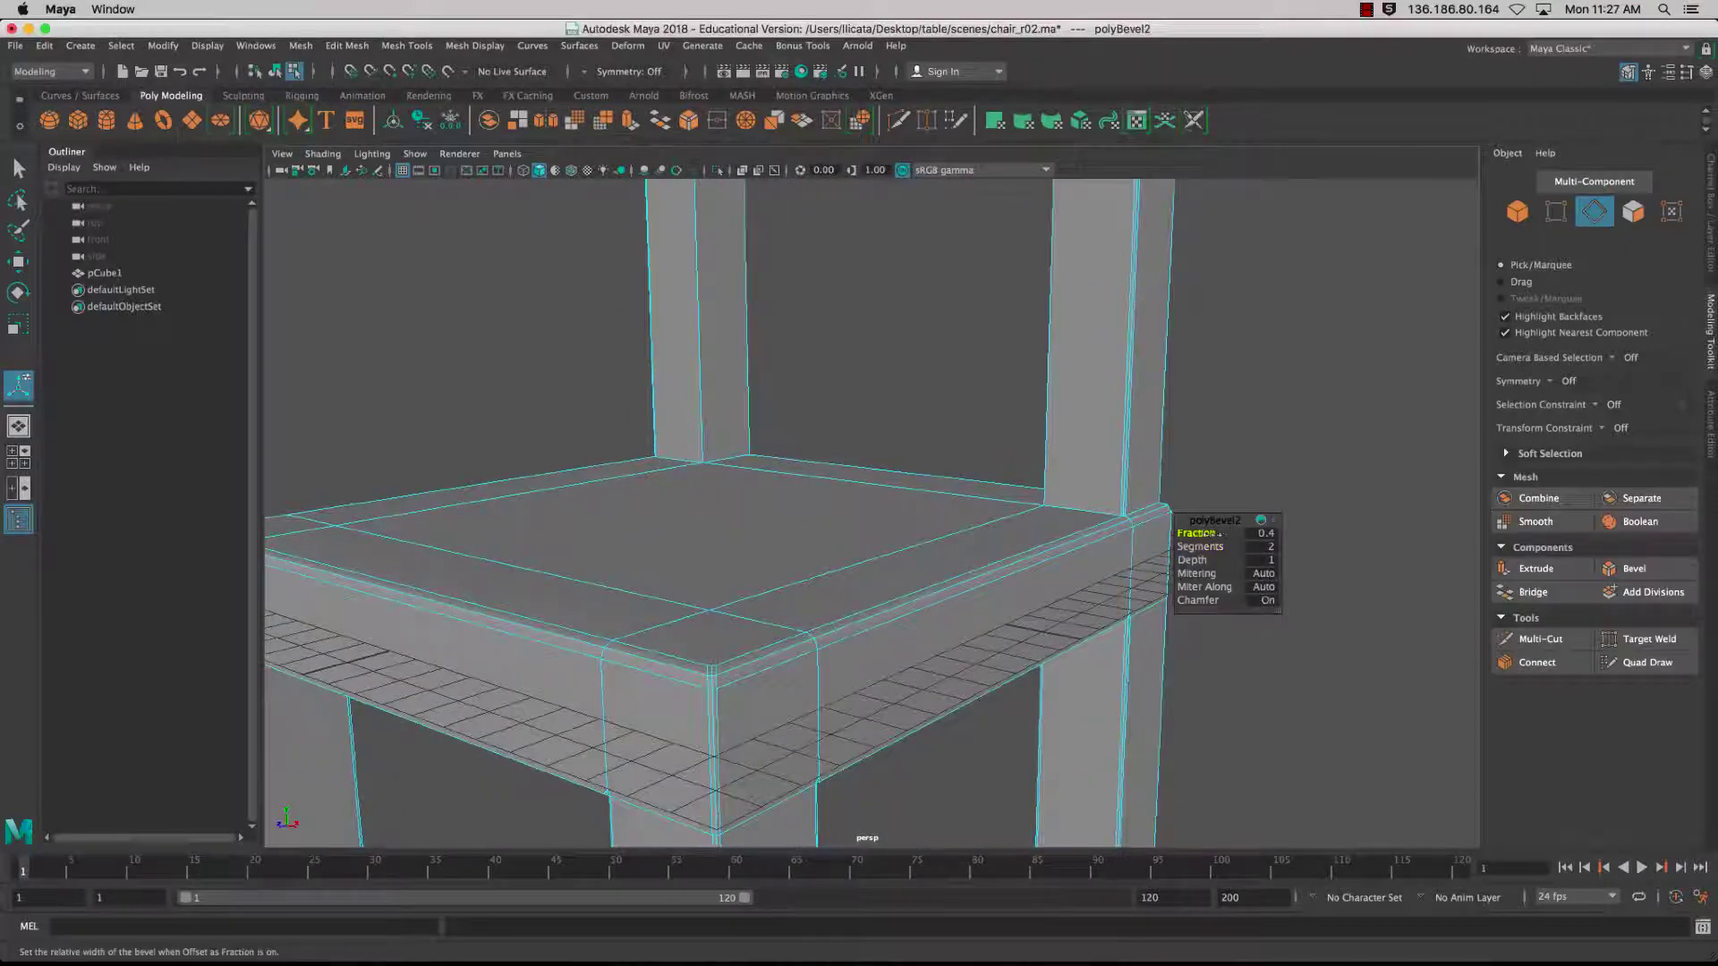
drag(1210, 534, 1214, 533)
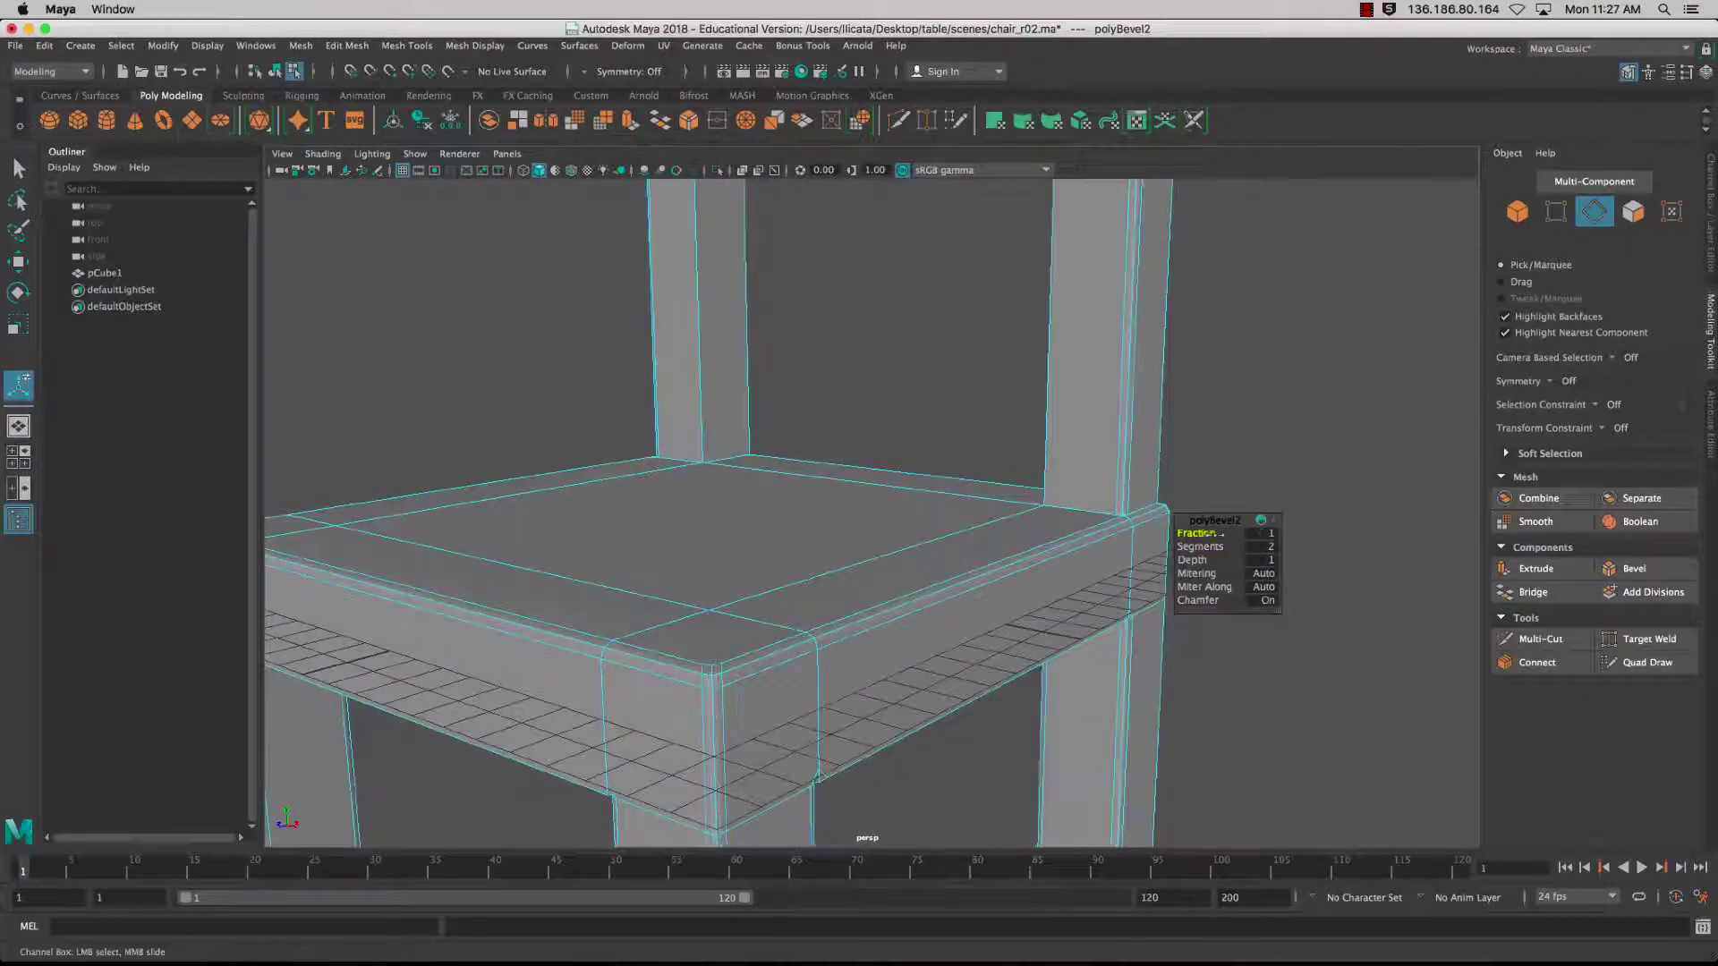
scroll(931, 618, down, 3)
alt+middle_drag(913, 658, 972, 564)
mouse_move(943, 620)
alt+mouse_down()
mouse_move(974, 552)
mouse_move(1007, 551)
mouse_move(1009, 464)
mouse_move(945, 645)
alt+mouse_up()
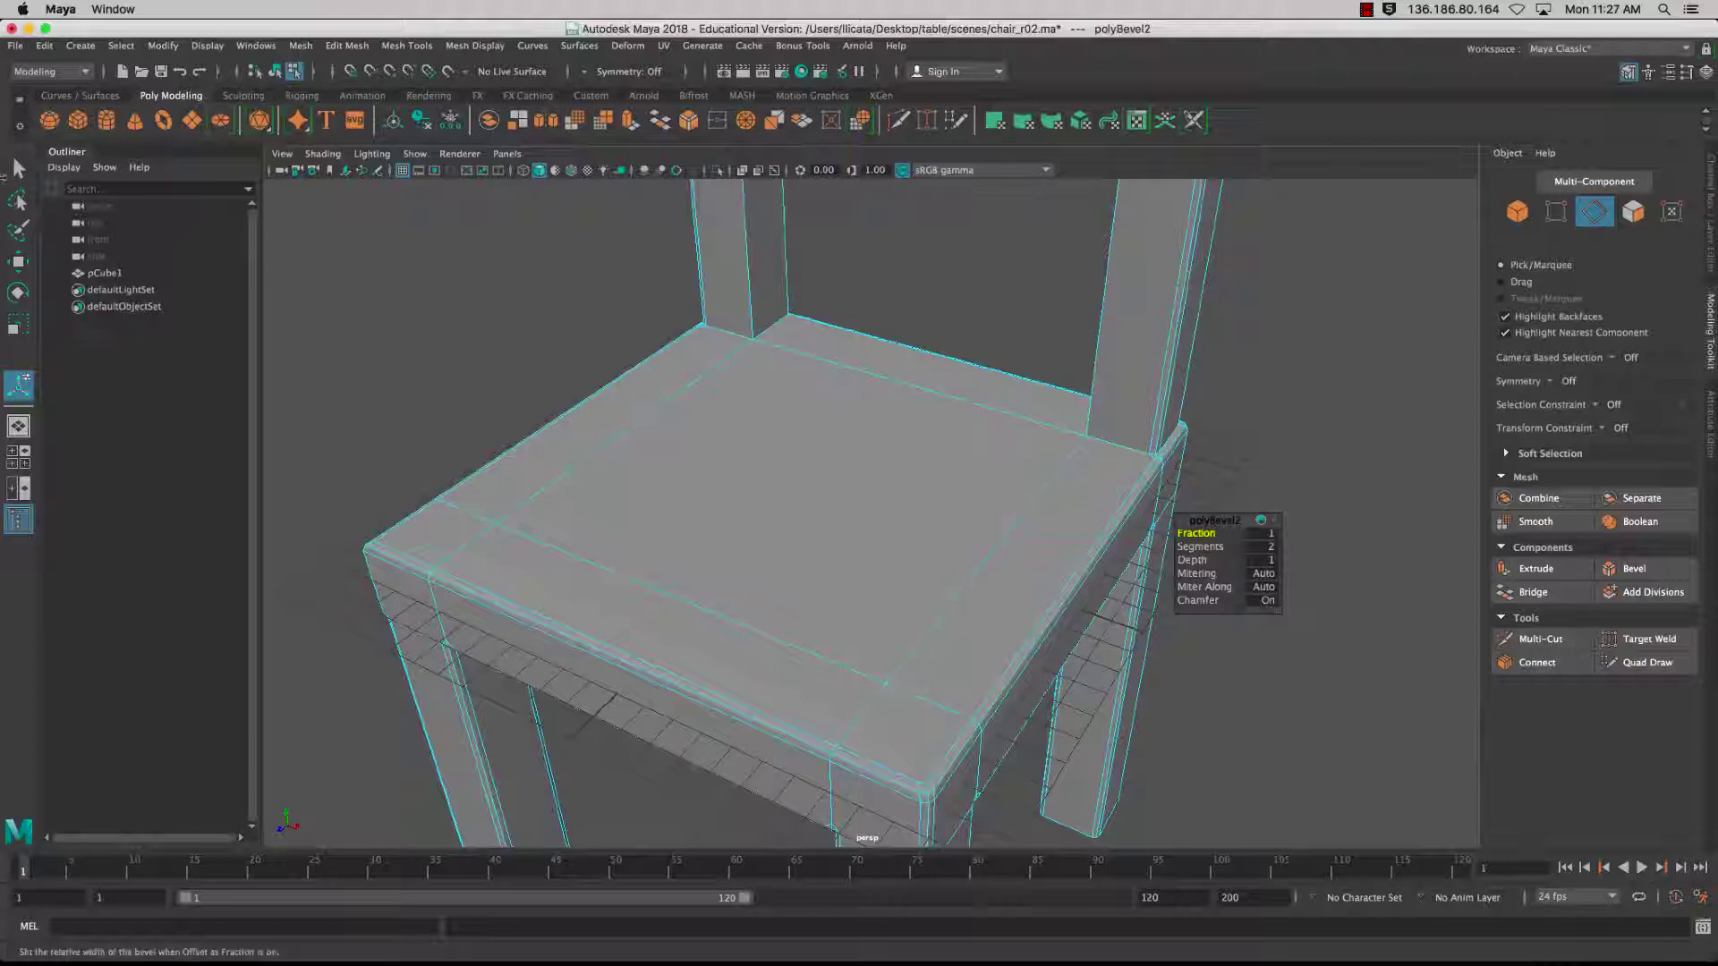
- Return the chair to object mode, start the Multi-Cut tool and examine the front corners of the seat
key(q)
right_click(797, 433)
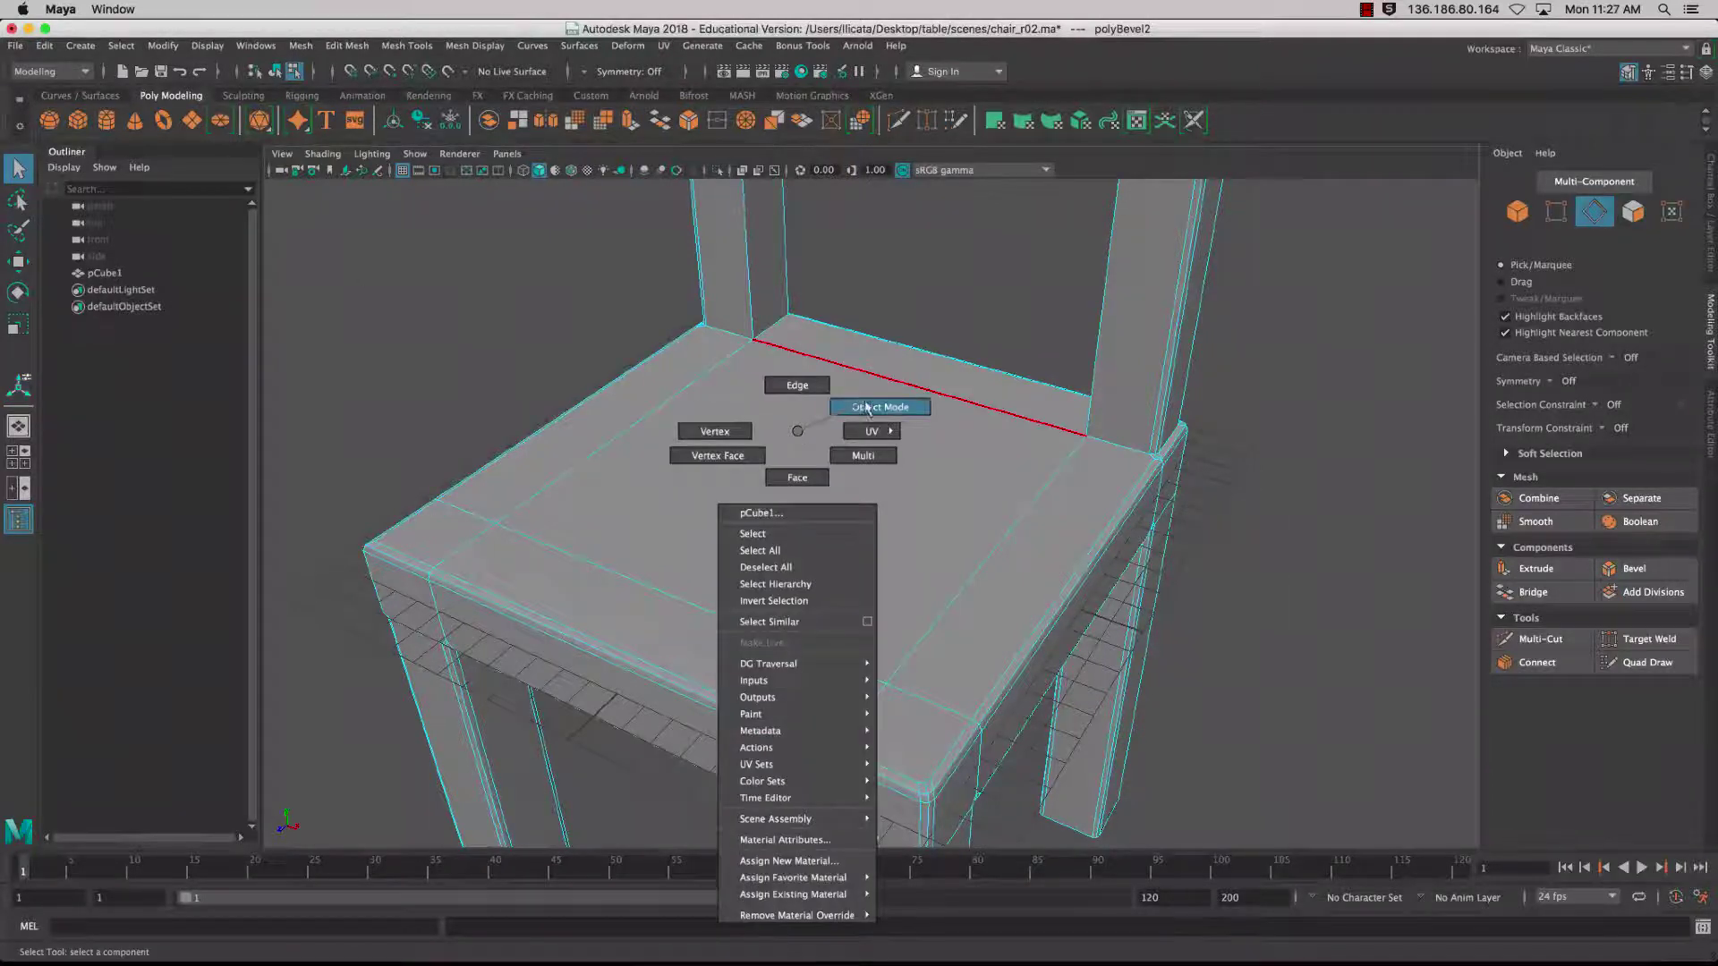
right_drag(865, 403, 880, 407)
alt+middle_drag(976, 421, 1036, 283)
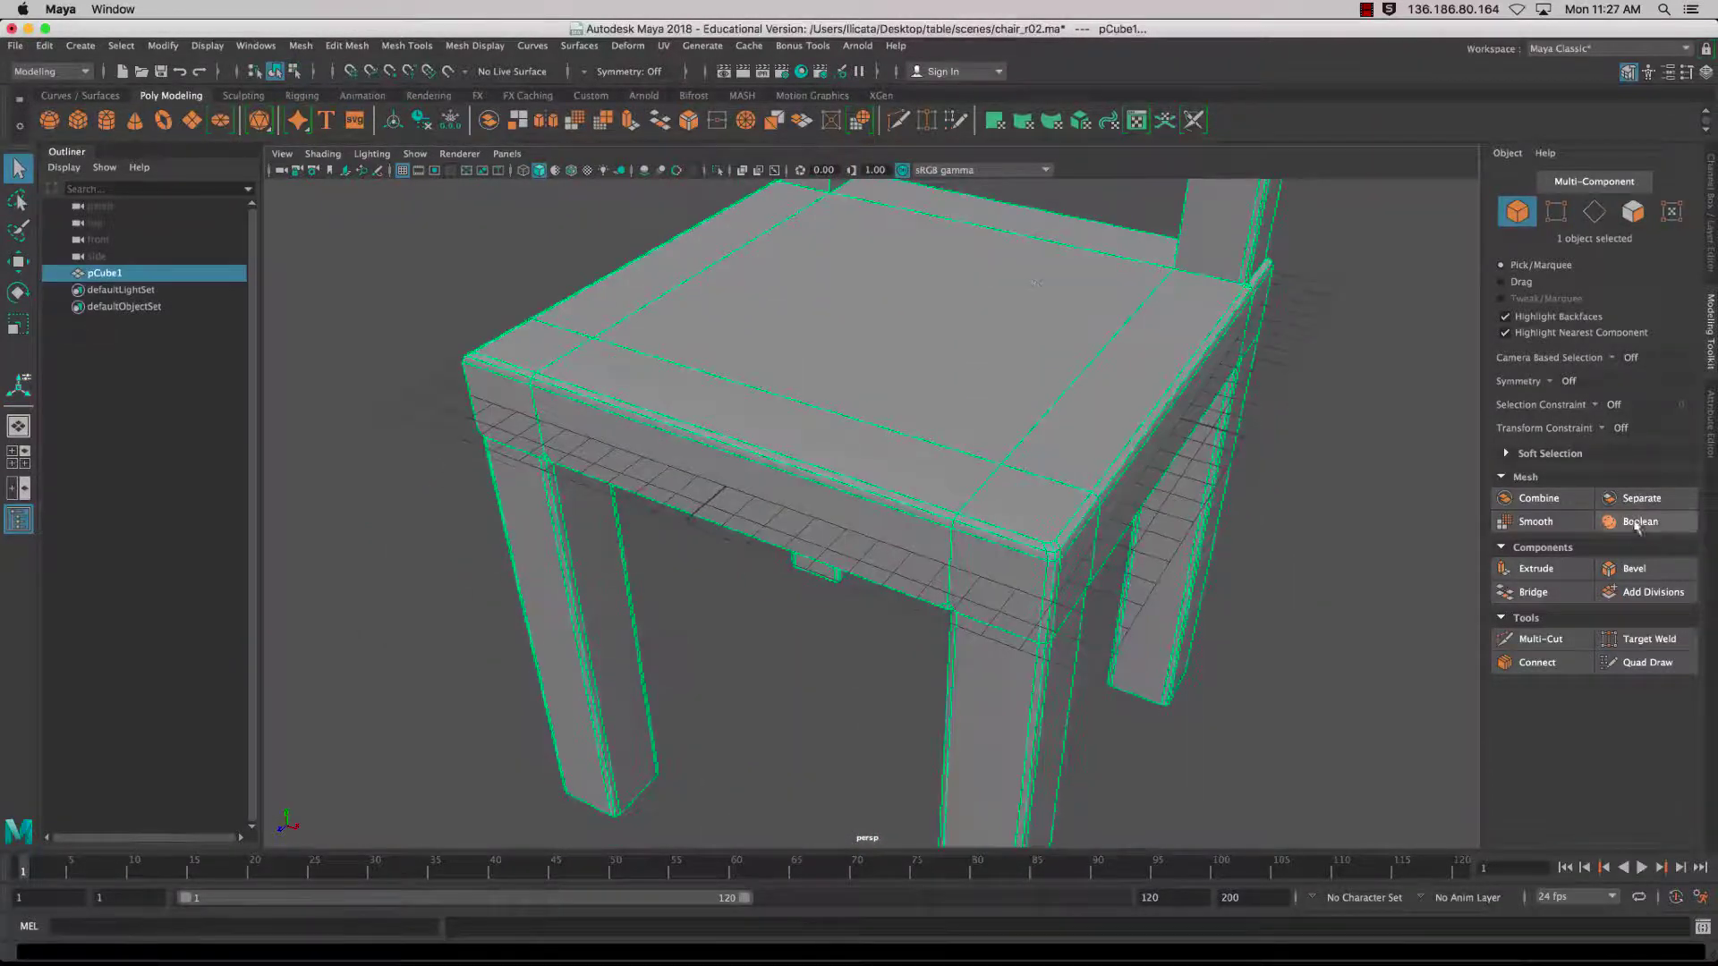
click(1544, 641)
scroll(1308, 606, down, 4)
alt+drag(1202, 592, 1250, 598)
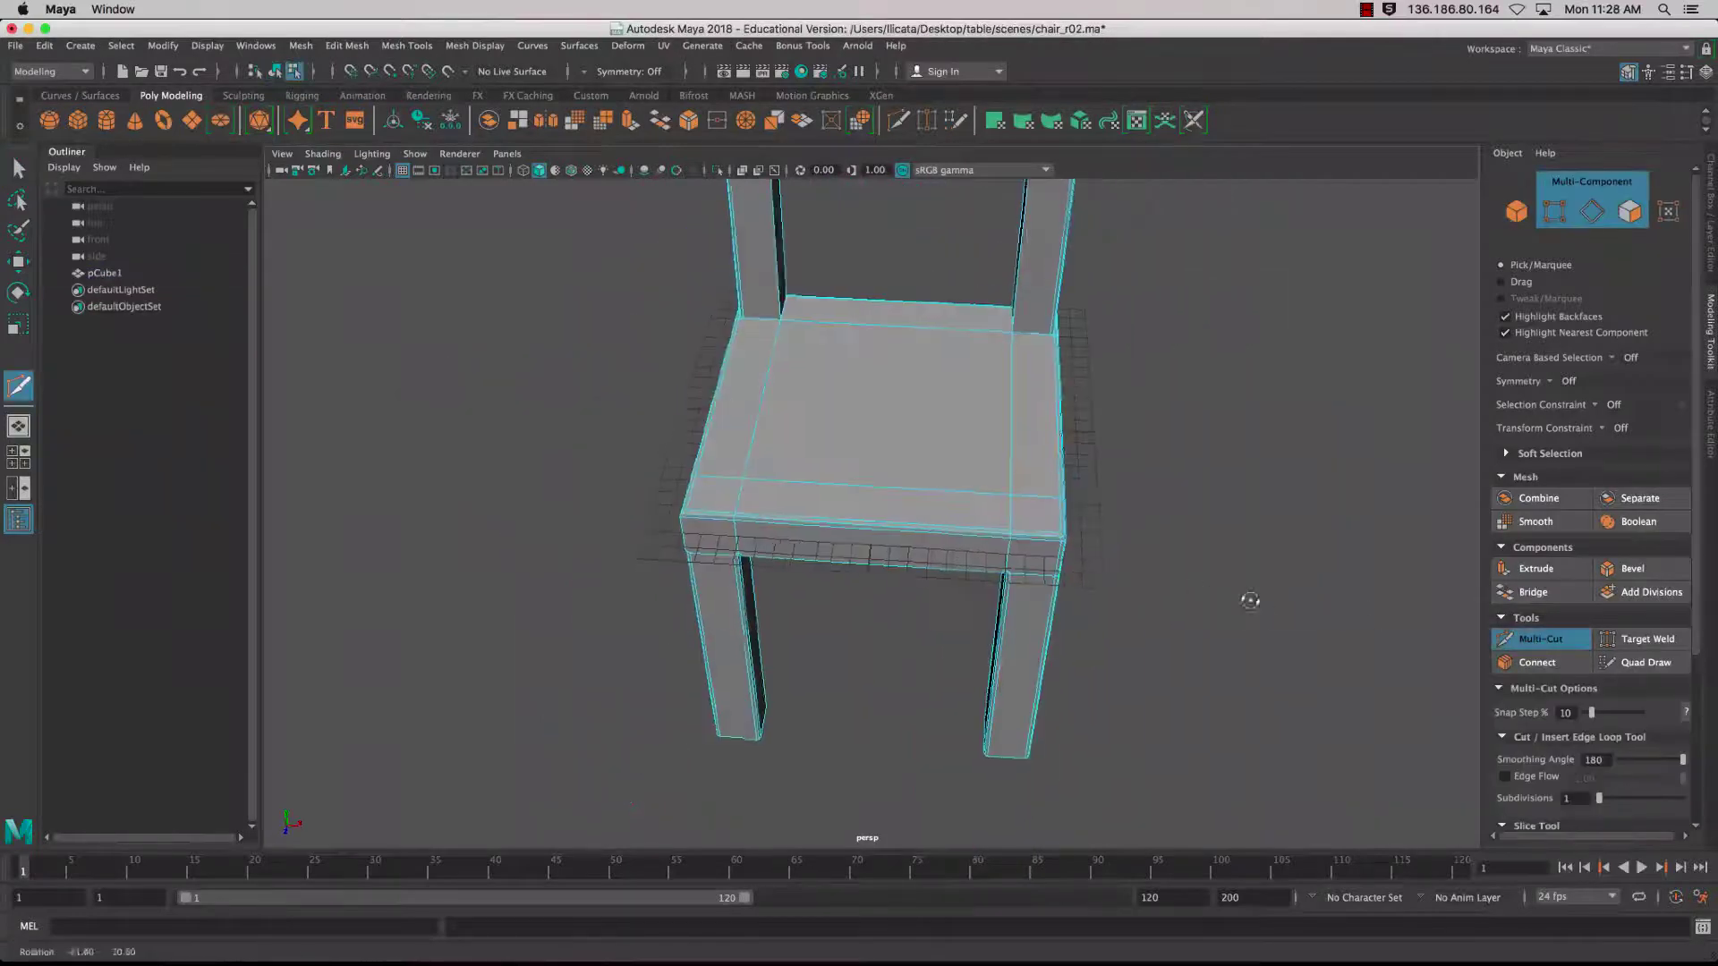
scroll(1257, 607, down, 5)
scroll(1266, 616, up, 10)
alt+middle_drag(1265, 615, 1065, 586)
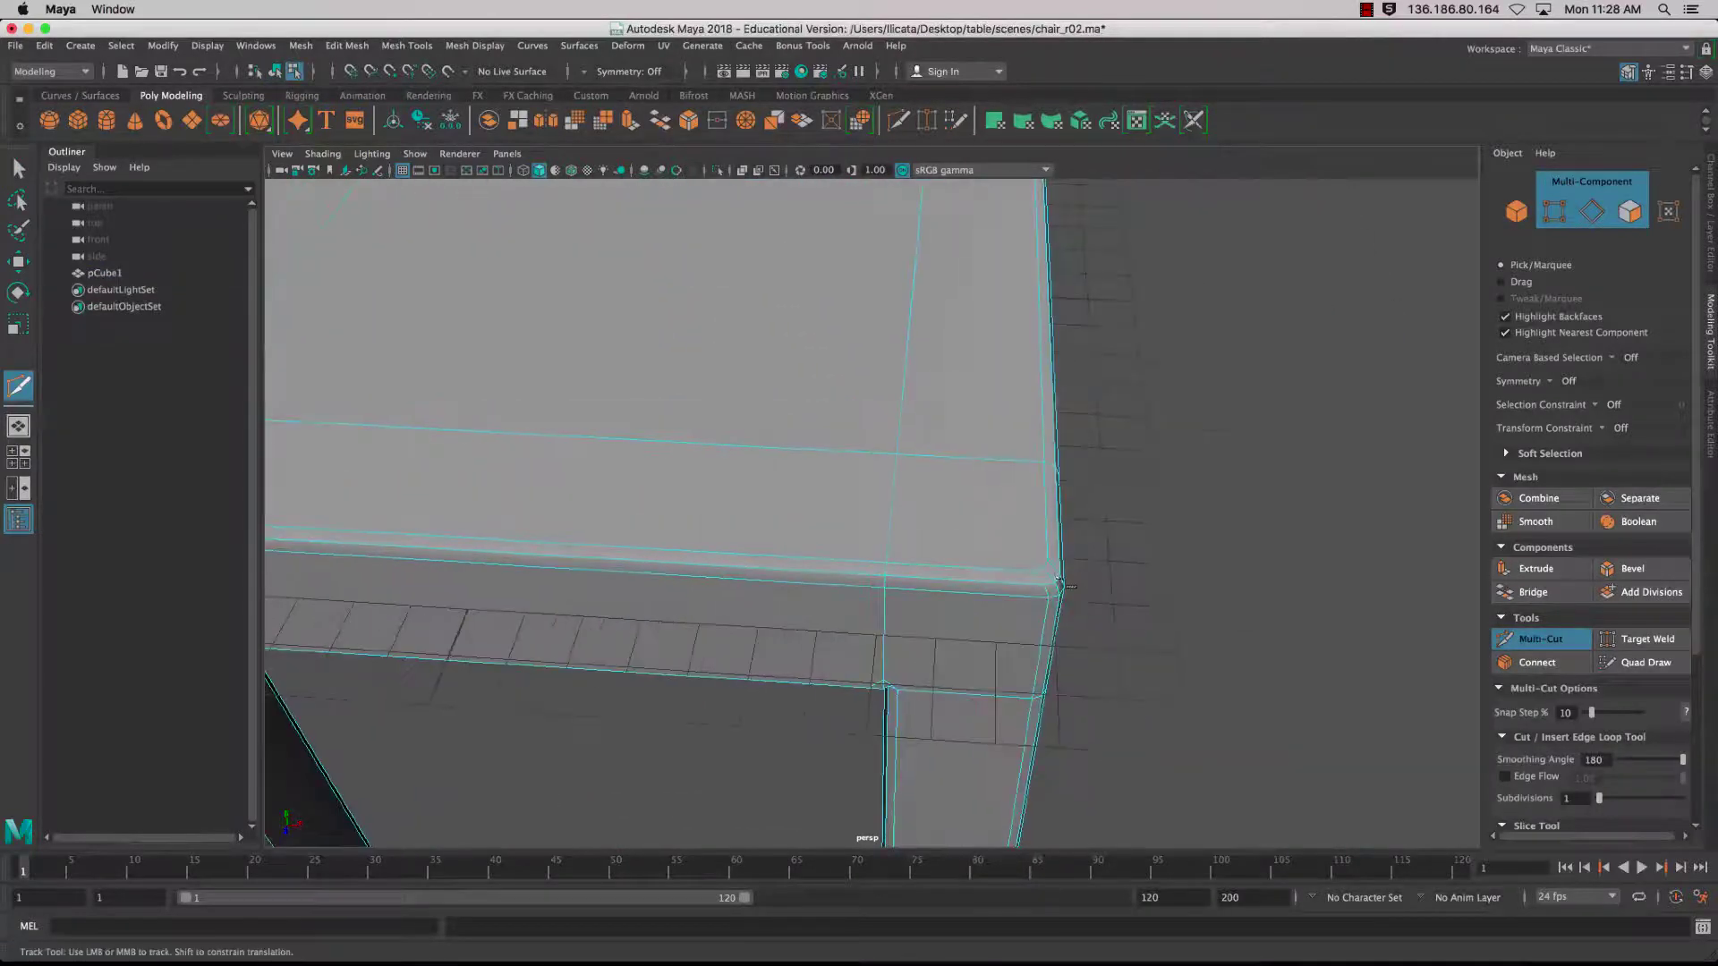
scroll(954, 566, down, 3)
alt+middle_drag(954, 566, 1343, 537)
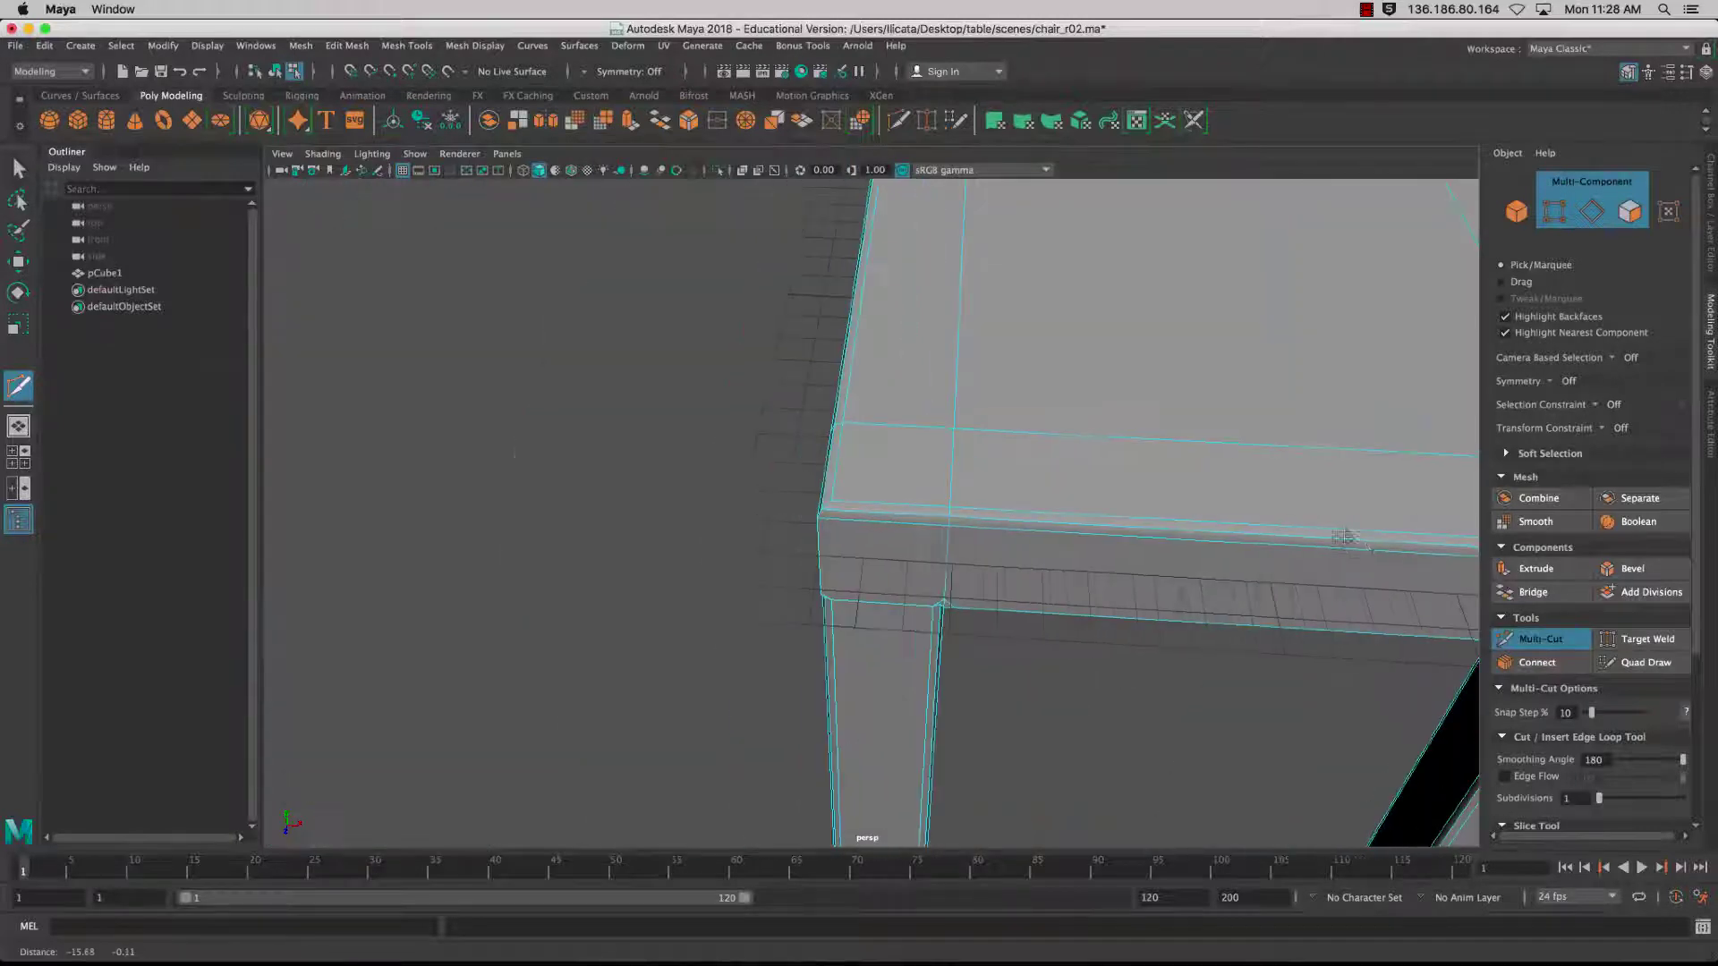
alt+drag(1038, 528, 1130, 466)
- Undo the leg and post bevel and add the missing corner edges of the seat to the restored edge selection
key(super+z)
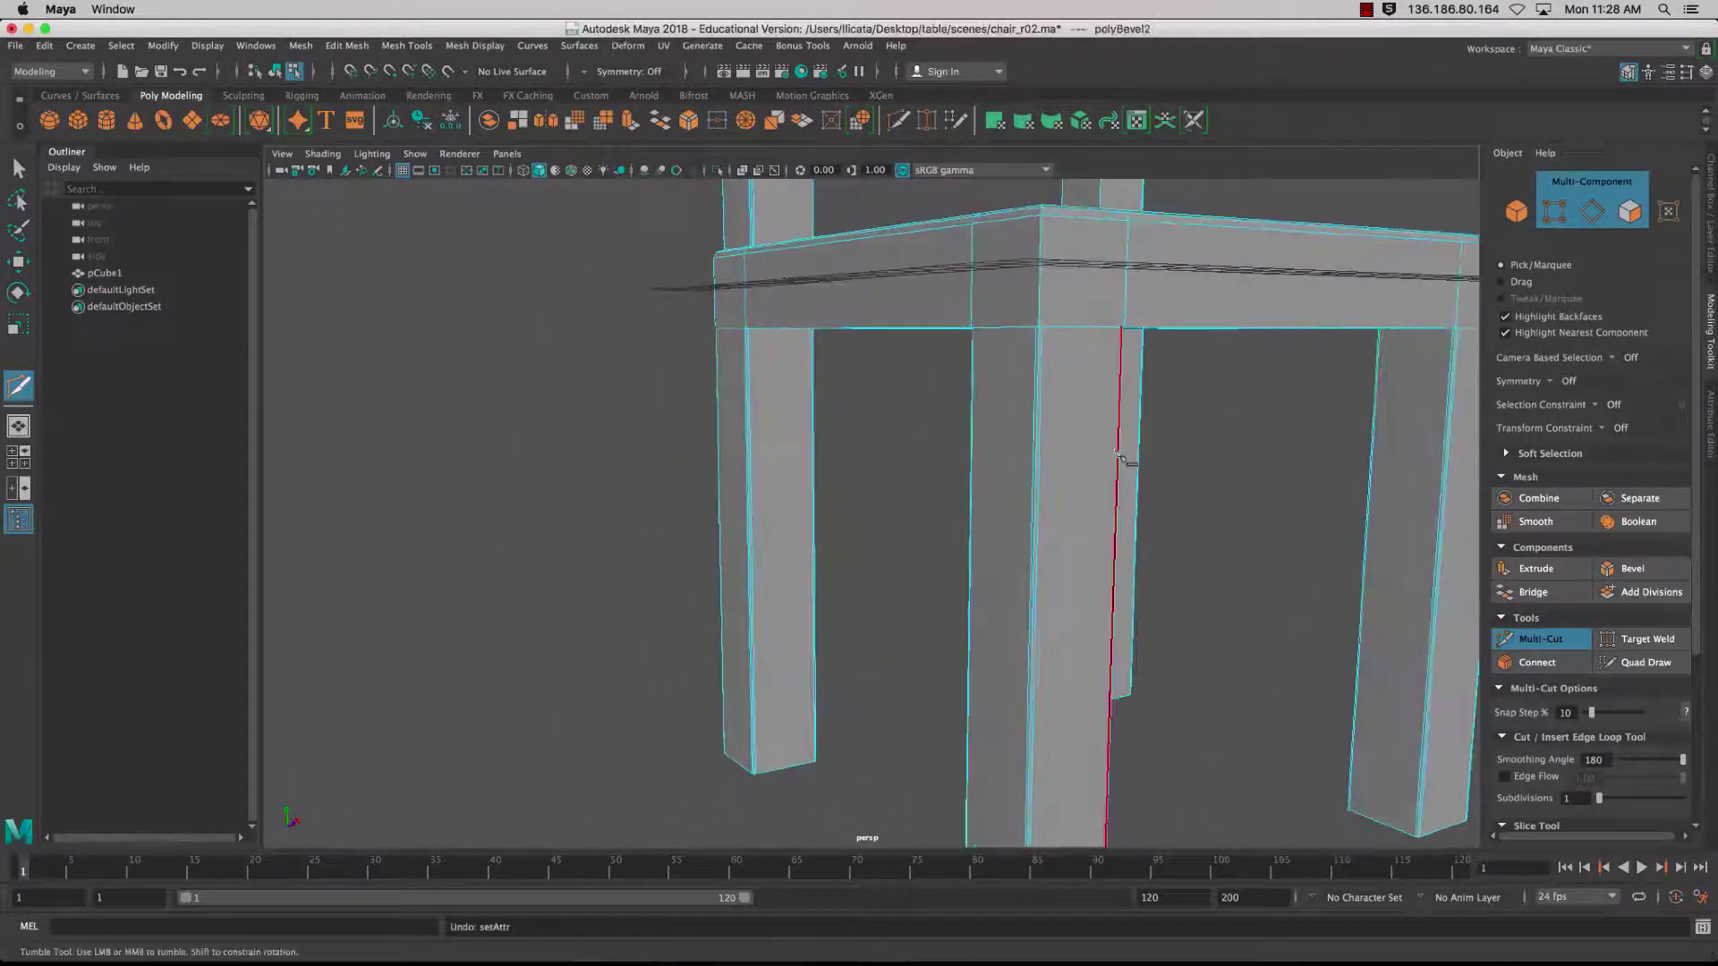
key(ctrl+z)
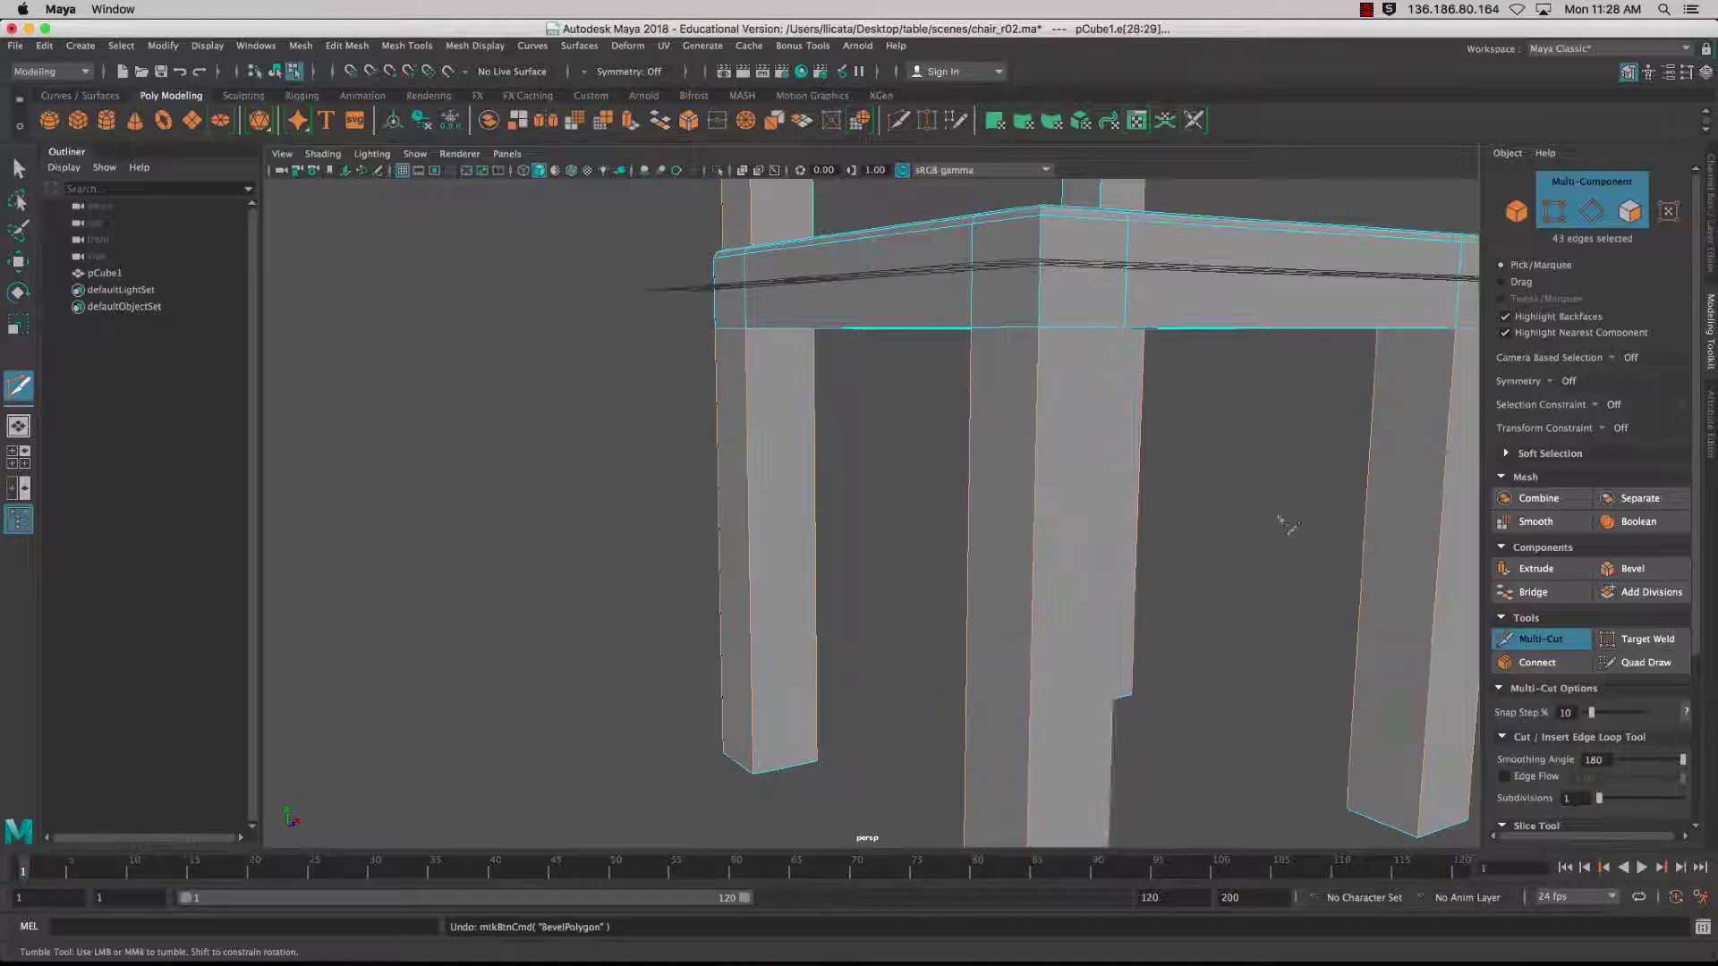
alt+drag(1282, 521, 1208, 614)
alt+right_drag(1208, 614, 1253, 614)
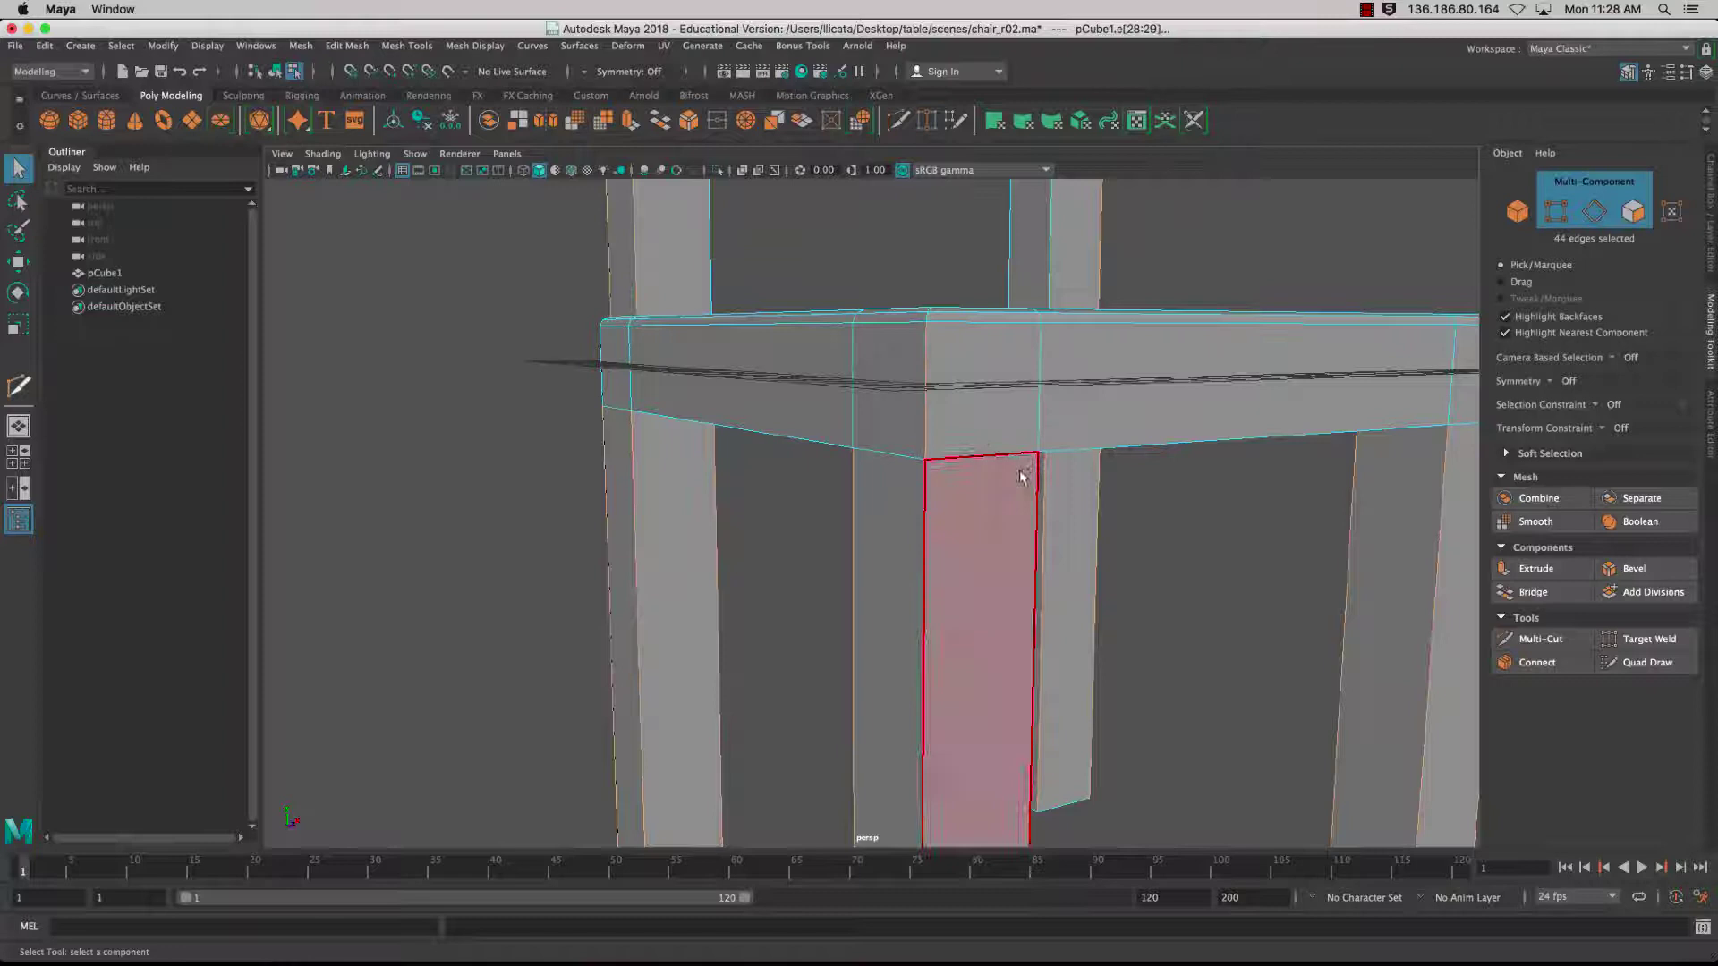
alt+drag(1024, 468, 1143, 502)
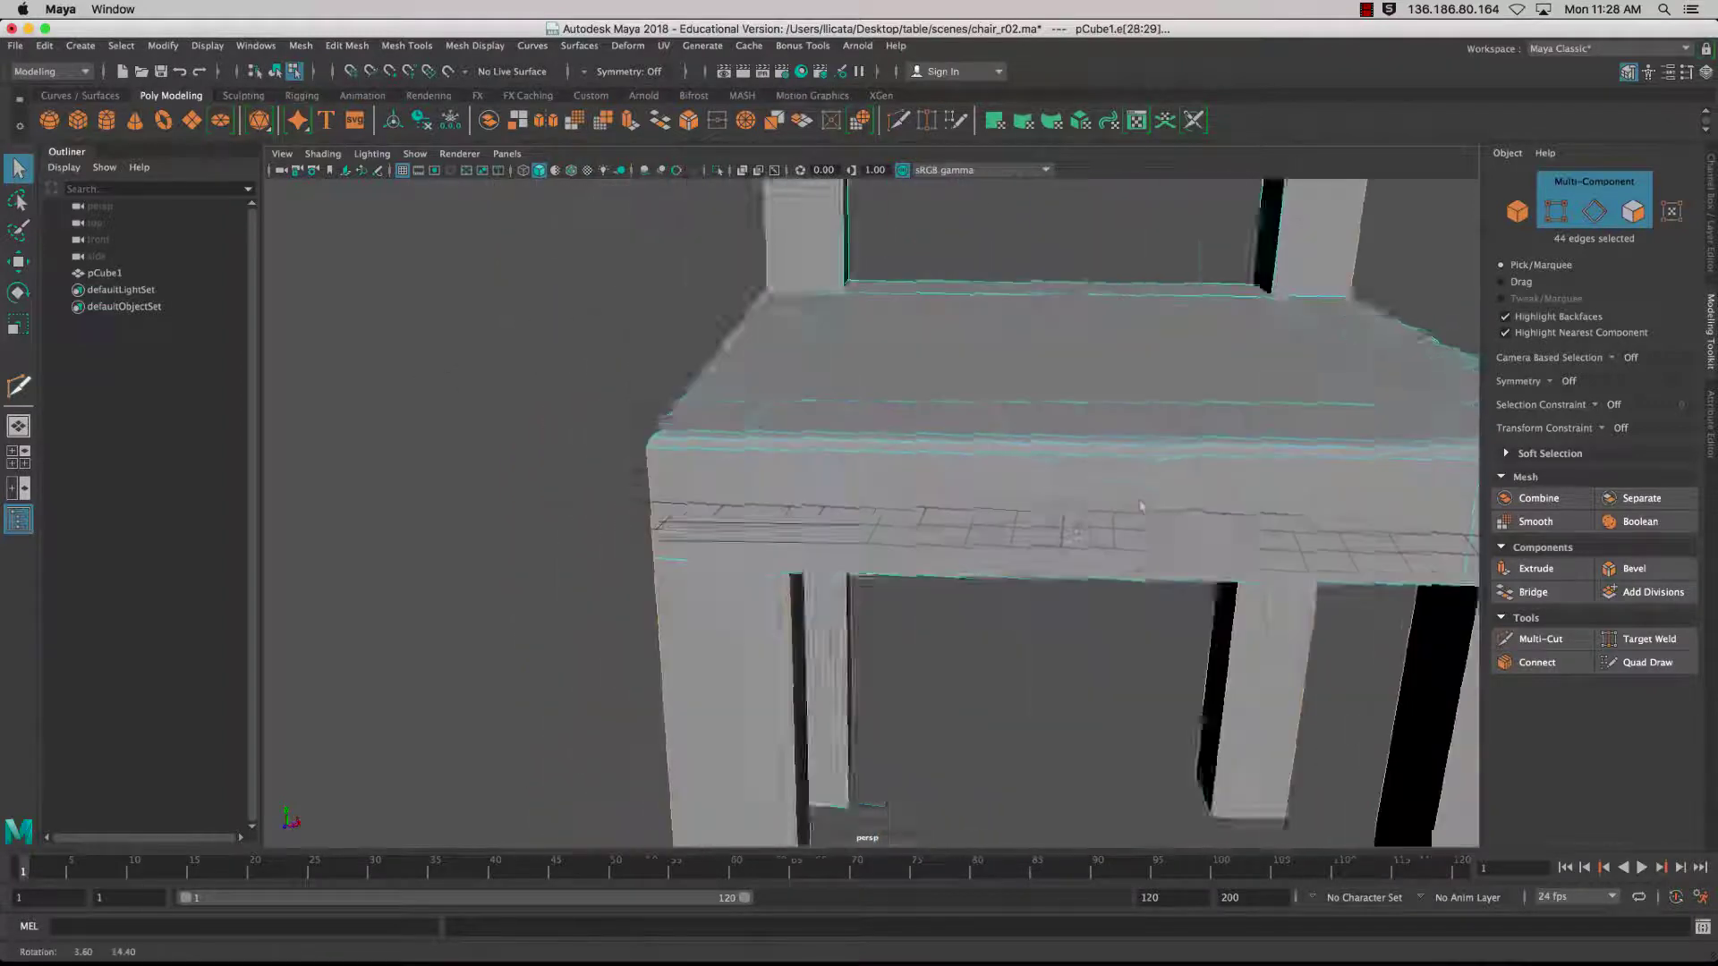
alt+middle_drag(1142, 502, 1260, 494)
alt+right_drag(1260, 495, 1062, 446)
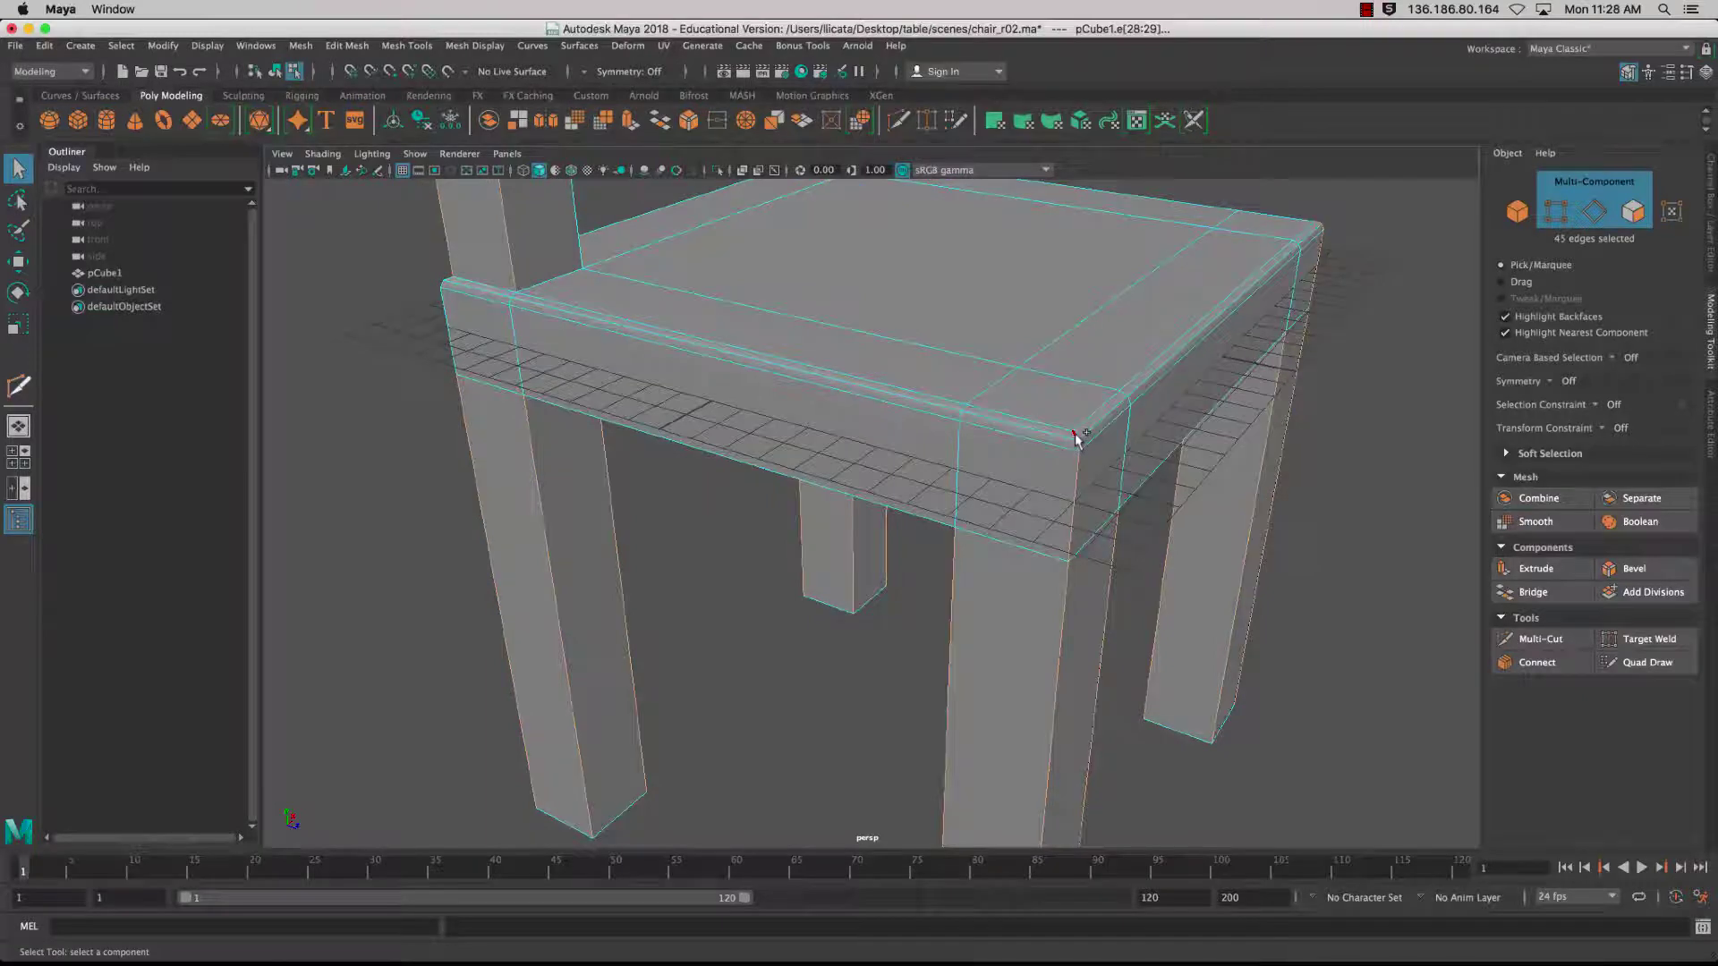
alt+drag(1202, 439, 921, 475)
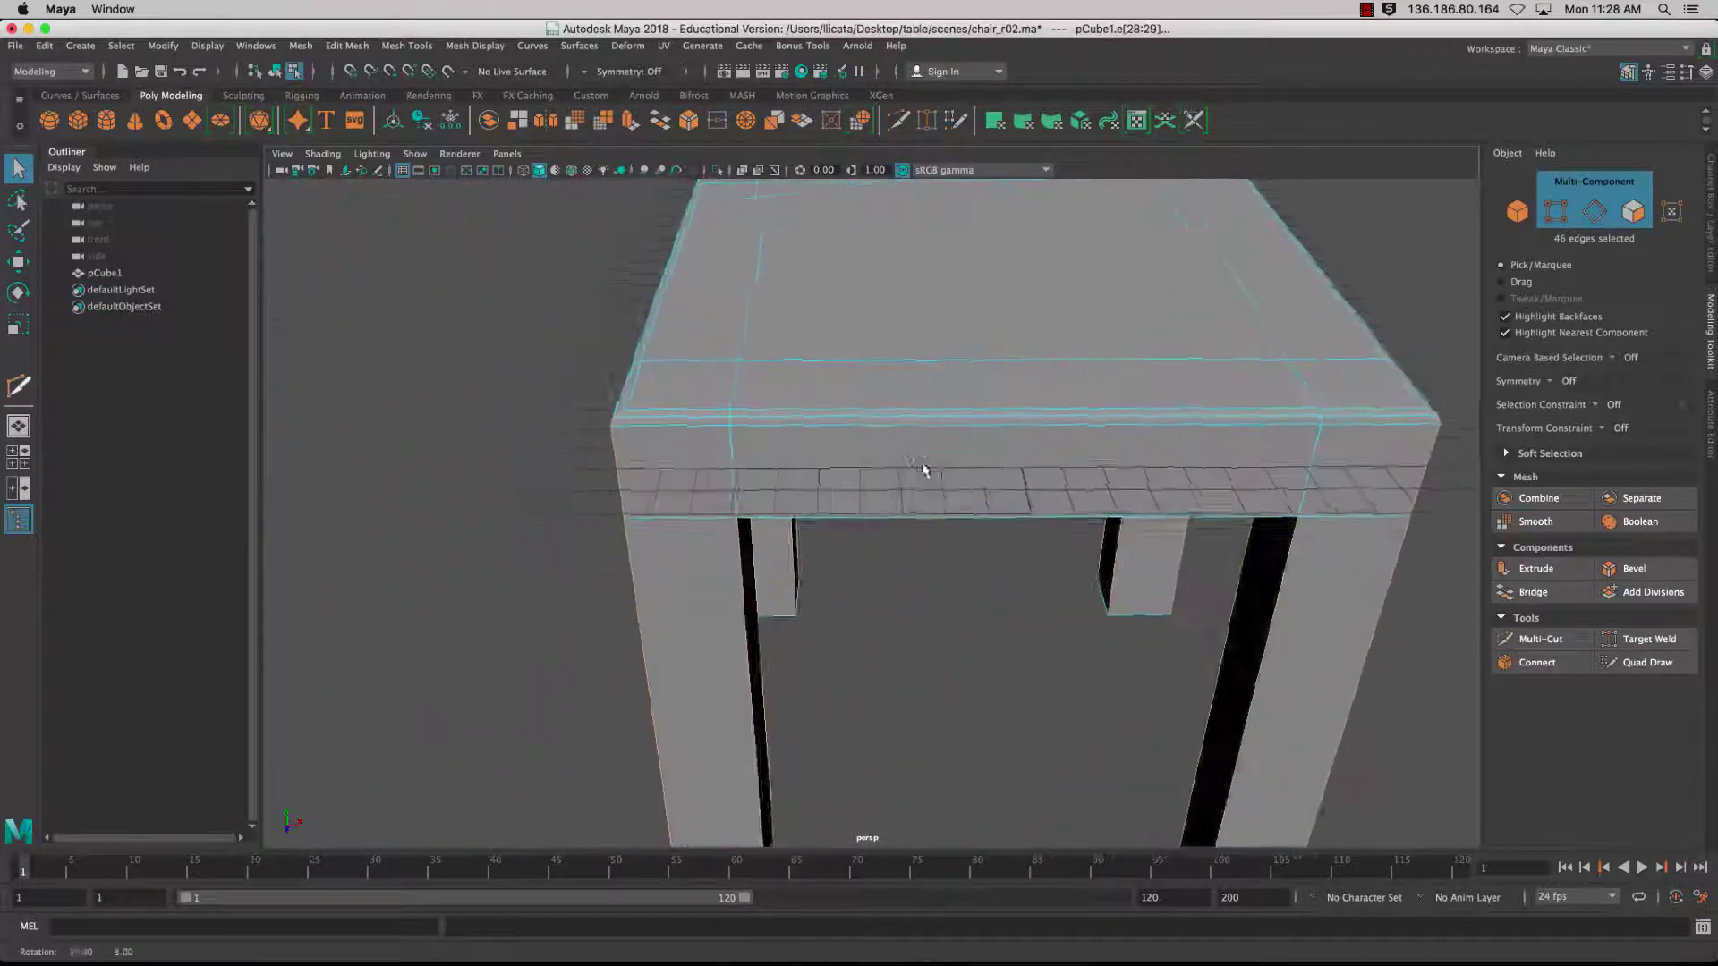
alt+right_drag(921, 476, 877, 476)
alt+drag(877, 476, 939, 457)
- Bevel the selected edges with 2 segments and a fraction of 0.5, and check the result around the chair
click(1633, 569)
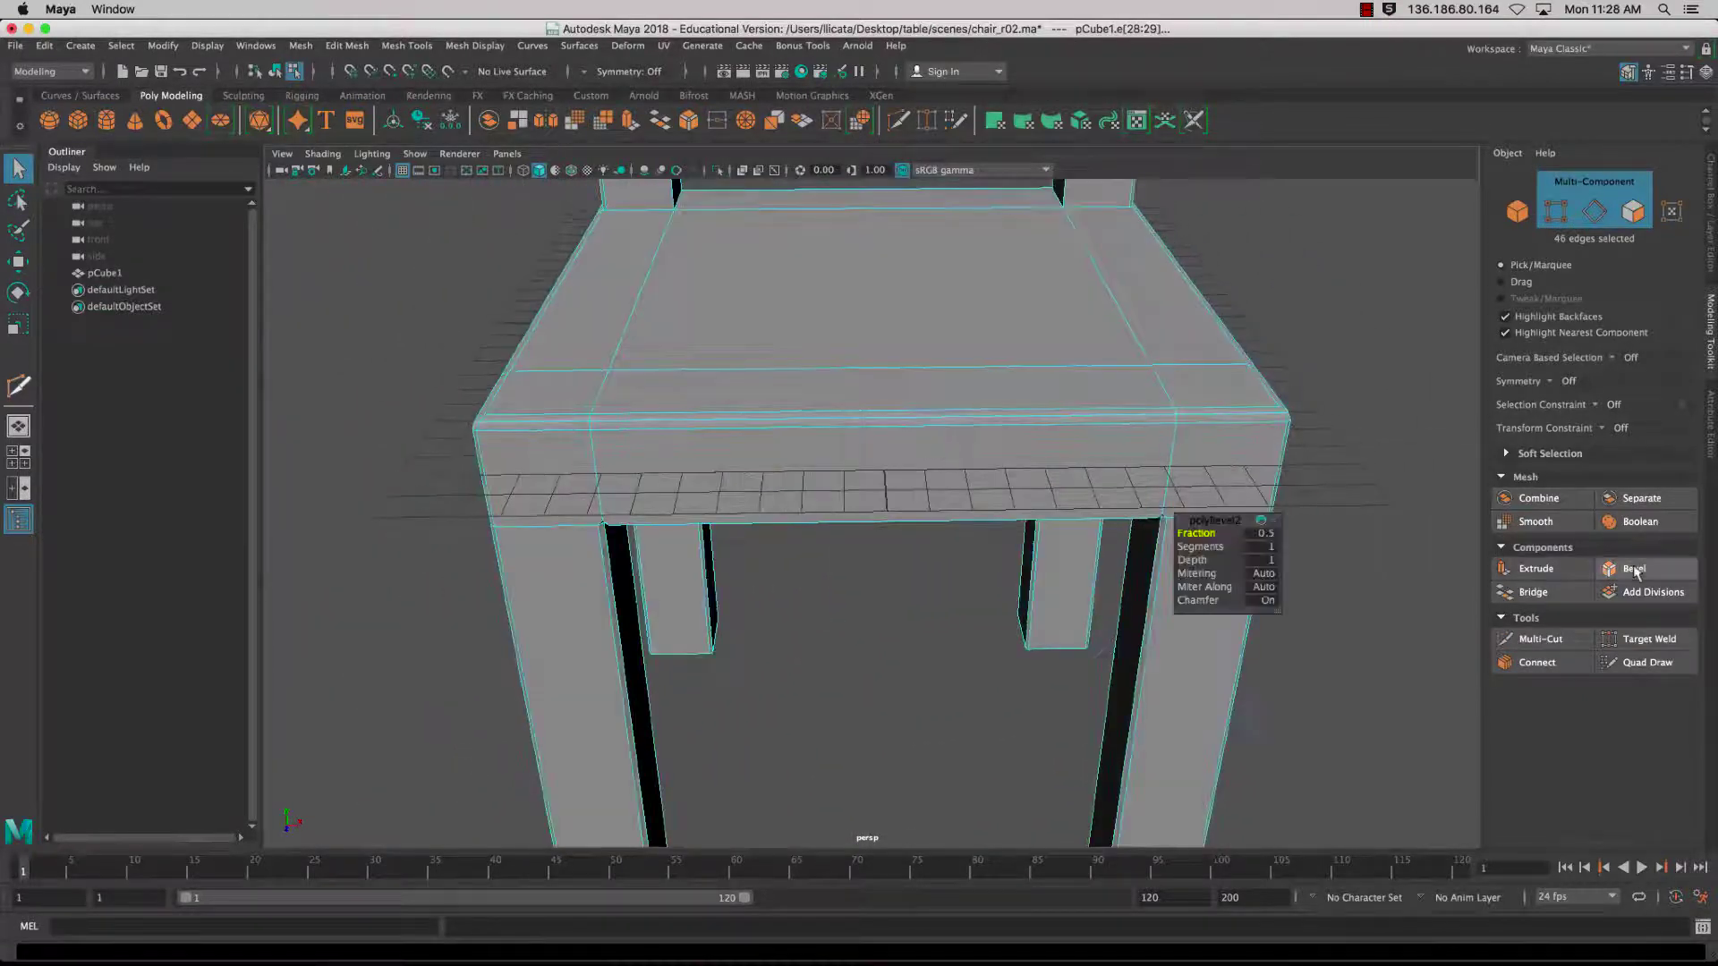
alt+drag(1218, 496, 1260, 498)
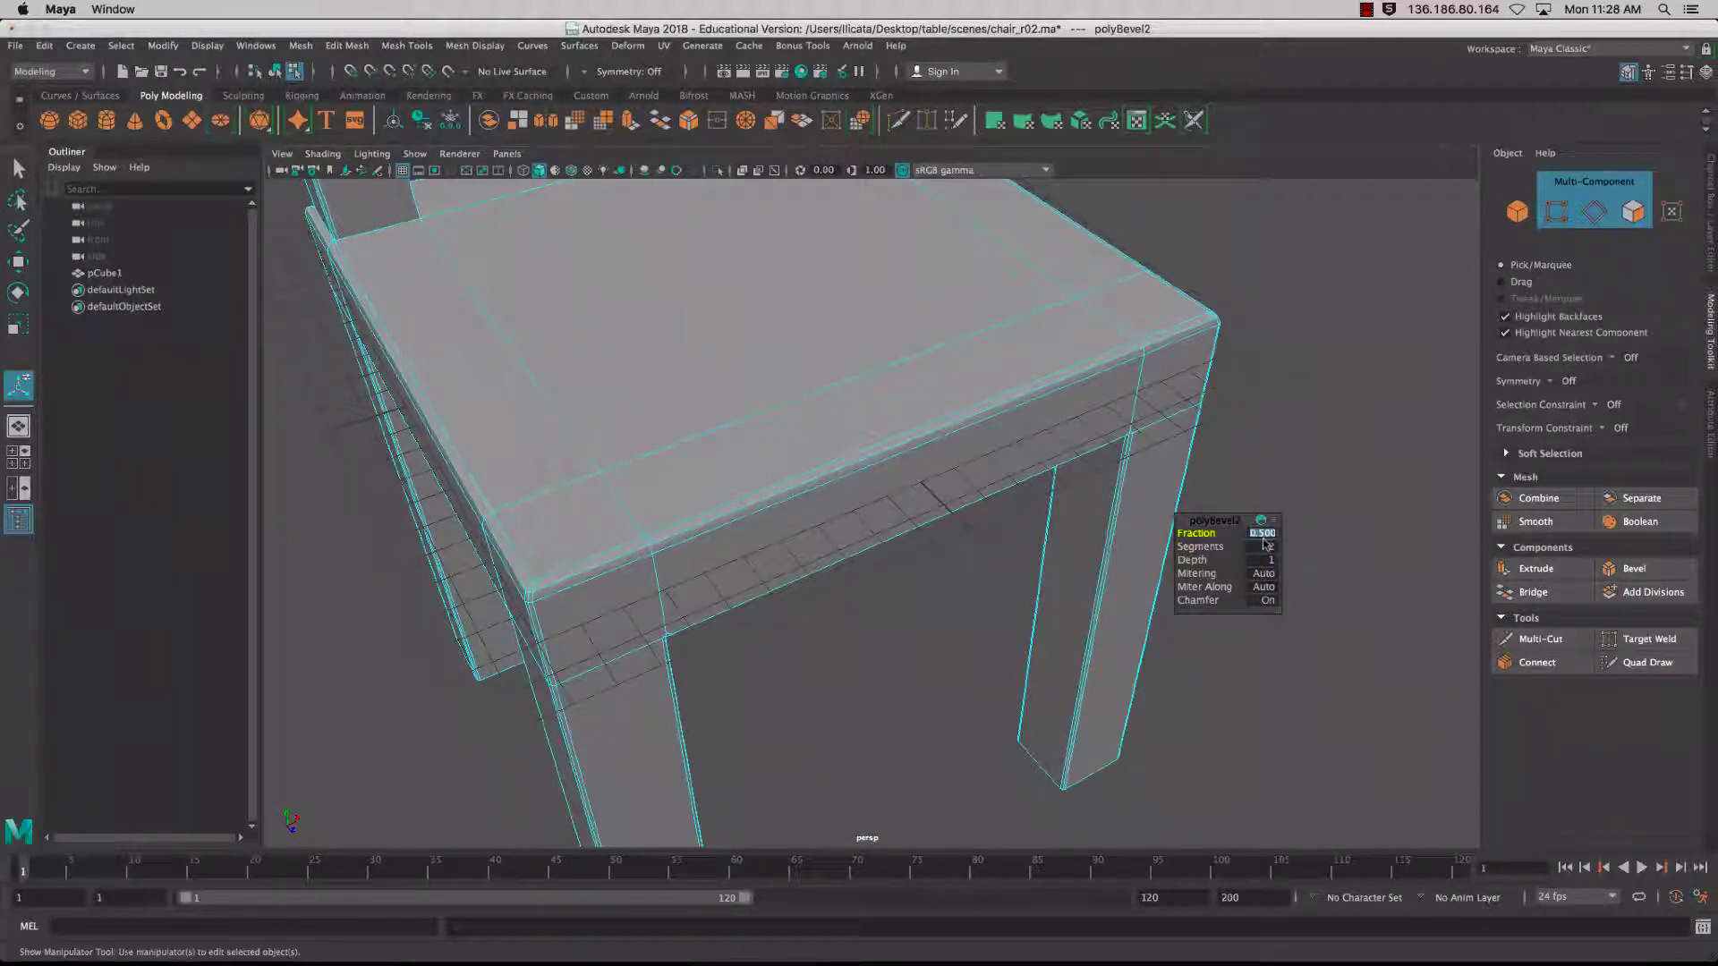
key(Return)
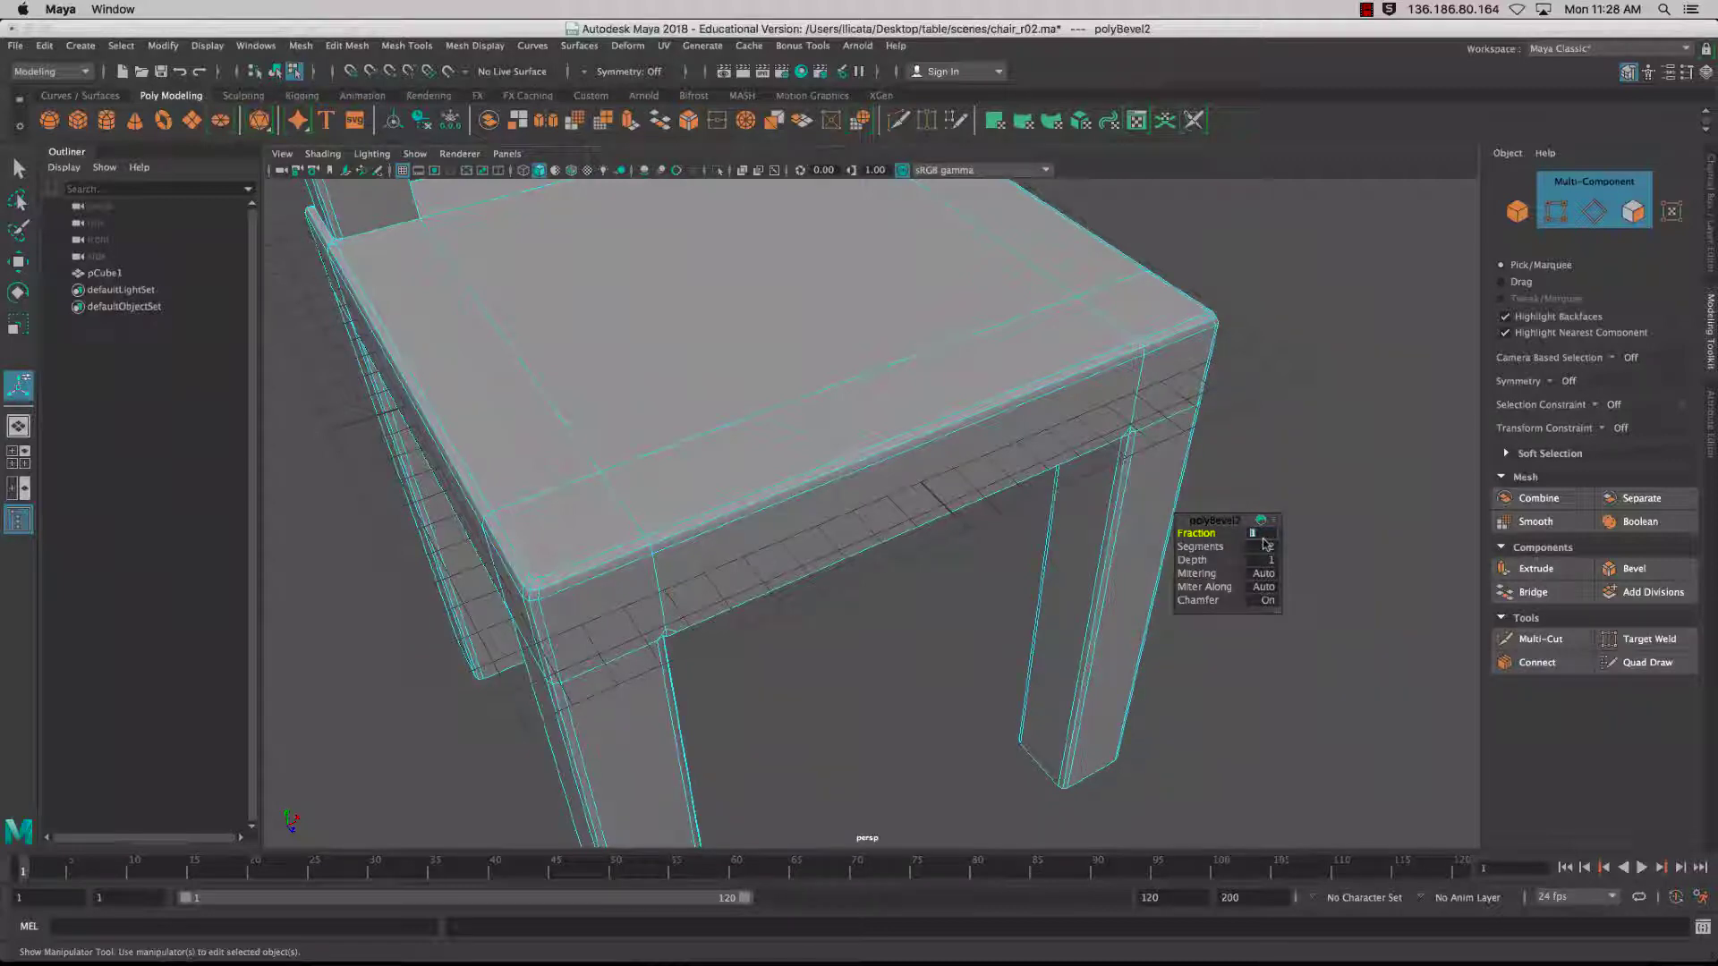
text(.5)
key(Return)
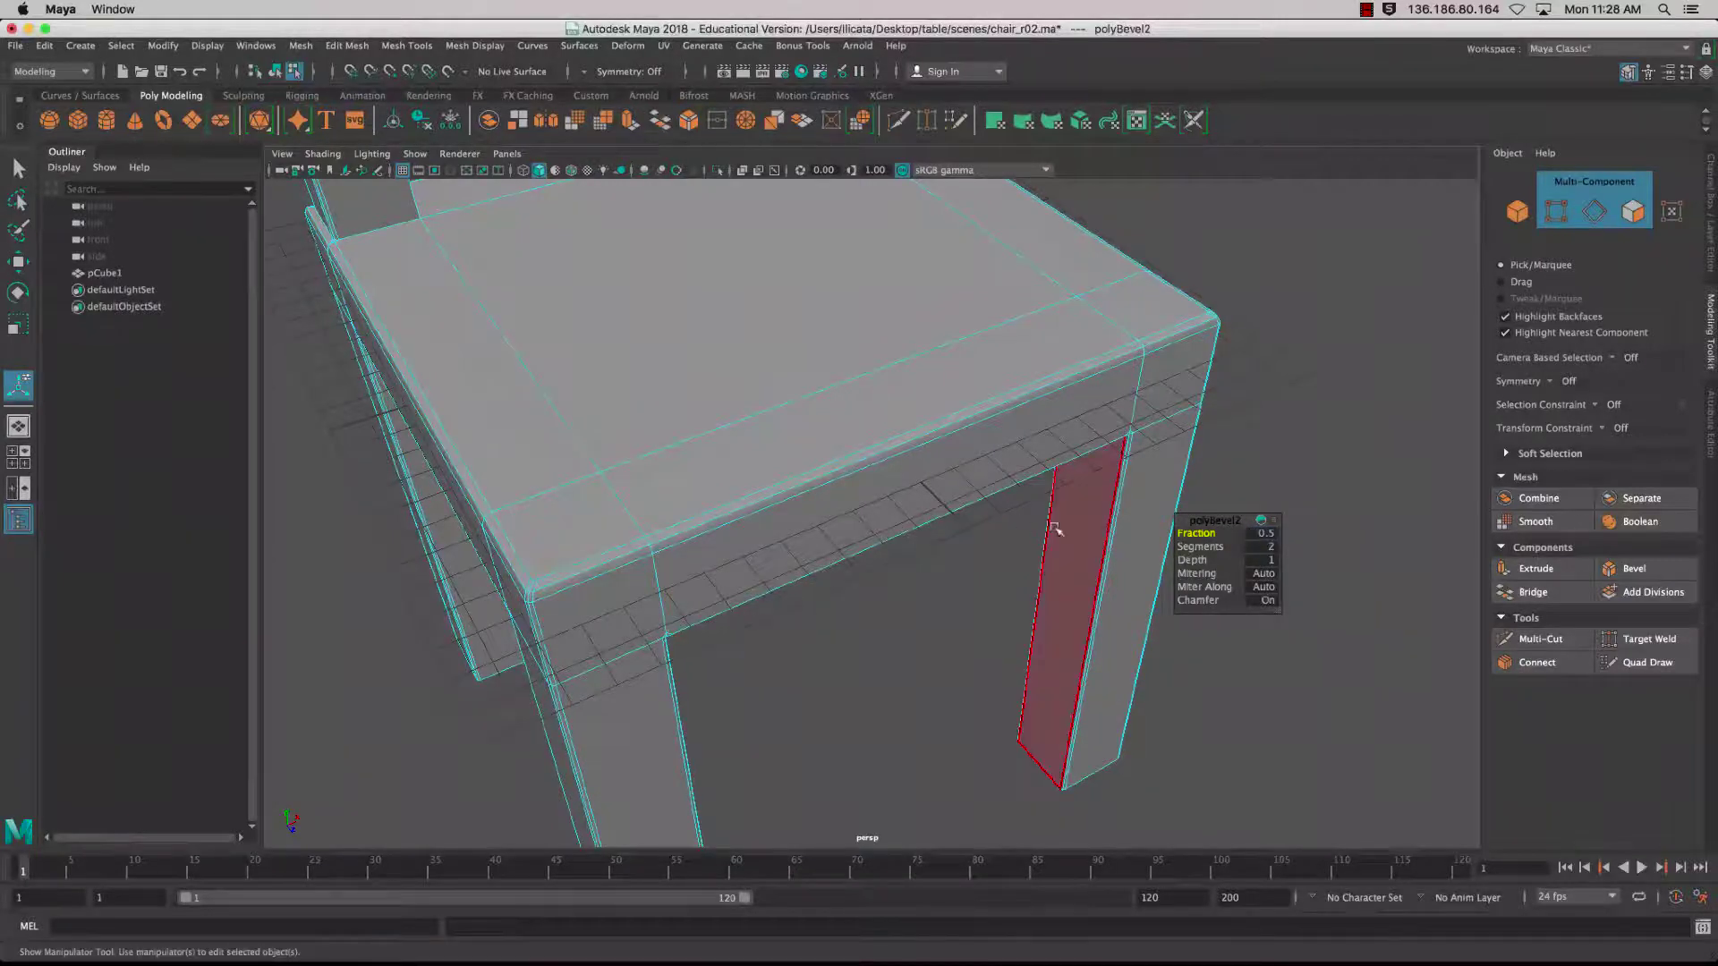
alt+drag(1056, 529, 1092, 455)
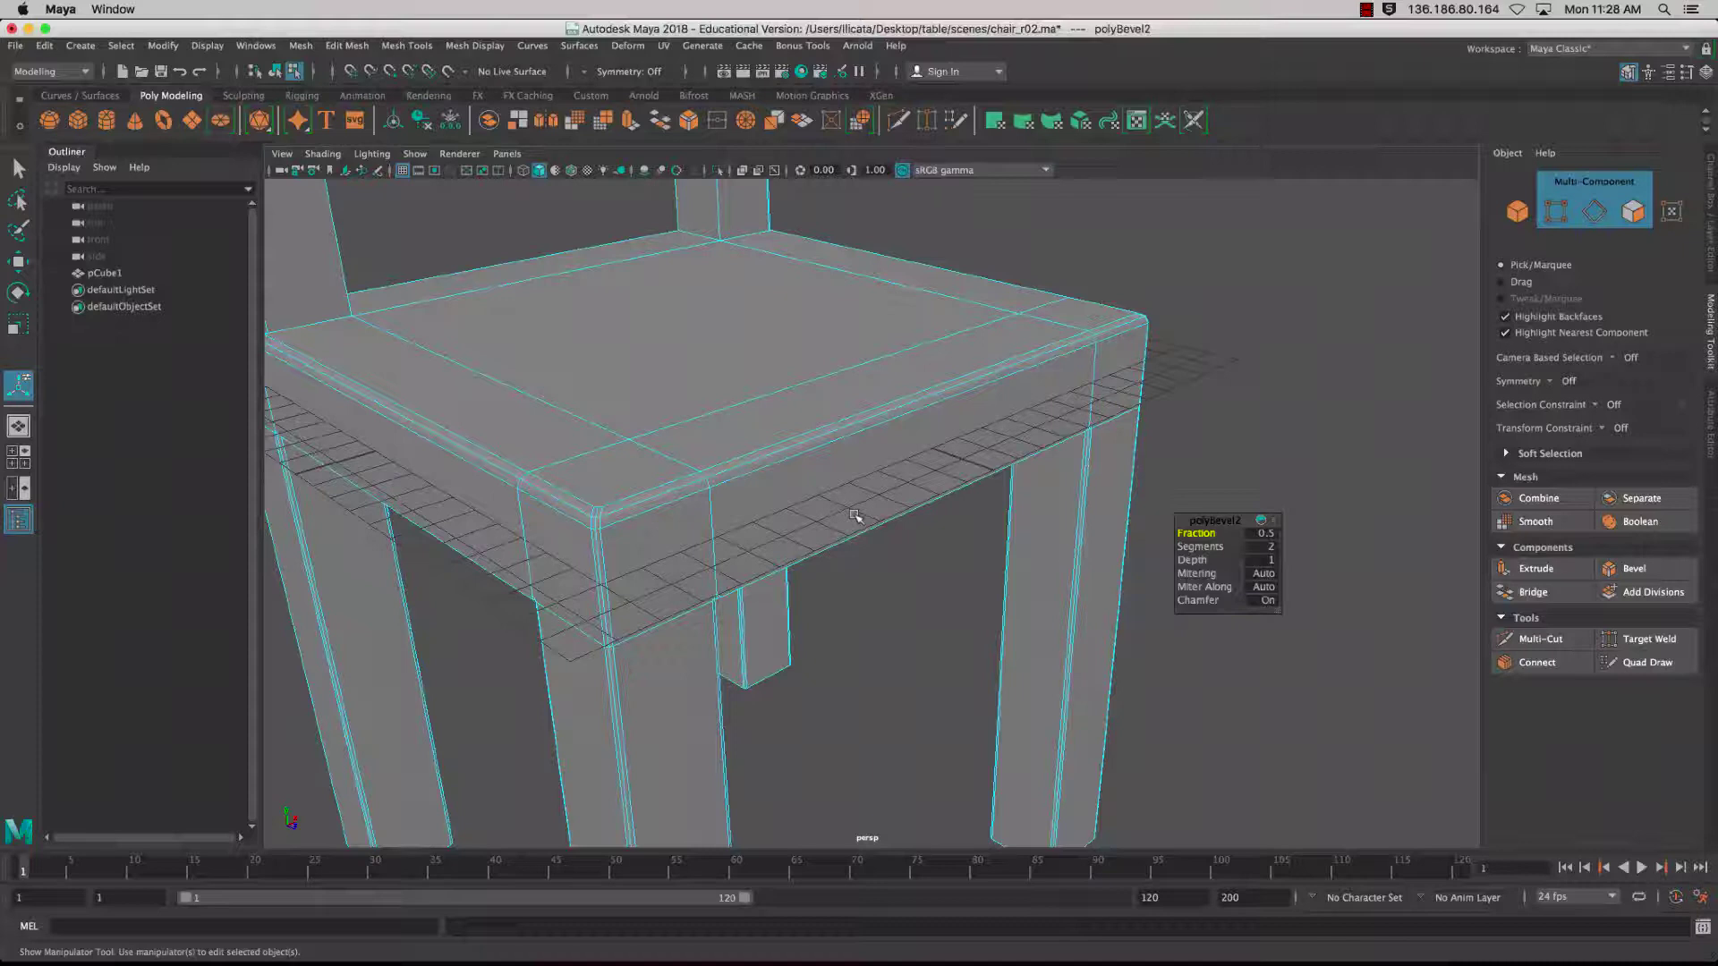
alt+drag(855, 516, 840, 610)
- Undo the bevel and add the missed corner edges of the seat and its rim below the back post to the selection
key(super+z)
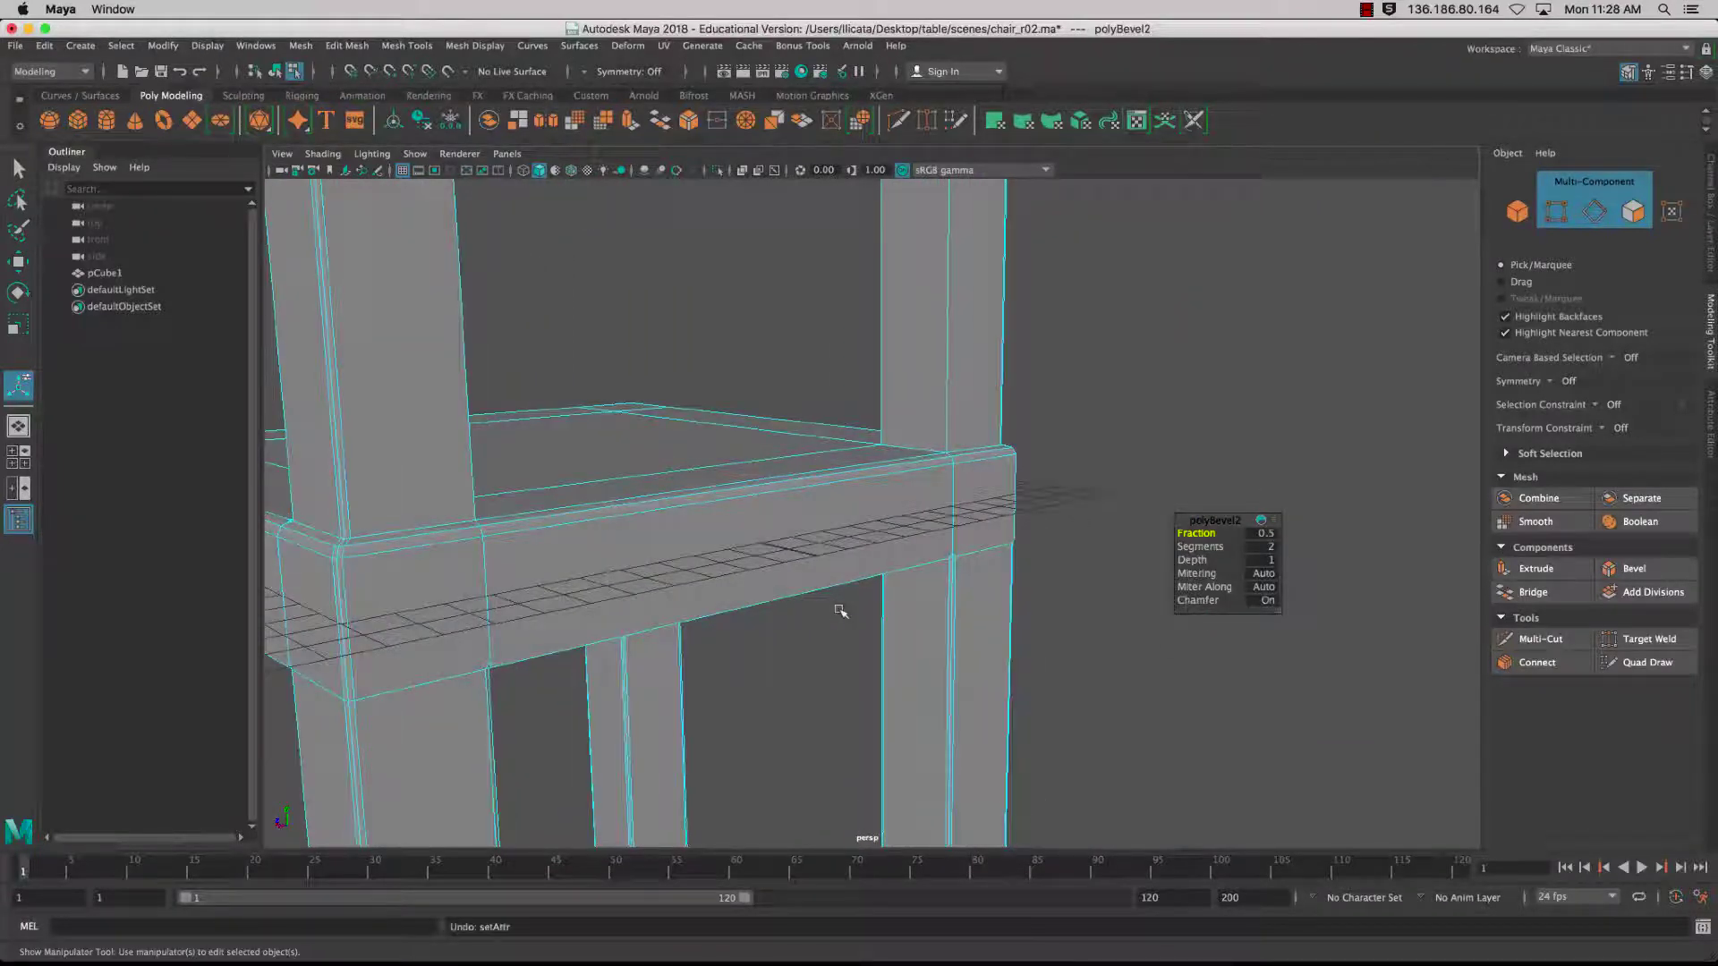
key(super+z)
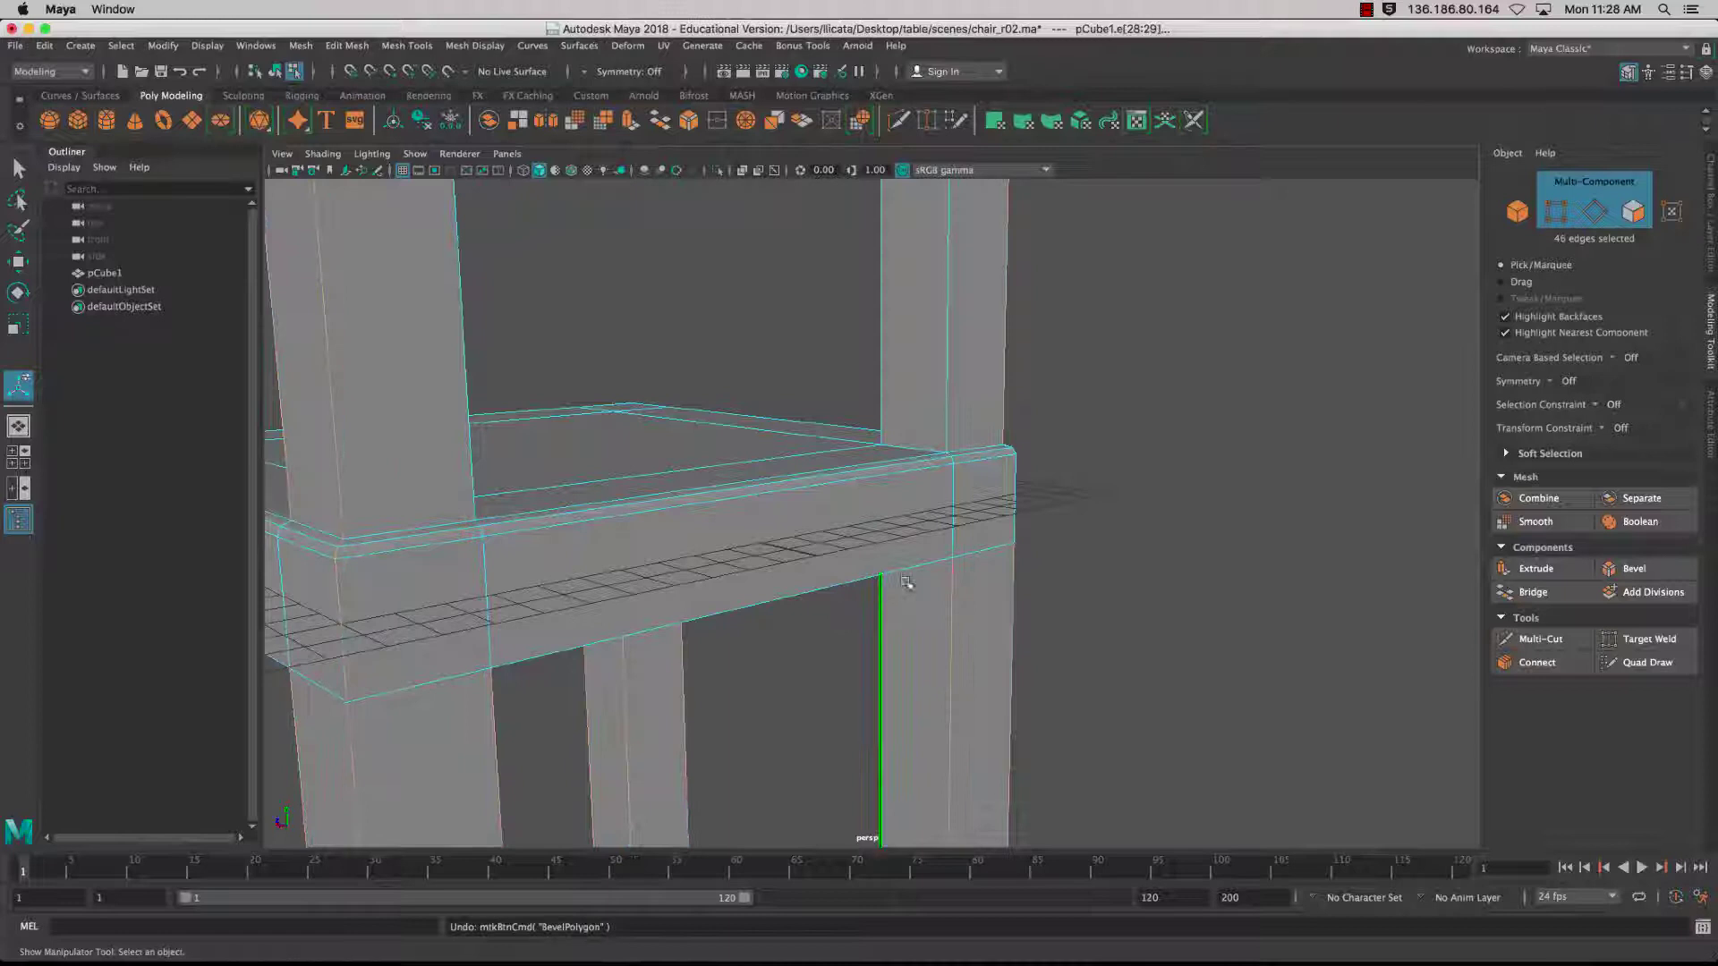
alt+drag(905, 583, 792, 562)
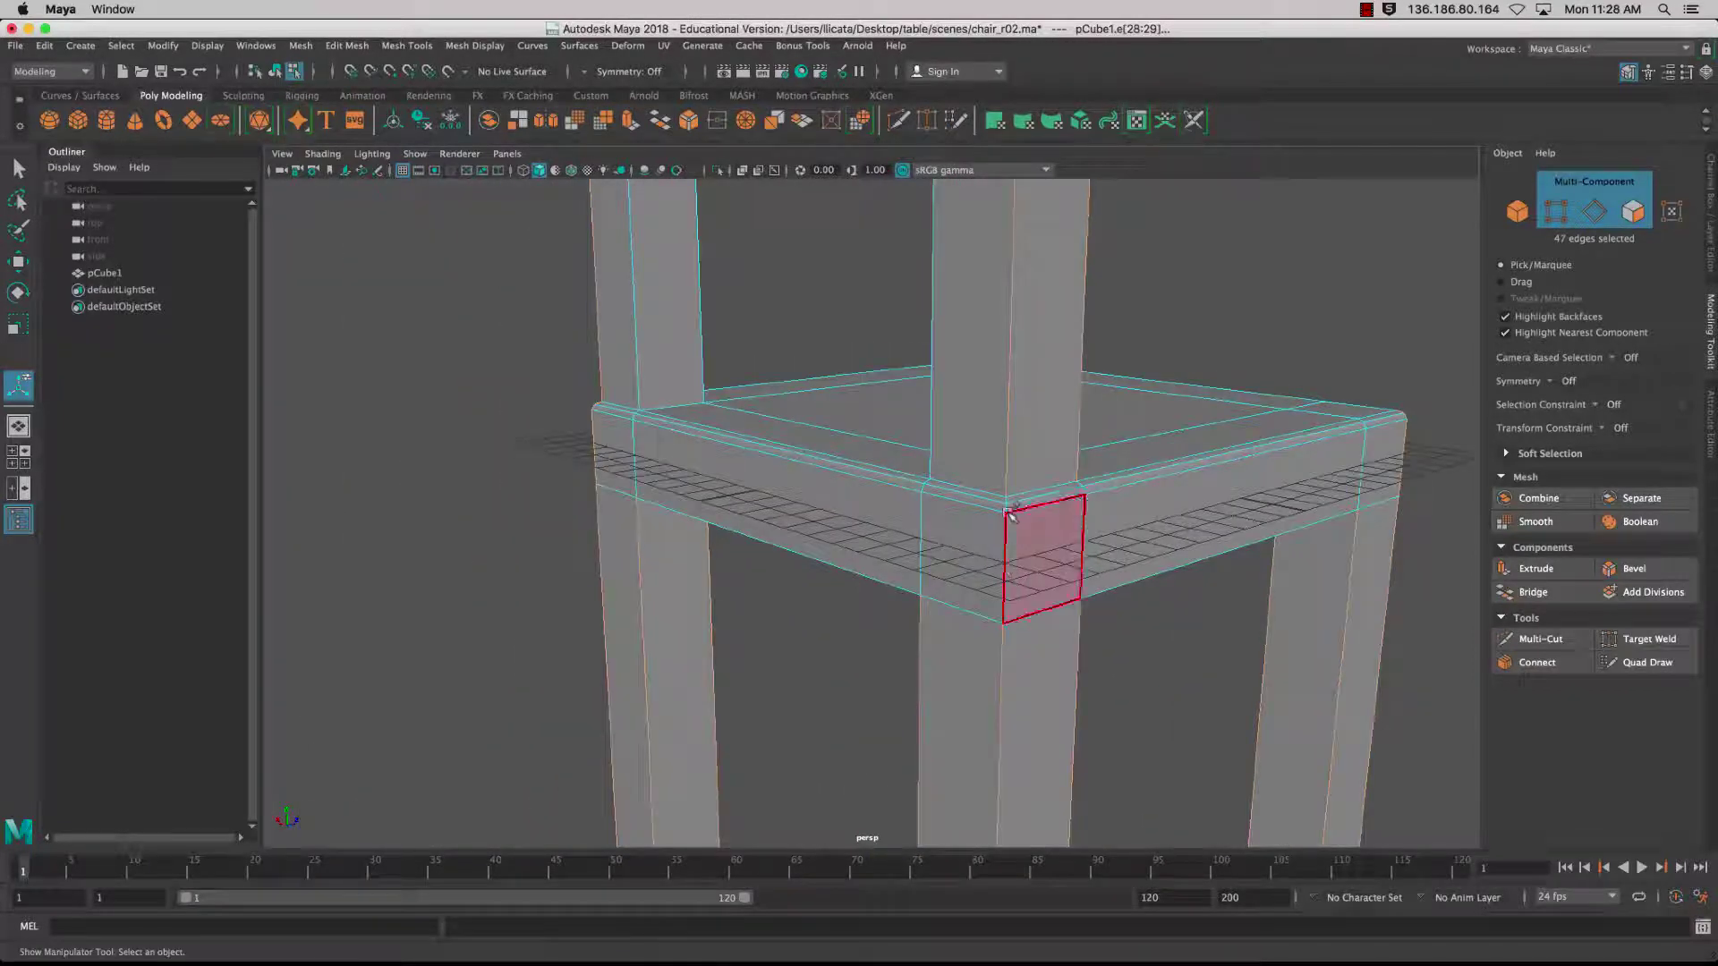
scroll(1010, 570, down, 5)
scroll(1012, 572, up, 8)
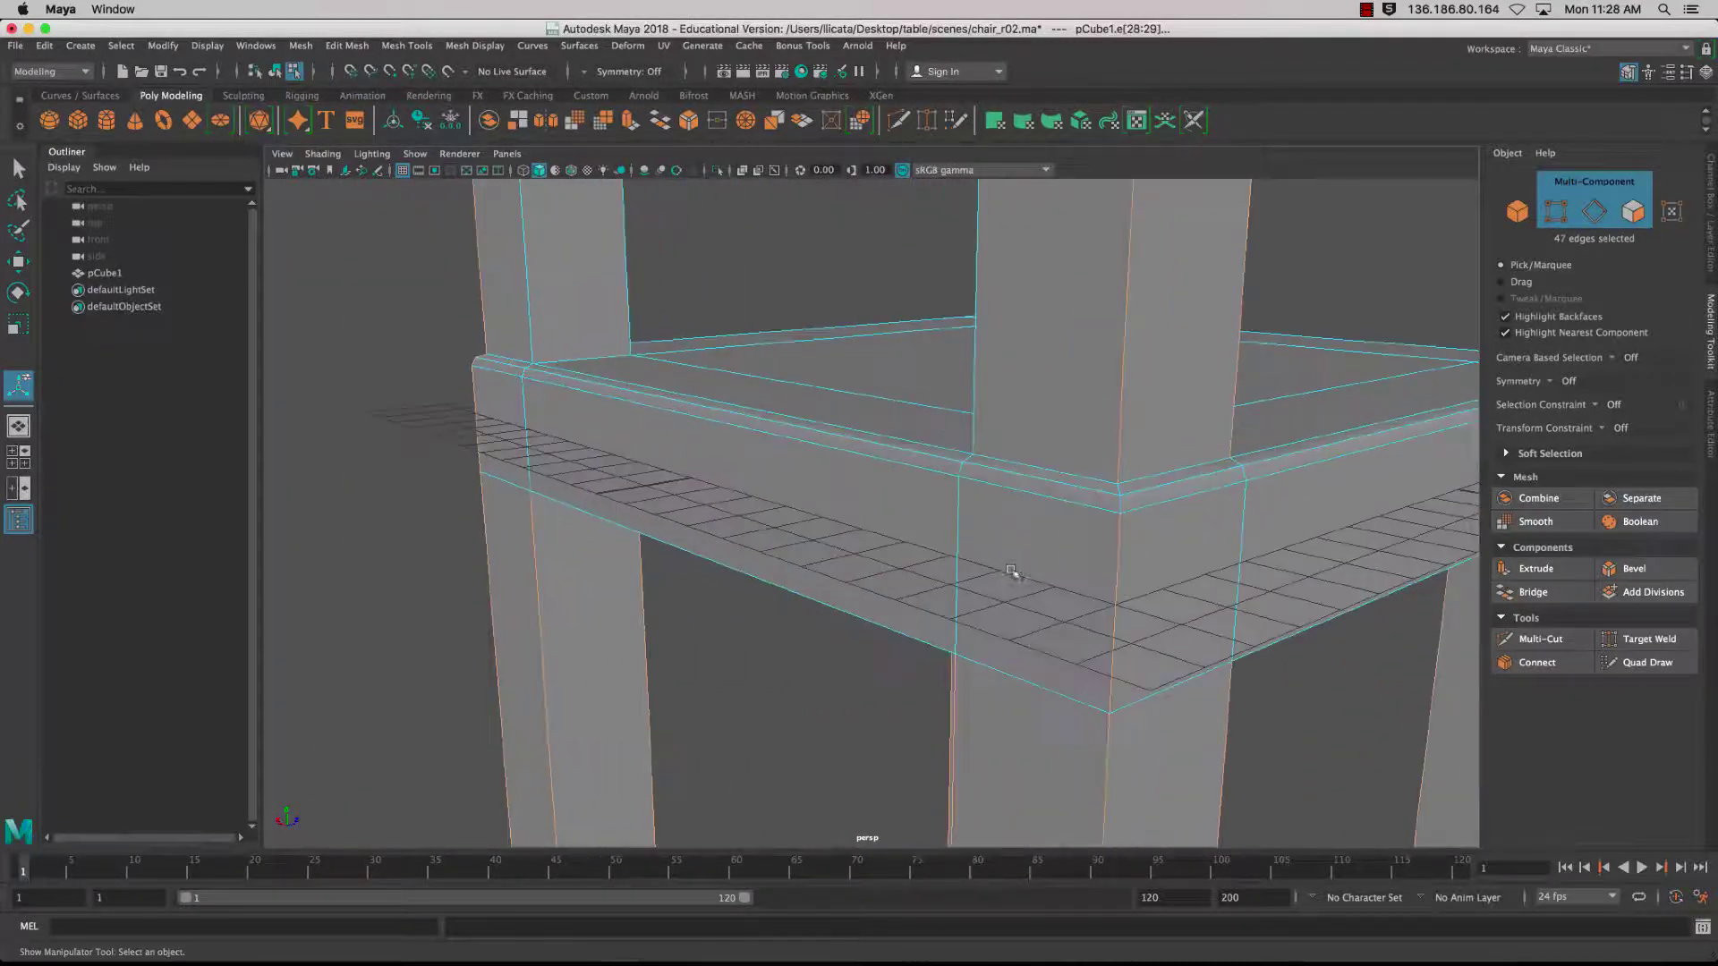
alt+middle_drag(1012, 575, 852, 545)
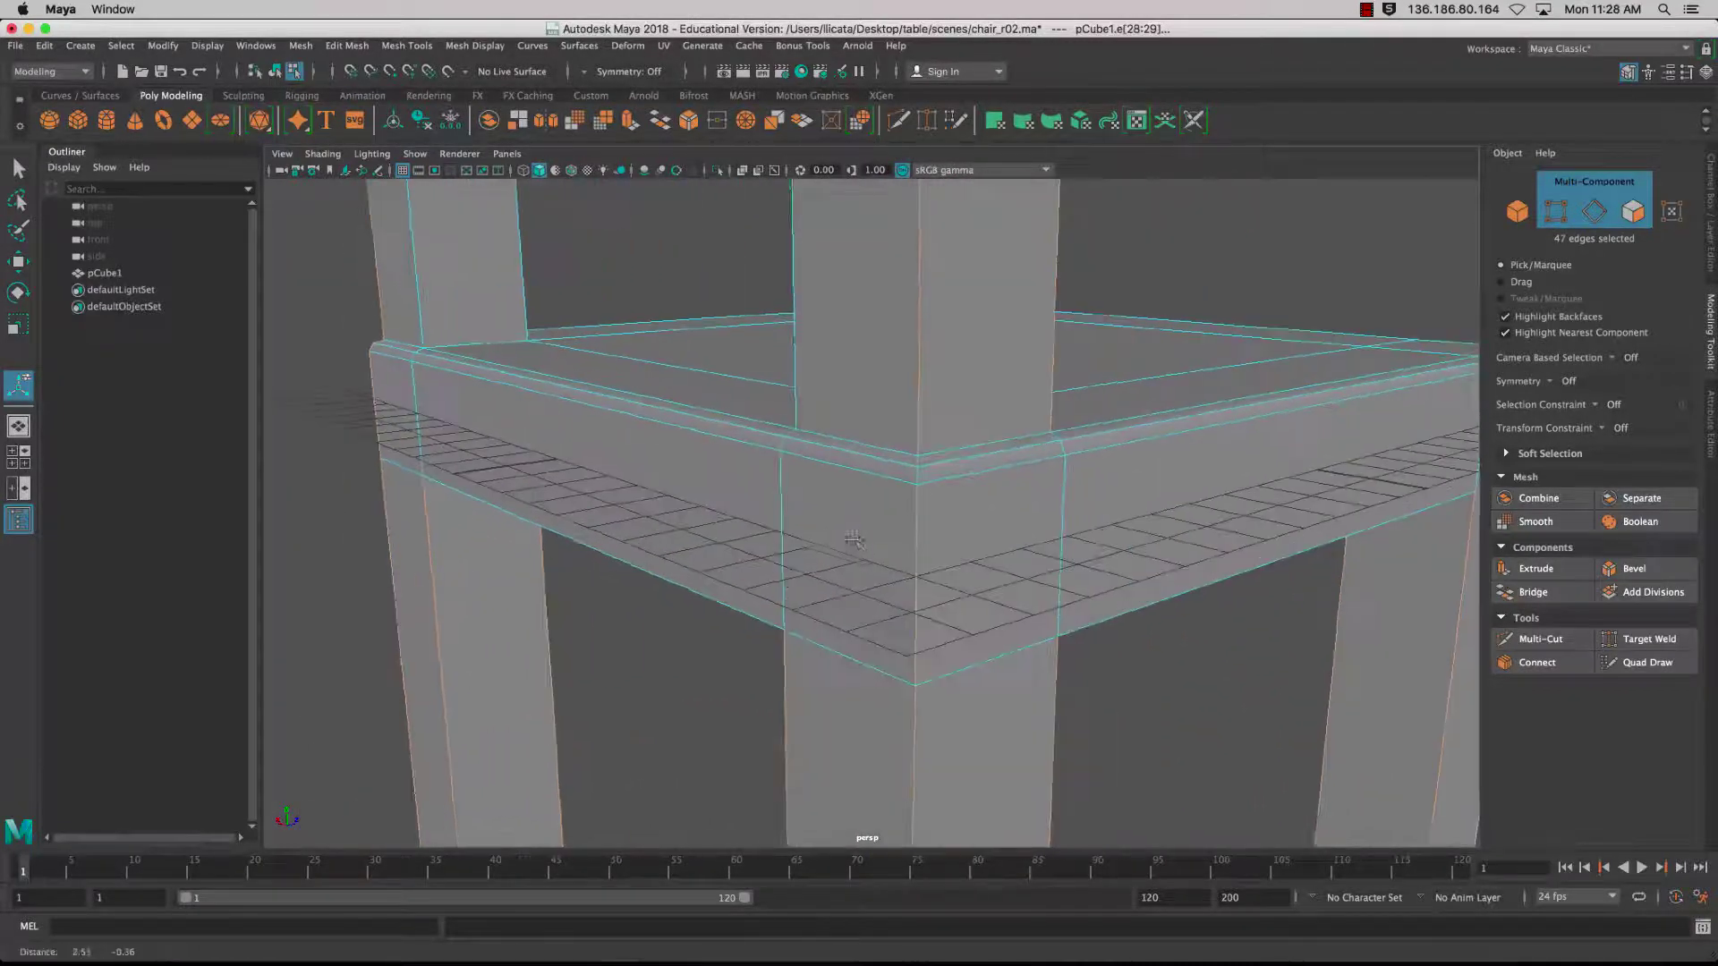
shift+click(940, 493)
- Add the remaining missed edge to the selection and check the selected edges around the seat and legs
scroll(970, 564, down, 2)
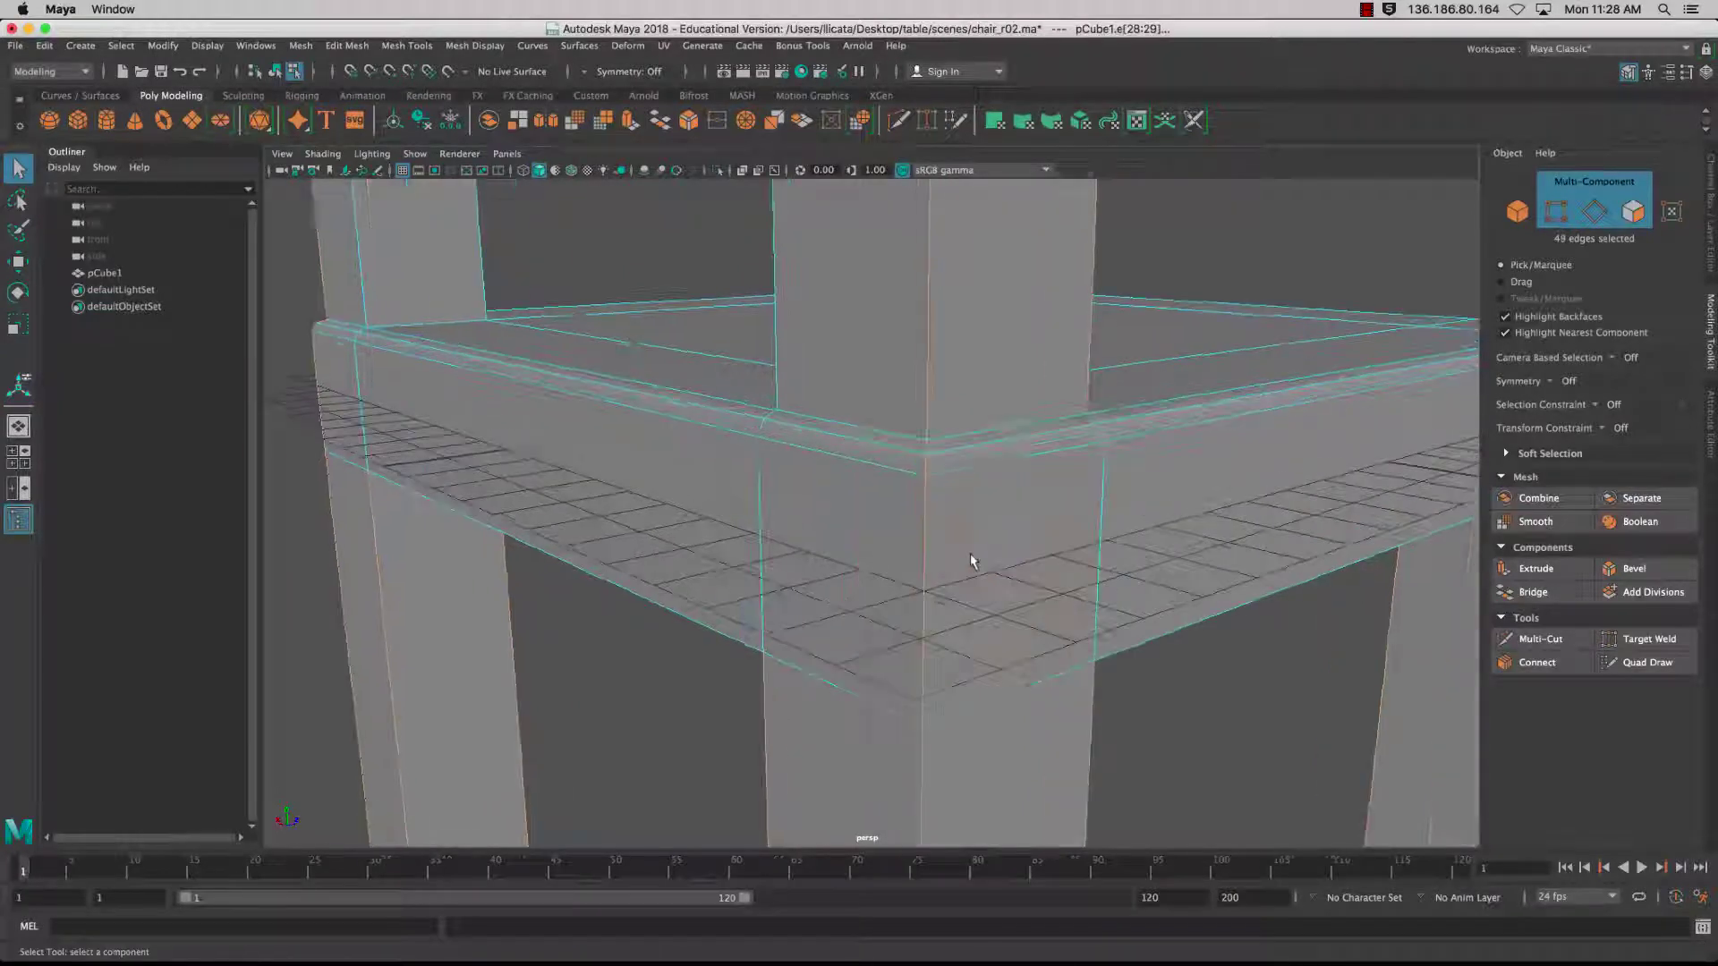
alt+middle_drag(1251, 656, 1109, 566)
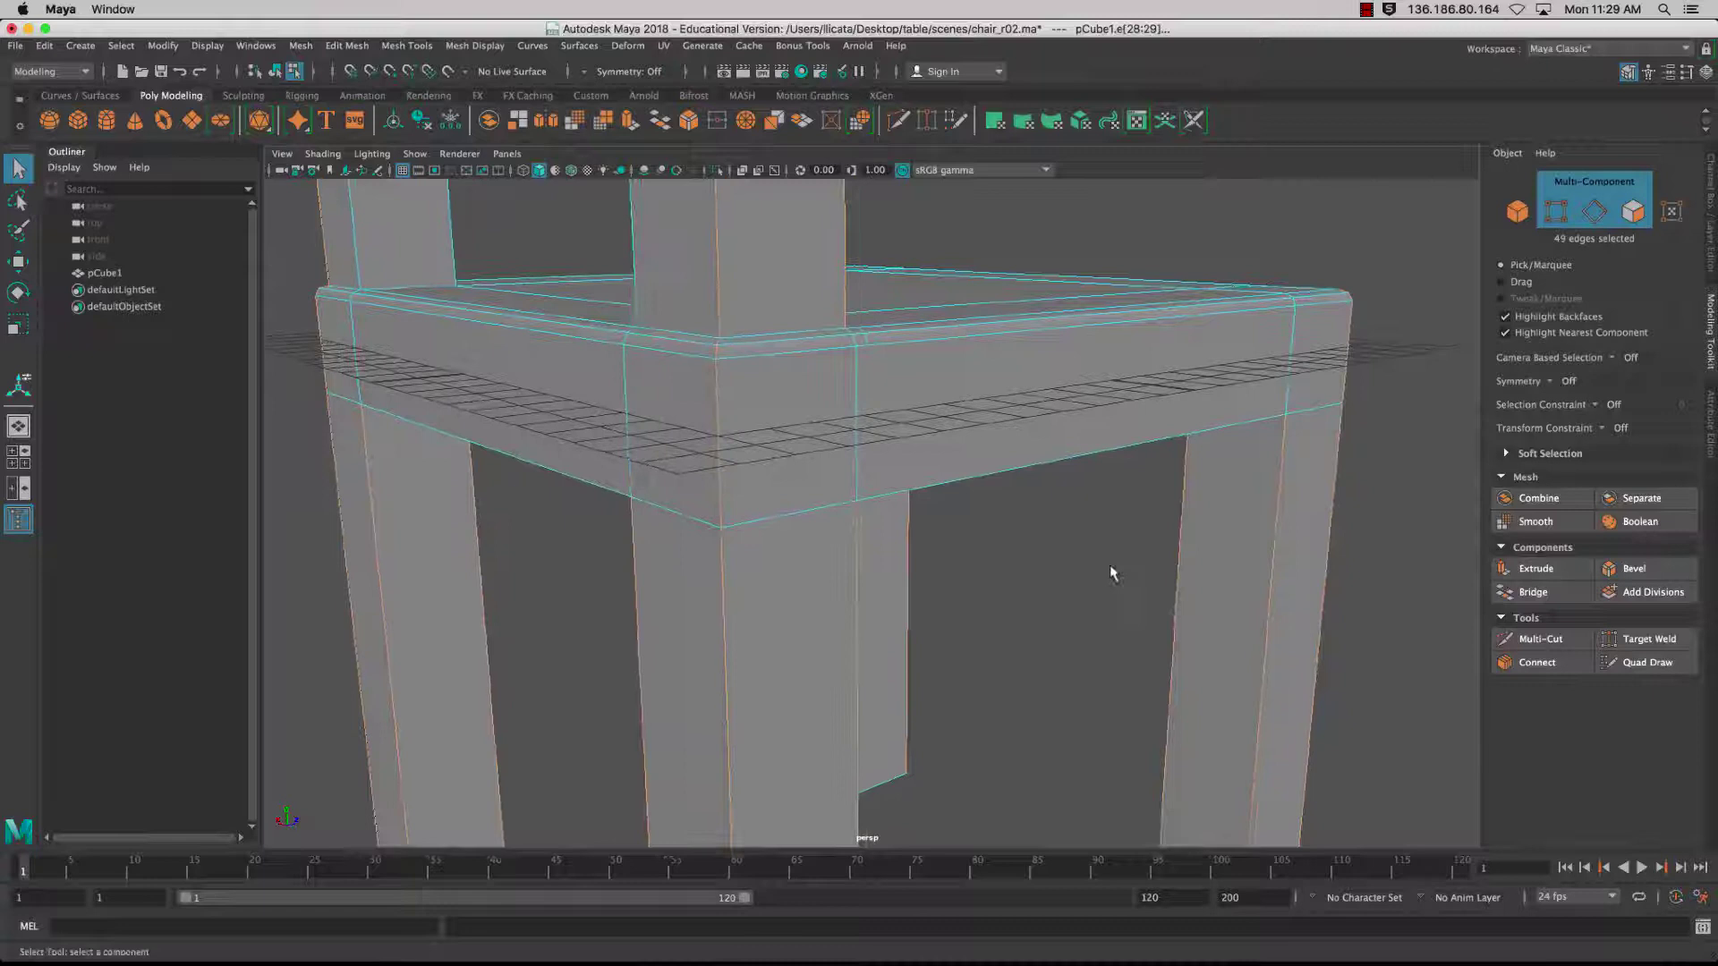
scroll(1109, 569, up, 3)
scroll(1105, 573, down, 5)
shift+click(1101, 573)
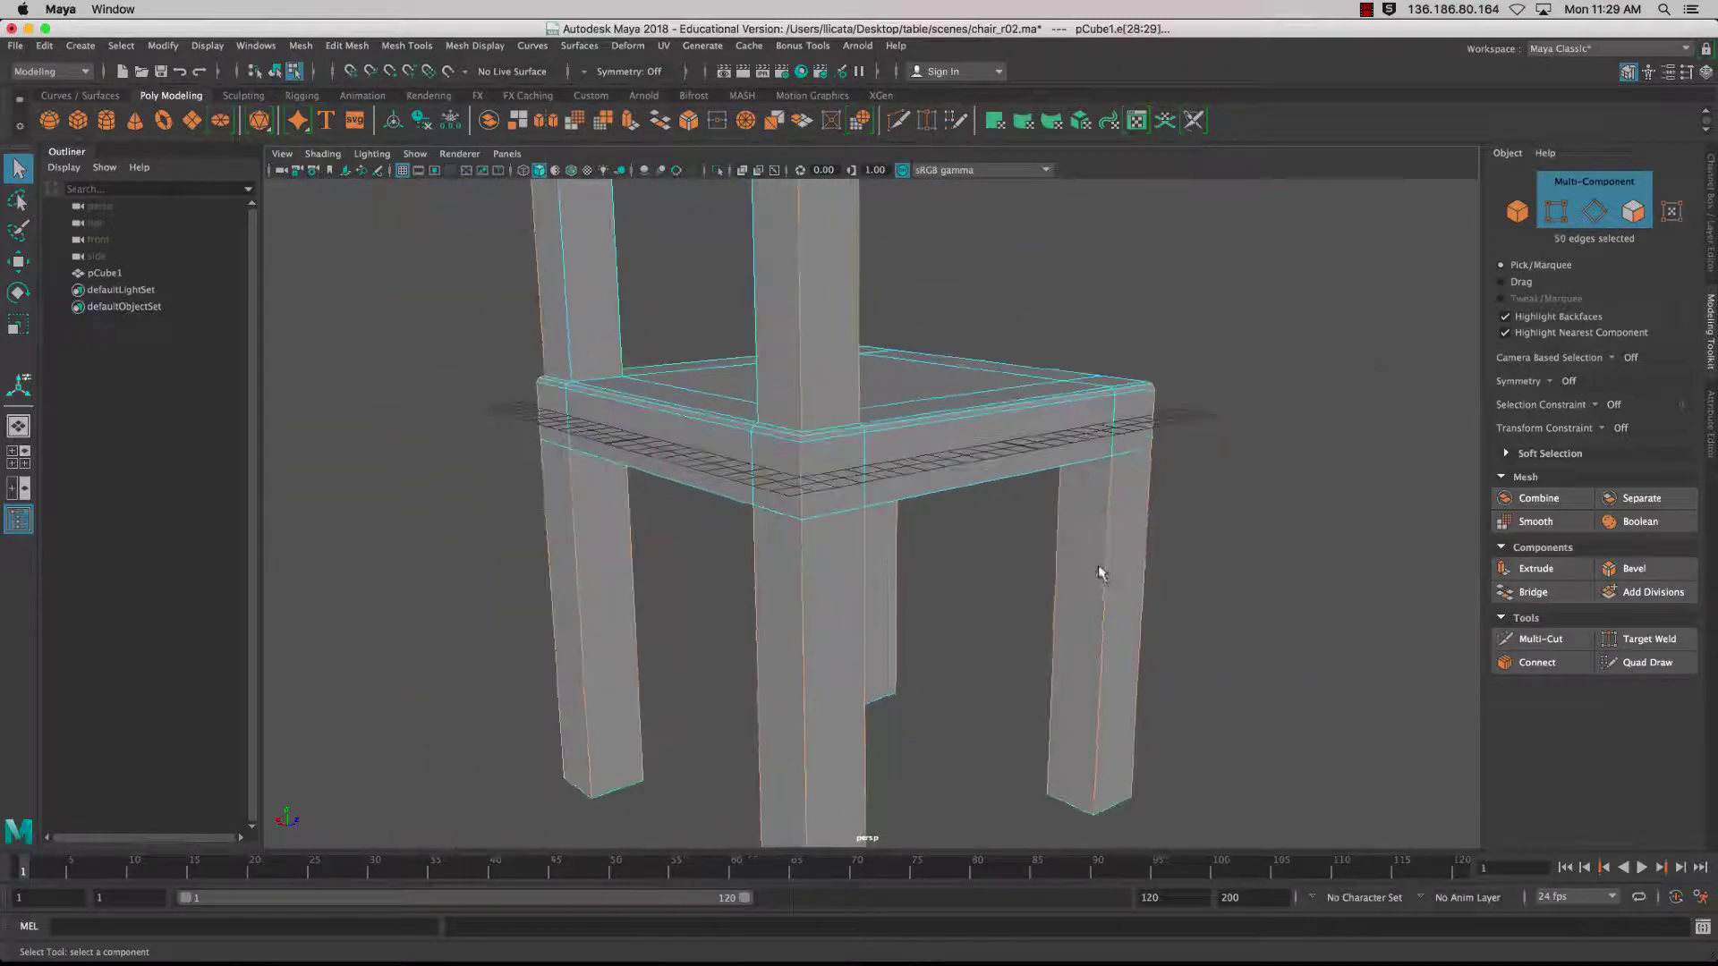
alt+drag(1101, 573, 1029, 600)
scroll(1043, 582, down, 2)
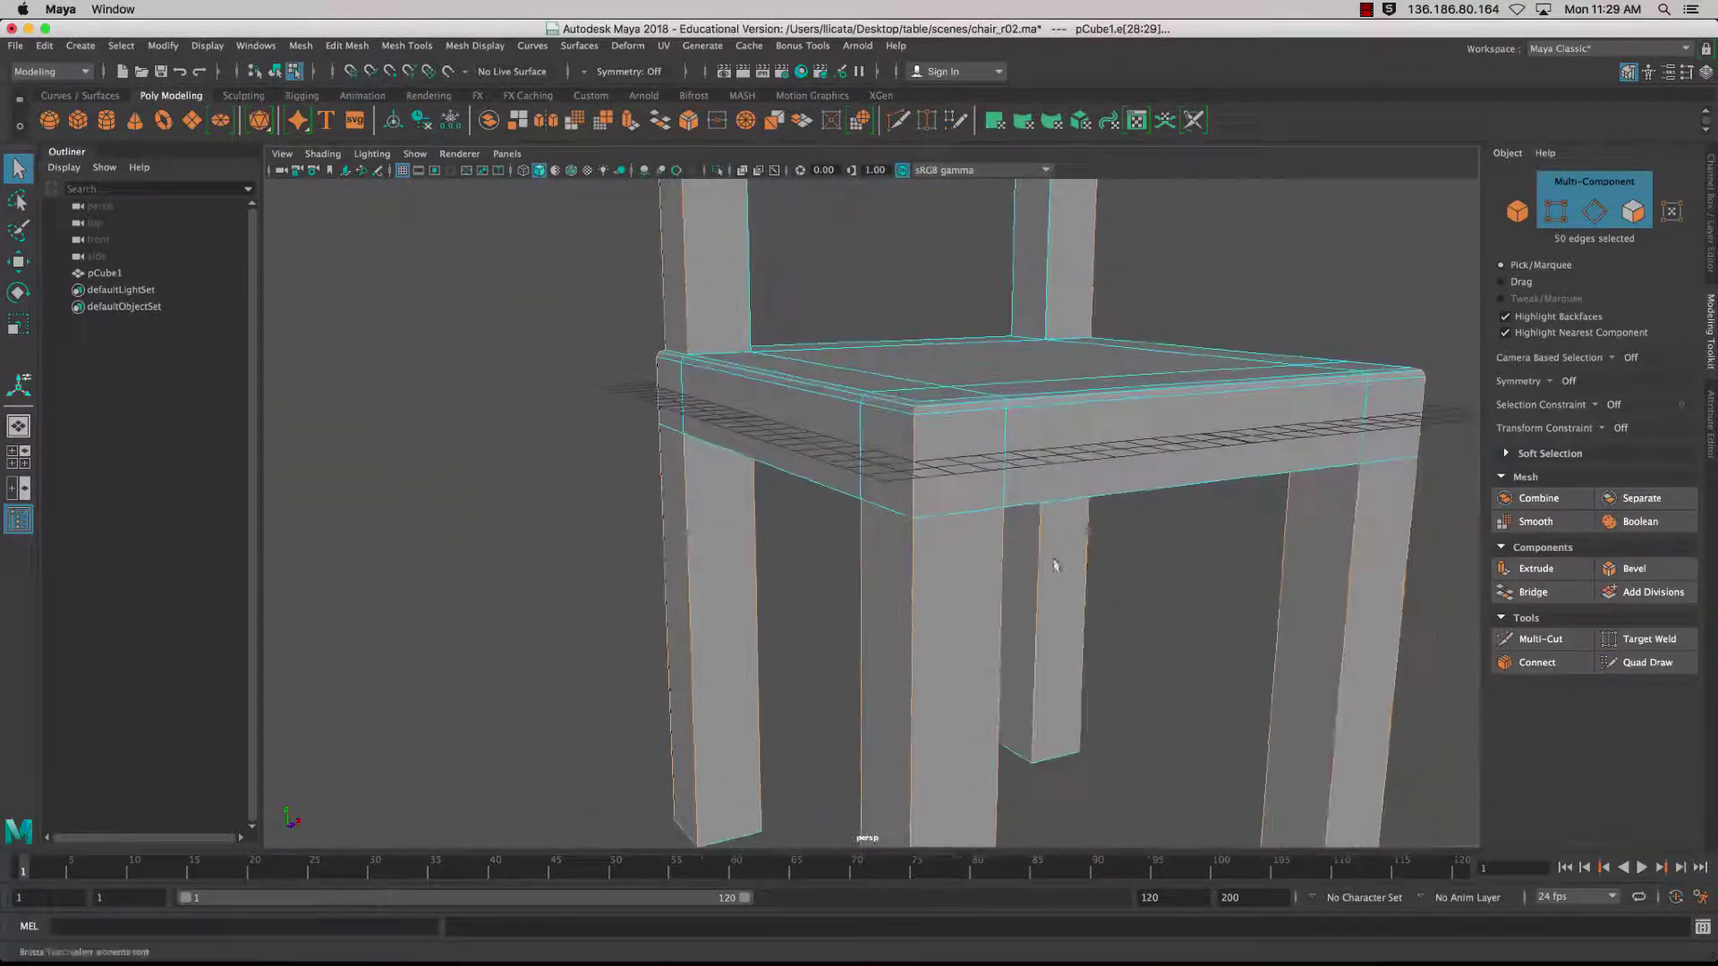
- Bevel all the selected leg, post and seat corner edges with 2 segments
click(1634, 568)
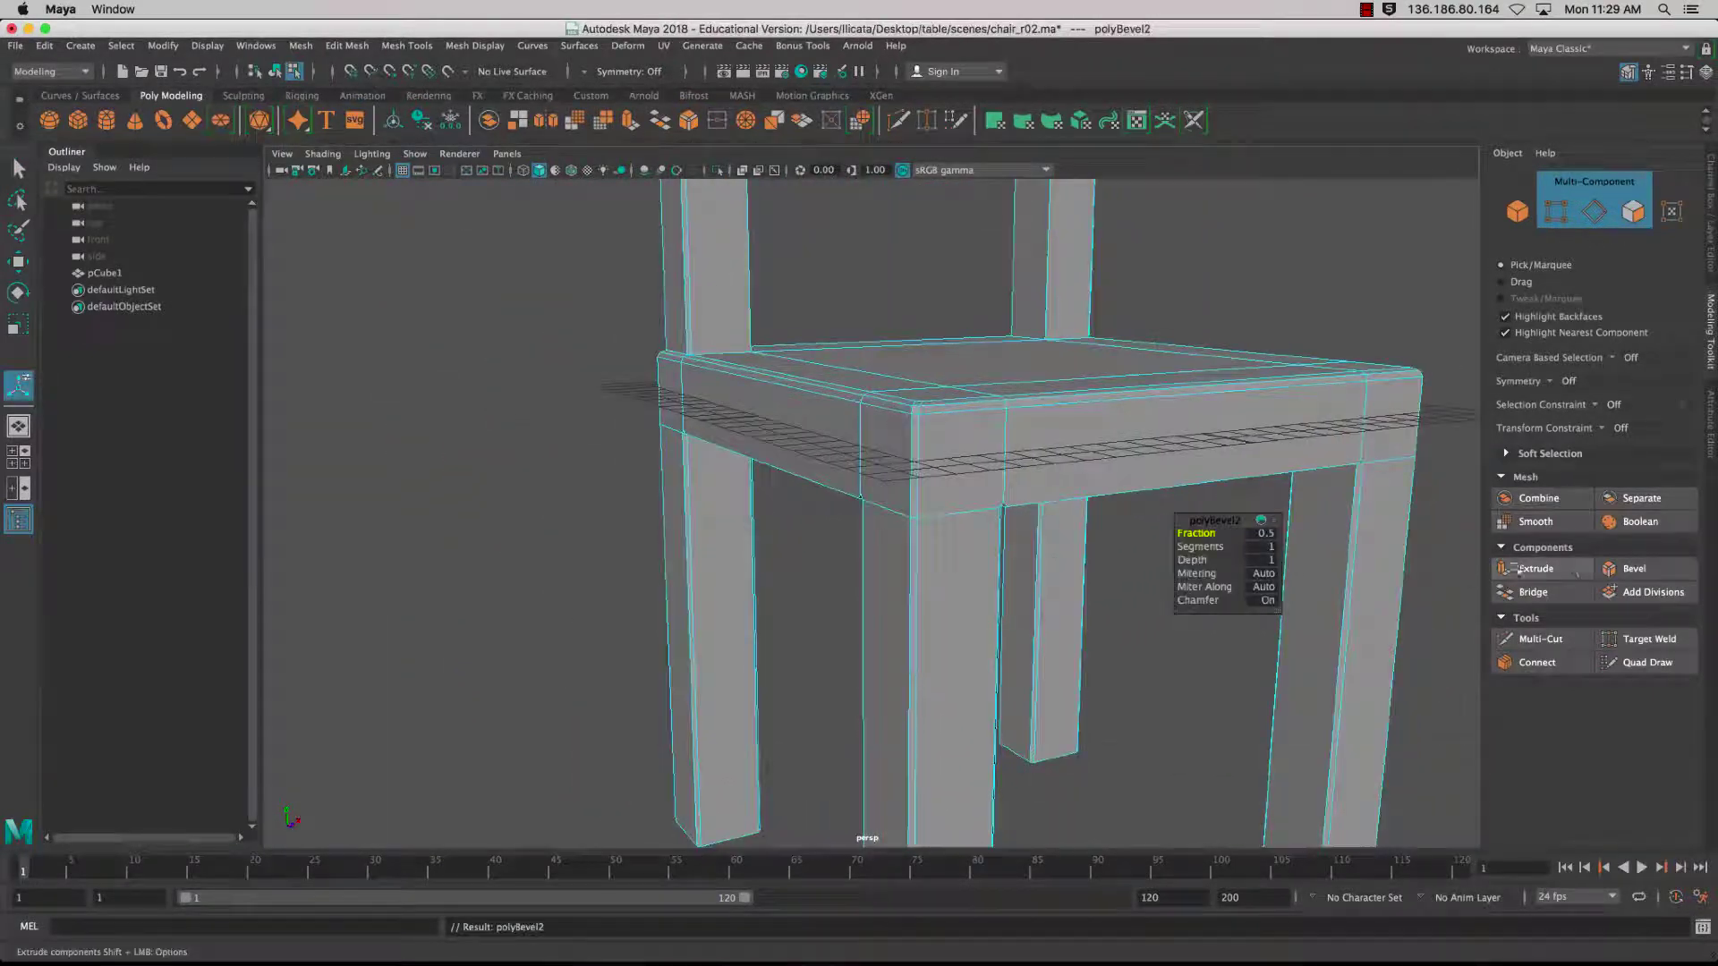
click(1275, 548)
text(2)
key(Return)
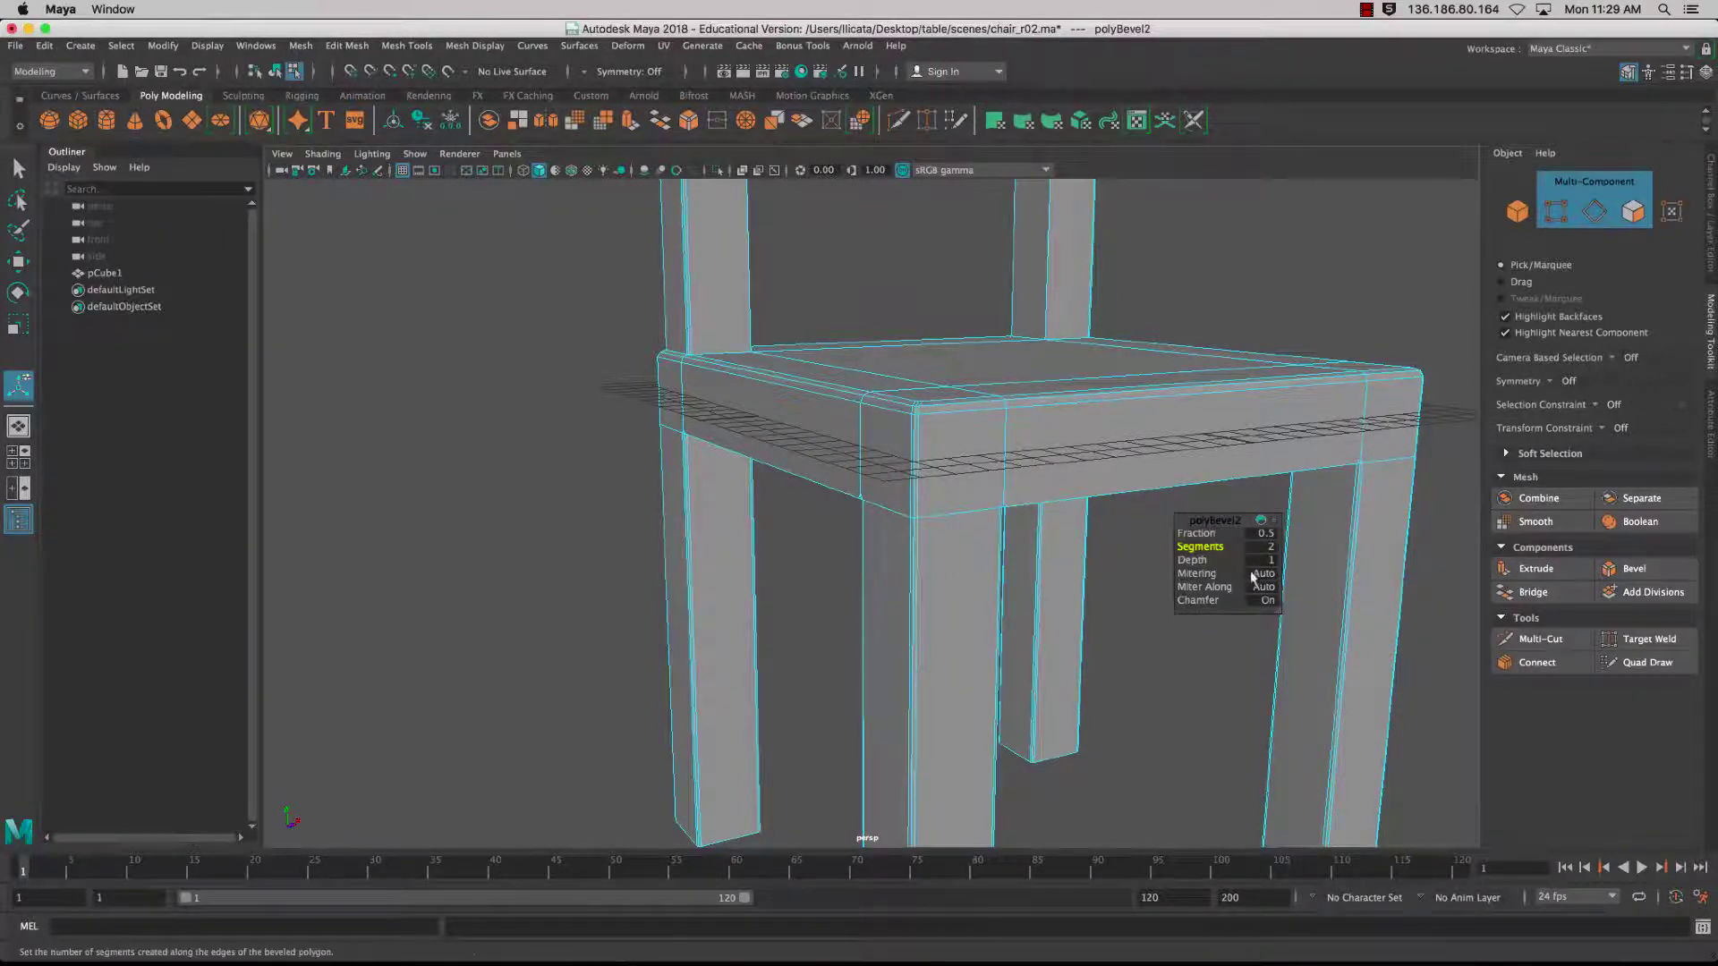
- Try a Multi-Cut along the seat's front rim between the two bevelled corners, and undo it
alt+drag(1052, 528, 985, 535)
scroll(982, 515, up, 5)
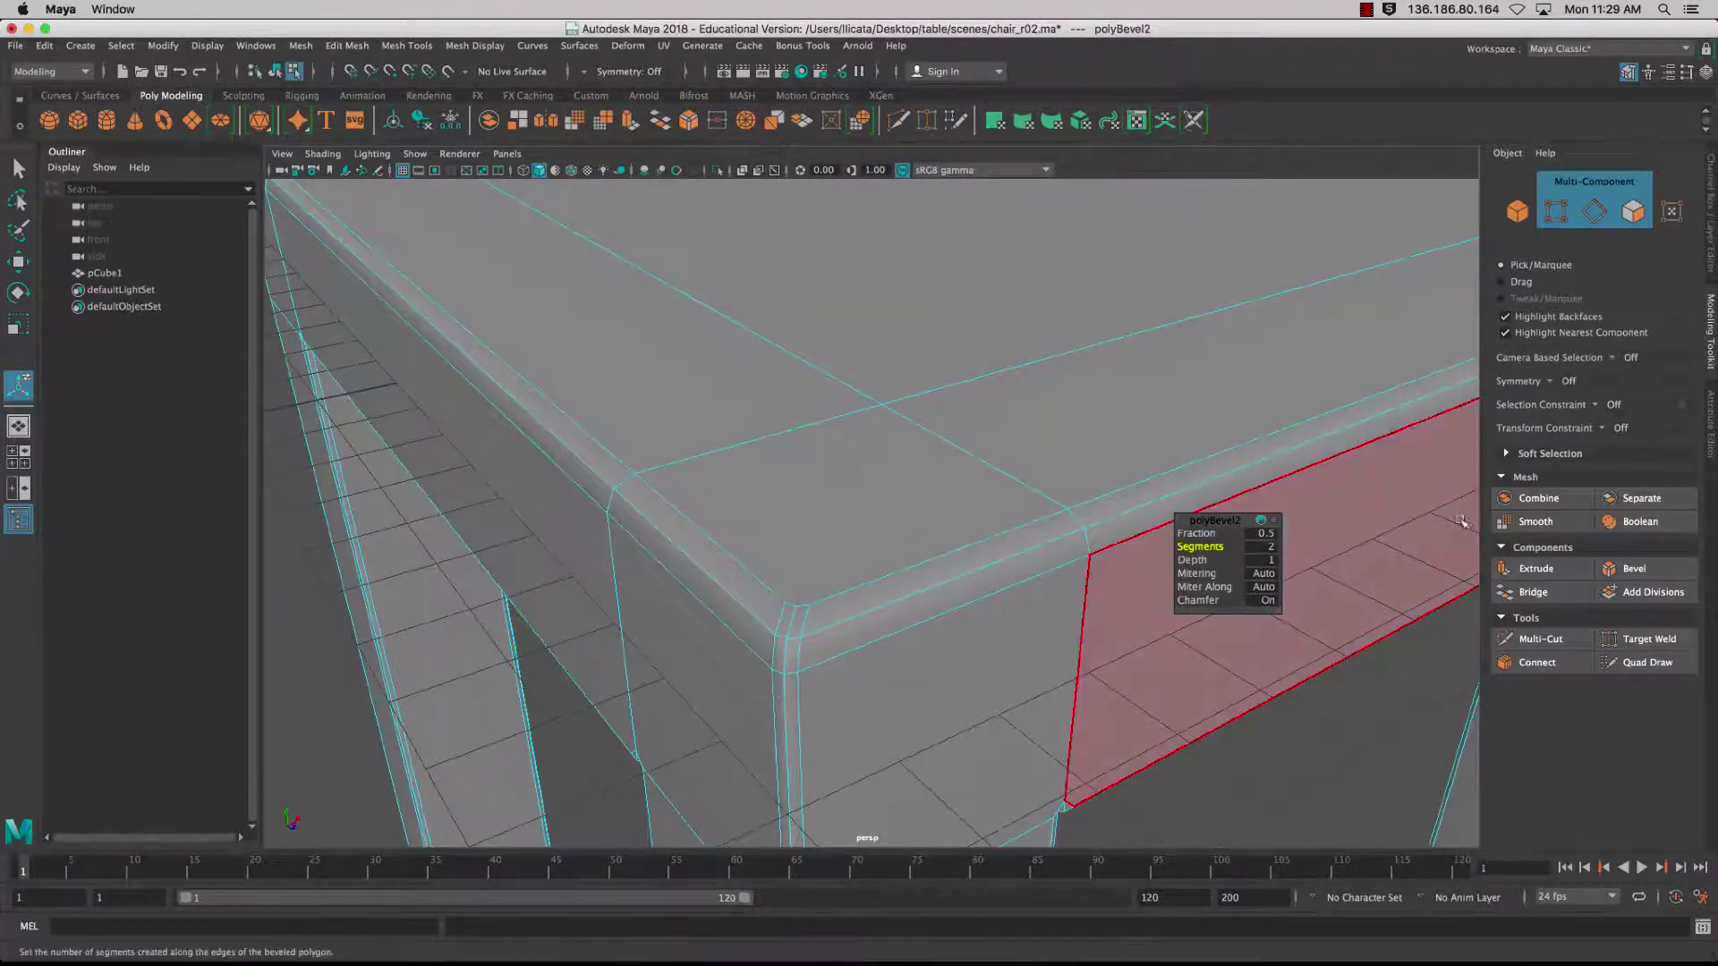
click(1538, 639)
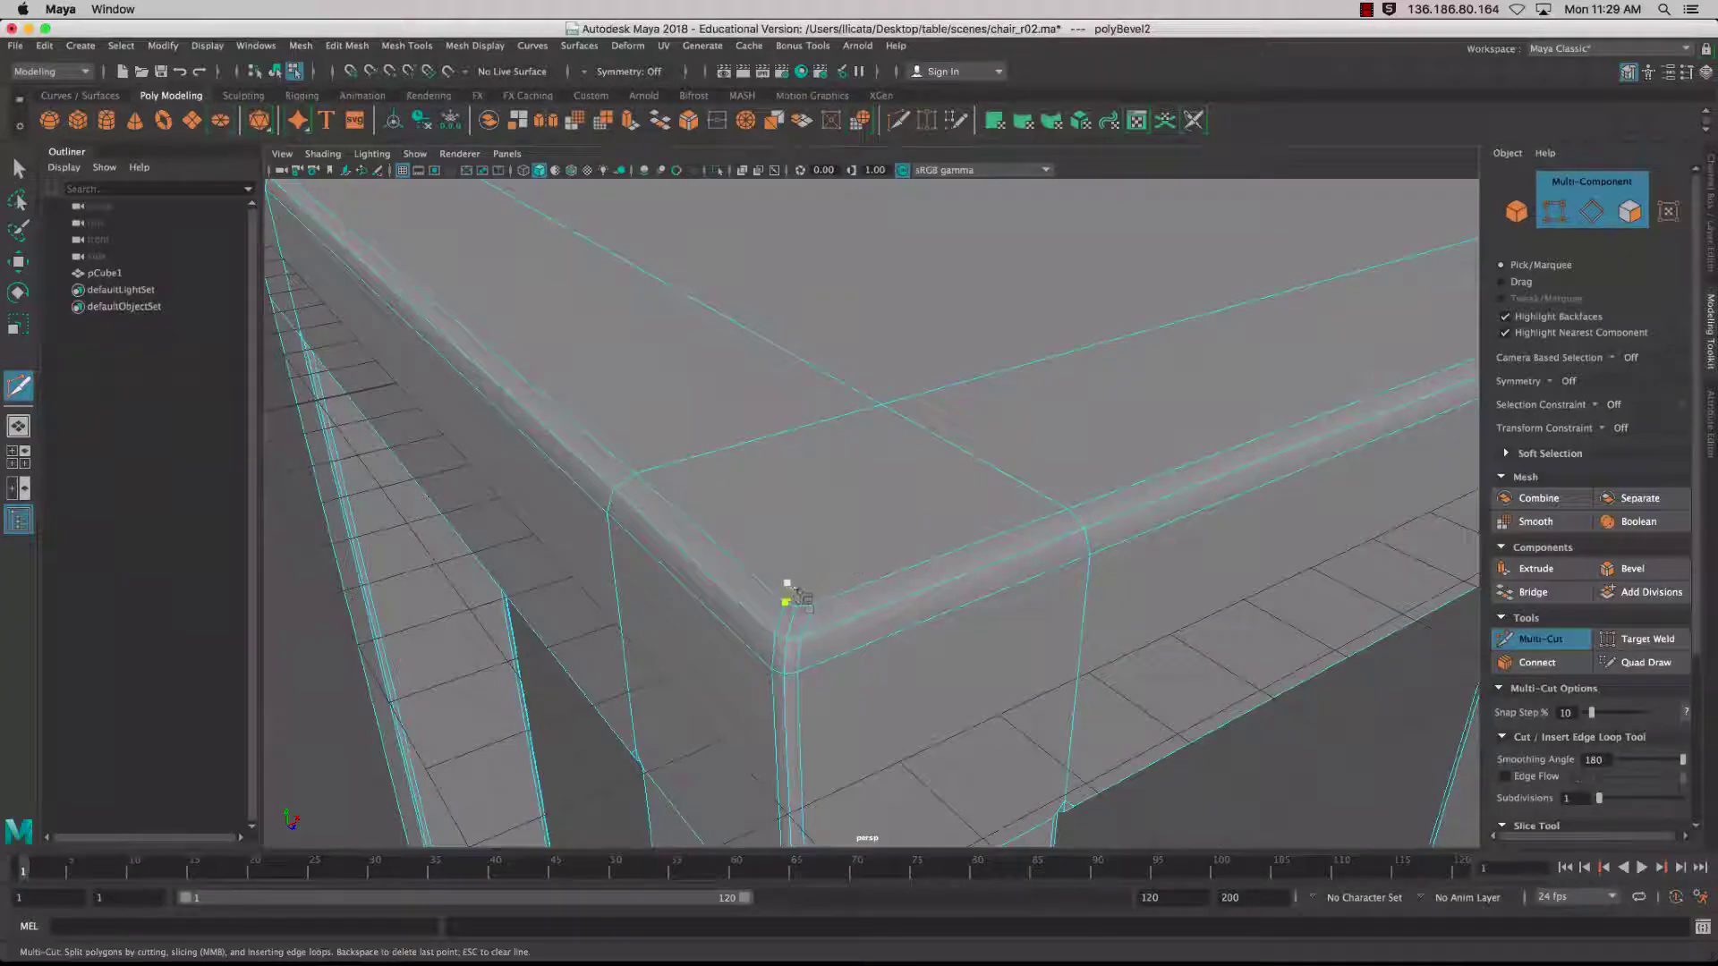
alt+drag(784, 605, 885, 419)
alt+right_drag(885, 418, 794, 431)
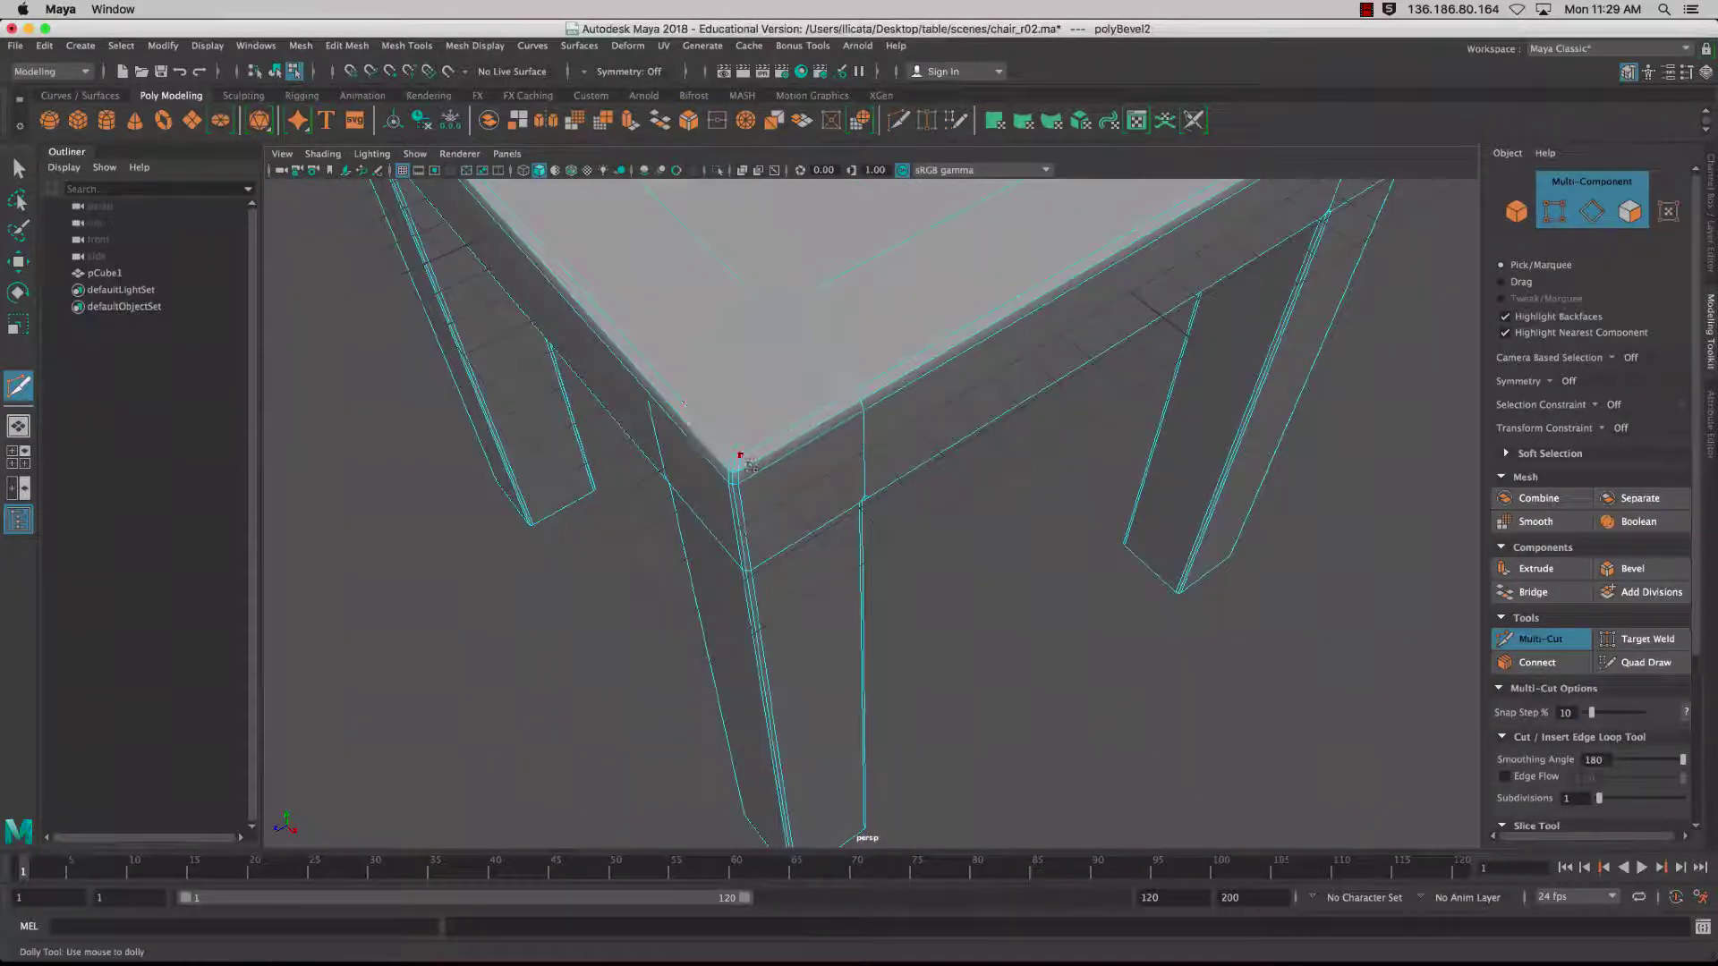
scroll(780, 449, down, 2)
alt+drag(790, 410, 817, 414)
scroll(817, 414, down, 5)
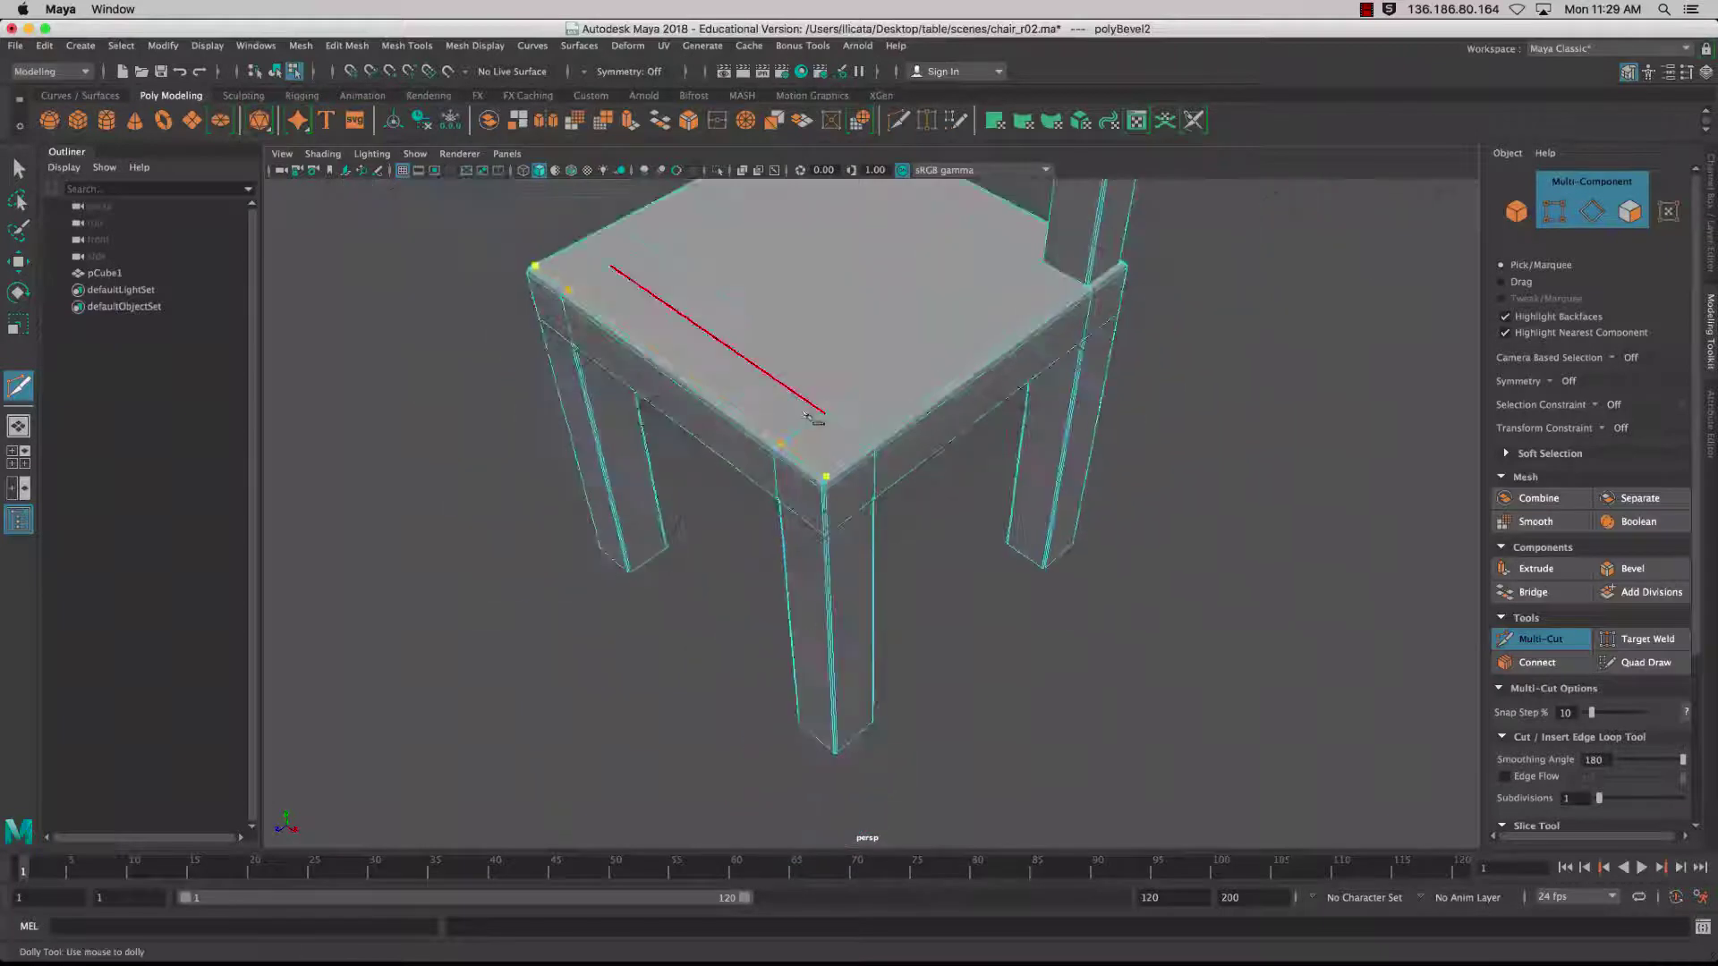
scroll(817, 414, up, 5)
alt+middle_drag(837, 406, 928, 487)
scroll(928, 486, down, 4)
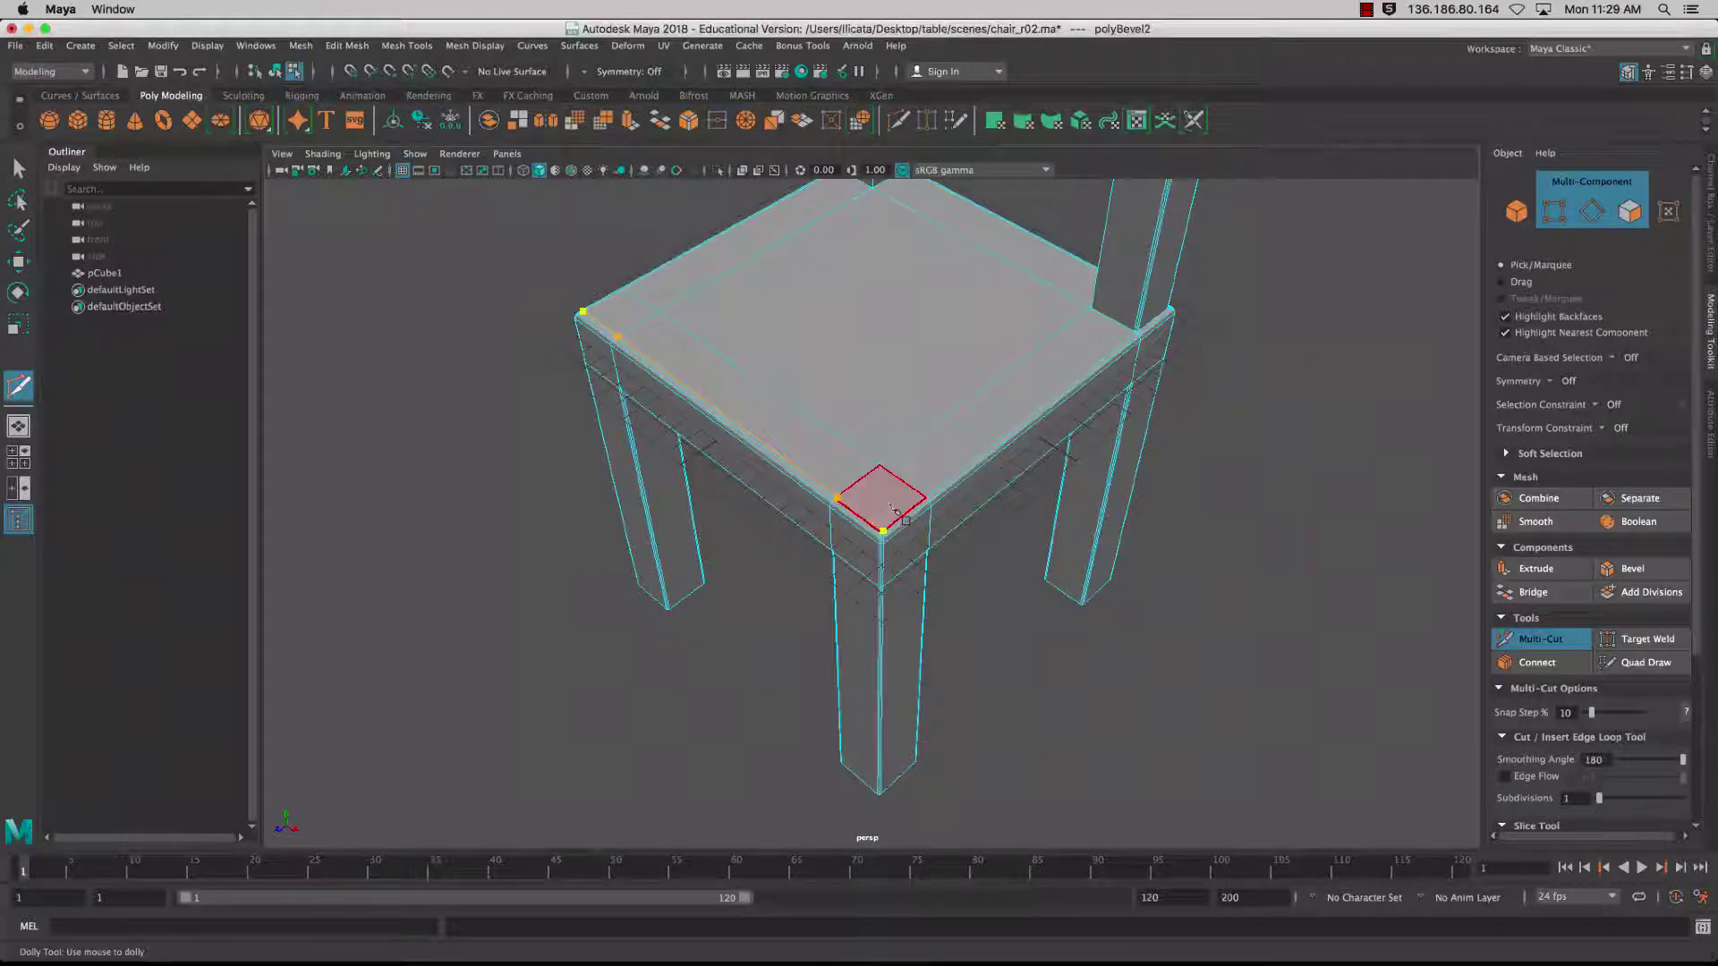
key(super+z)
- Cut an edge along one side of the seat top, from the bevelled front corner to the back post's base
scroll(985, 534, down, 3)
scroll(985, 533, up, 10)
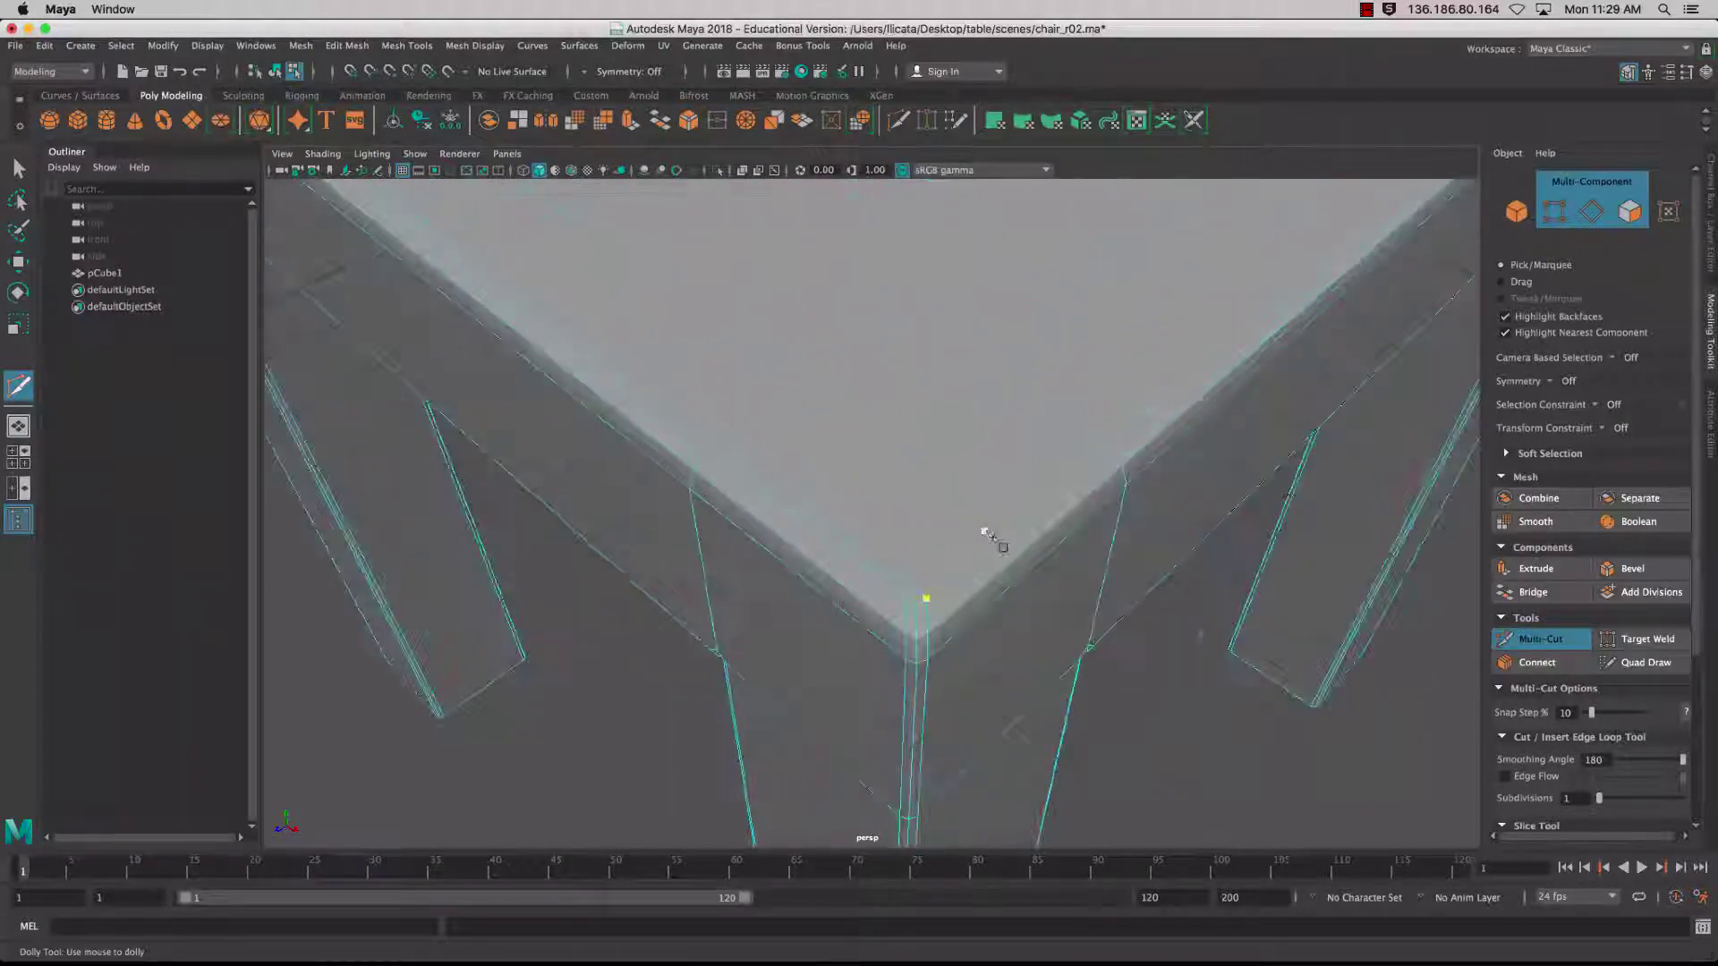
alt+drag(985, 533, 956, 519)
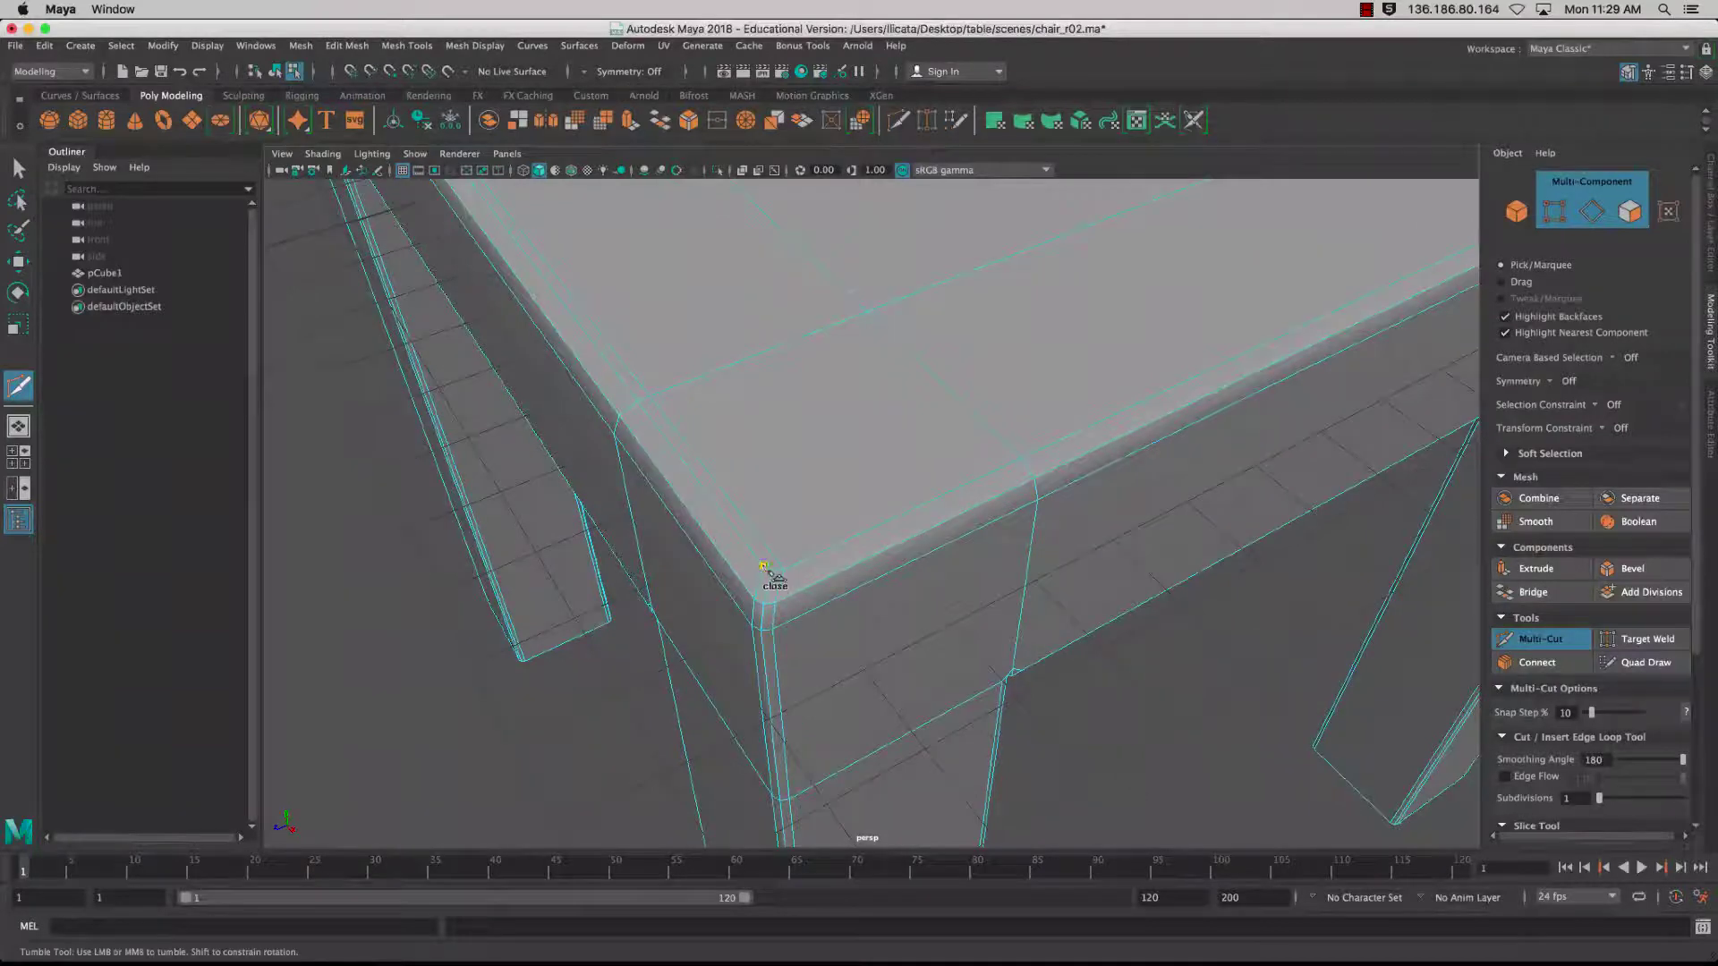
alt+middle_drag(1261, 363, 720, 558)
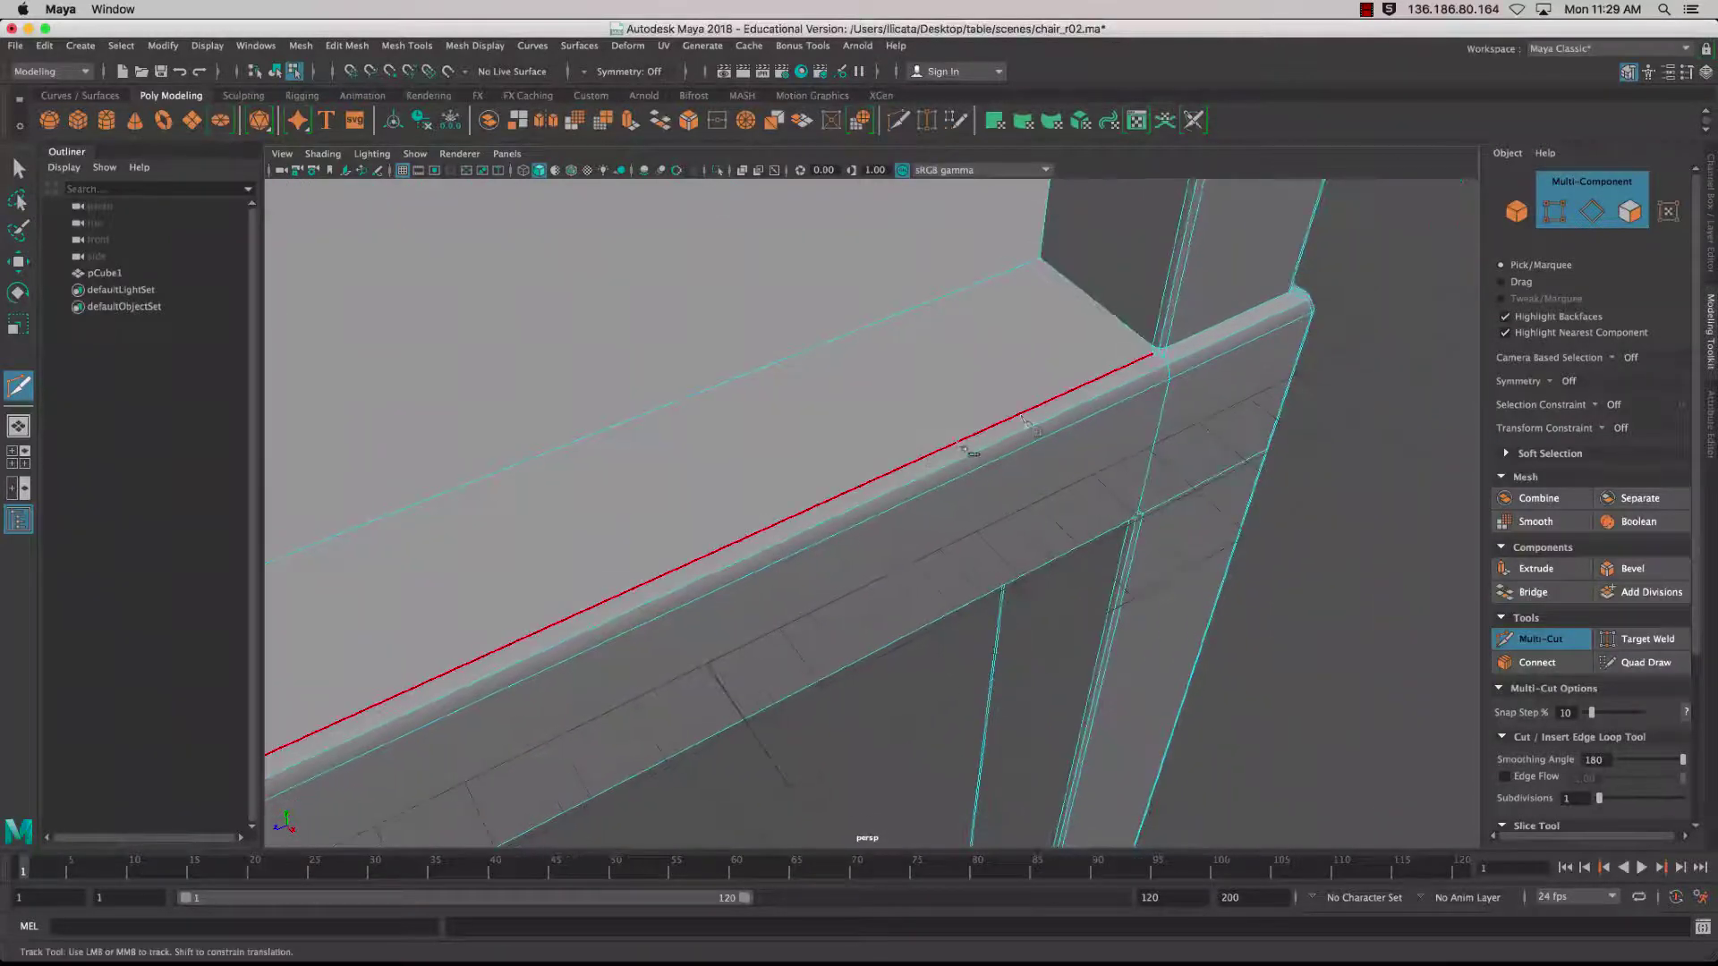
click(1152, 346)
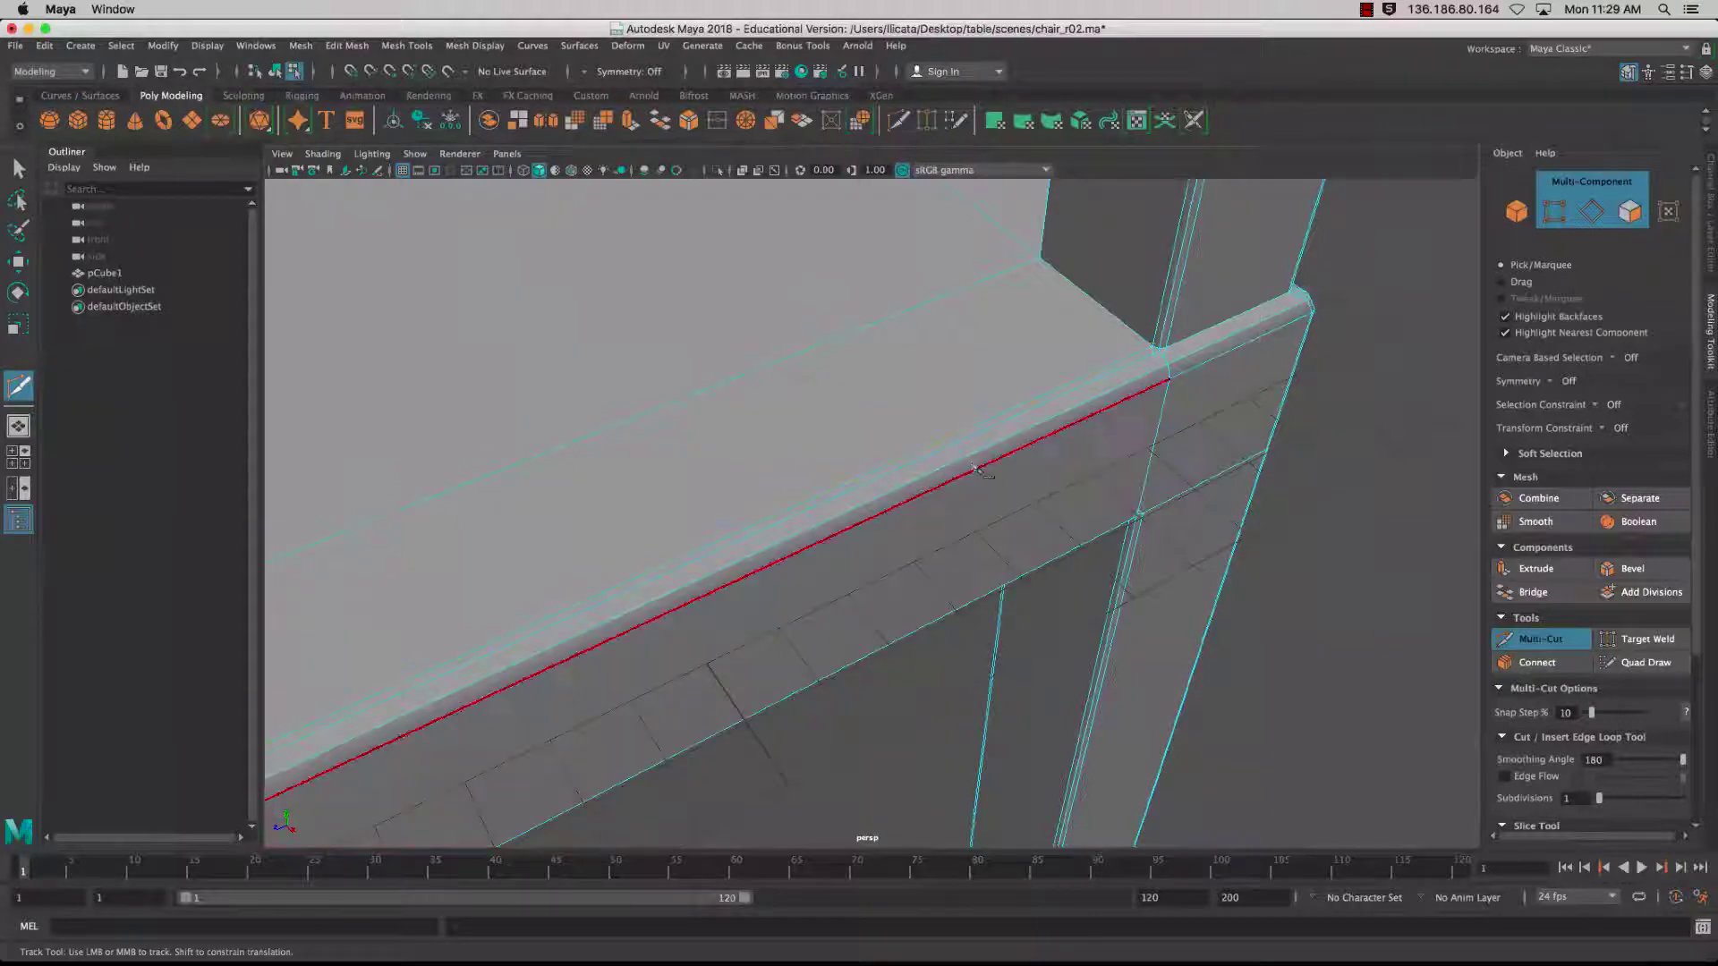
- Cut an edge along the opposite side of the seat top, between the front corner and the other back post's base
alt+drag(985, 472, 1081, 465)
scroll(1024, 529, up, 3)
scroll(1022, 528, down, 5)
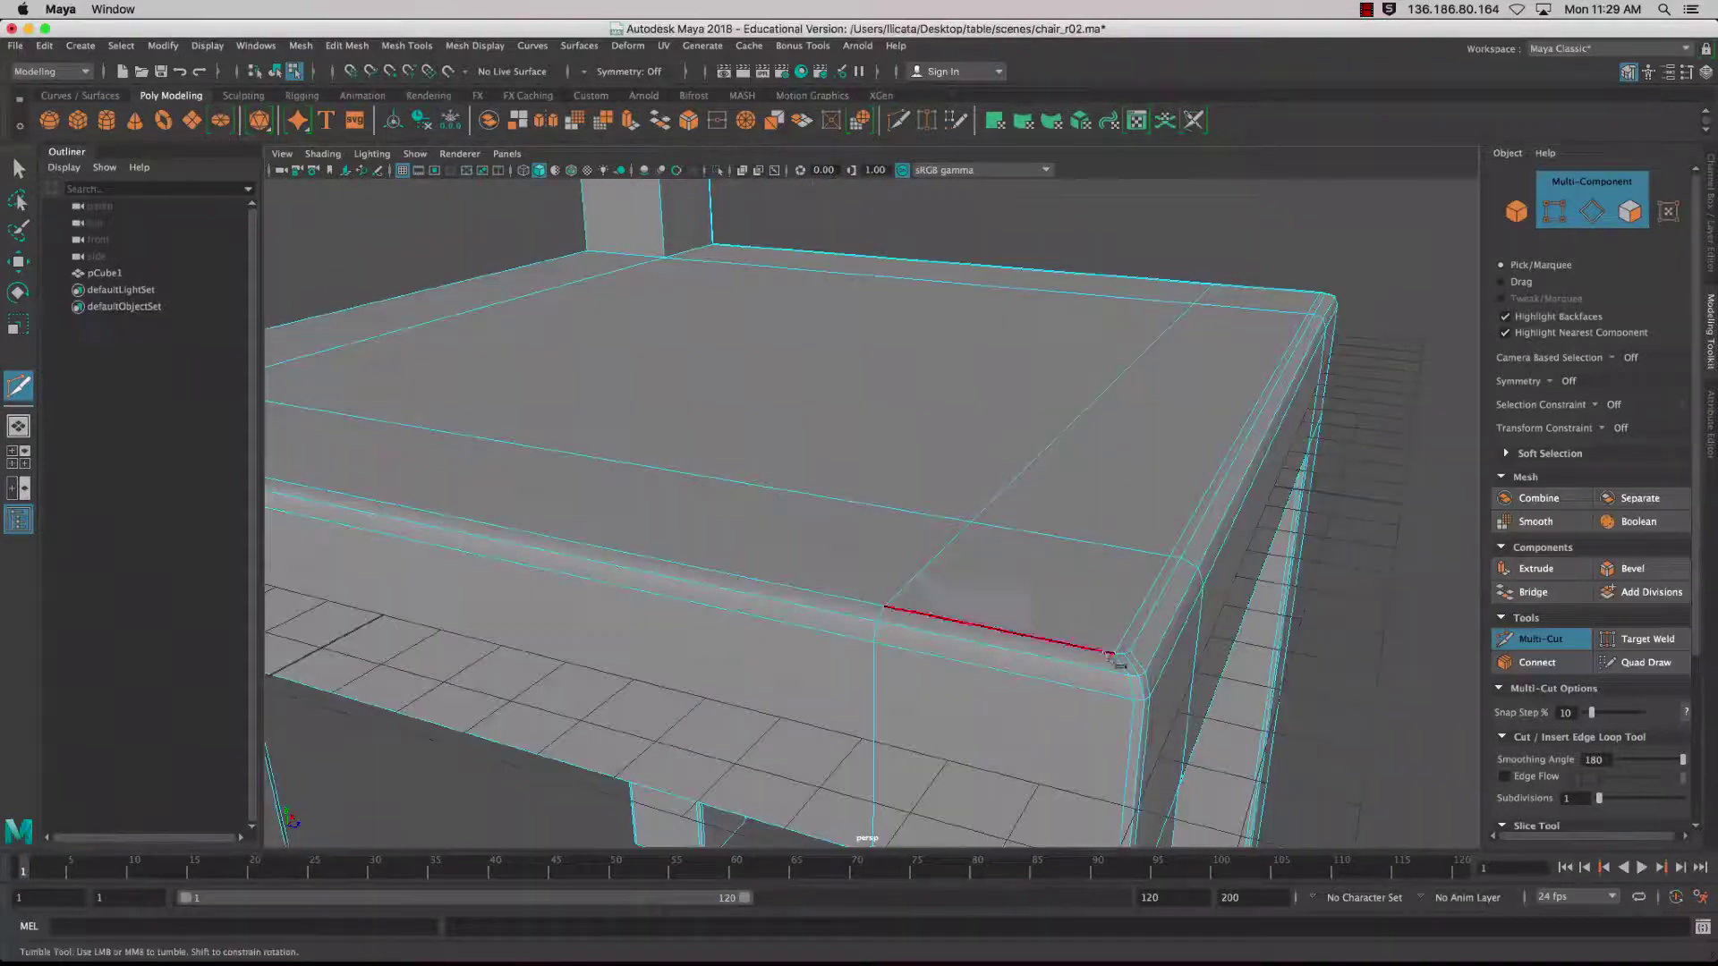
alt+drag(1043, 614, 1020, 556)
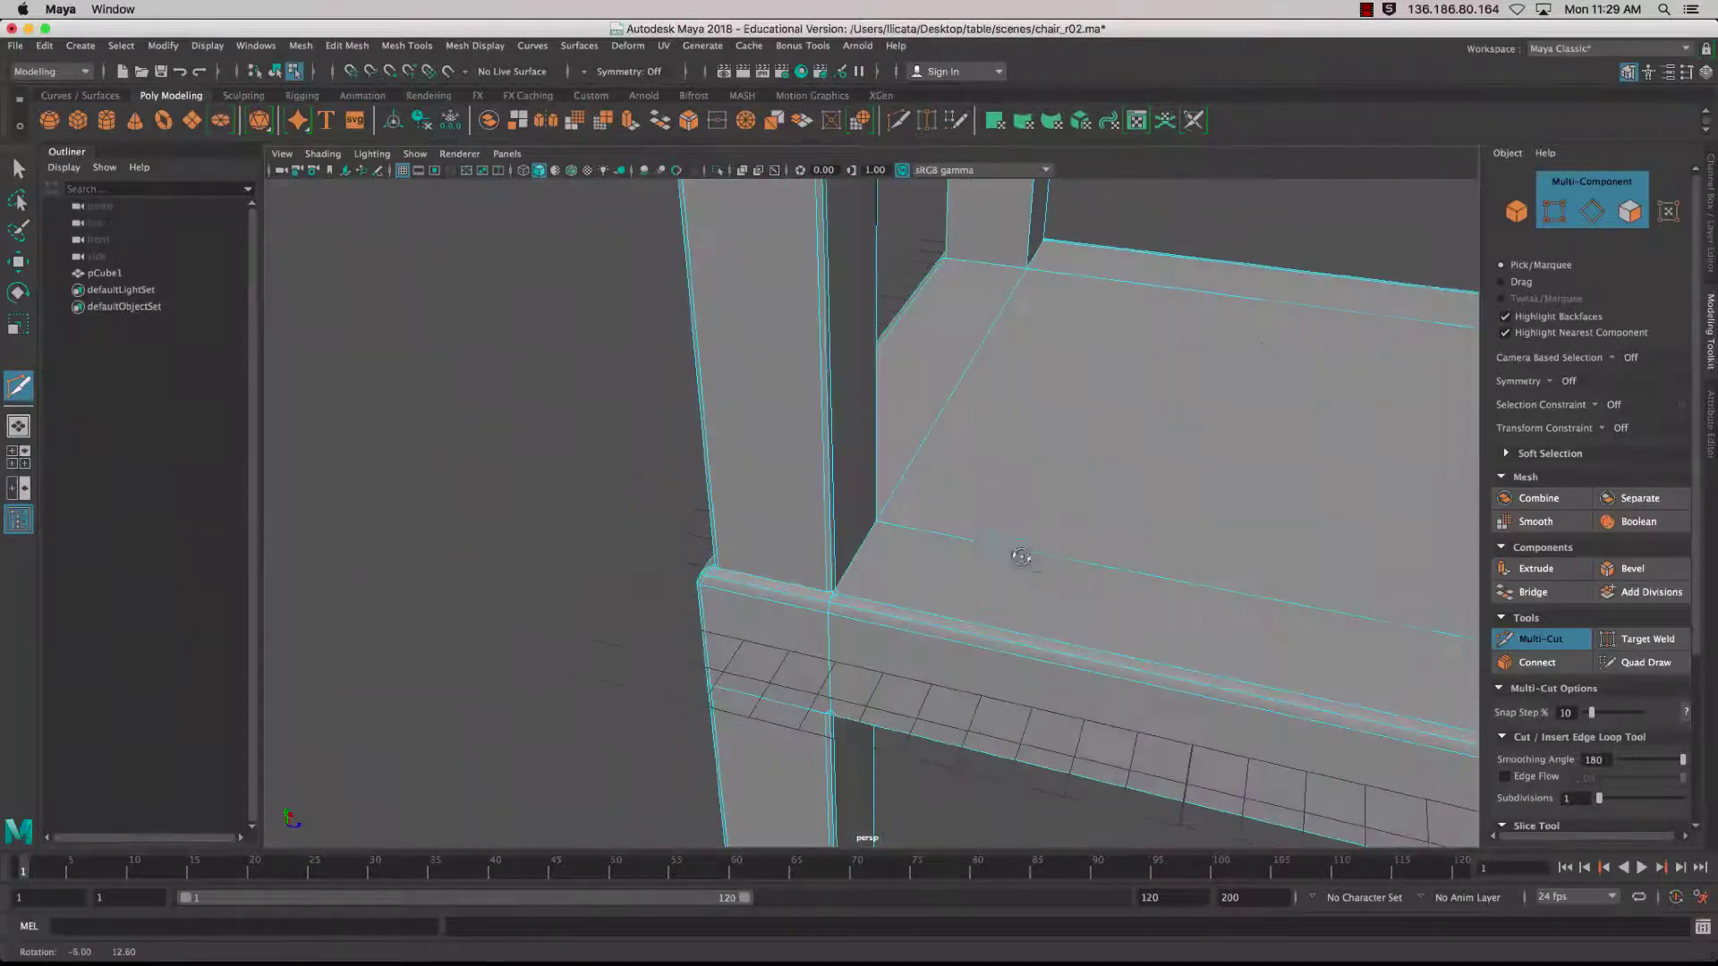
alt+right_drag(873, 592, 897, 614)
alt+middle_drag(875, 555, 906, 463)
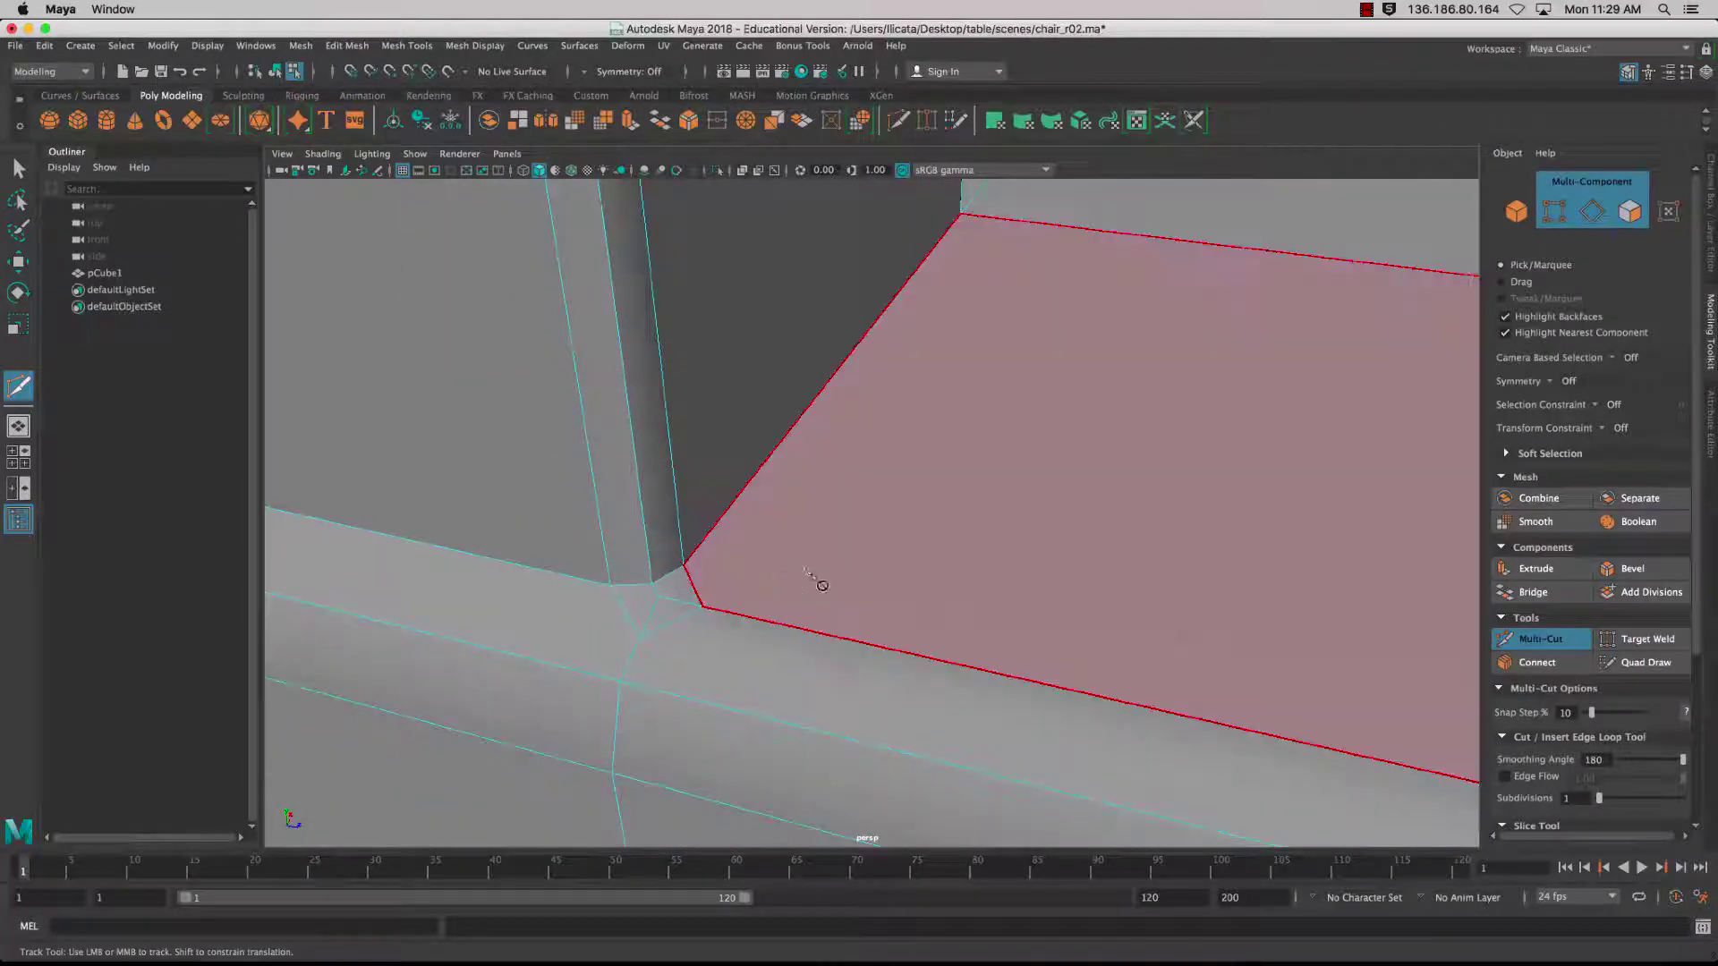
scroll(759, 572, up, 2)
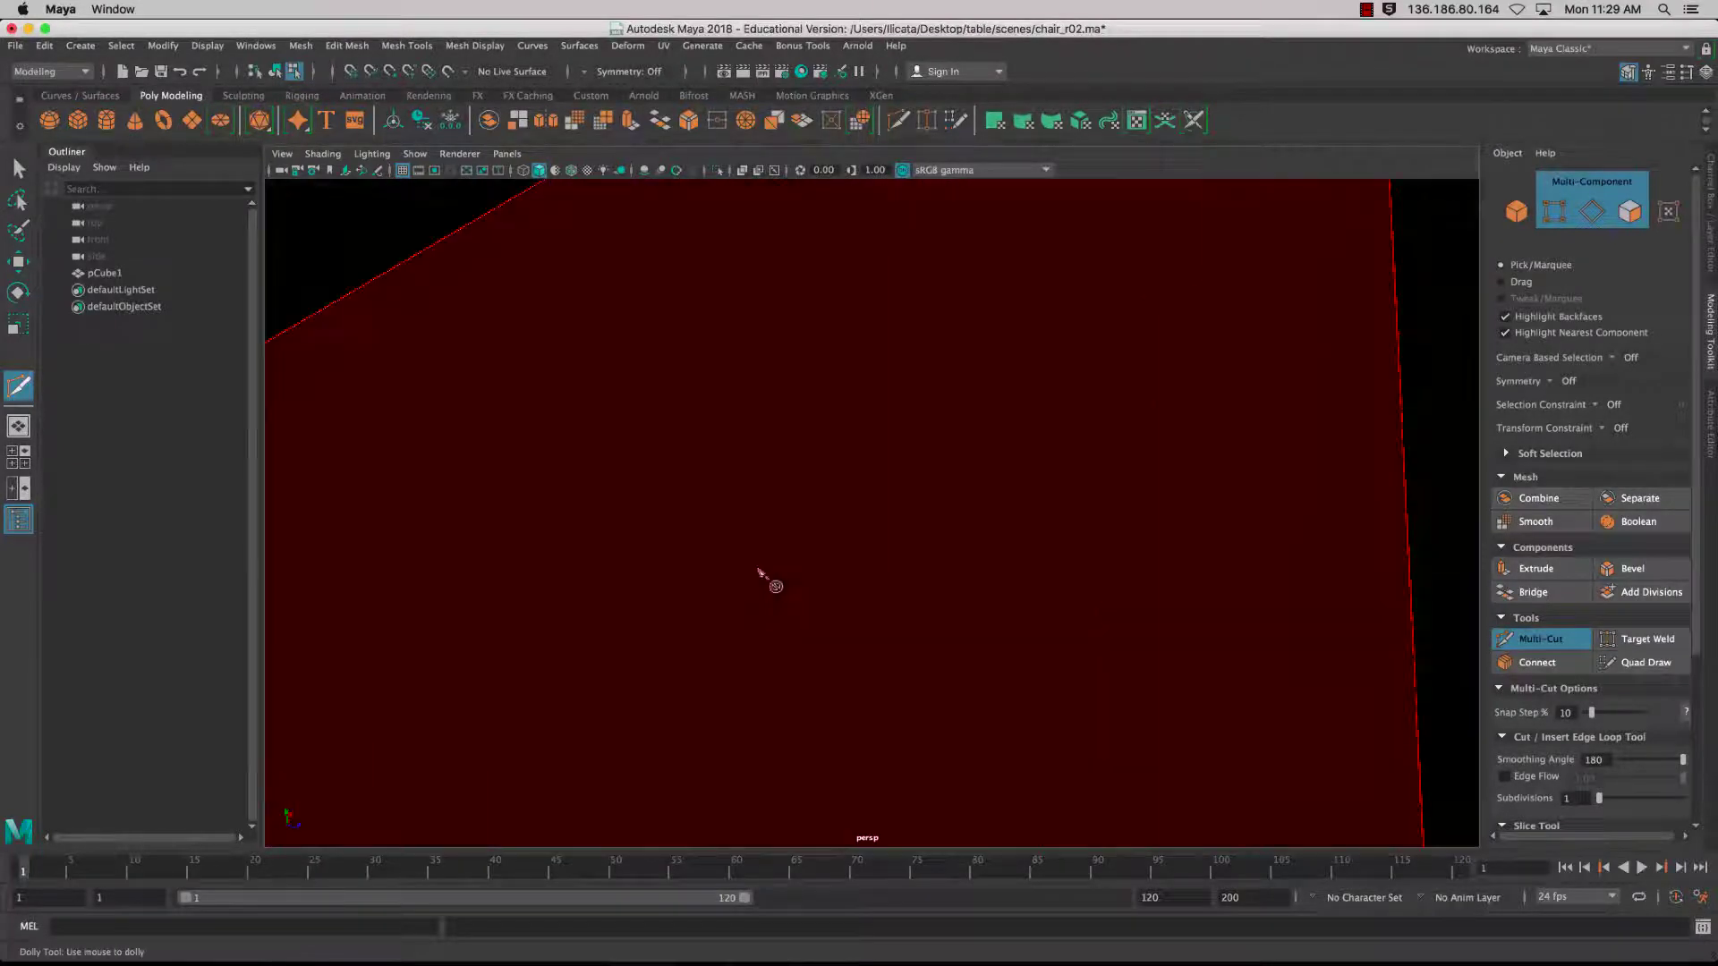
scroll(759, 574, down, 4)
alt+middle_drag(787, 564, 682, 542)
alt+drag(685, 546, 882, 535)
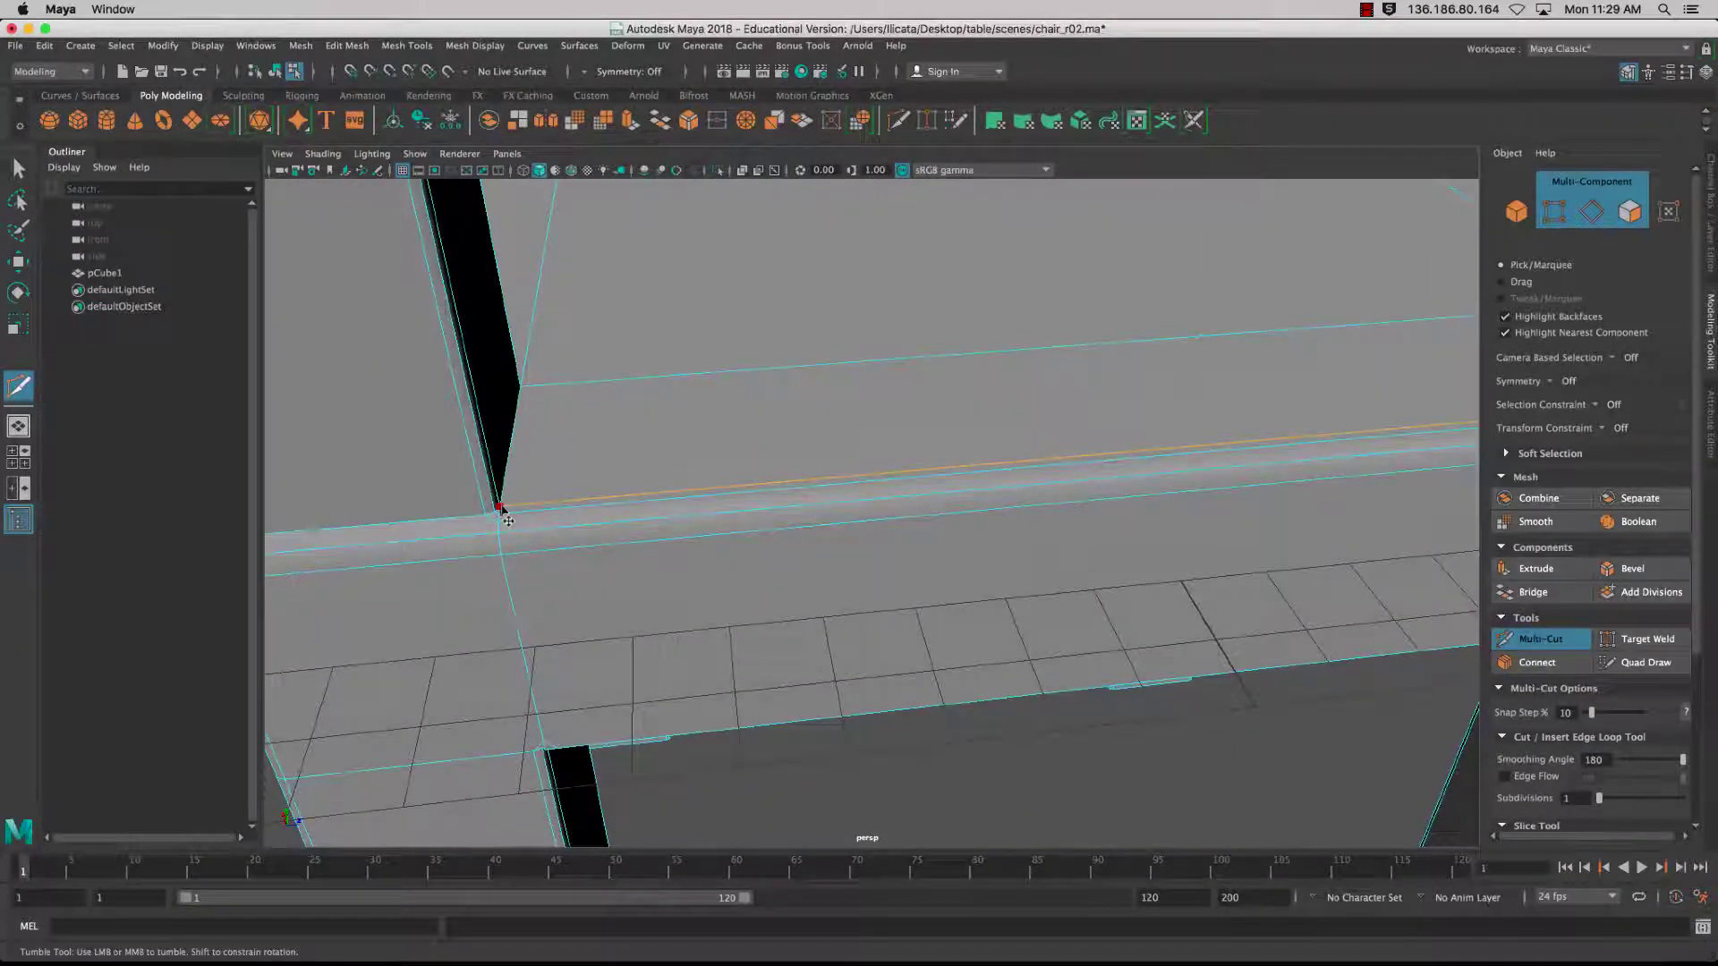
- Cut an edge down the seat's side from the back post's bevelled base to the top of the leg below
alt+drag(936, 491, 625, 485)
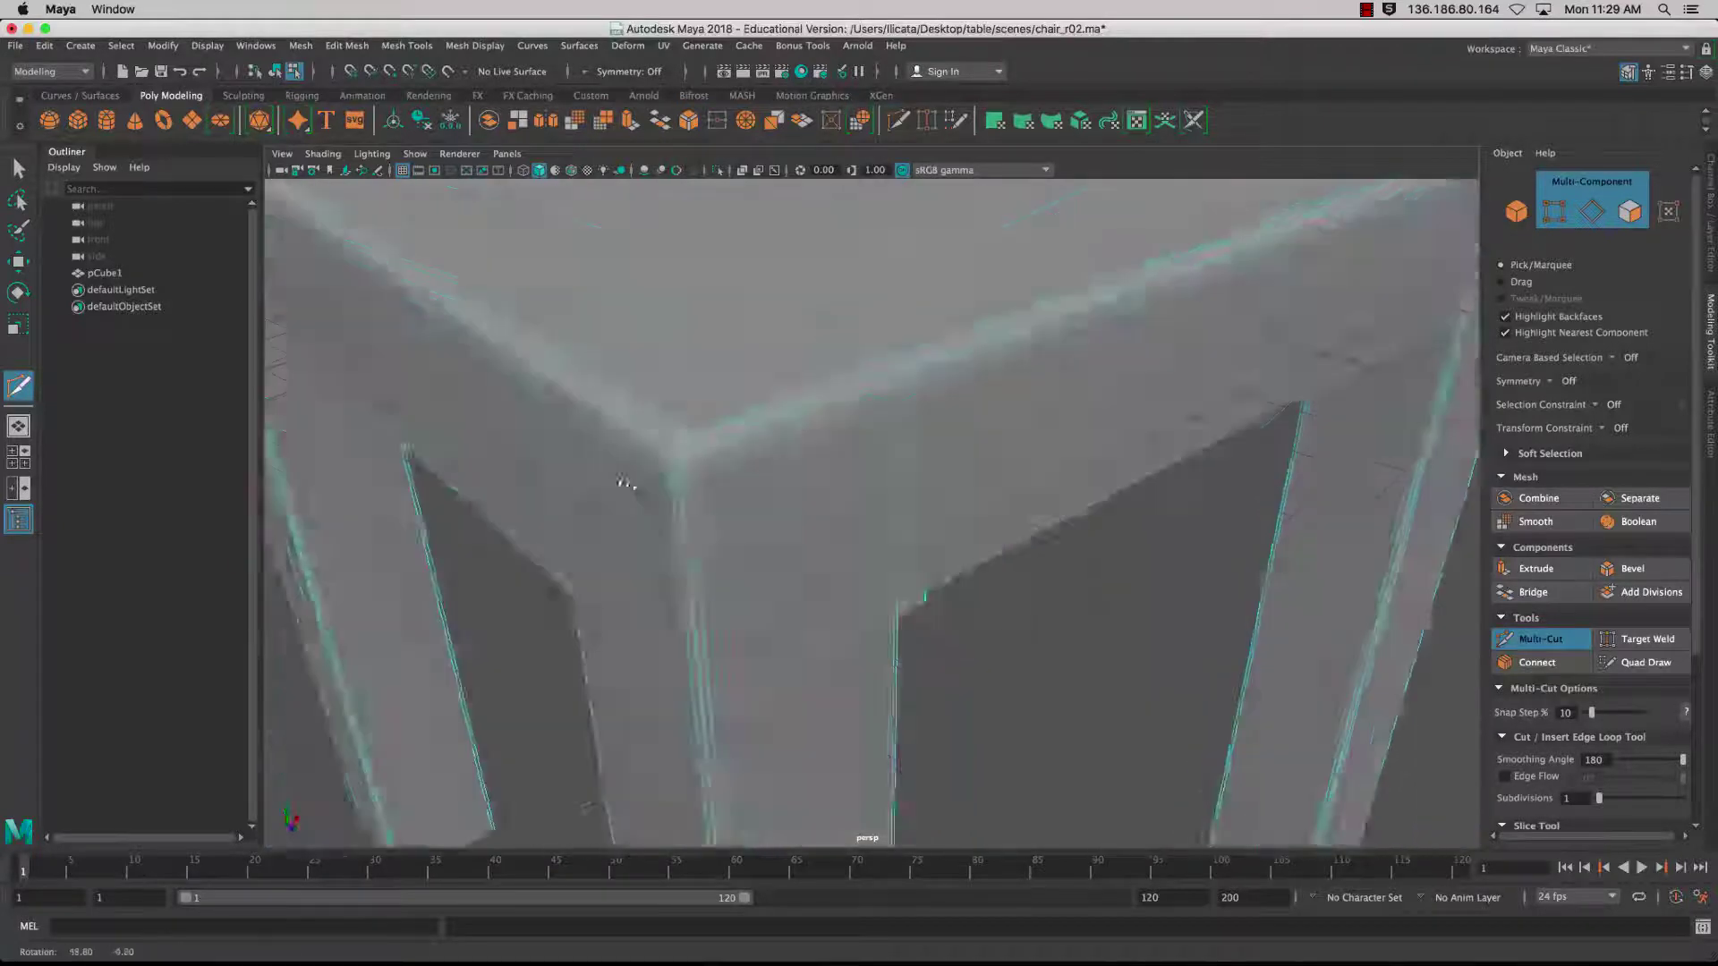
alt+middle_drag(626, 485, 1077, 670)
alt+right_drag(1076, 671, 857, 606)
alt+middle_drag(857, 607, 942, 646)
scroll(945, 649, down, 3)
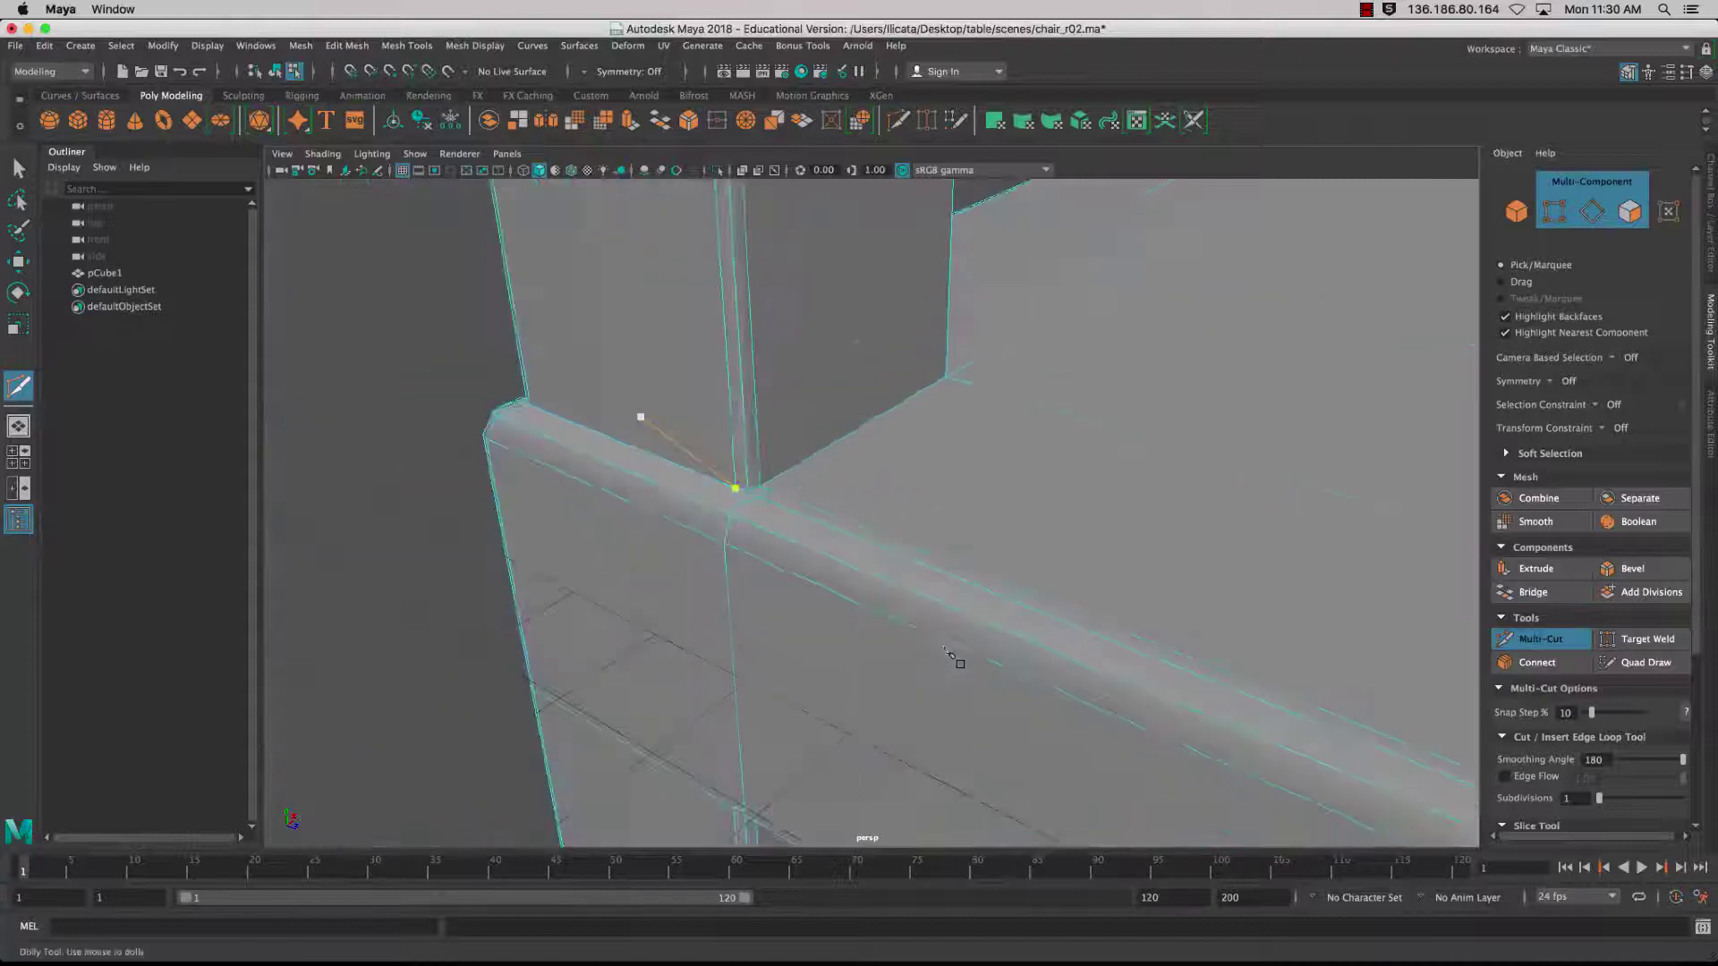
scroll(951, 658, down, 2)
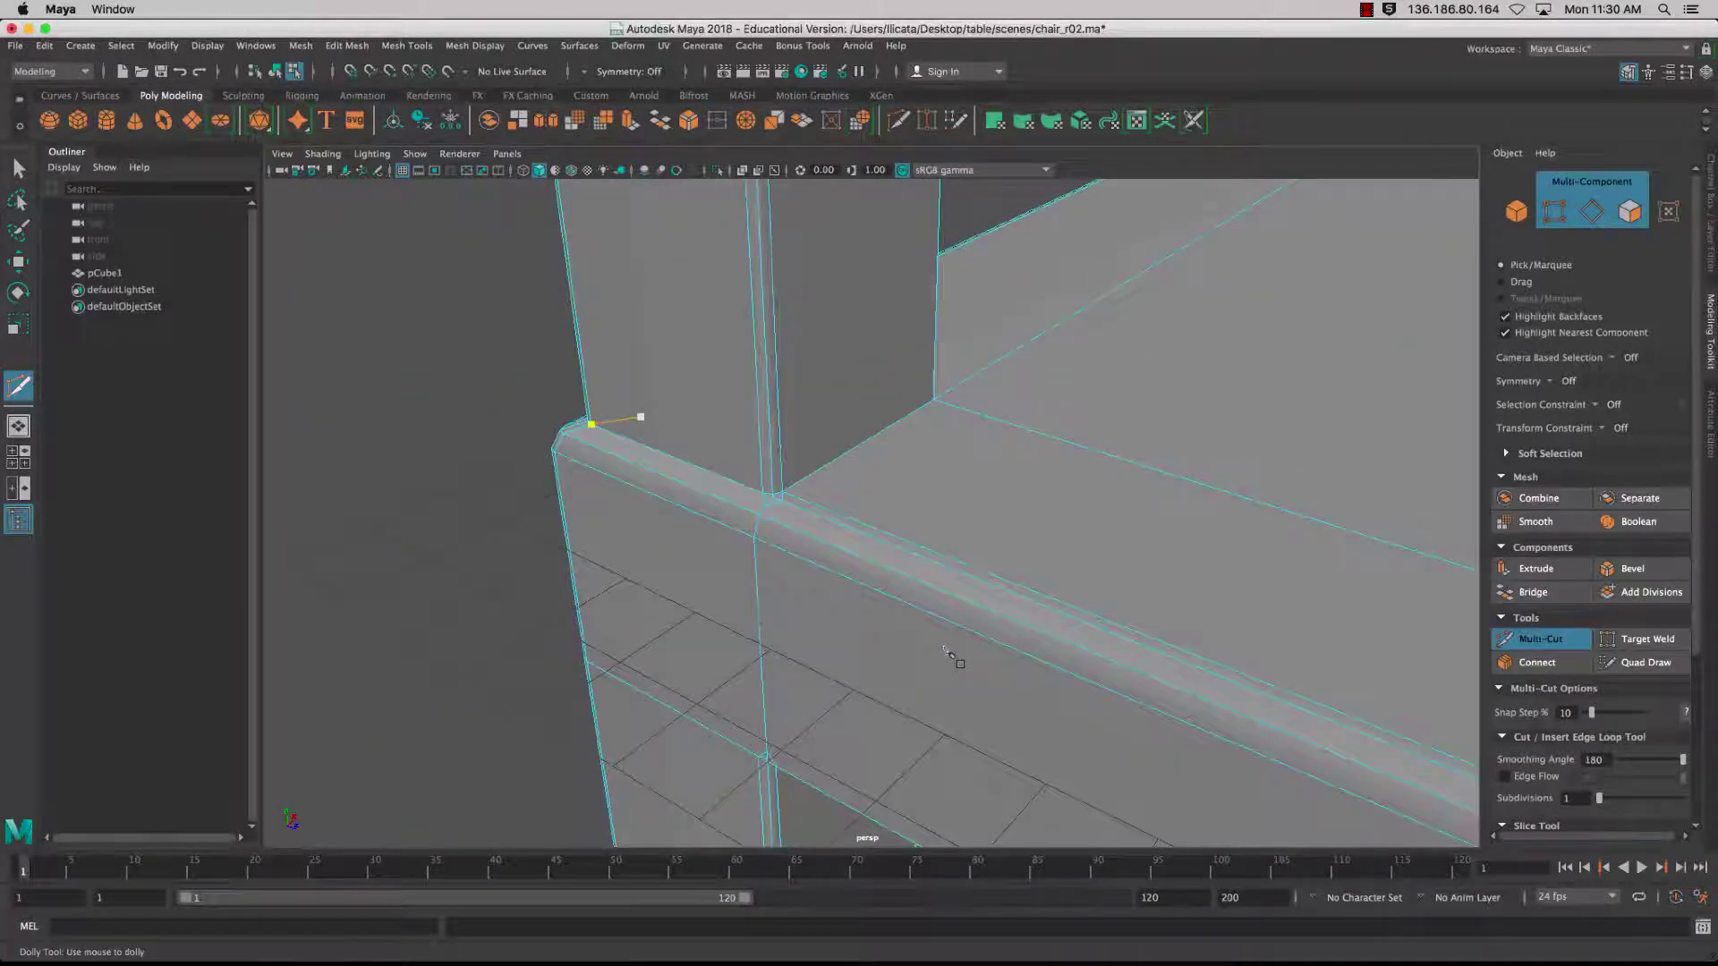
alt+drag(950, 657, 982, 519)
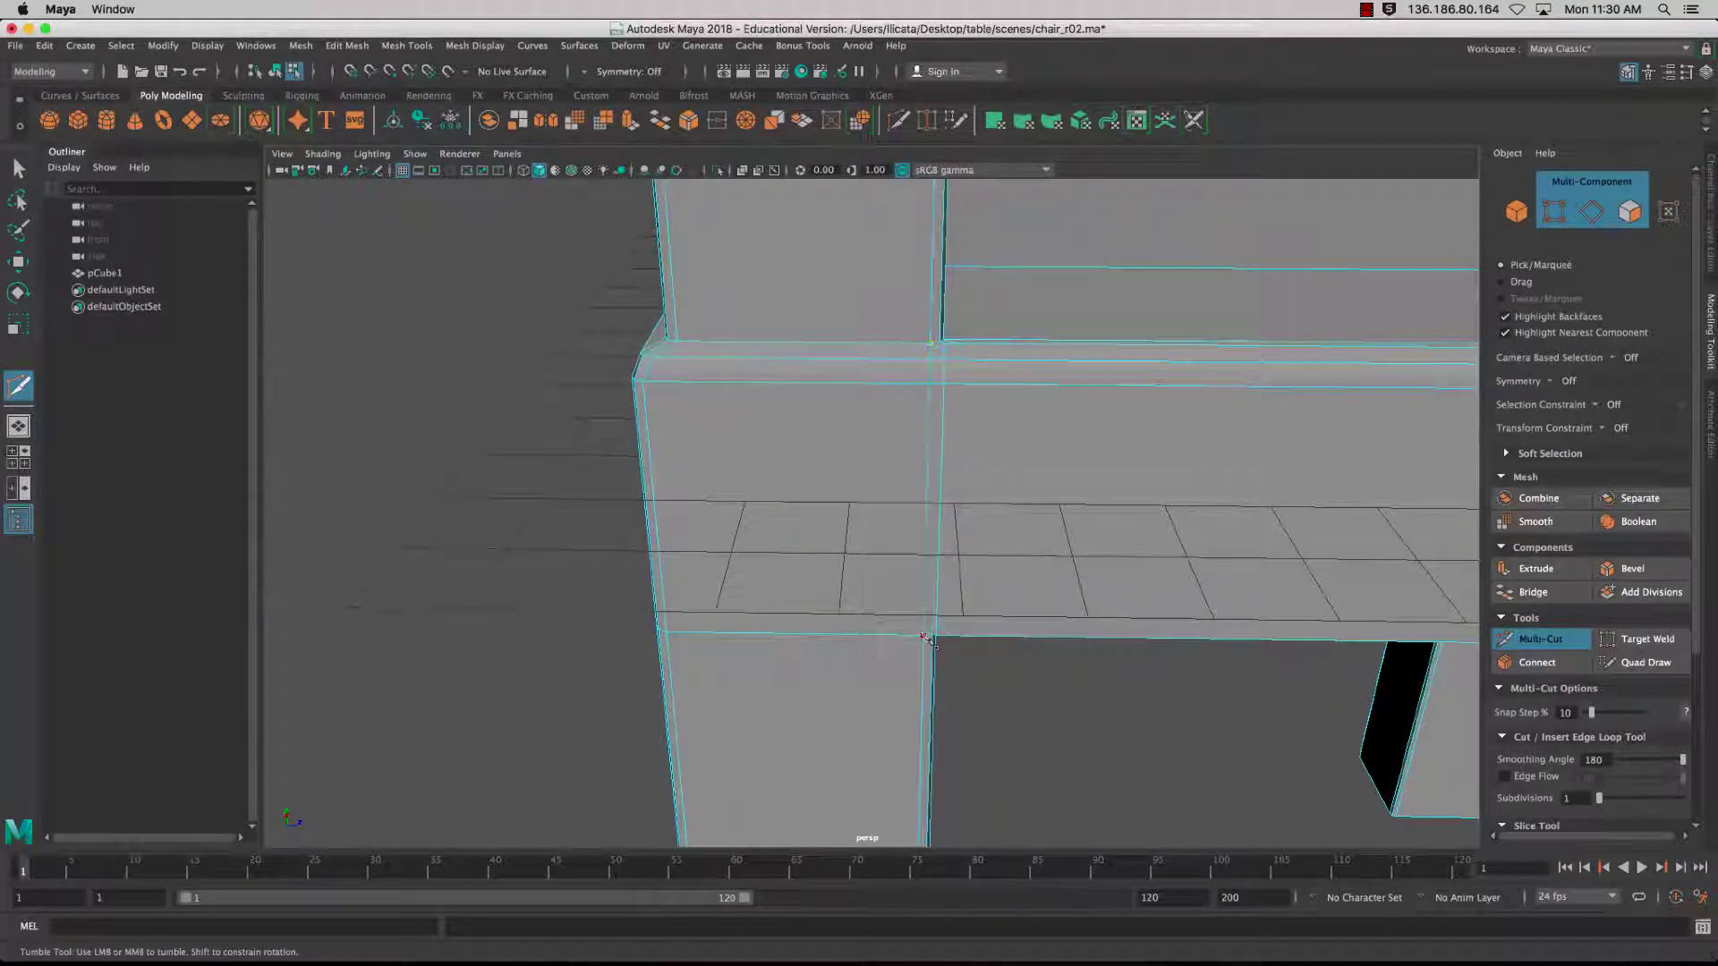
- Cut the matching edge down the seat's other side, from the back post's base to the rear leg, and finish the cut
alt+drag(905, 584, 1110, 599)
alt+drag(794, 626, 934, 635)
scroll(952, 628, up, 3)
scroll(952, 628, down, 5)
scroll(962, 614, down, 3)
scroll(935, 636, down, 3)
scroll(938, 646, up, 8)
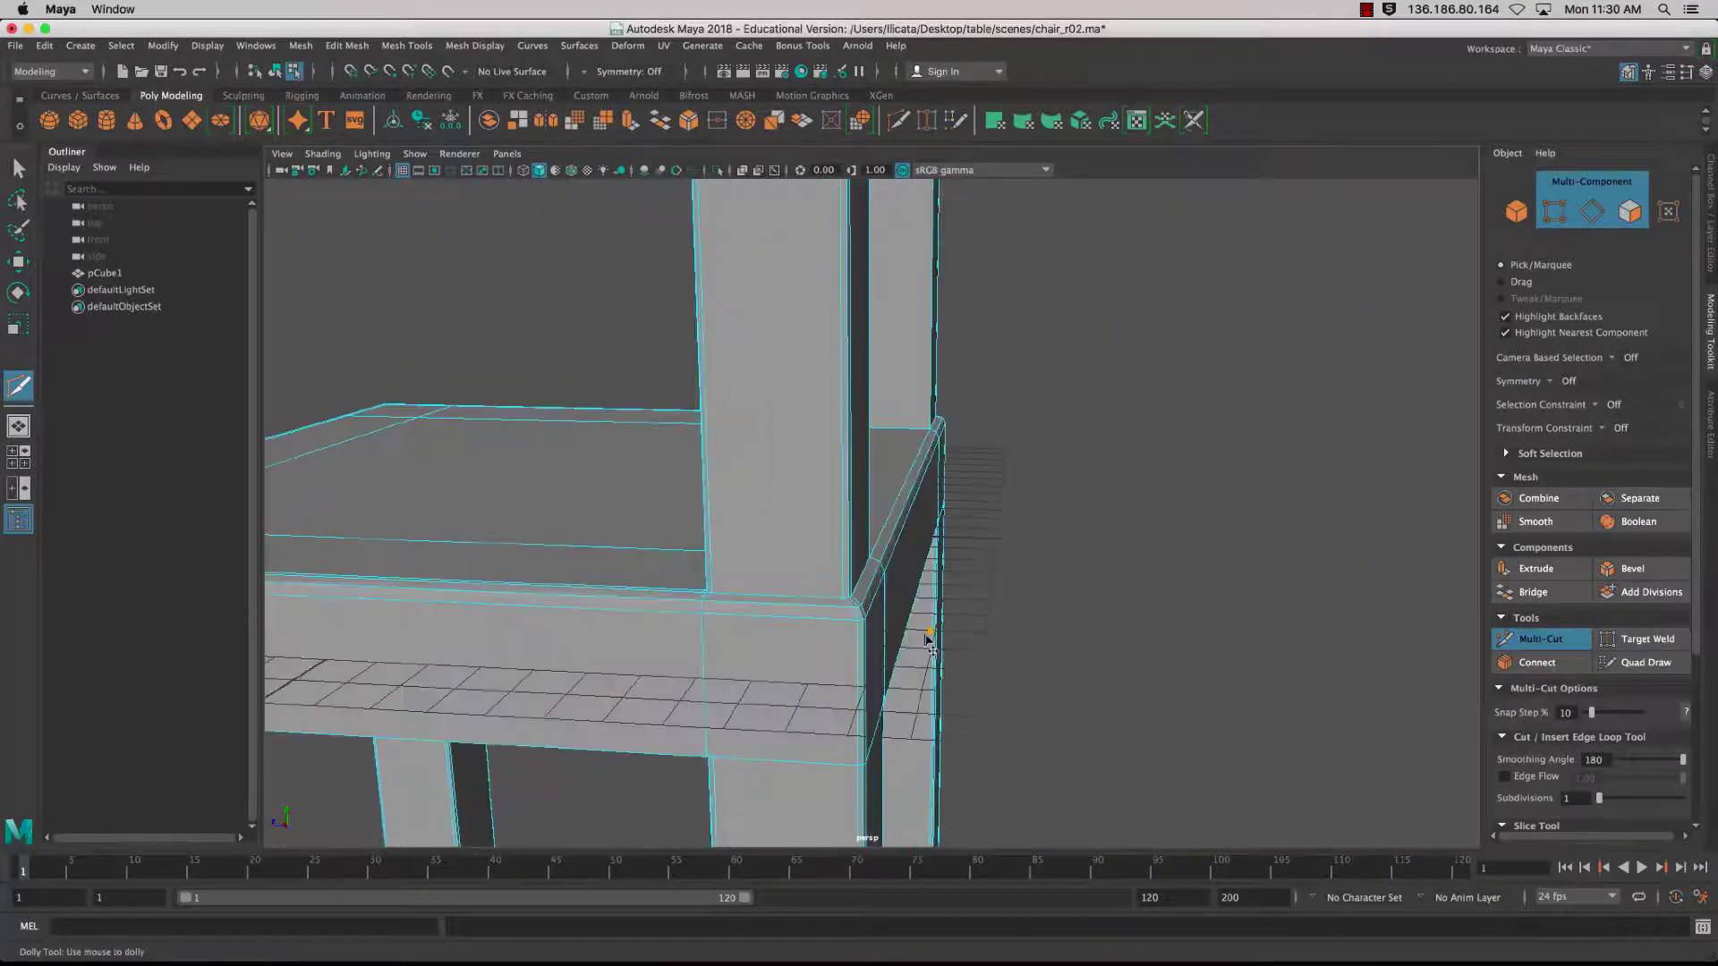
alt+middle_drag(919, 642, 1016, 644)
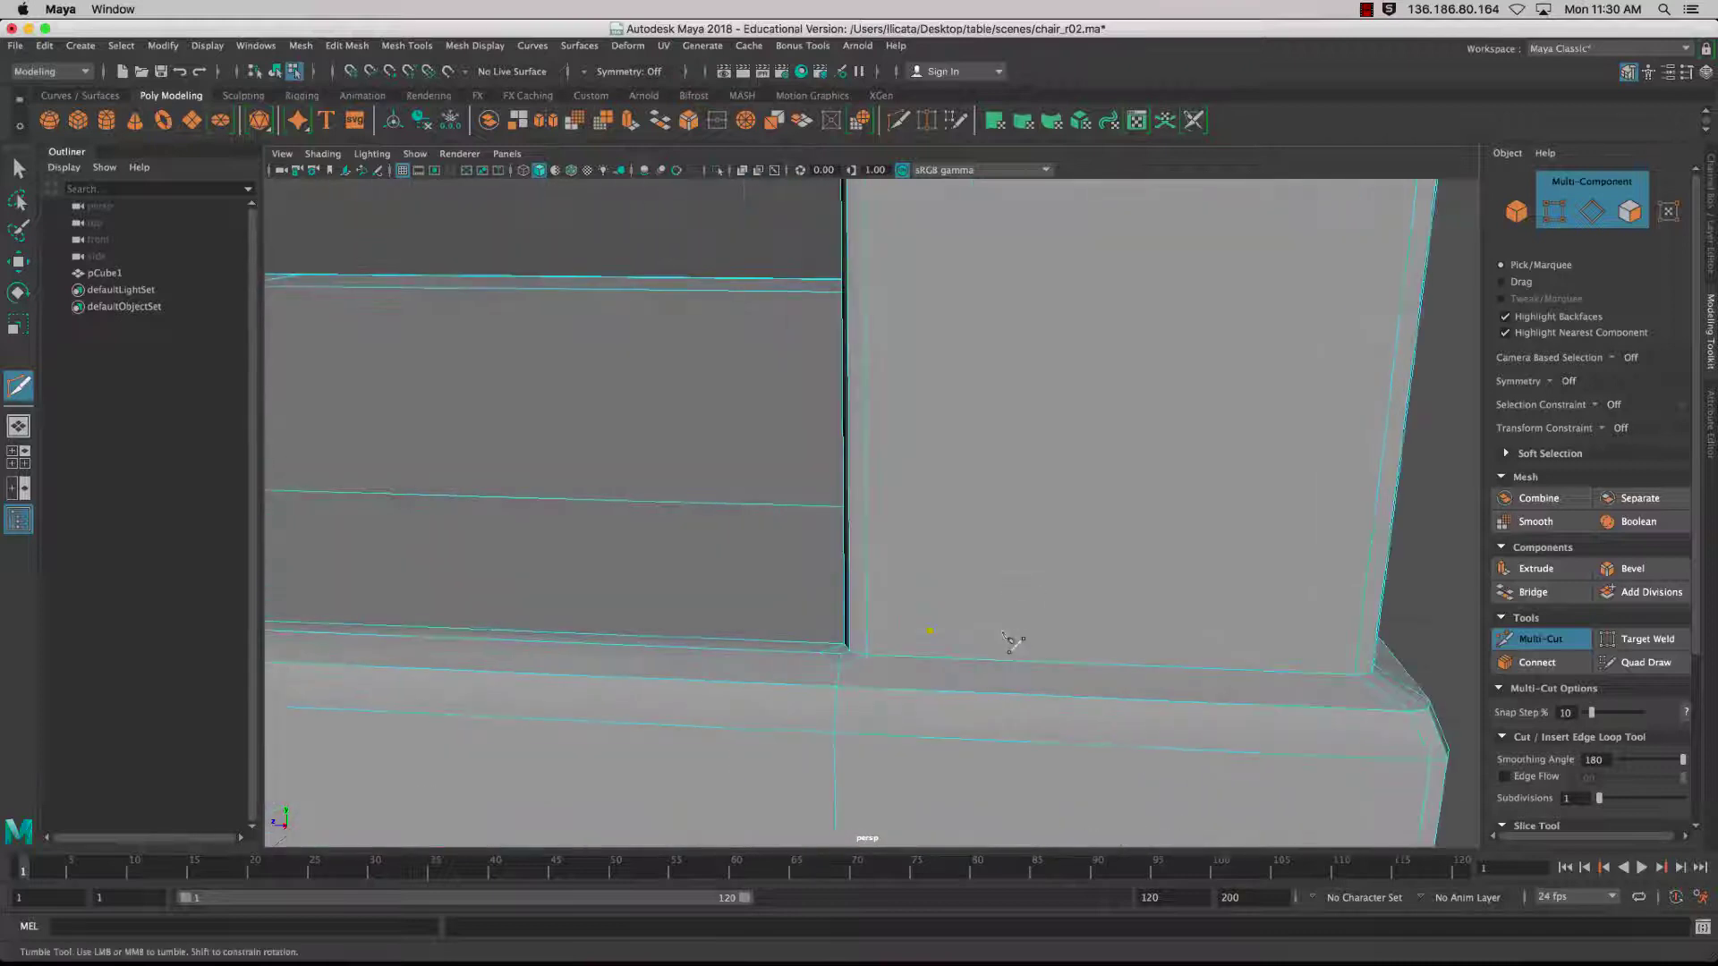
scroll(990, 689, up, 3)
scroll(1015, 641, down, 5)
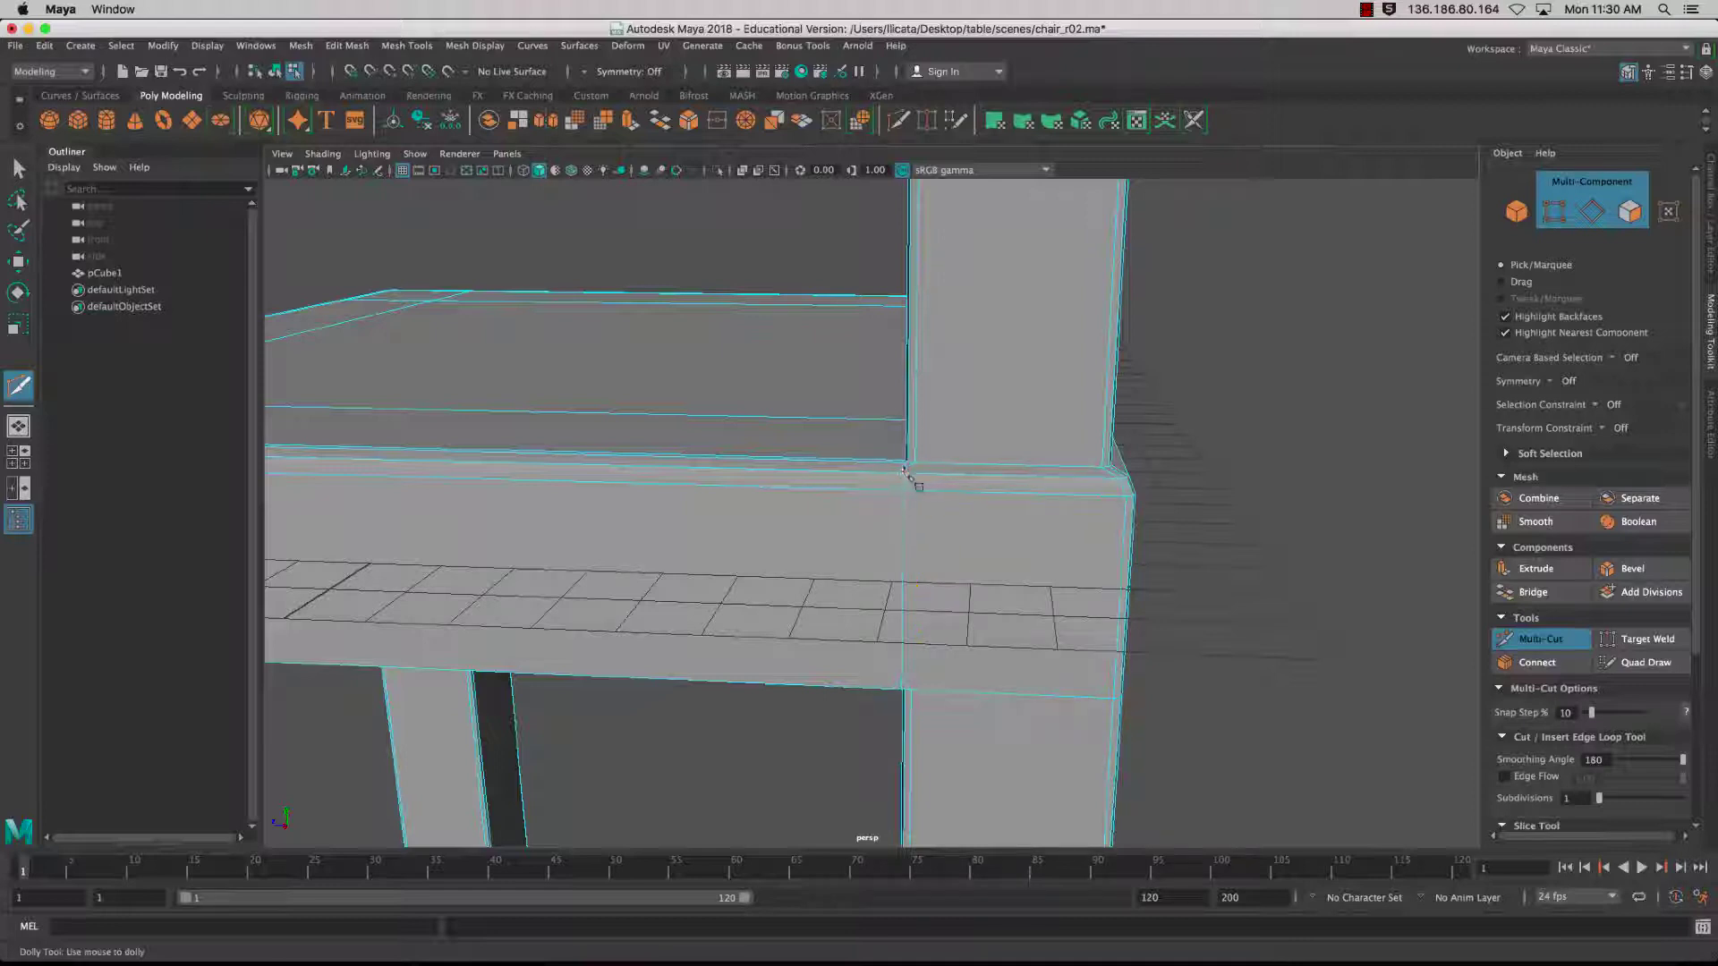
click(896, 463)
click(891, 690)
right_click(932, 689)
- Start a cut at the front leg's inner top corner and run it up the seat's side to the rim
alt+drag(984, 628, 718, 561)
click(695, 545)
alt+drag(758, 477, 1089, 507)
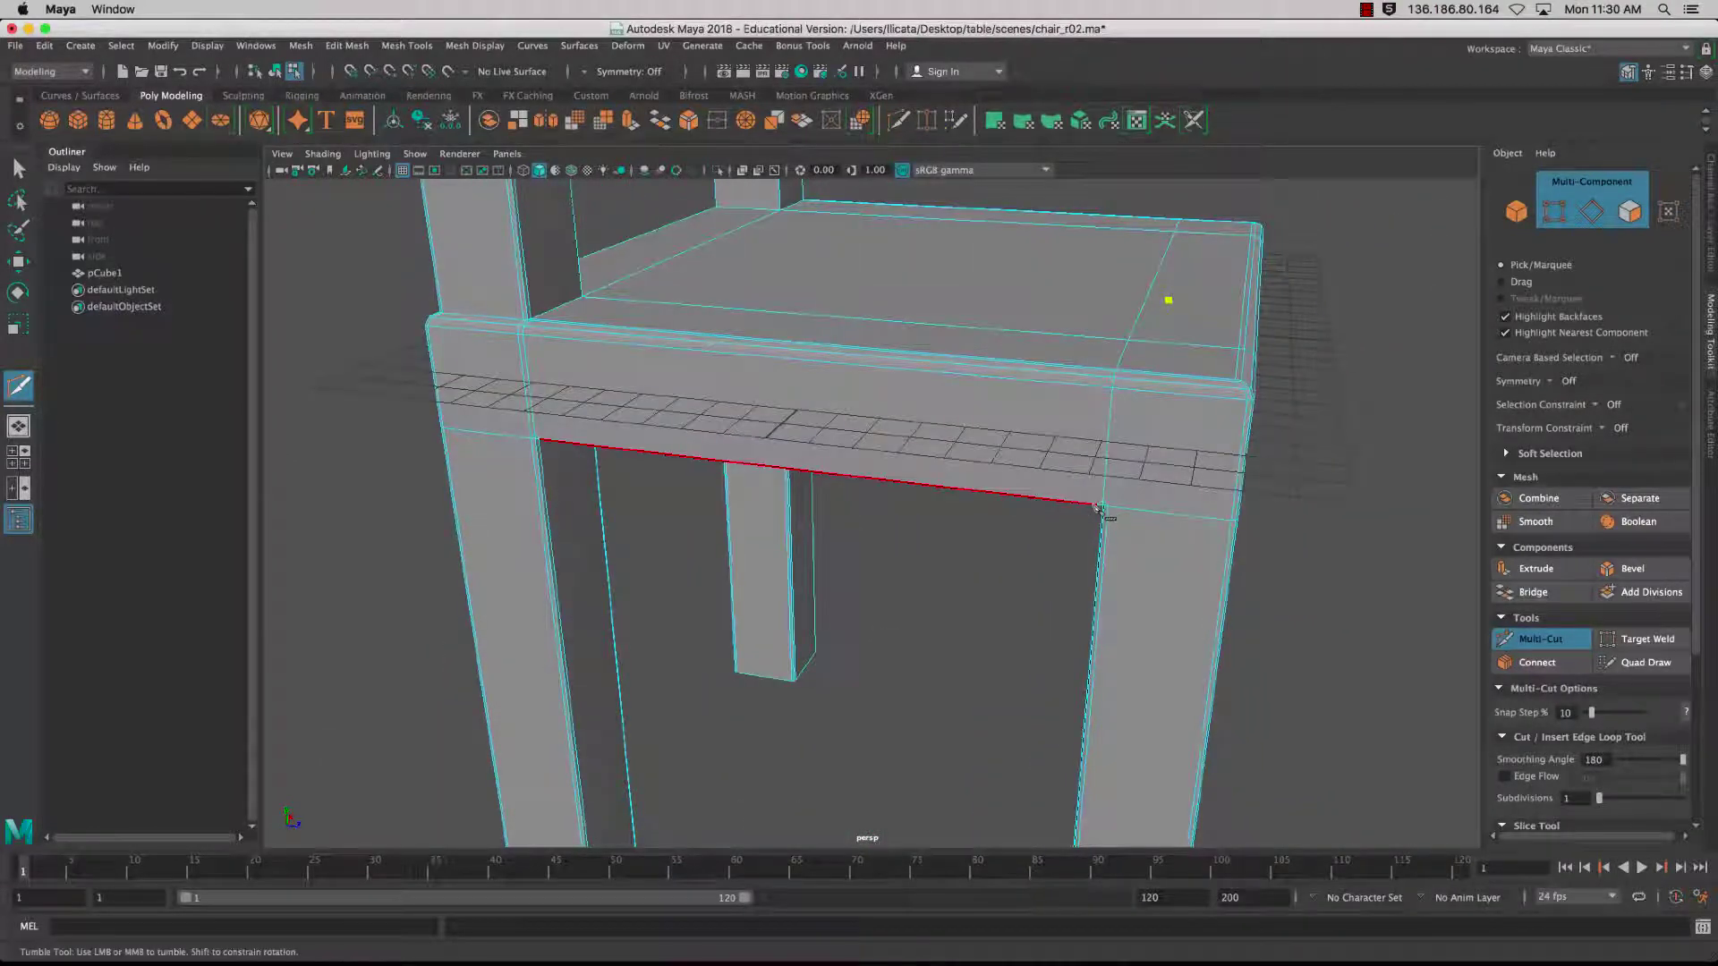
alt+drag(1099, 512, 1133, 284)
alt+drag(1074, 680, 1051, 540)
alt+middle_drag(1051, 541, 982, 454)
alt+drag(982, 453, 951, 601)
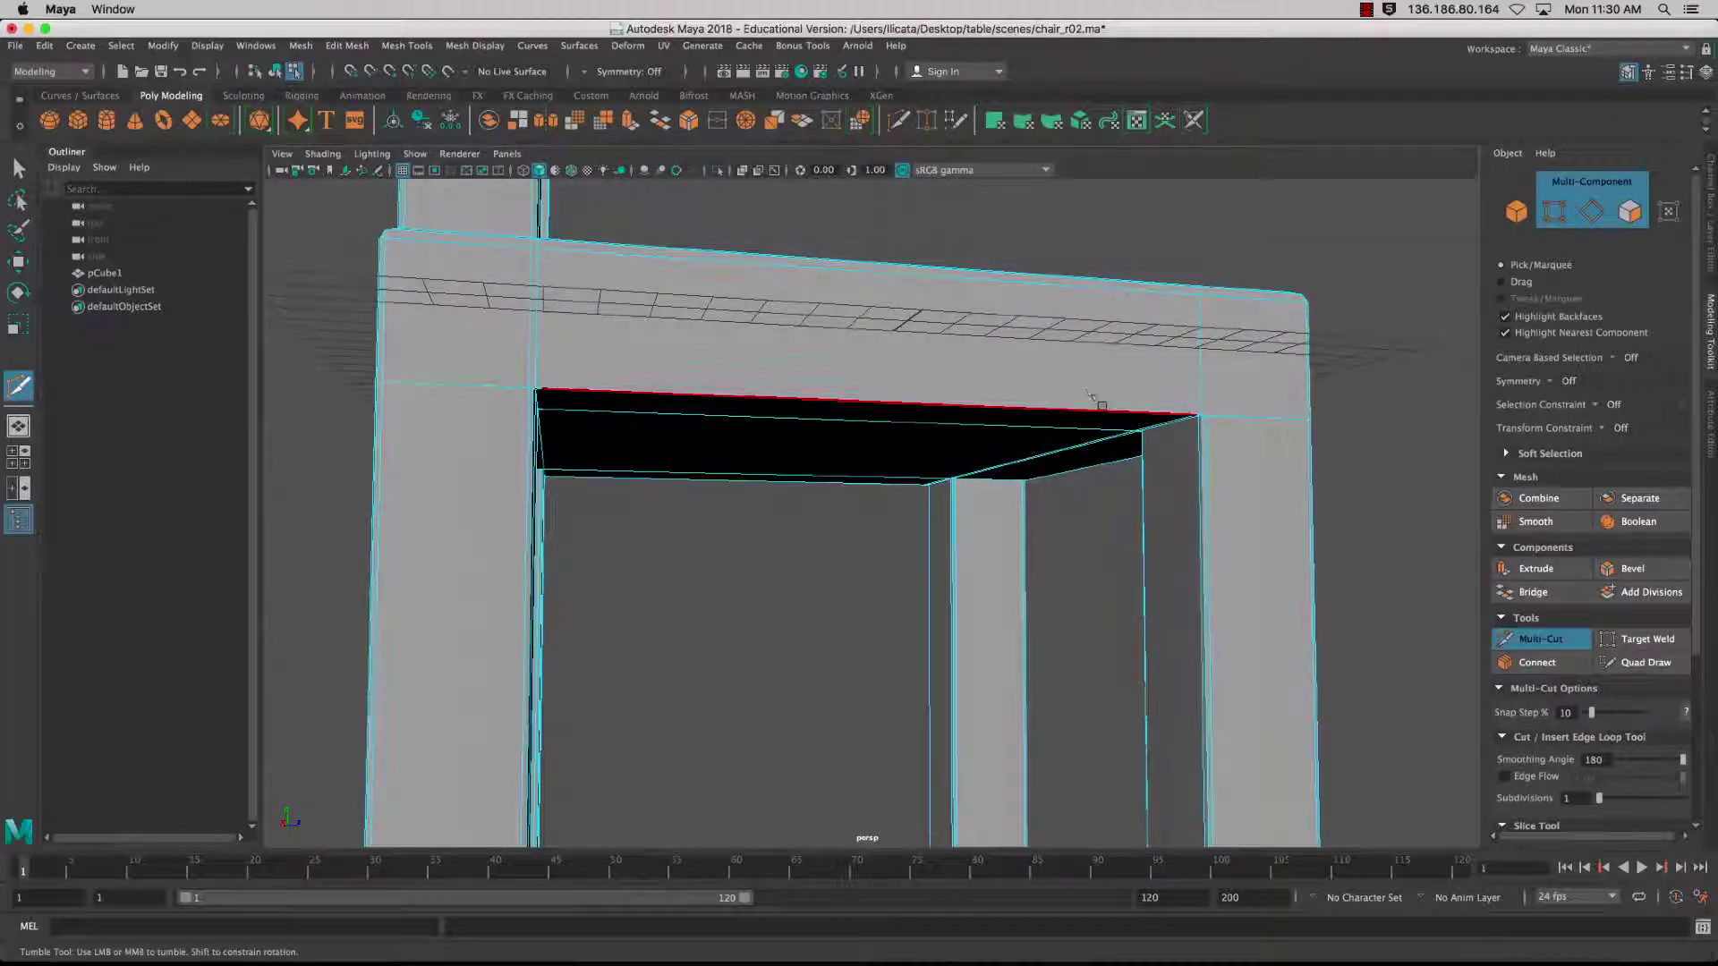
alt+drag(1087, 392, 990, 475)
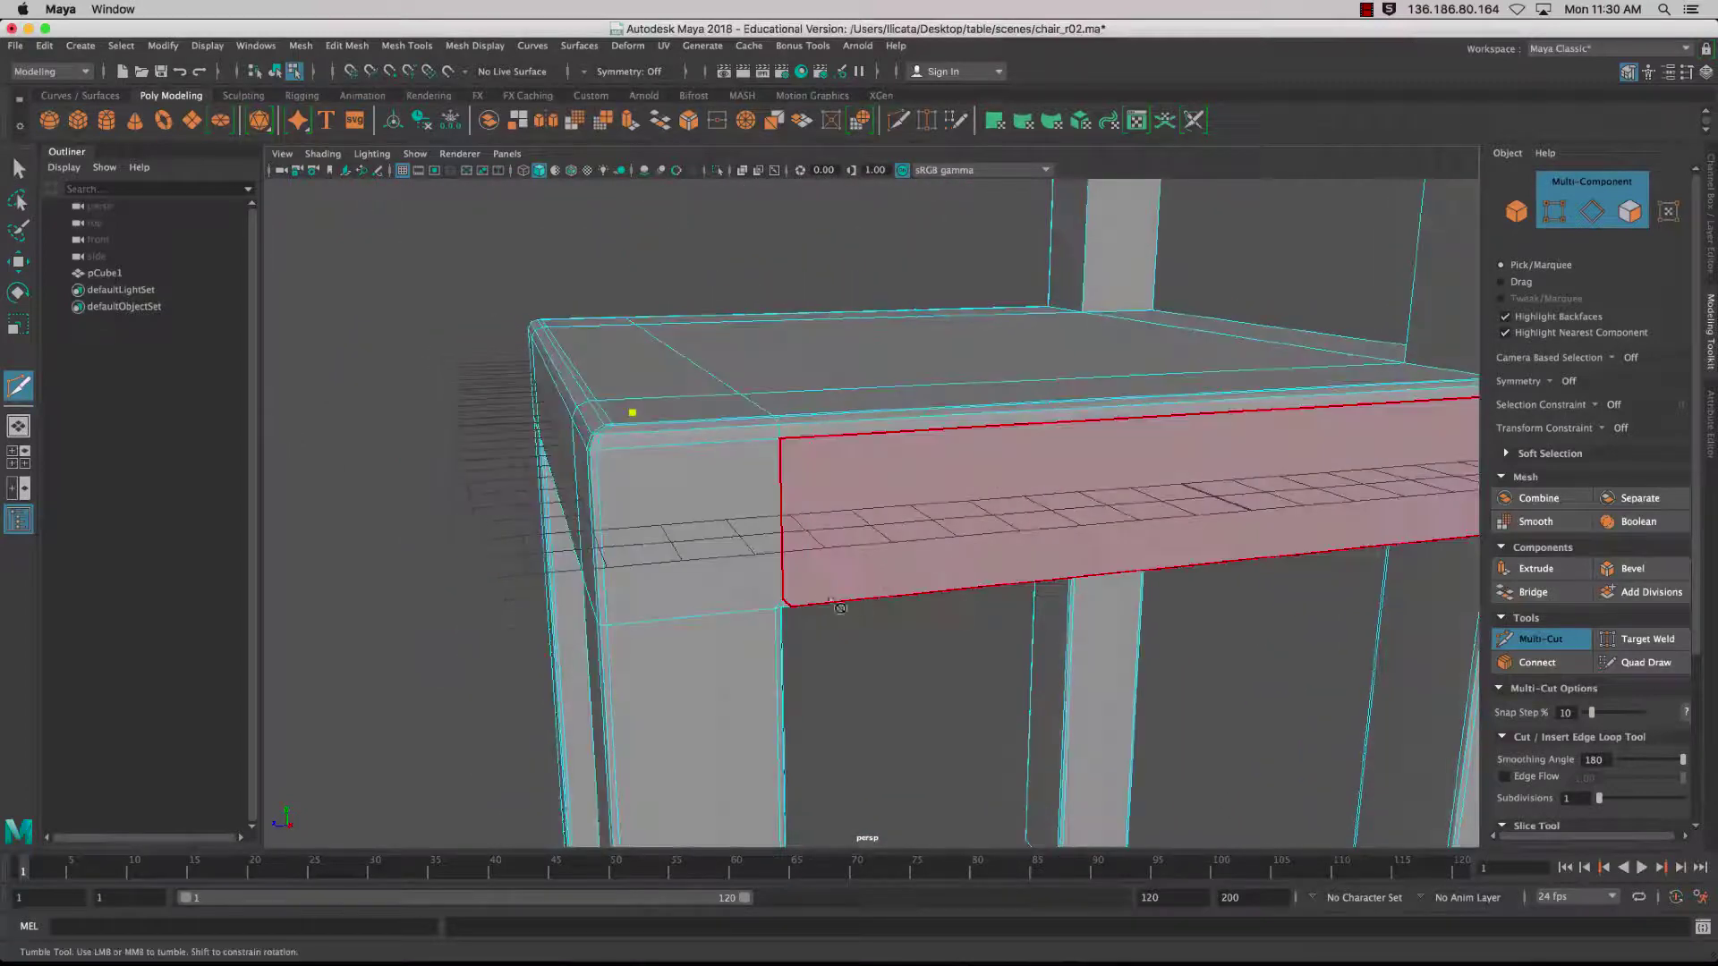
click(791, 609)
alt+drag(793, 609, 1163, 512)
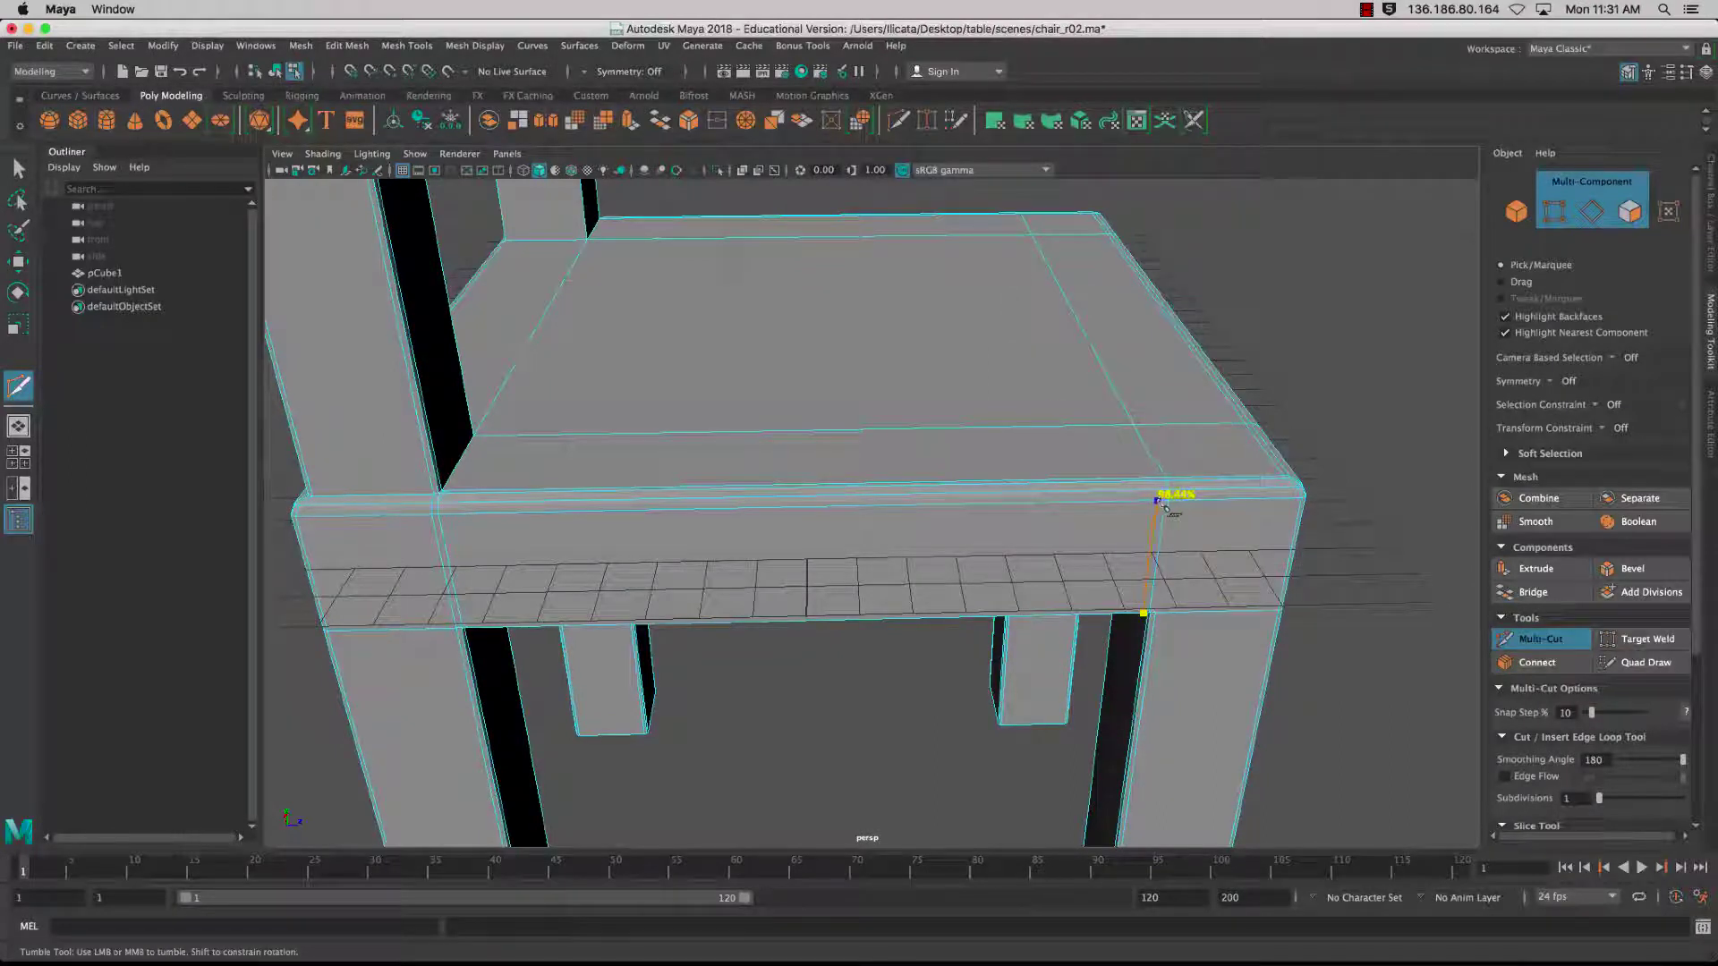
alt+drag(1158, 502, 838, 484)
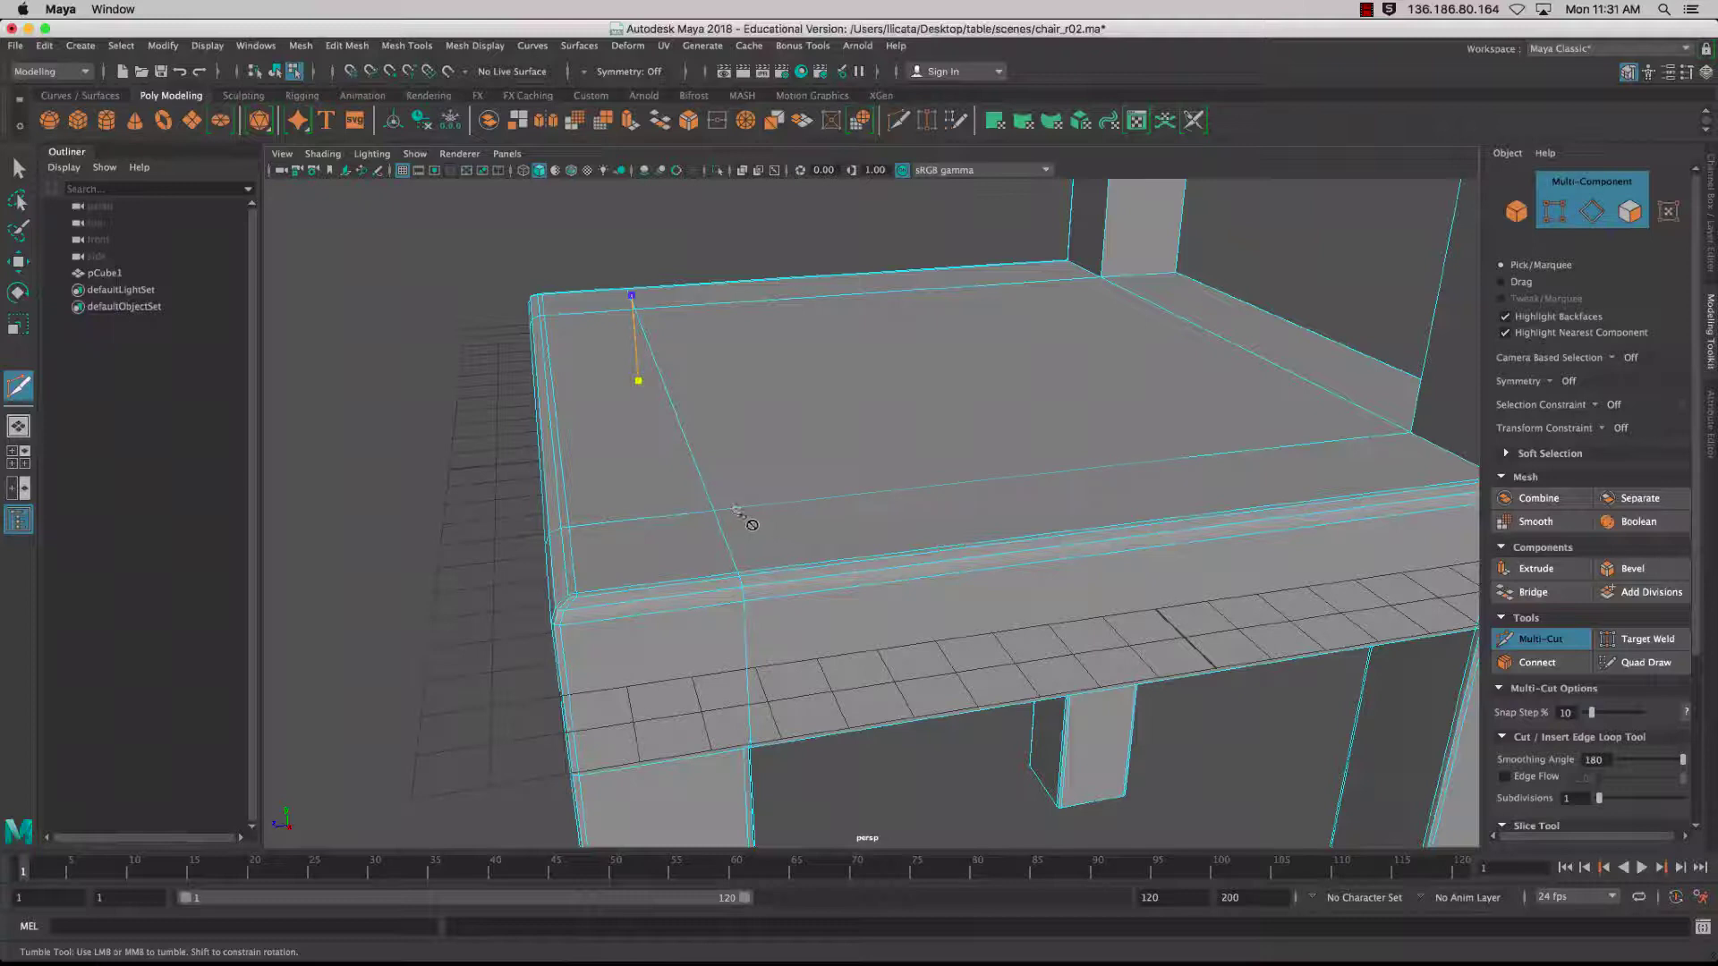
- Continue the cut over the rounded rim and onto the seat top to the inner corner vertex by the front leg
alt+drag(752, 524, 823, 568)
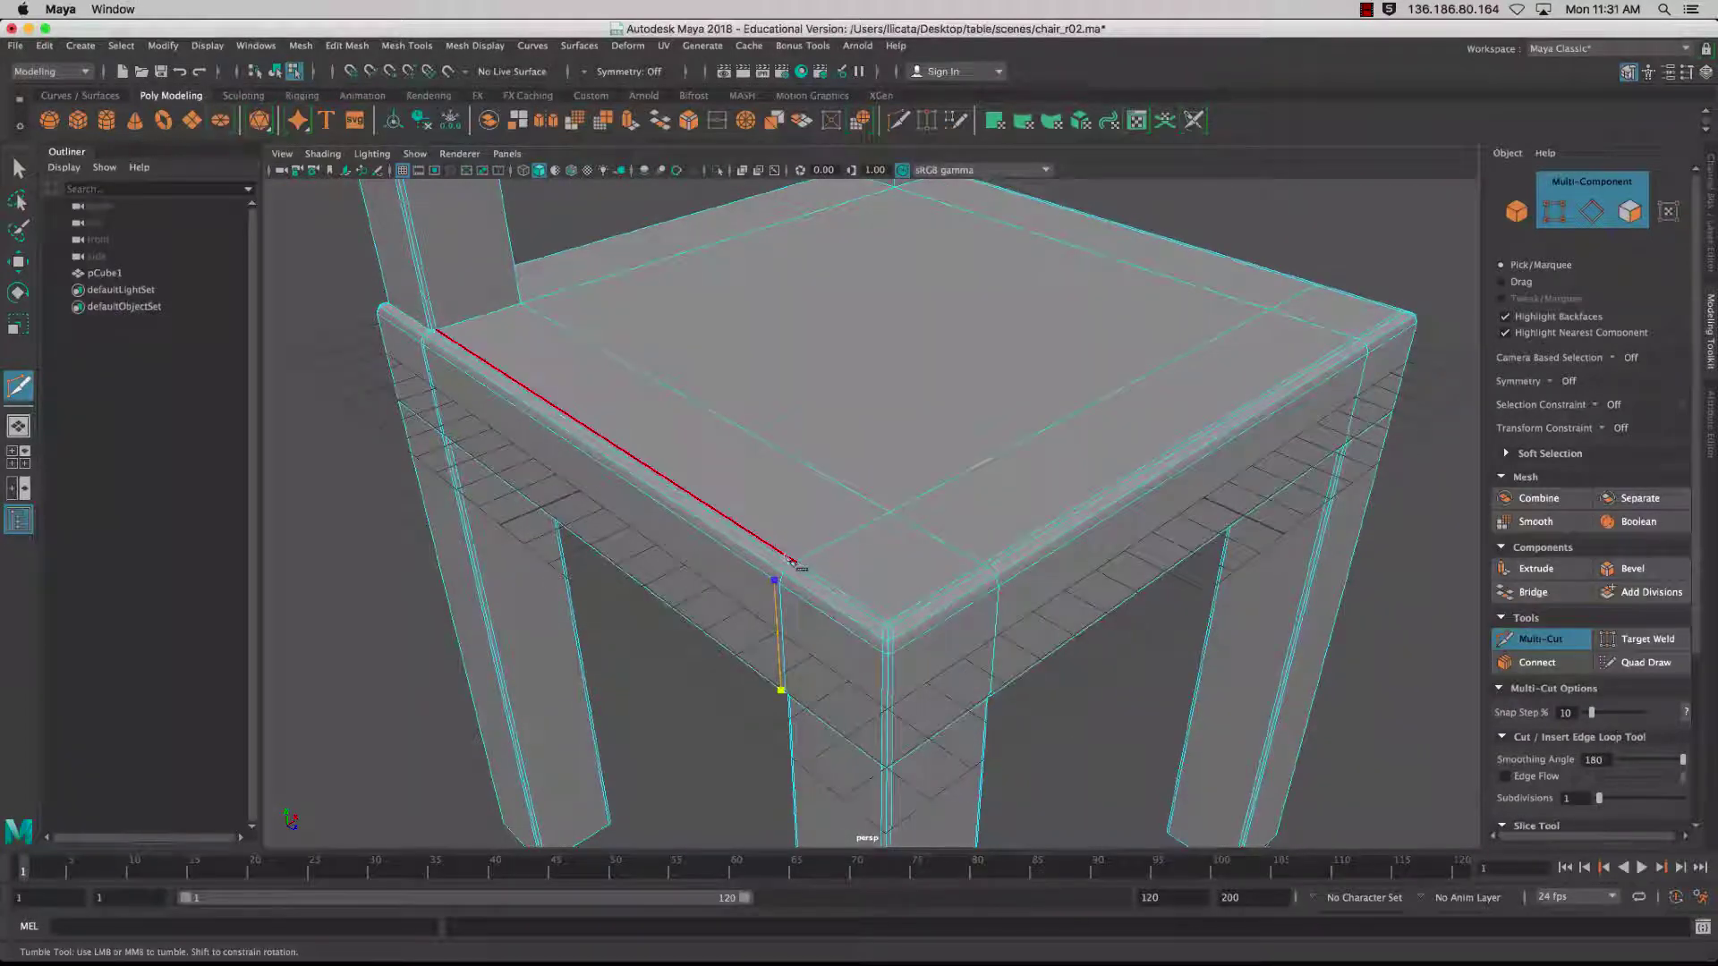
click(788, 558)
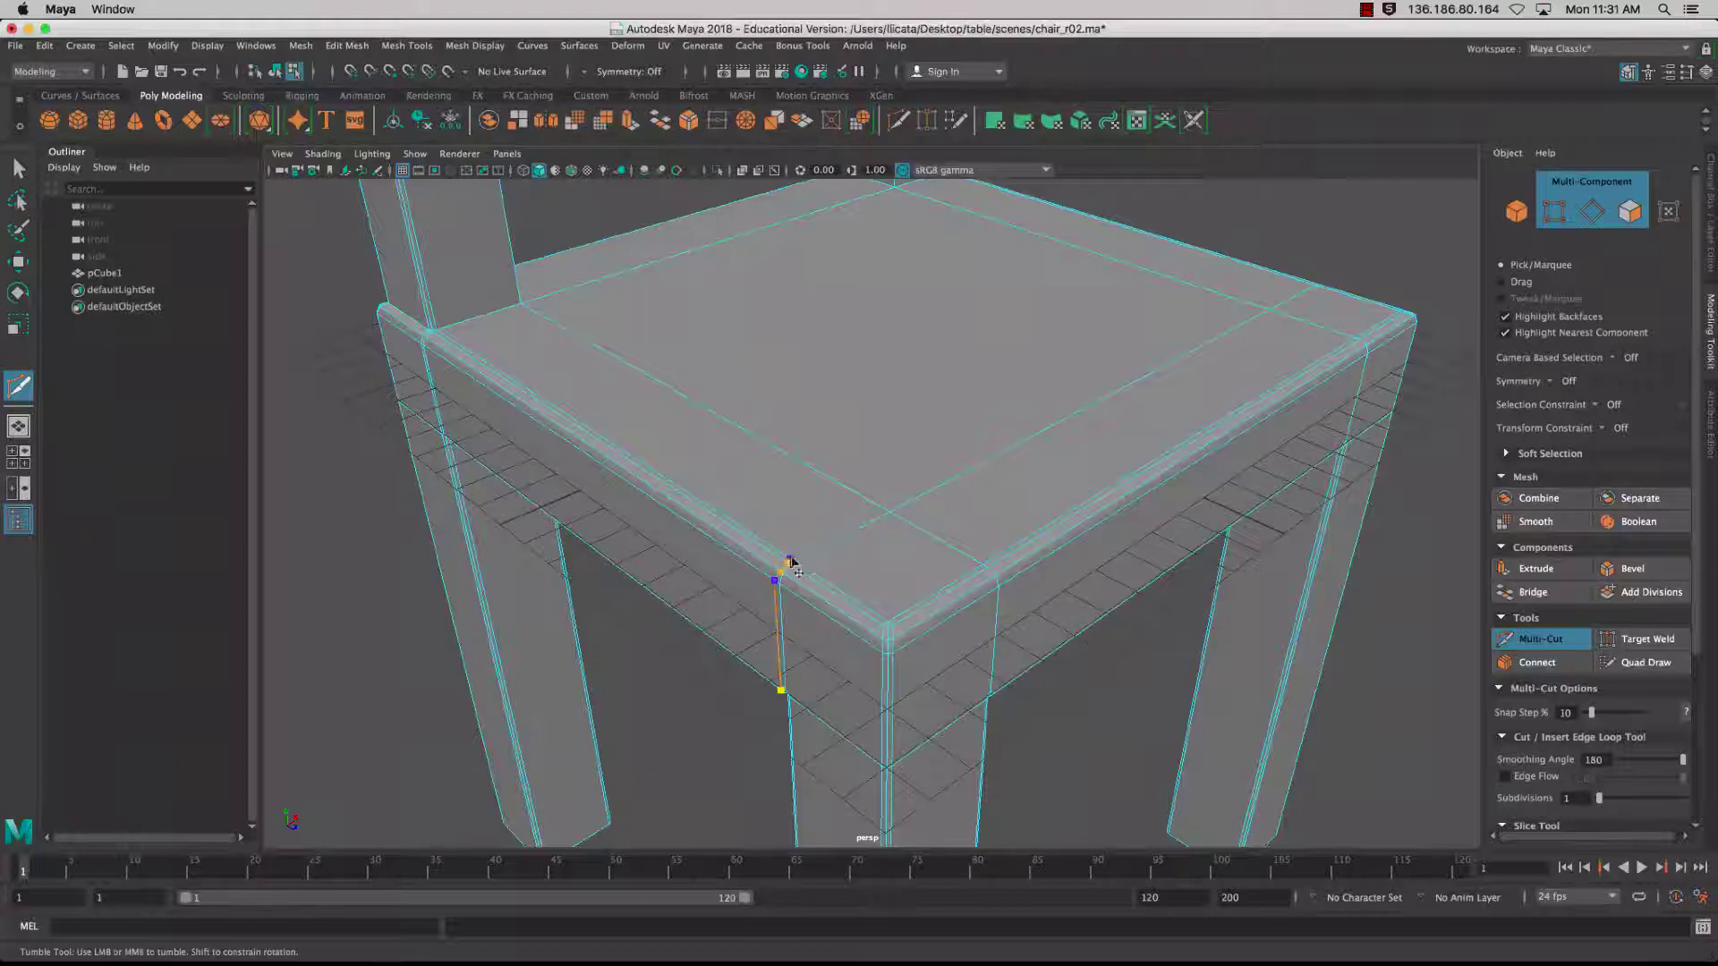
click(891, 513)
- Carry the cut across the seat top, over the opposite rim and down the side to the other front leg
alt+drag(884, 506, 721, 475)
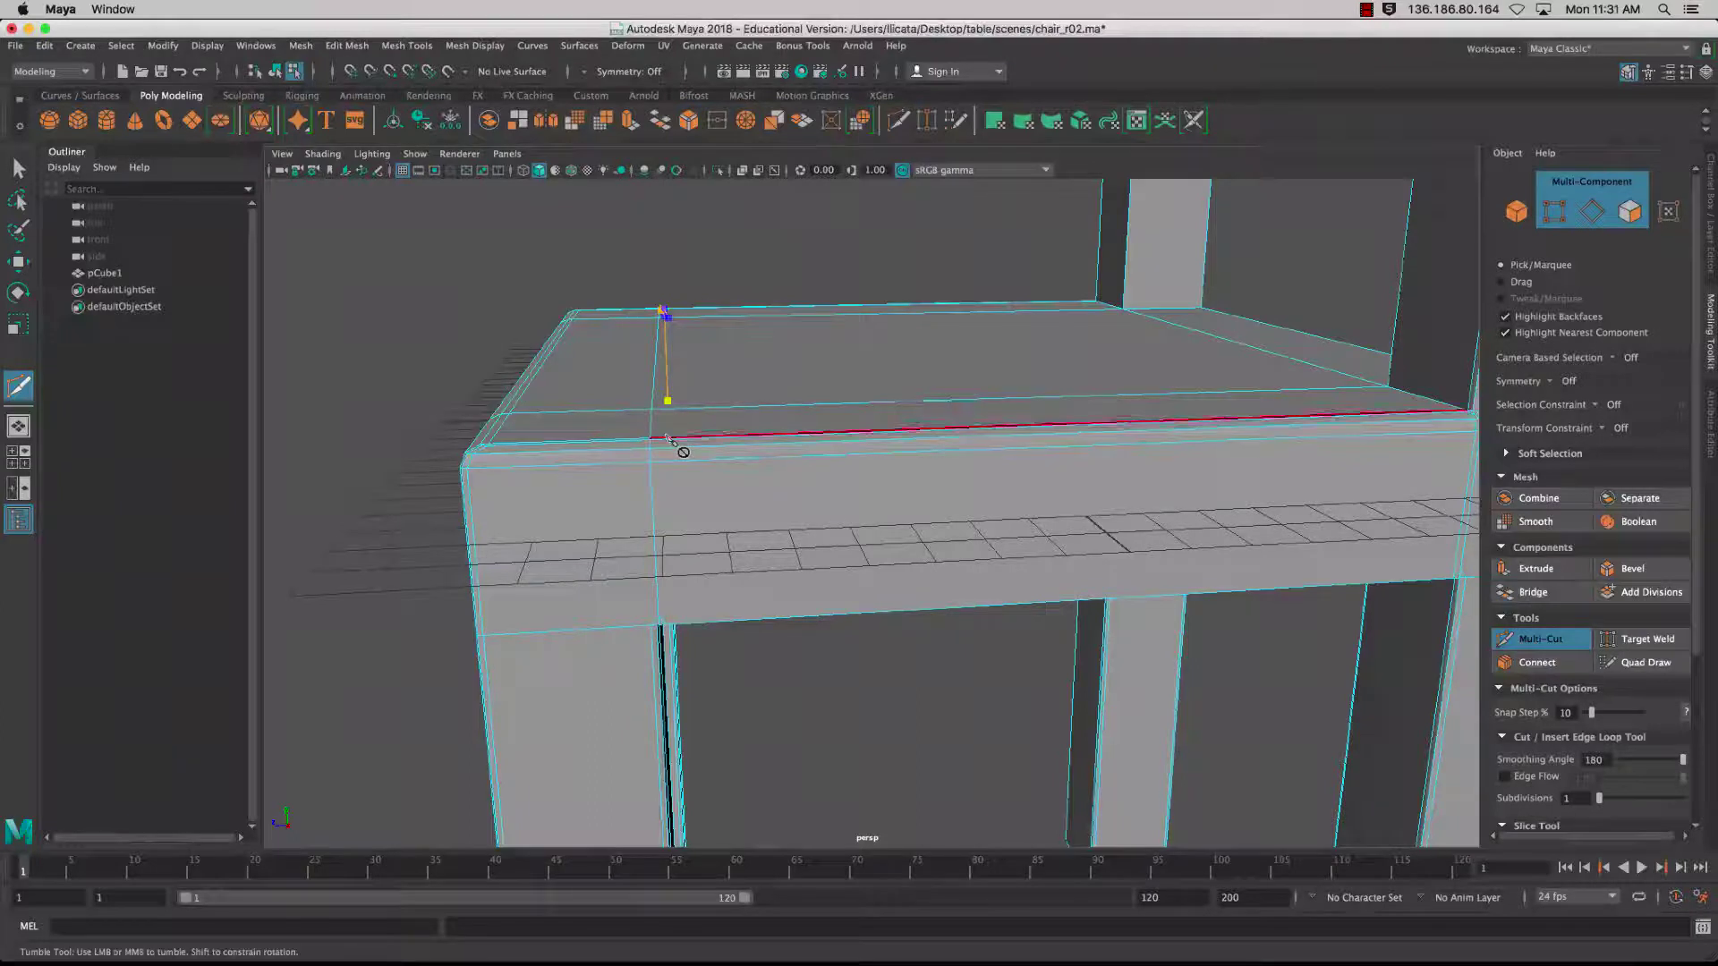
alt+drag(669, 413, 1199, 599)
alt+middle_drag(1191, 725, 1074, 573)
scroll(1073, 573, down, 2)
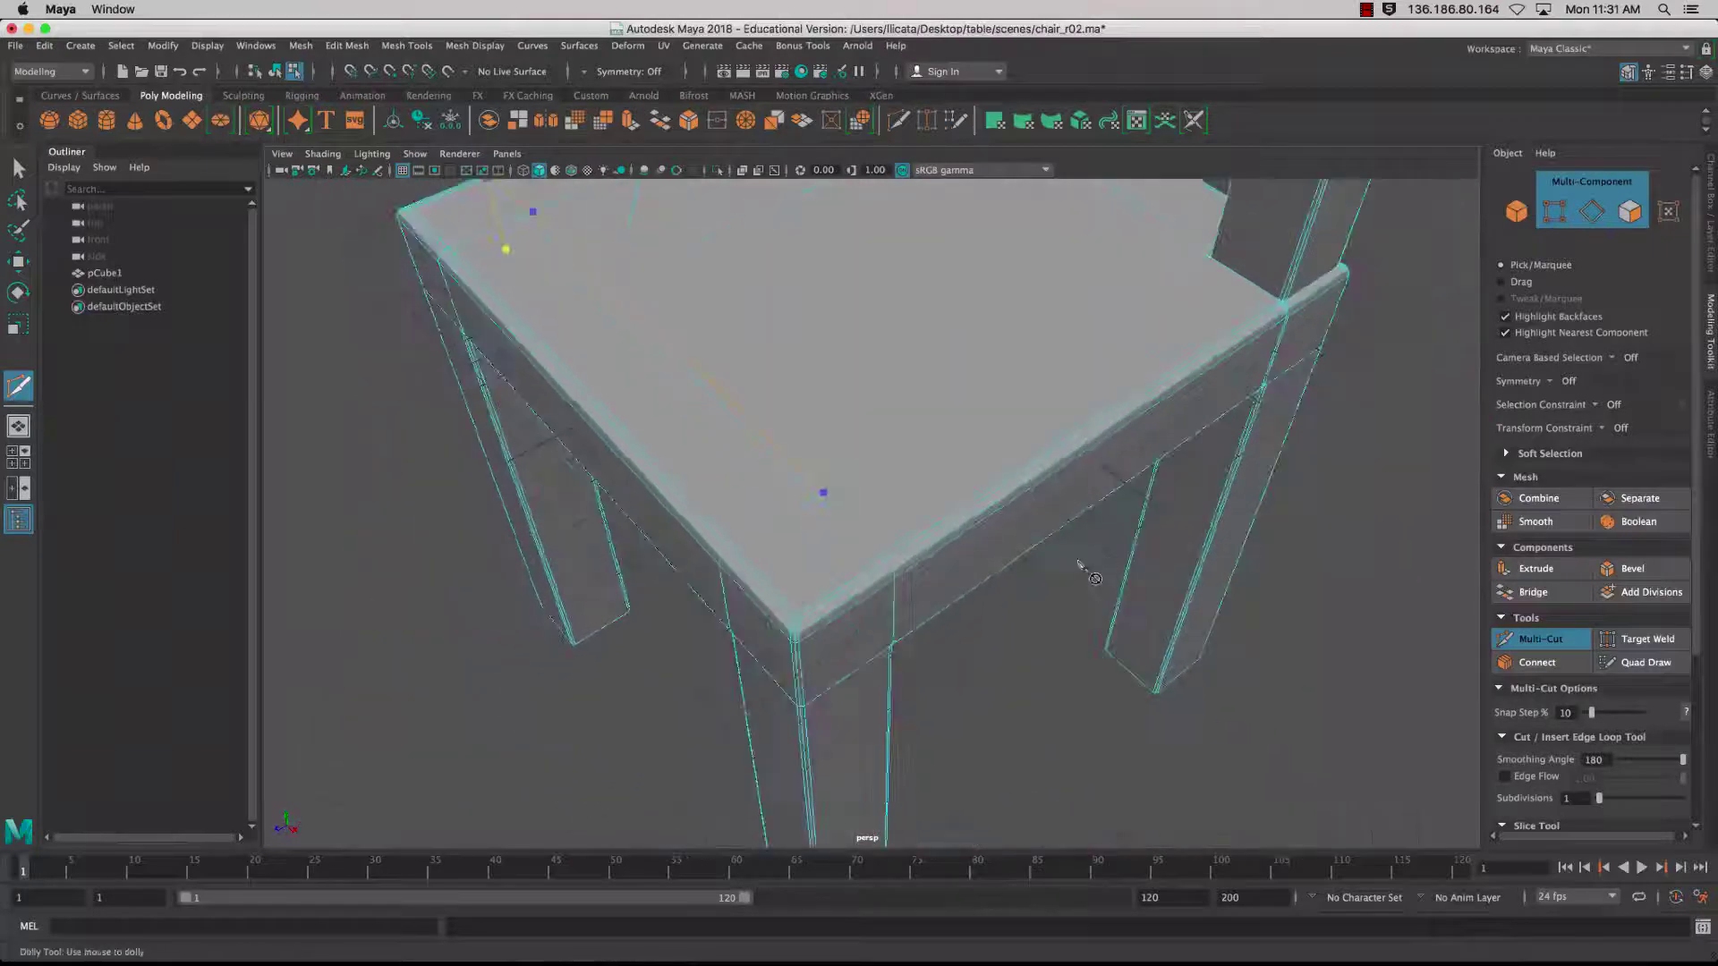
scroll(1074, 573, up, 3)
scroll(1083, 581, up, 2)
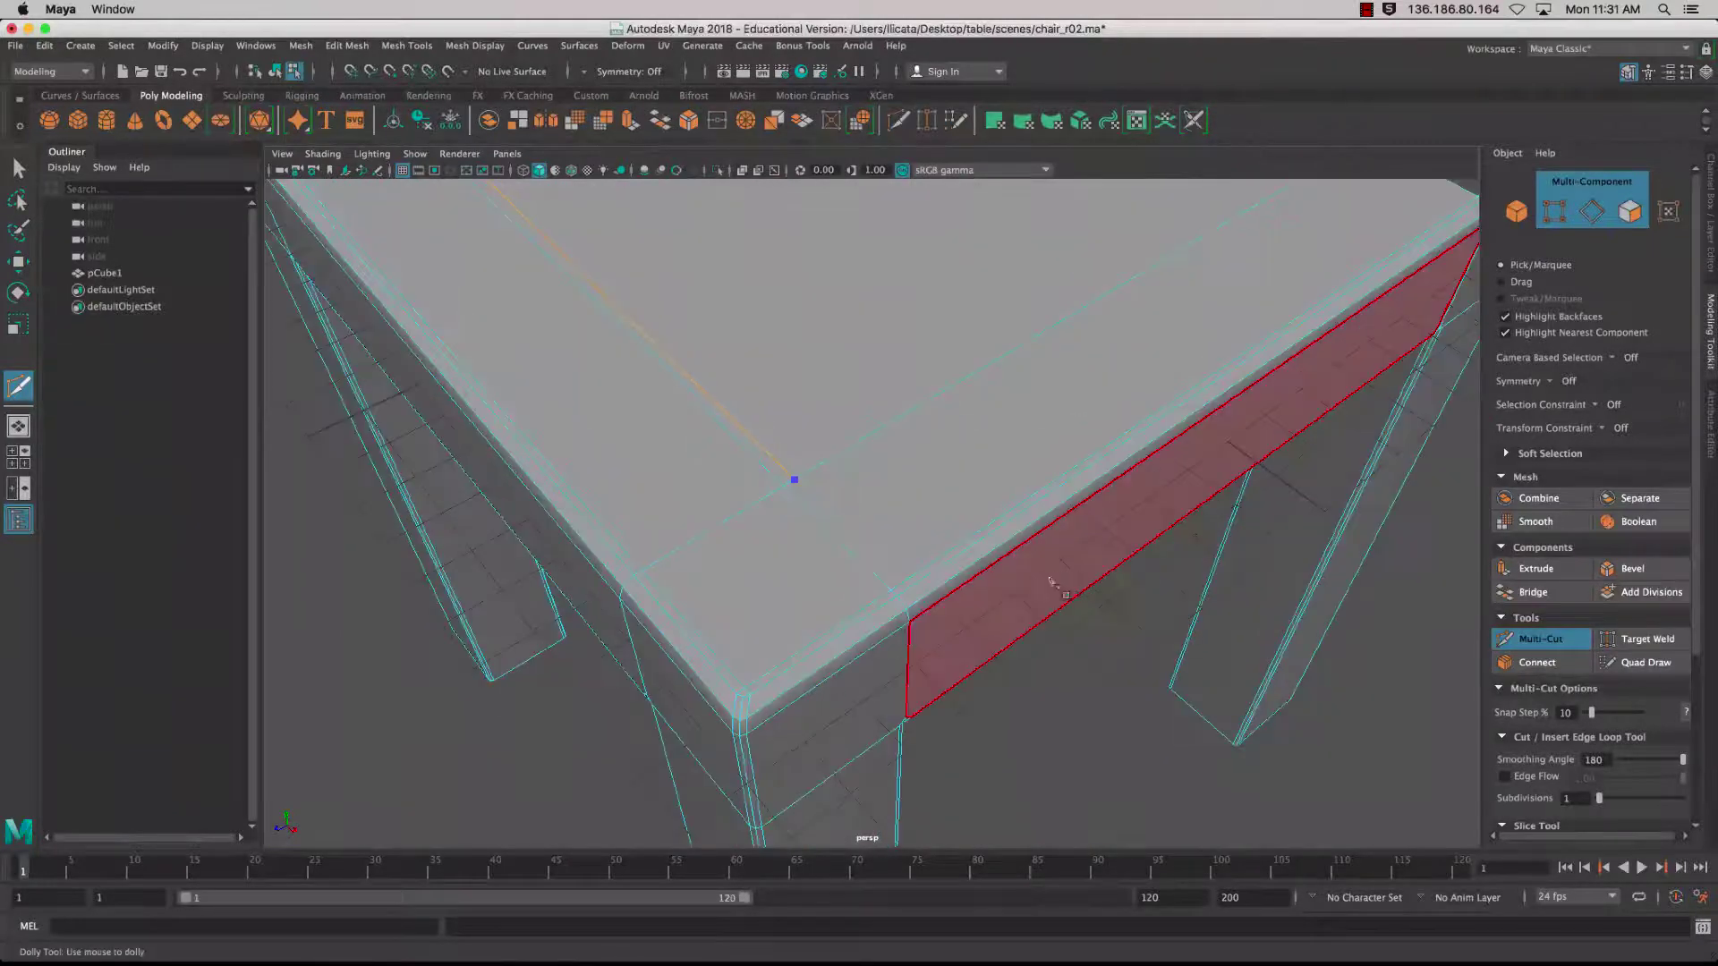
click(901, 584)
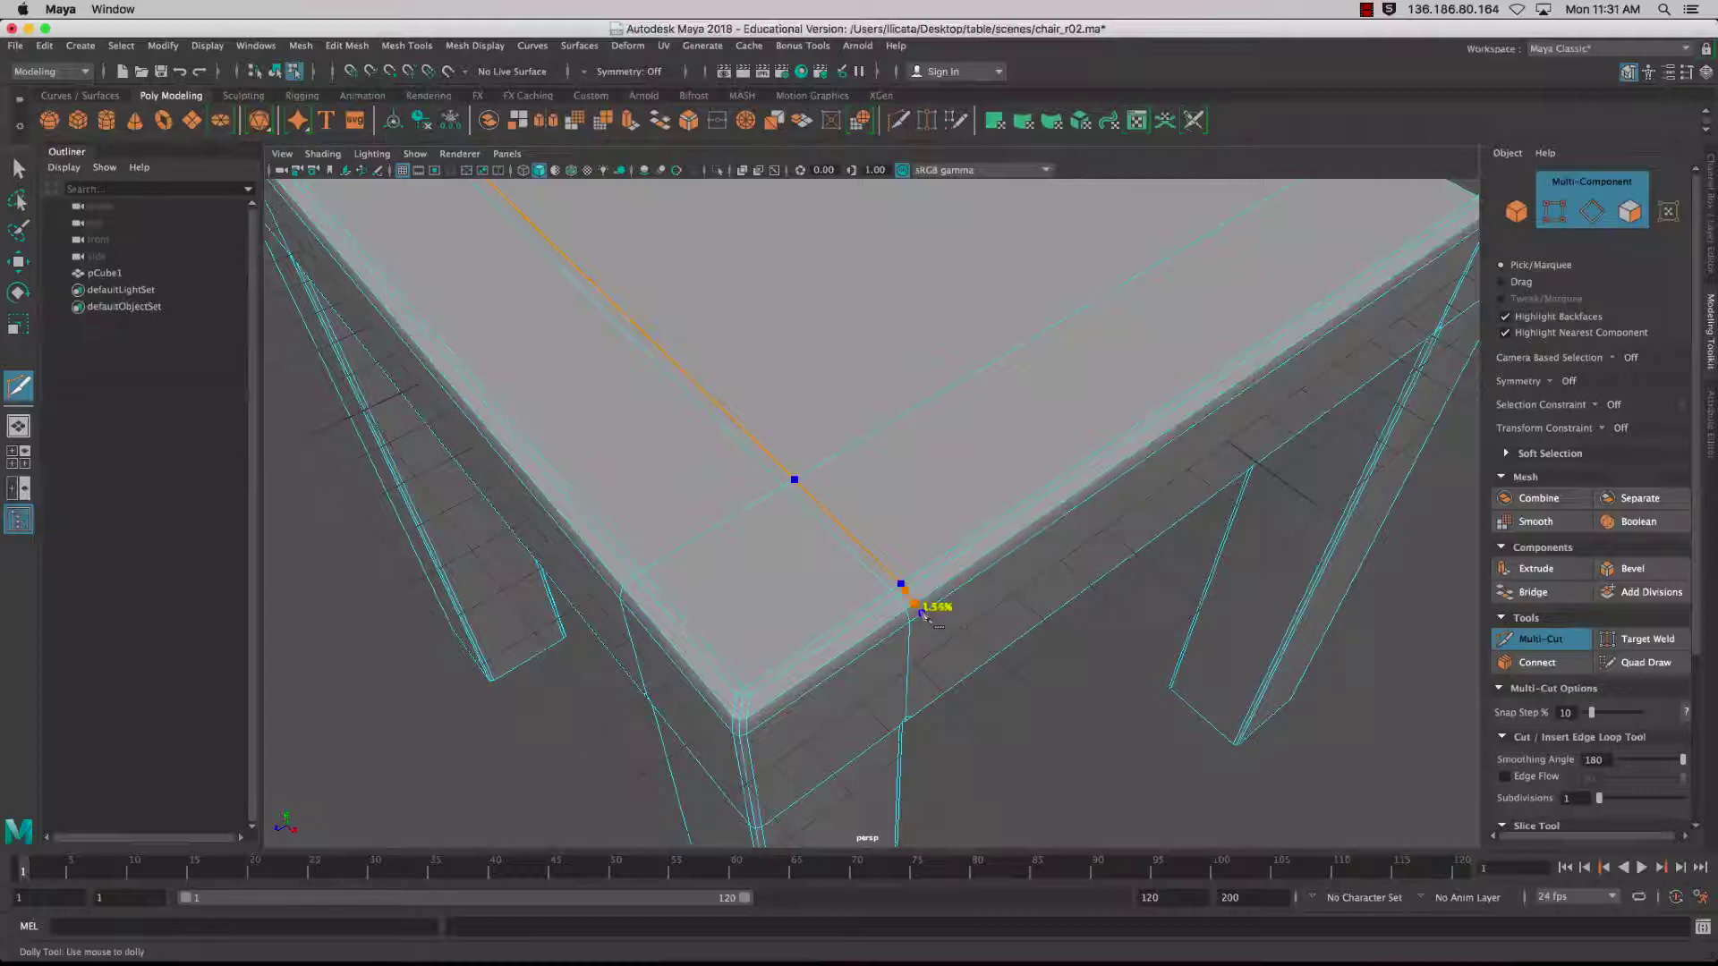
alt+drag(944, 641, 856, 490)
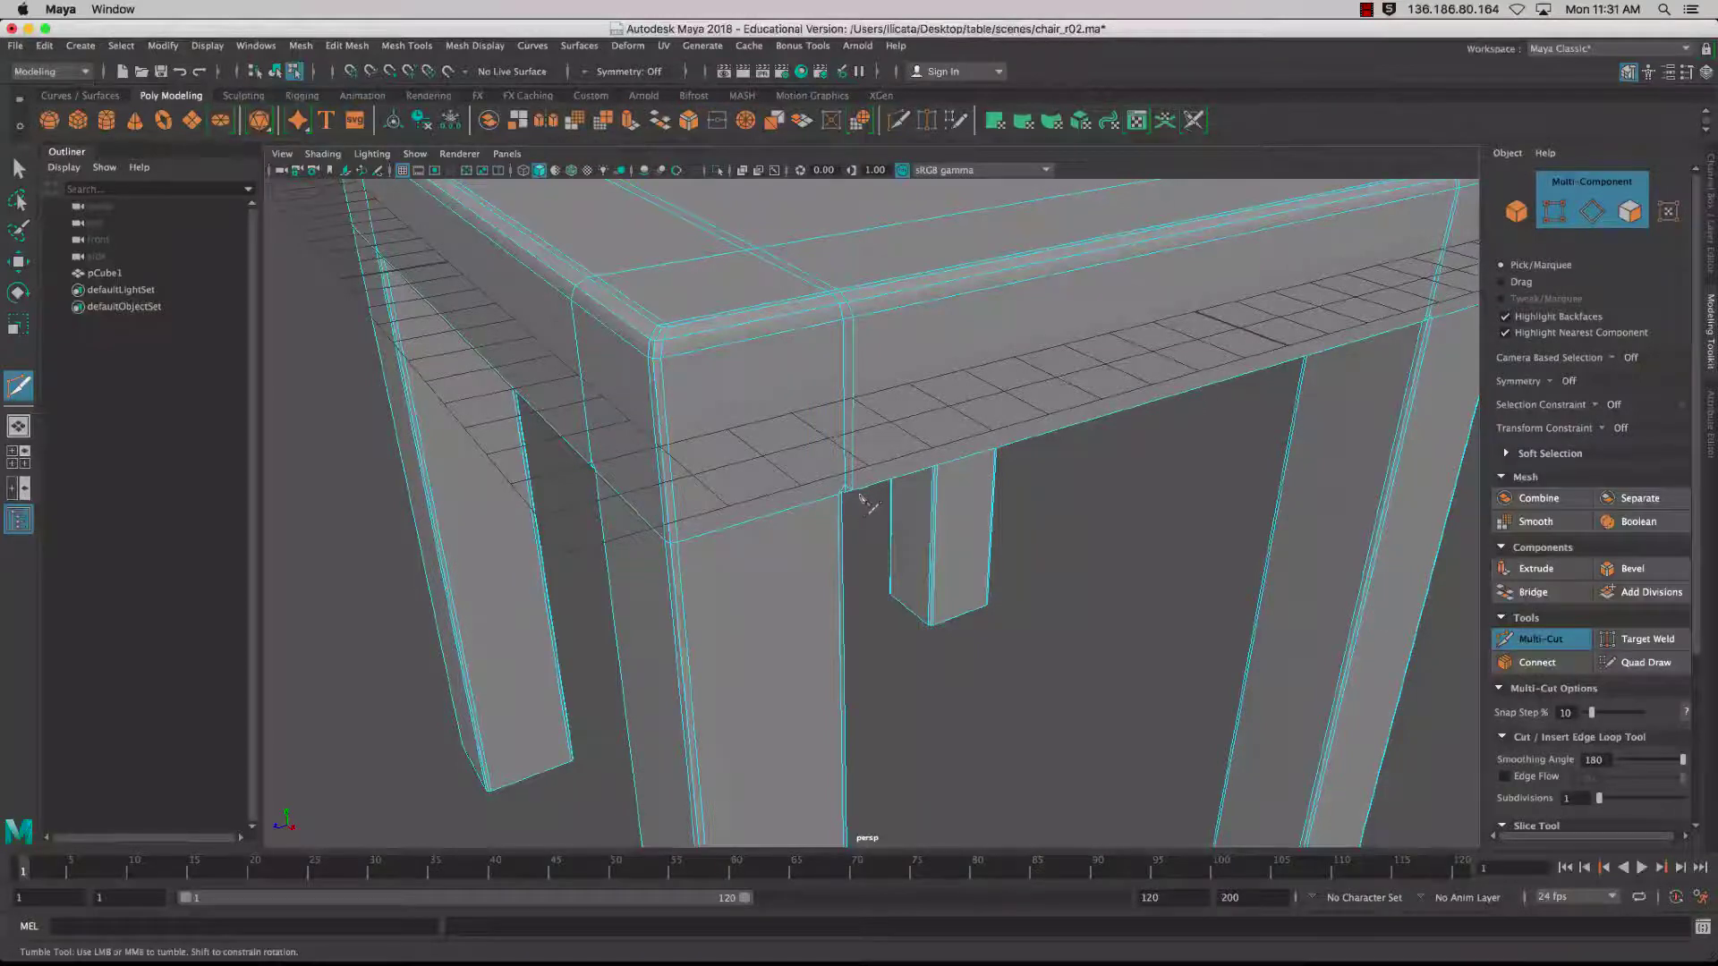
alt+drag(865, 504, 1061, 474)
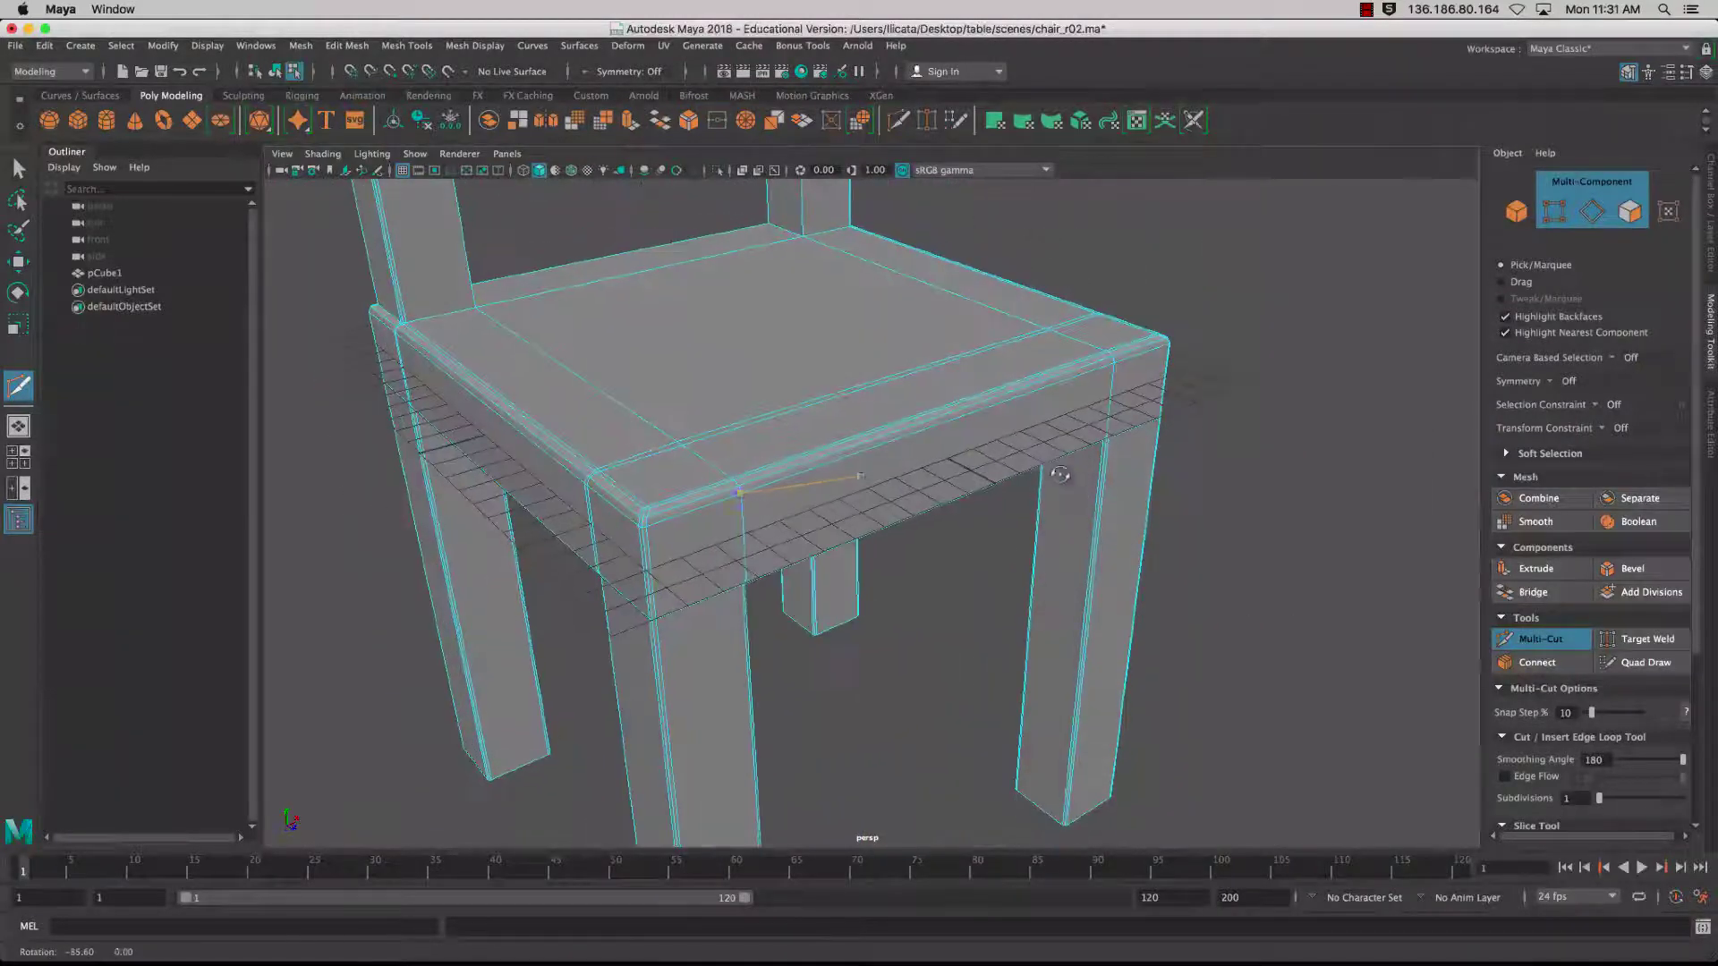
- Leave Multi-Cut for the Select tool and examine the narrow strip on the seat's underside between the legs
alt+middle_drag(940, 519, 1097, 621)
alt+right_drag(1097, 621, 954, 594)
alt+drag(955, 594, 790, 452)
scroll(790, 606, up, 6)
key(q)
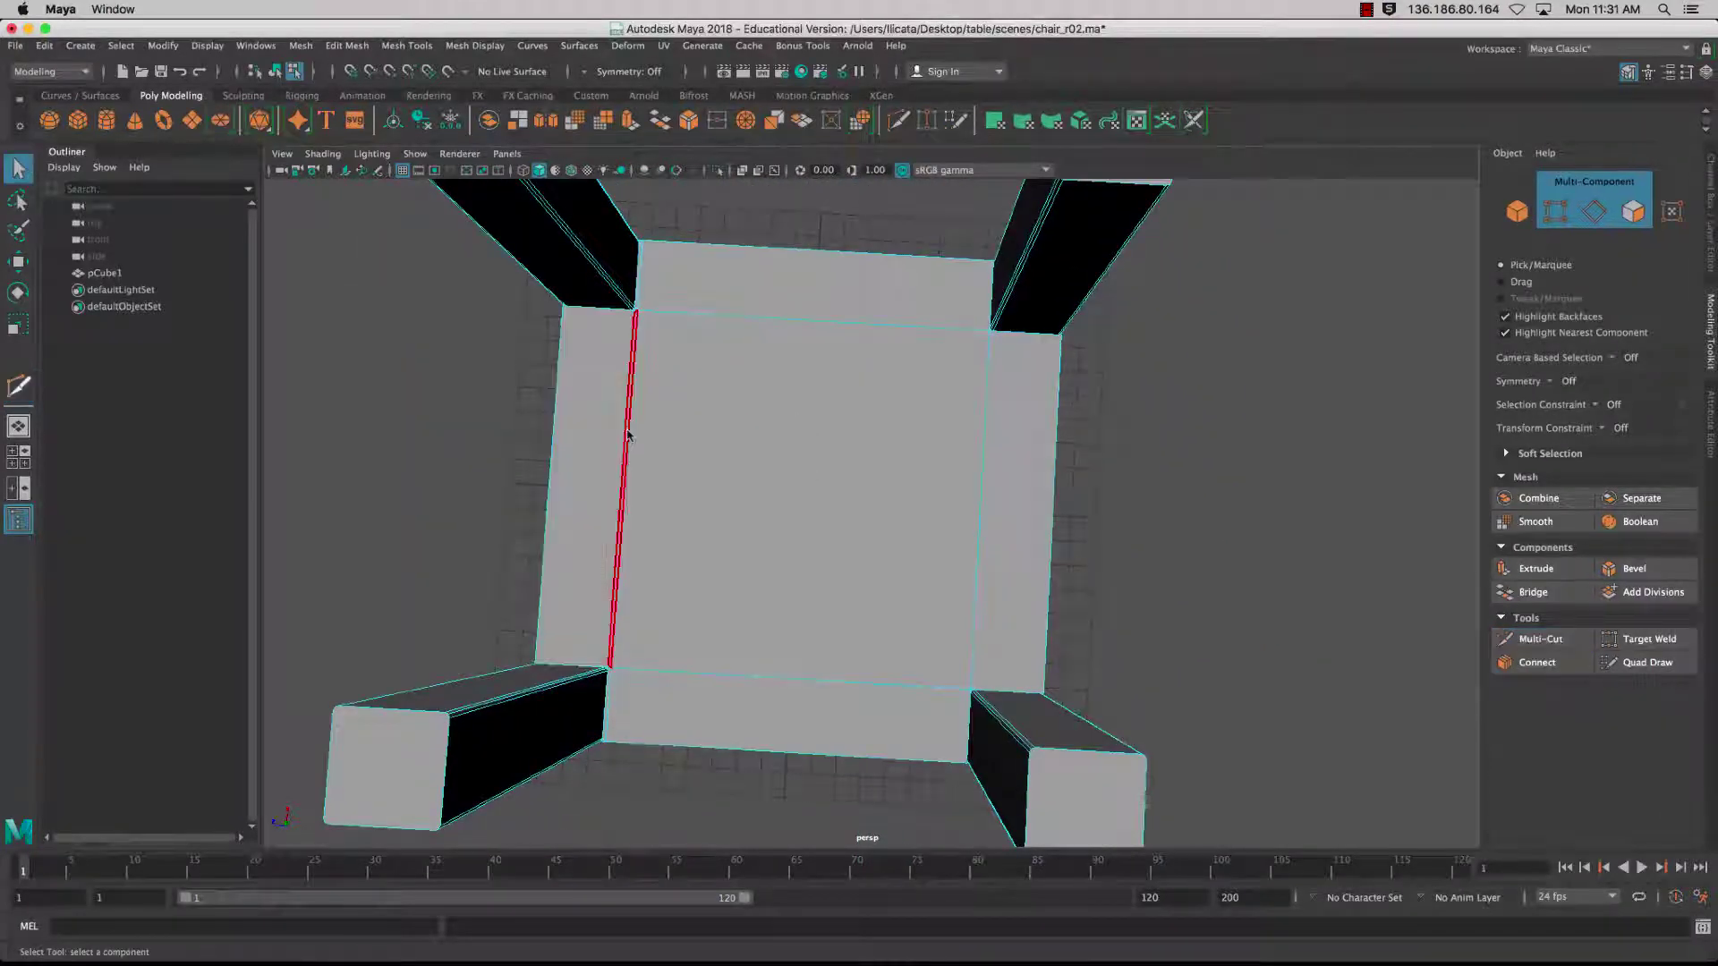
- Return the chair to object mode and examine the seat's side edges where they meet the back post
alt+drag(911, 475, 895, 443)
scroll(913, 479, down, 8)
scroll(939, 445, up, 6)
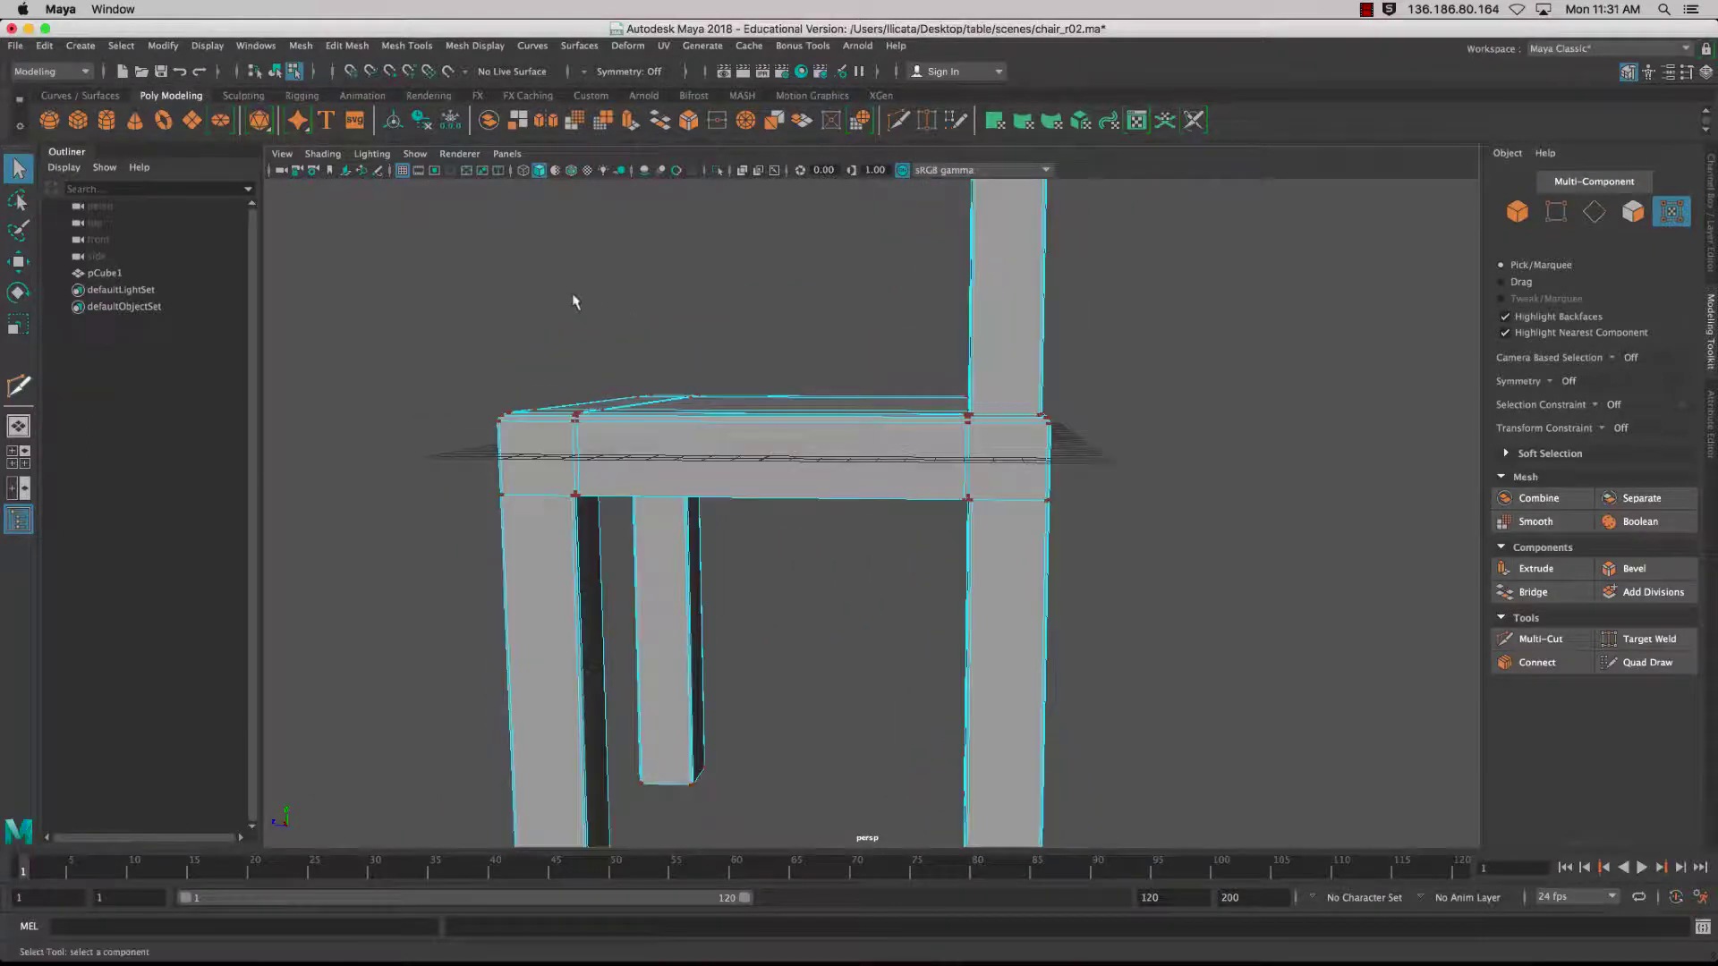
scroll(753, 412, up, 2)
right_drag(882, 409, 926, 365)
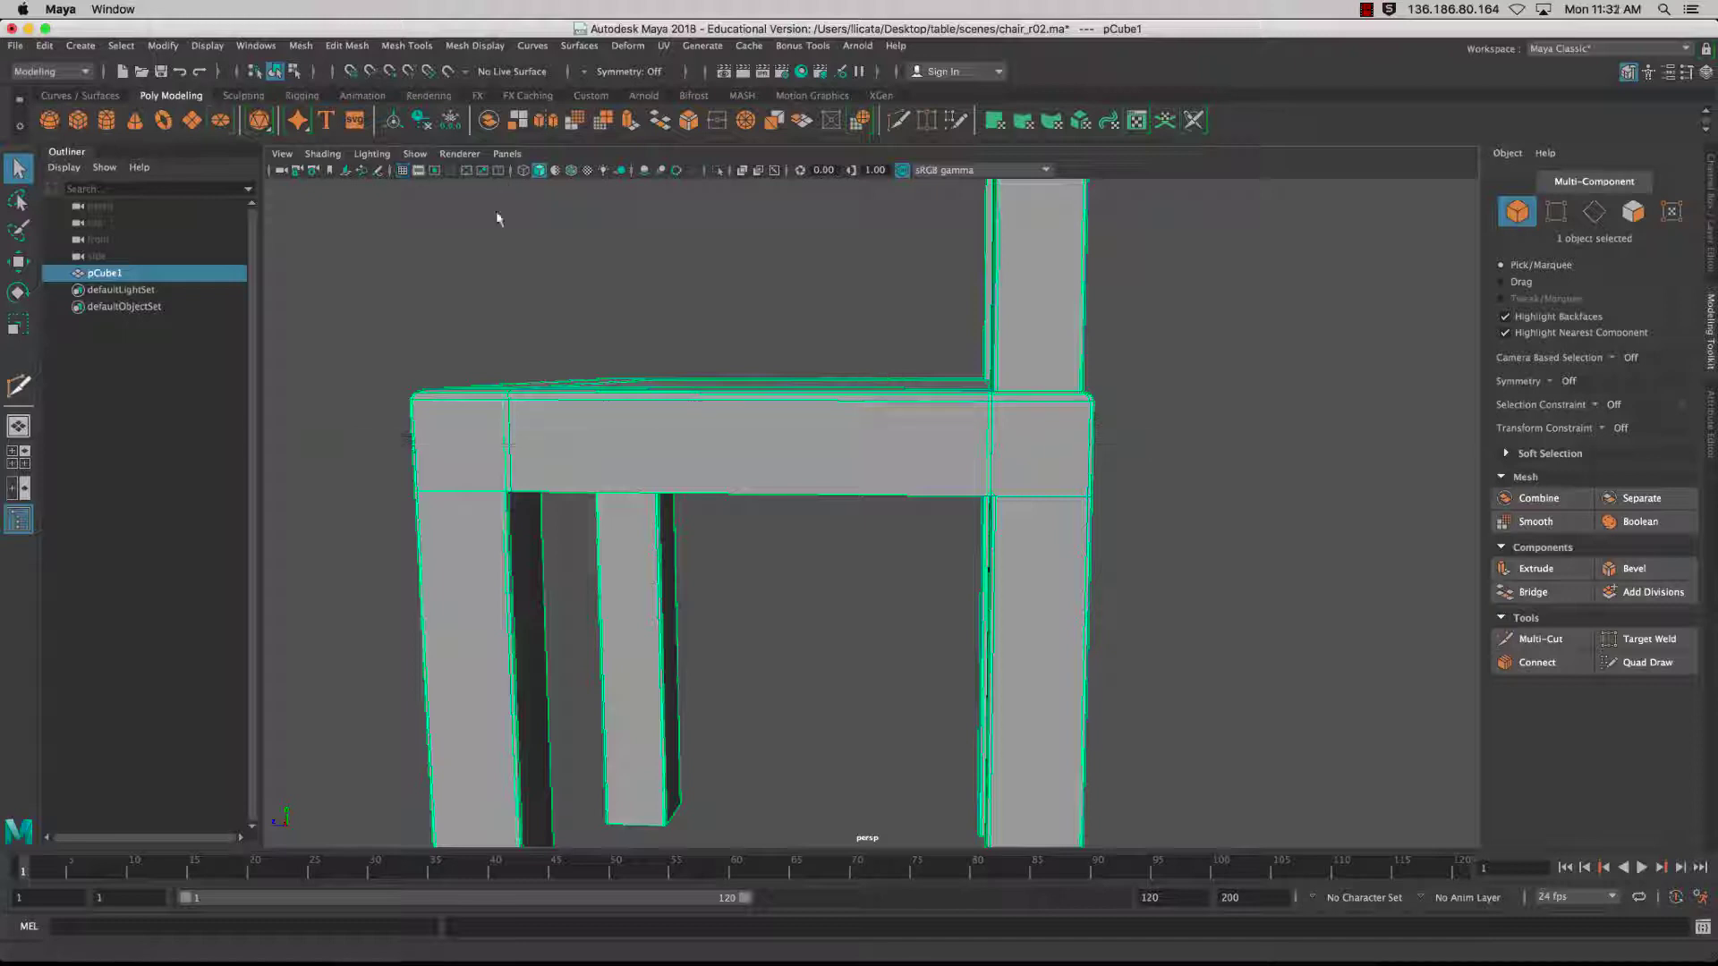
scroll(795, 443, down, 2)
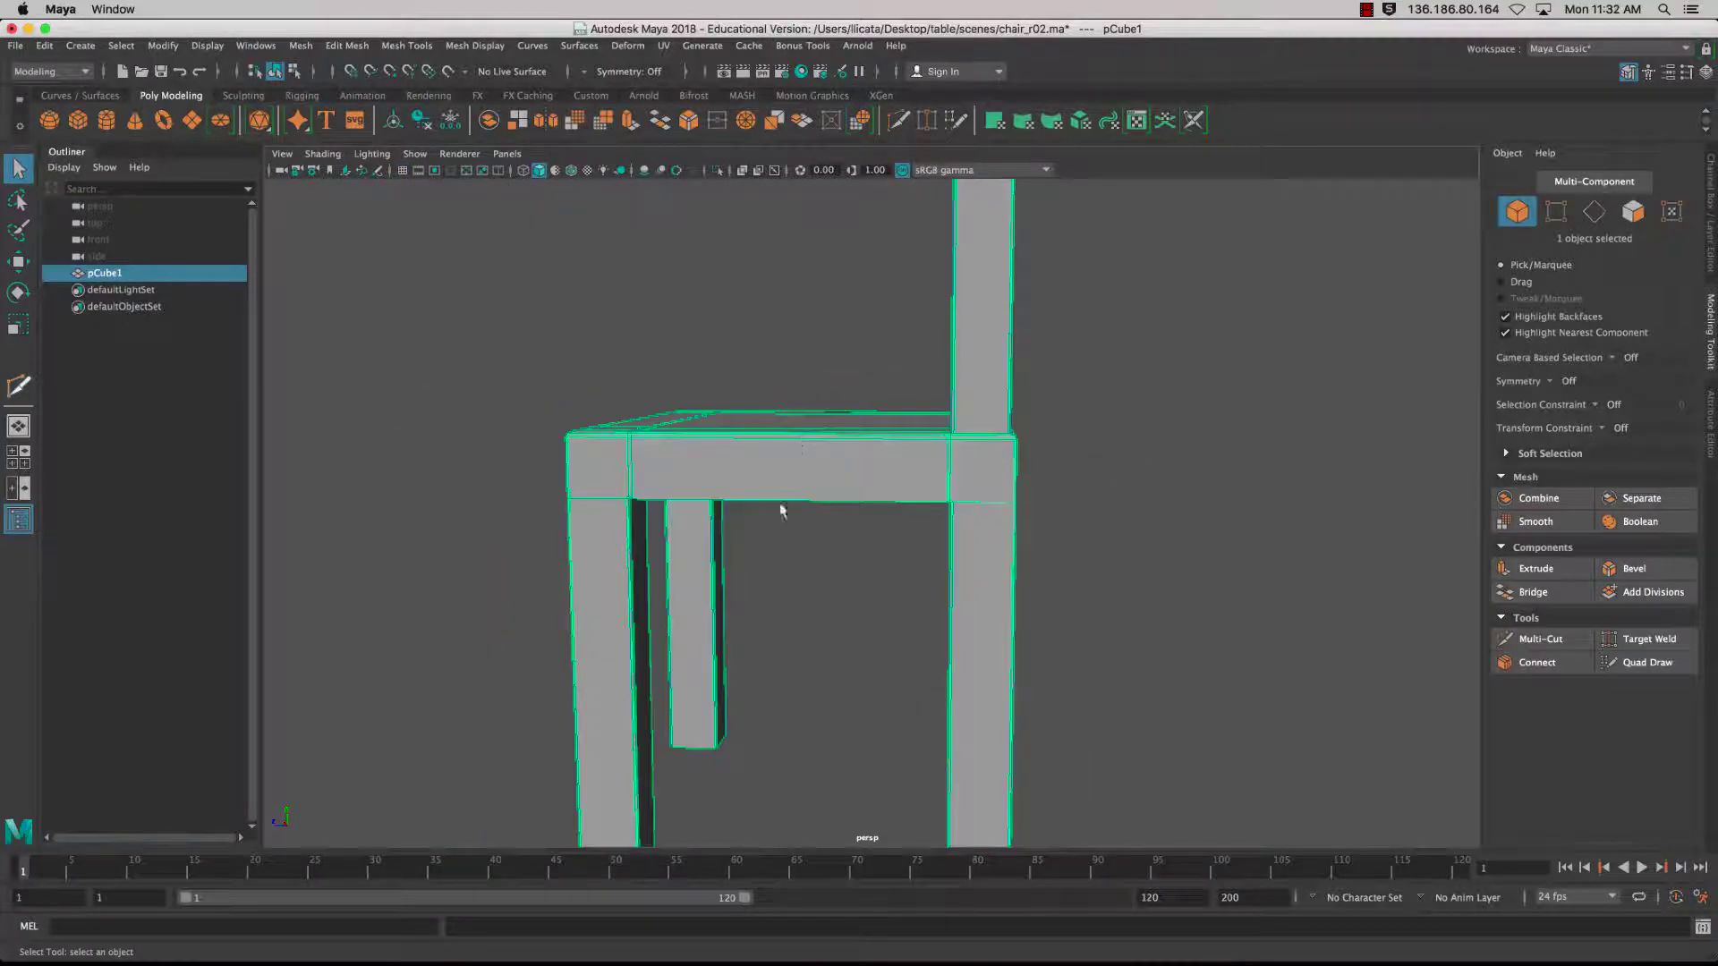
alt+drag(782, 511, 824, 536)
scroll(958, 552, down, 3)
scroll(959, 552, up, 8)
alt+middle_drag(958, 552, 793, 499)
alt+drag(794, 499, 802, 494)
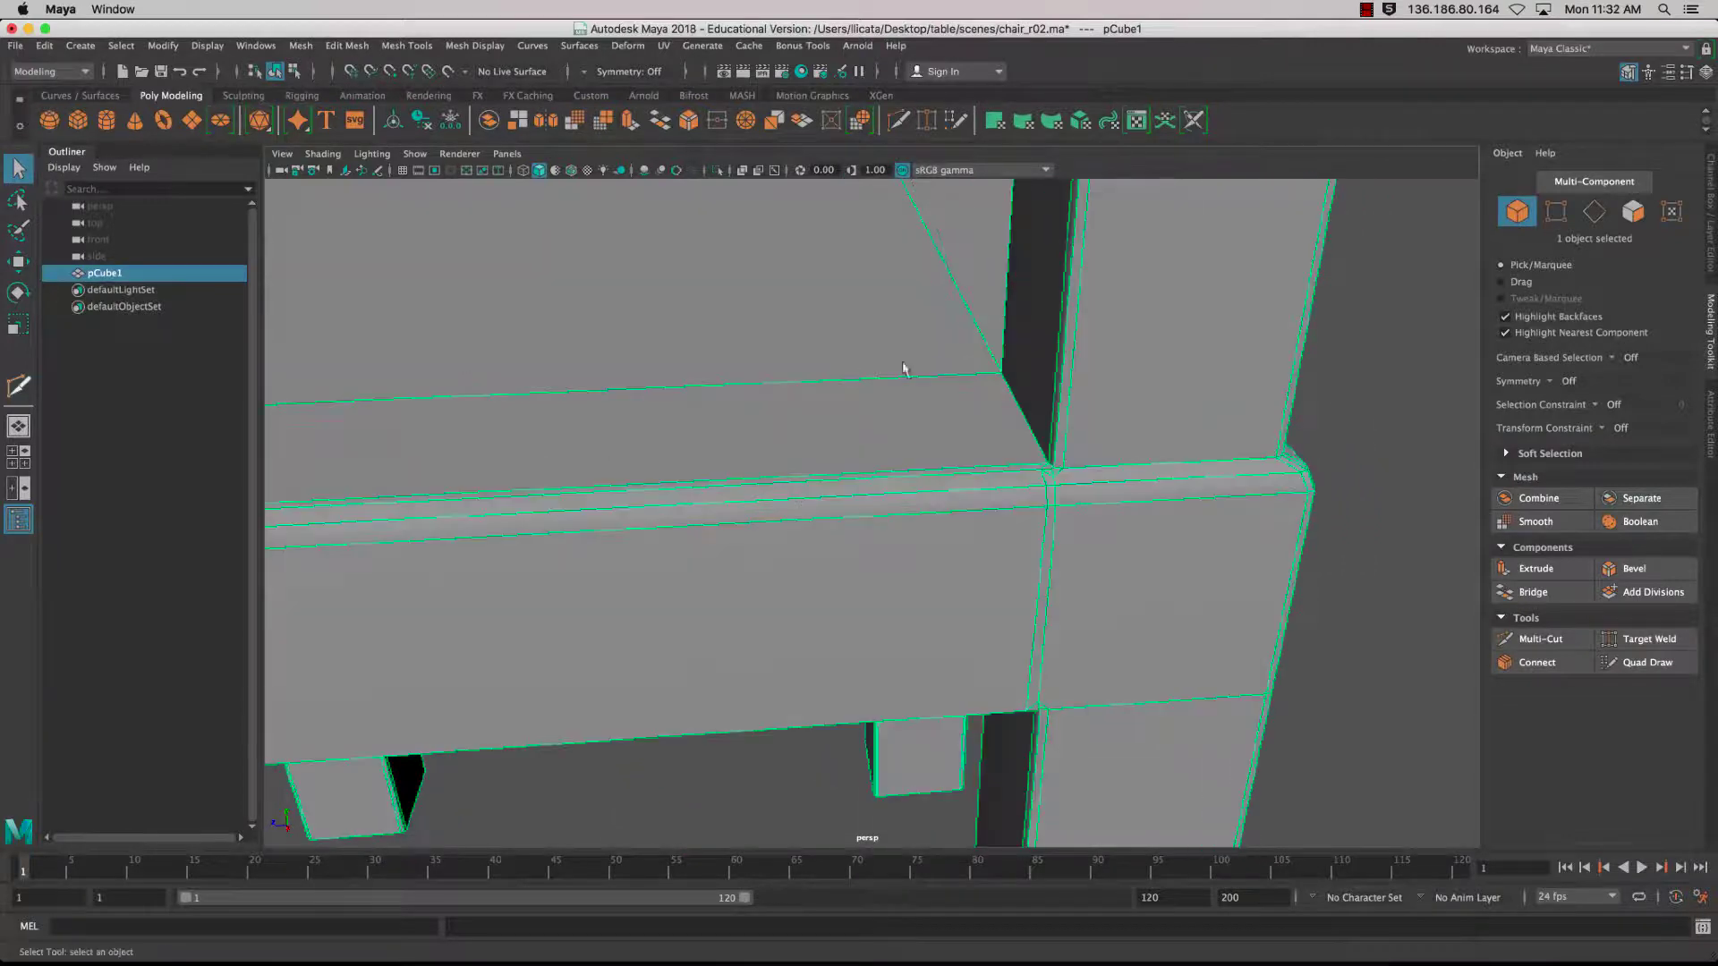
- Make a Multi-Cut from the seat-top corner beside the back post, over the rounded rim and down the side to the underside
click(1529, 641)
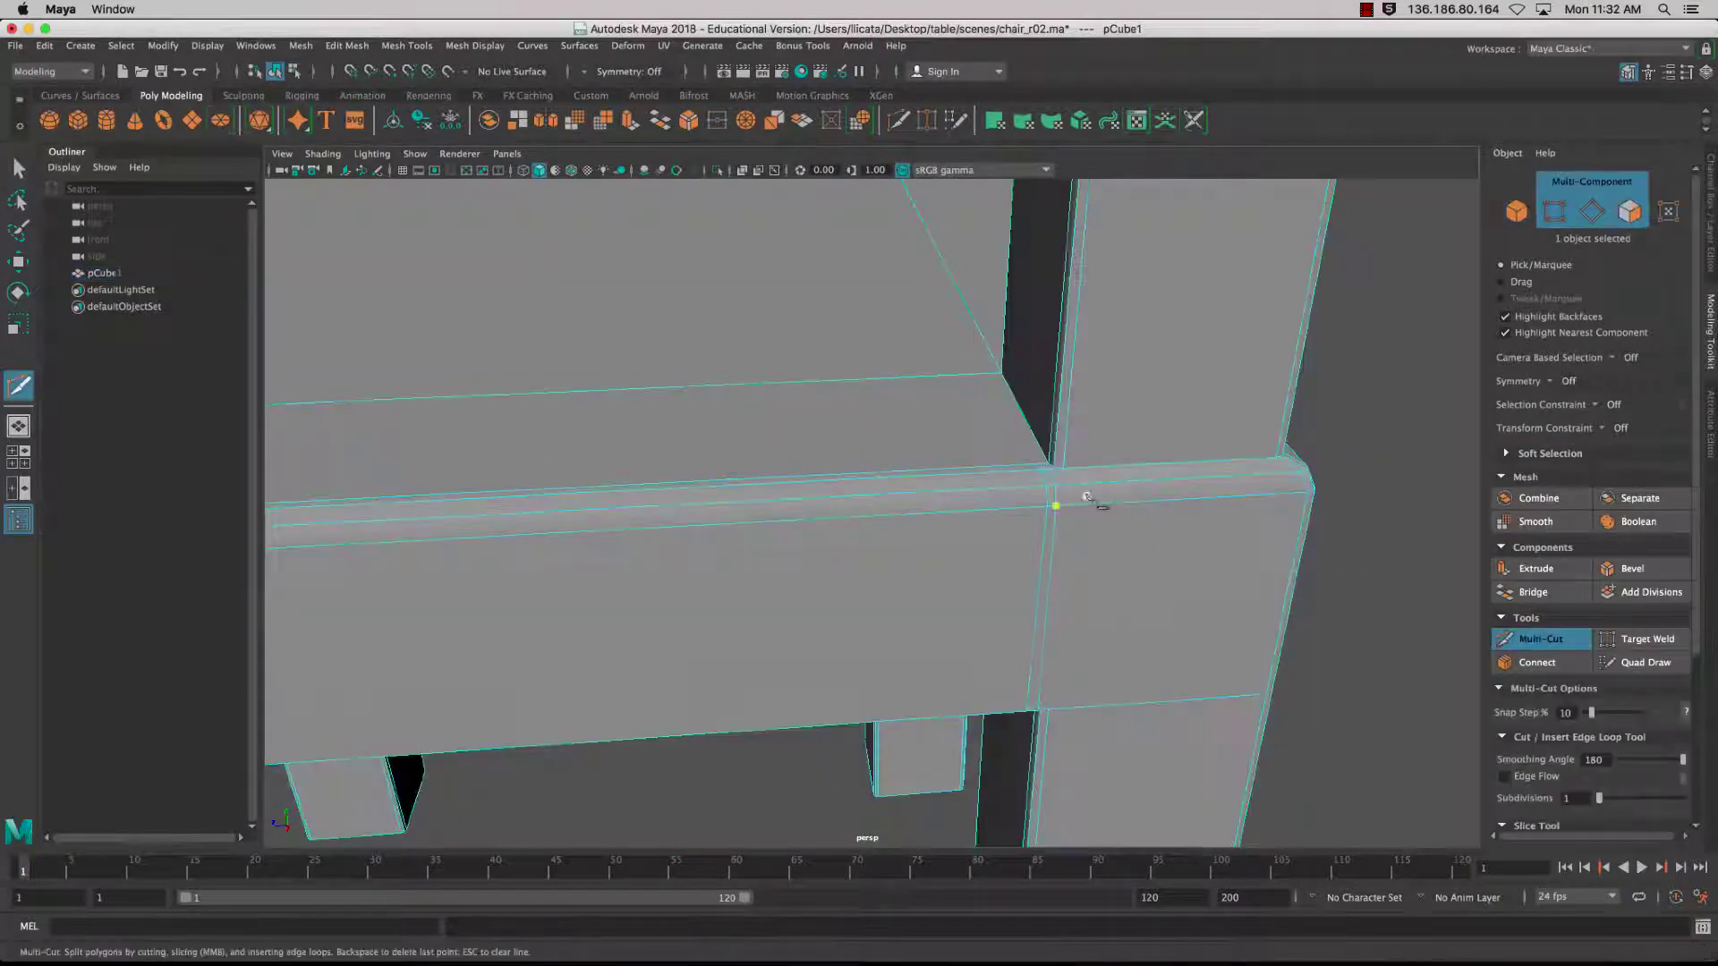
alt+drag(936, 397, 1249, 422)
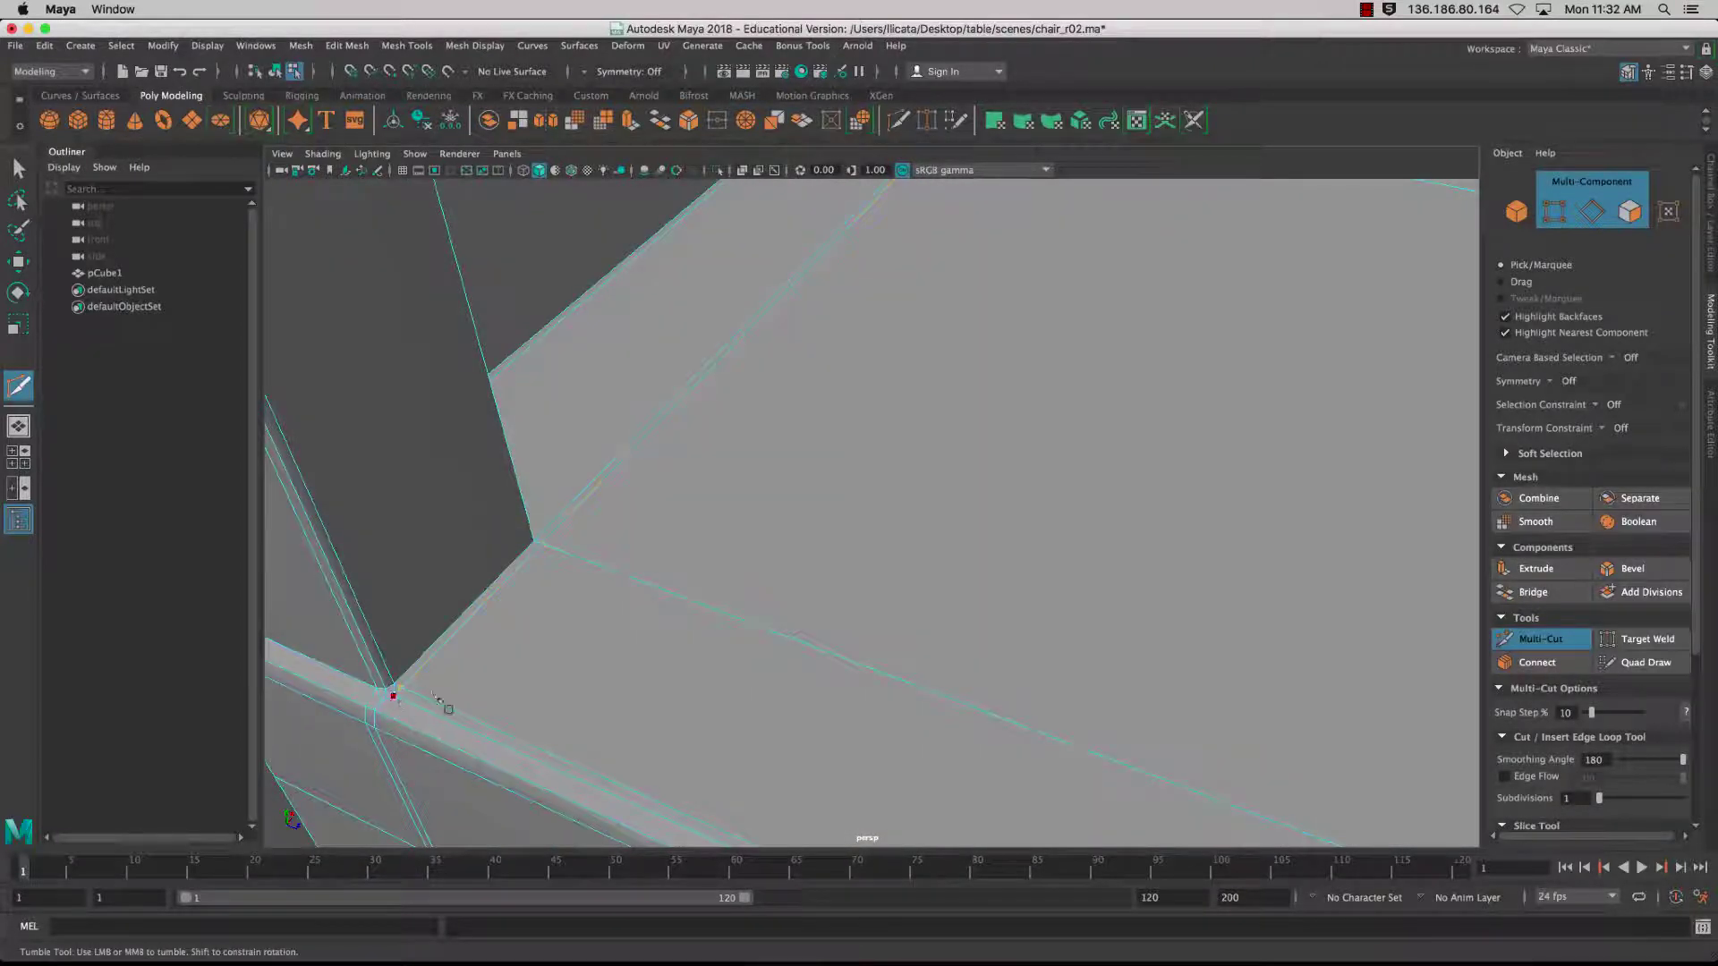
alt+drag(573, 654, 662, 609)
click(671, 610)
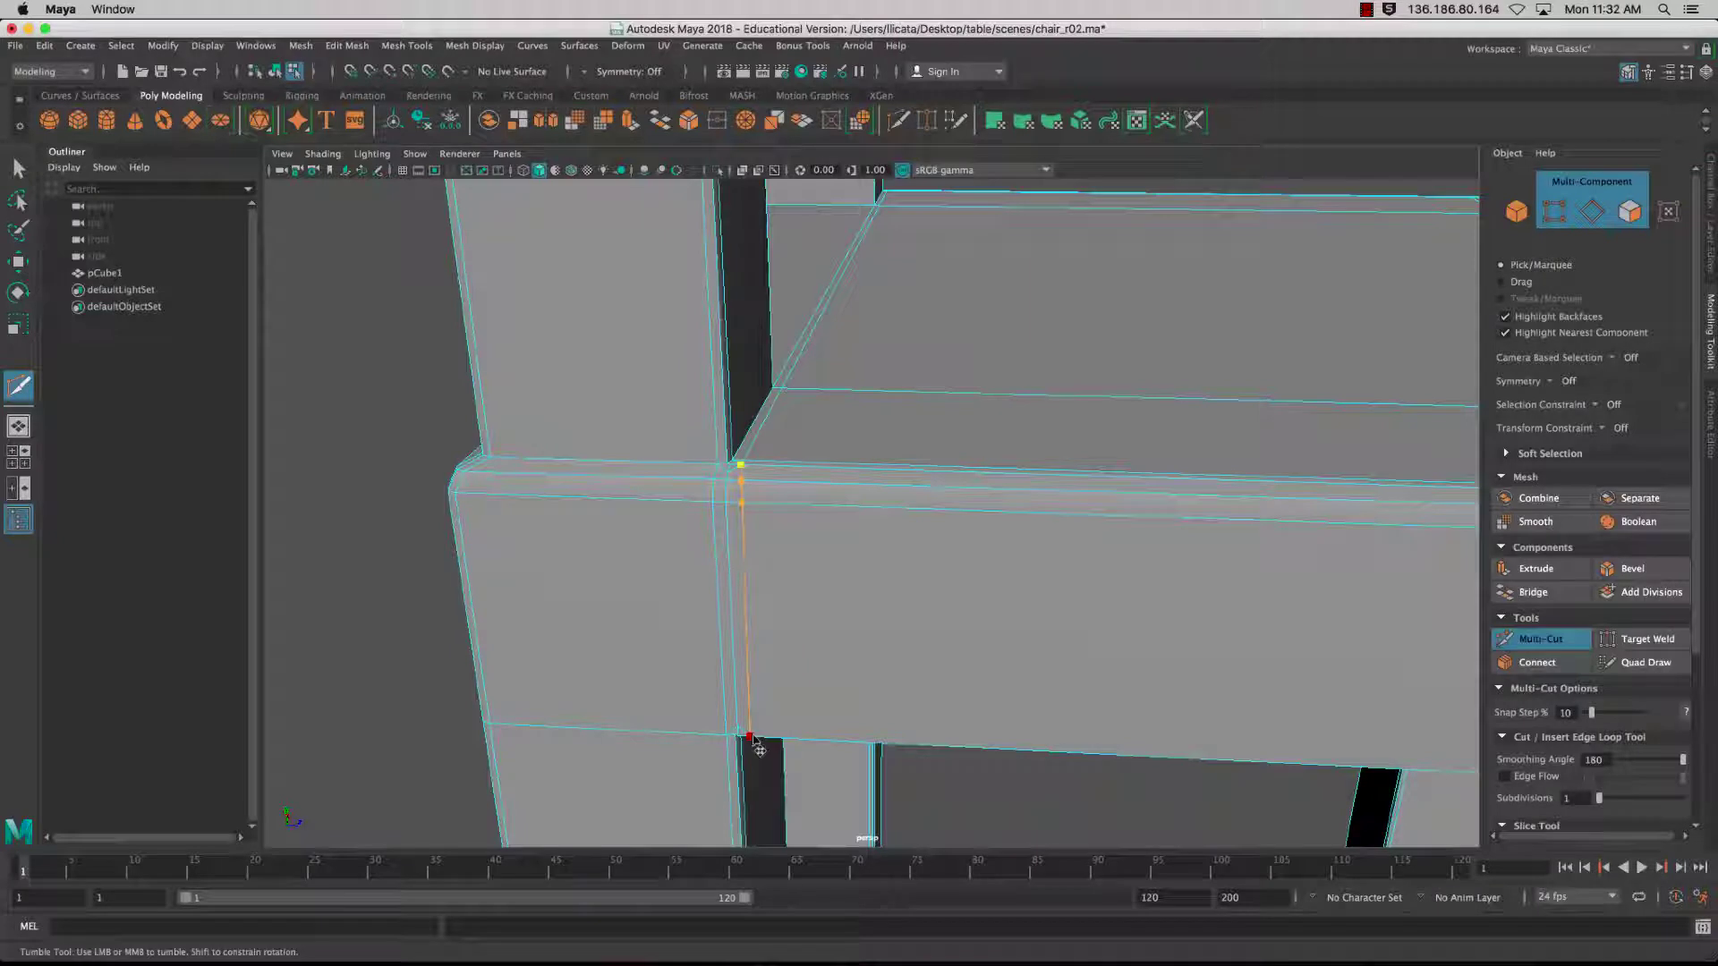
- Cut the seat's underside between the leg's inner corner and the outer edge corner beside it, and return to the Select tool
alt+drag(752, 739, 779, 781)
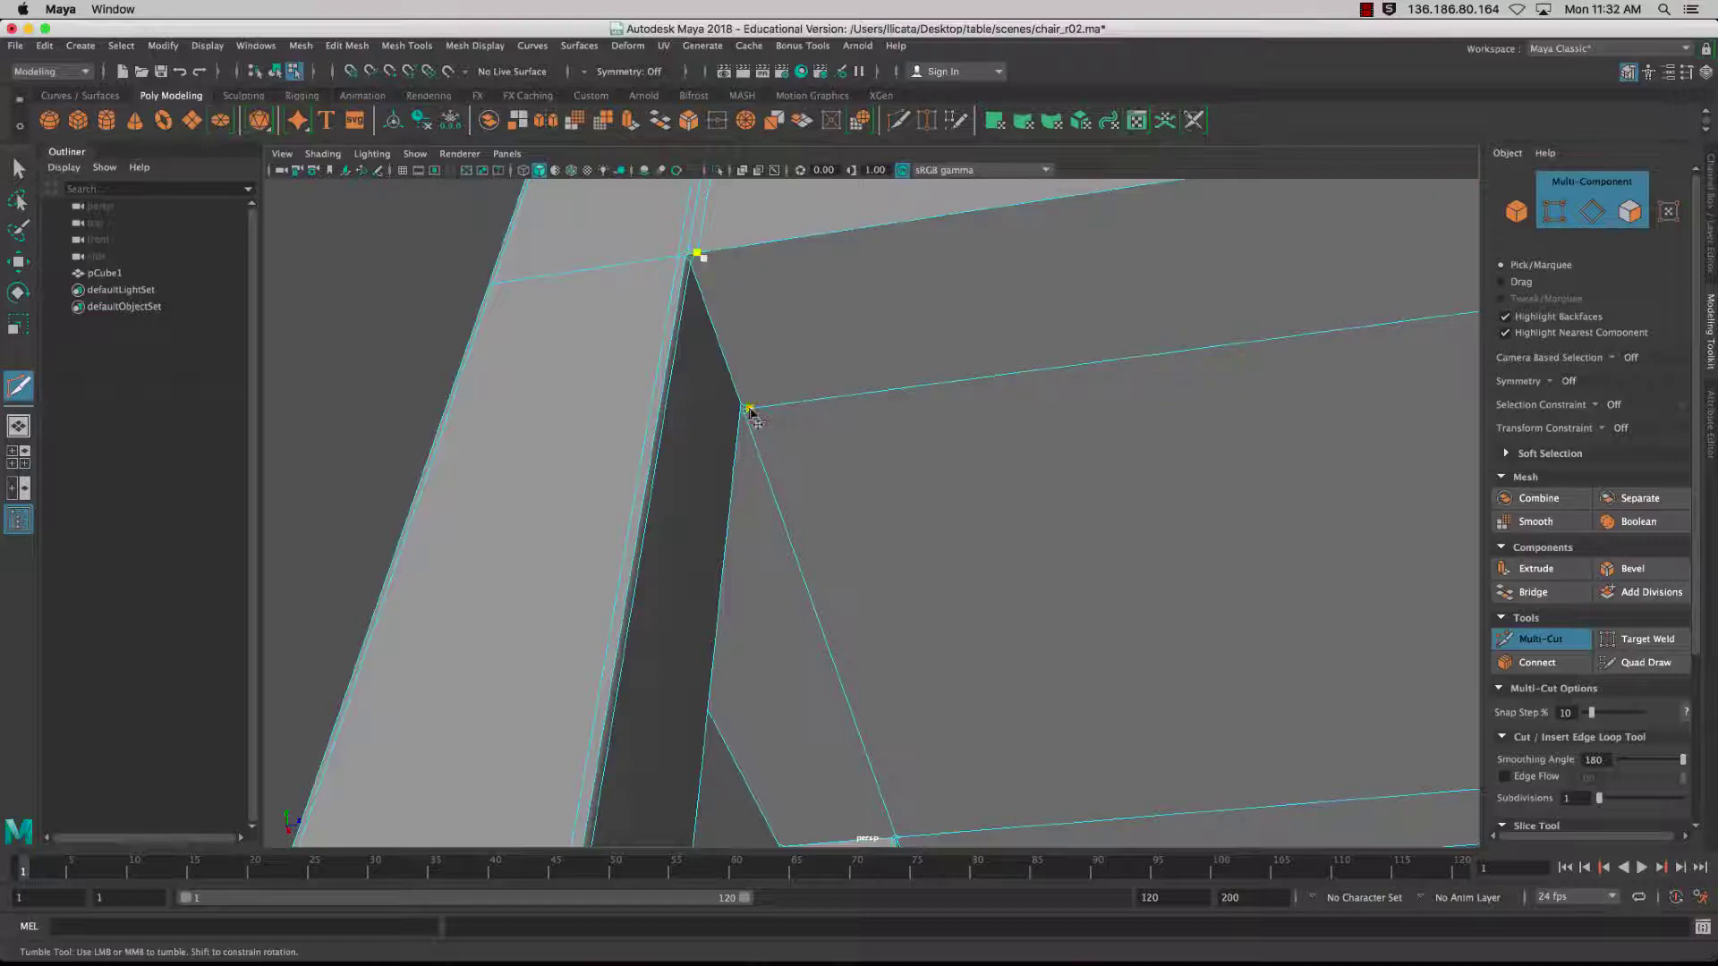
alt+drag(754, 415, 586, 667)
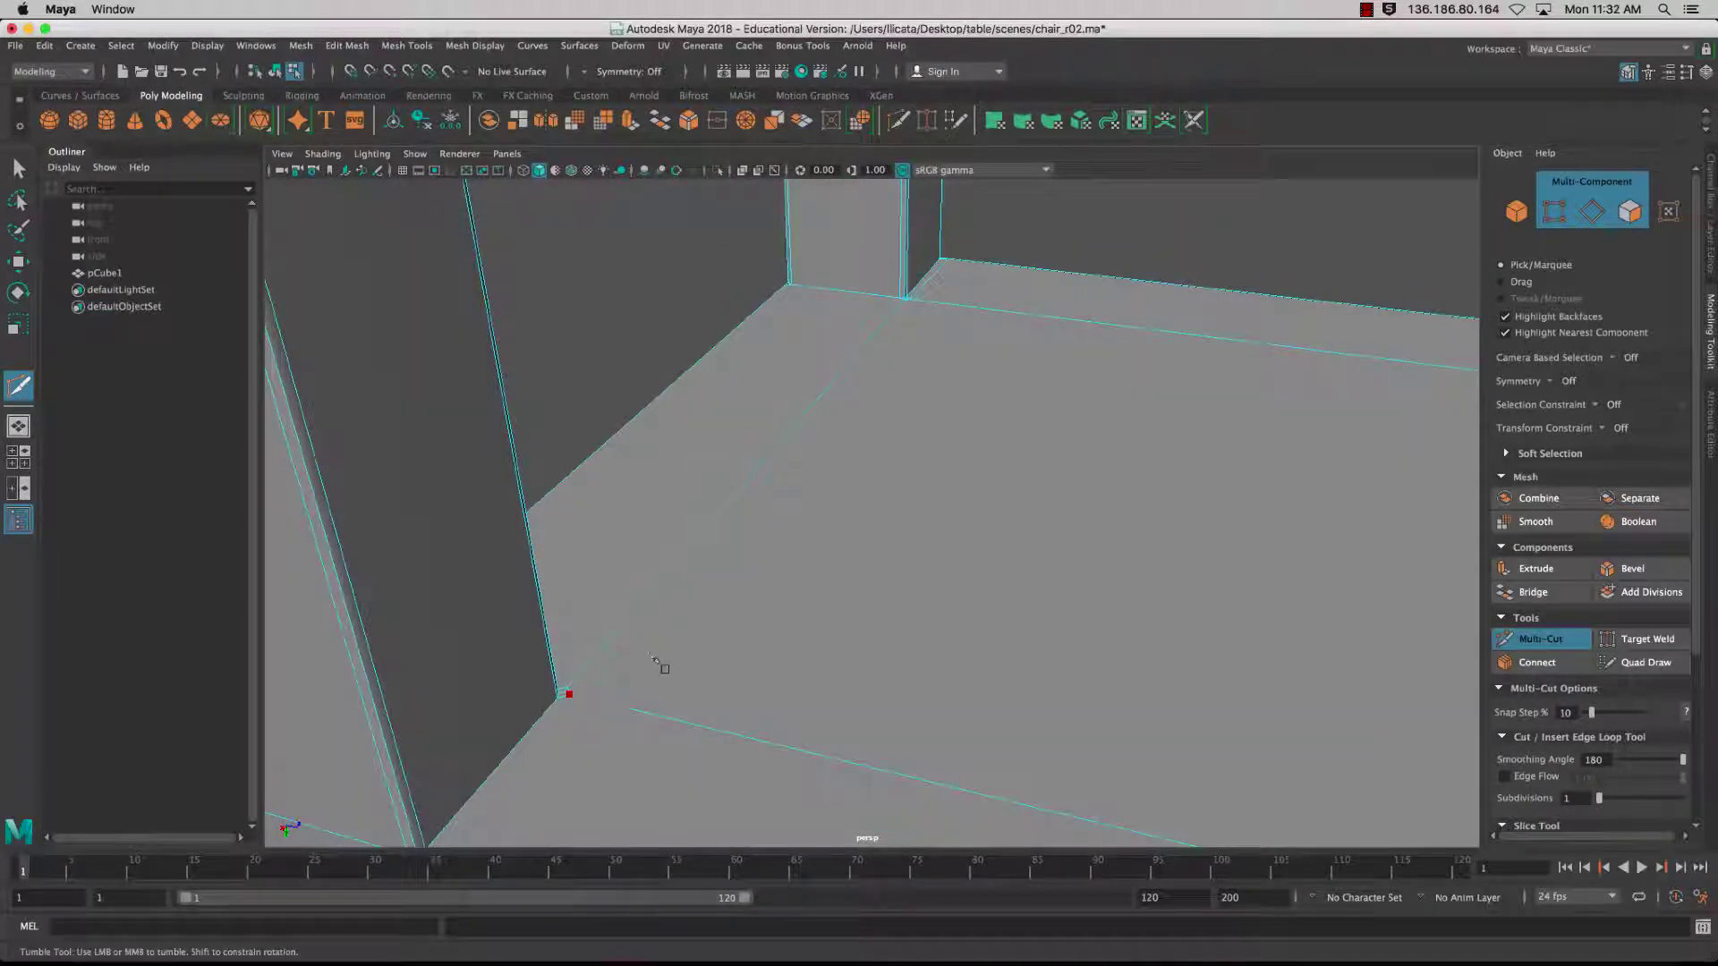
click(569, 694)
alt+middle_drag(891, 482, 786, 607)
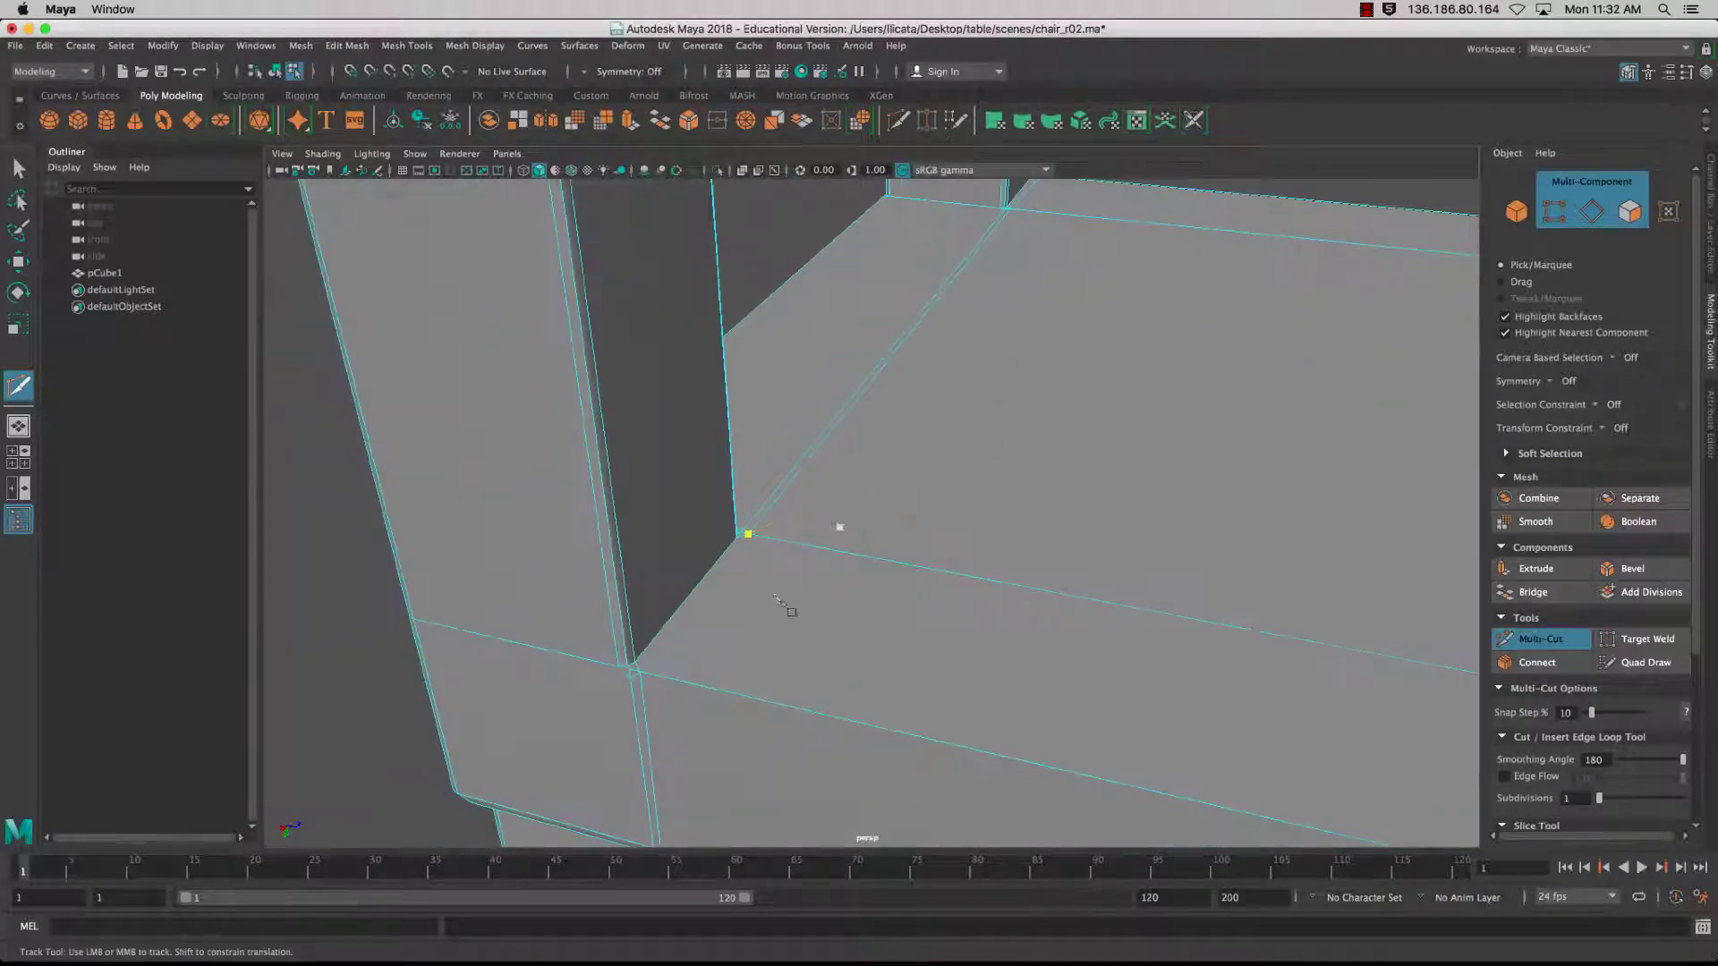
click(645, 676)
scroll(755, 580, up, 5)
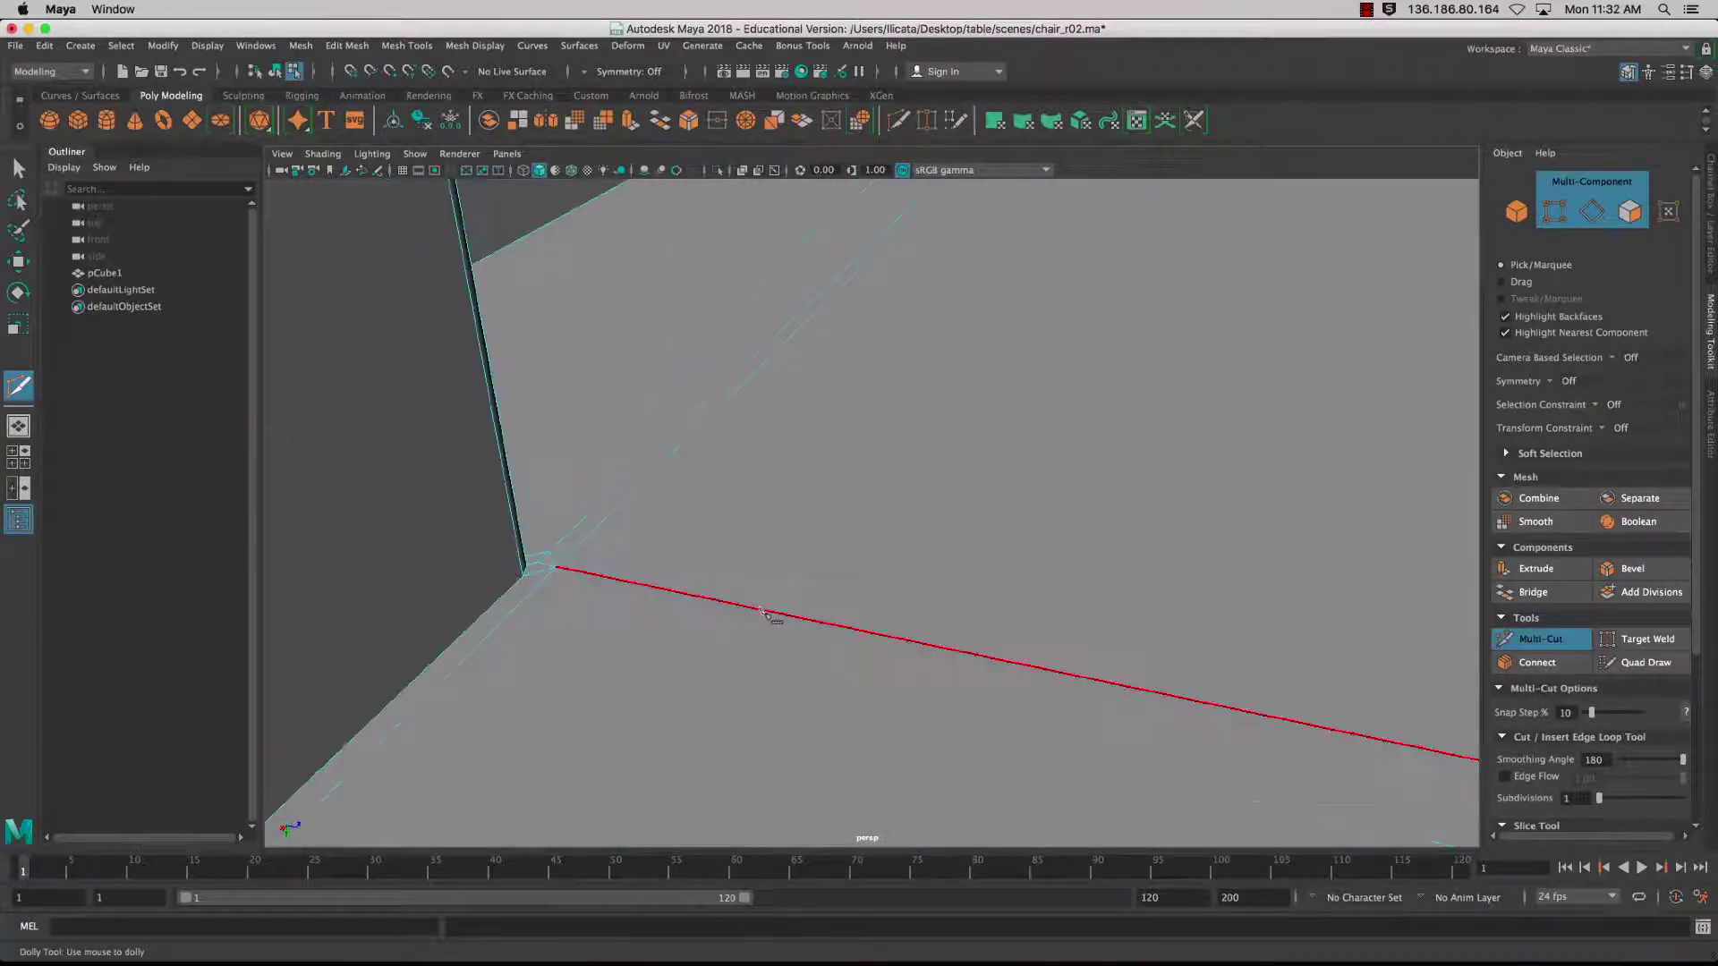
key(q)
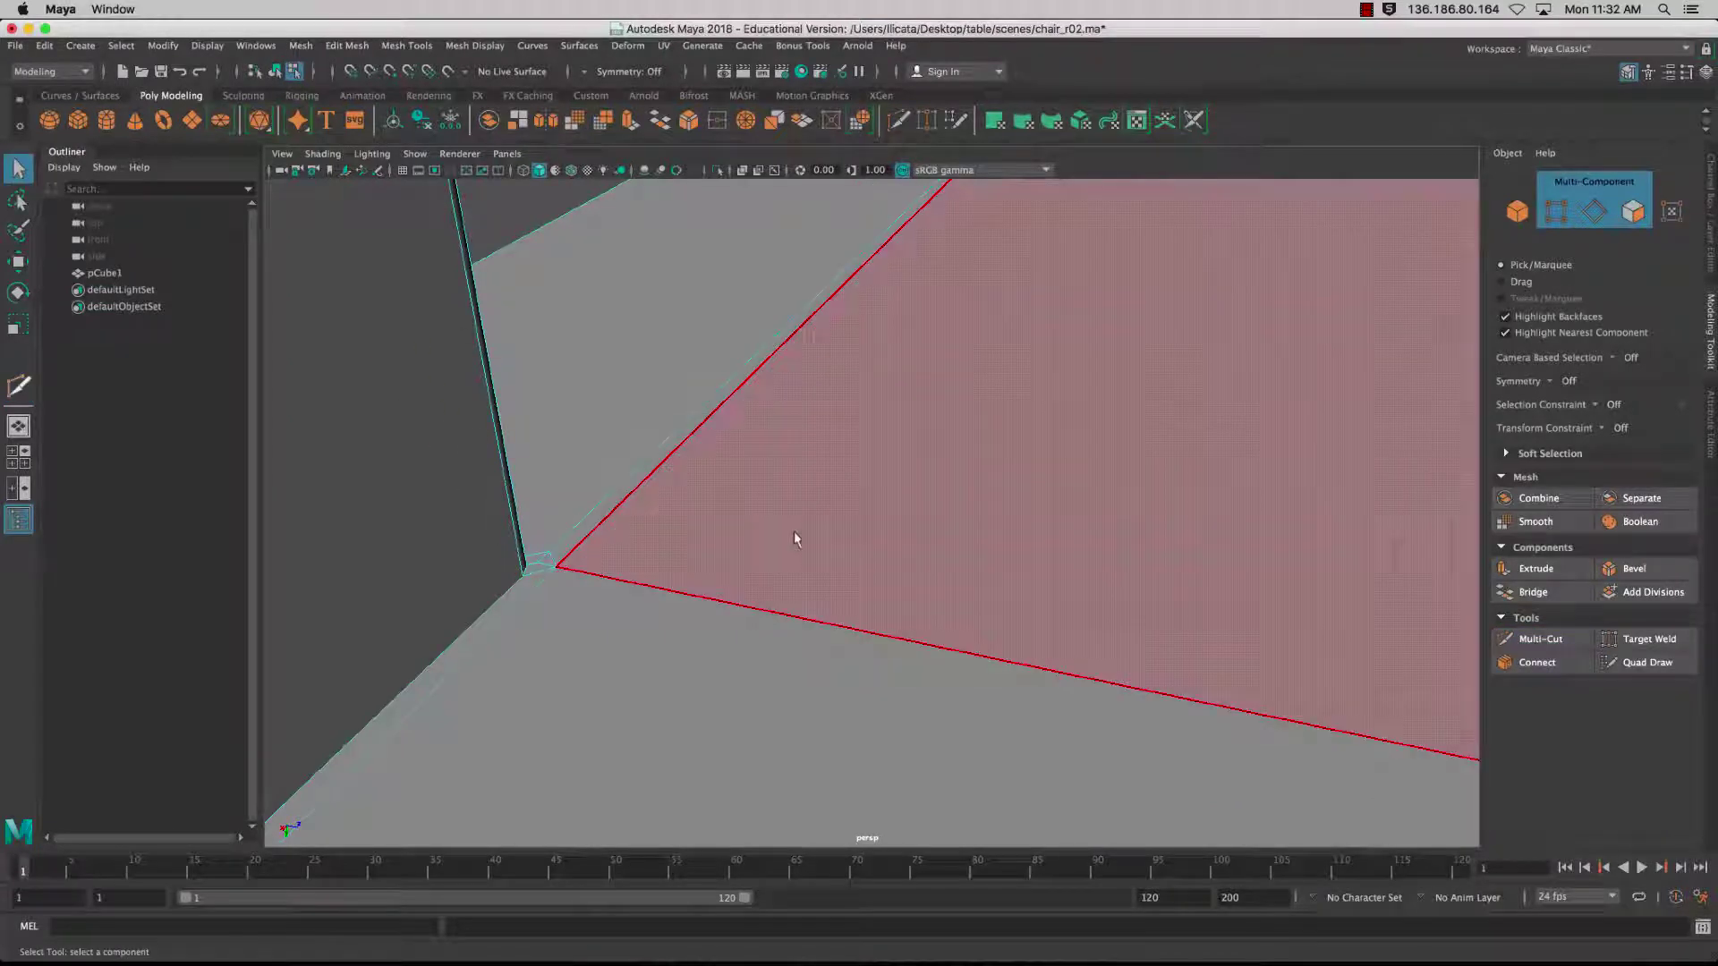
- Extrude the large central face of the seat's underside inward with a Local Translate Z of about -0.16
alt+drag(760, 576, 917, 552)
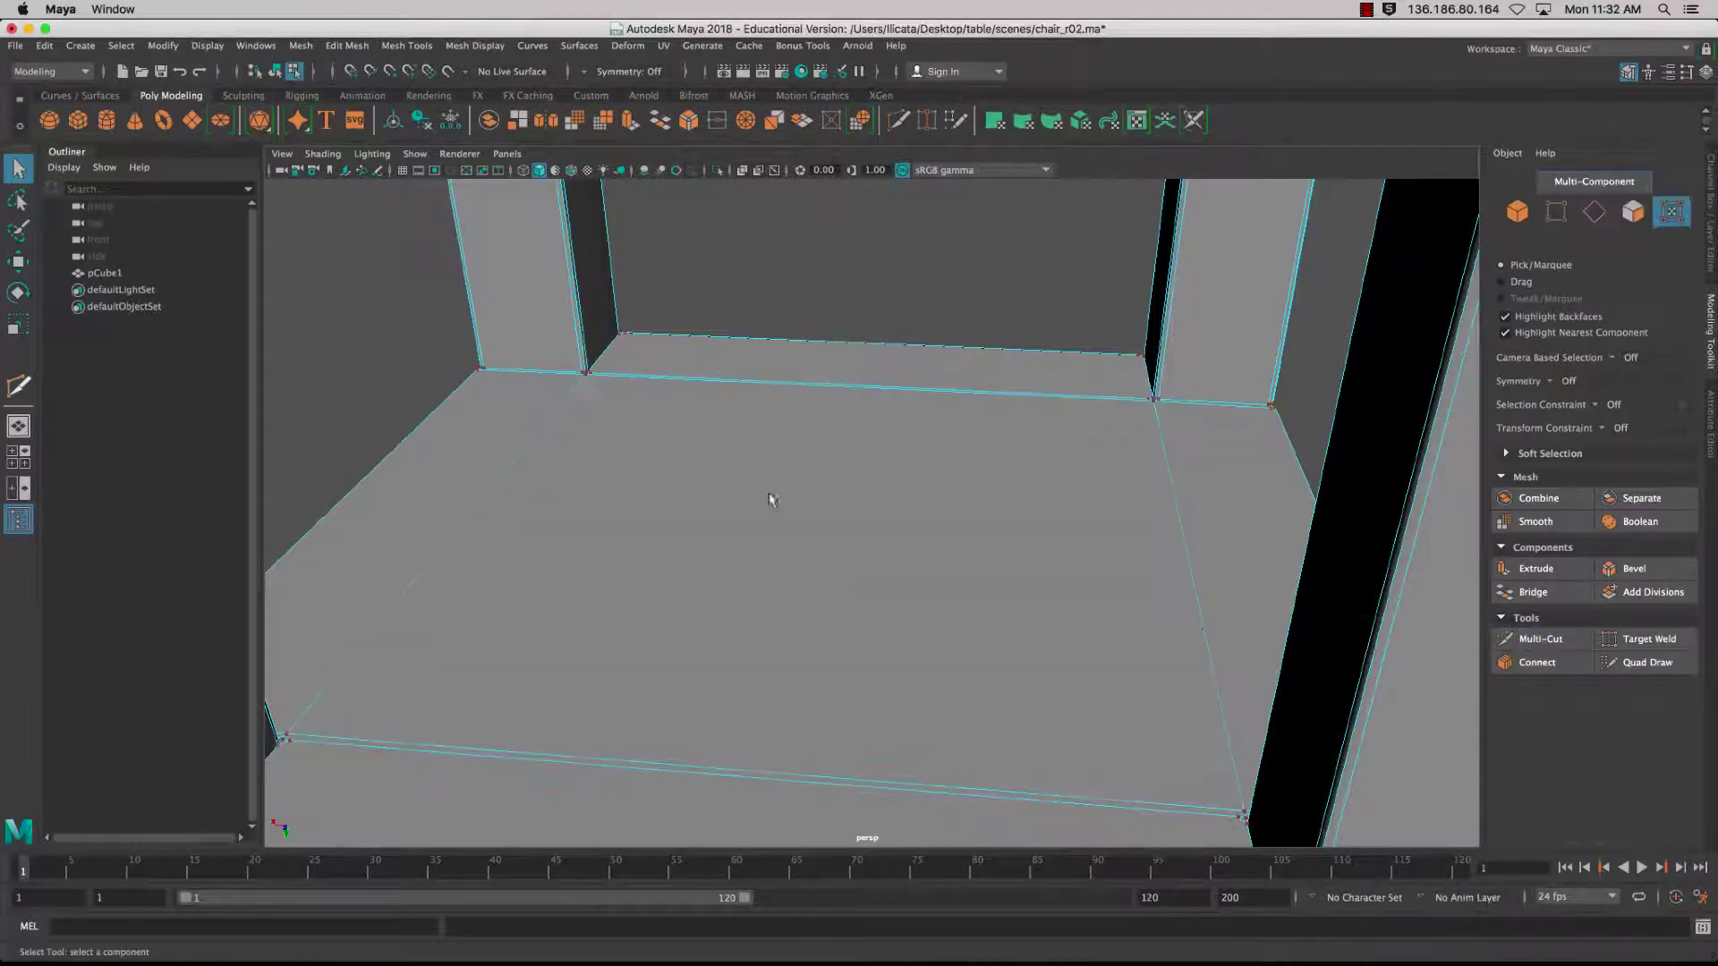
right_drag(800, 465, 800, 521)
click(810, 526)
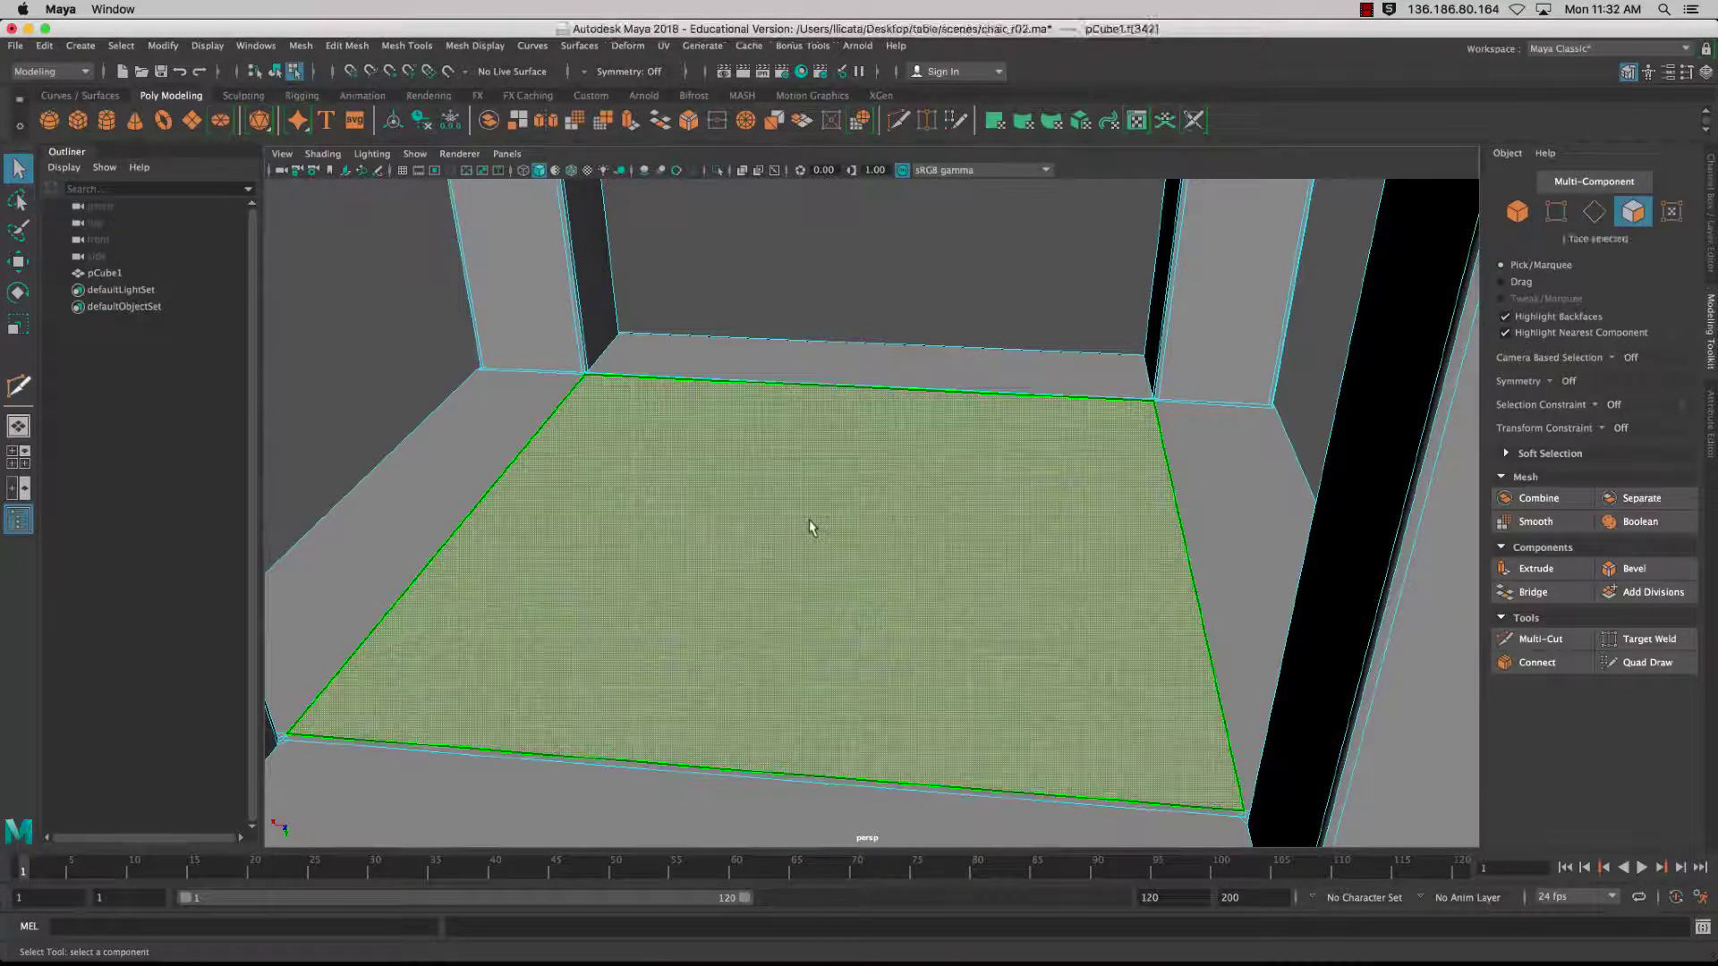
key(ctrl+e)
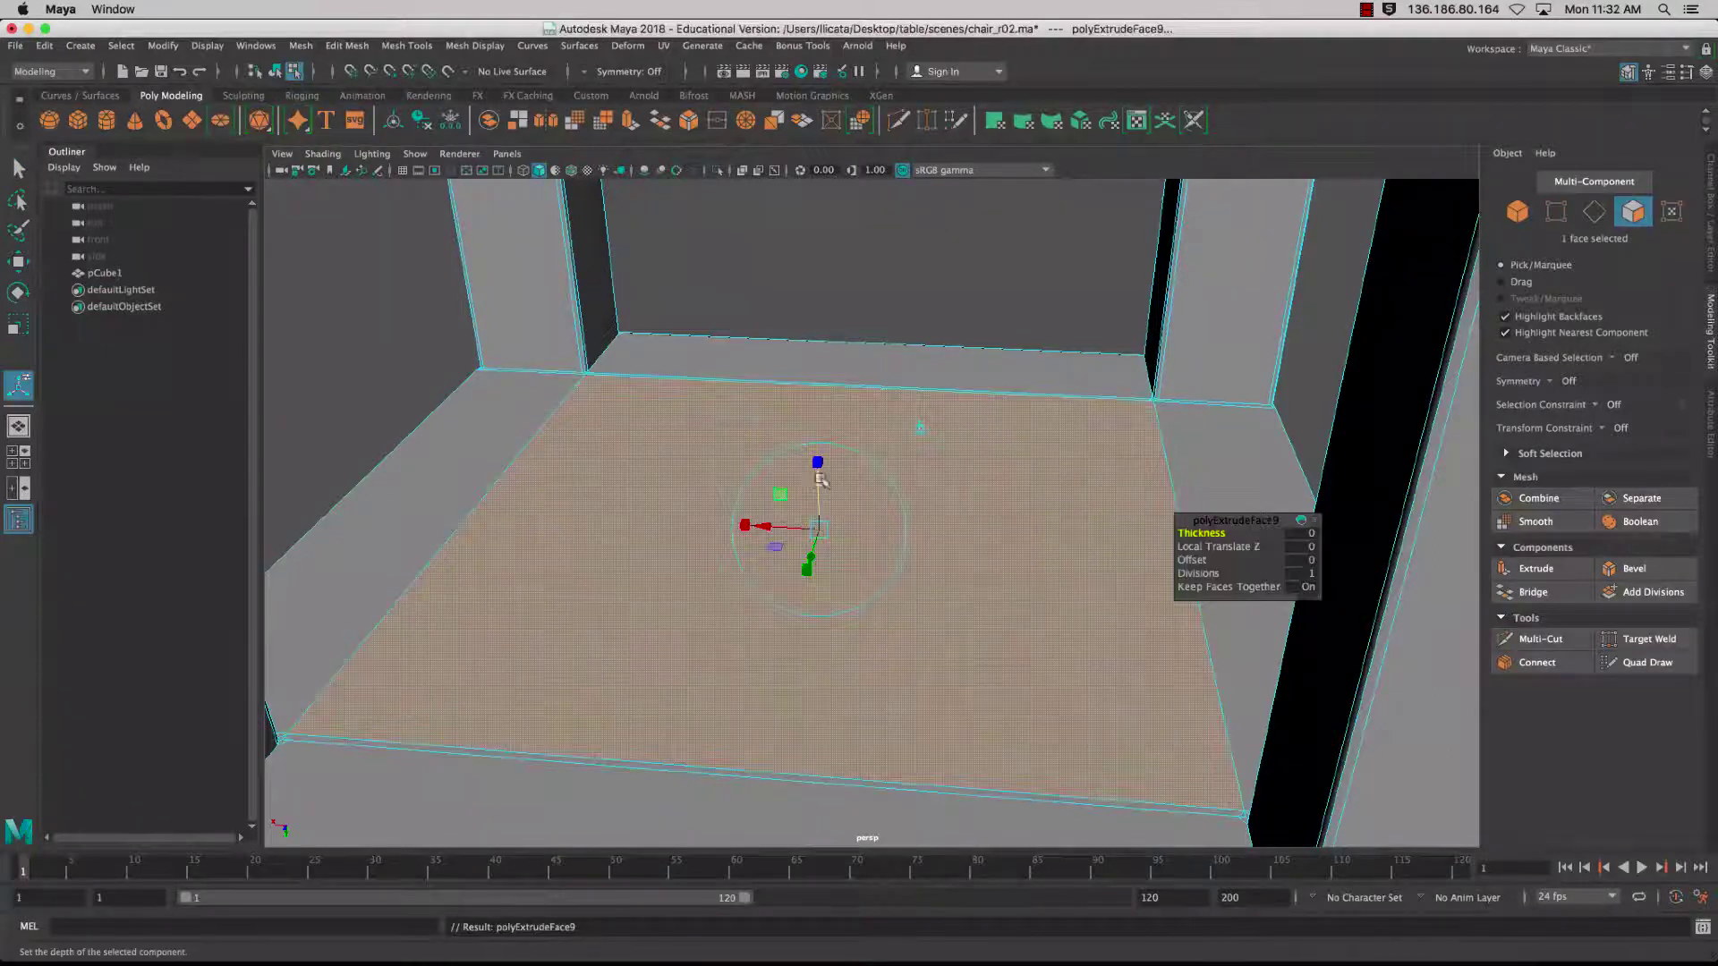
mouse_move(818, 483)
mouse_down()
mouse_move(817, 537)
mouse_move(815, 491)
mouse_up()
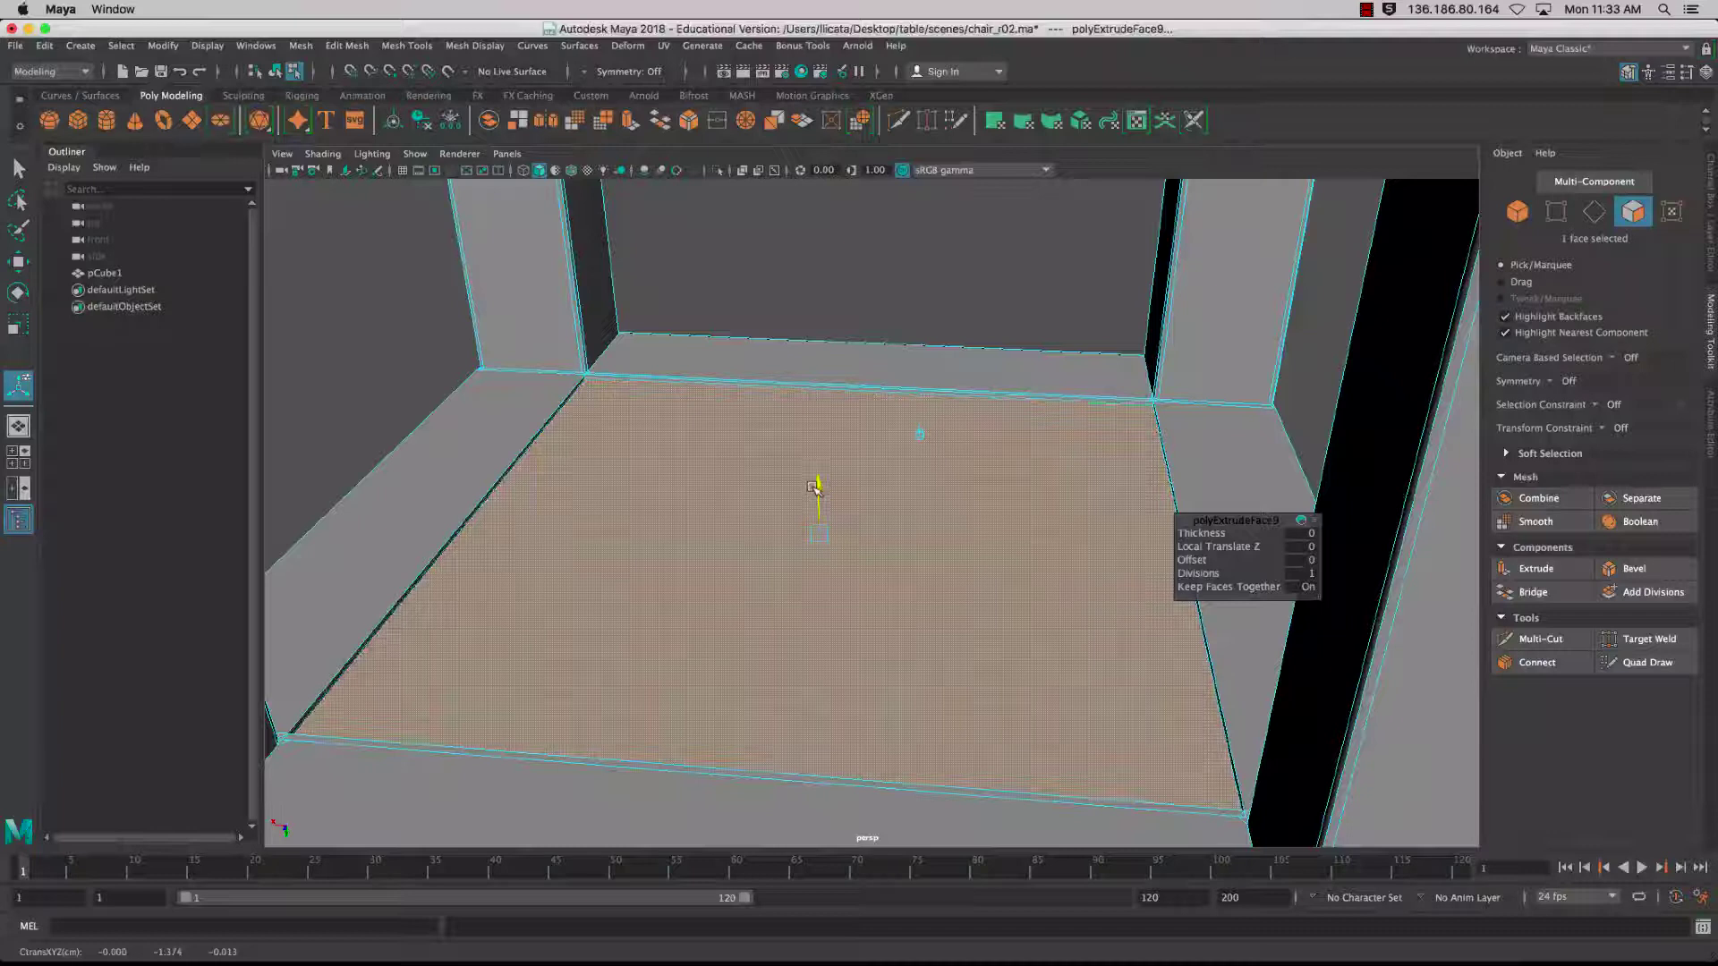
alt+drag(802, 533, 724, 549)
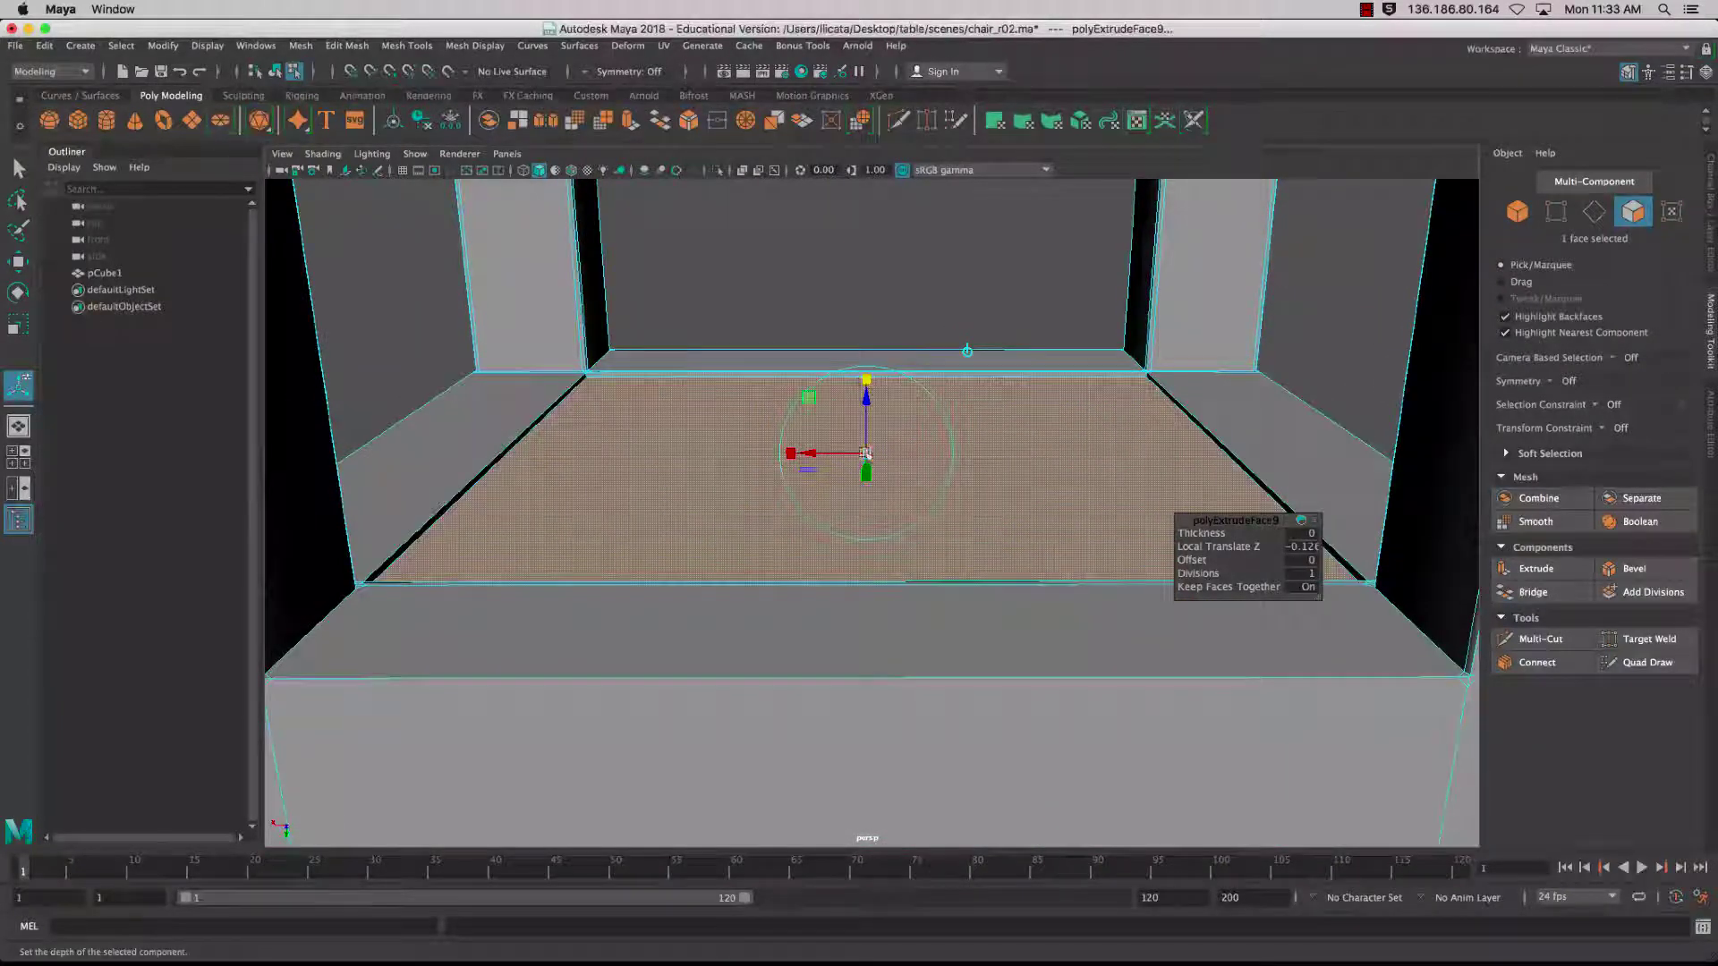
mouse_move(866, 454)
mouse_down()
mouse_move(821, 470)
mouse_move(844, 473)
mouse_up()
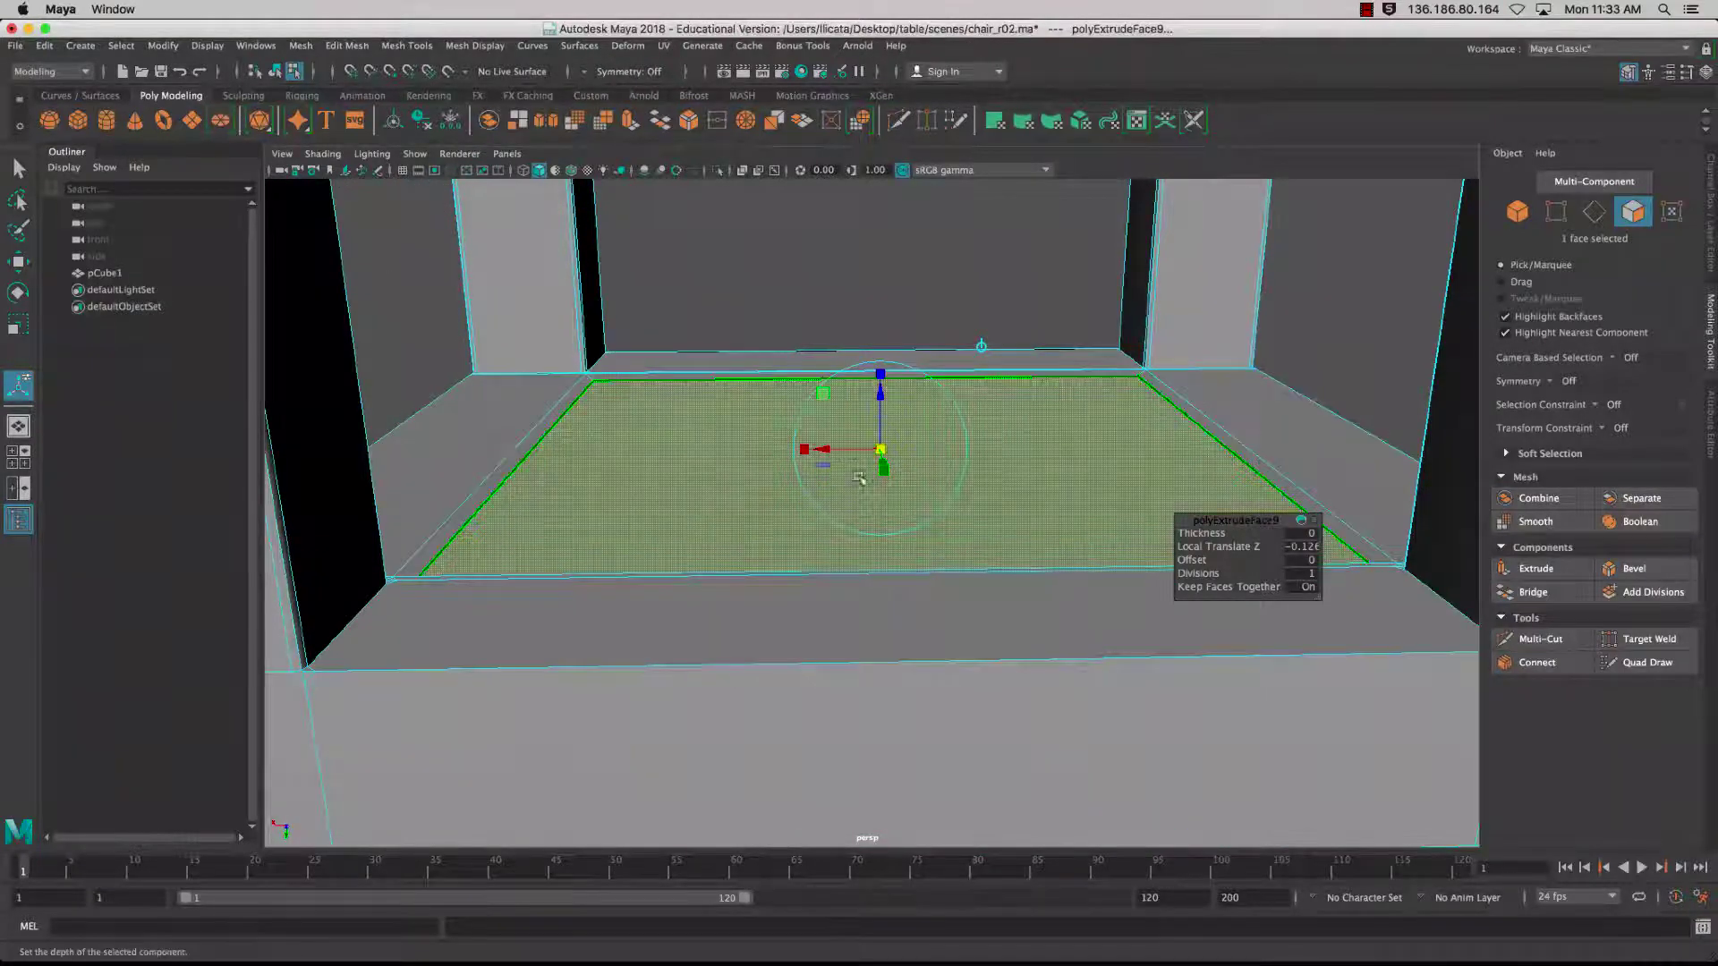
drag(881, 394, 855, 408)
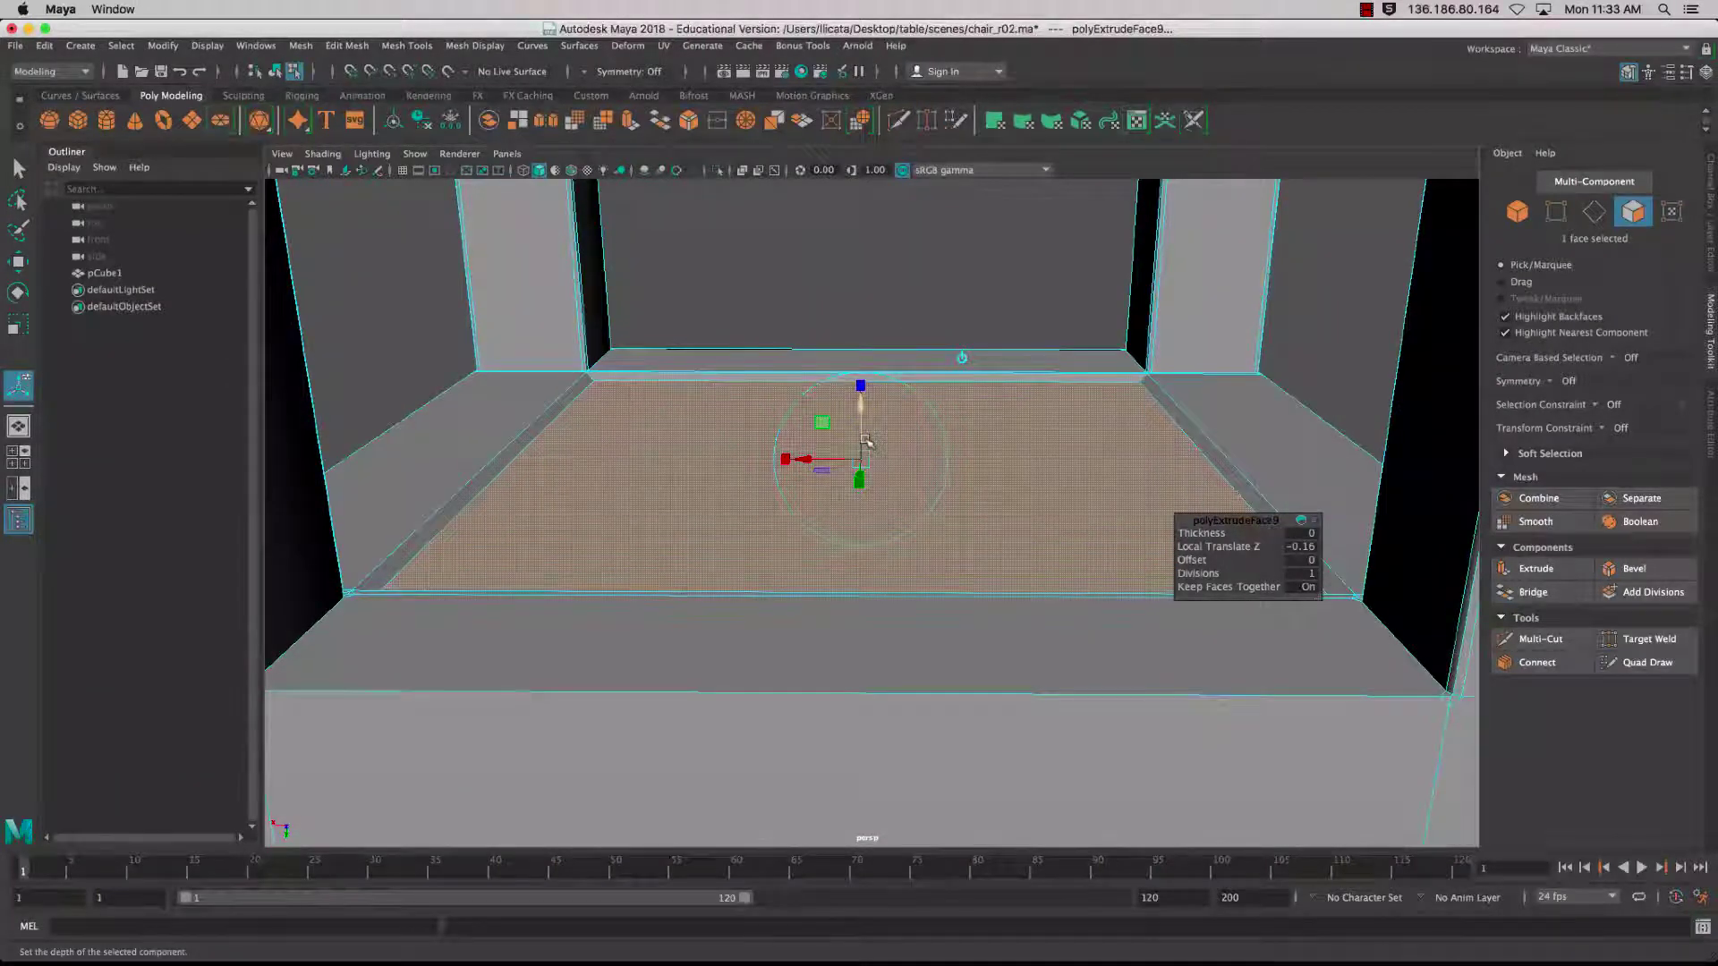
- Extrude the recessed underside face again to a Local Translate Z of about -1.39, check the seat top, and leave the Extrude tool
key(ctrl+e)
drag(864, 443, 859, 477)
alt+drag(859, 477, 754, 331)
alt+drag(639, 335, 1097, 581)
scroll(970, 579, up, 2)
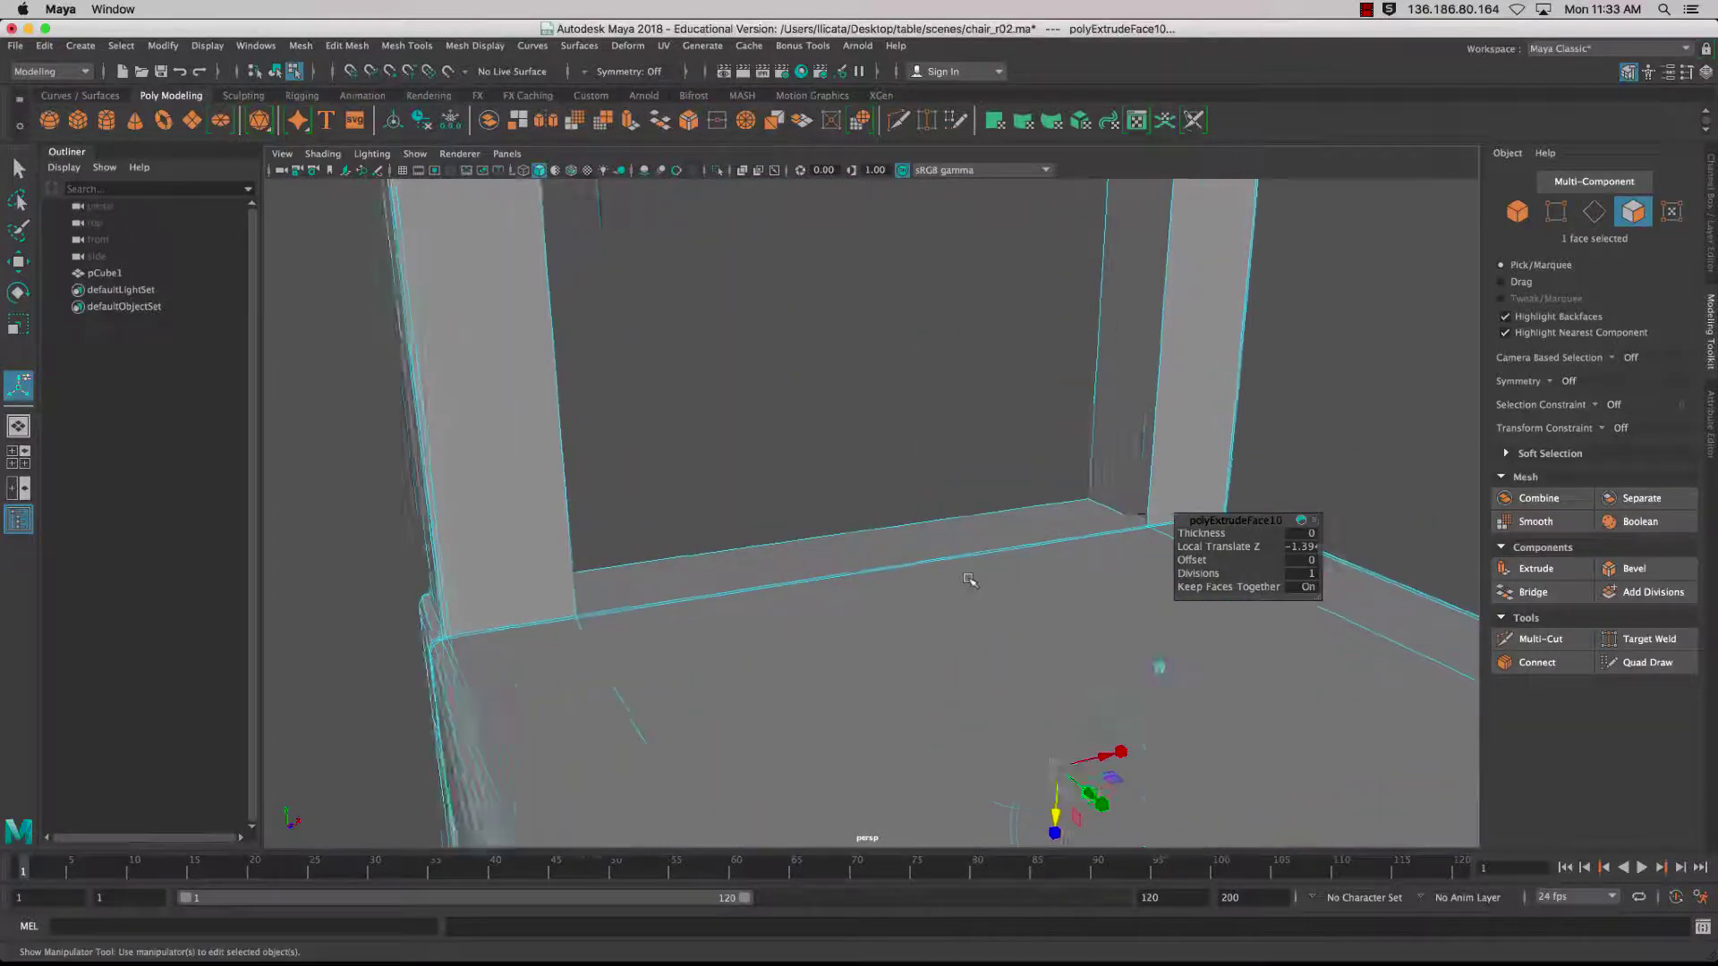
scroll(970, 579, down, 10)
mouse_move(855, 571)
alt+mouse_down()
mouse_move(810, 558)
mouse_move(868, 562)
mouse_move(857, 553)
alt+mouse_up()
click(16, 168)
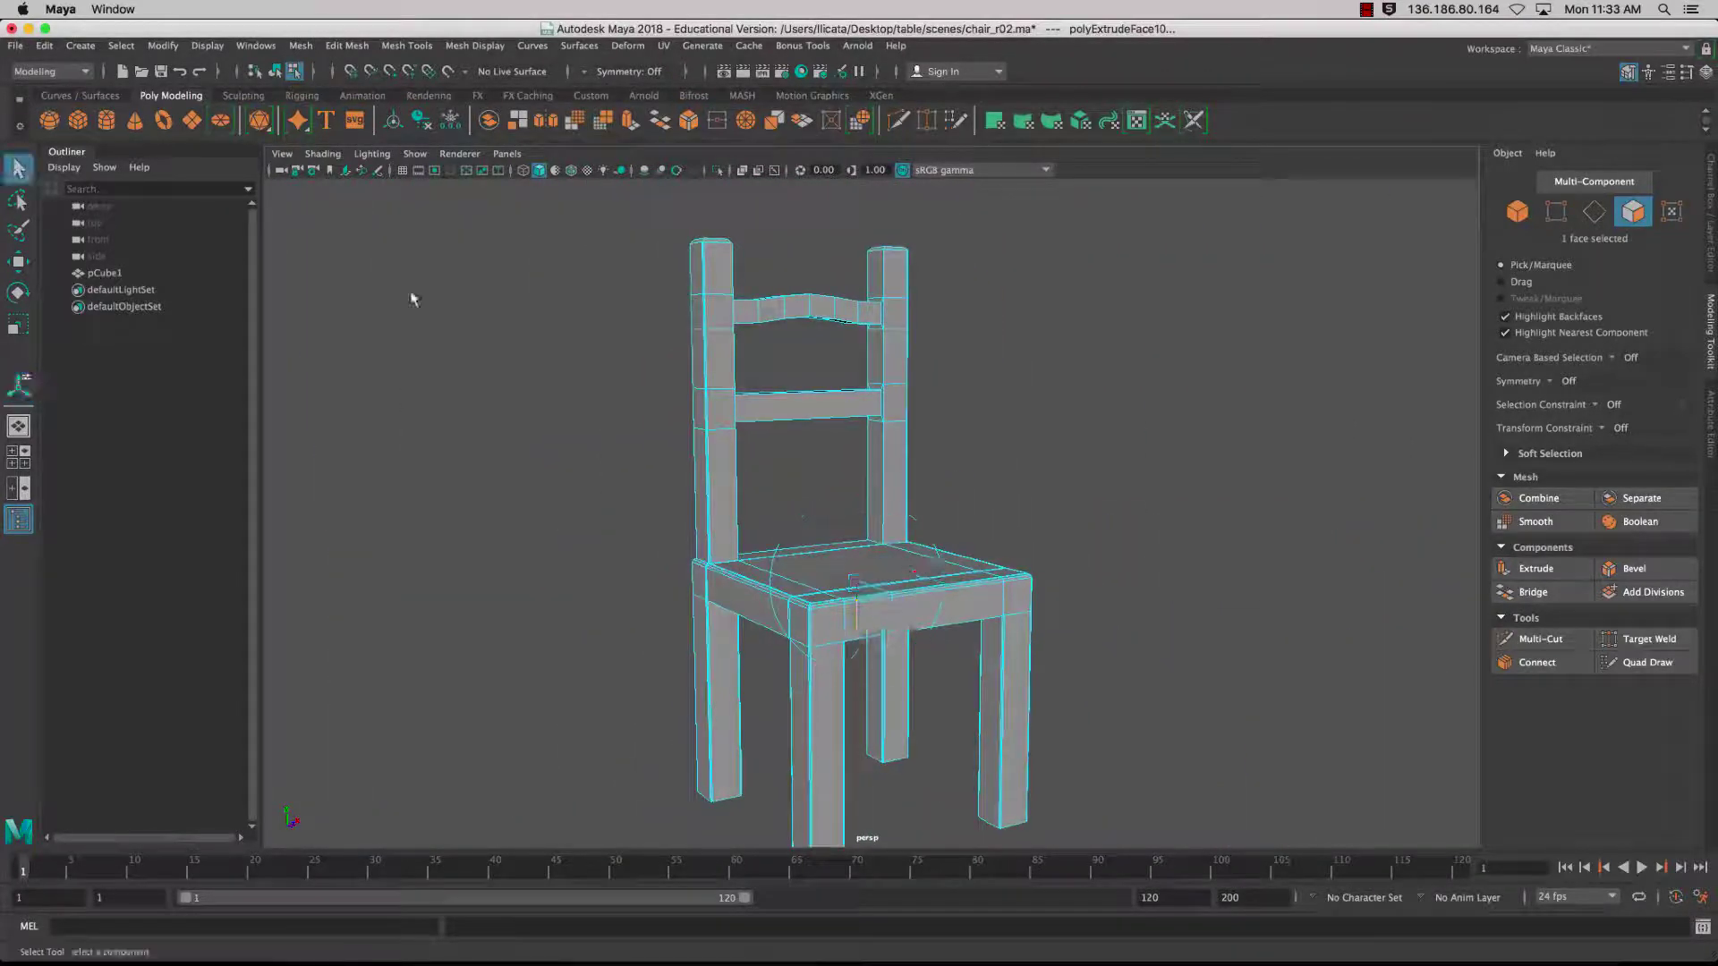
- Look over the whole chair and turn on the viewport grid
click(660, 541)
scroll(659, 541, down, 4)
scroll(658, 540, up, 6)
alt+middle_drag(656, 539, 761, 463)
alt+drag(761, 464, 702, 566)
click(874, 583)
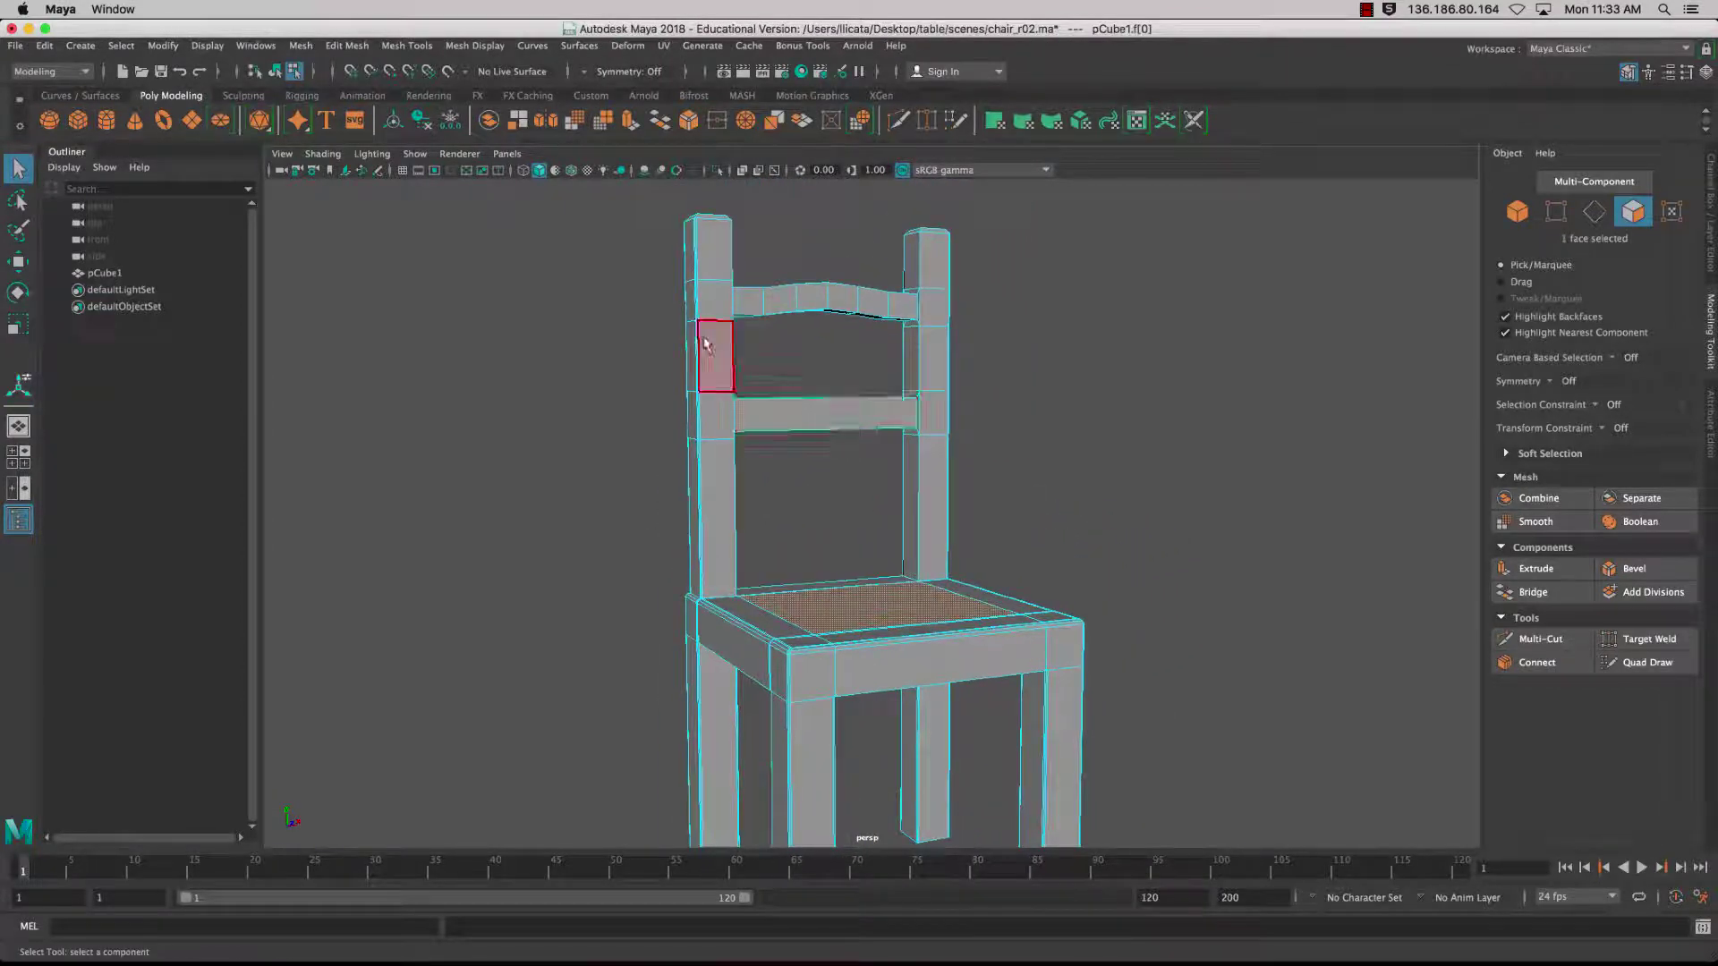
click(401, 171)
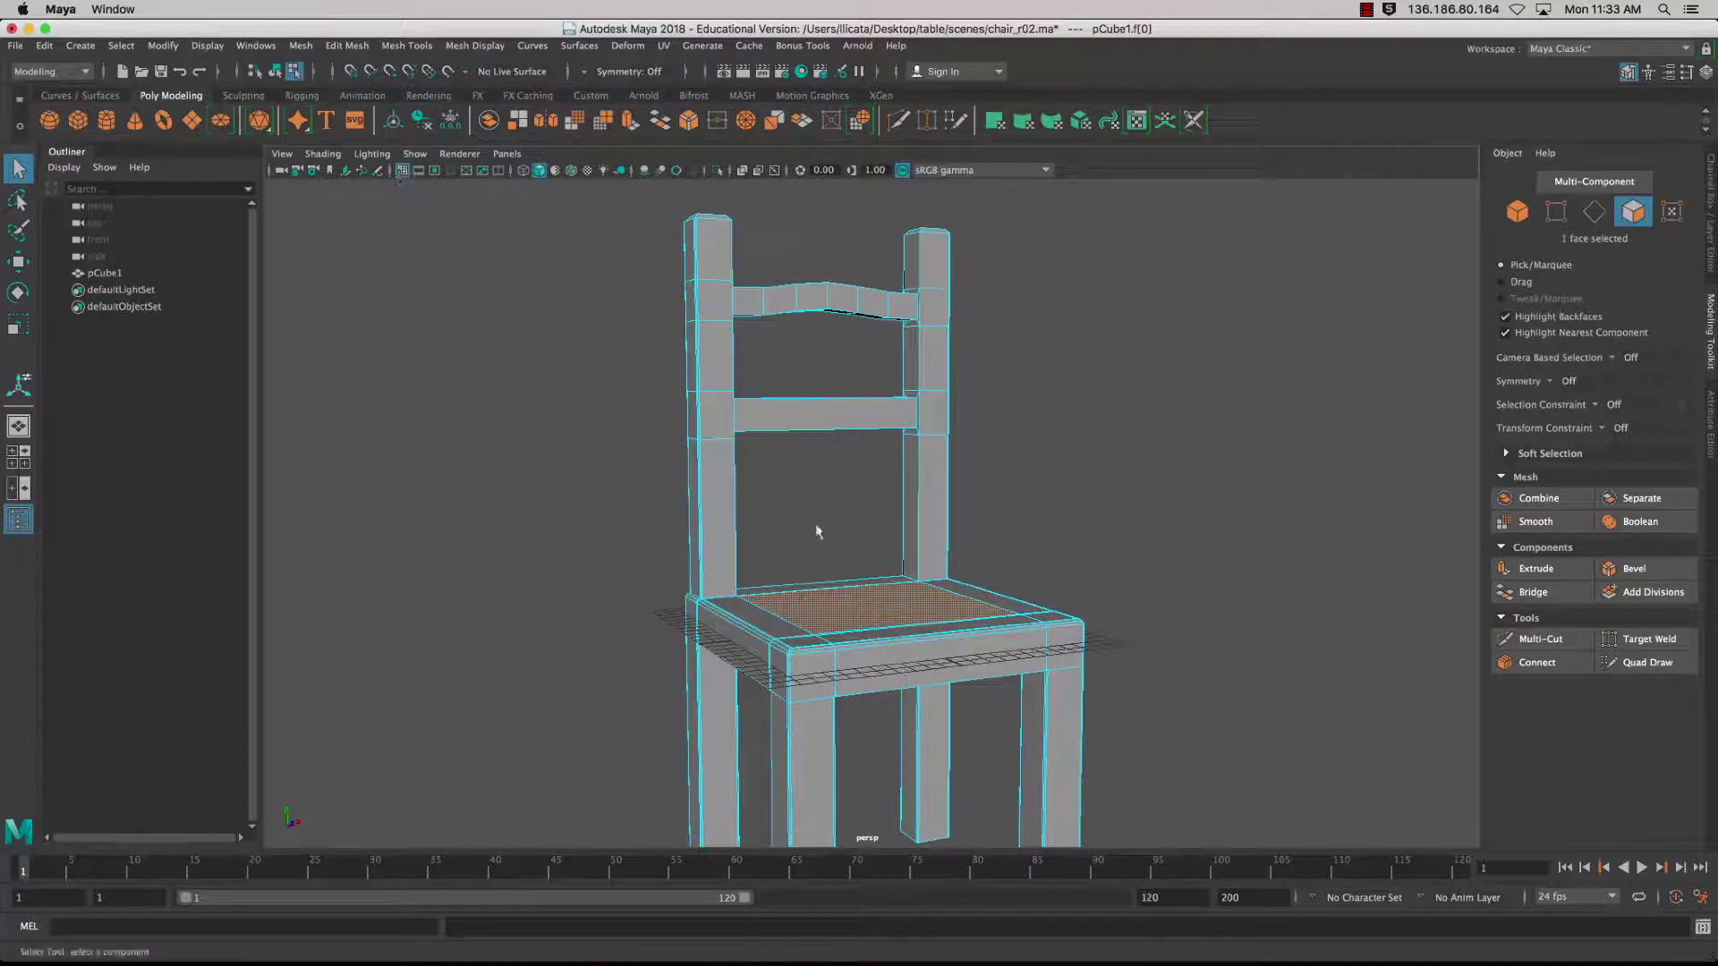
- Select the whole chair in object mode and move it up to Y 18.60 so its legs stand on the grid
right_drag(937, 511, 994, 447)
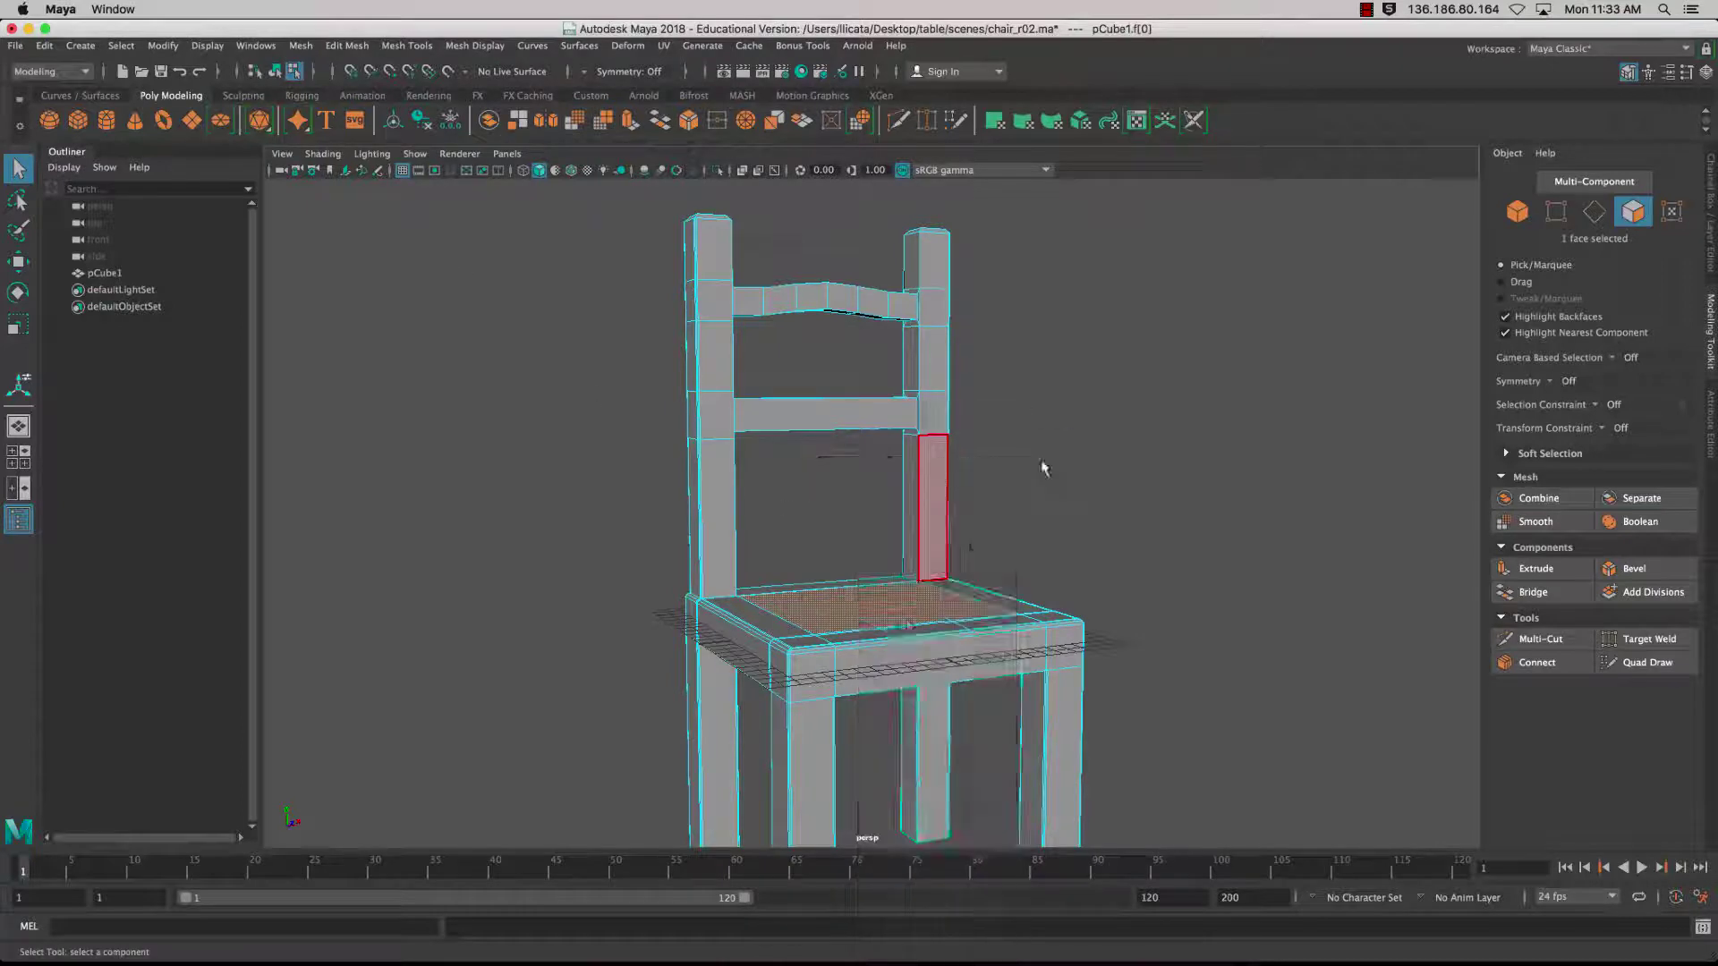
click(21, 262)
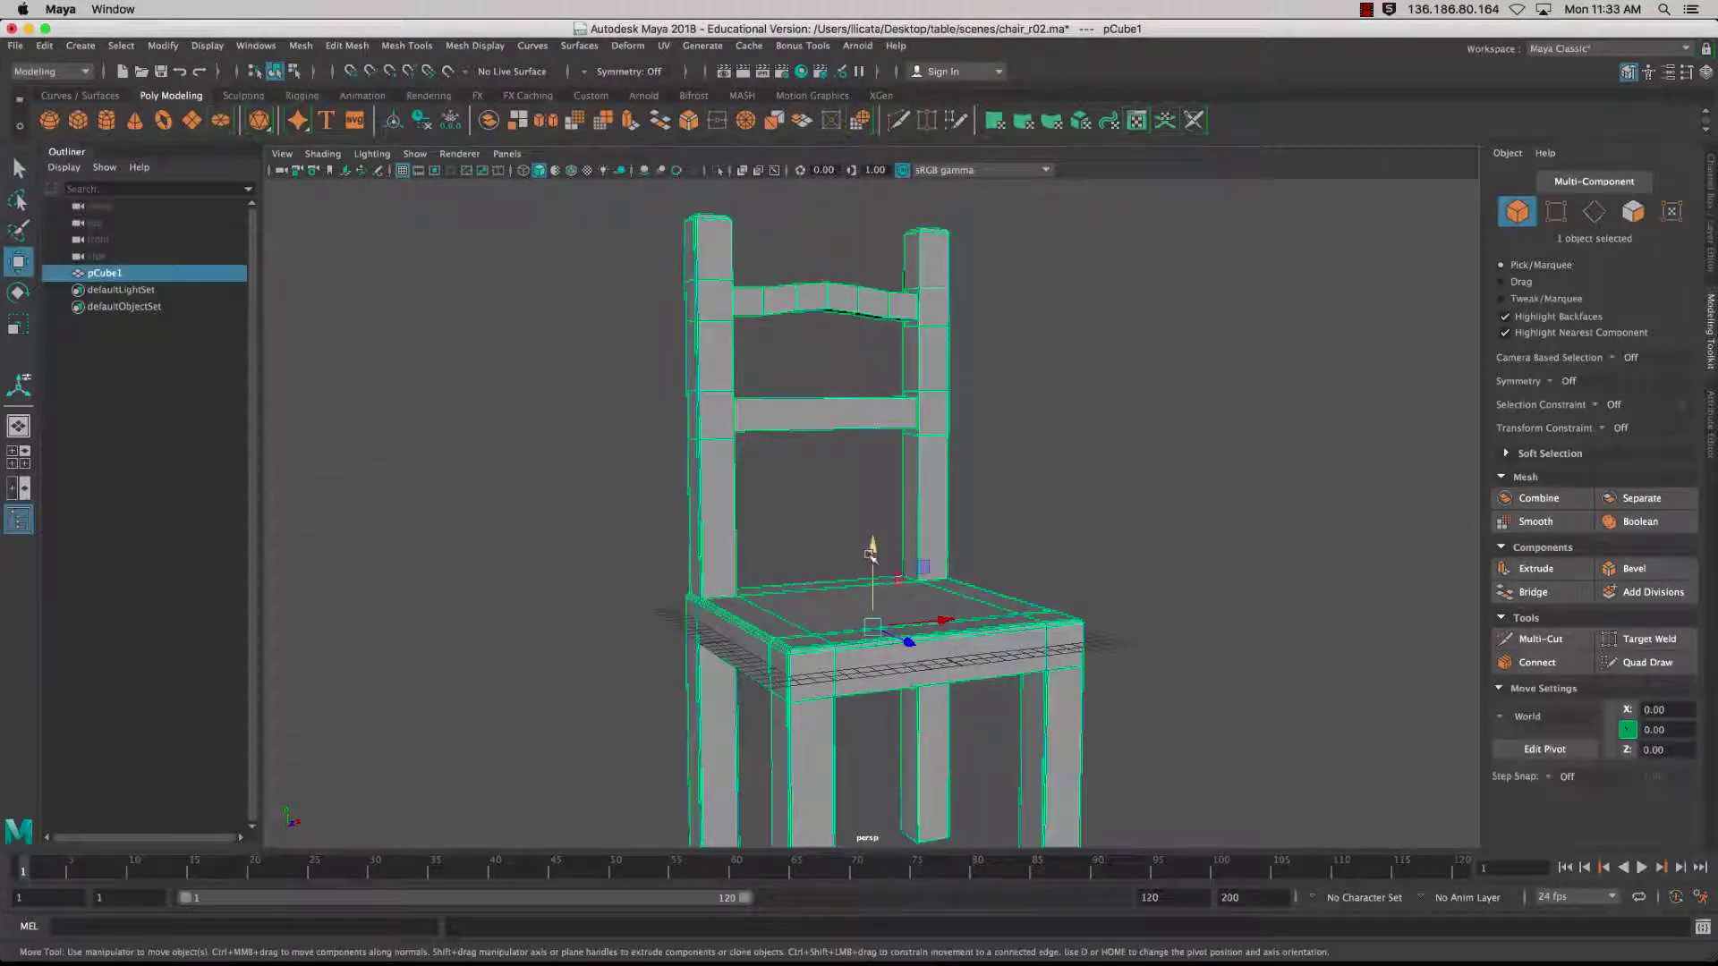
drag(873, 551, 890, 271)
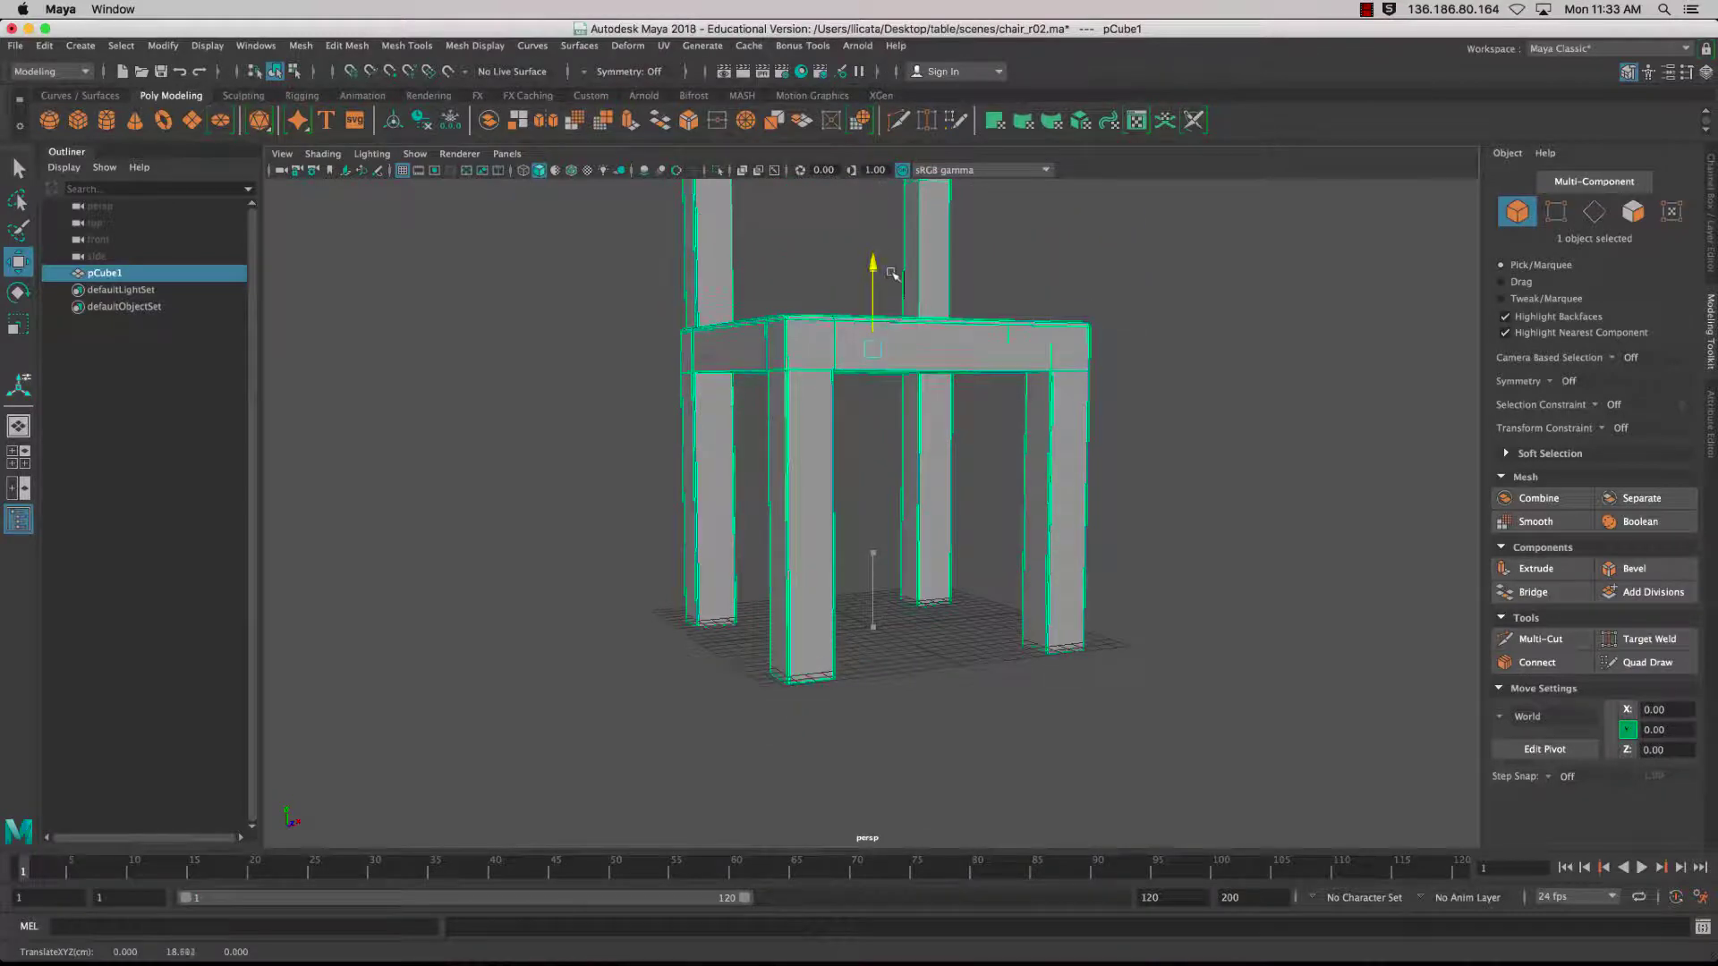
scroll(902, 340, up, 2)
scroll(902, 341, down, 10)
alt+drag(836, 402, 869, 448)
- Import the table_r01.ma scene file into the chair scene
click(14, 45)
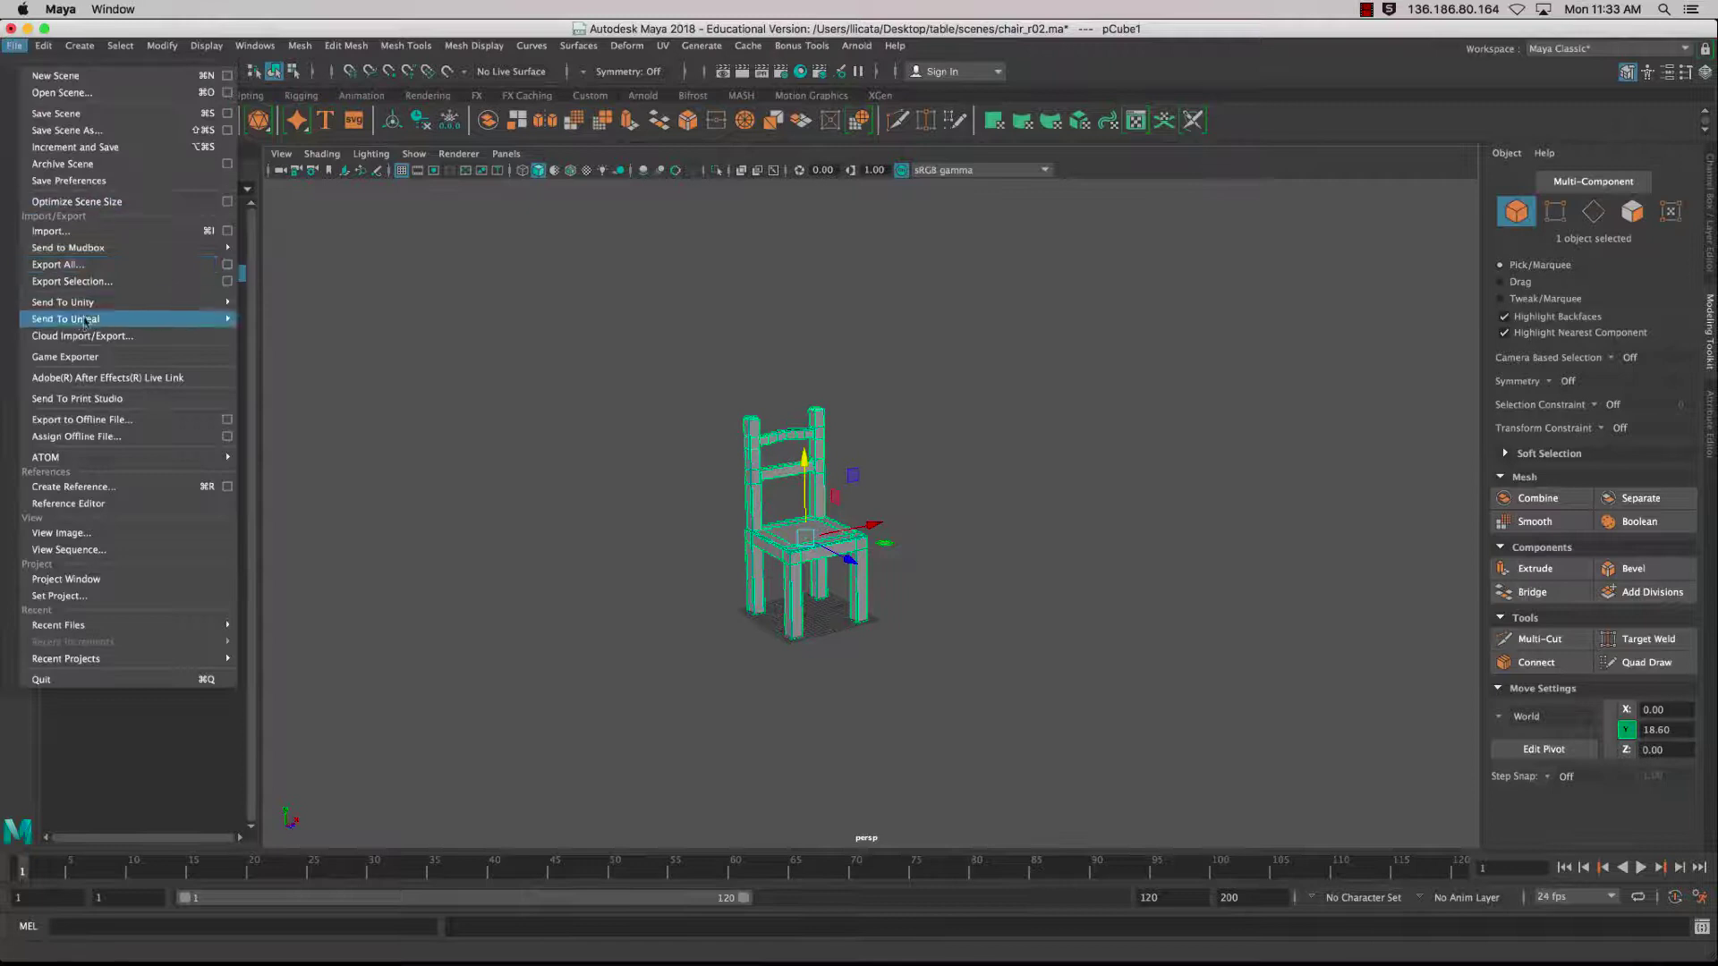
click(85, 231)
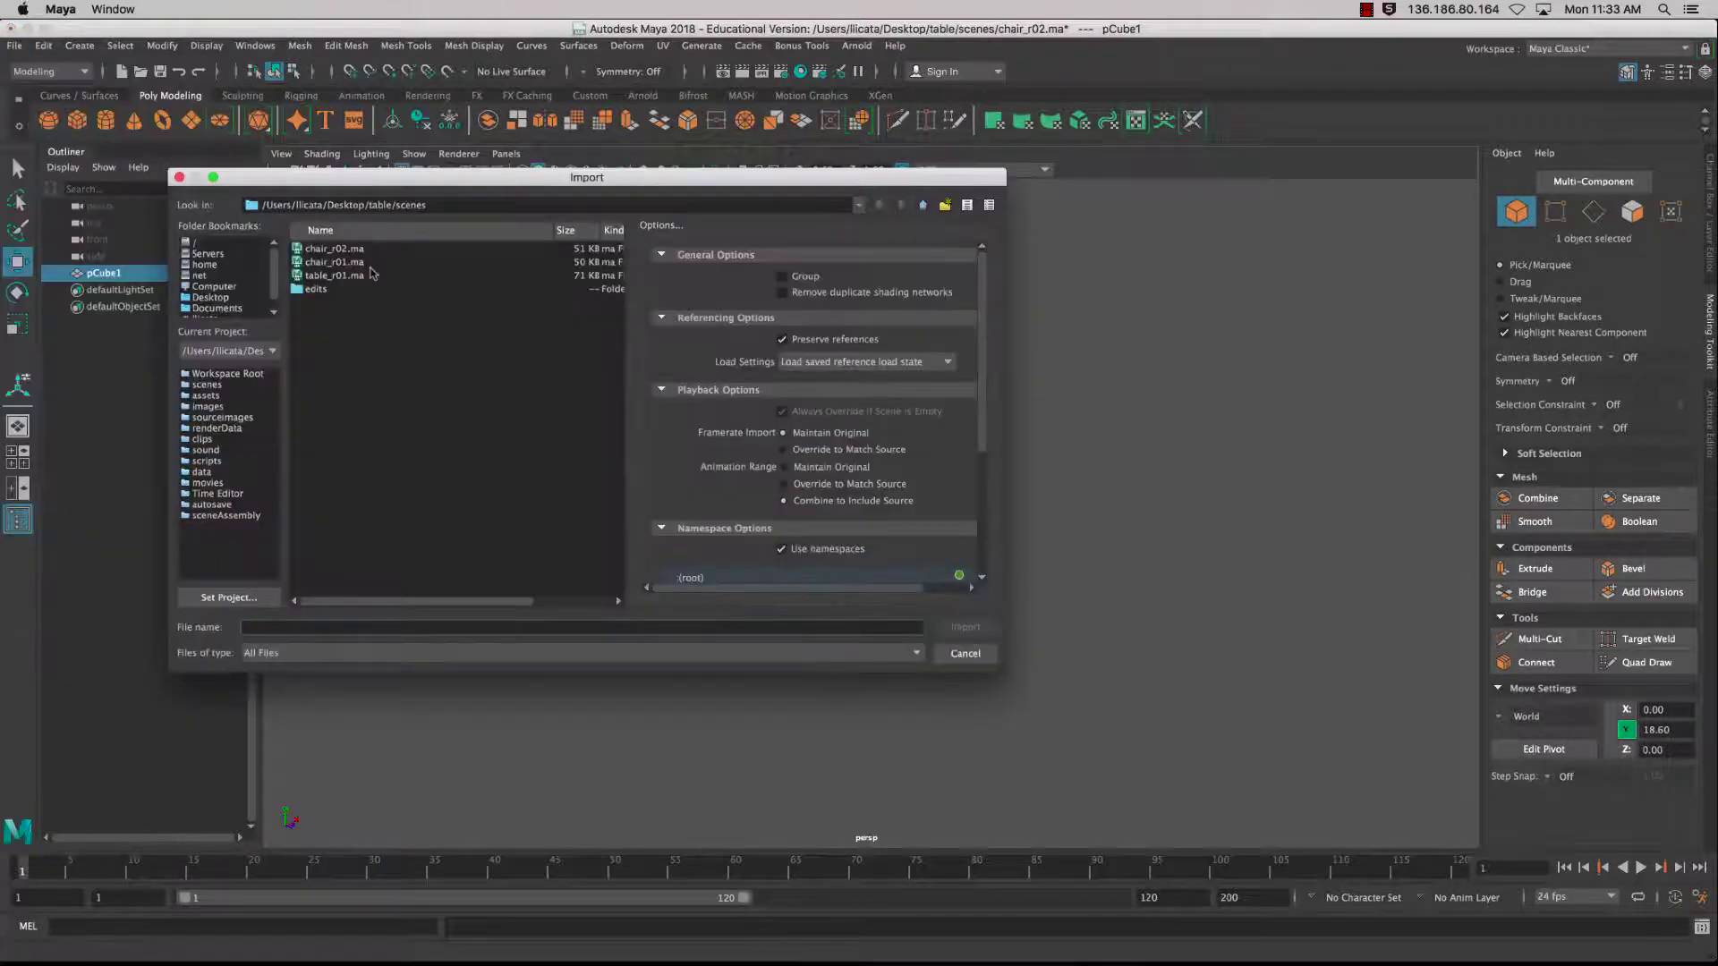
click(349, 276)
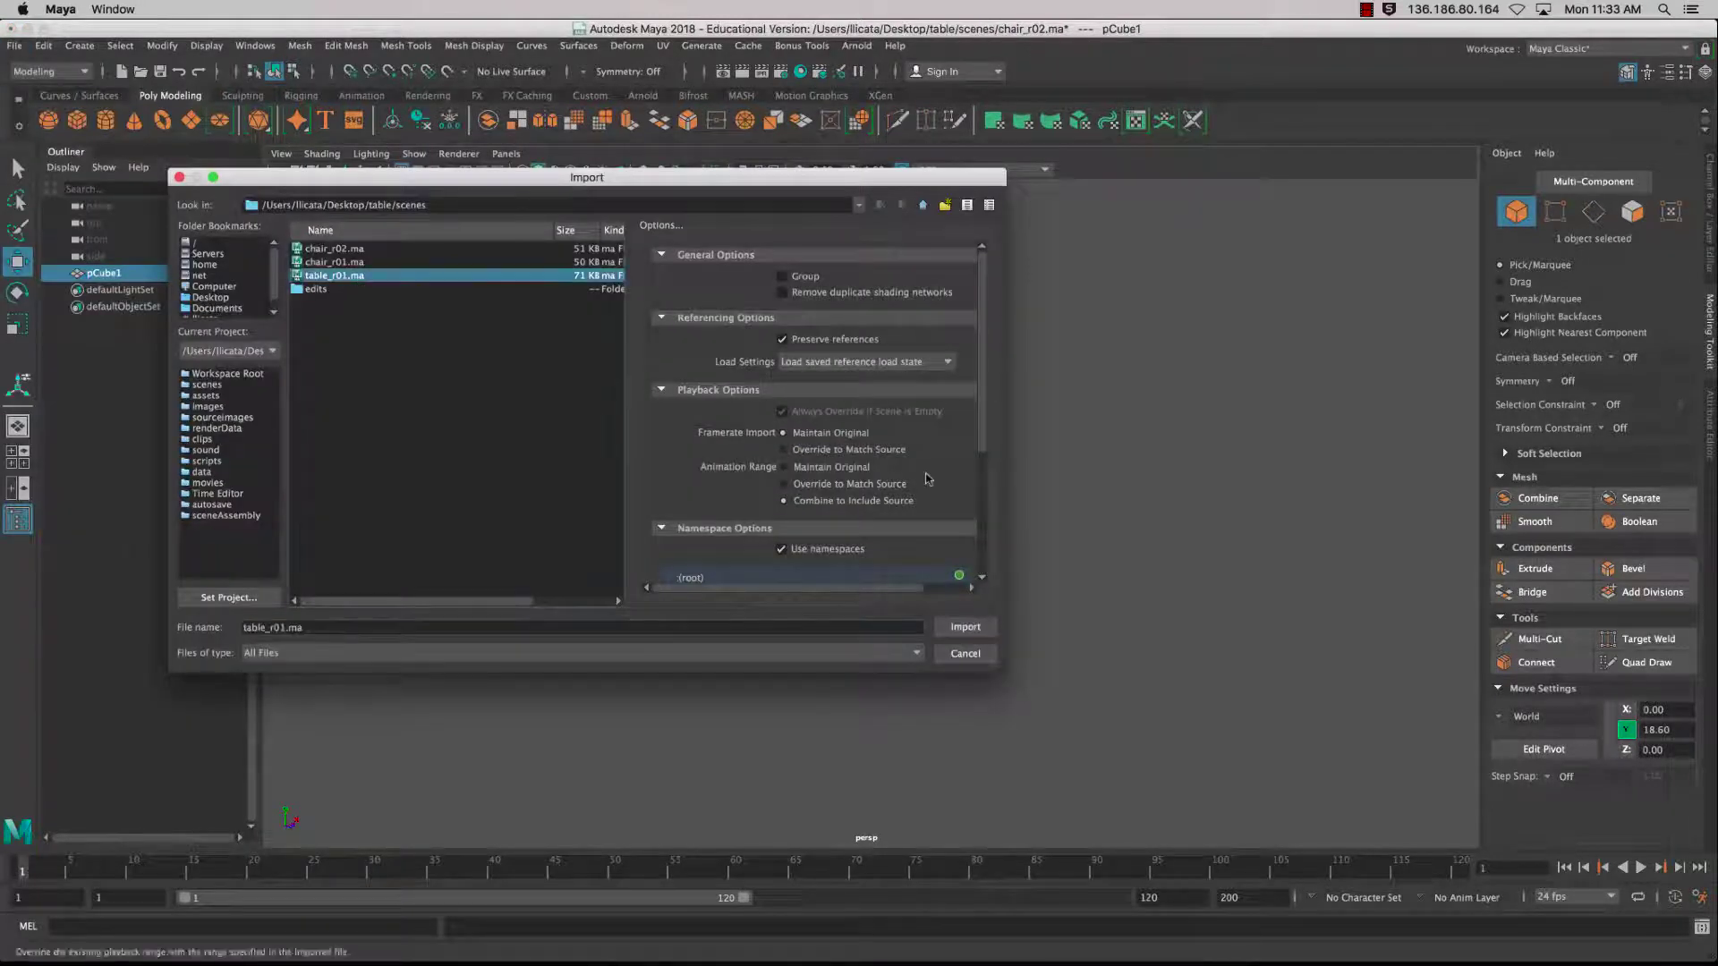
click(967, 627)
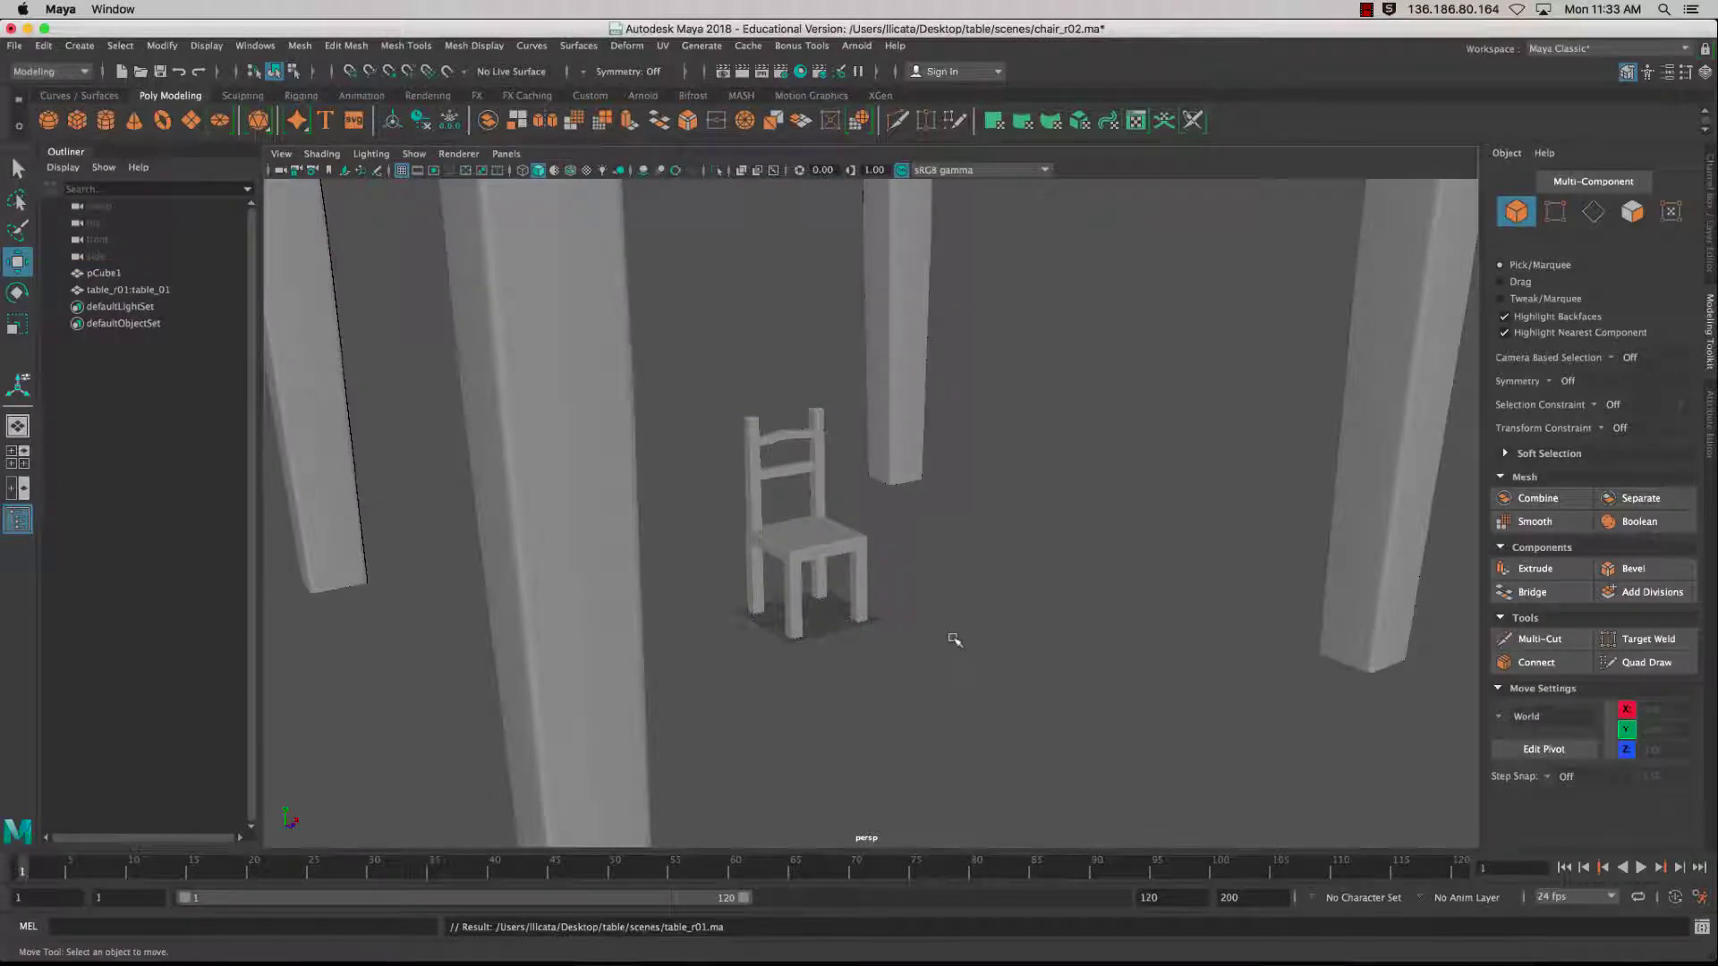
- Select the chair and compare its size with the imported table from several angles
scroll(954, 639, down, 6)
alt+drag(959, 639, 1062, 621)
click(874, 529)
scroll(928, 583, down, 2)
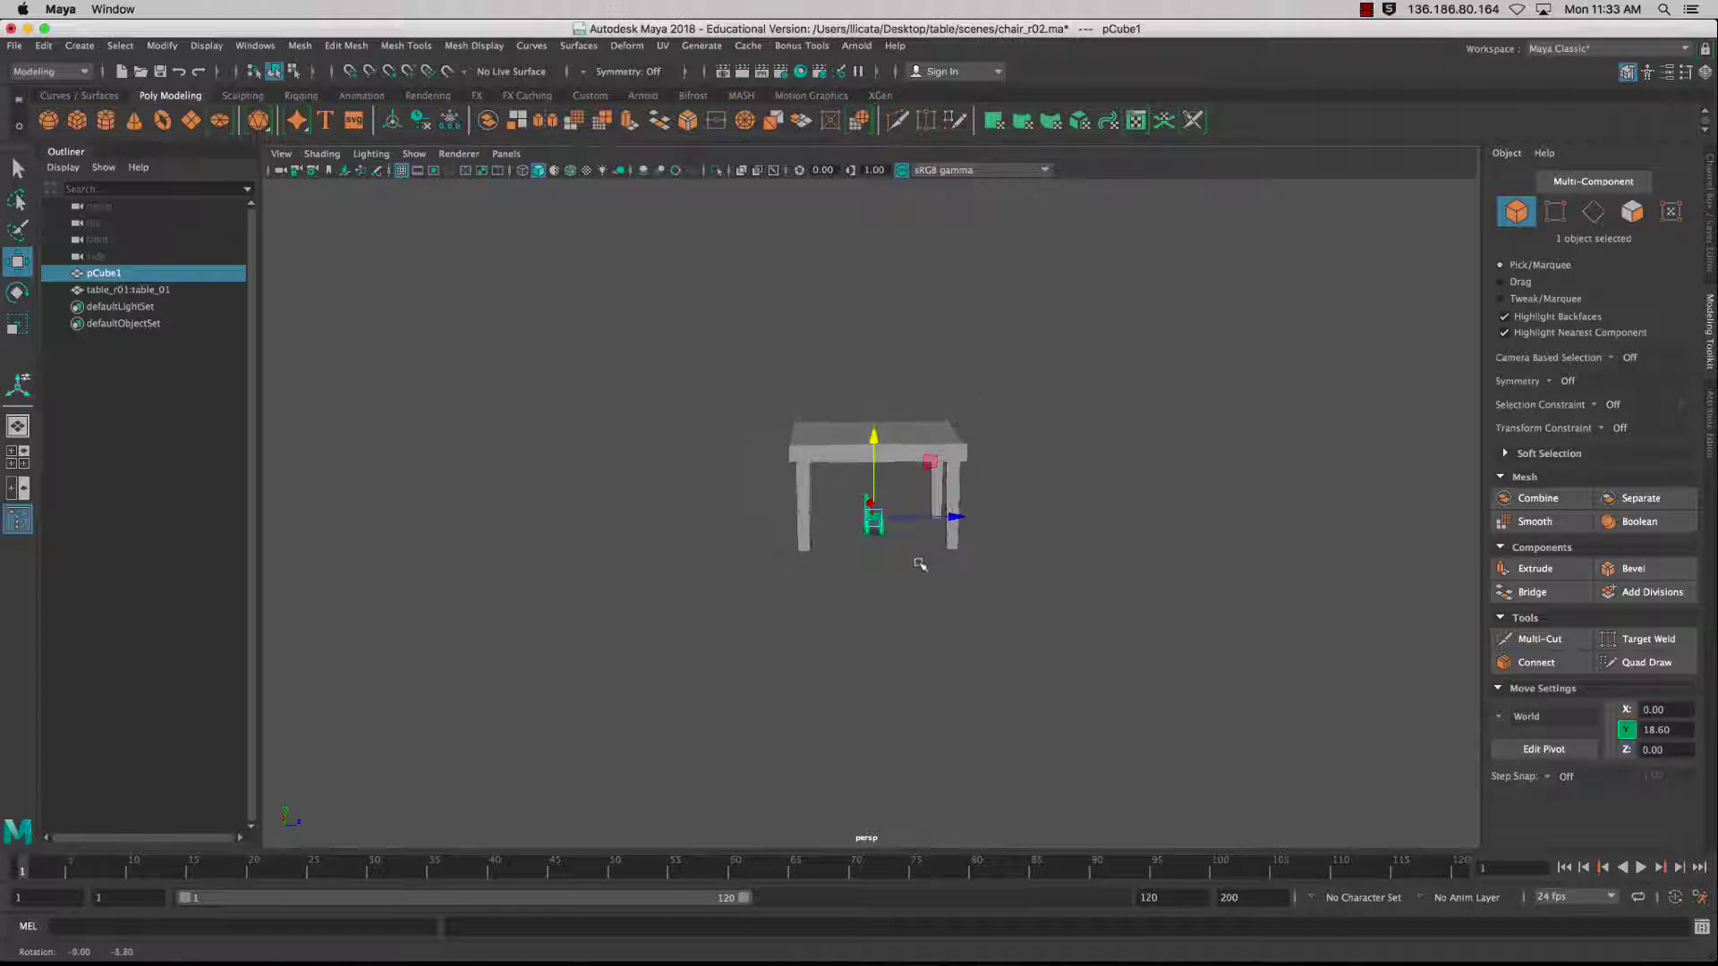
alt+drag(809, 572, 1047, 579)
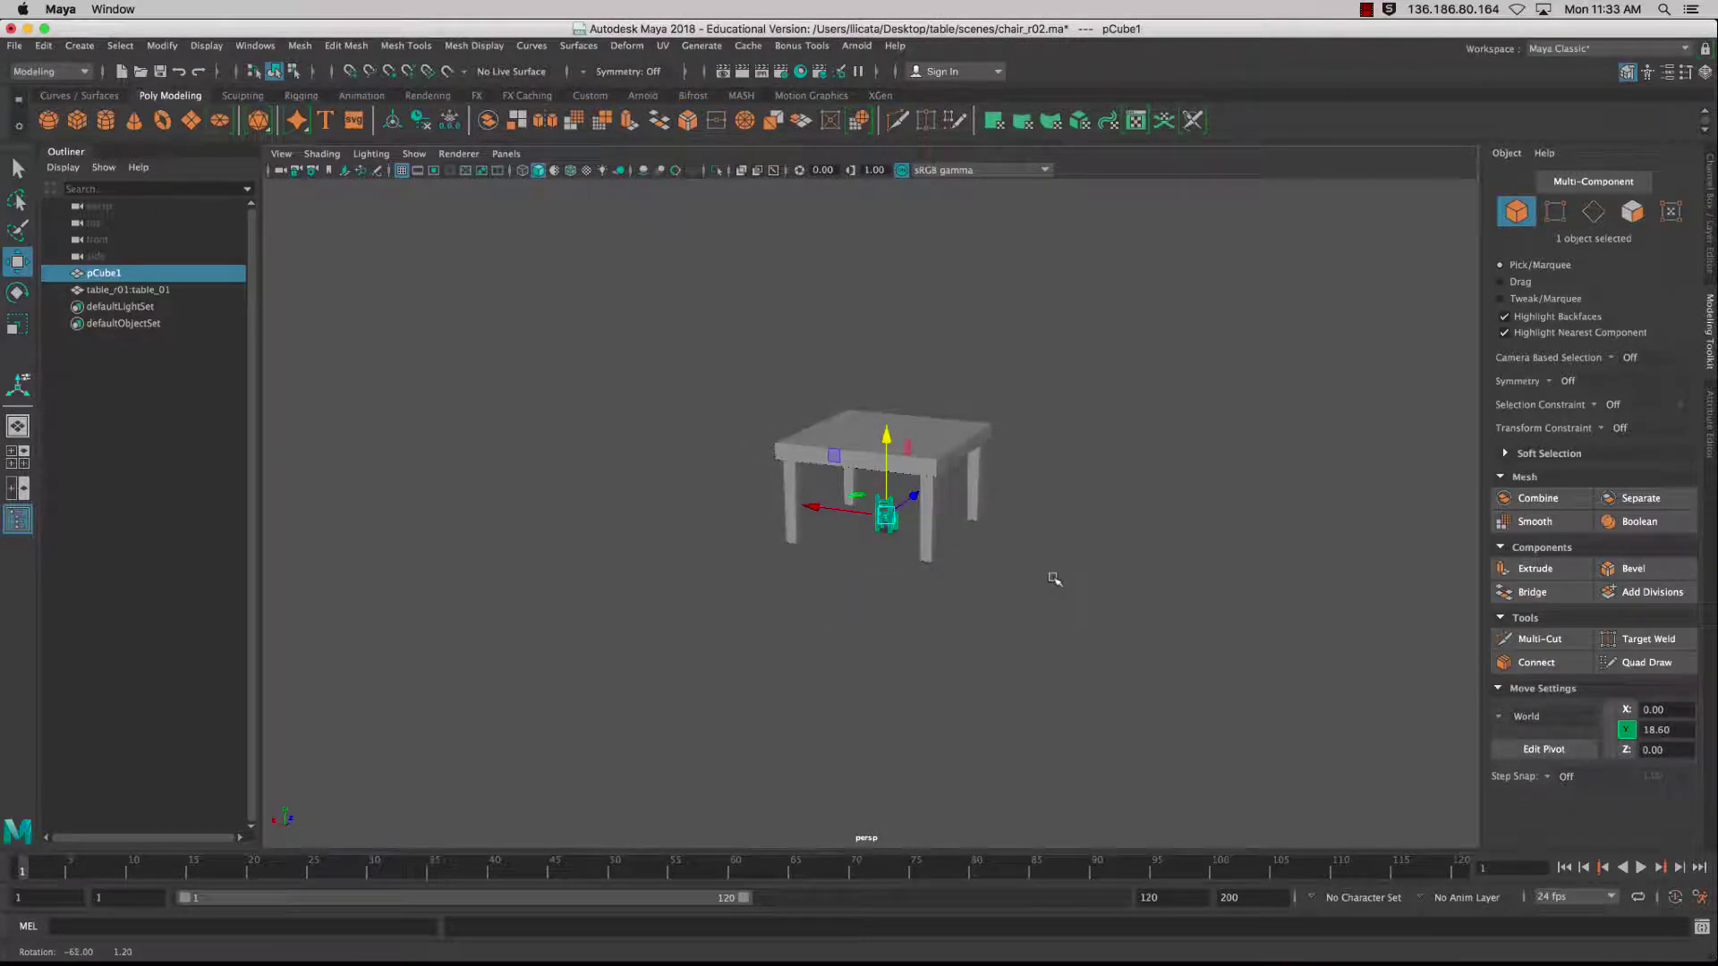
- Examine the chair up close, then select the table and view both pieces together to judge their relative scale
key(r)
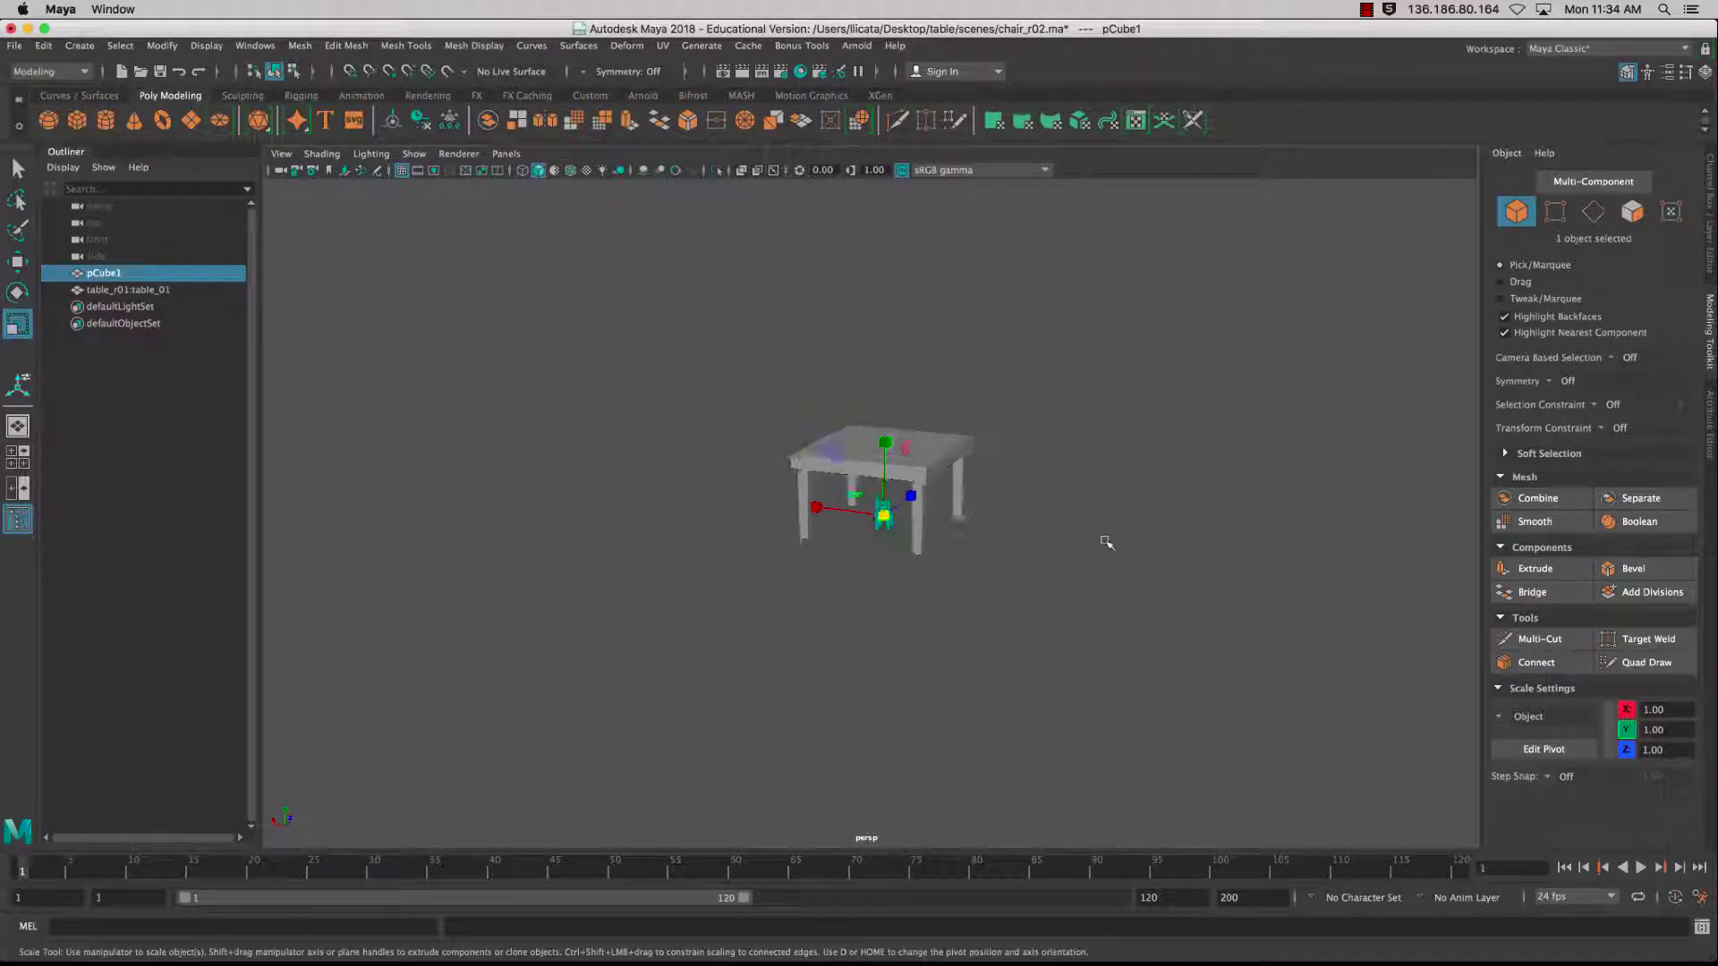
scroll(1106, 542, up, 10)
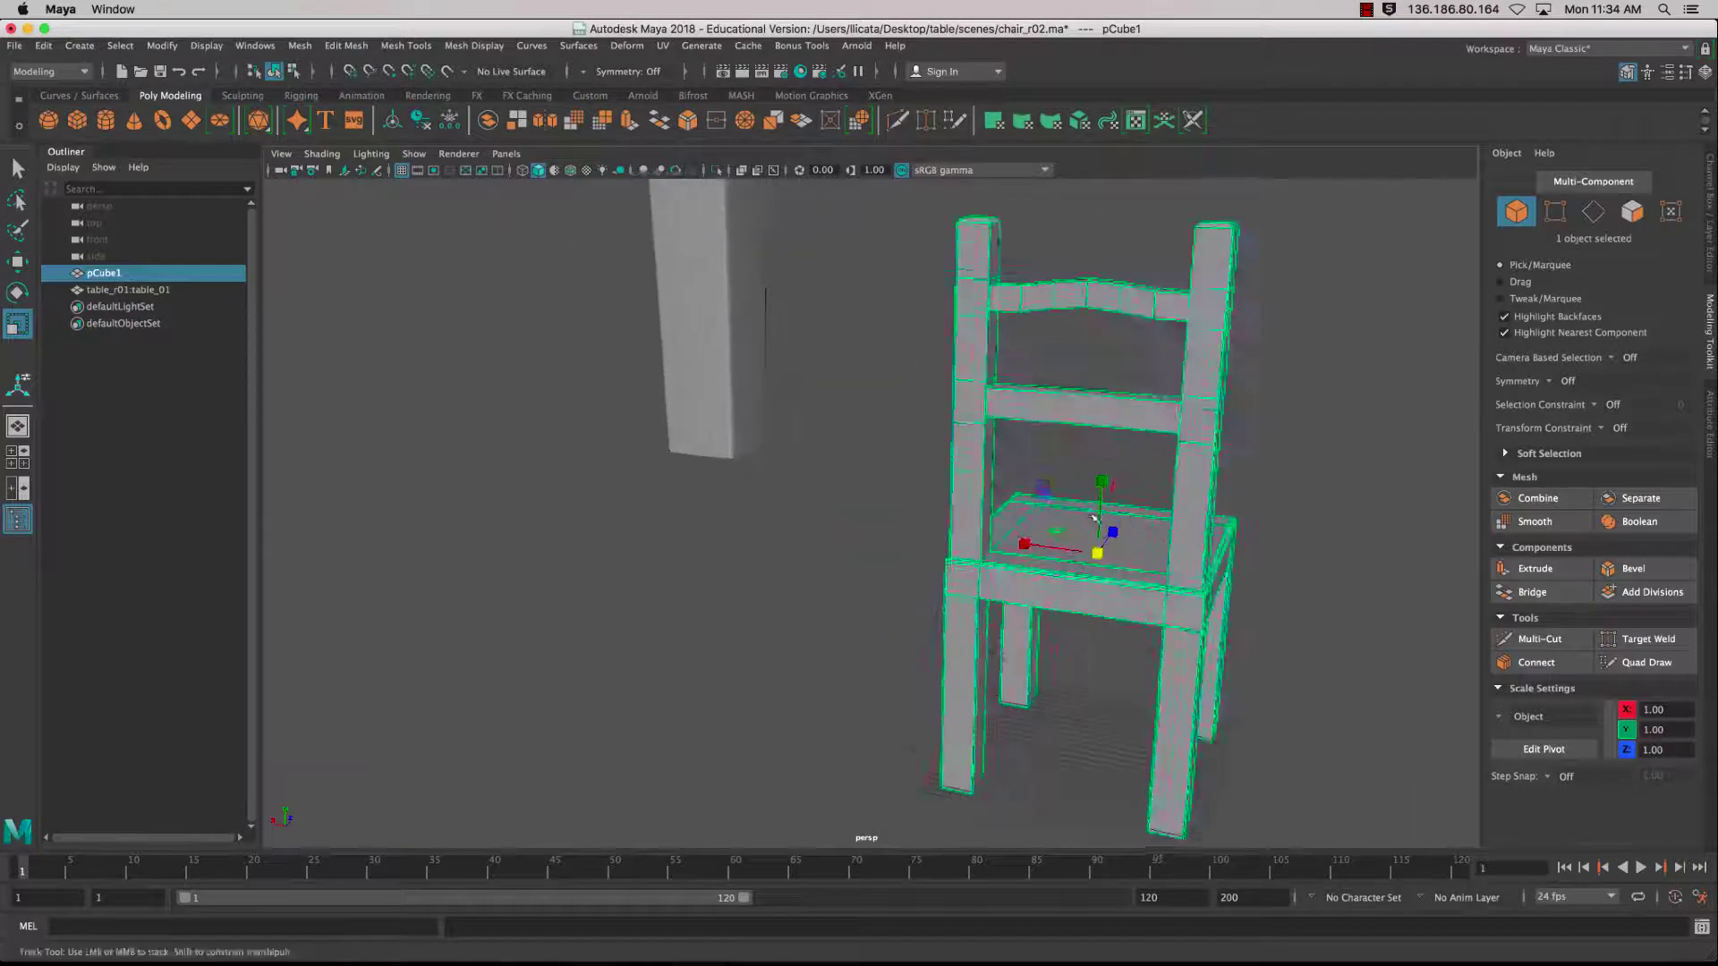
alt+middle_drag(1096, 517, 954, 376)
alt+drag(935, 466, 890, 419)
scroll(890, 419, down, 5)
click(1018, 315)
alt+drag(1018, 315, 857, 450)
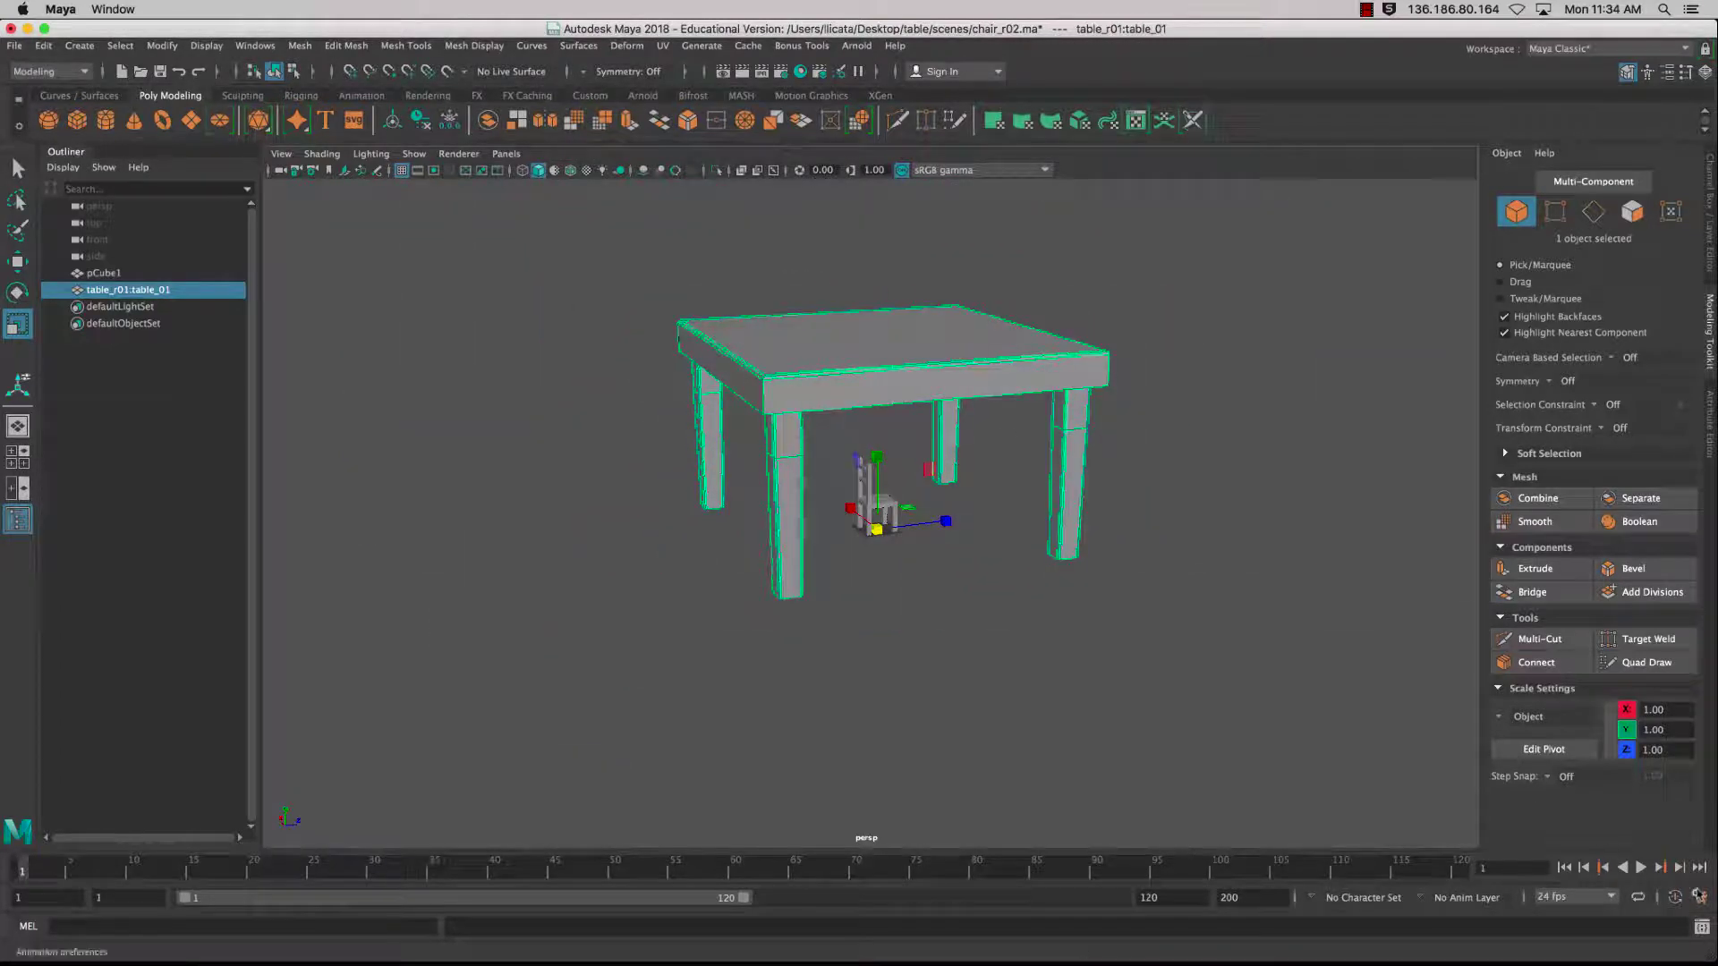
- Set the scene's linear working unit to meter in the preferences and save them
click(1698, 897)
click(587, 405)
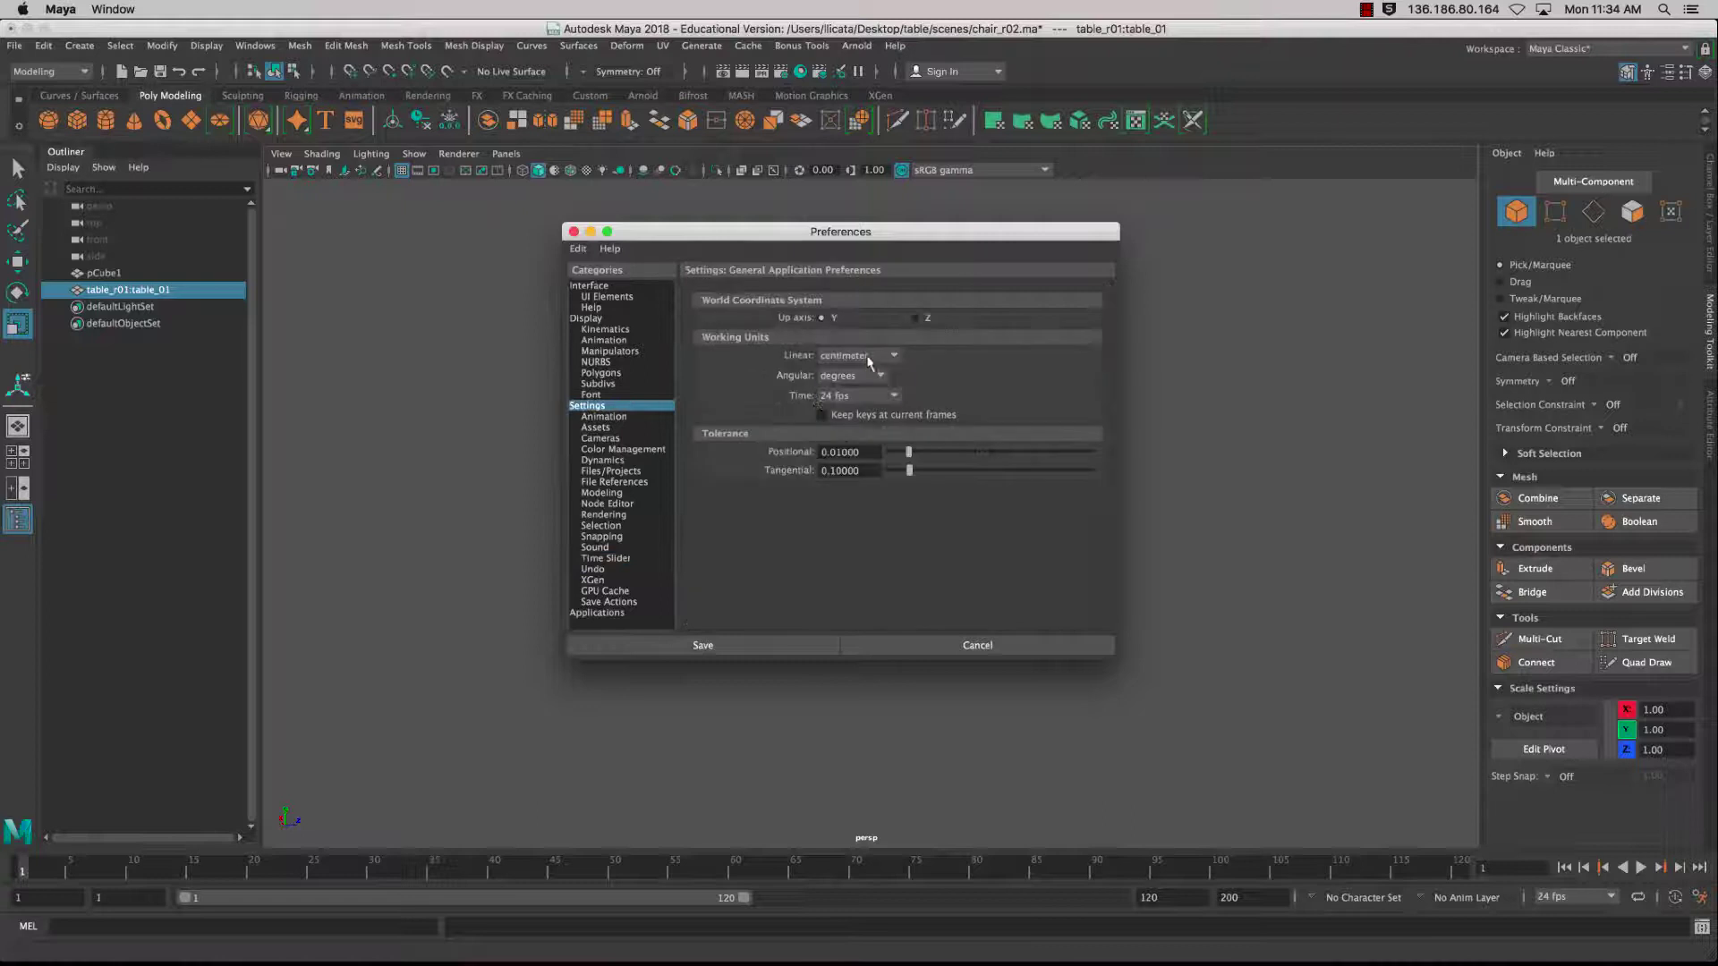
click(872, 409)
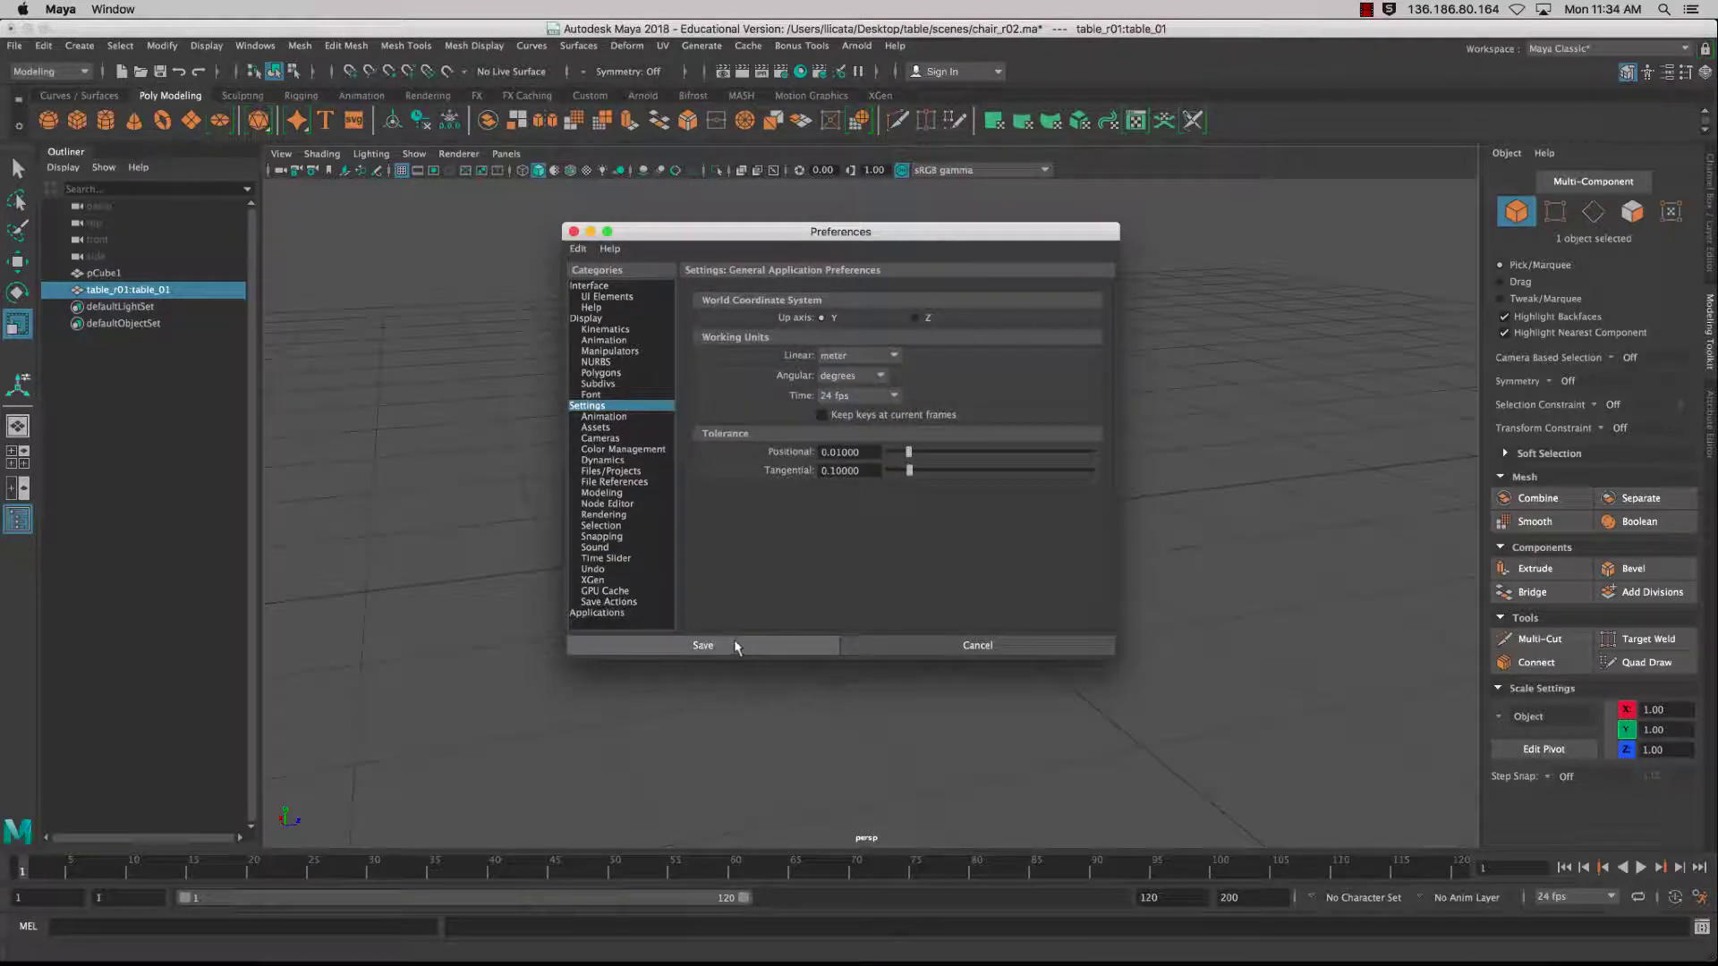
click(737, 646)
- Select the chair and check its size against the table and the new meter grid from several angles
scroll(916, 540, down, 3)
mouse_move(916, 540)
alt+mouse_down()
mouse_move(837, 545)
mouse_move(958, 514)
mouse_move(913, 523)
alt+mouse_up()
scroll(847, 549, down, 3)
click(1034, 540)
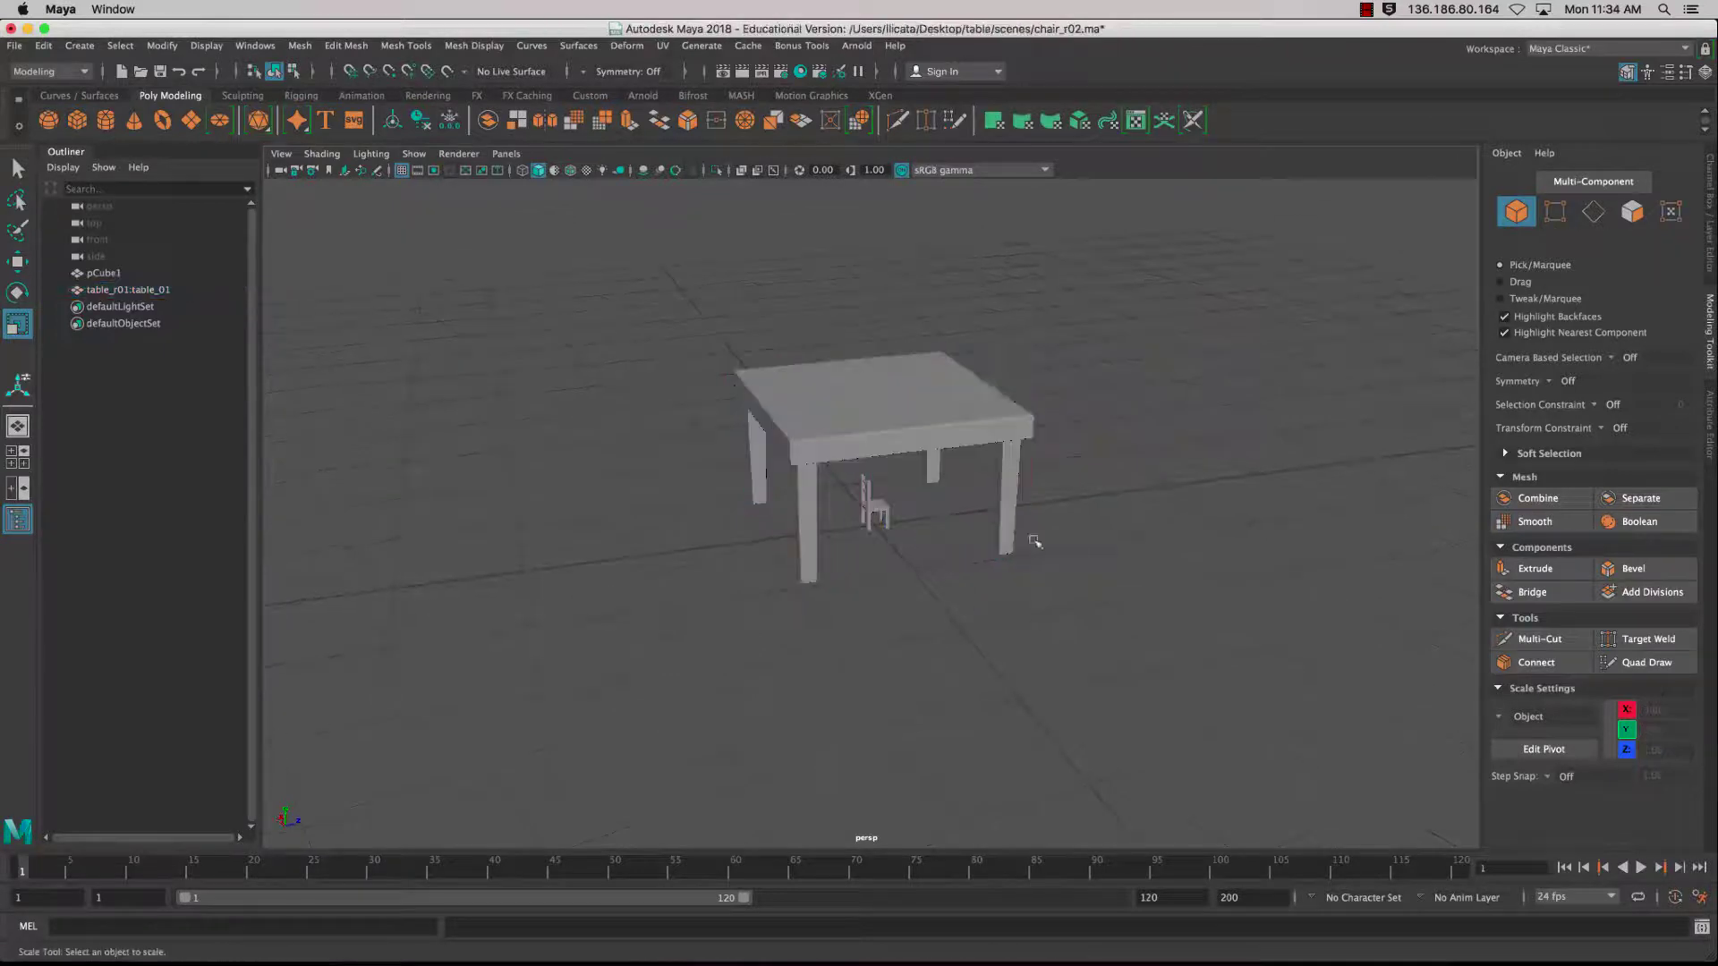
click(885, 508)
scroll(939, 541, down, 3)
scroll(938, 543, up, 8)
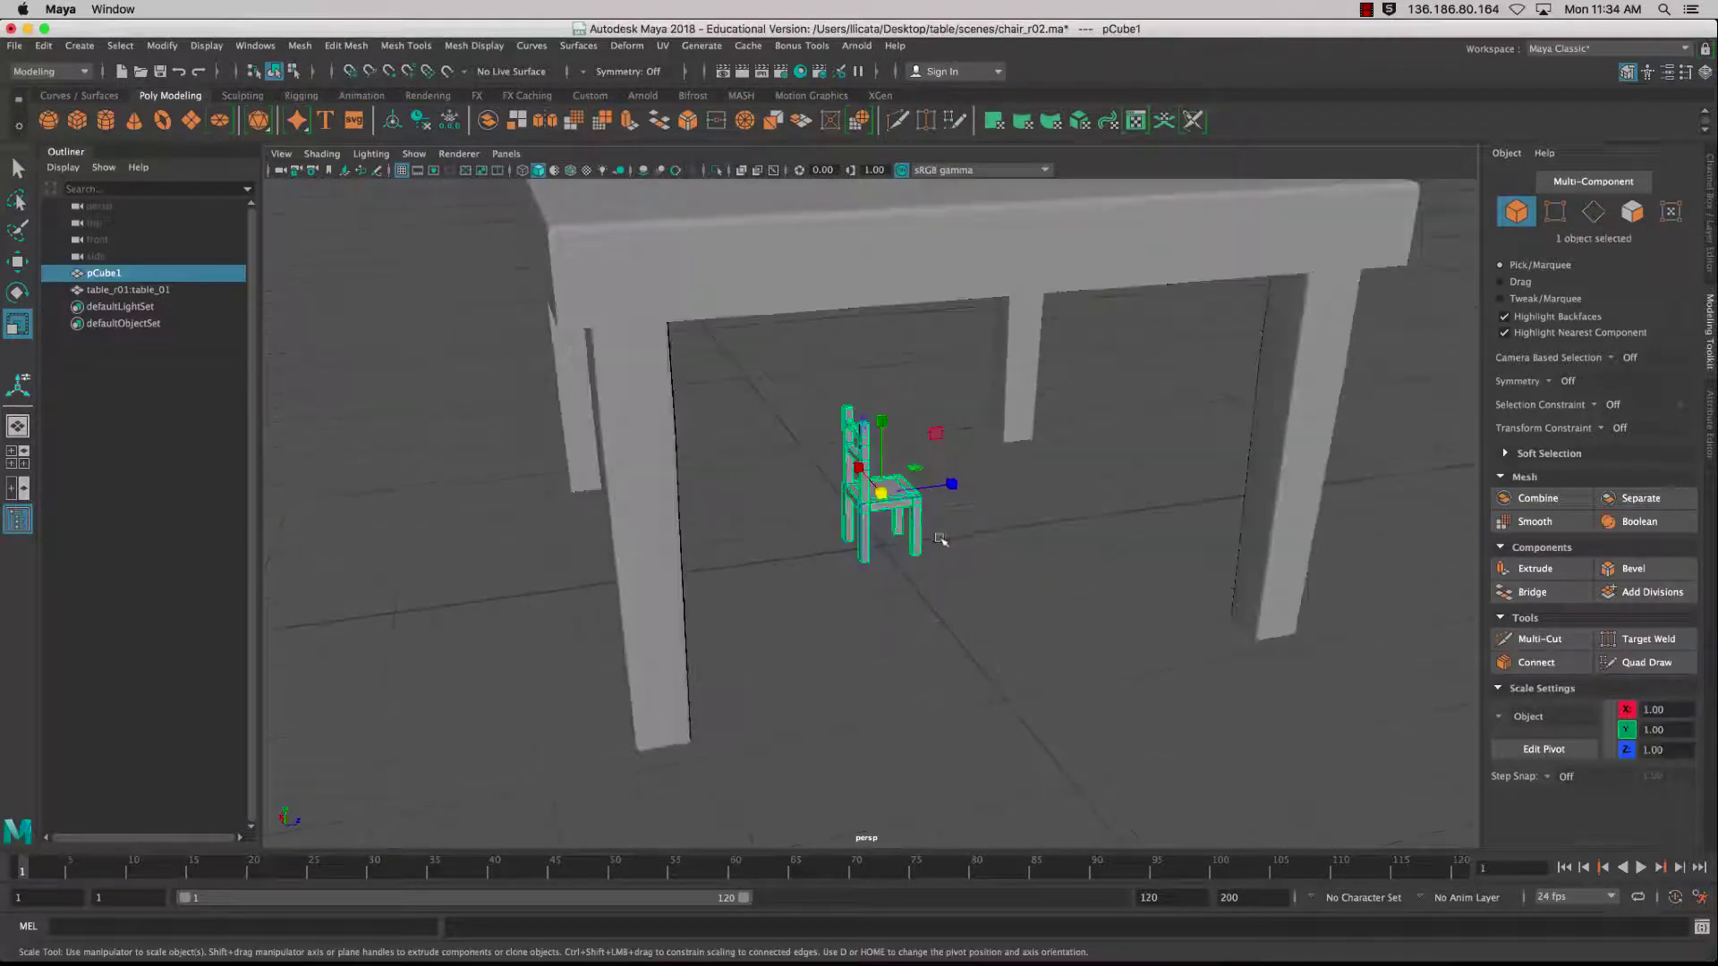
alt+drag(943, 541, 732, 530)
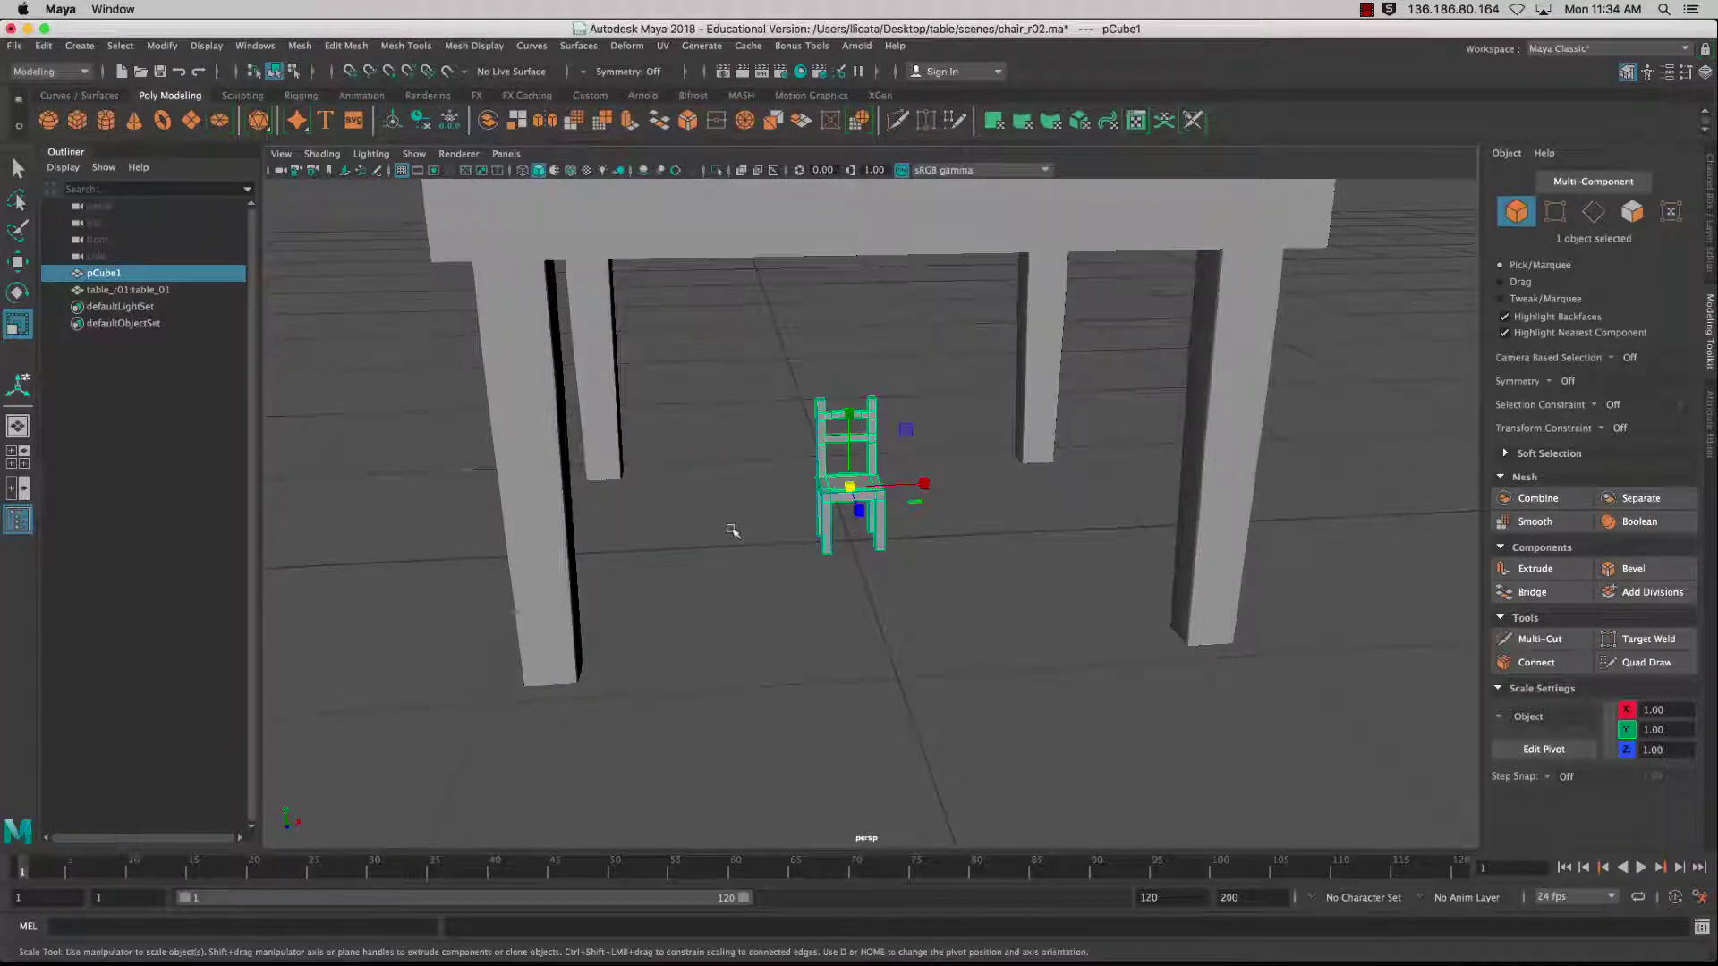
scroll(777, 544, up, 3)
scroll(779, 544, down, 7)
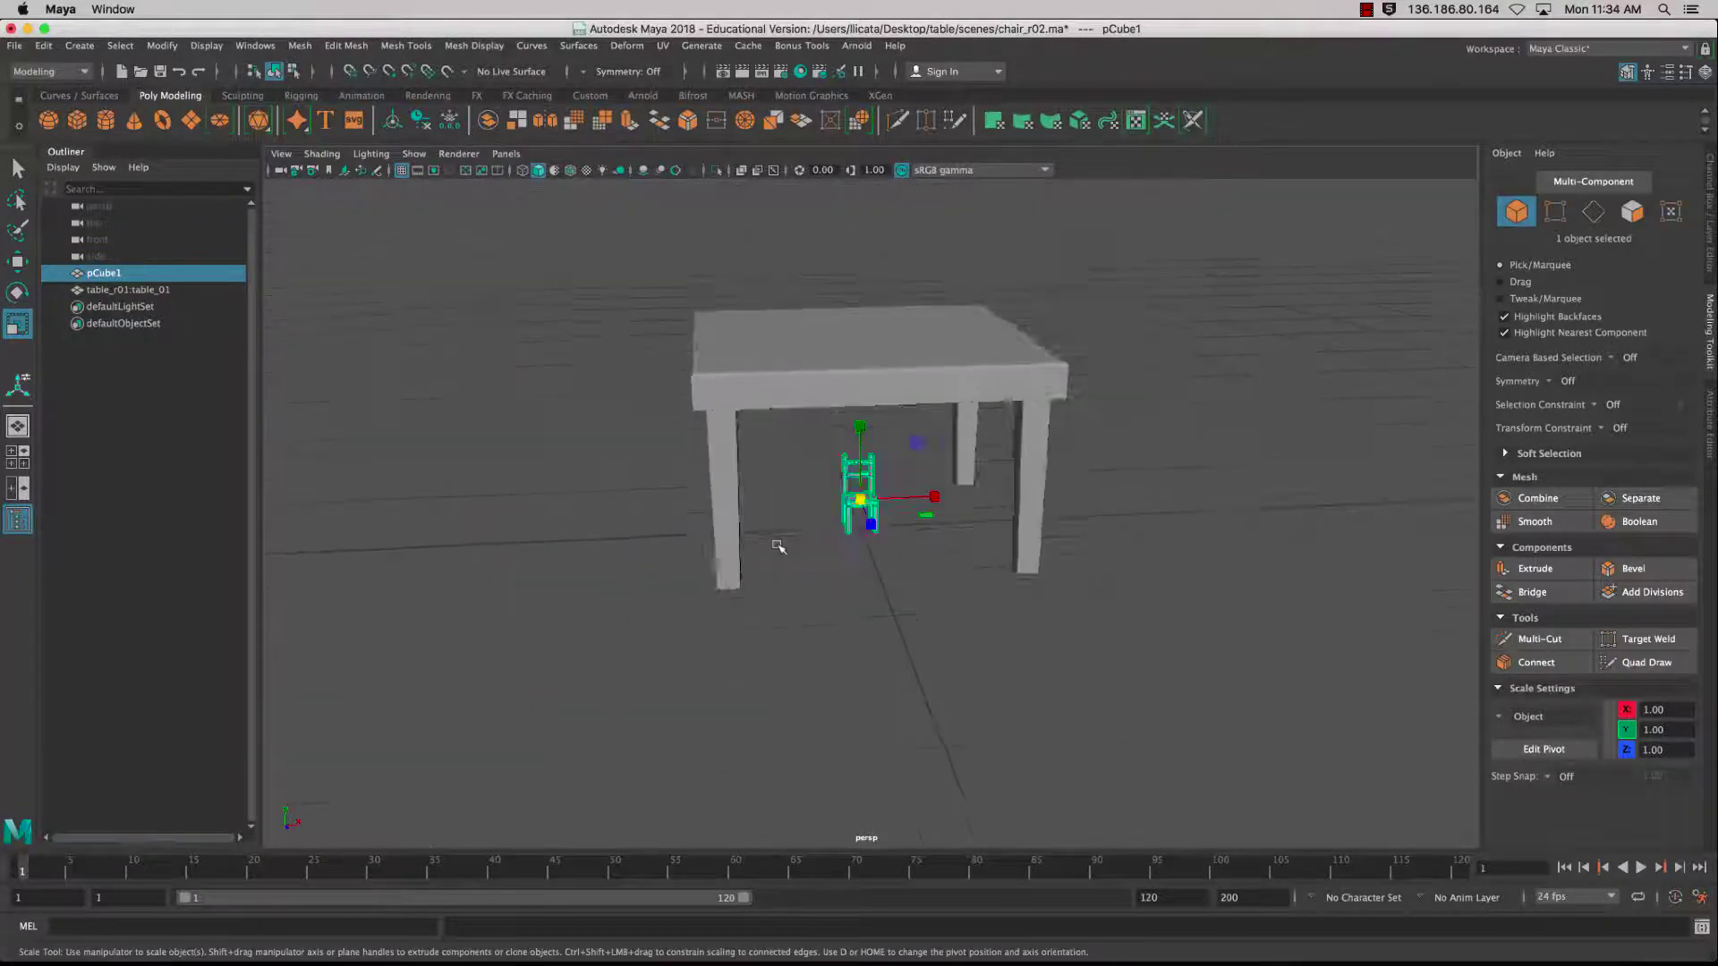
alt+drag(778, 544, 852, 511)
scroll(851, 511, up, 4)
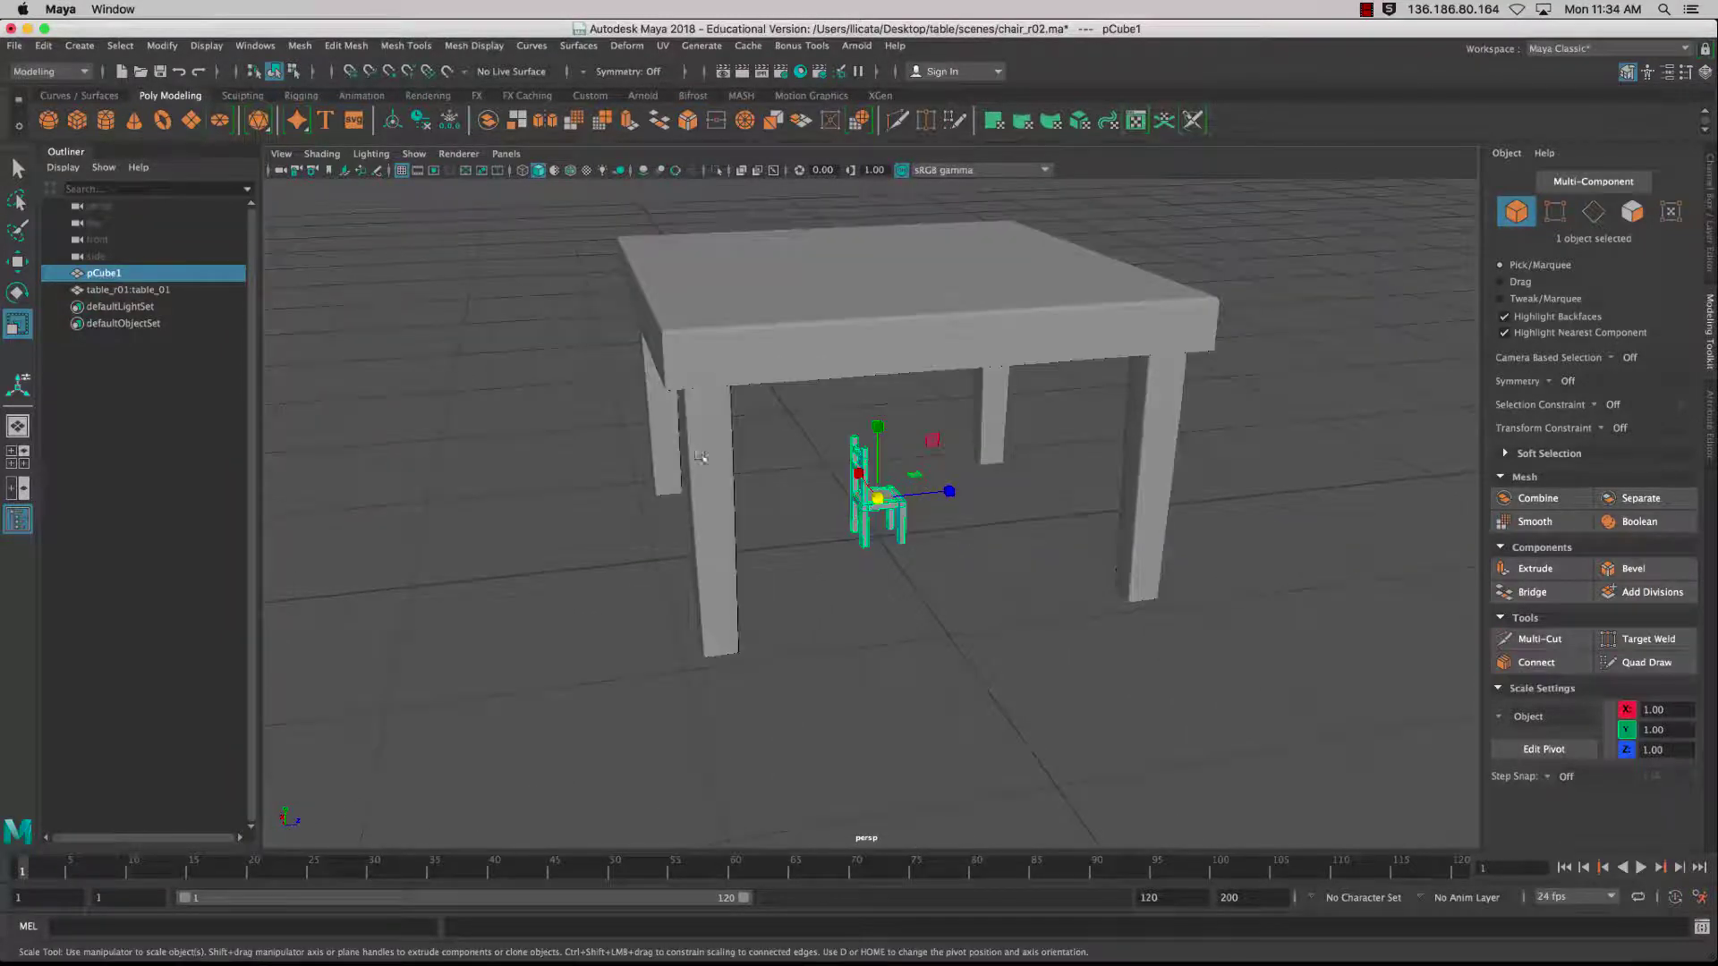
- Move the chair's pivot to the bottom of a back leg and move the chair to 0, 0, 0
alt+drag(494, 443, 815, 464)
scroll(802, 549, up, 5)
scroll(799, 549, up, 4)
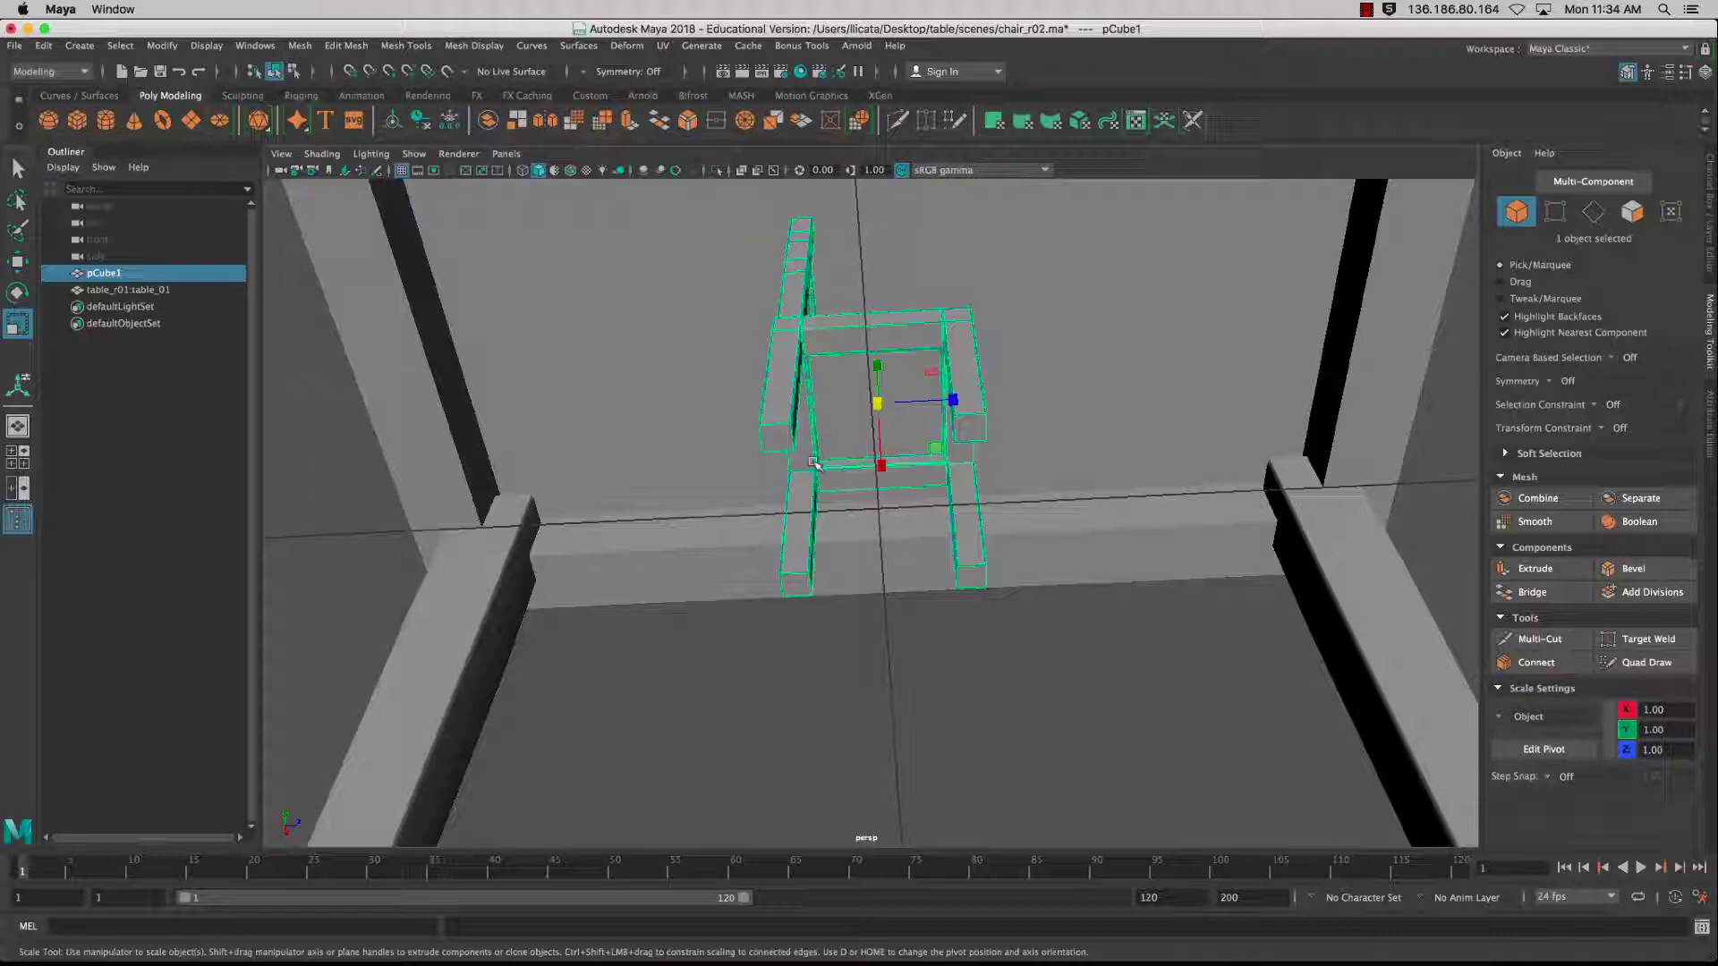
key(d)
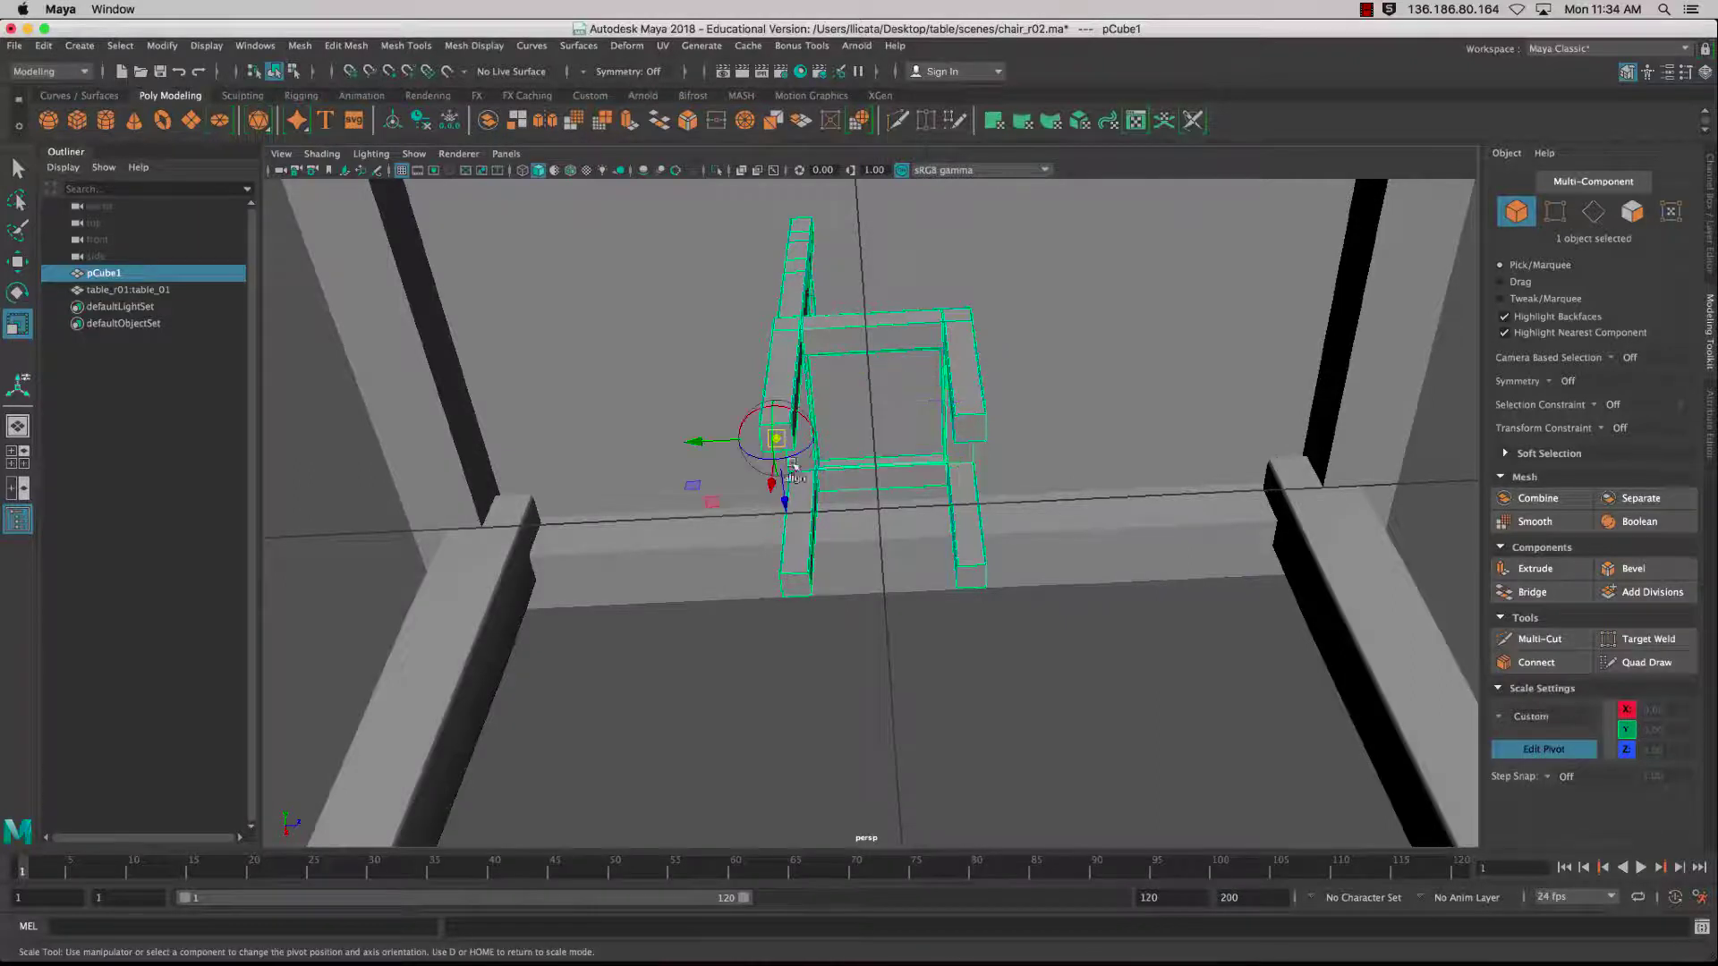
alt+drag(857, 467, 851, 574)
key(d)
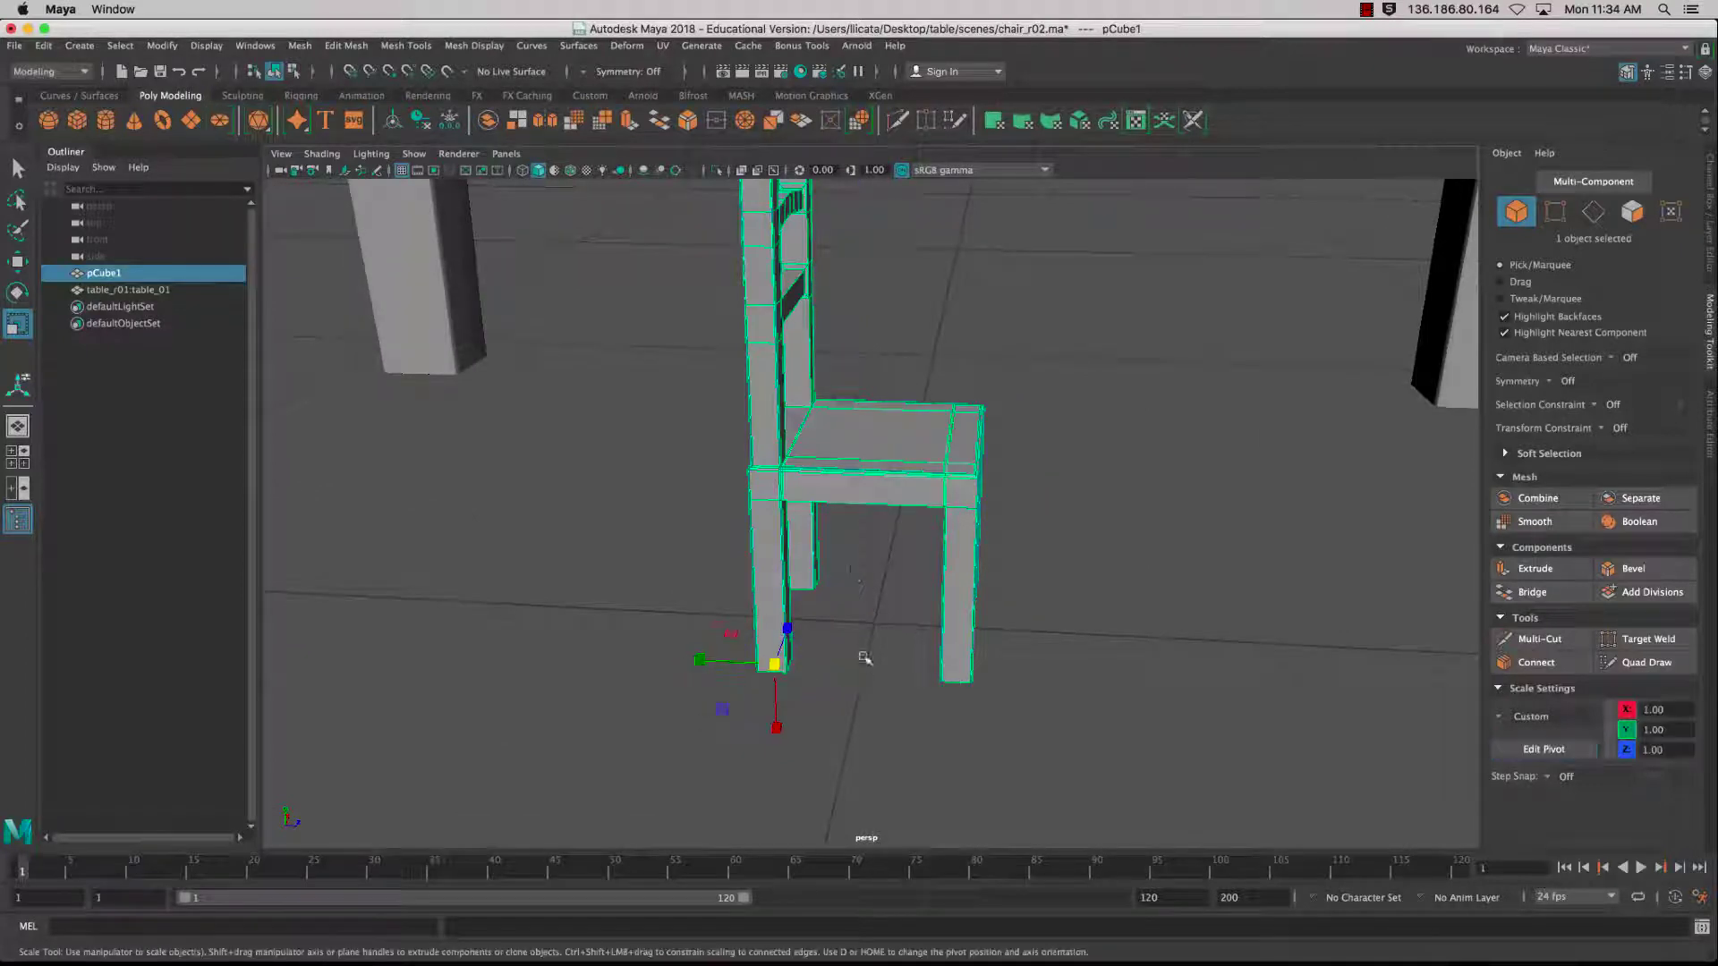
key(w)
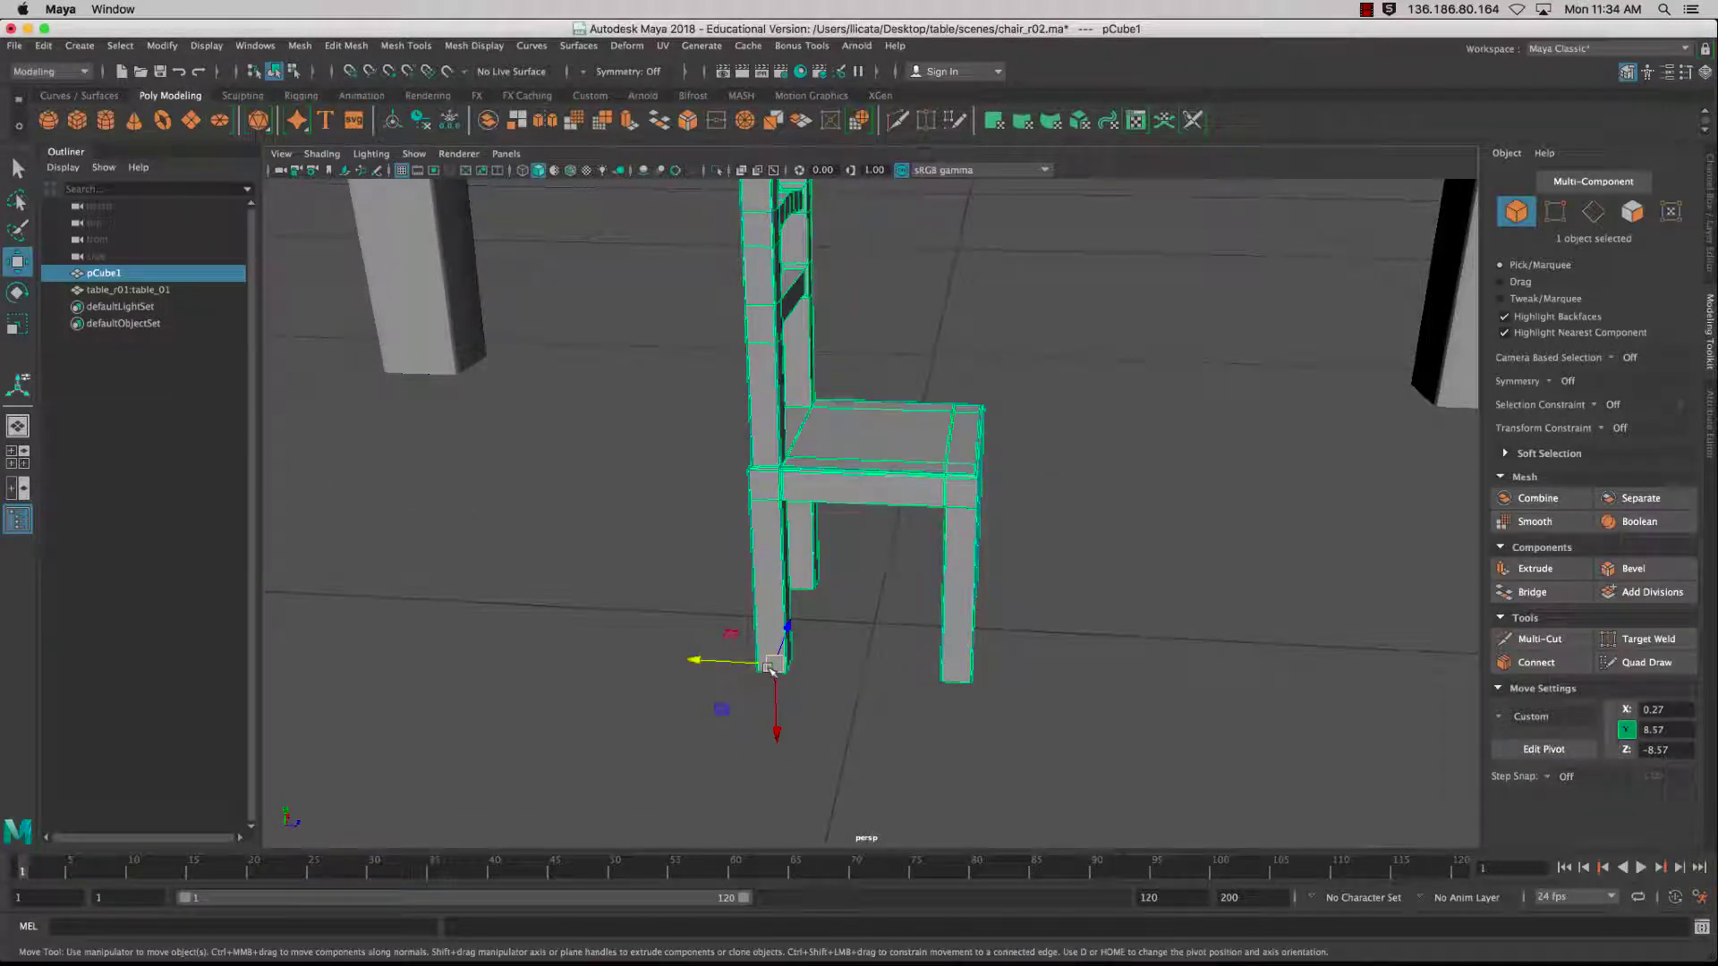
drag(777, 668, 877, 640)
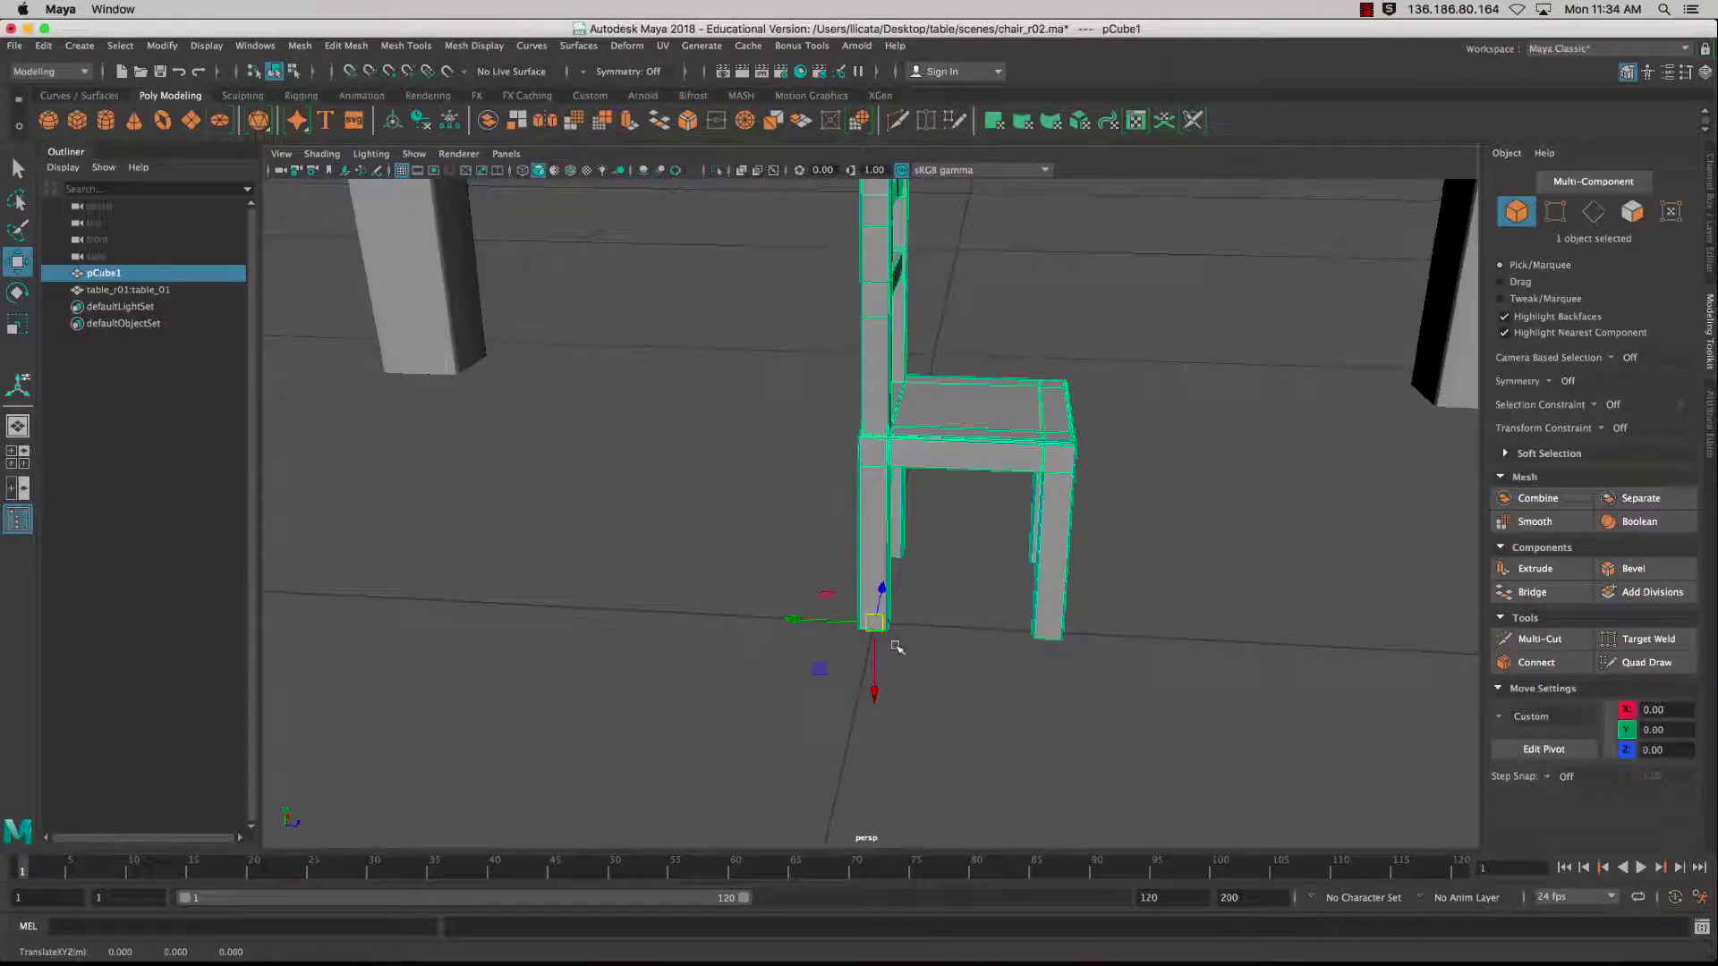
- Scale the chair up uniformly to a size that suits the table
scroll(897, 646, down, 6)
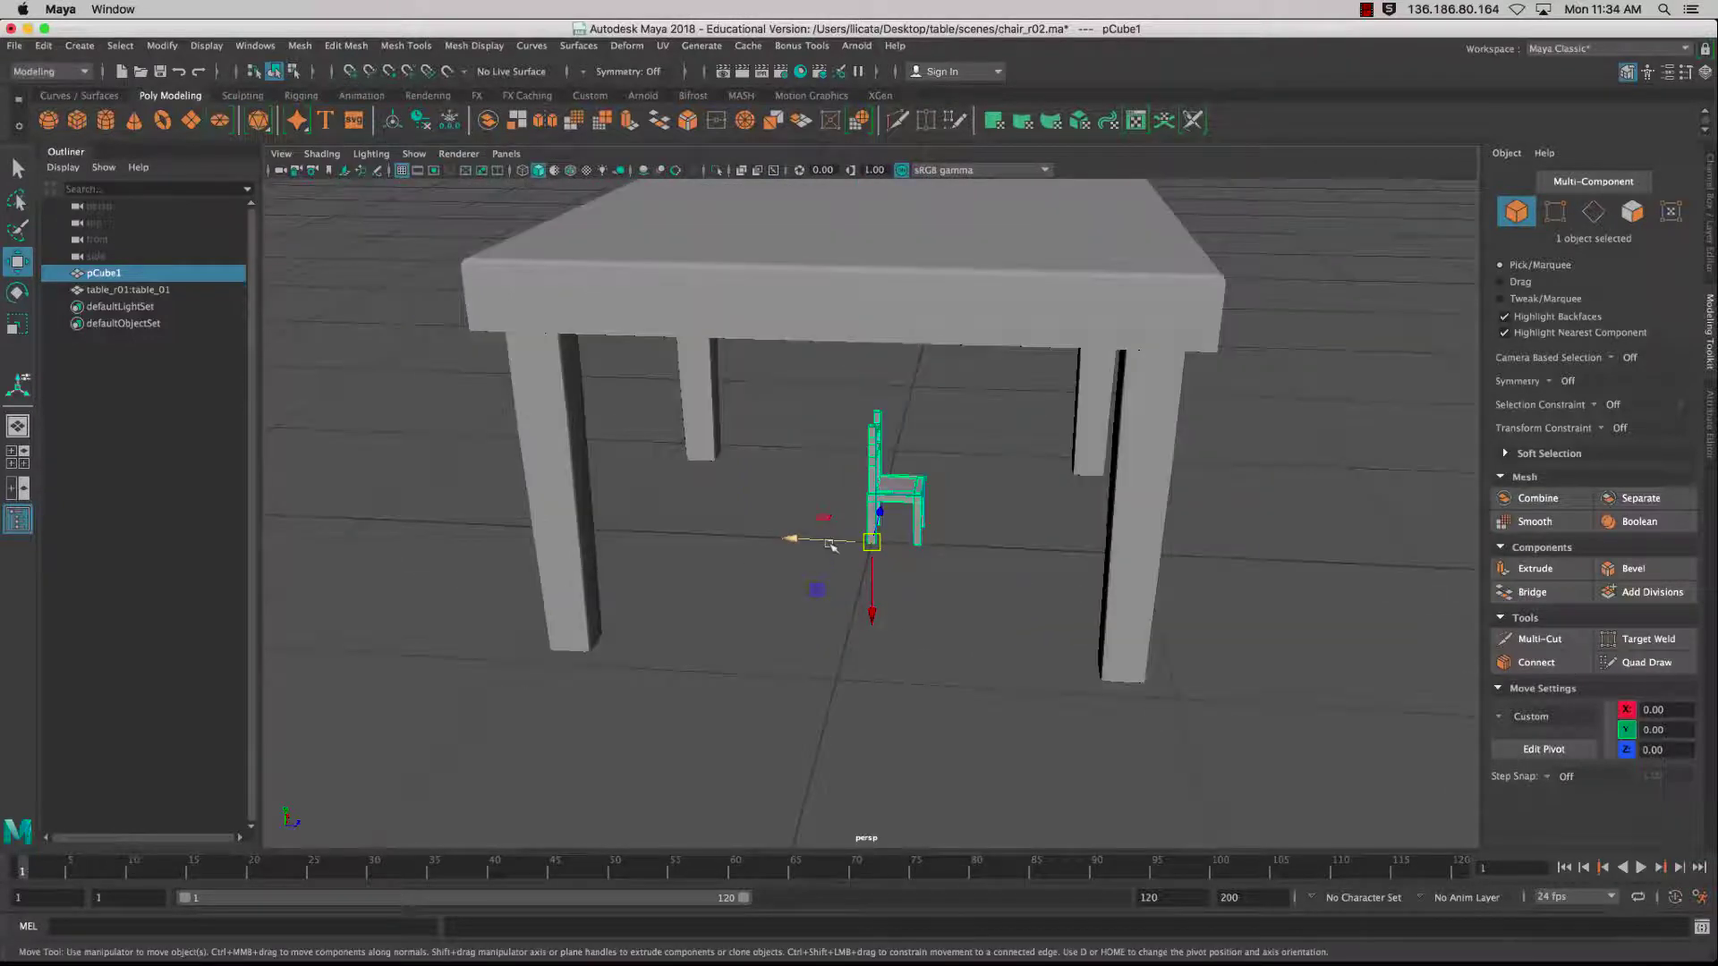
alt+drag(830, 546, 1251, 531)
key(r)
alt+drag(1158, 540, 600, 501)
- Move the chair 142.41 units backward out from under the table and shift it sideways along the table's edge
key(w)
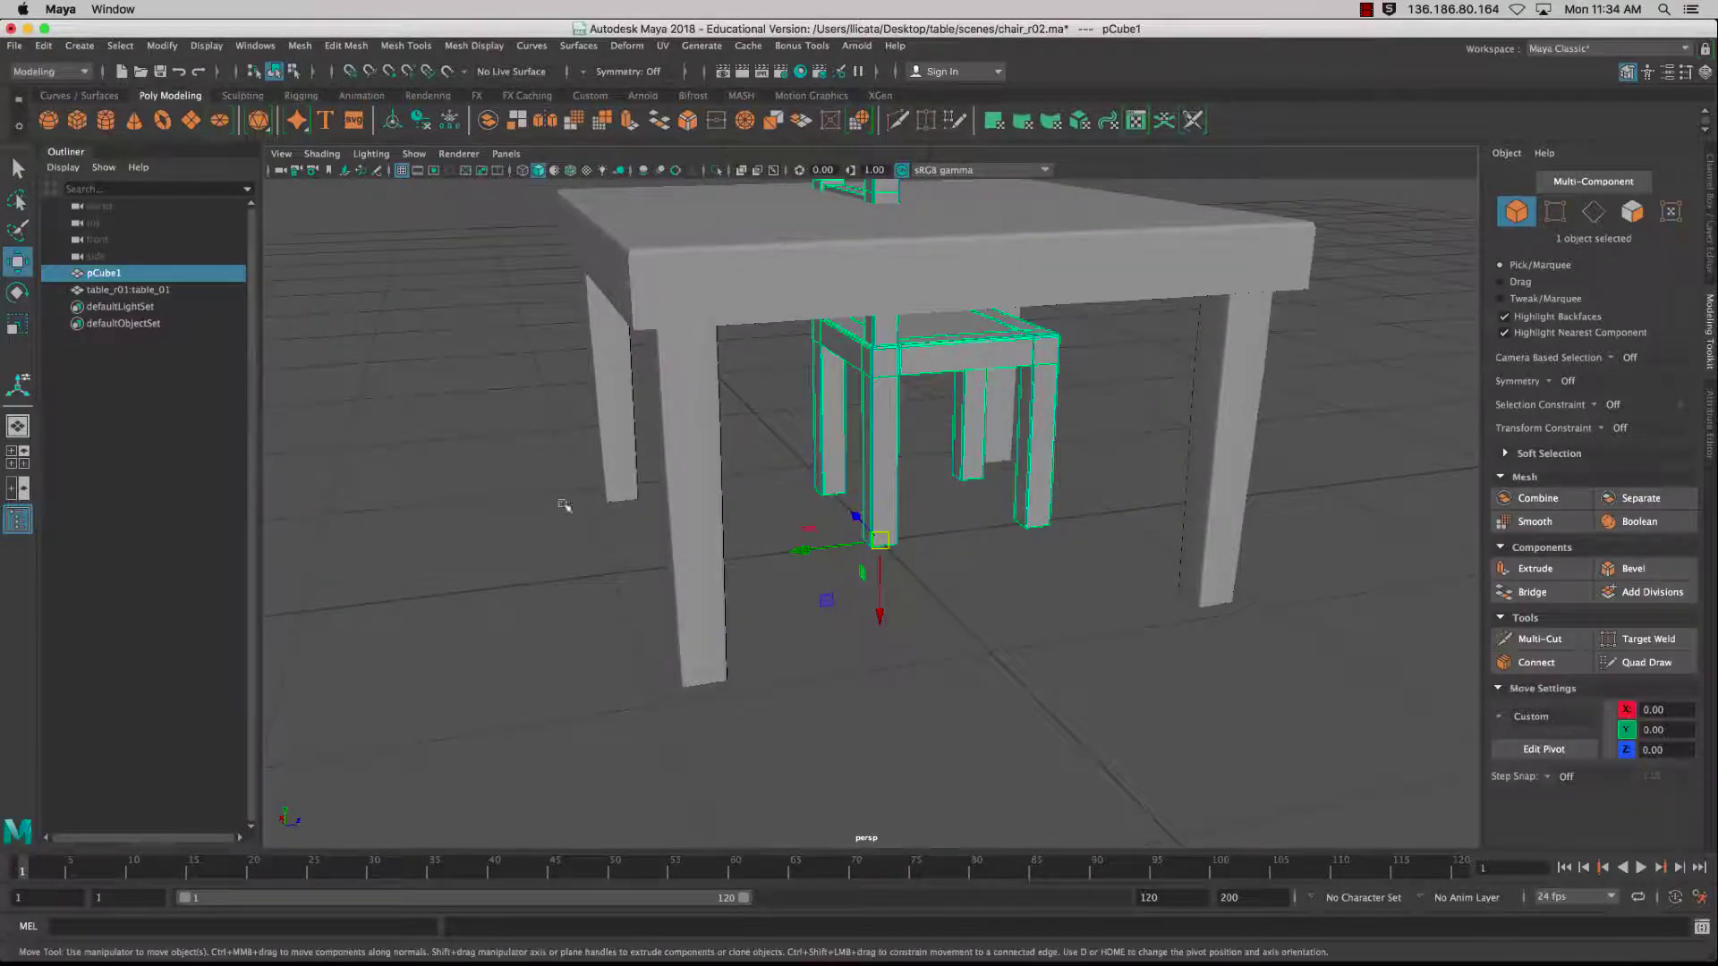
drag(803, 553, 584, 630)
scroll(583, 630, up, 5)
scroll(584, 630, down, 6)
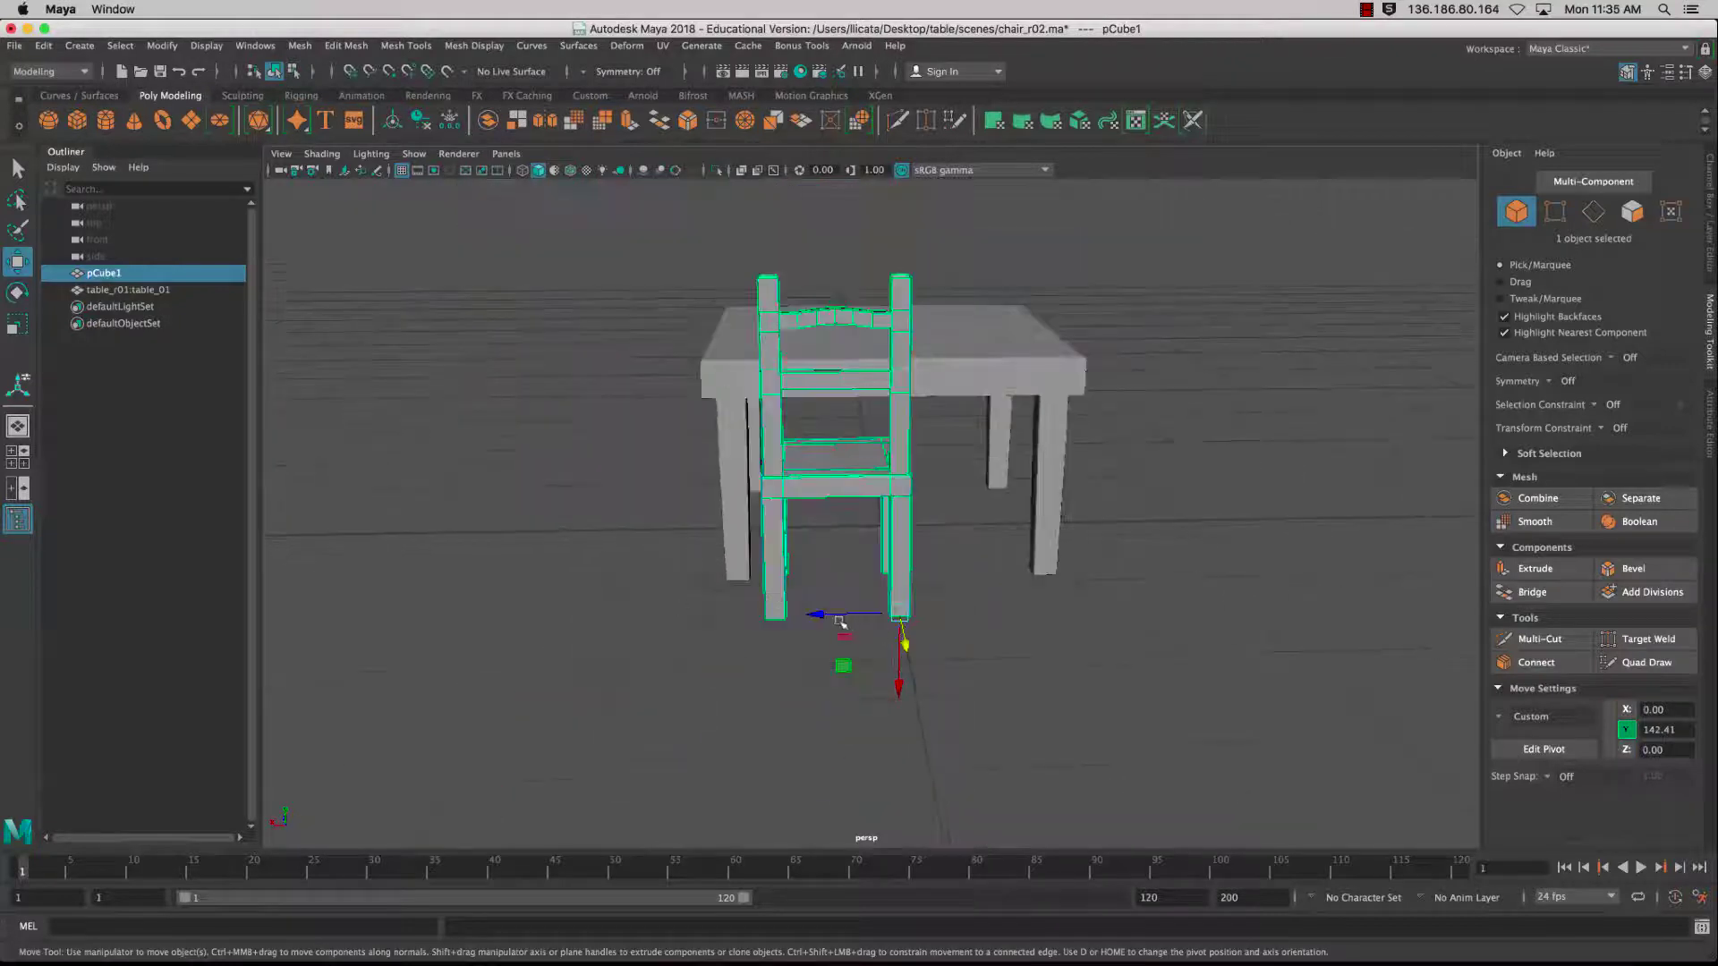
drag(841, 622, 694, 608)
- Compare the enlarged chair with the table from several angles, selecting each in turn to check its scale values
key(r)
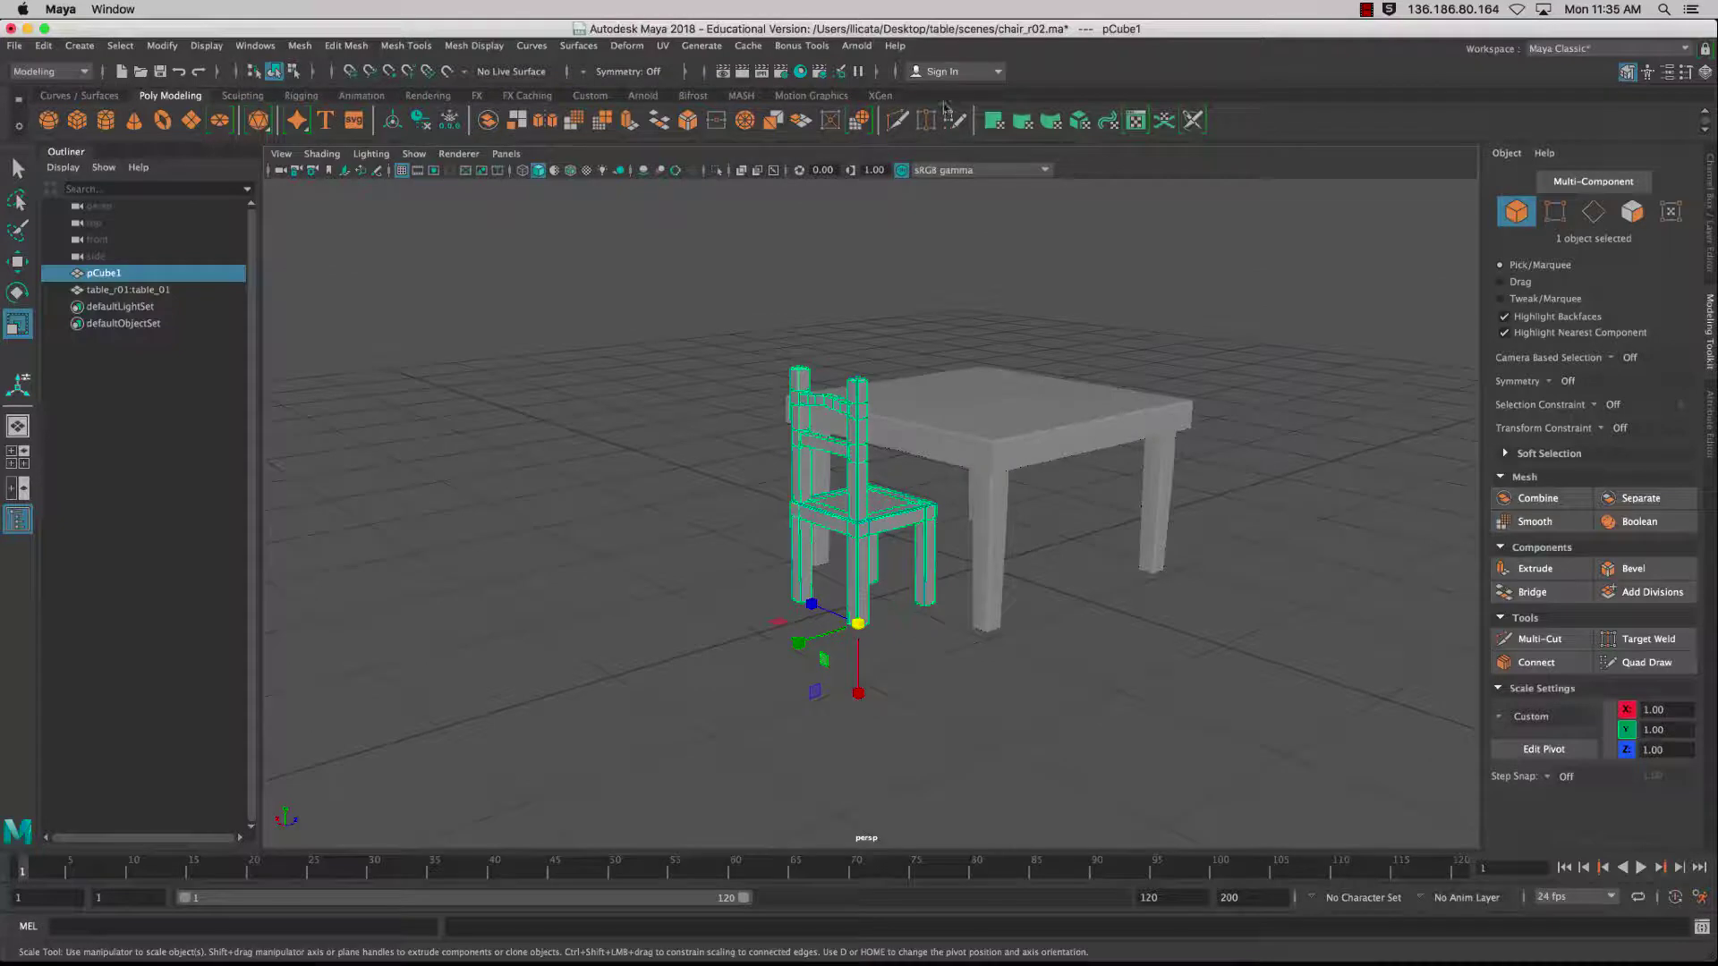
alt+drag(960, 503, 983, 440)
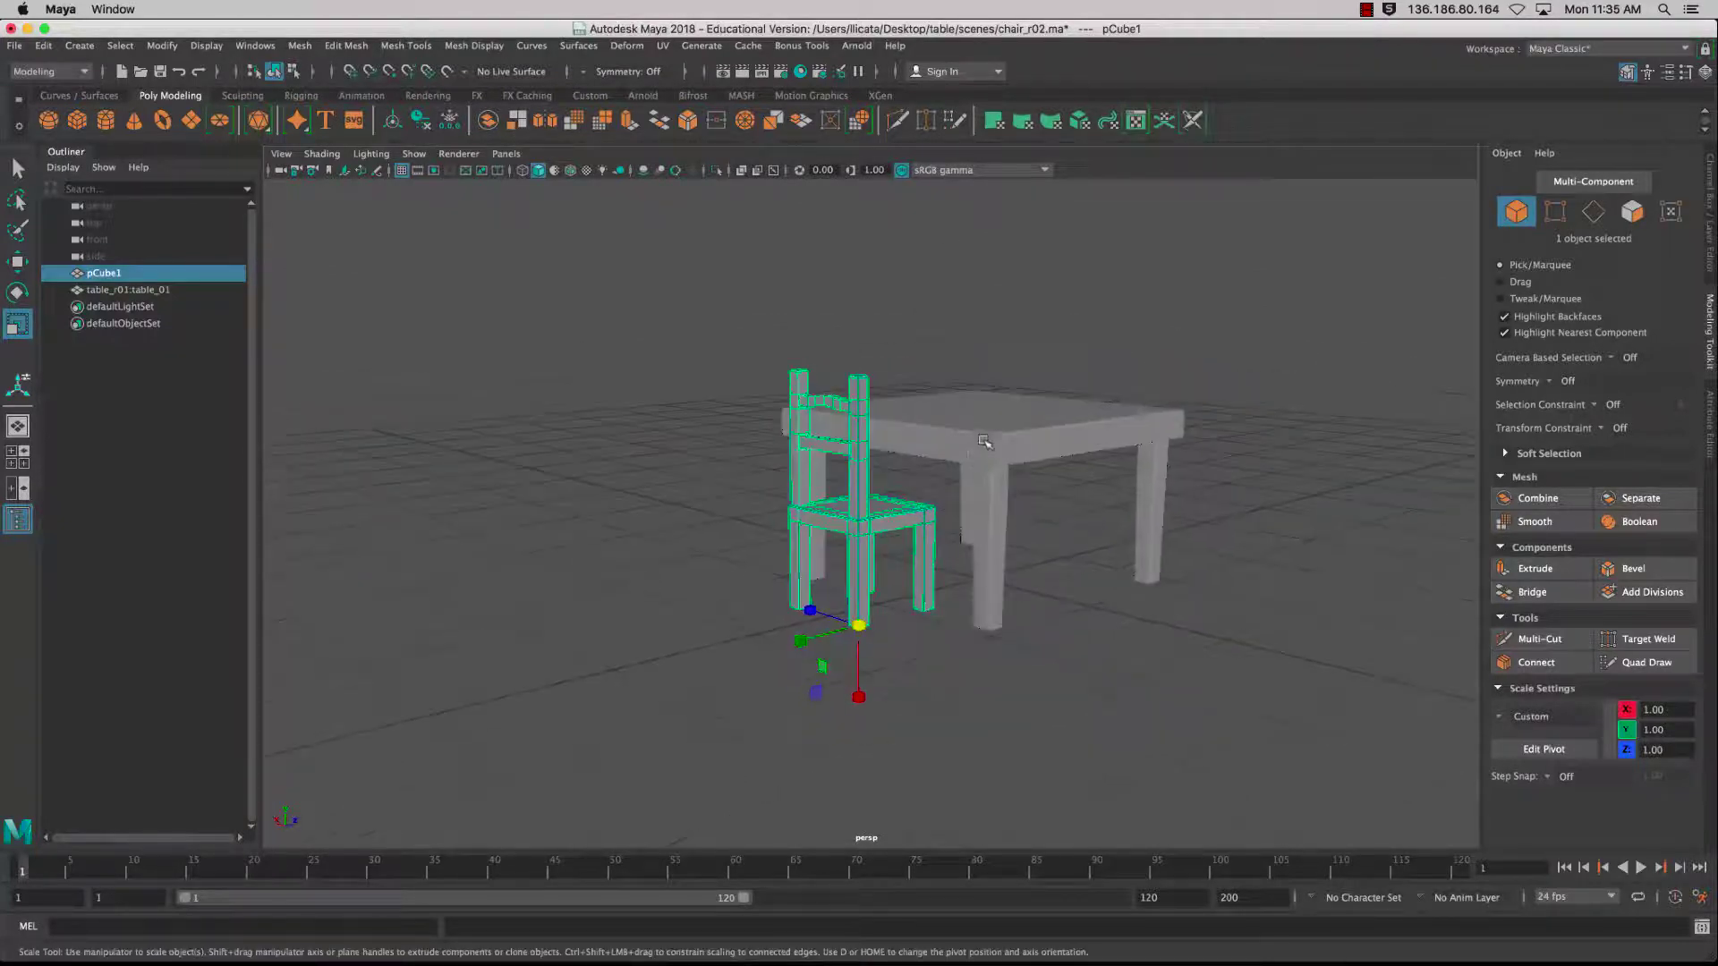
click(984, 441)
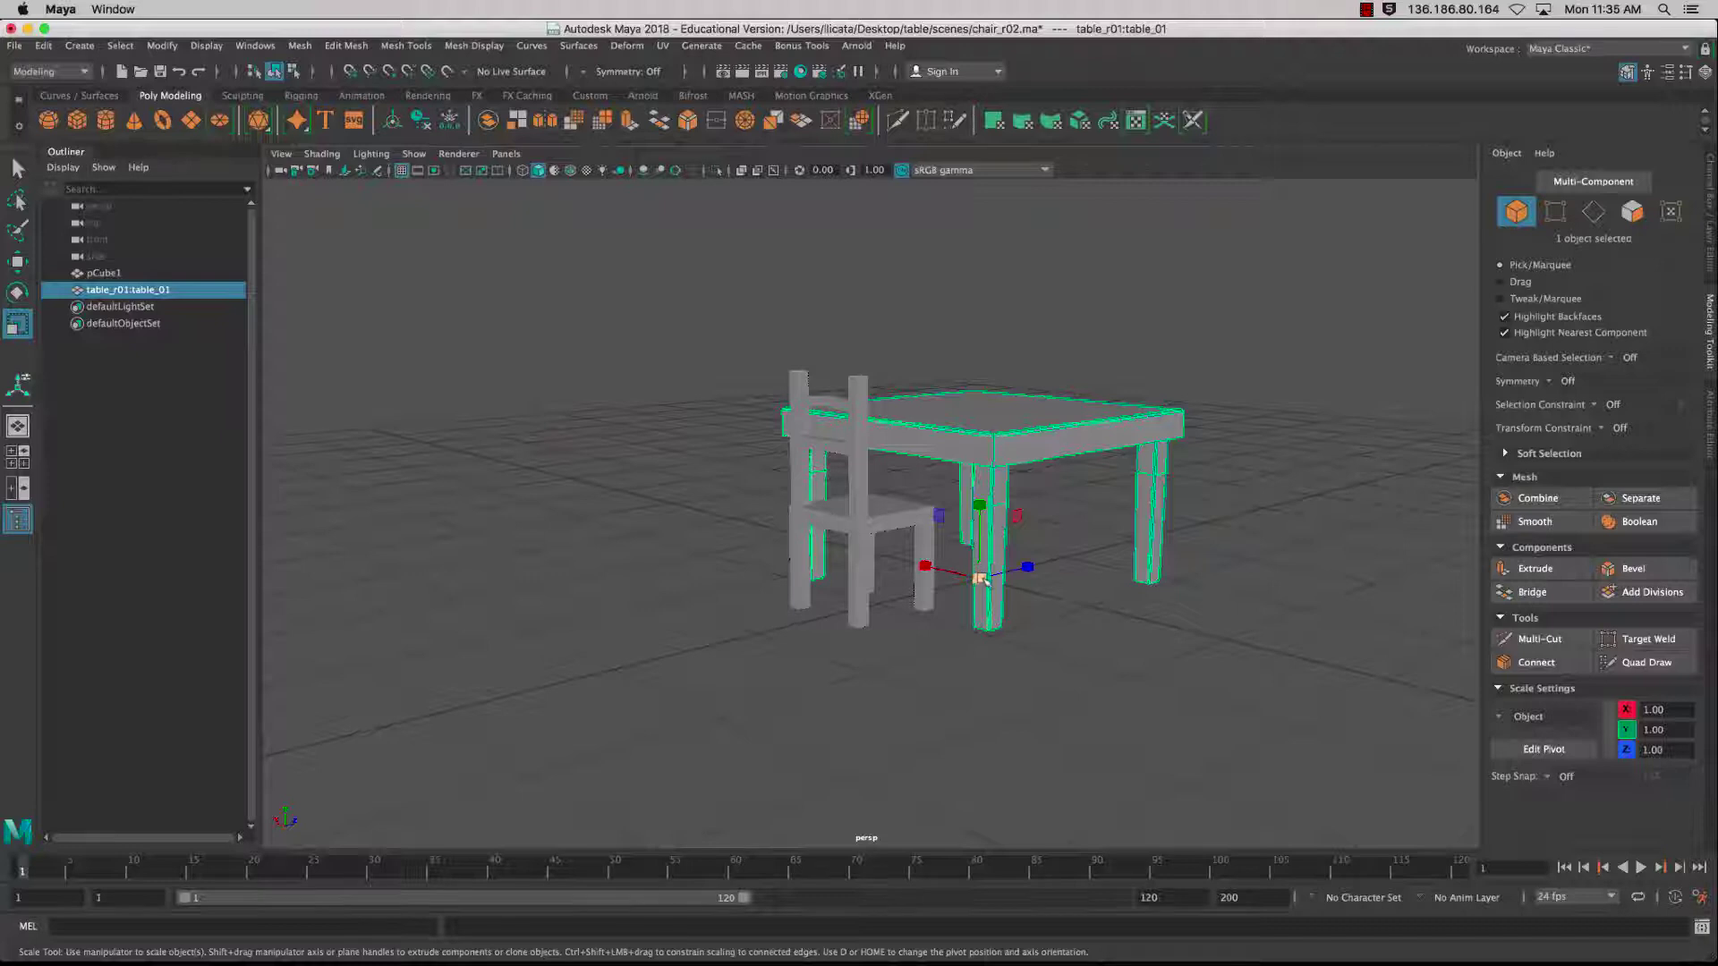
alt+drag(943, 573, 859, 550)
click(852, 546)
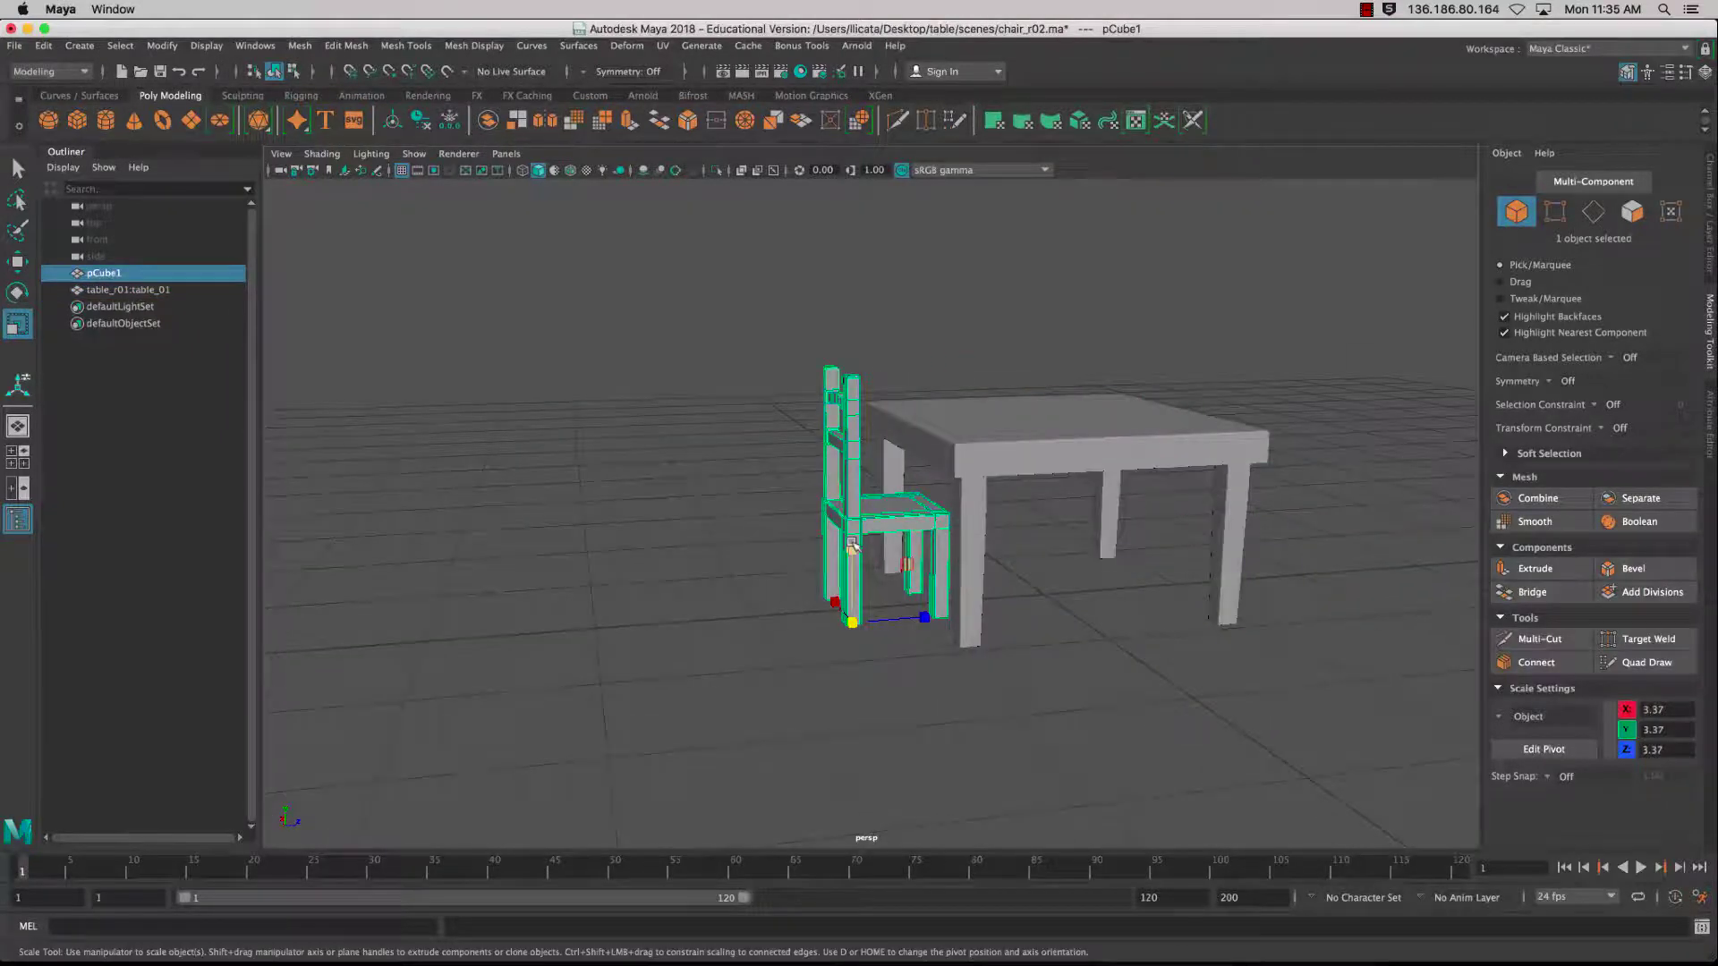
alt+drag(734, 592, 973, 573)
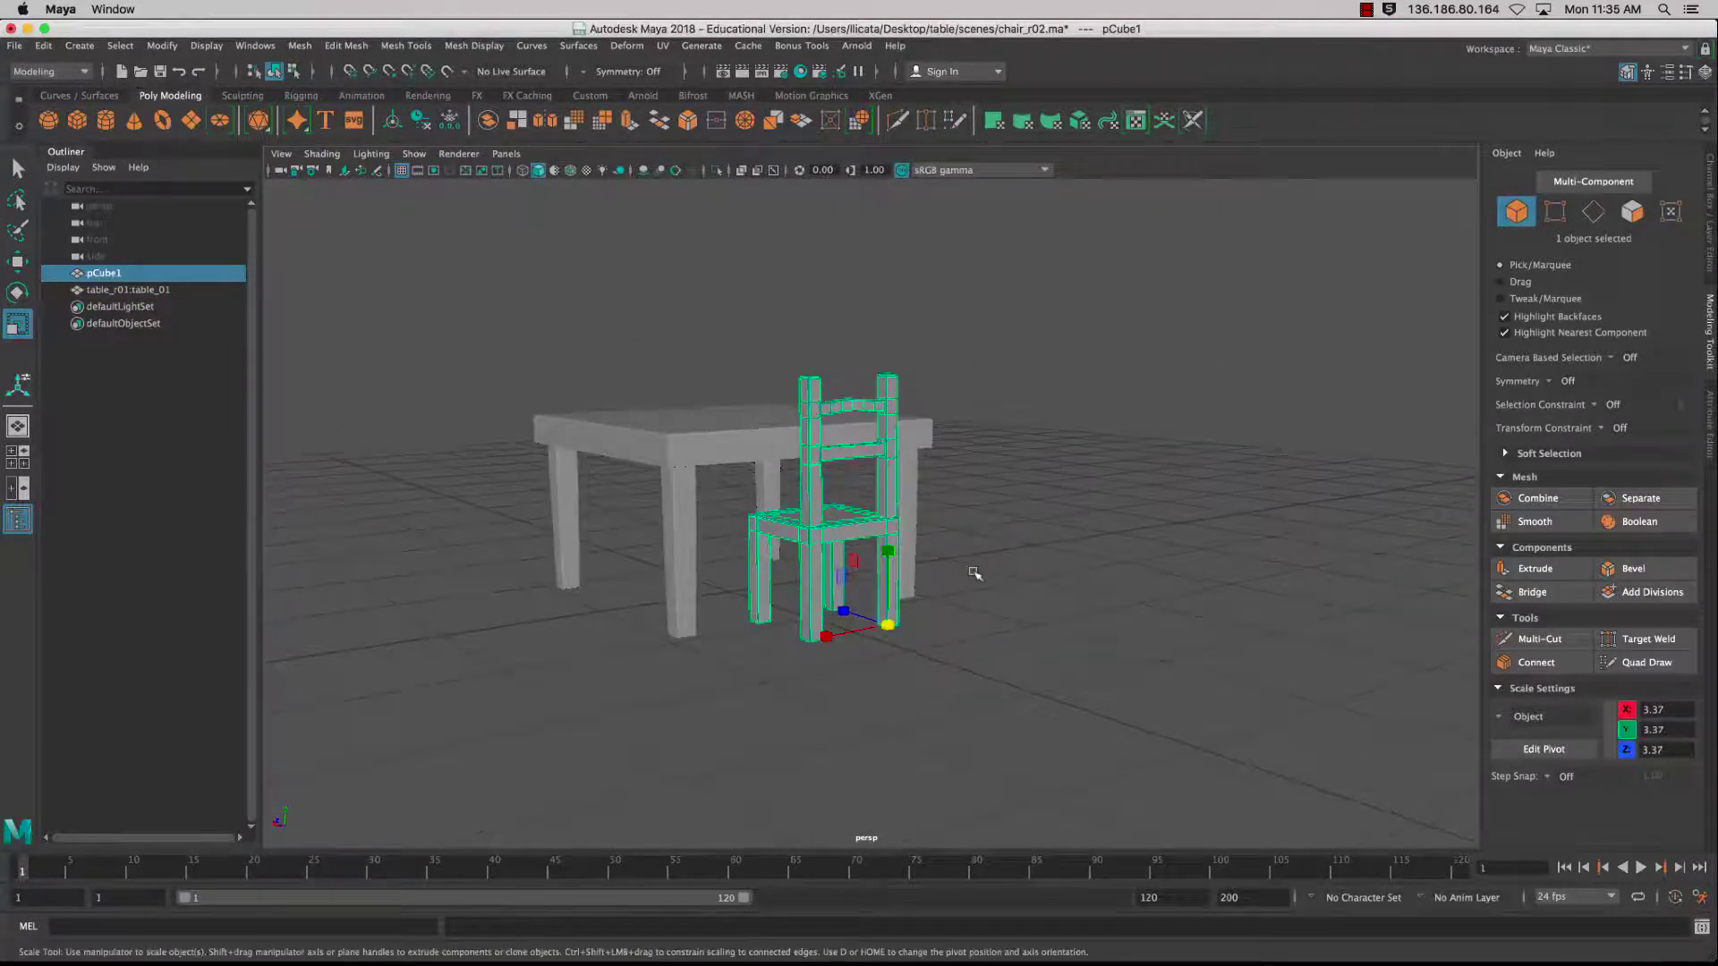
- Delete the imported table from the scene and reselect the chair
click(680, 445)
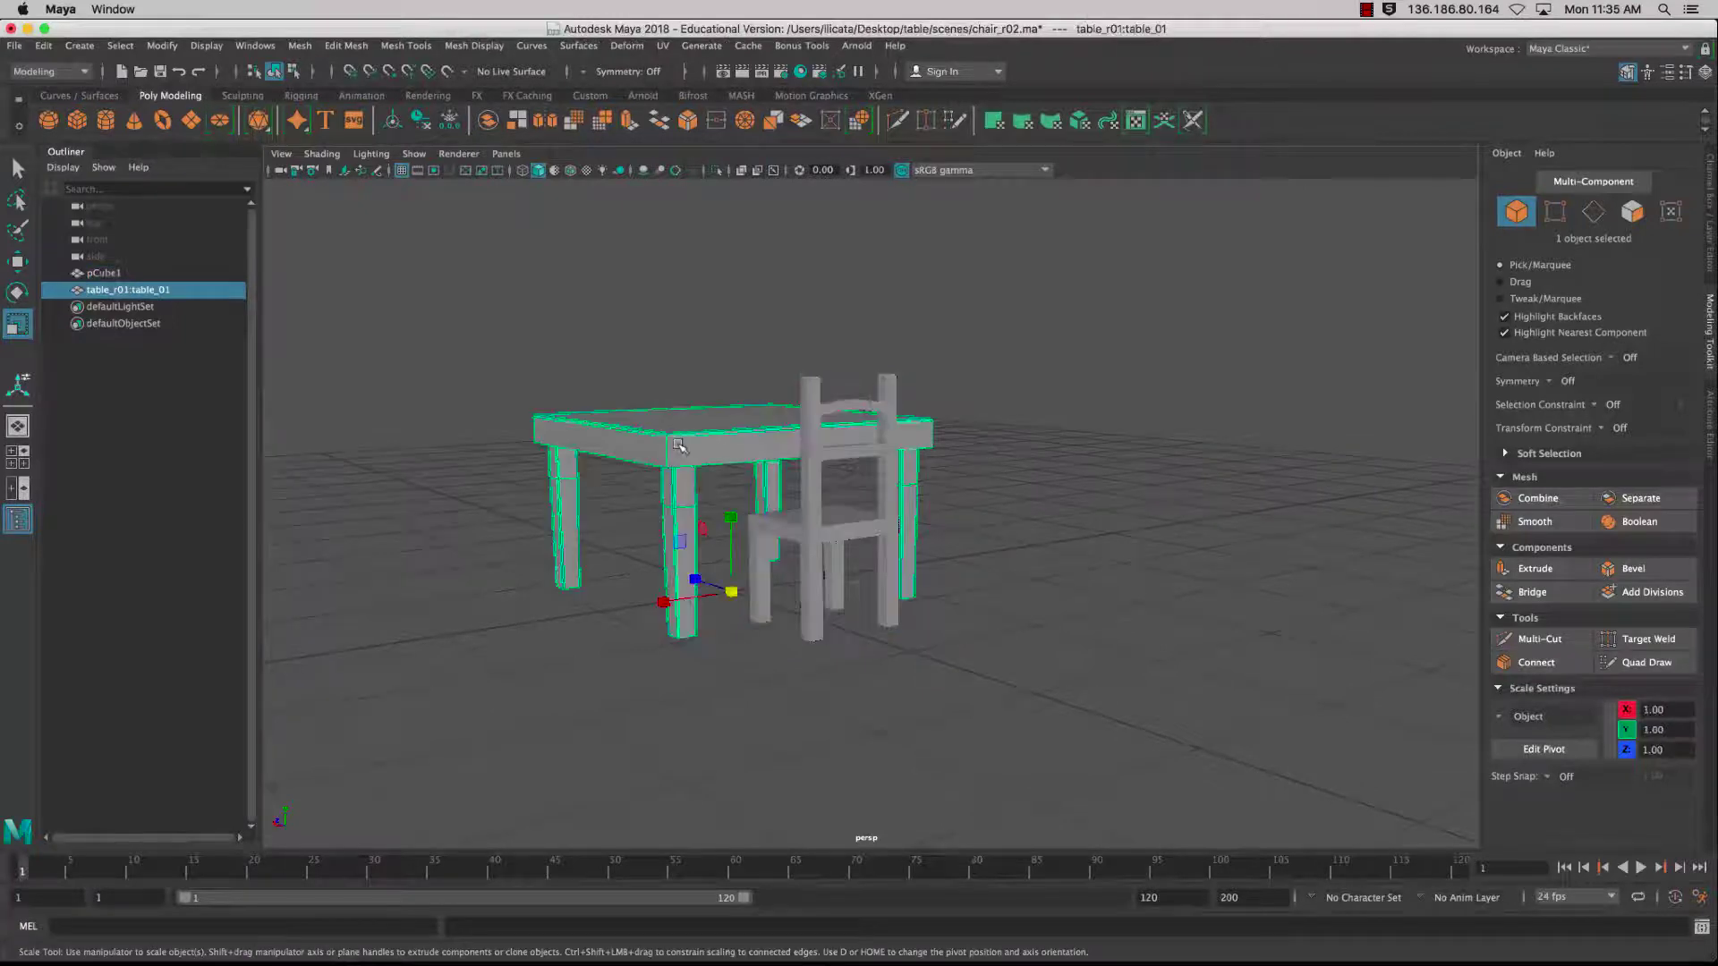
key(Delete)
click(820, 572)
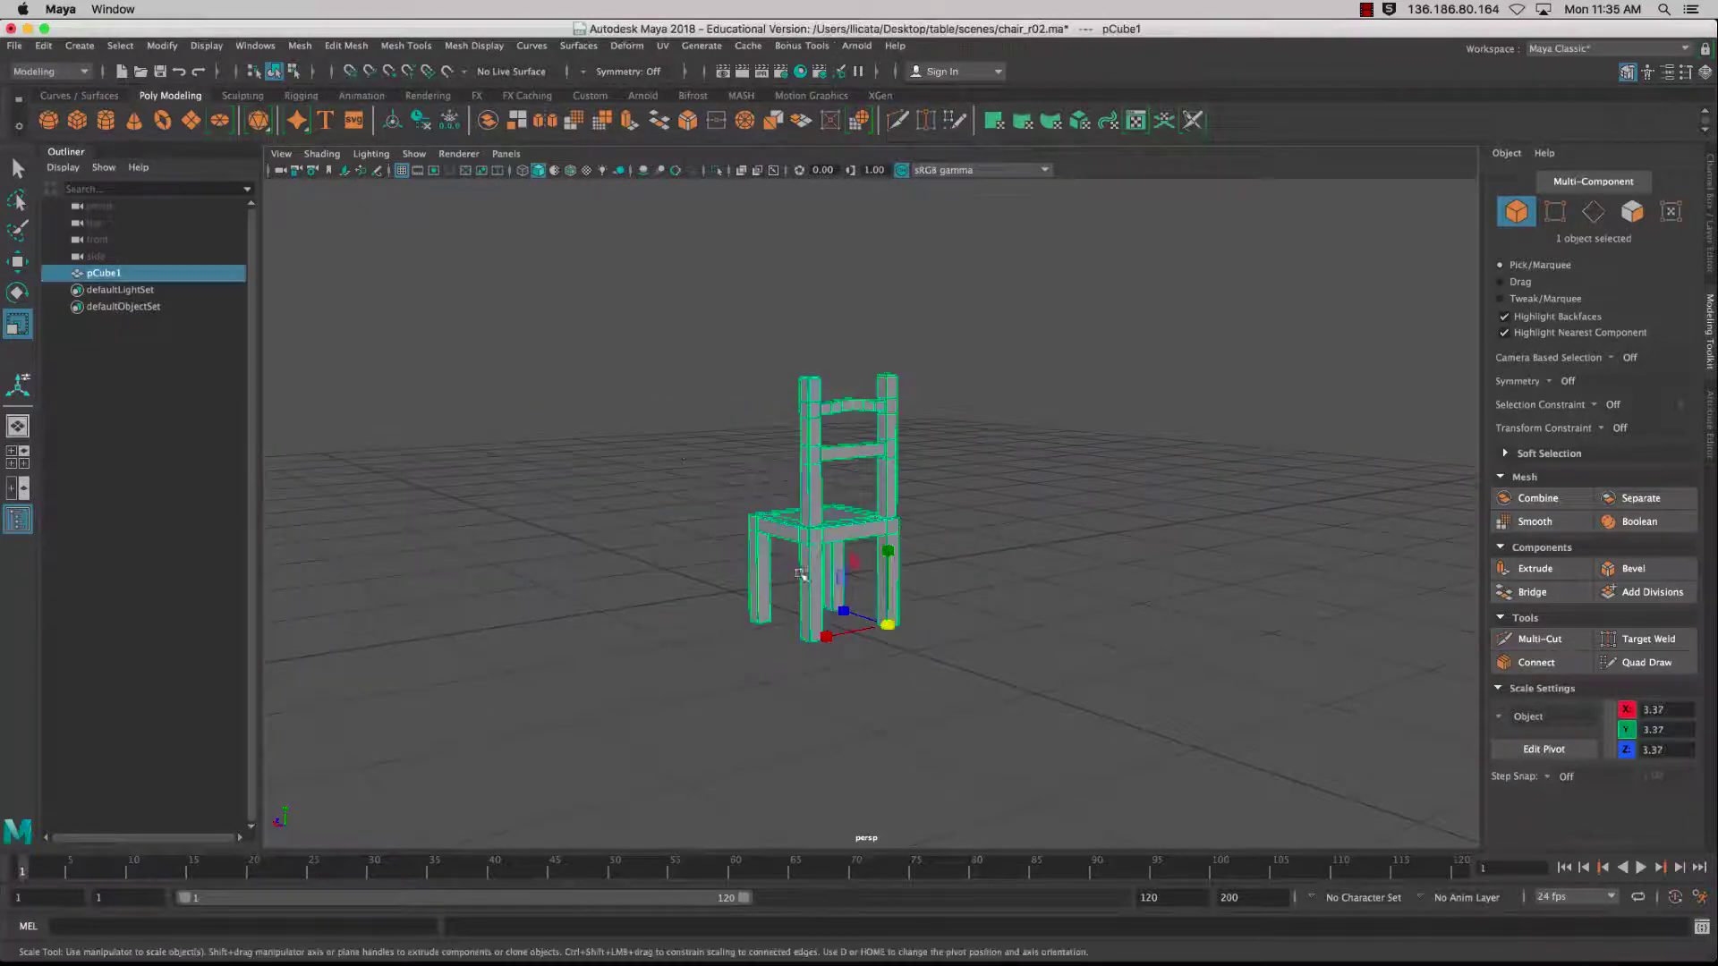
- Frame the chair and center its pivot
alt+drag(810, 573, 1069, 652)
alt+middle_drag(785, 605, 815, 571)
alt+drag(817, 573, 989, 614)
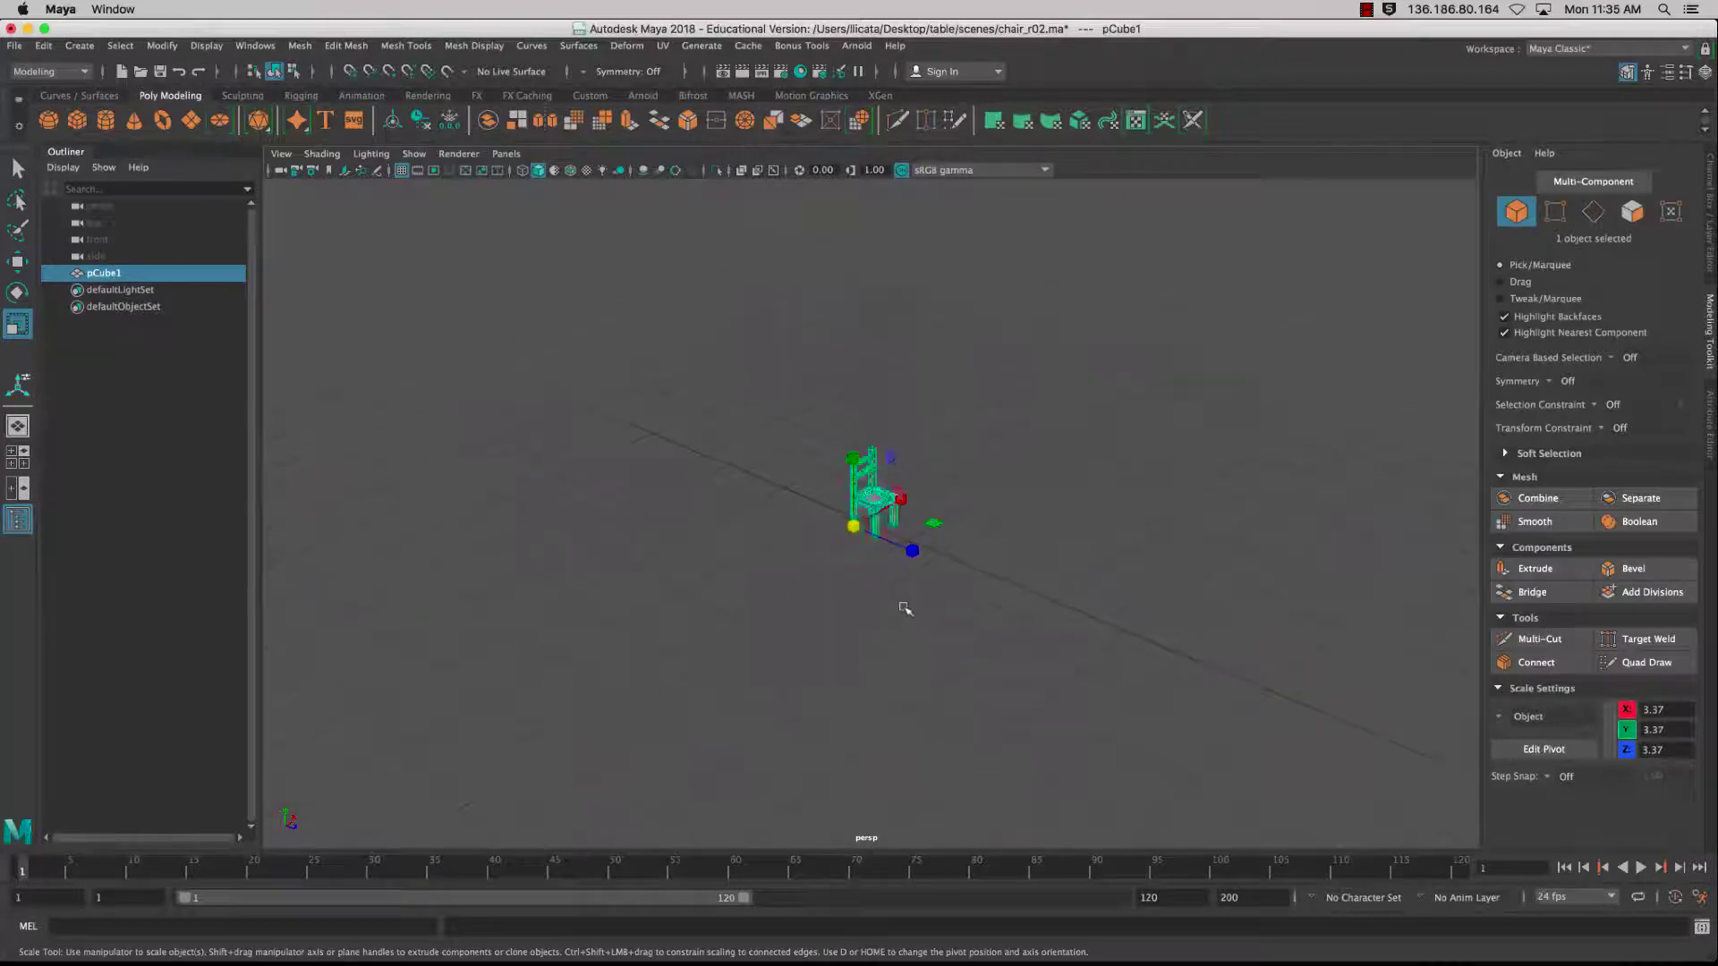
key(f)
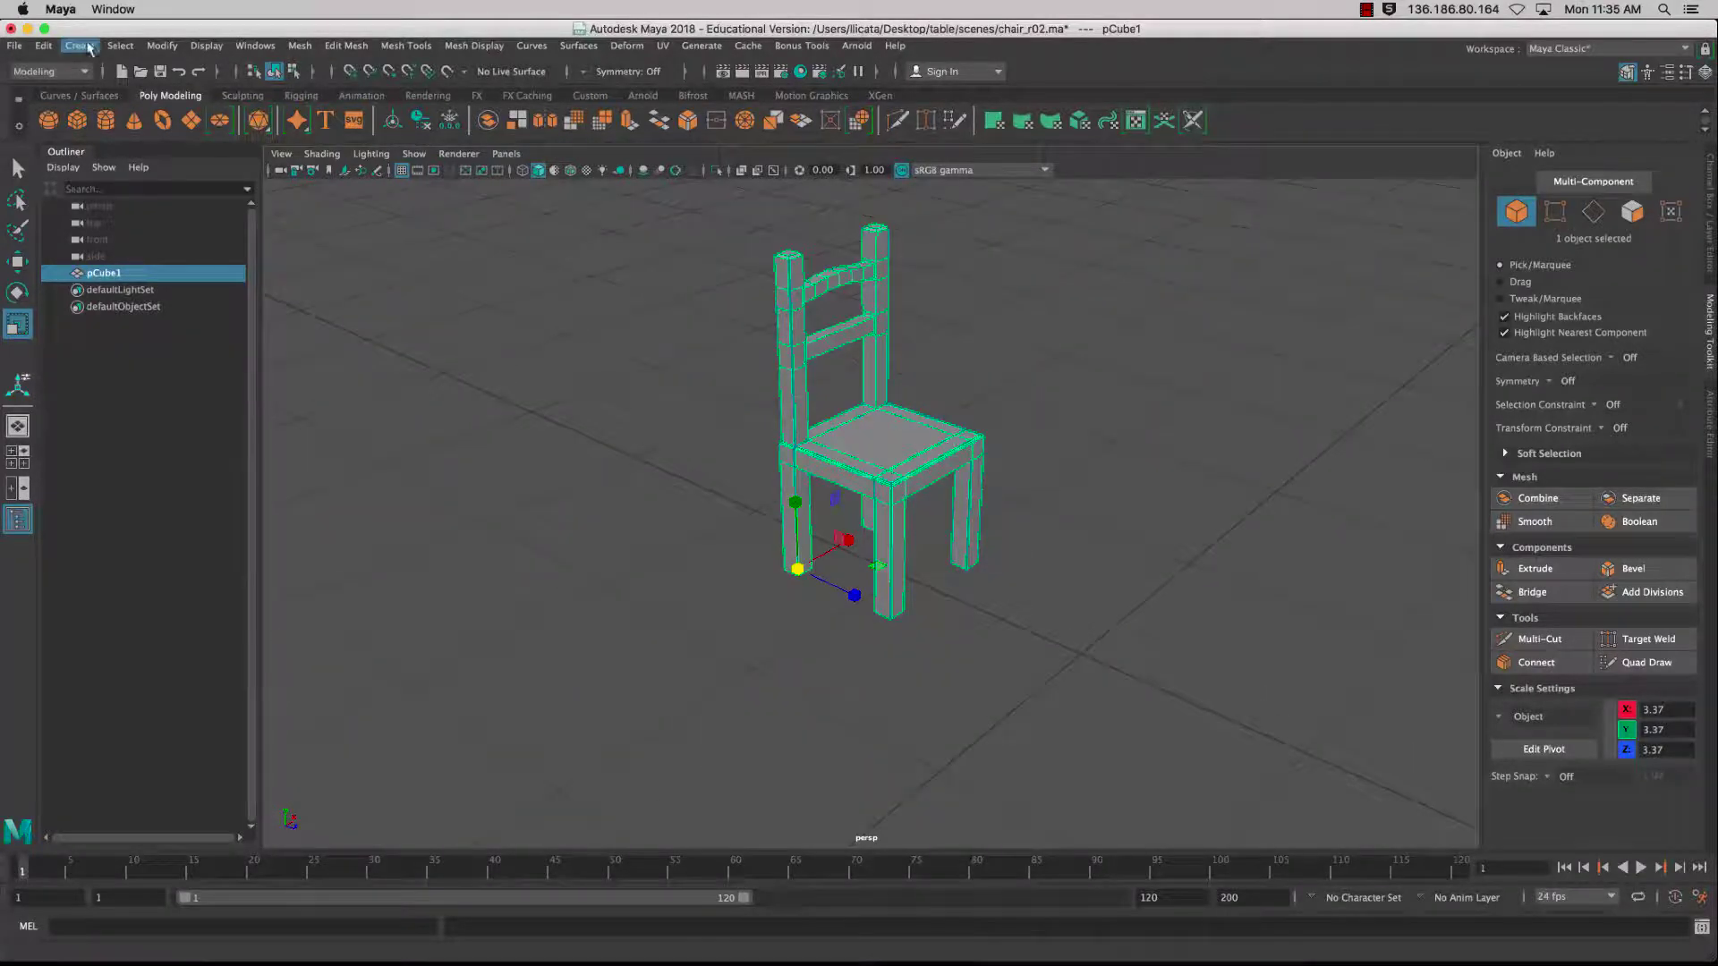
click(88, 46)
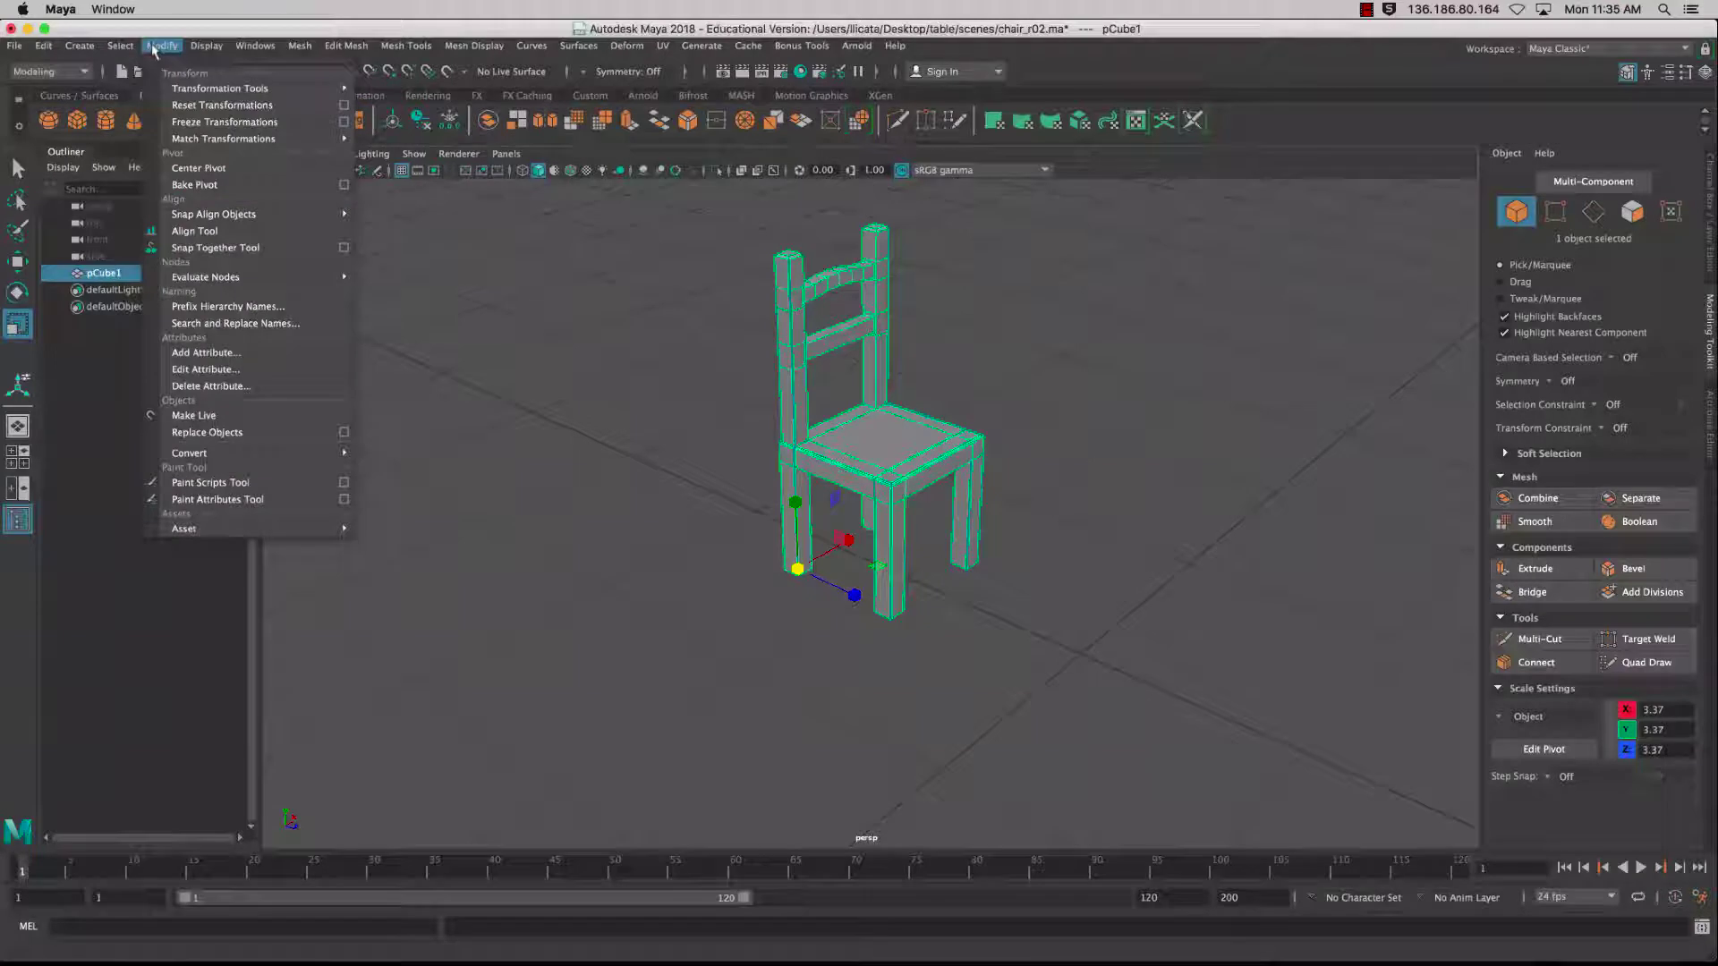
click(227, 176)
- Move the chair back to the grid center at X 0 and Z 0, with its height at Y 72.15
alt+drag(805, 358, 756, 371)
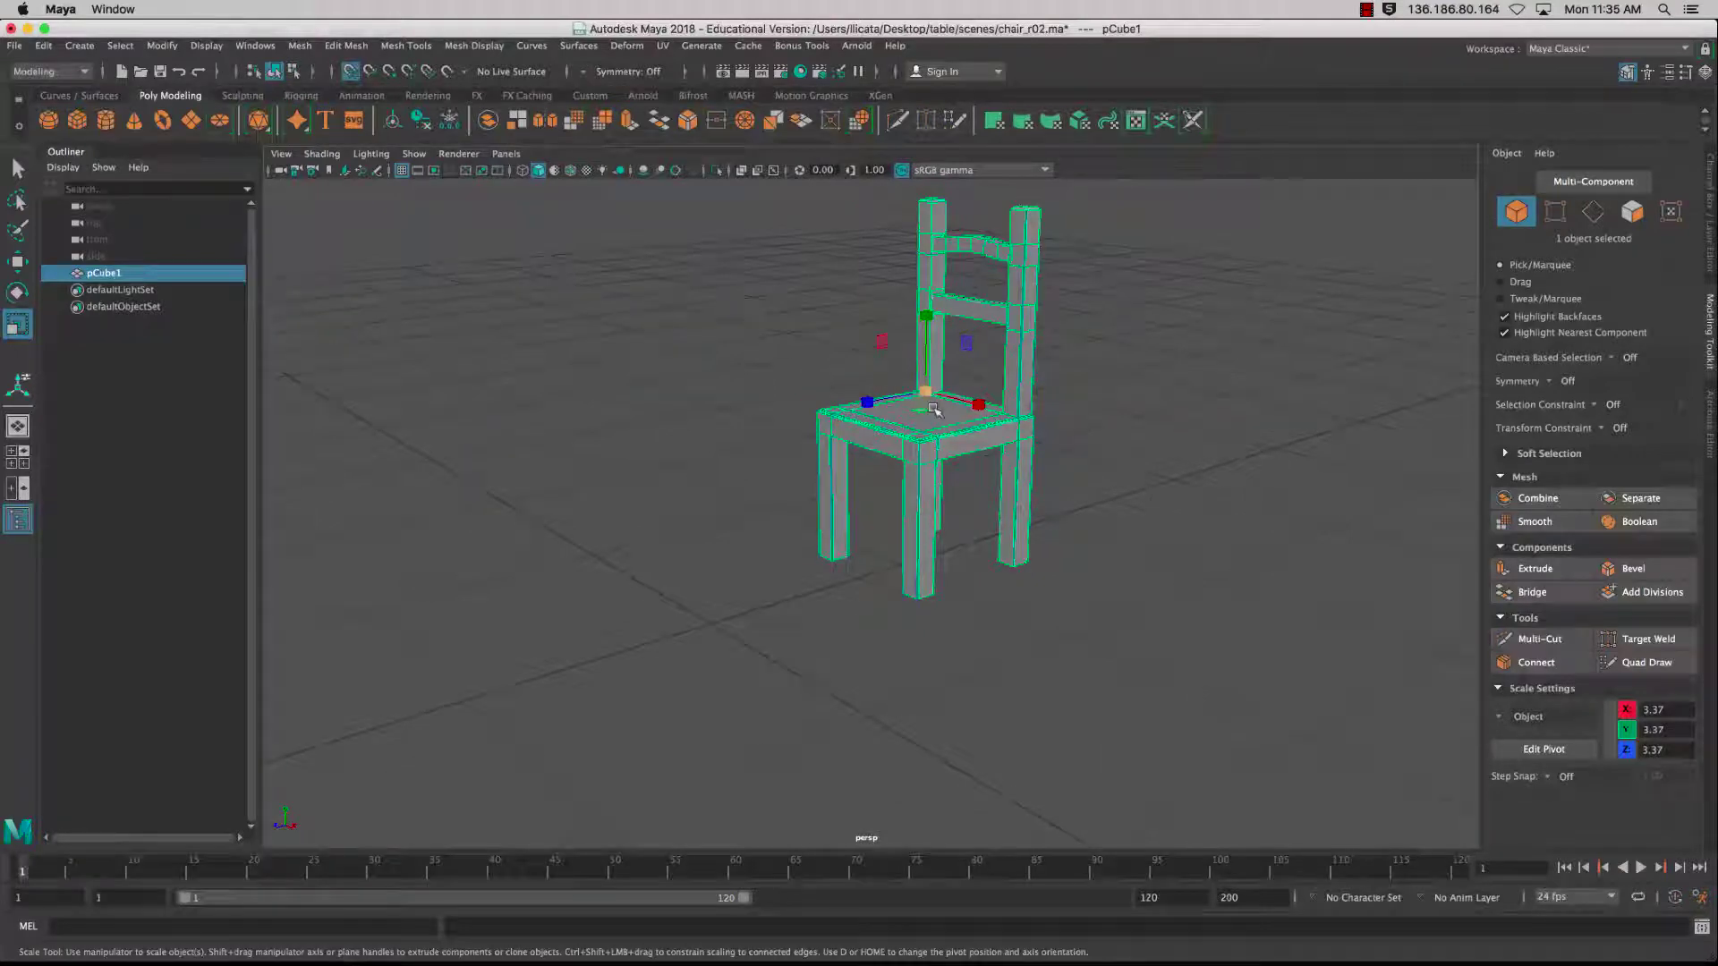
click(19, 263)
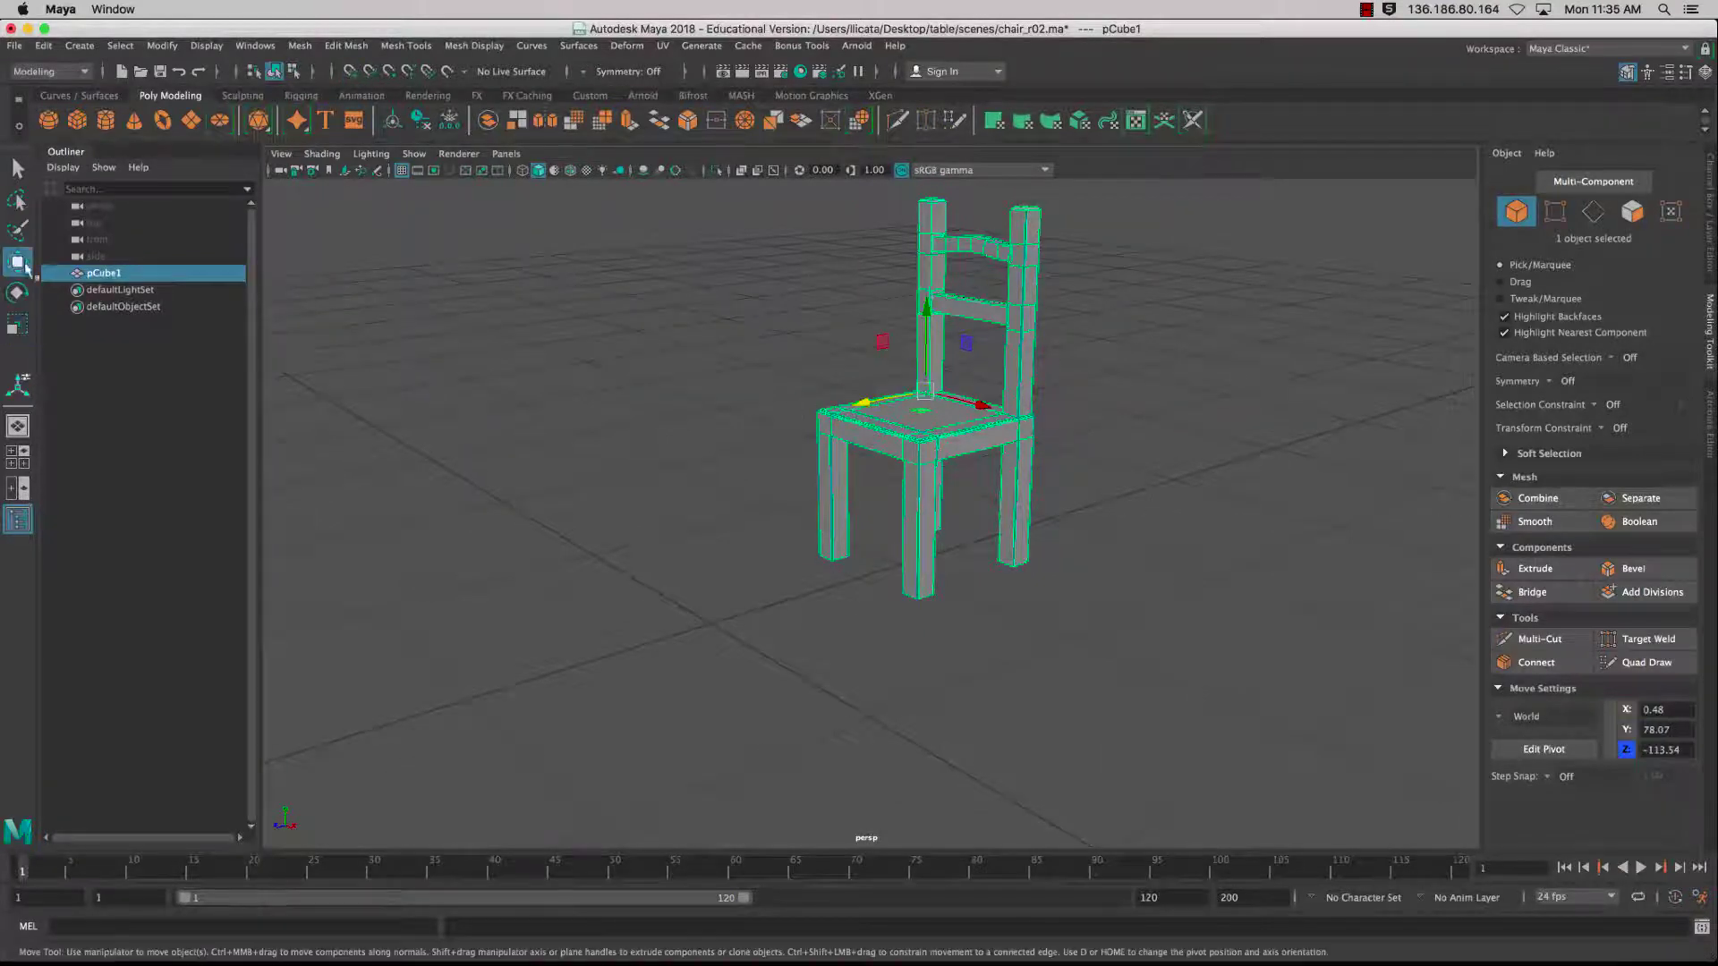
alt+drag(848, 443, 872, 361)
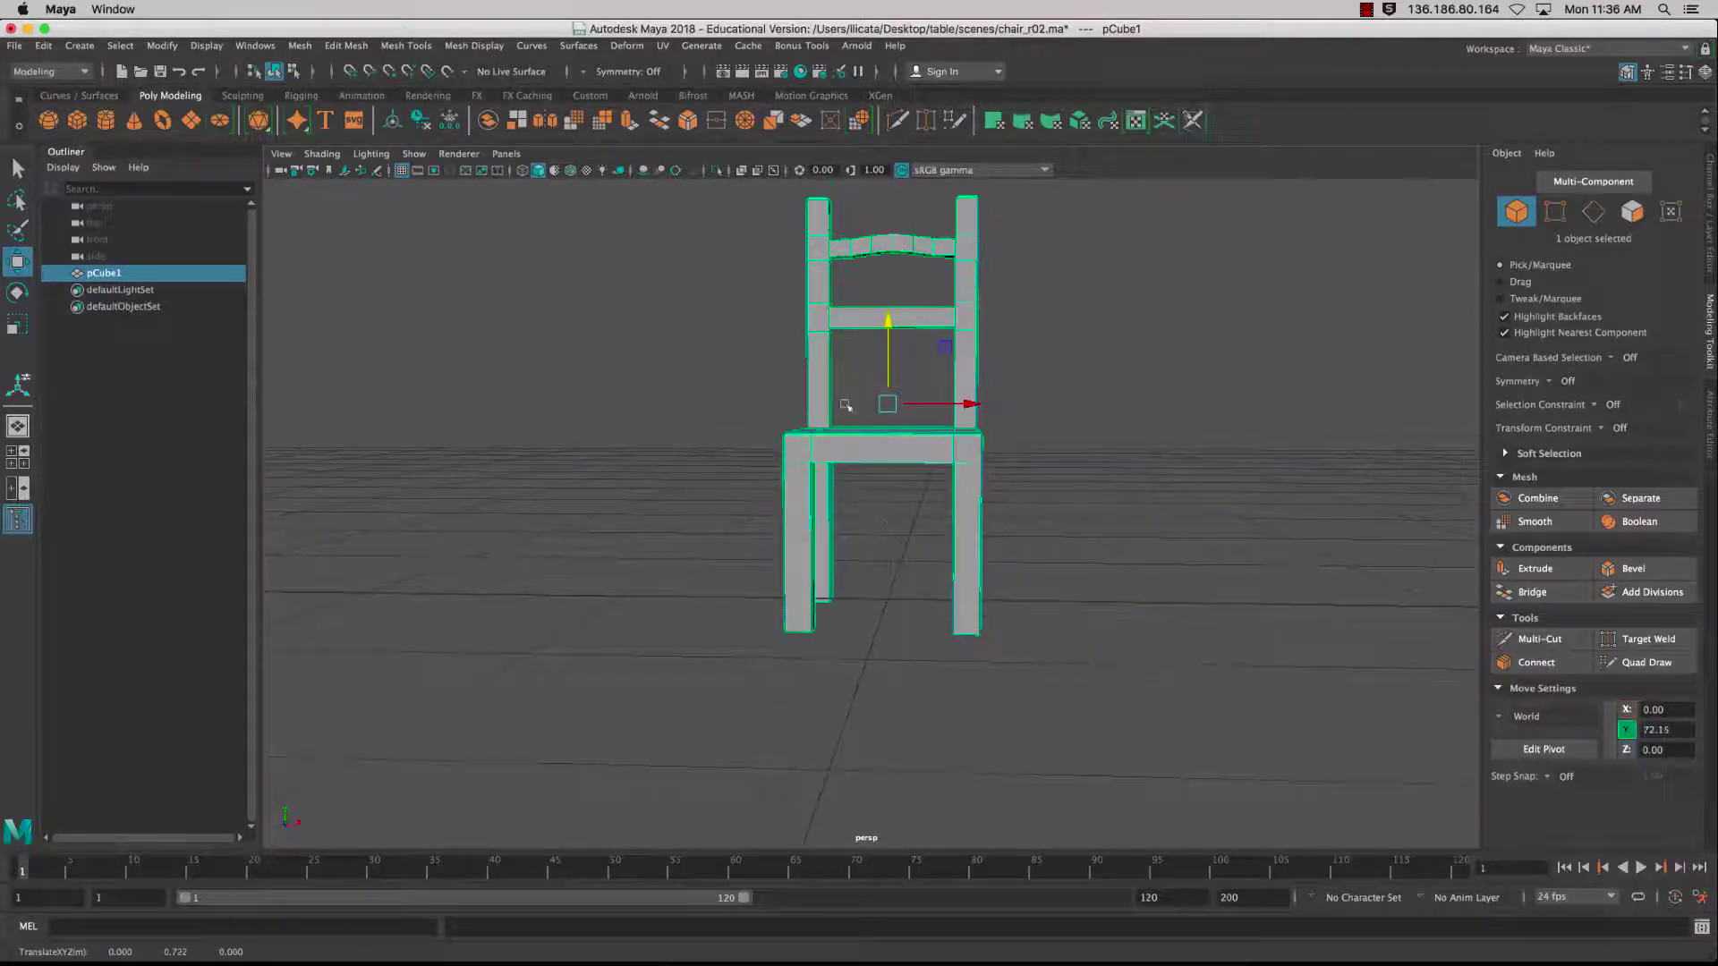
- Raise the chair in the side view to Y 78.10 so its legs rest on the grid's ground line
key(space)
key(space)
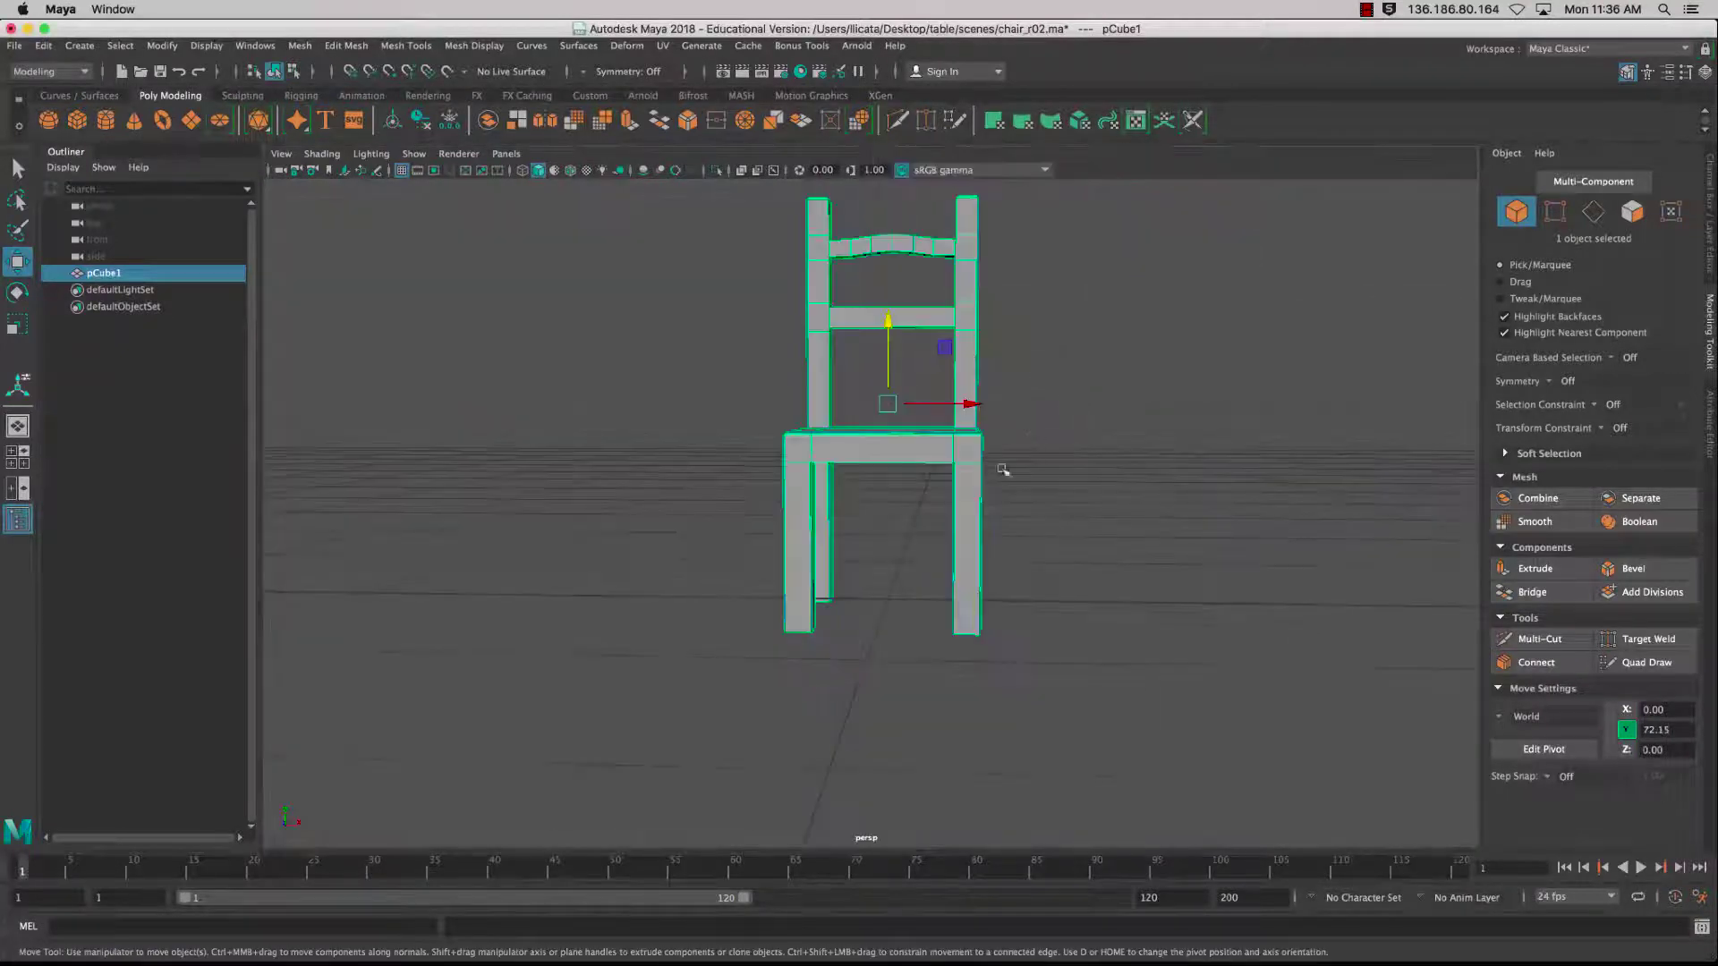
mouse_move(920, 575)
alt+mouse_down()
mouse_move(917, 506)
mouse_move(901, 502)
mouse_move(930, 560)
alt+mouse_up()
alt+middle_drag(930, 559, 897, 515)
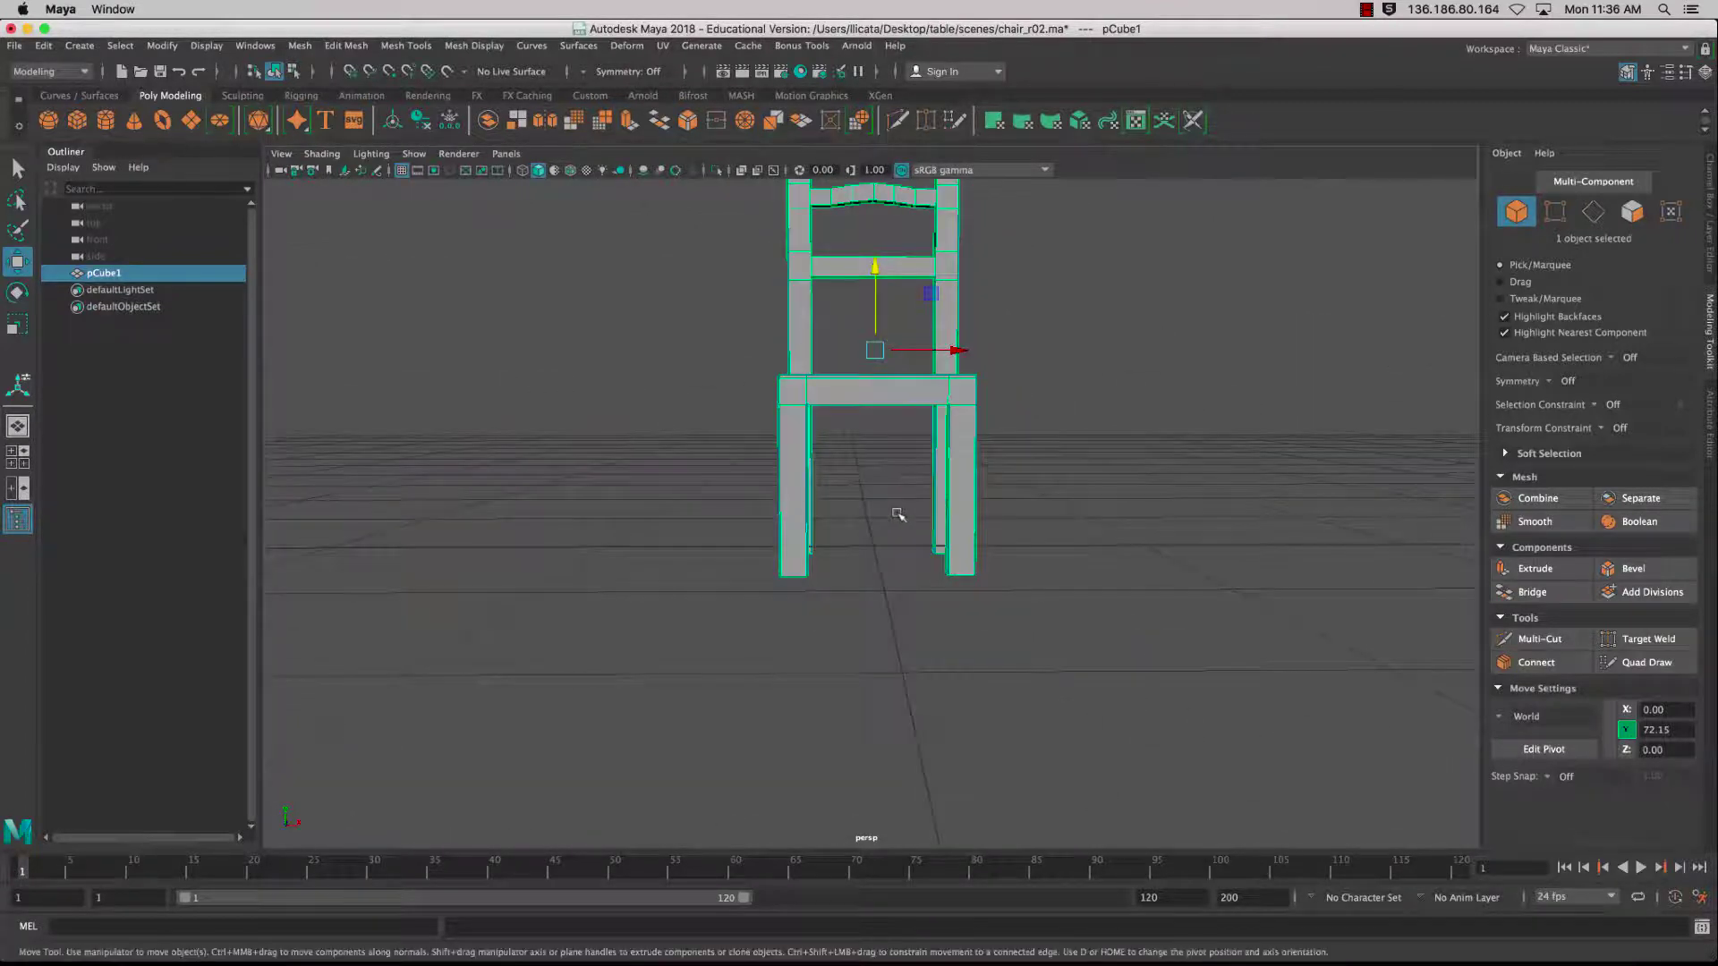
key(space)
key(space)
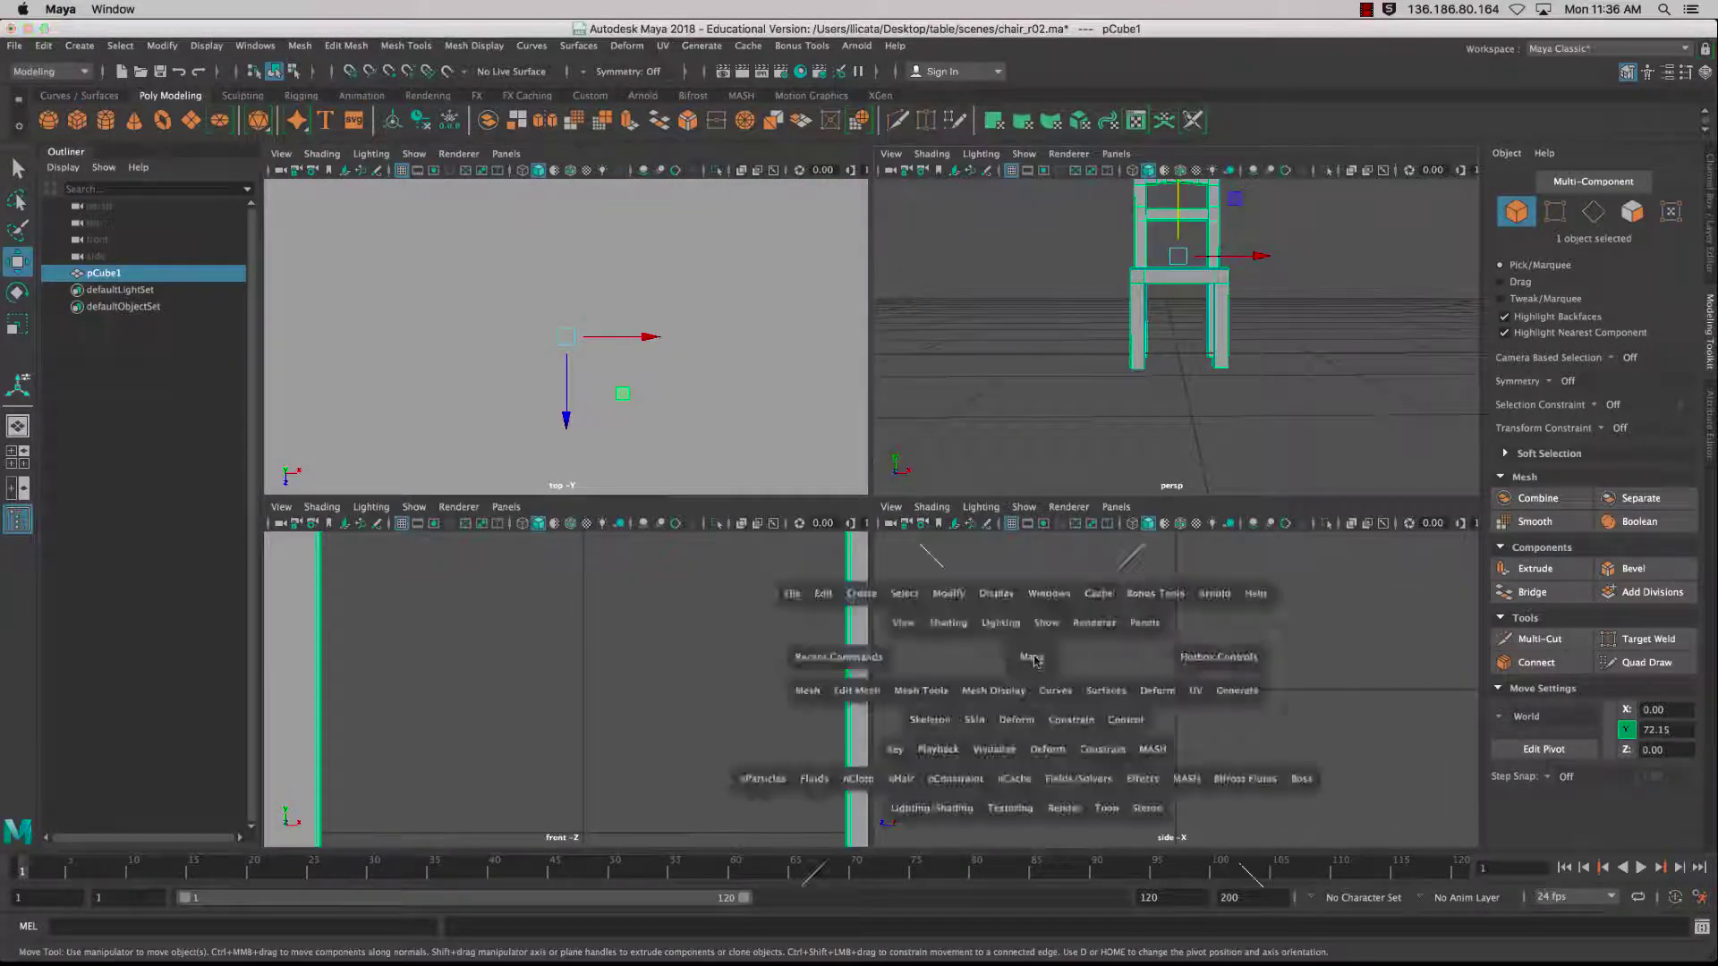
scroll(1025, 641, down, 10)
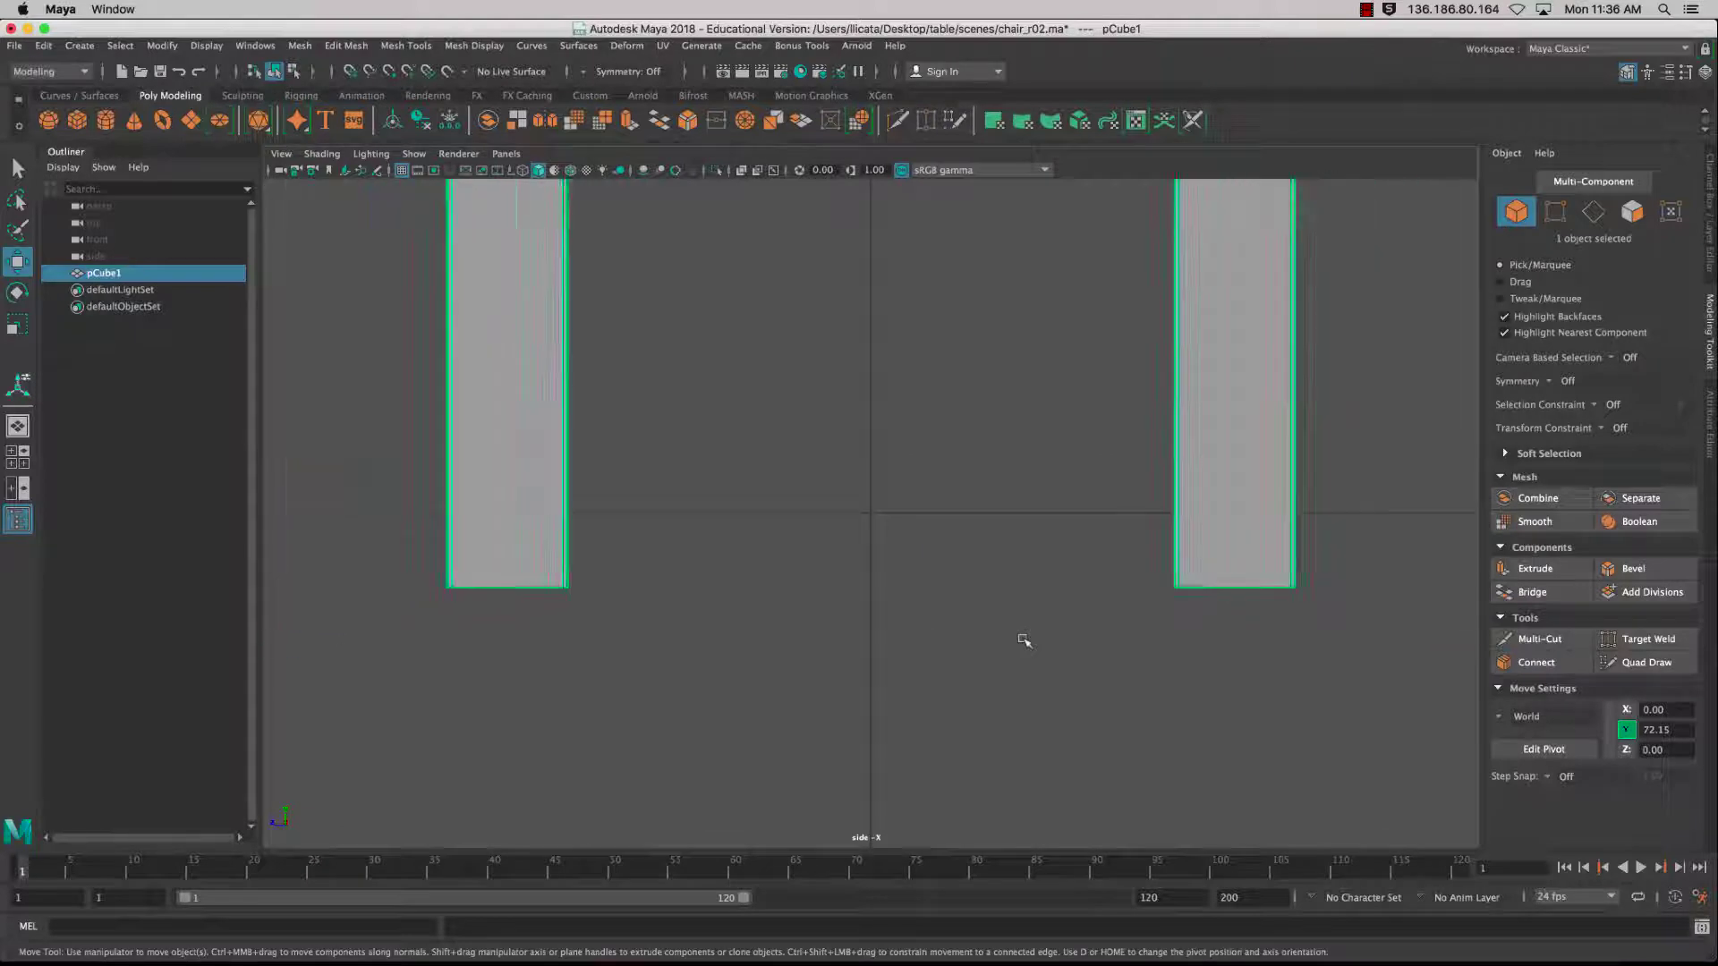
alt+middle_drag(904, 504, 915, 627)
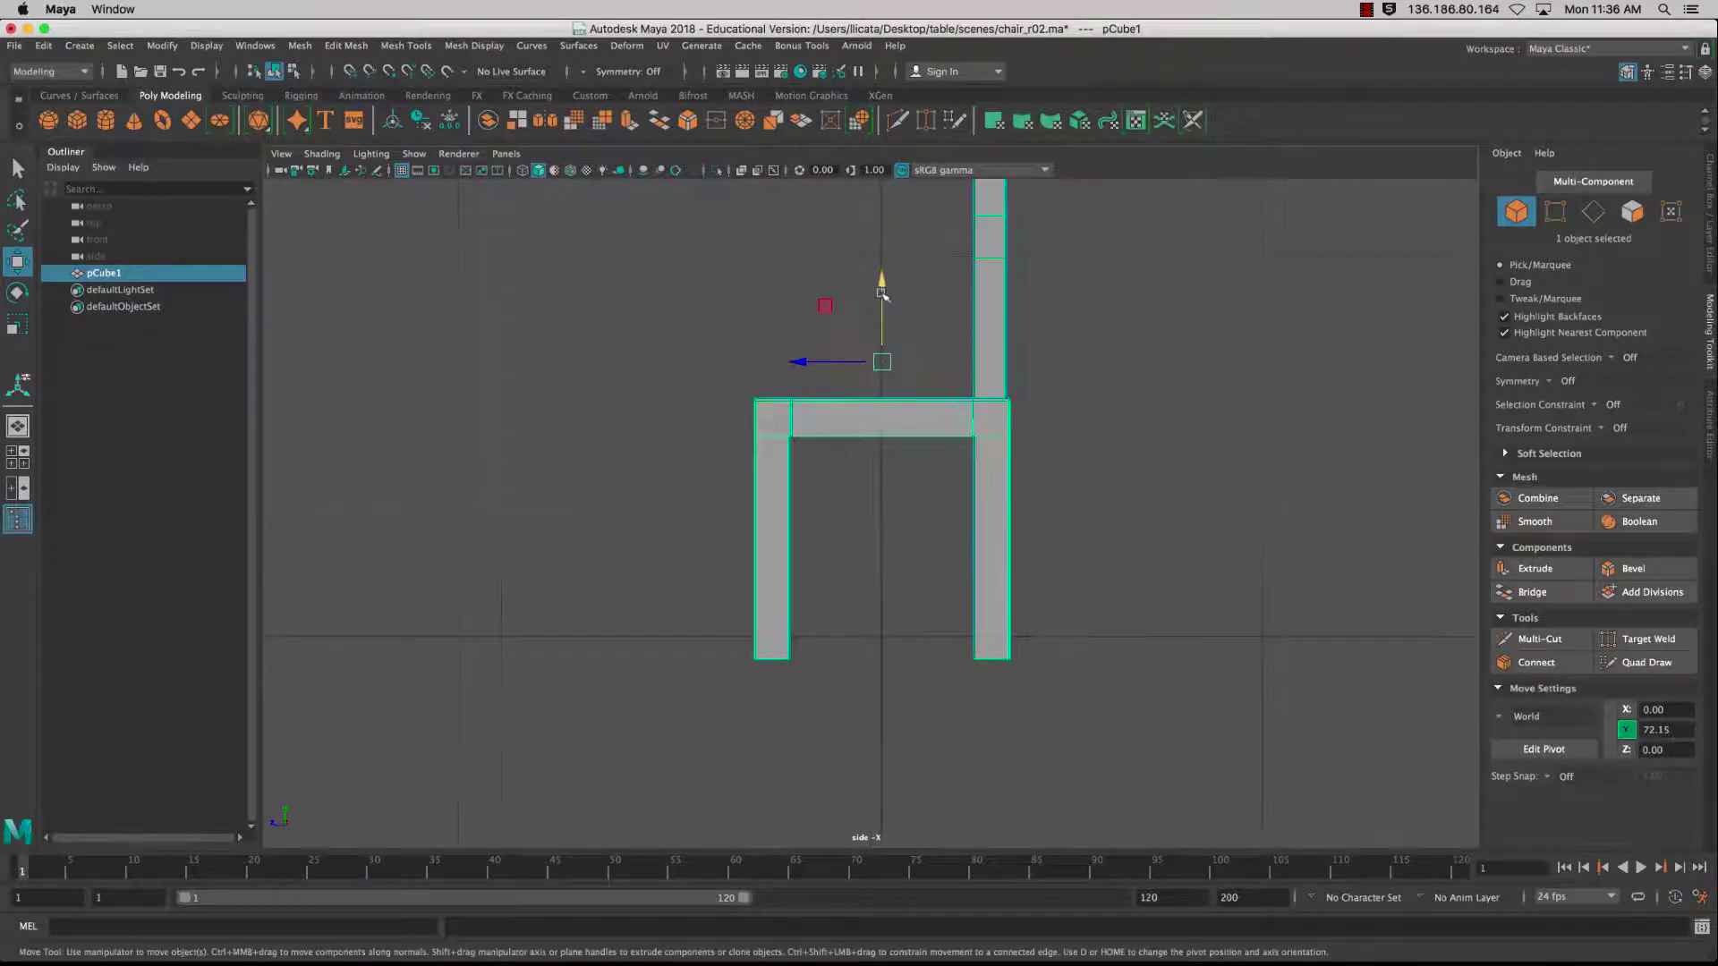
drag(881, 292, 882, 271)
scroll(913, 483, down, 2)
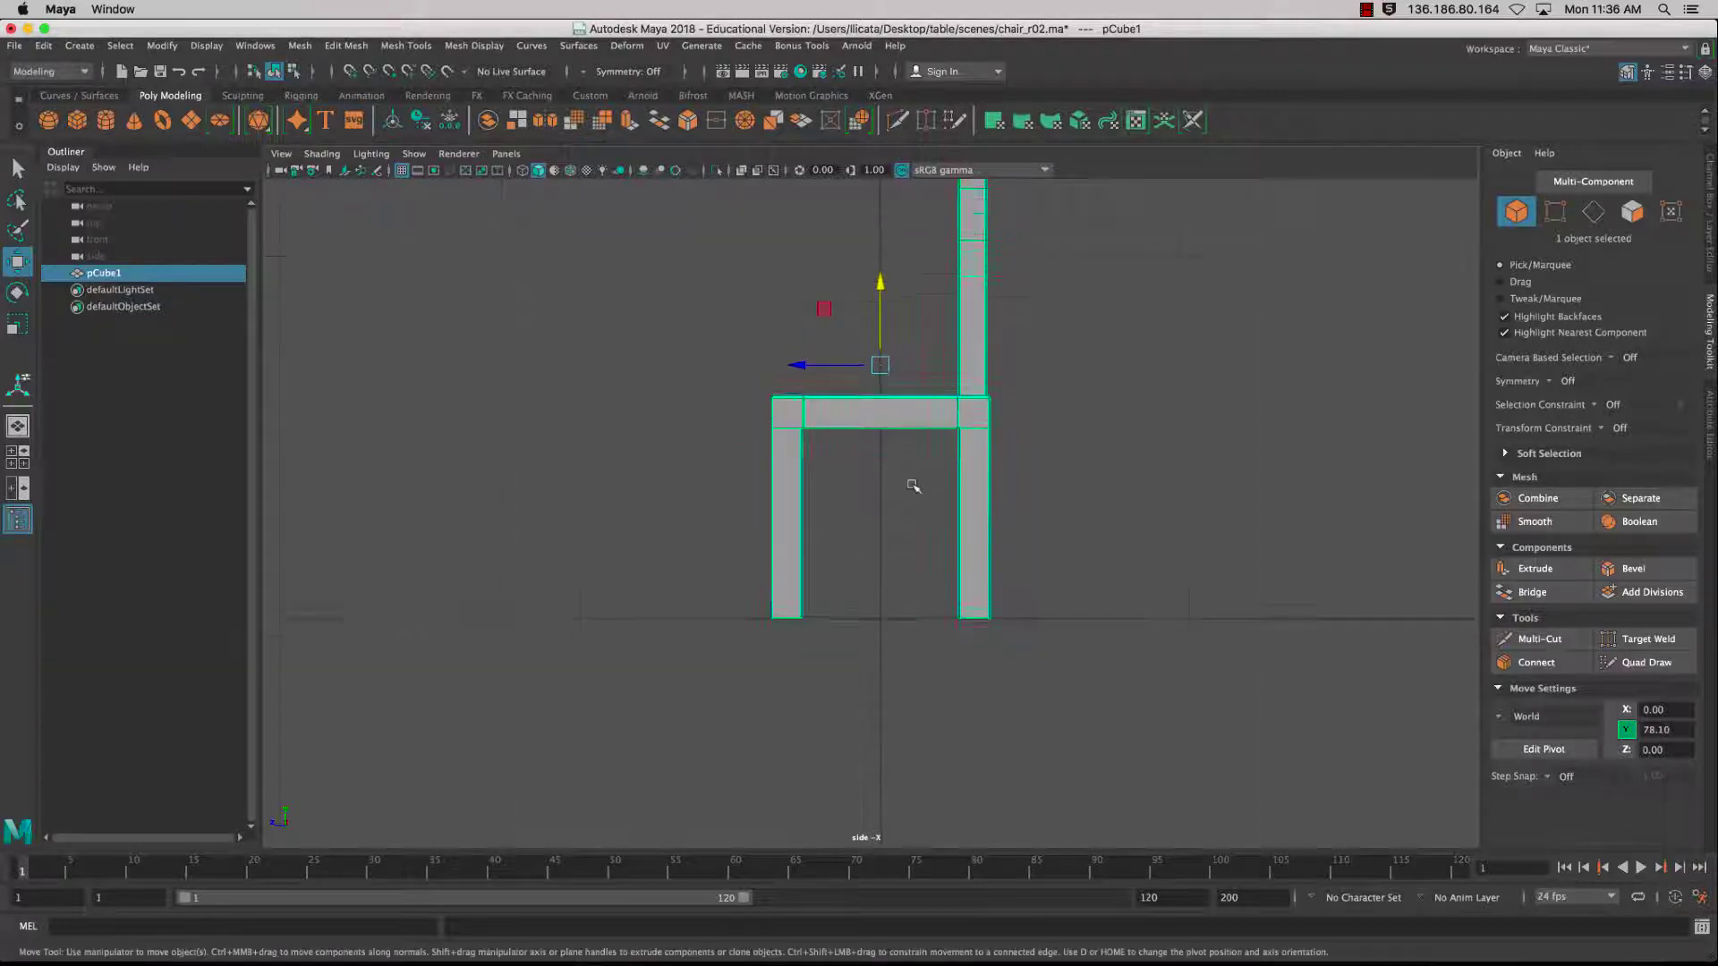
scroll(913, 484, down, 3)
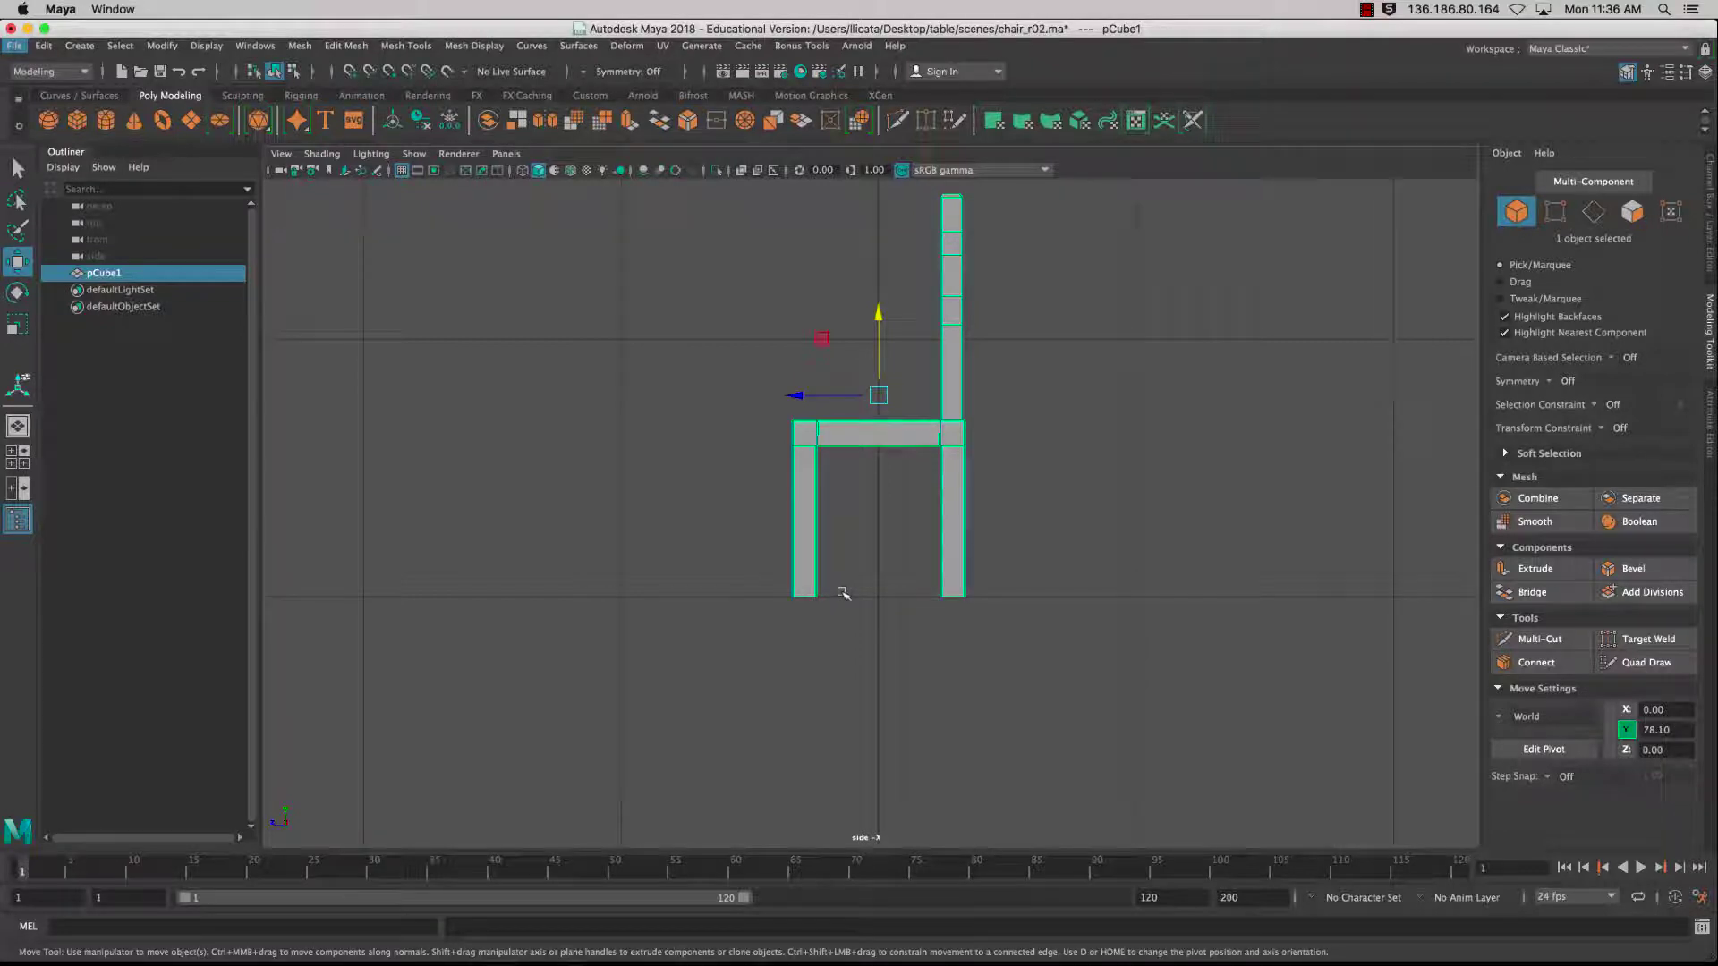
- Snap the chair's pivot to the foot of the front leg, and shift it along the ground to the grid's center line in the side view
key(d)
click(805, 603)
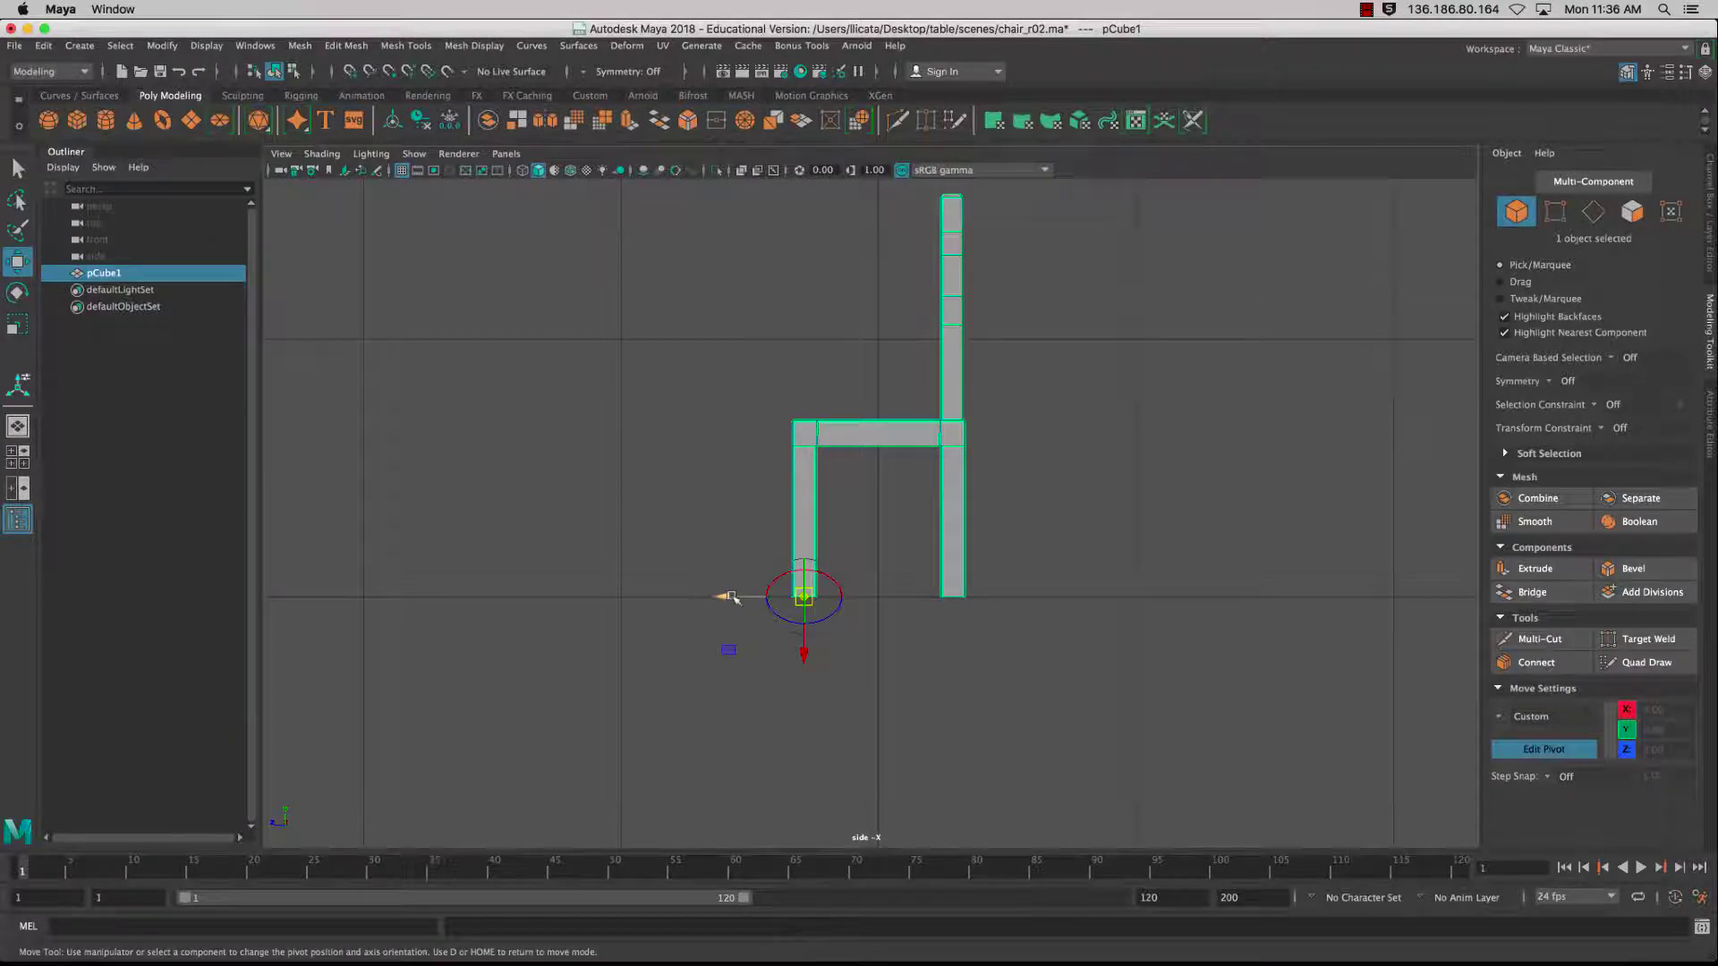
drag(732, 598, 806, 605)
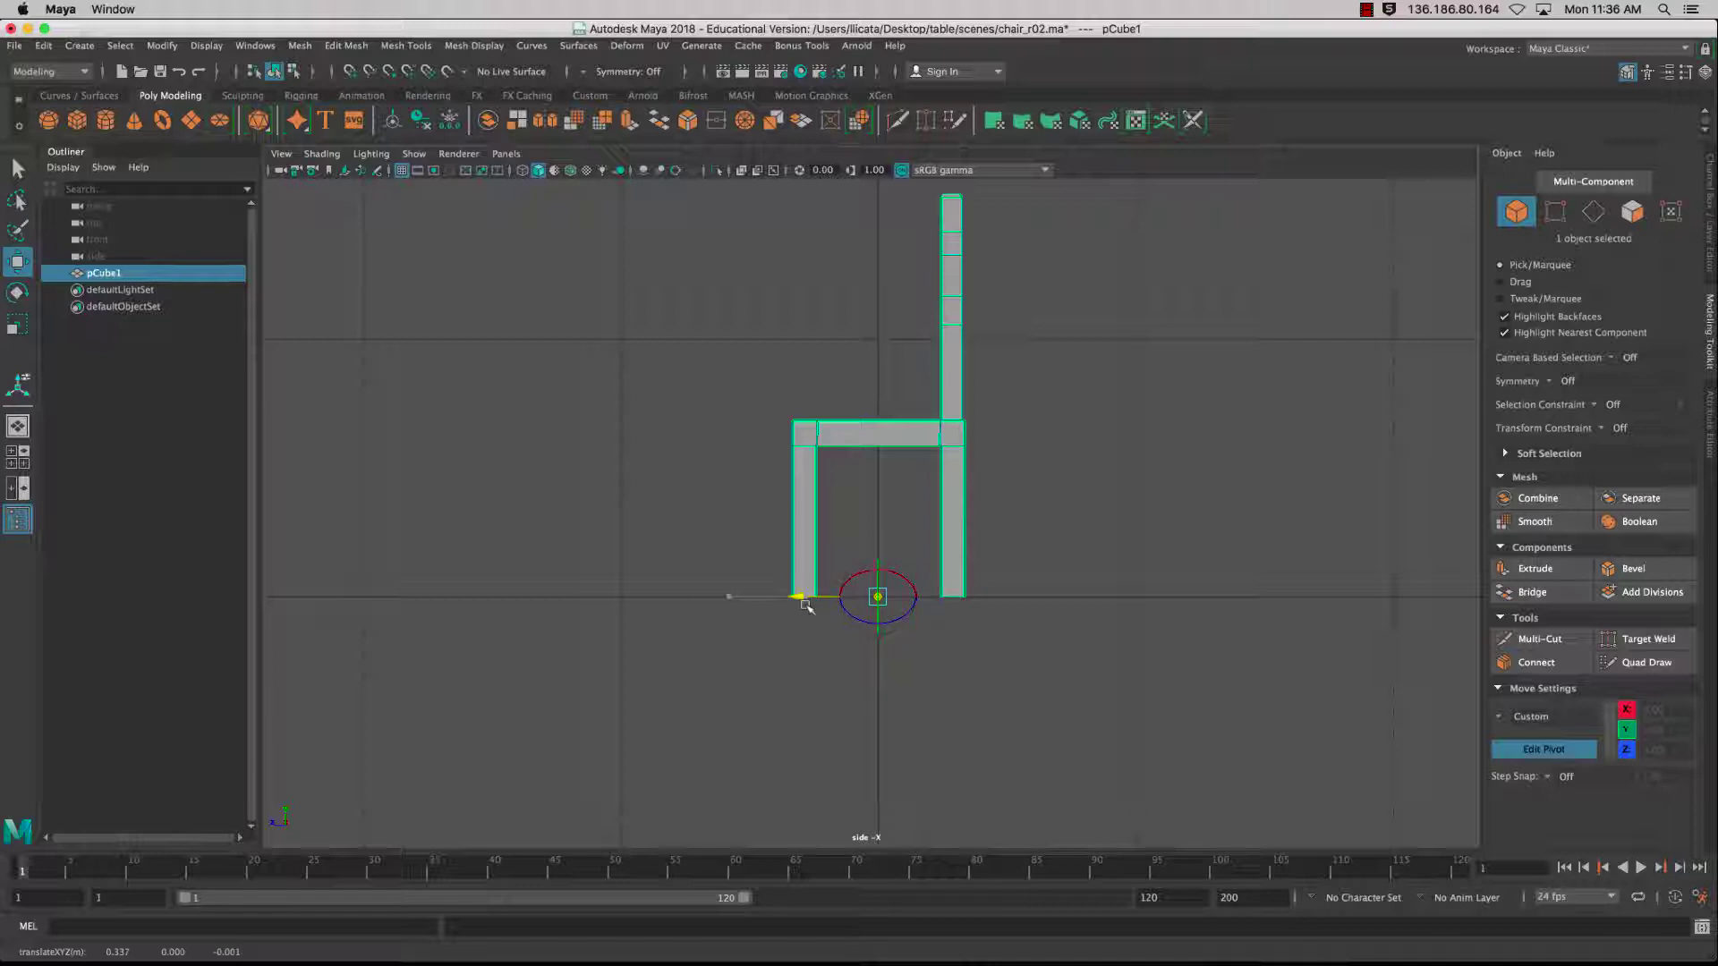
key(d)
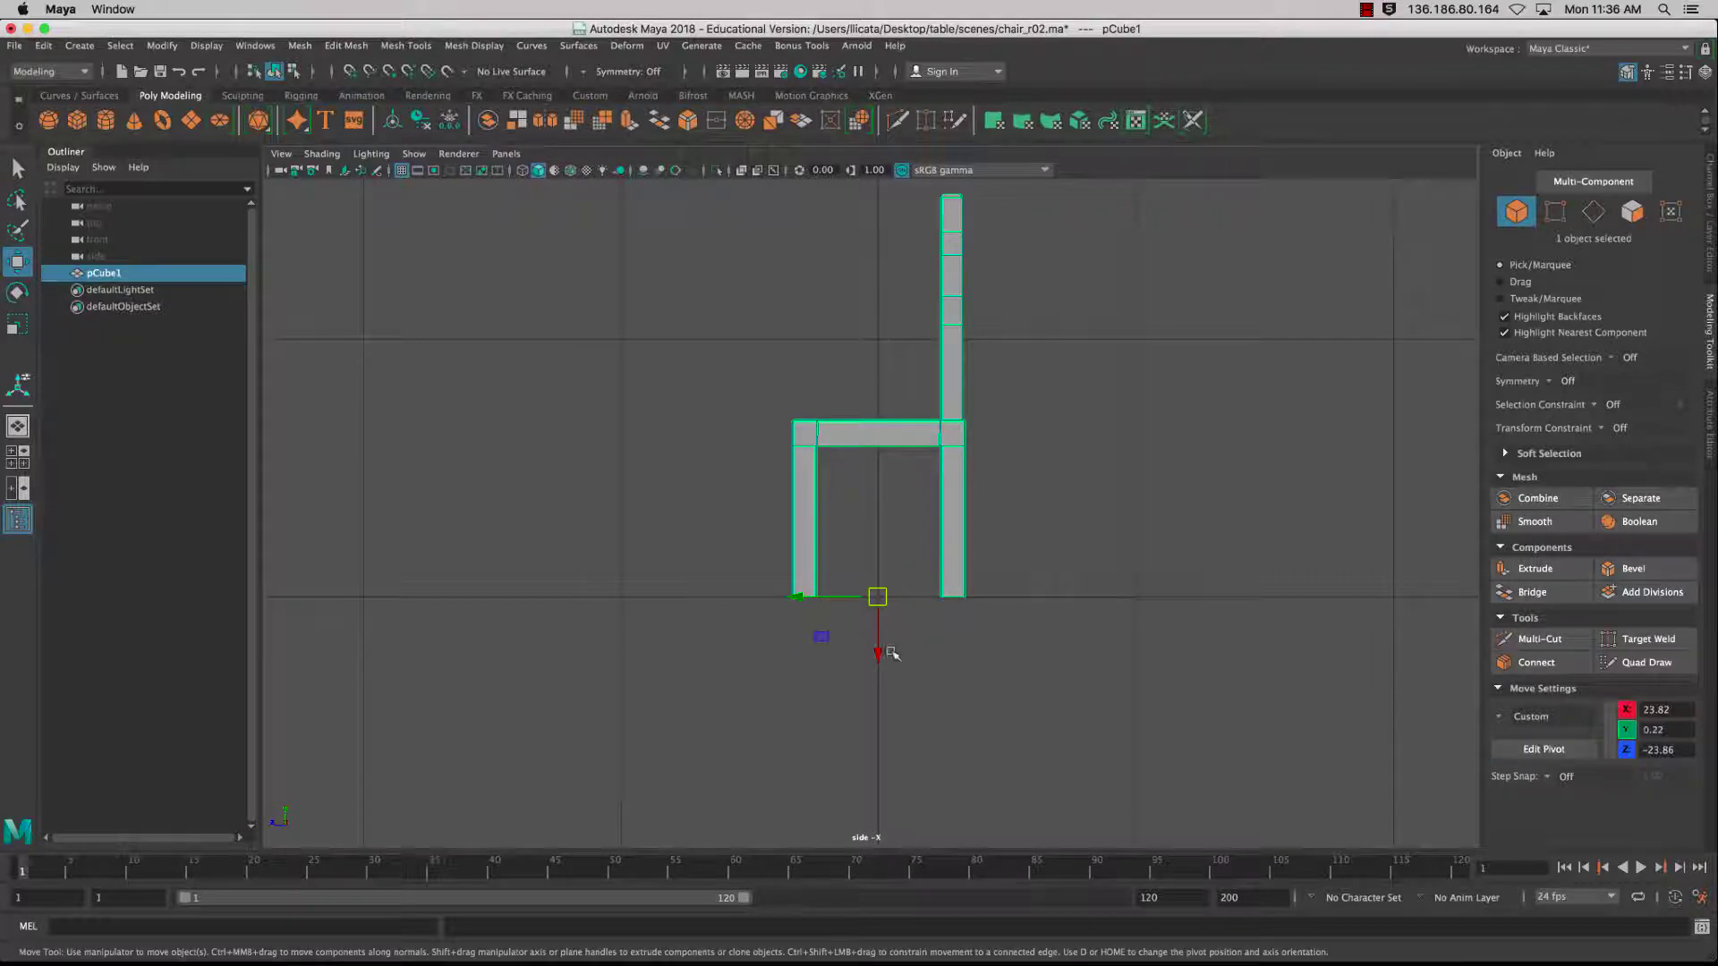
- Reselect the chair and adjust its height so the pivot at its feet sits at Y 0.00
click(970, 483)
click(960, 535)
scroll(950, 609, down, 2)
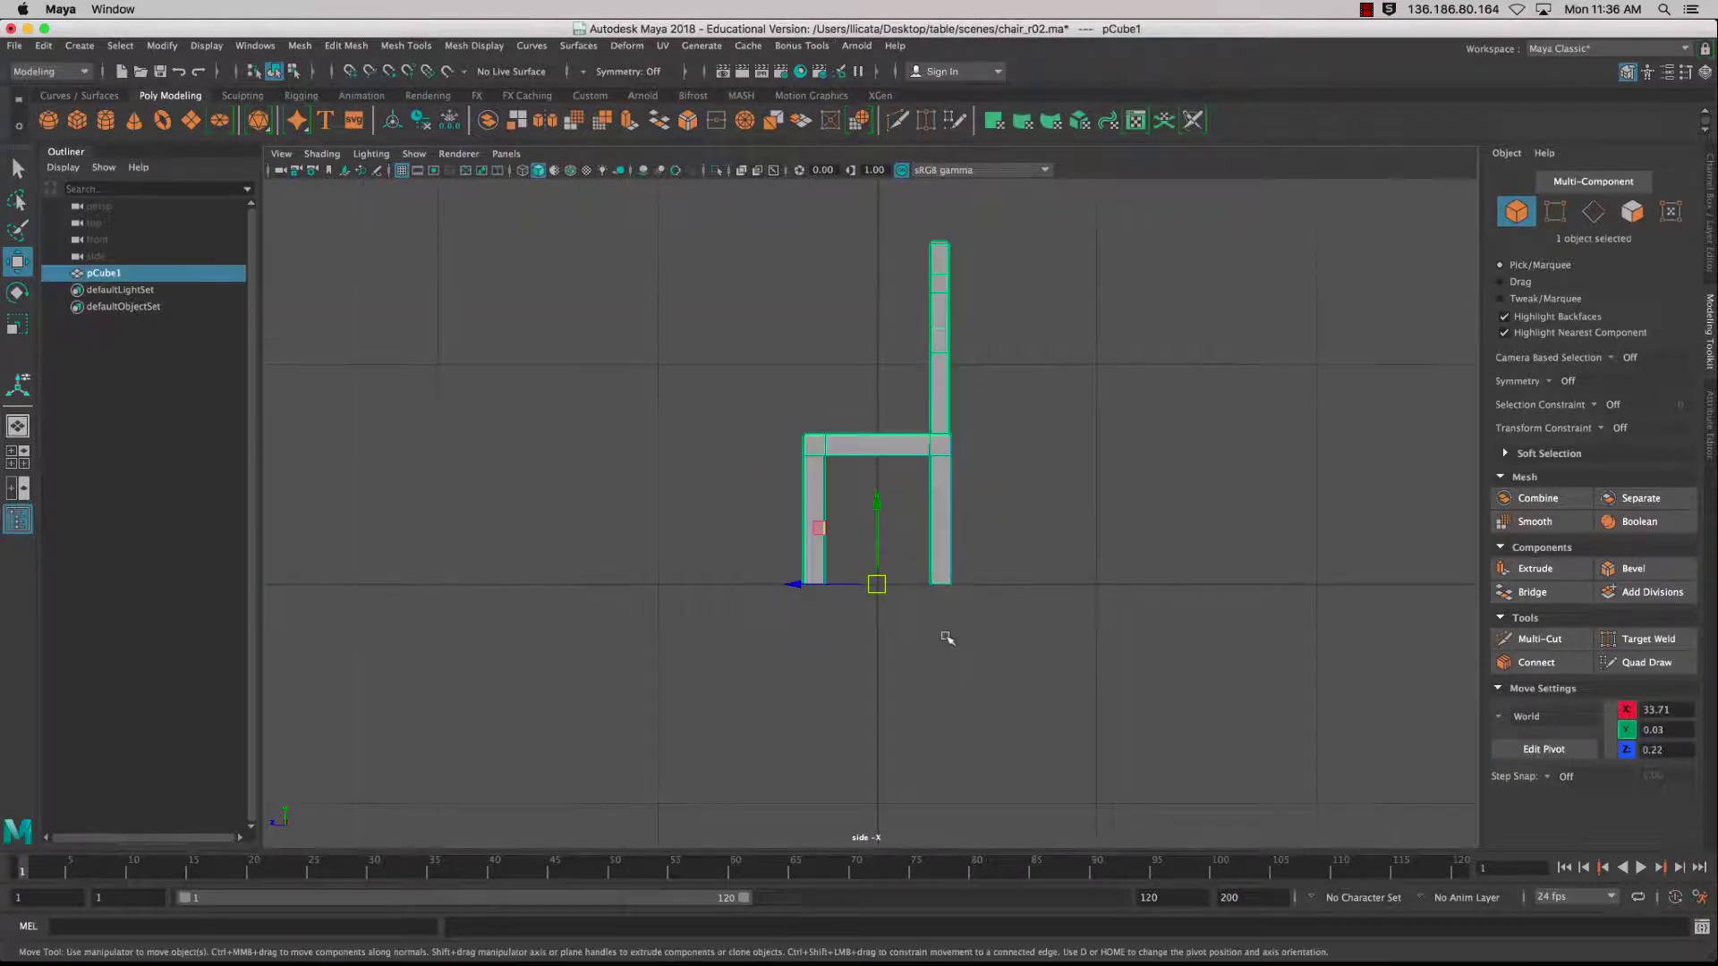
scroll(921, 586, up, 3)
mouse_move(885, 568)
mouse_down()
mouse_move(886, 474)
mouse_move(883, 537)
mouse_up()
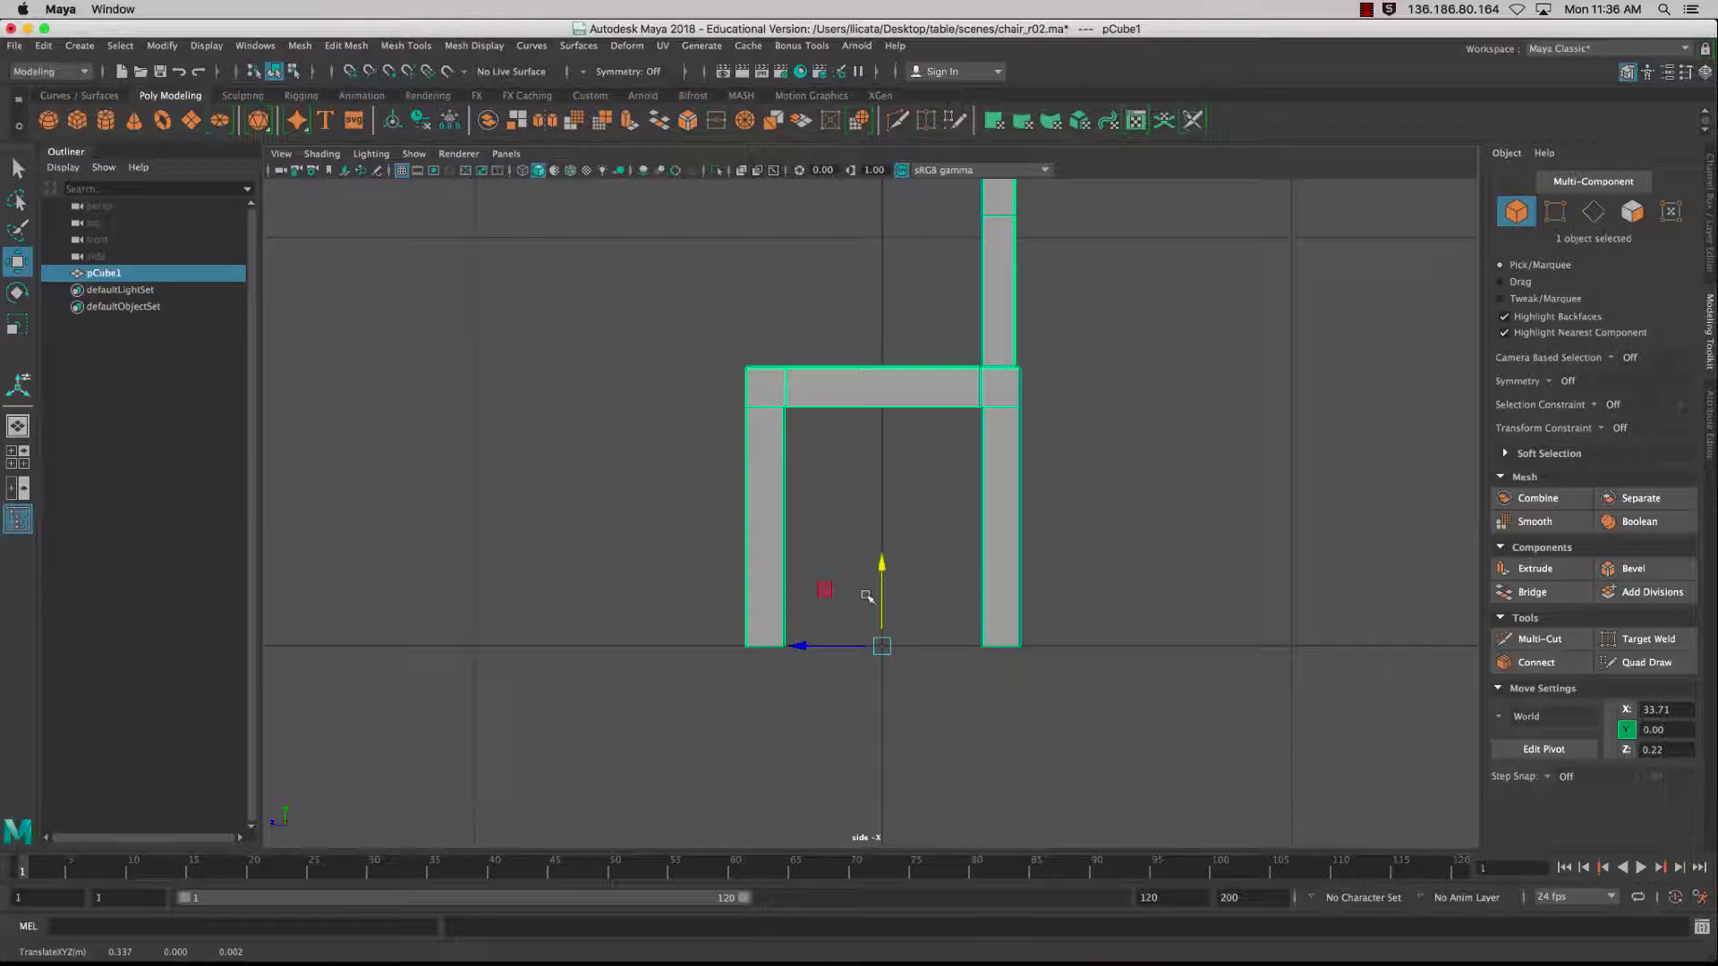
- Move the chair's pivot in the front view to the grid's center line midway between the legs, and clear the selection
key(space)
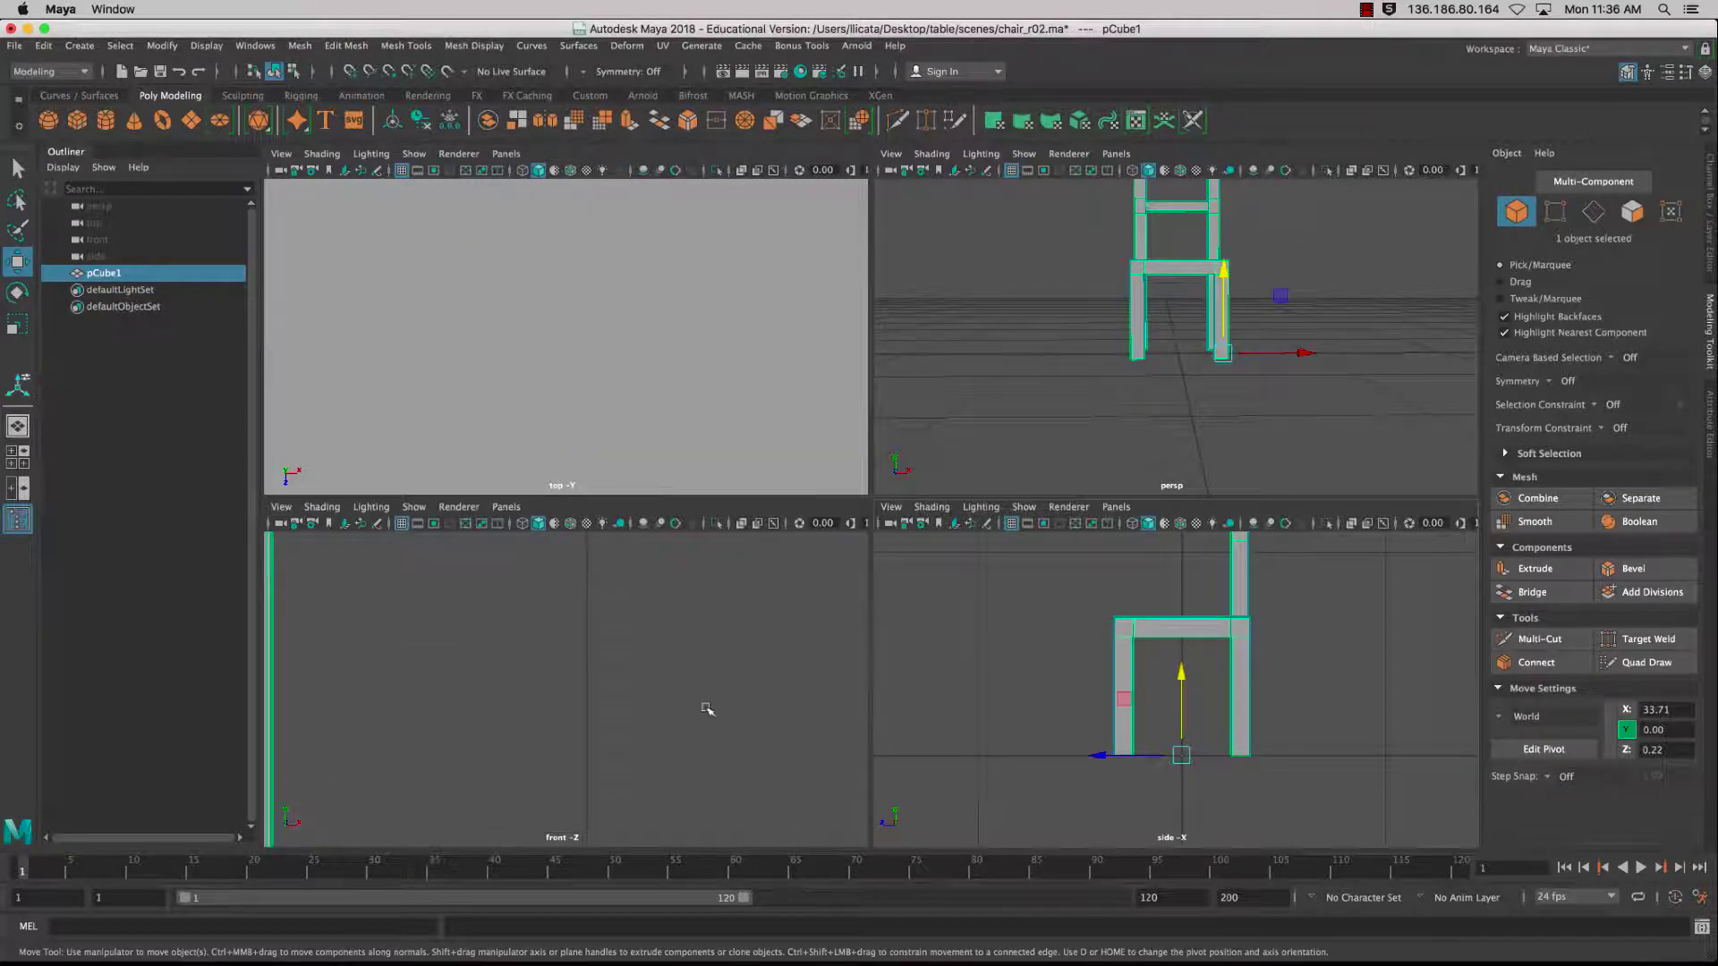
key(space)
key(f)
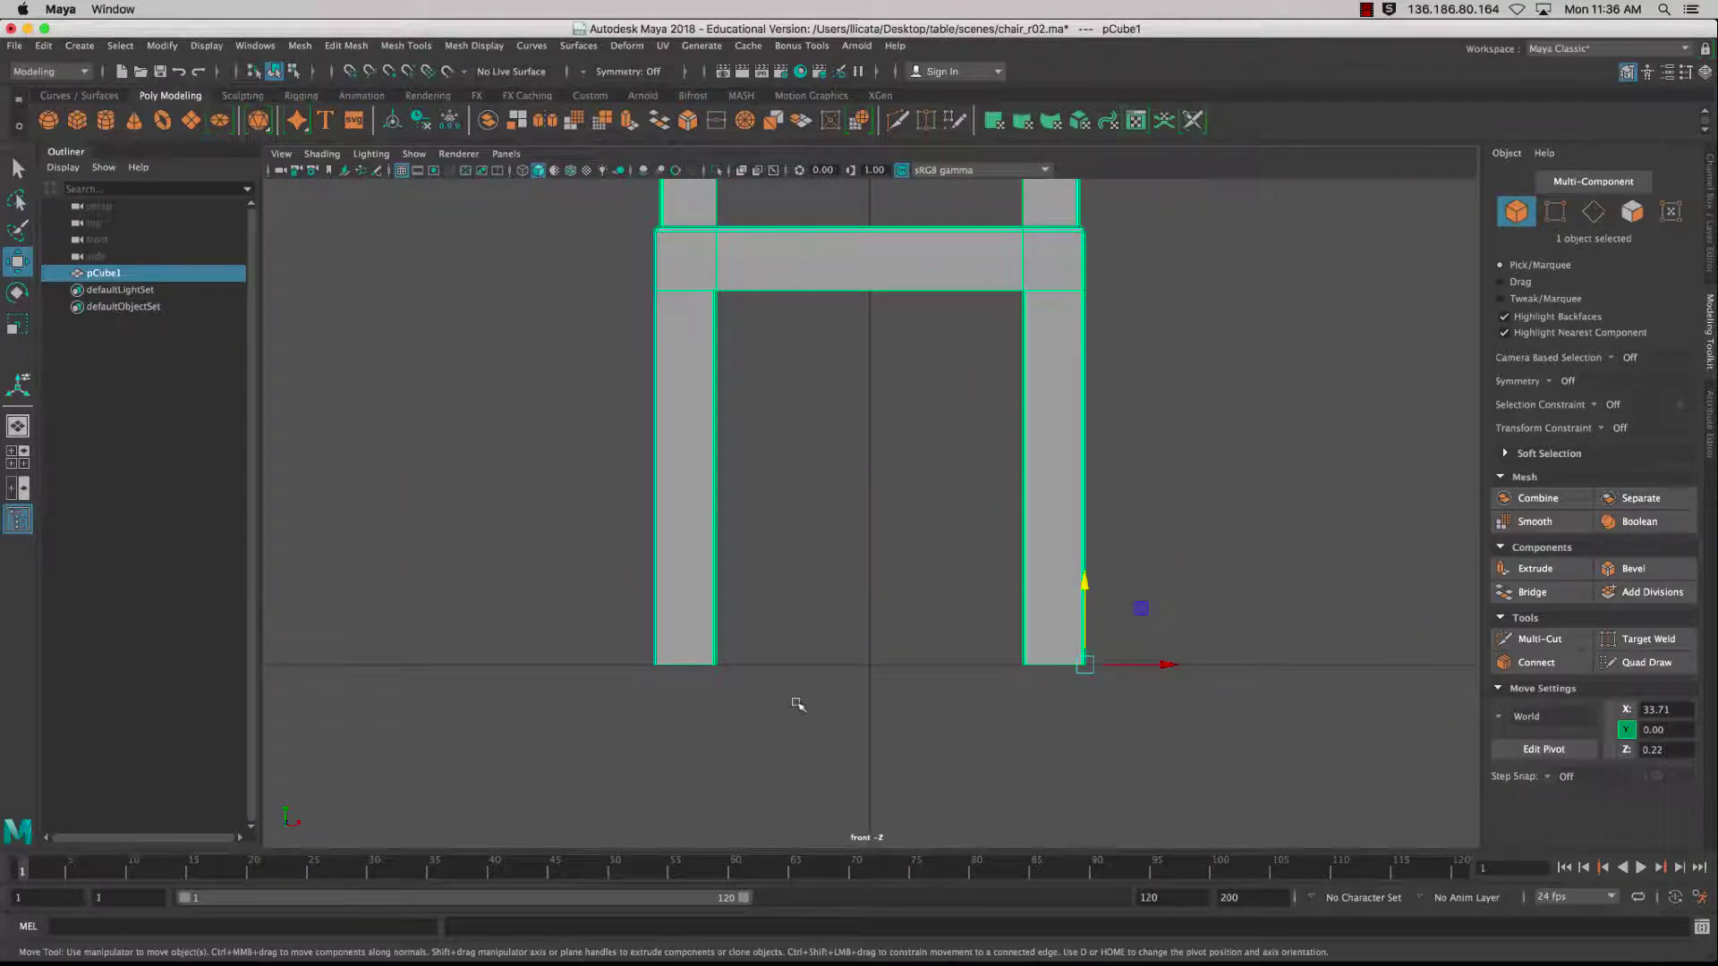
key(d)
key(v)
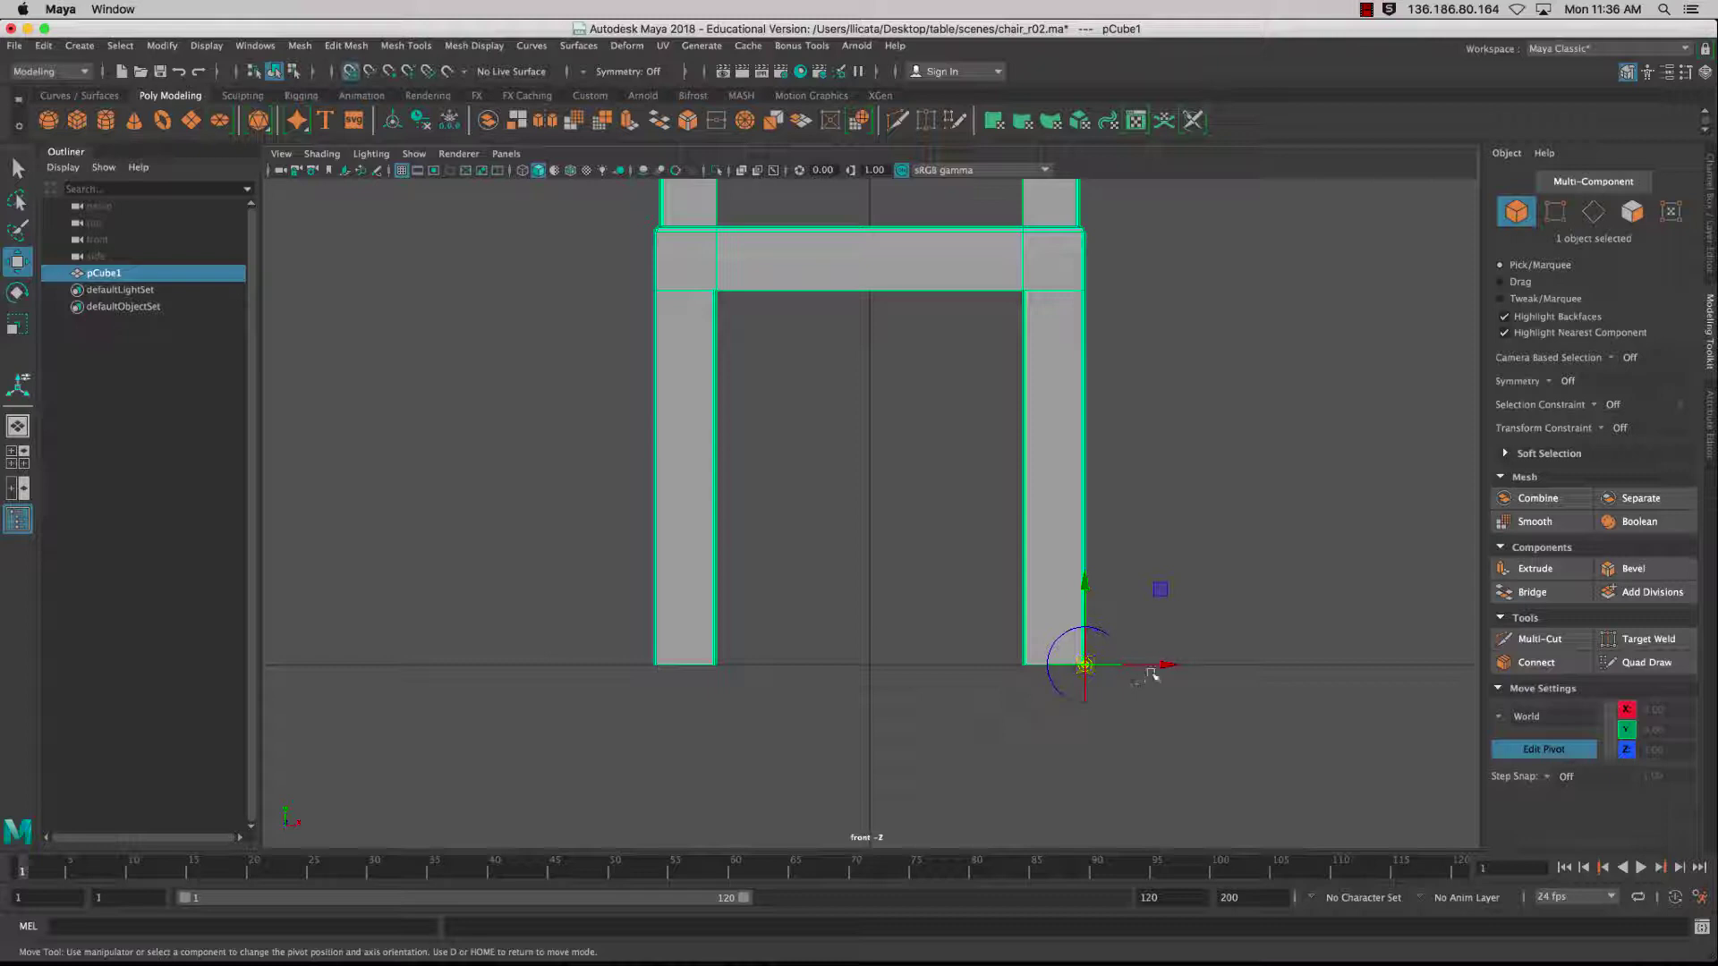
drag(1151, 676, 931, 680)
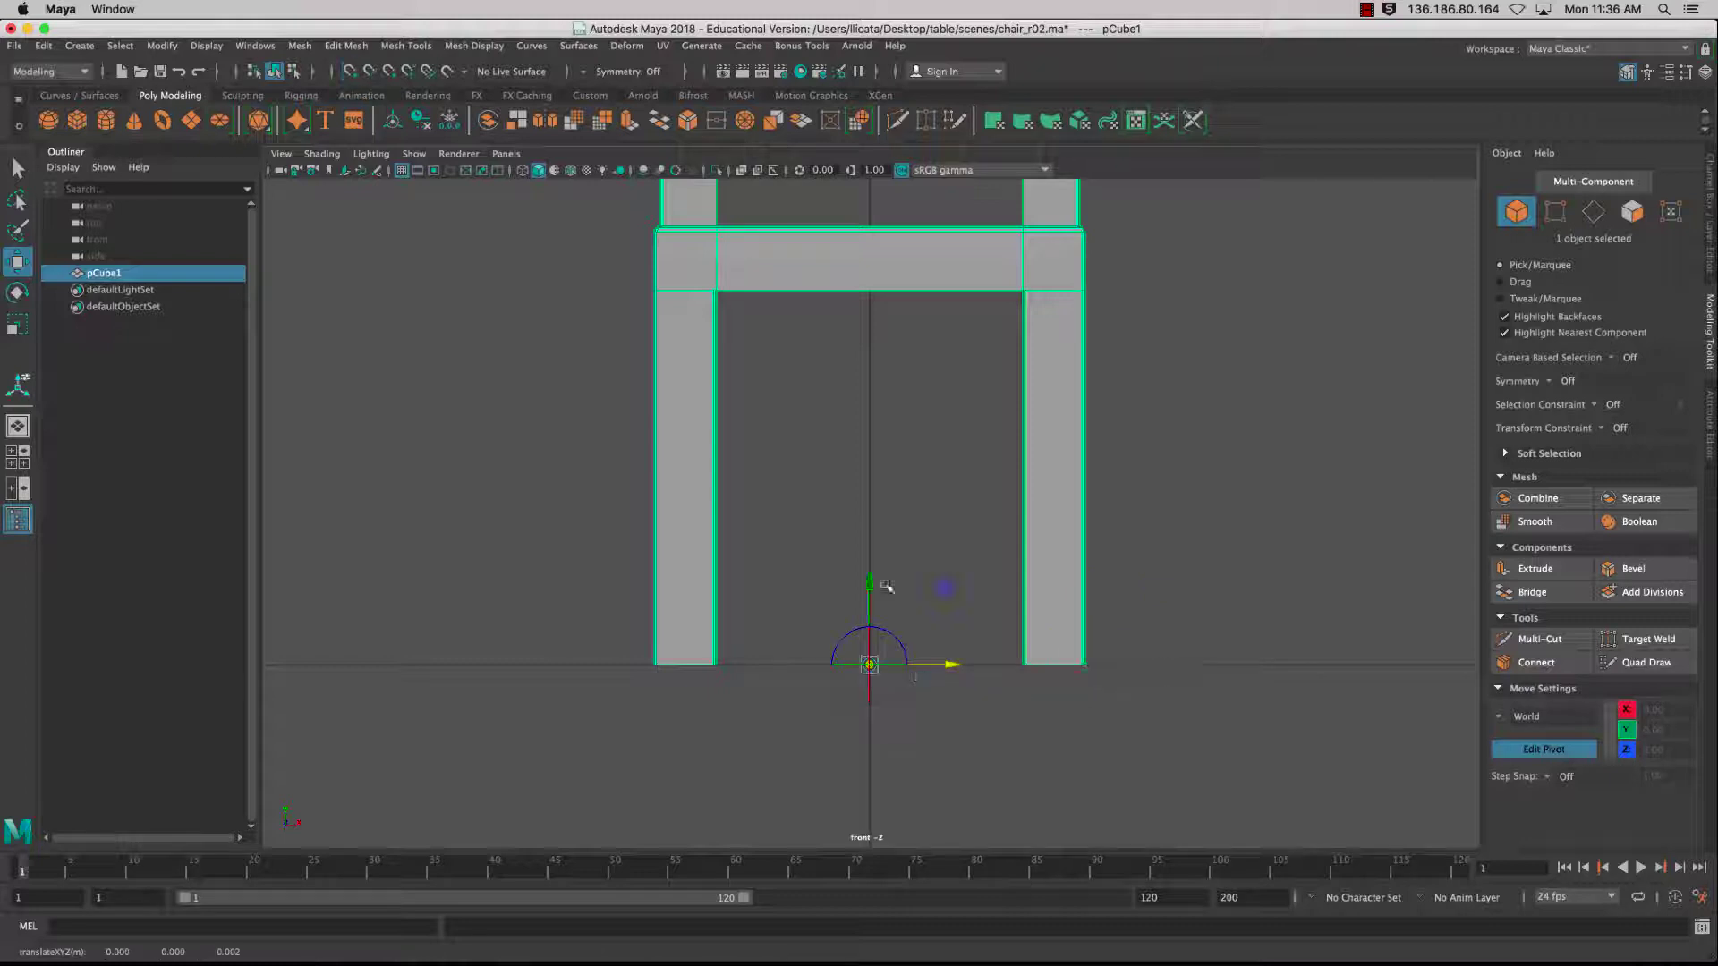
click(979, 462)
key(F7)
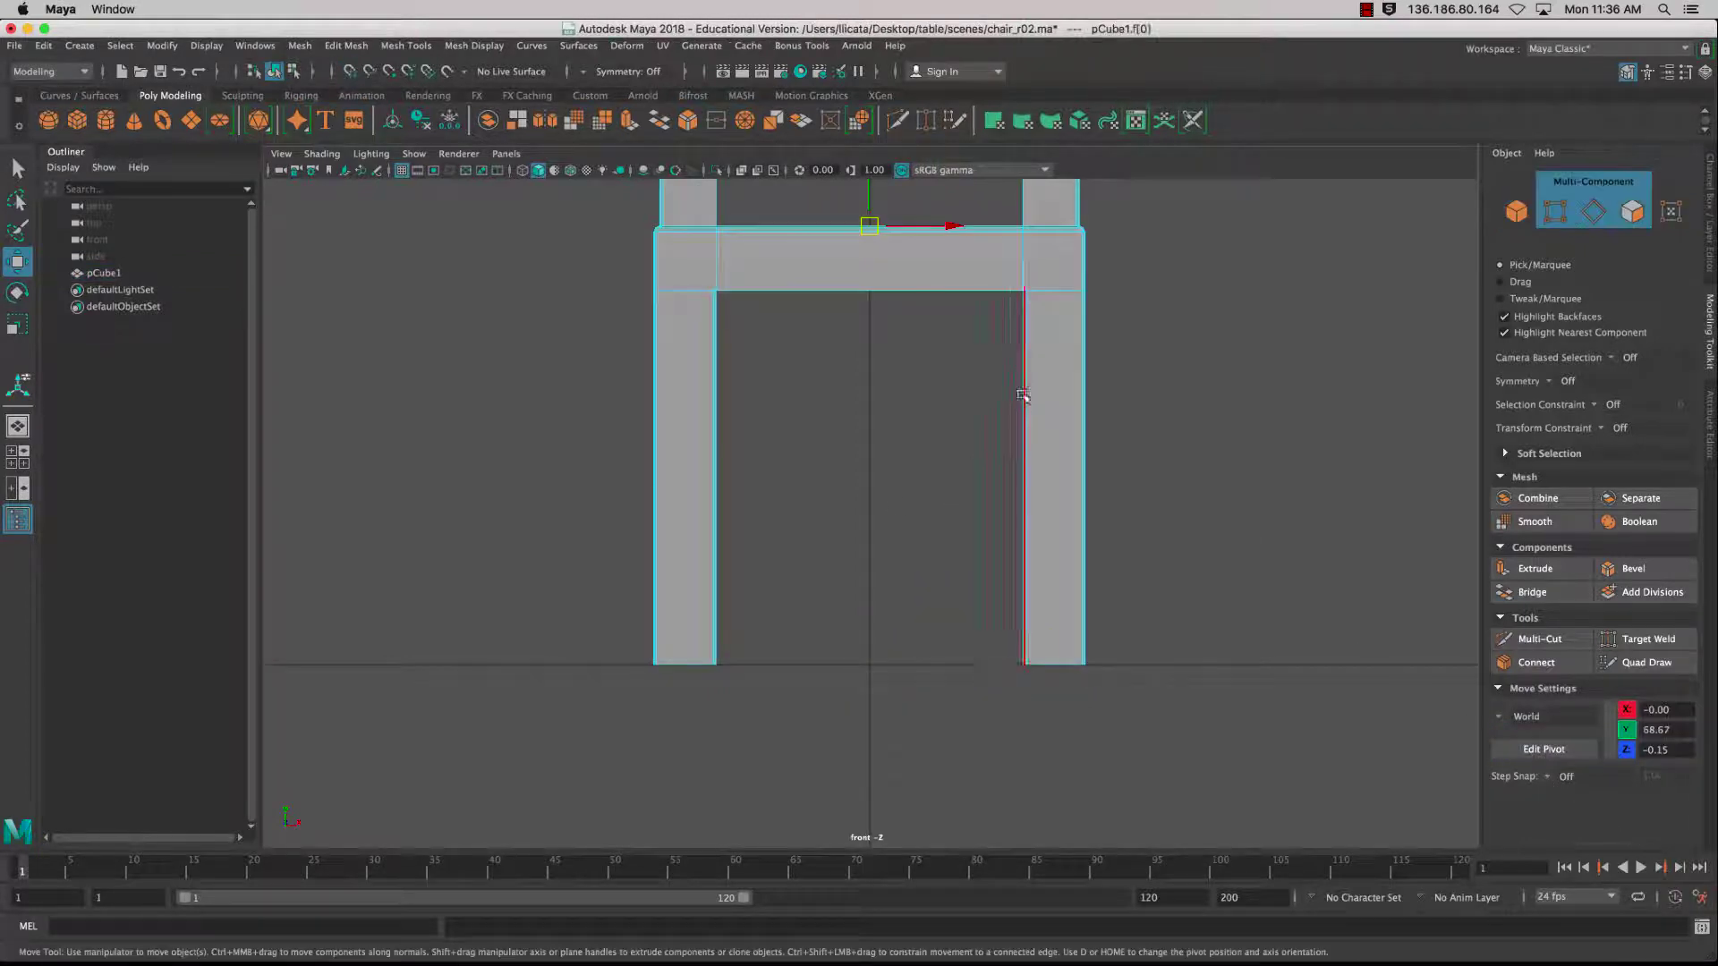
click(913, 426)
- Return to the perspective view, frame the chair, and select it as a whole object
key(space)
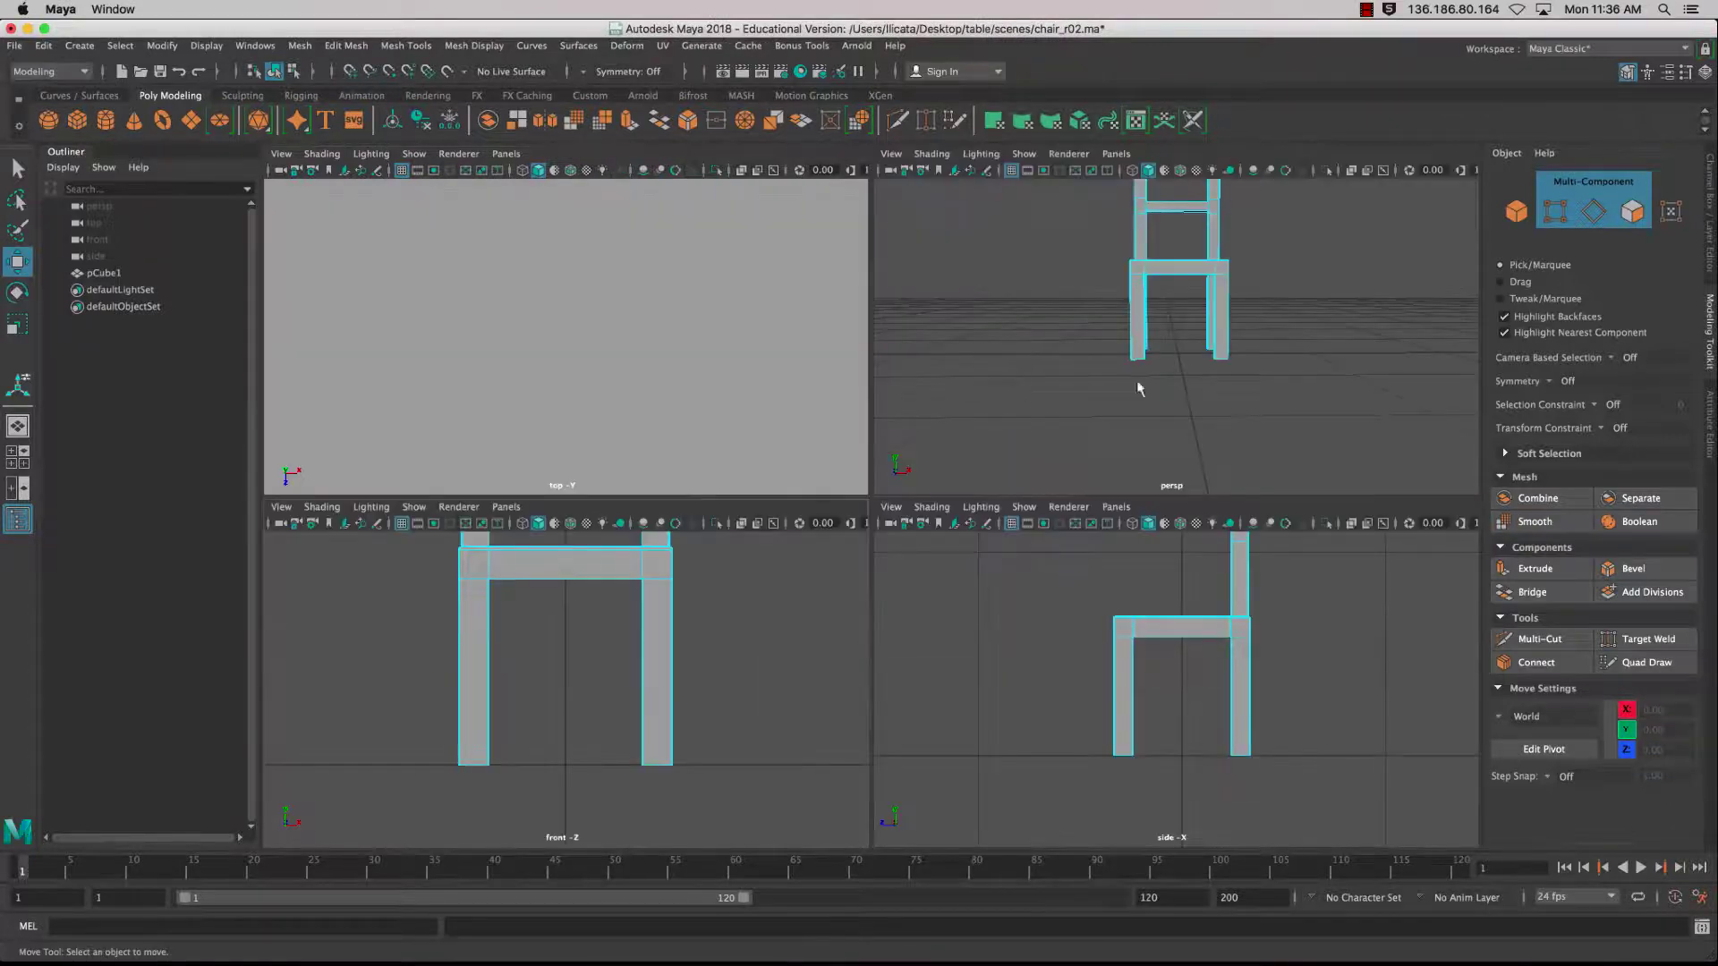
key(space)
key(f)
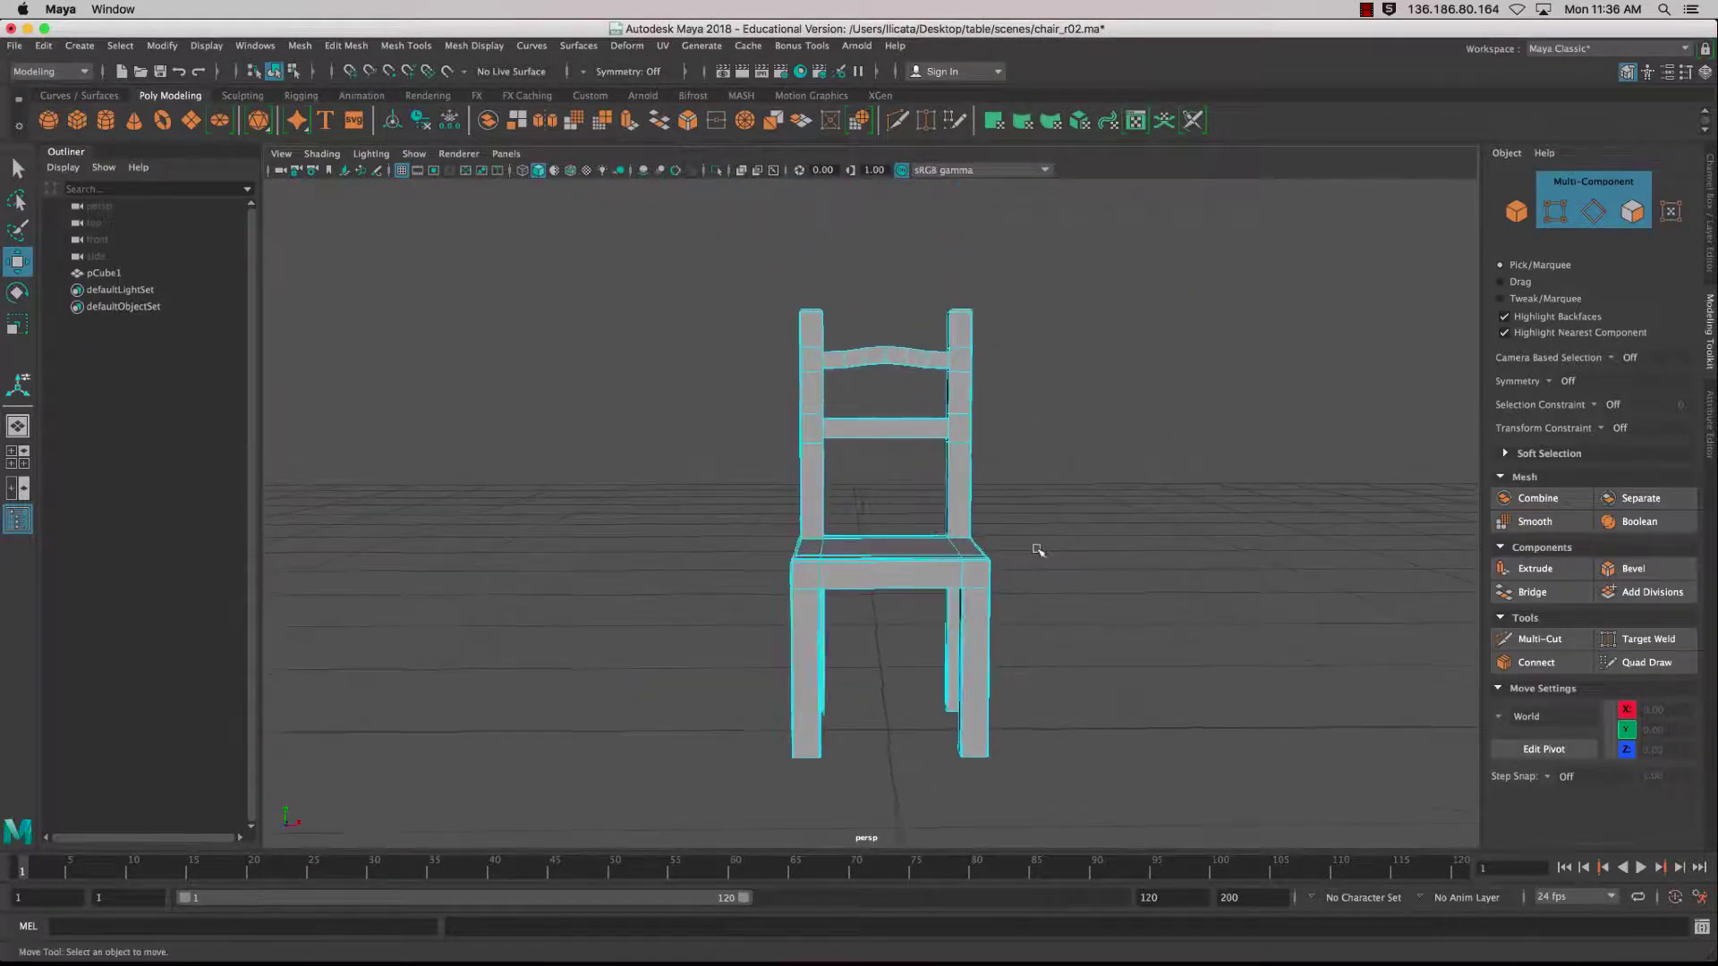
alt+drag(1038, 550, 912, 448)
right_drag(913, 448, 1023, 414)
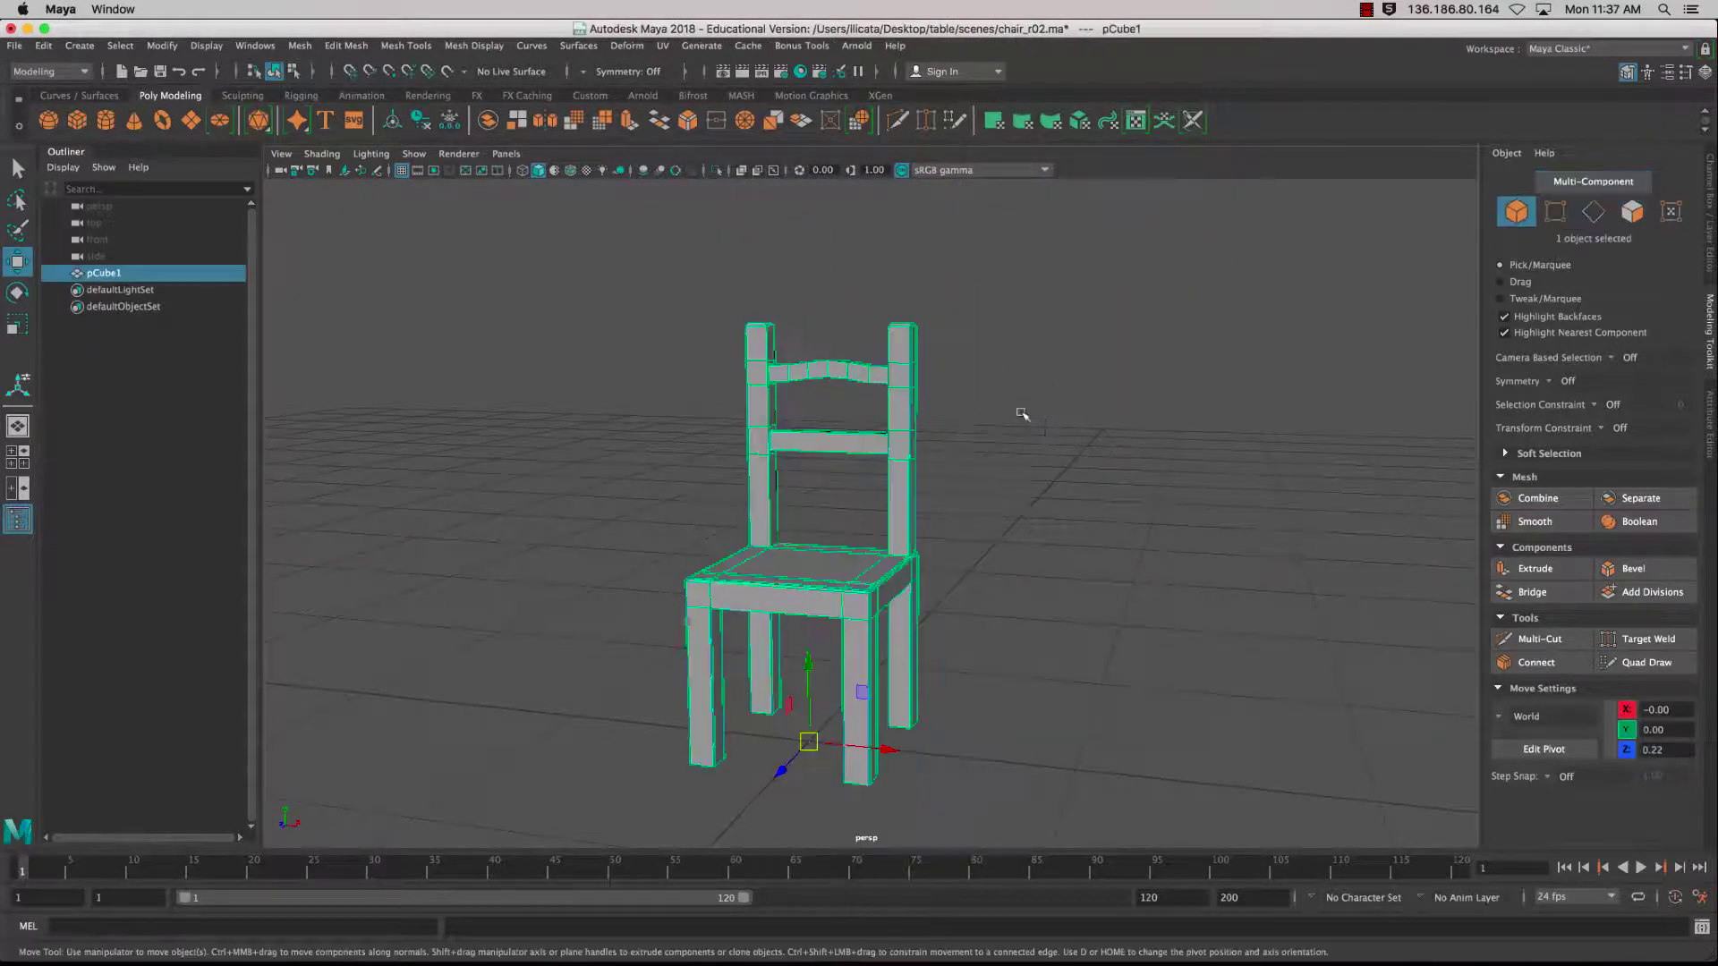
alt+drag(1009, 480, 984, 465)
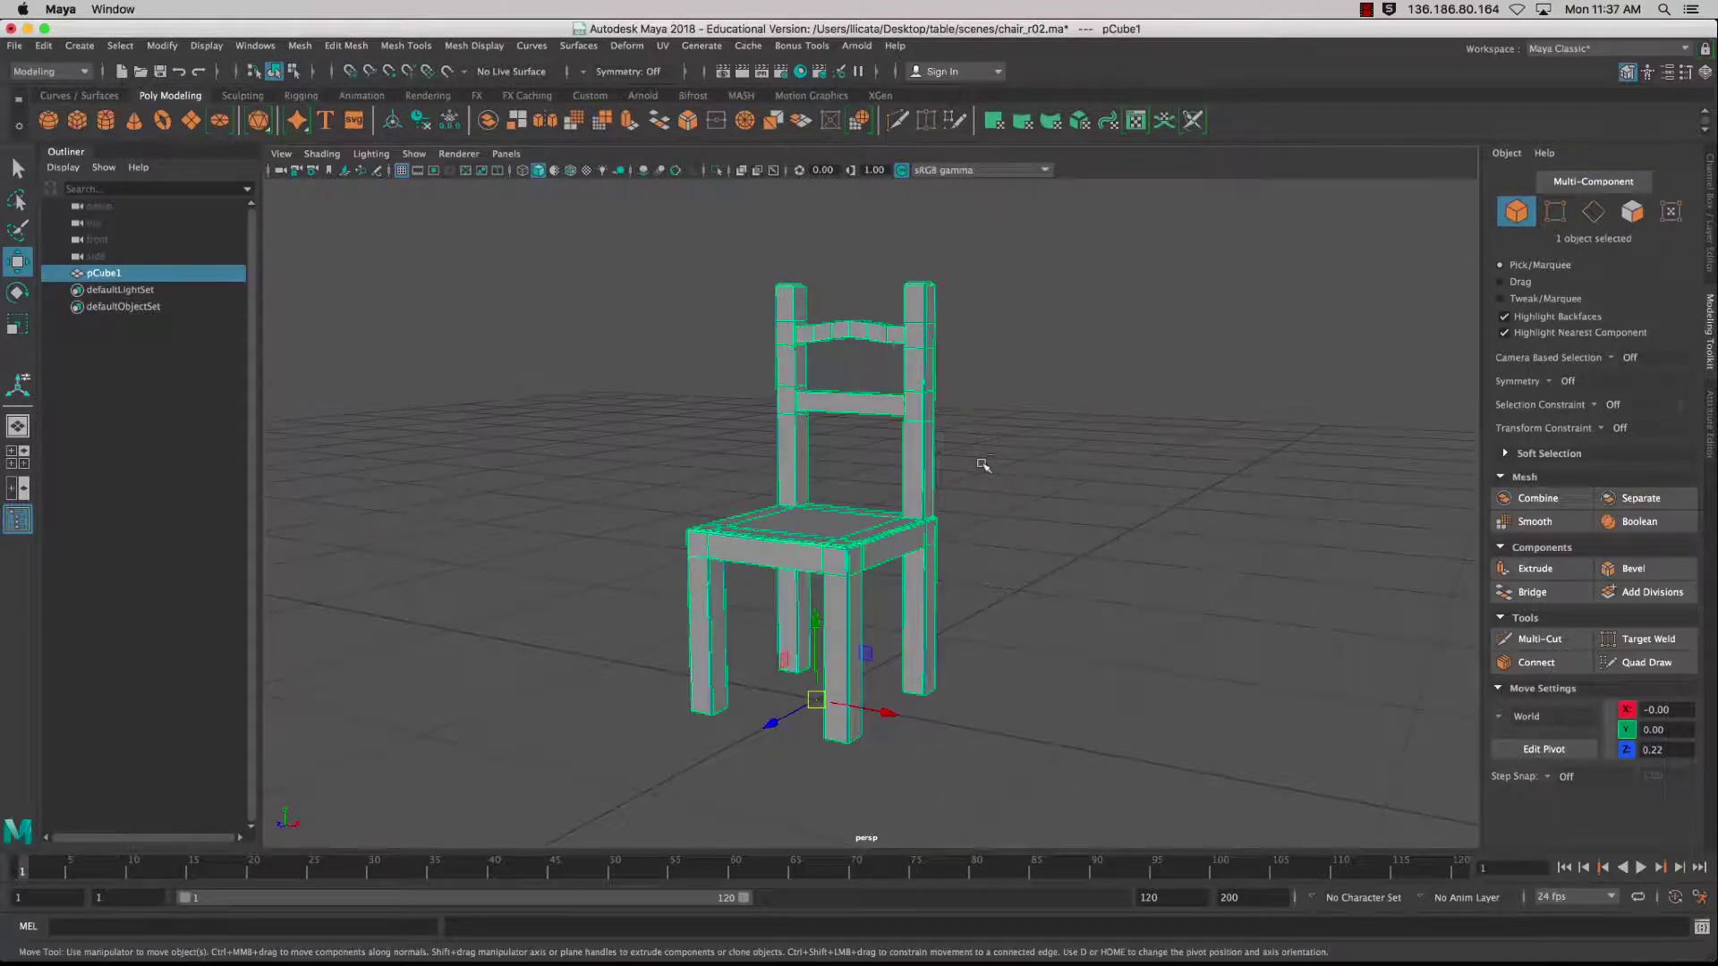
- Show the chair's channel values and list of inputs, and delete its construction history
key(ctrl+a)
key(ctrl+a)
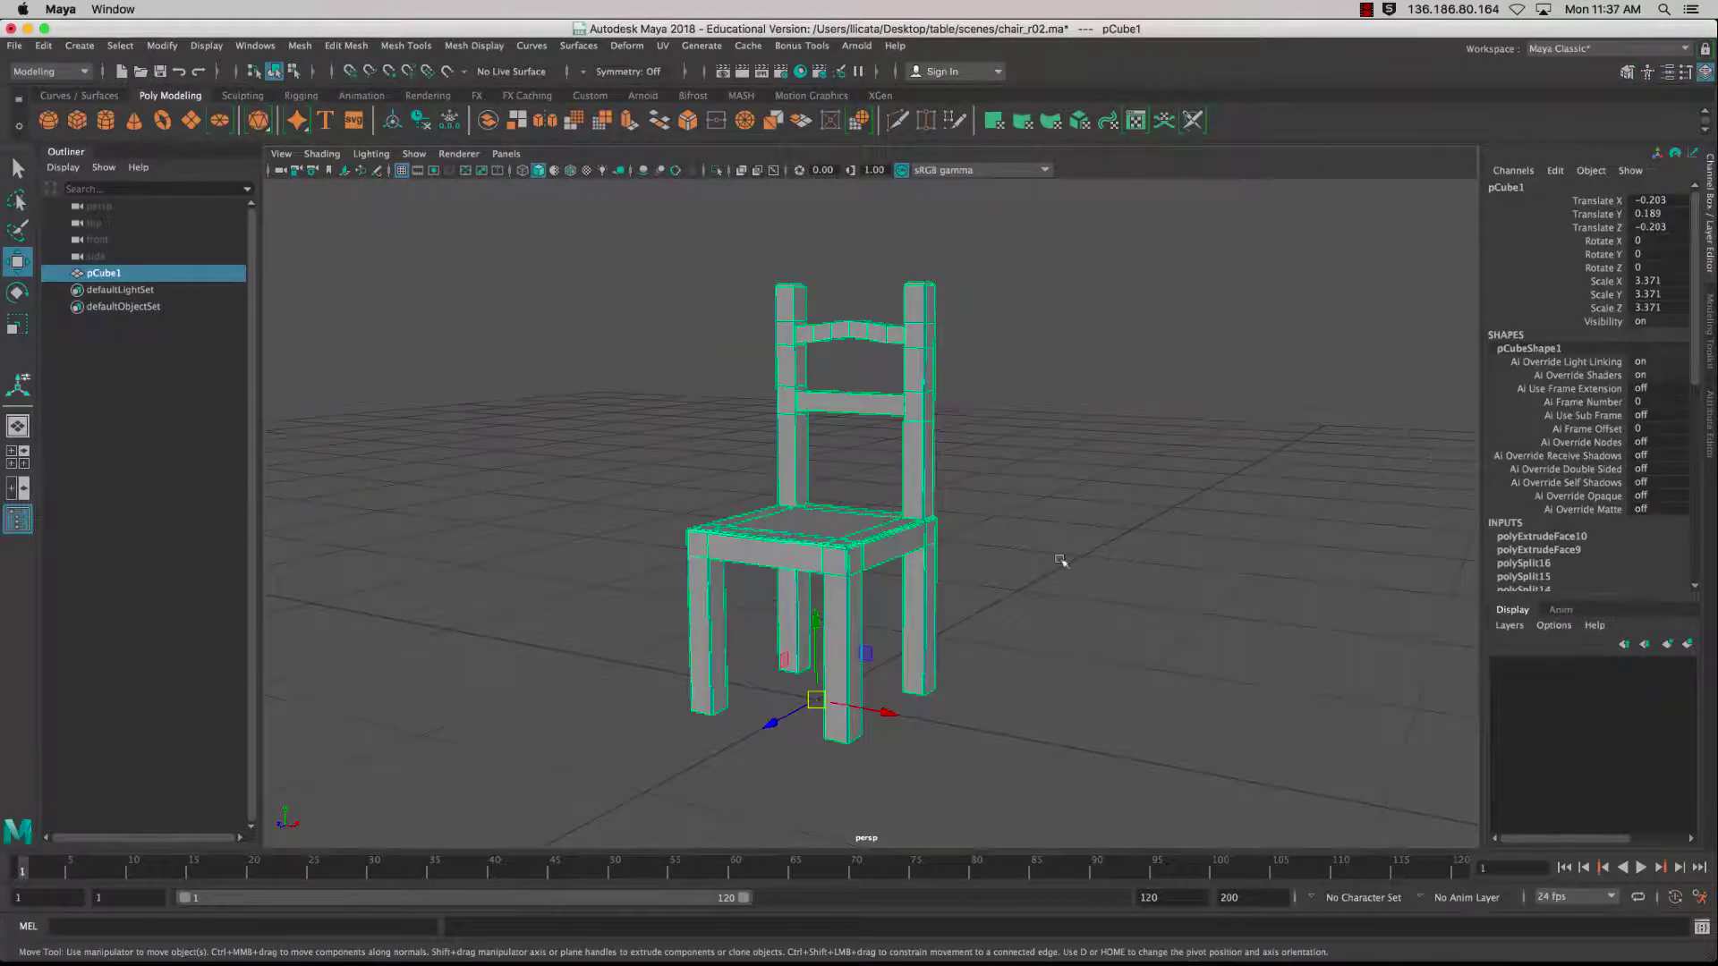
mouse_move(1060, 560)
alt+mouse_down()
mouse_move(1002, 564)
mouse_move(1043, 550)
alt+mouse_up()
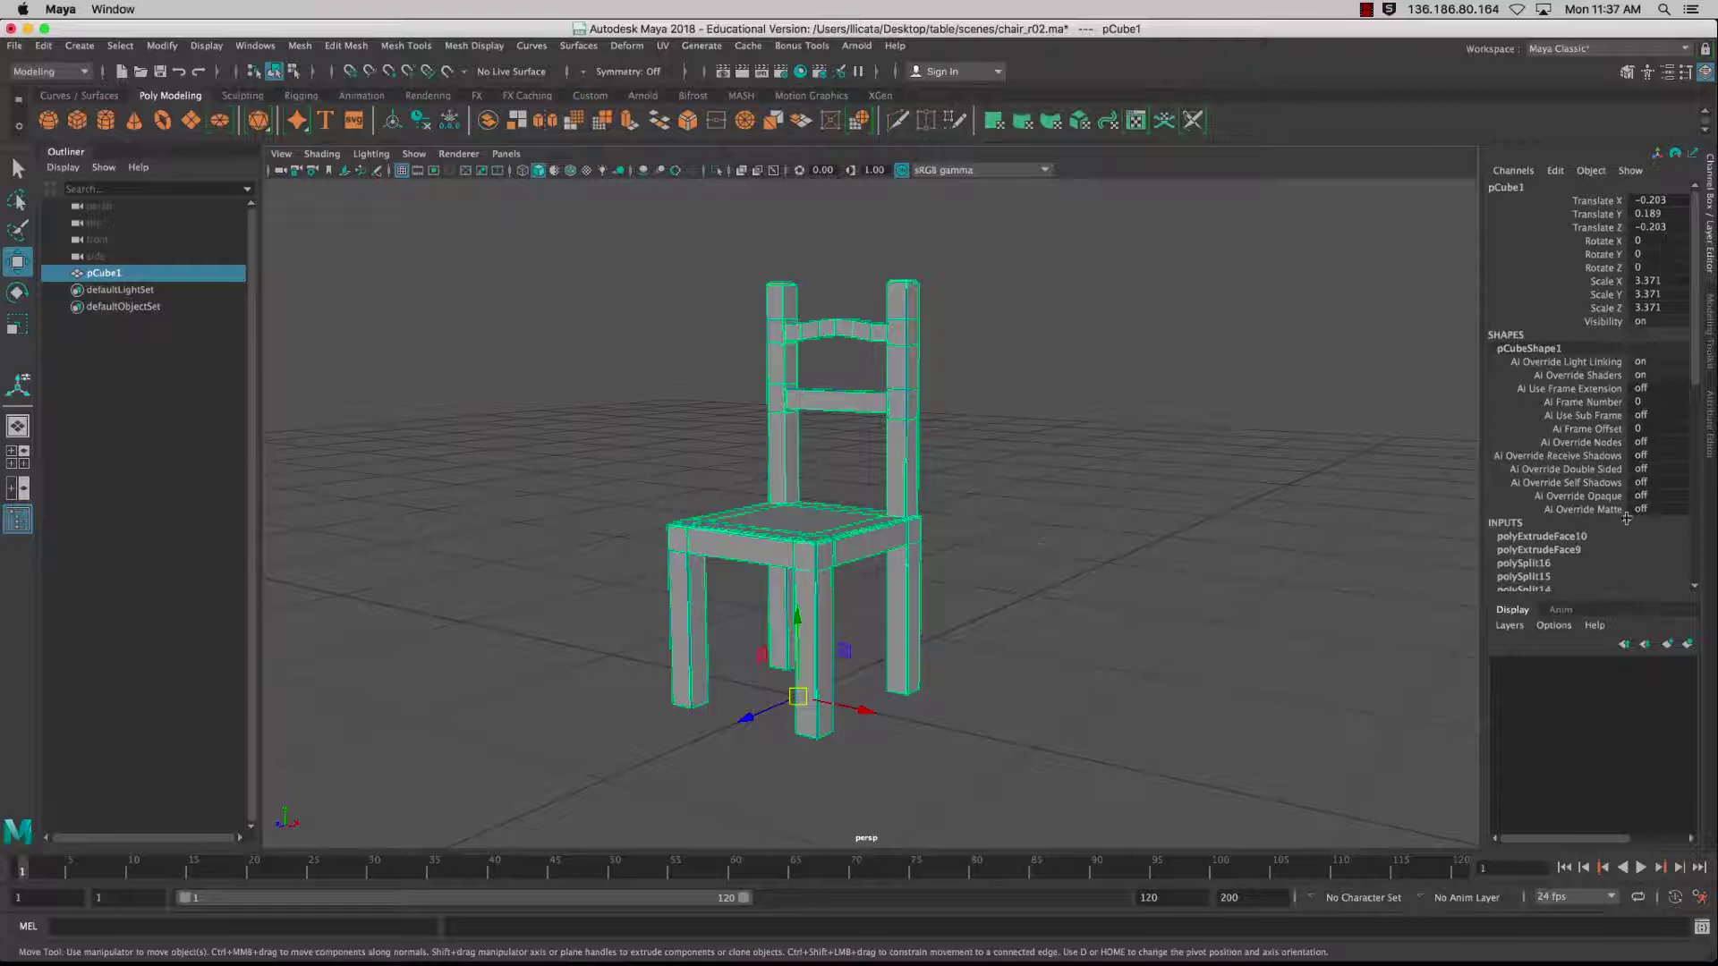
drag(1695, 336, 1696, 527)
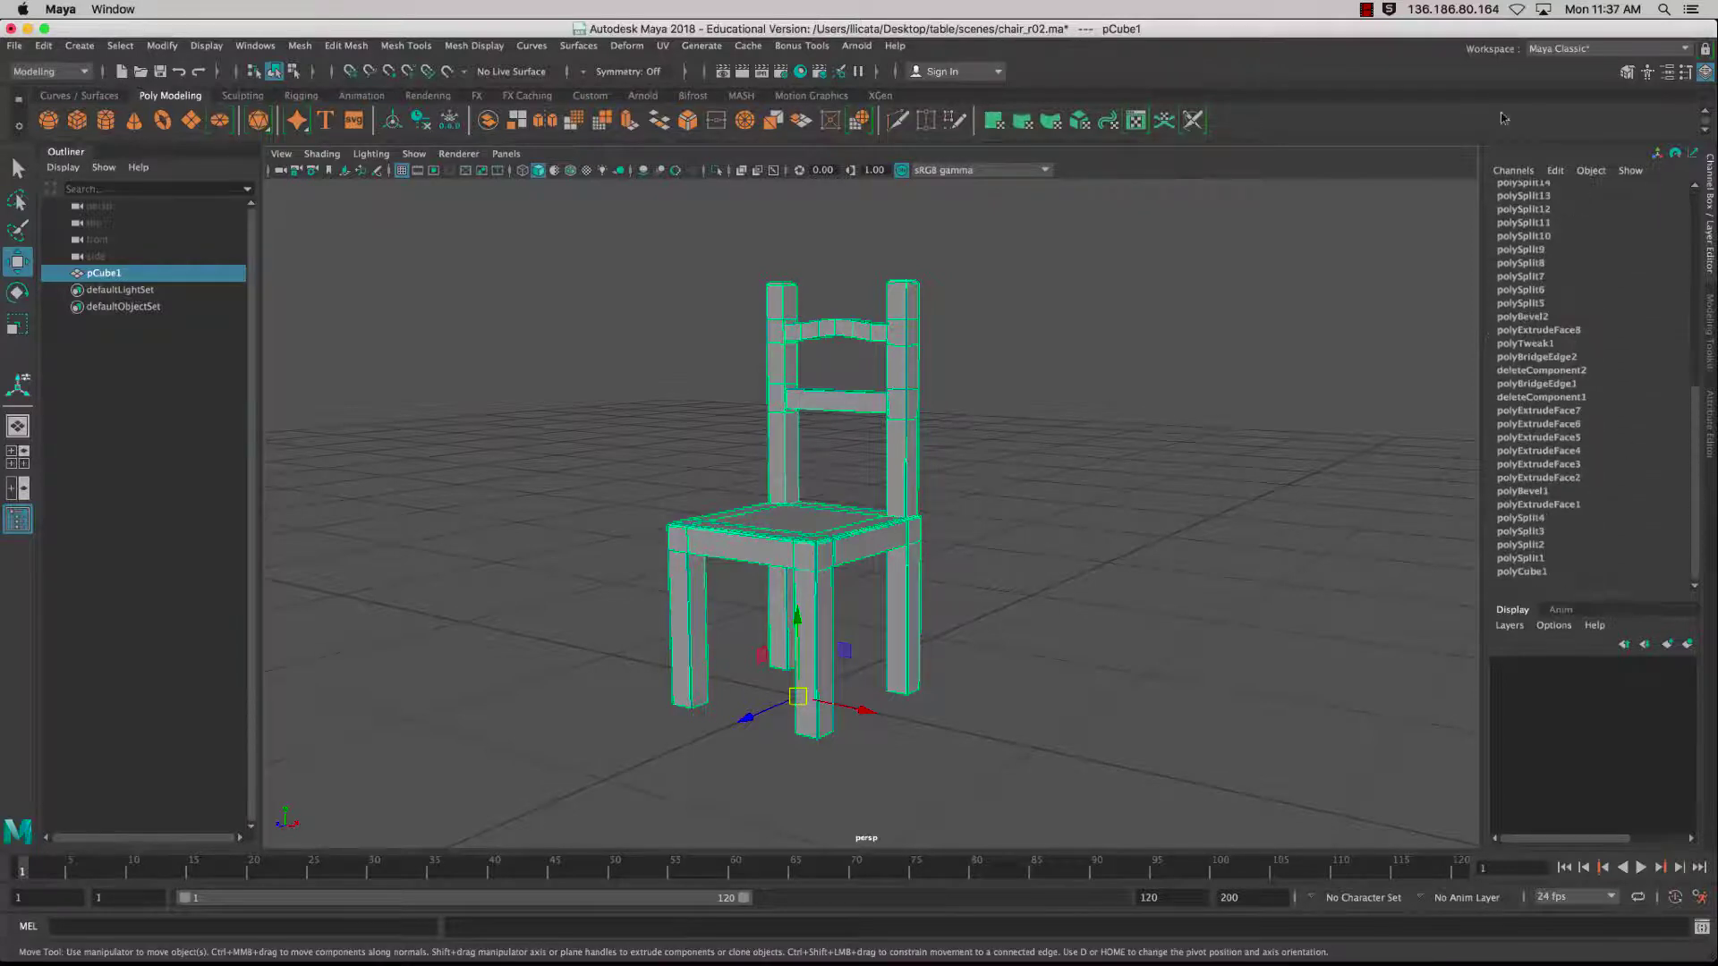
scroll(1700, 550, up, 10)
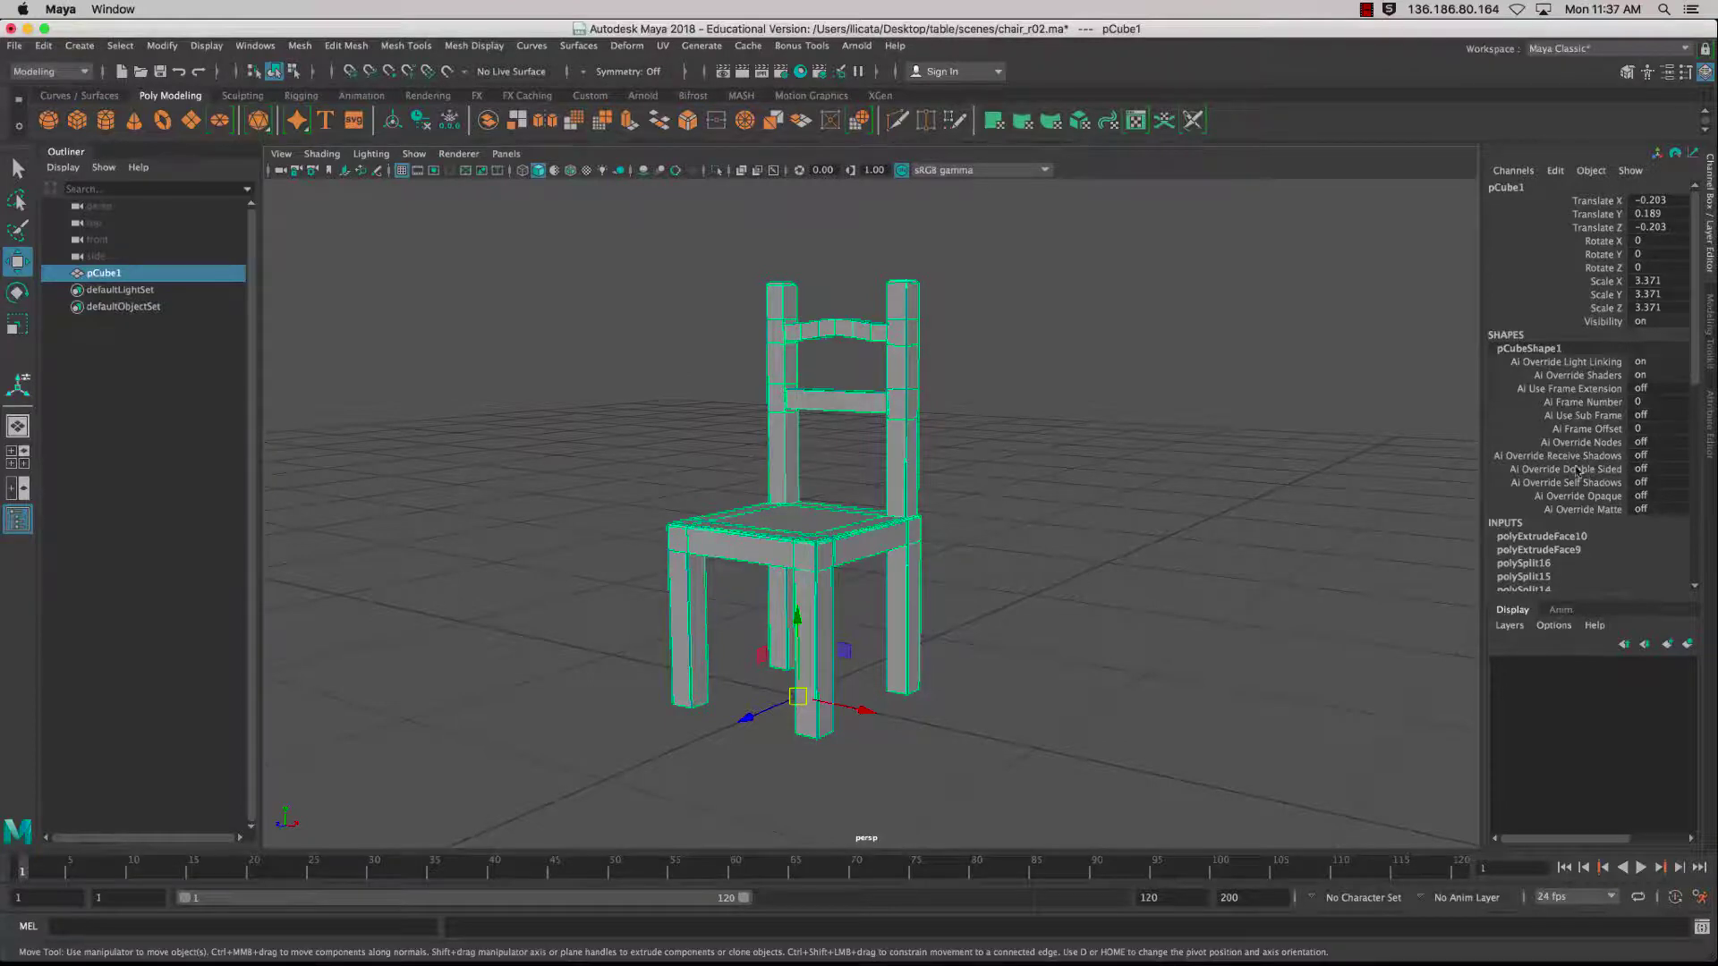
mouse_move(1187, 527)
alt+mouse_down()
mouse_move(1266, 518)
mouse_move(1219, 519)
alt+mouse_up()
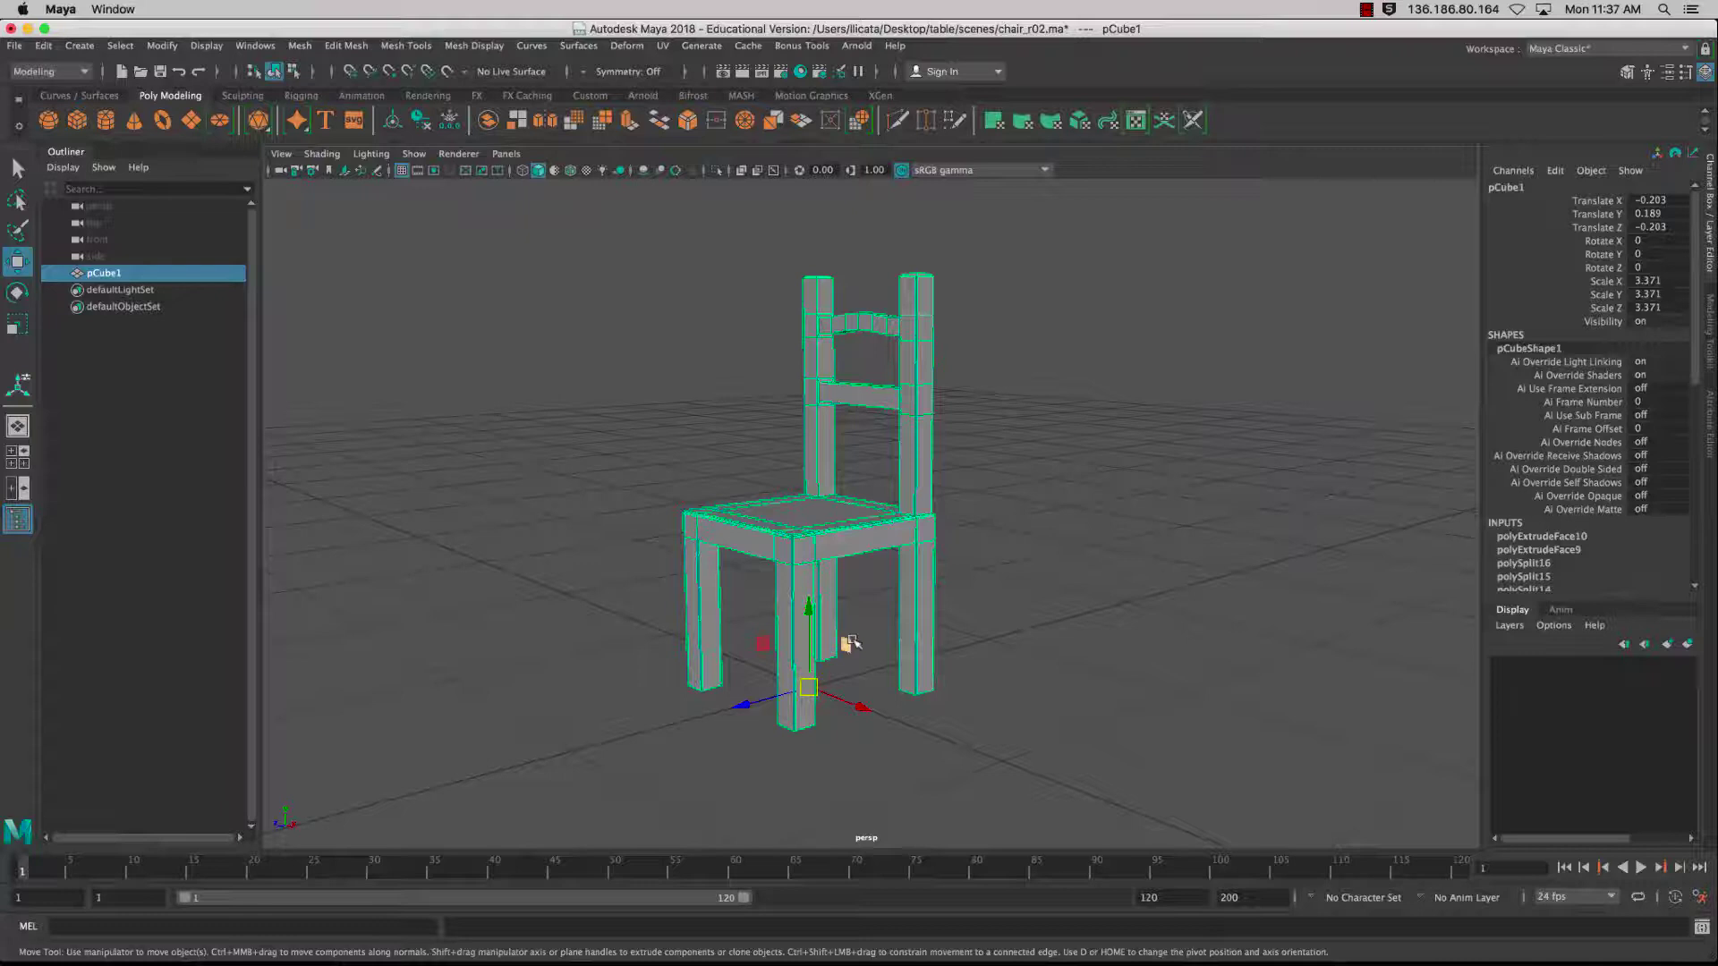
click(43, 45)
mouse_move(138, 247)
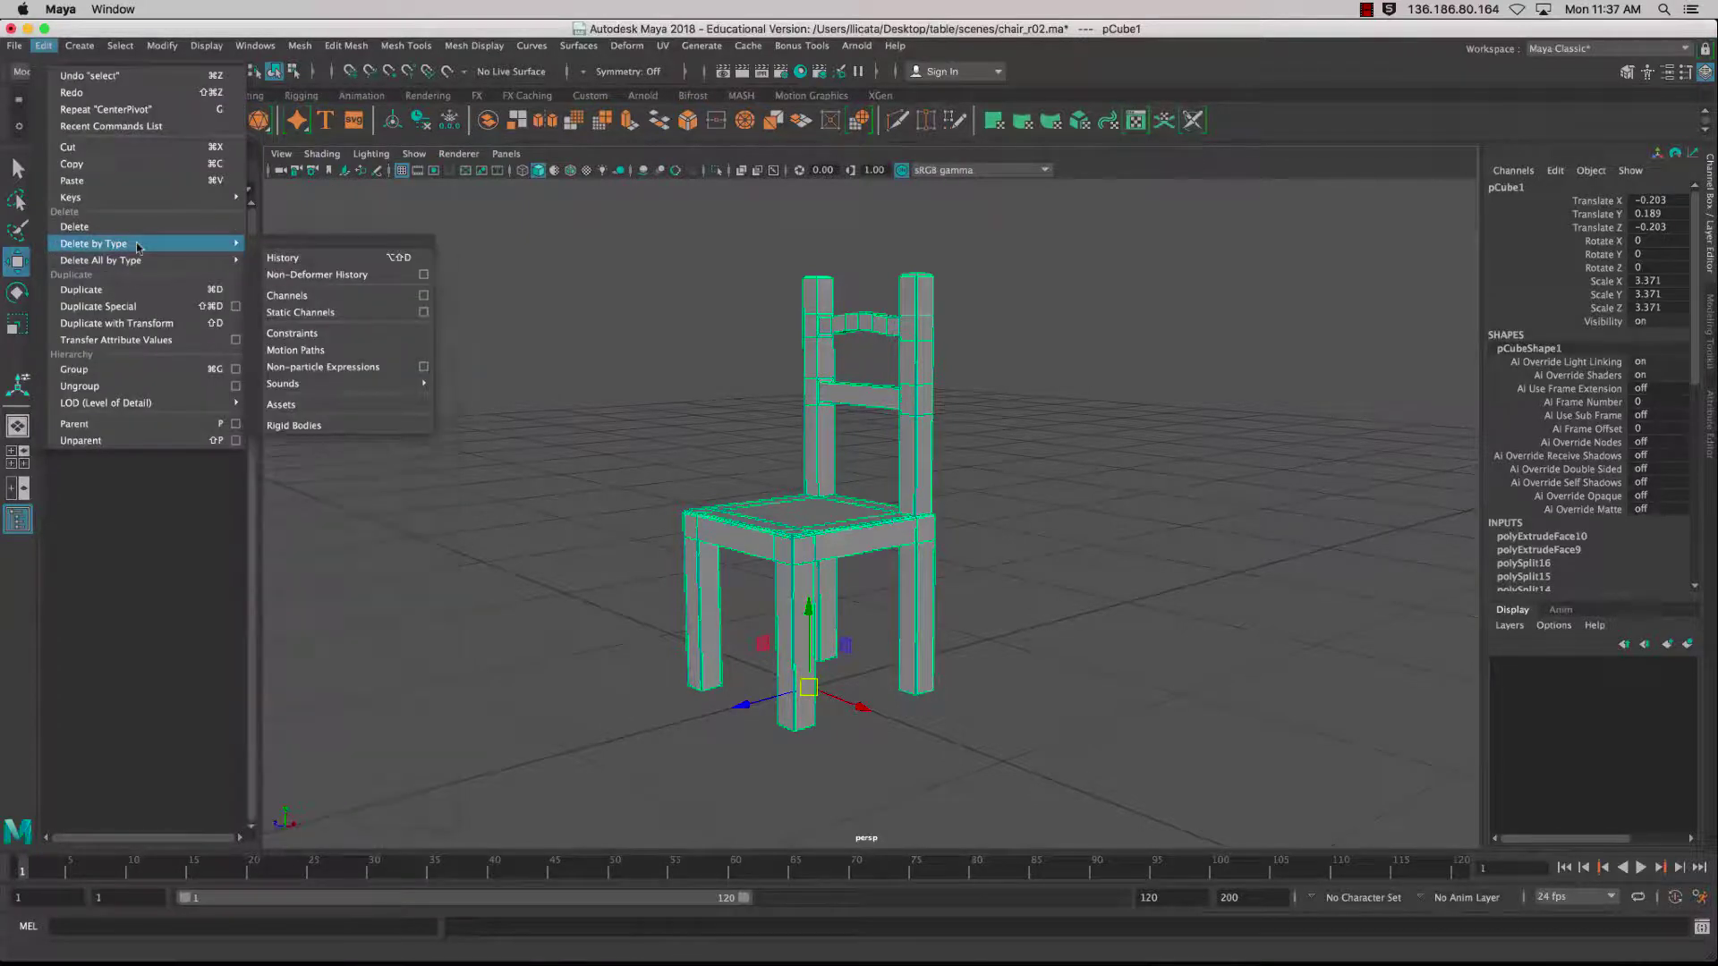
click(282, 257)
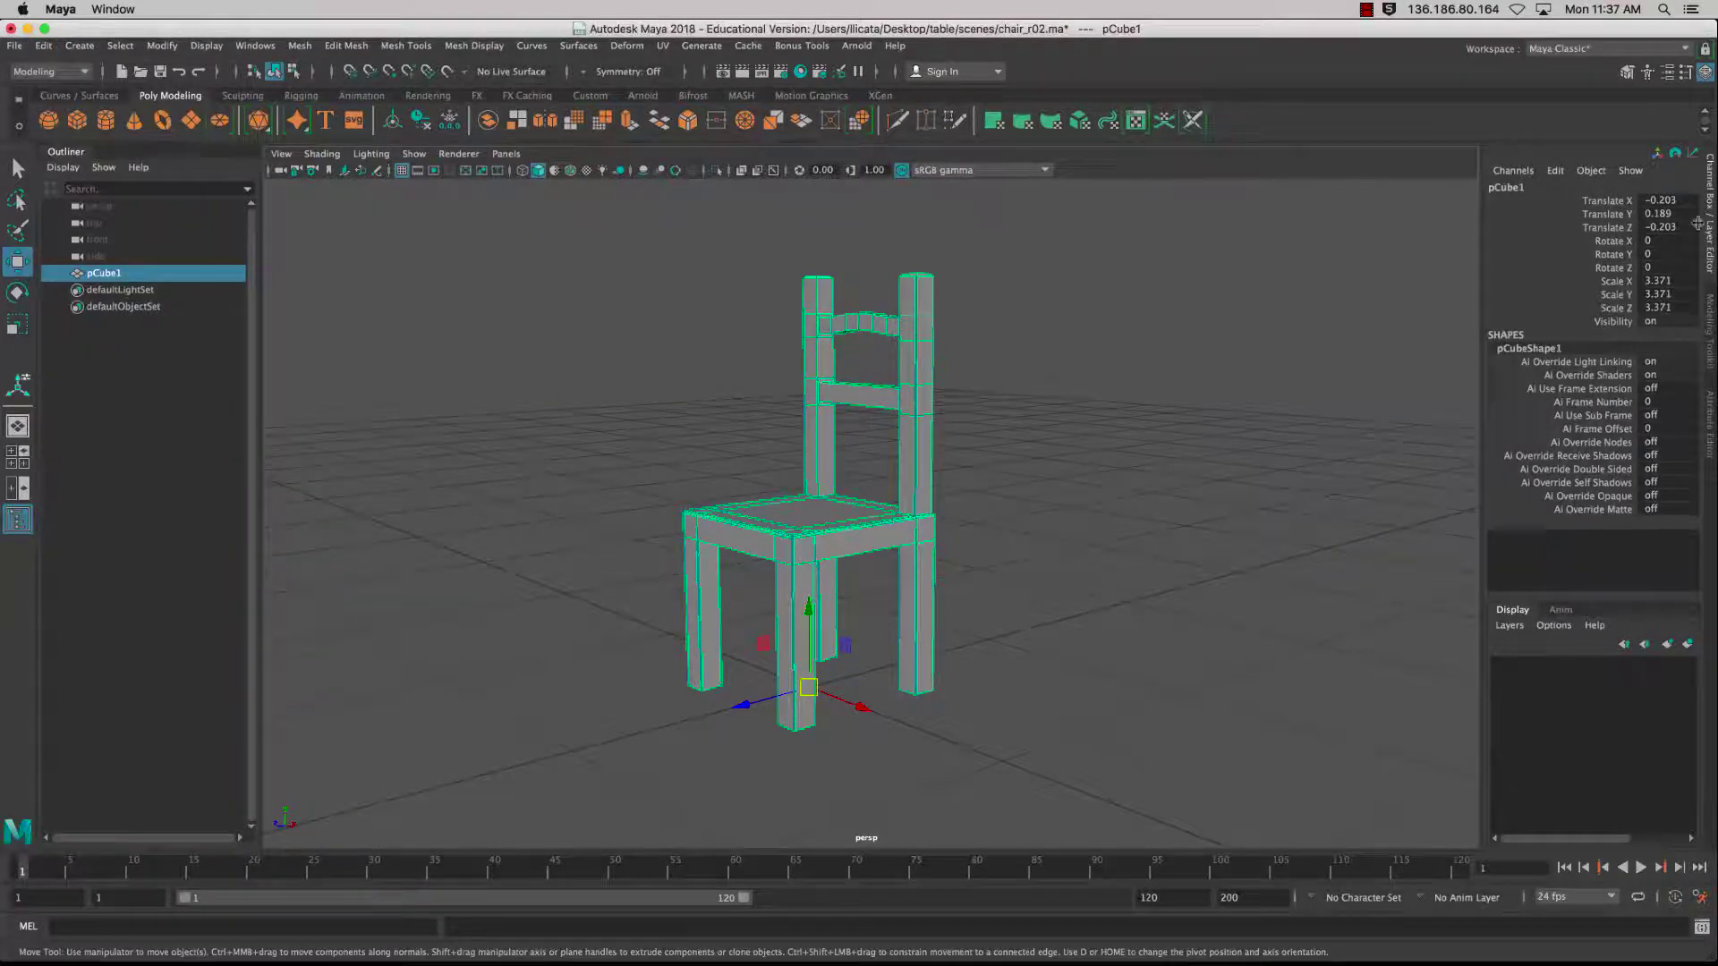
- Freeze the chair's transformations
click(162, 45)
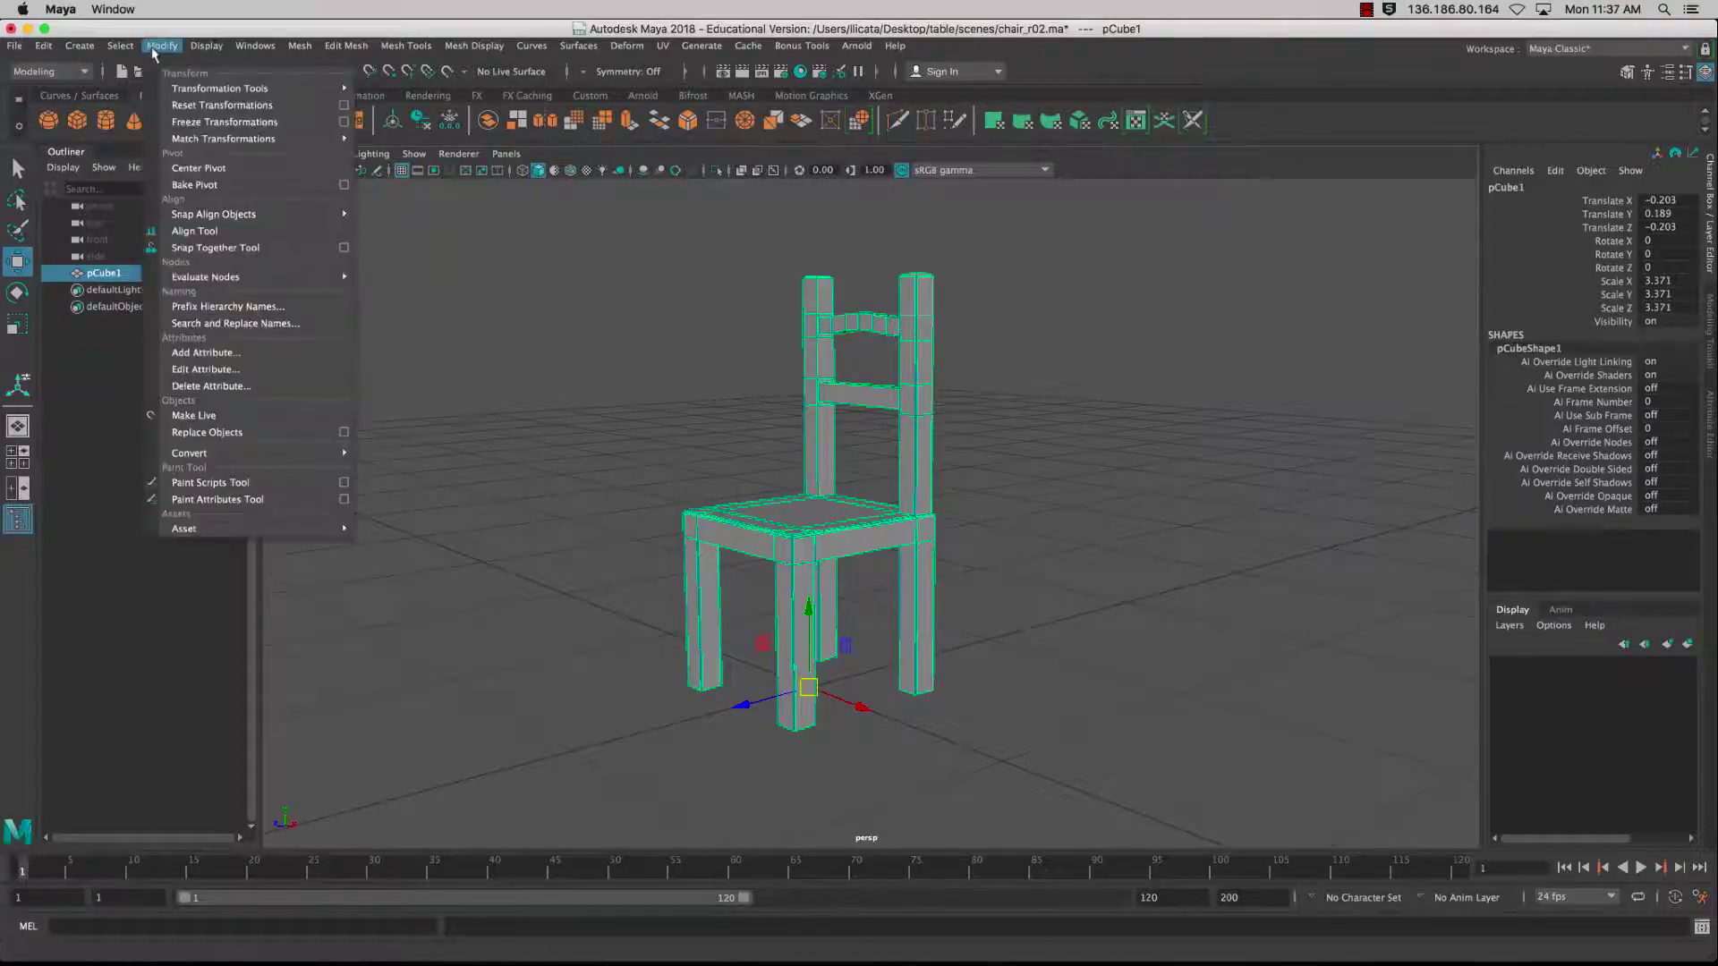
click(264, 123)
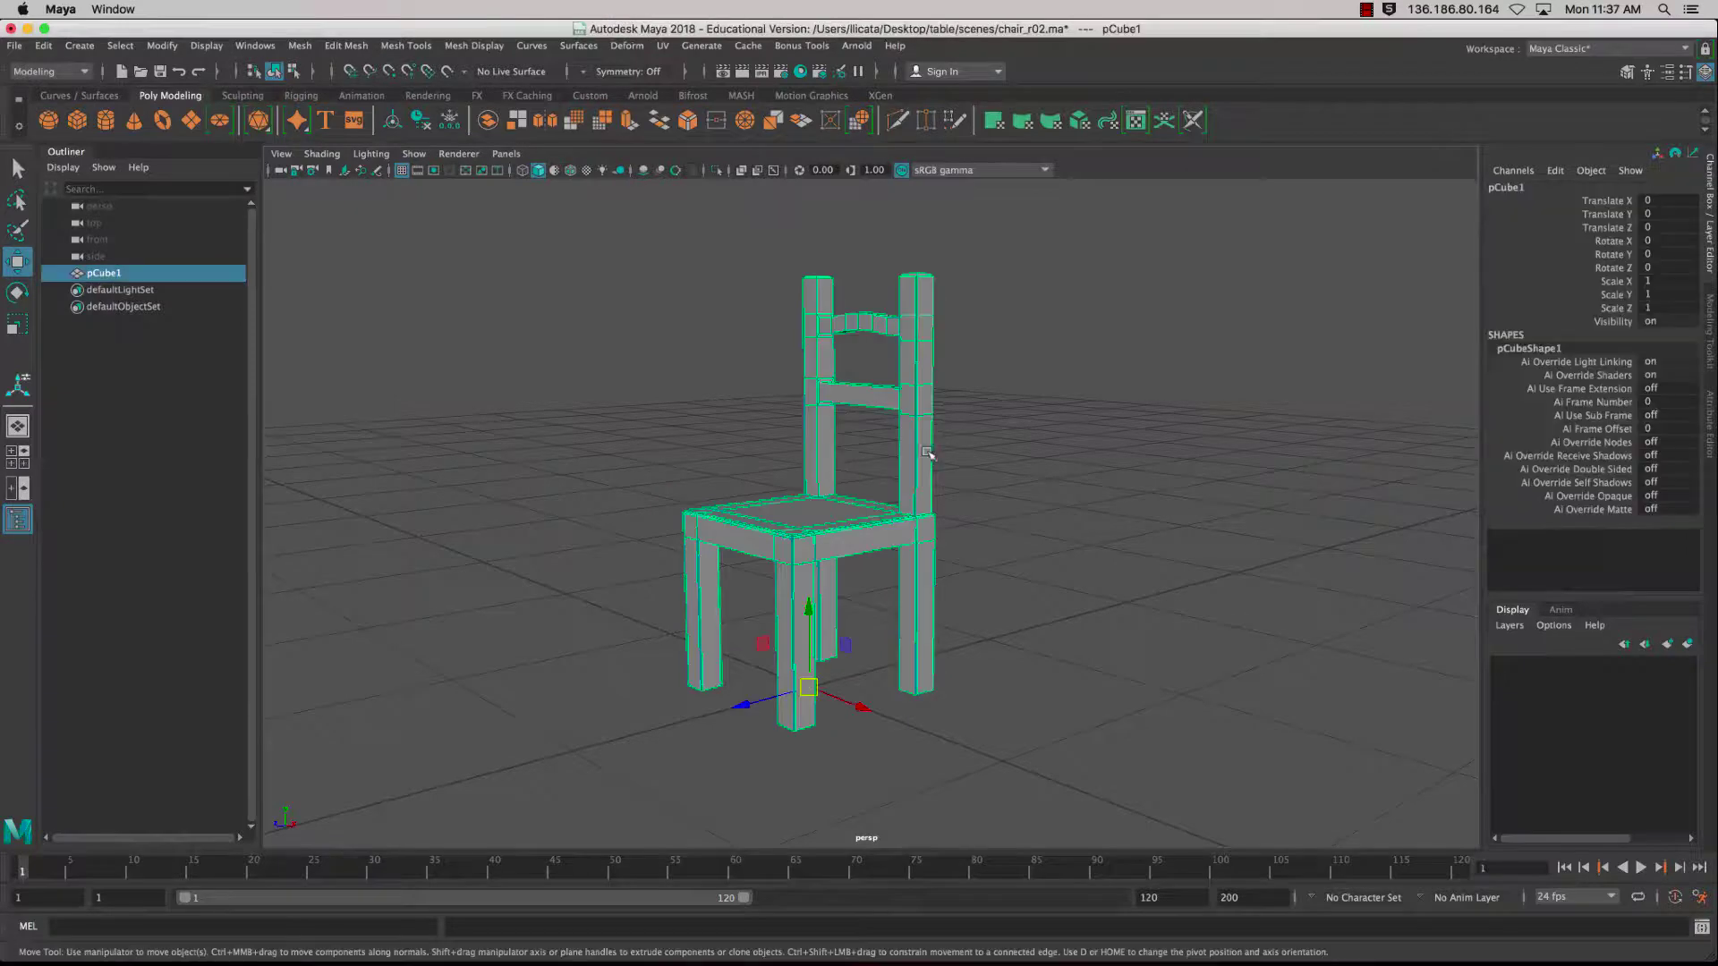
alt+drag(1023, 537, 1061, 546)
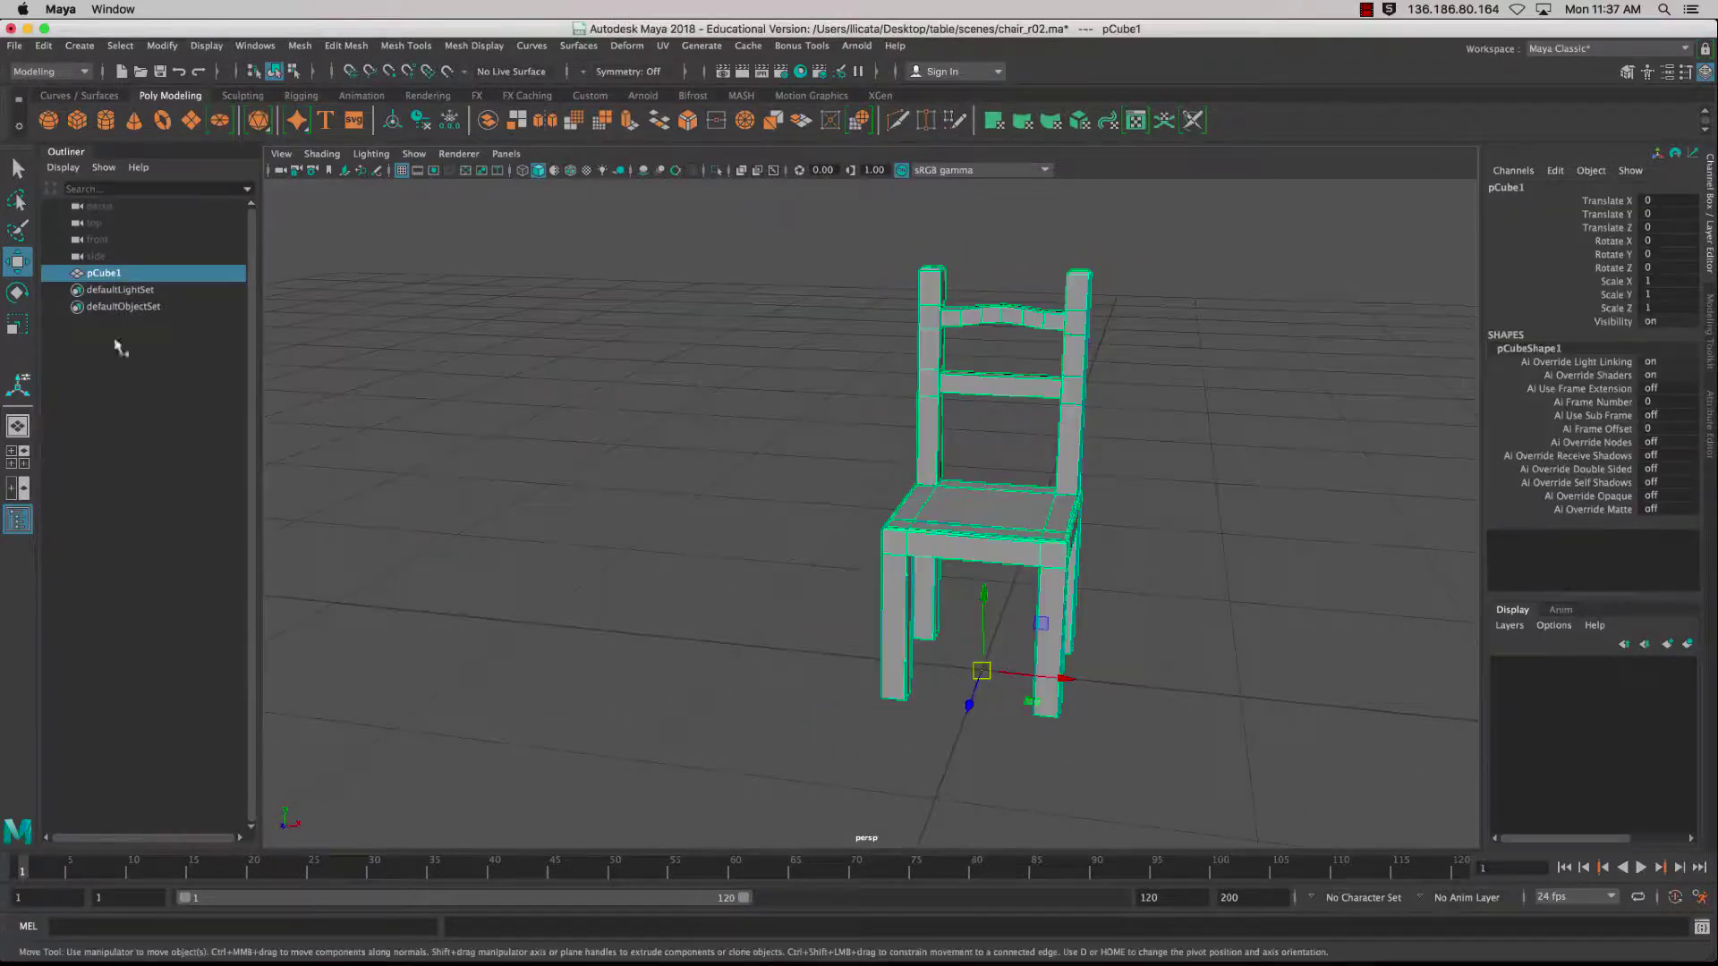
- Rename the chair object chair_r01 and select it
double_click(115, 276)
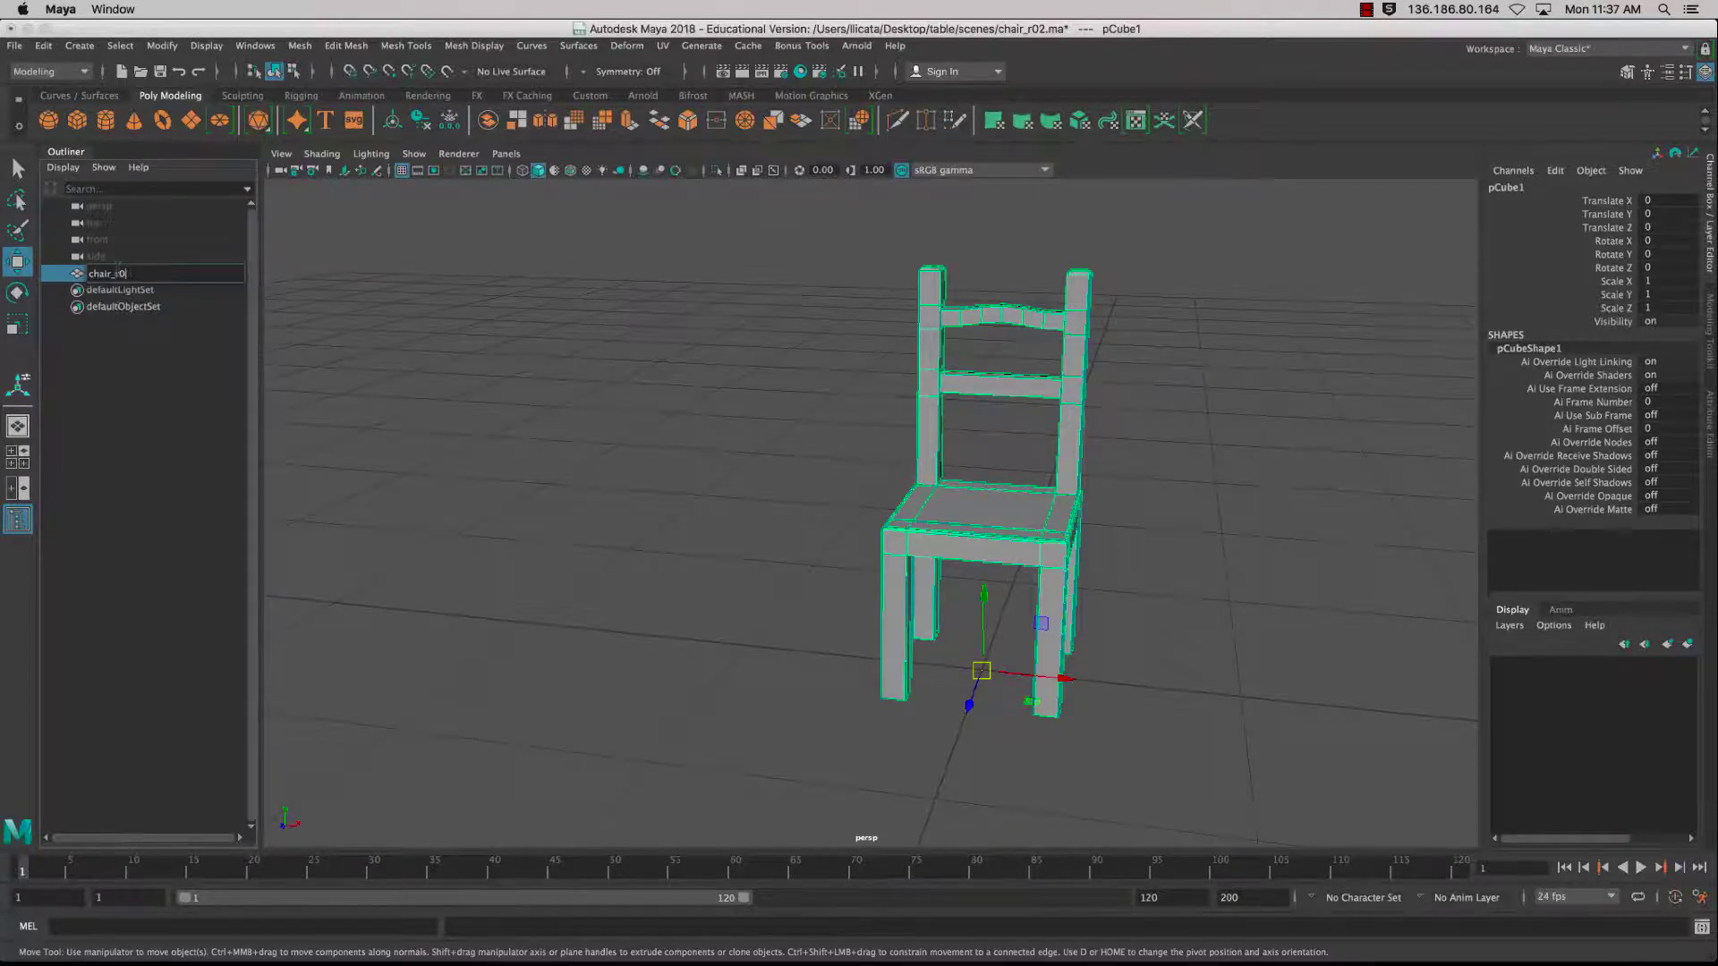
text(chair_r01)
key(Return)
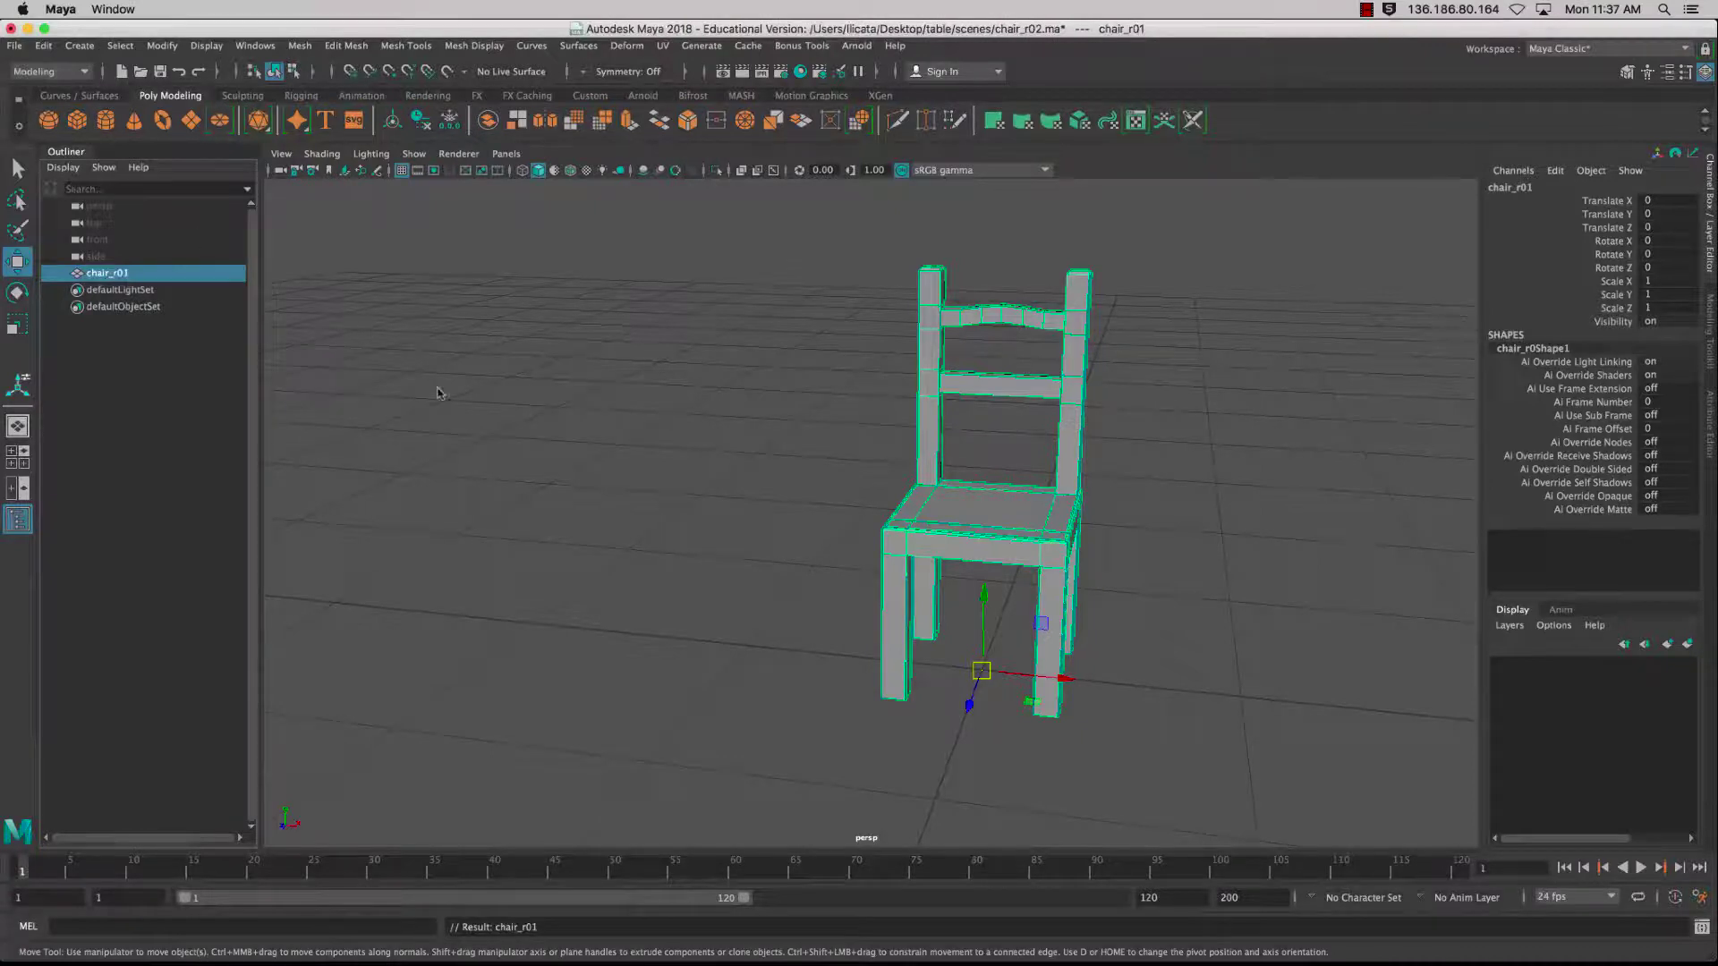
click(465, 400)
click(140, 272)
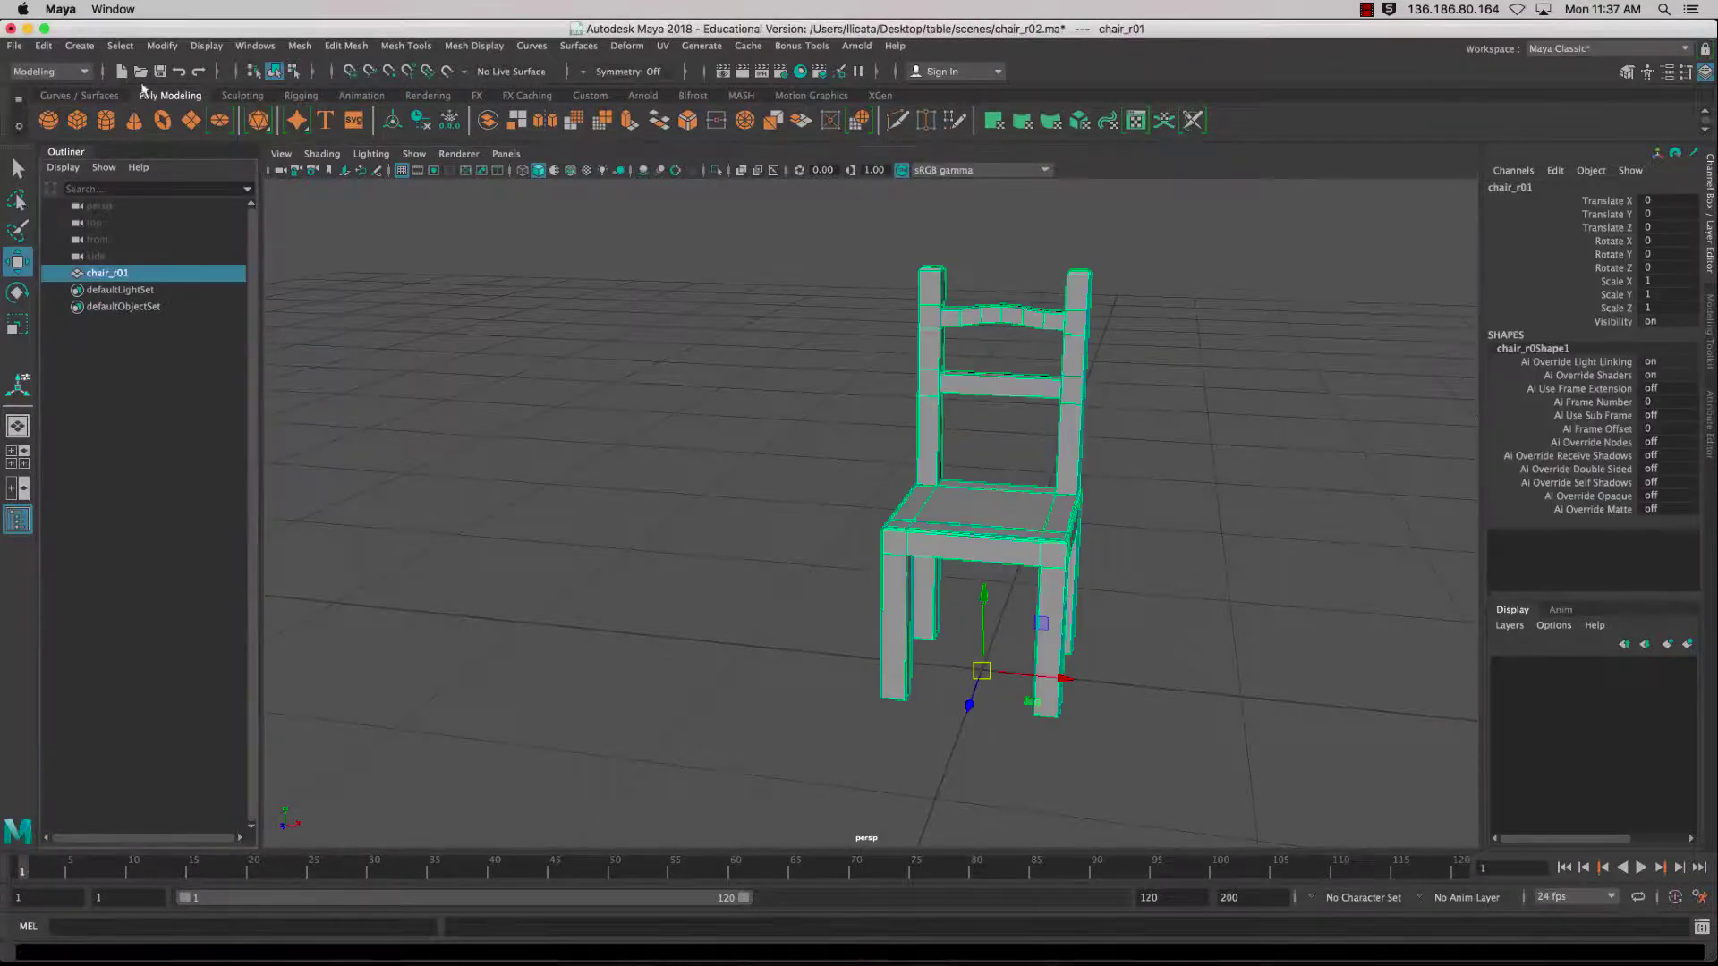
- Save the scene under its current name, chair_r02.ma, and deselect the chair
click(15, 46)
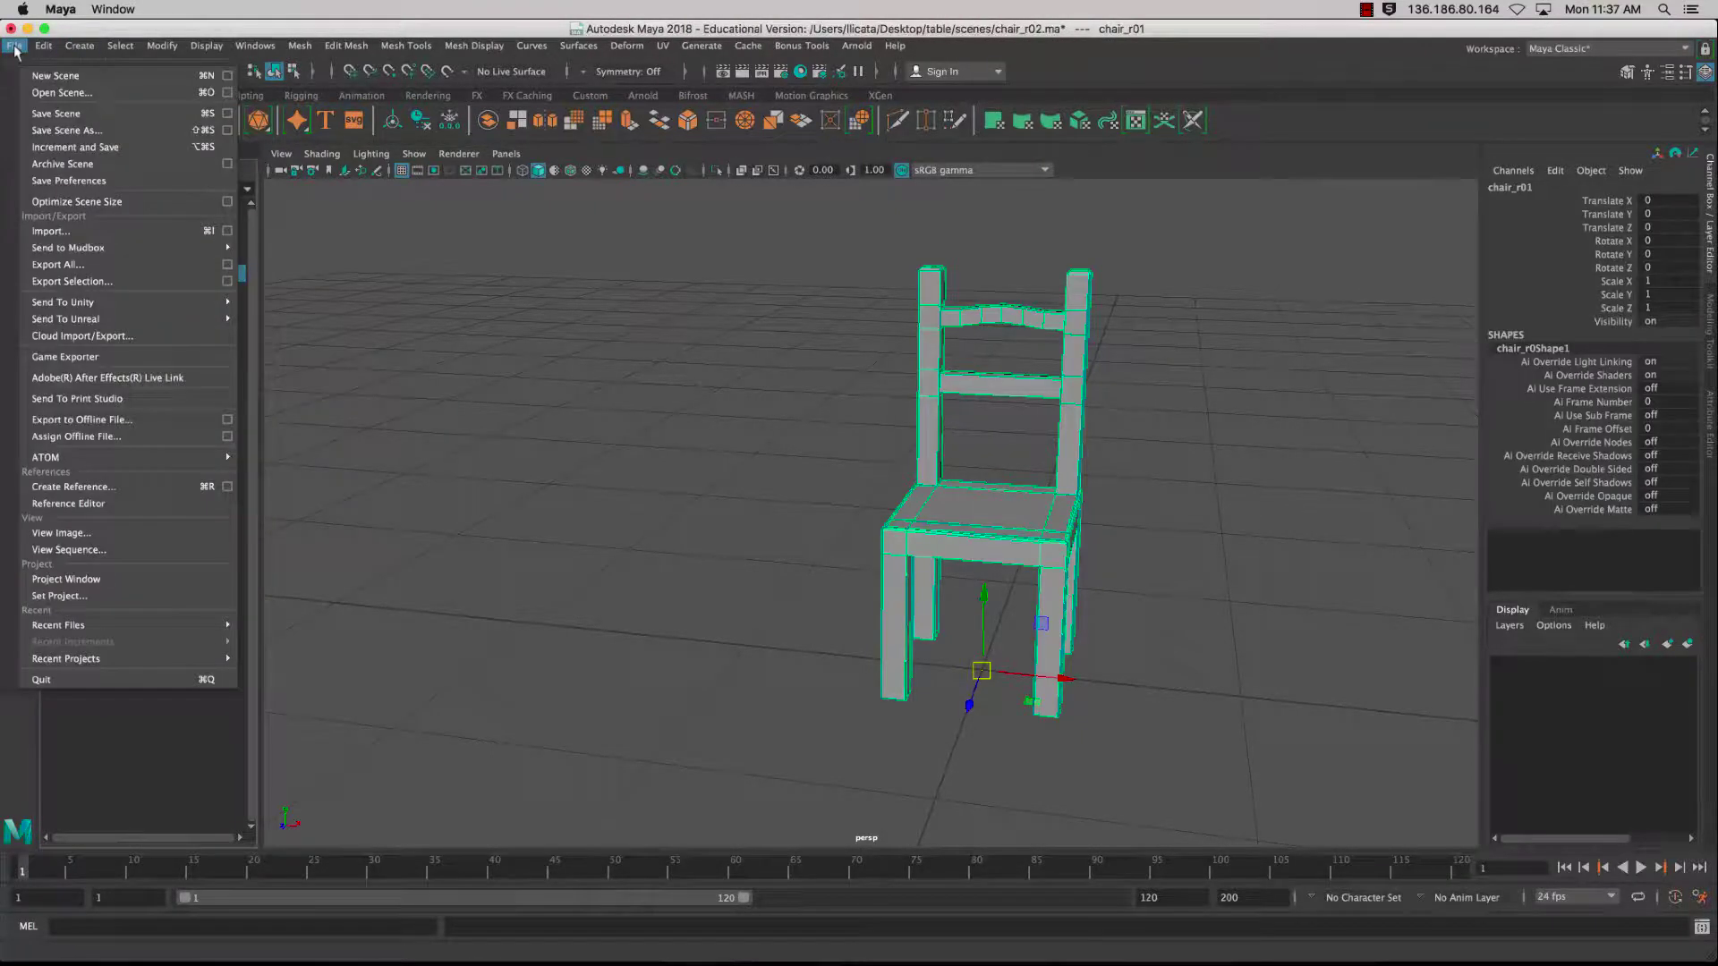
click(96, 117)
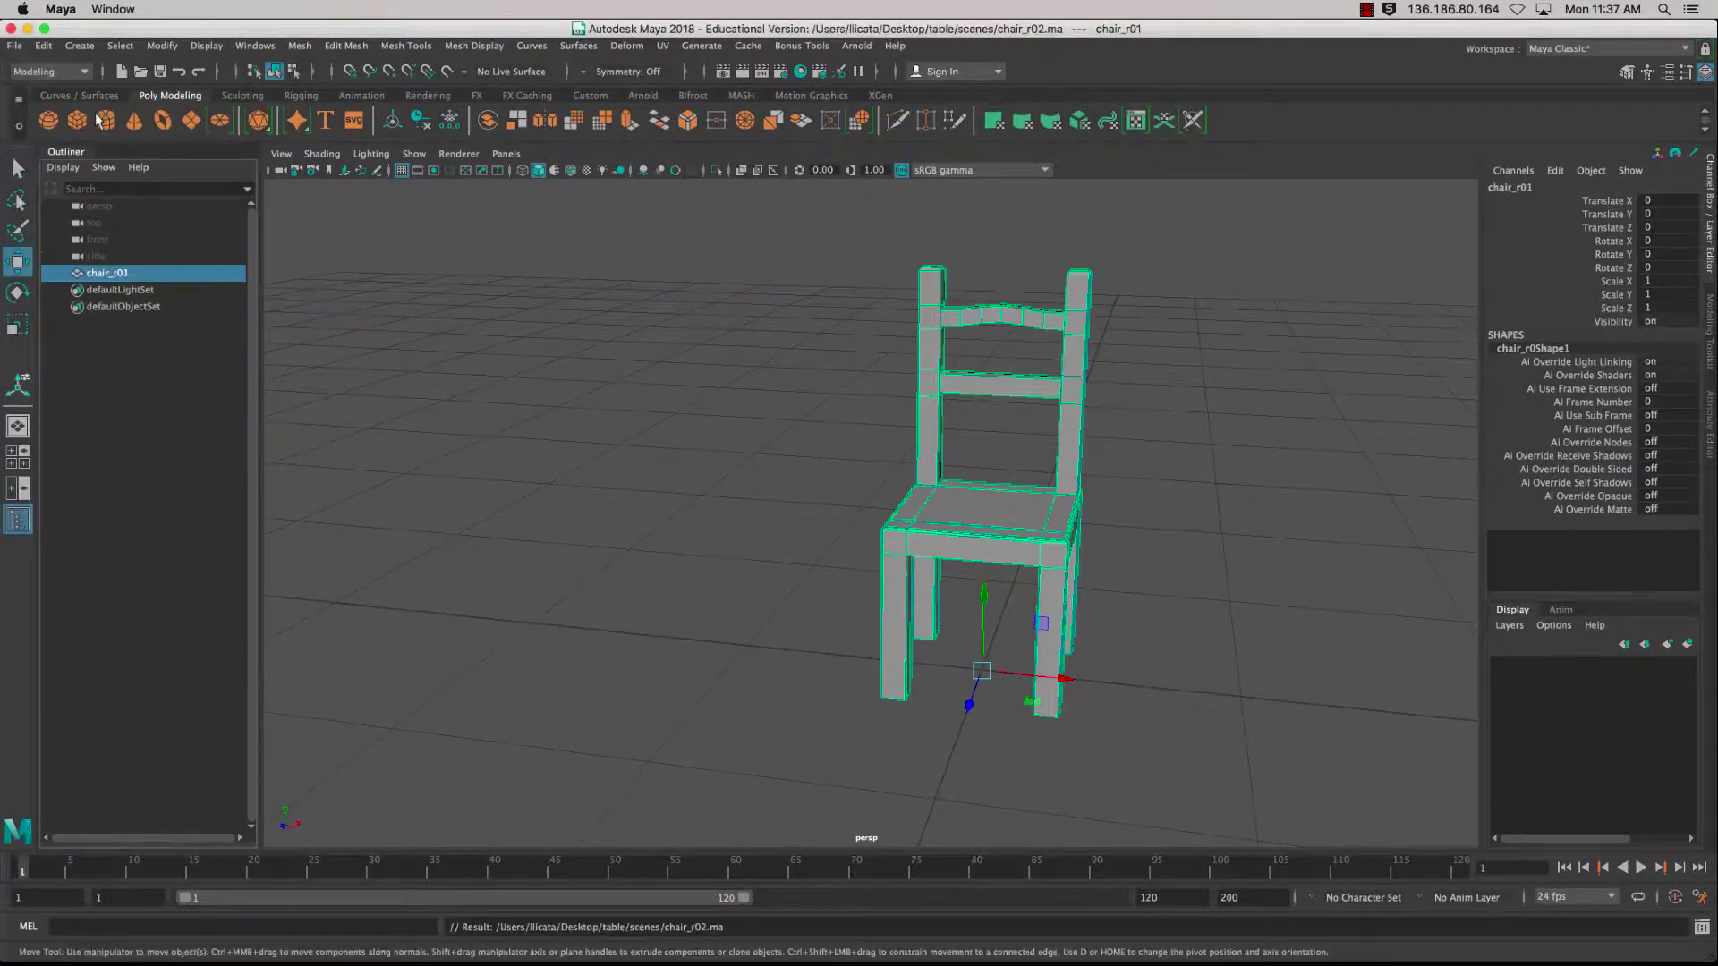
click(563, 388)
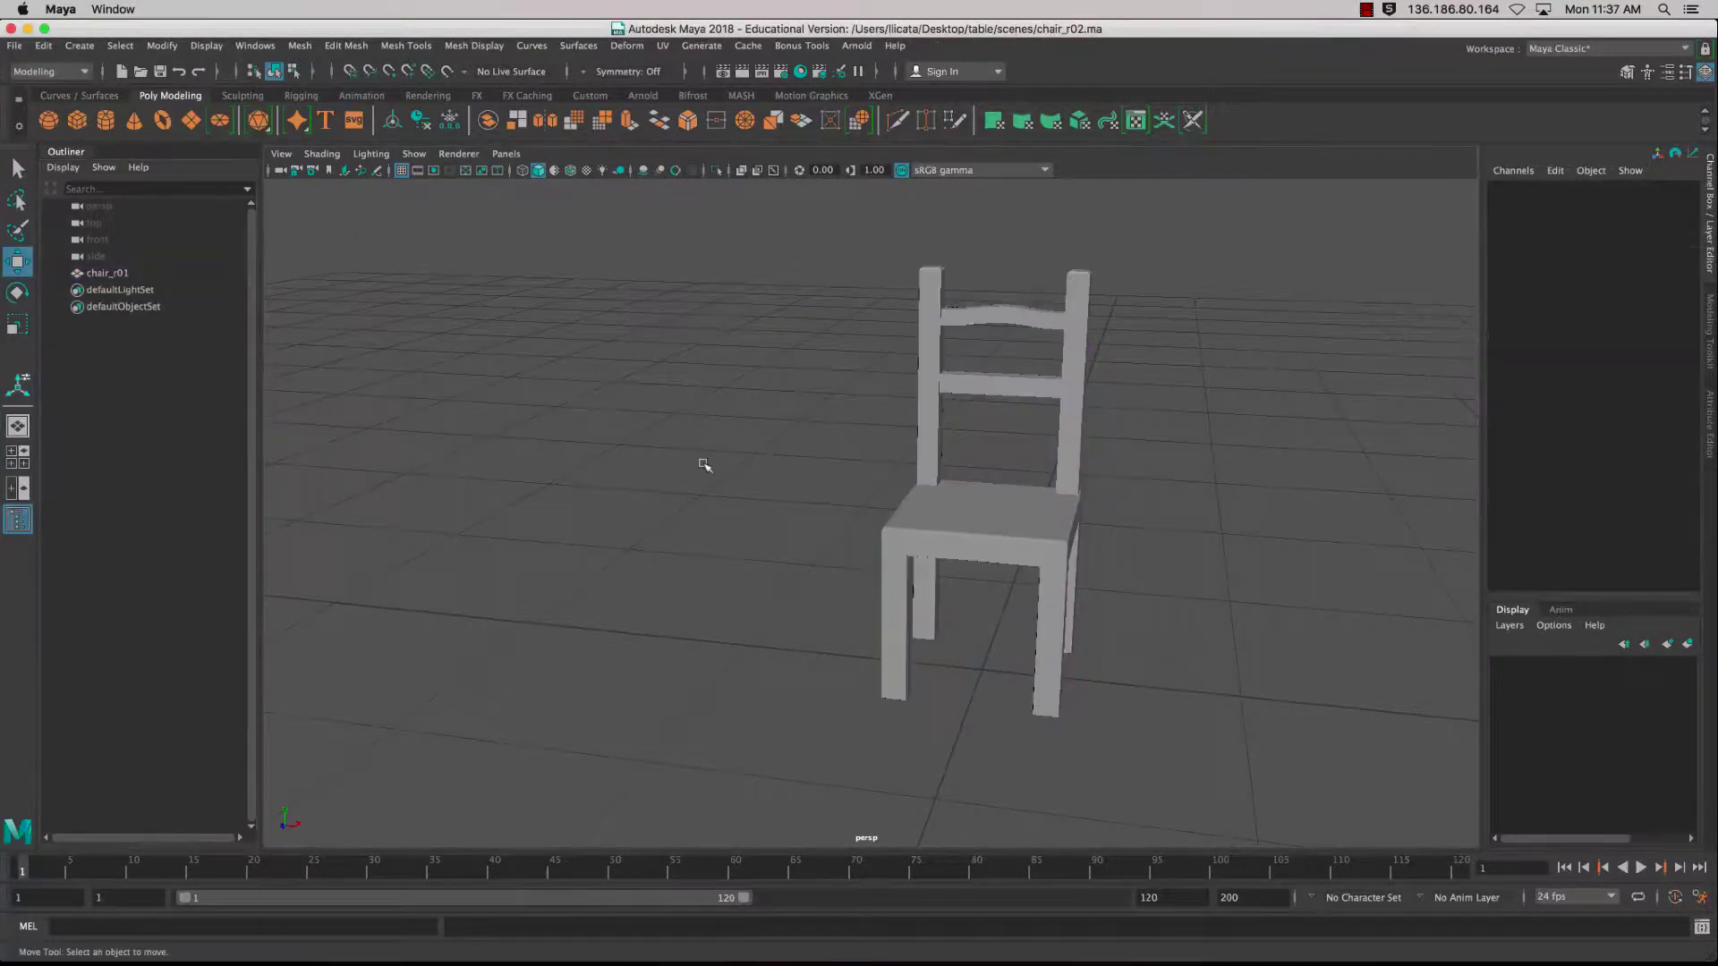
- Select the chair and inspect the finished model from several angles, both near and far
scroll(701, 465, down, 5)
scroll(707, 465, up, 8)
alt+drag(710, 464, 597, 483)
click(703, 500)
alt+middle_drag(784, 509, 823, 582)
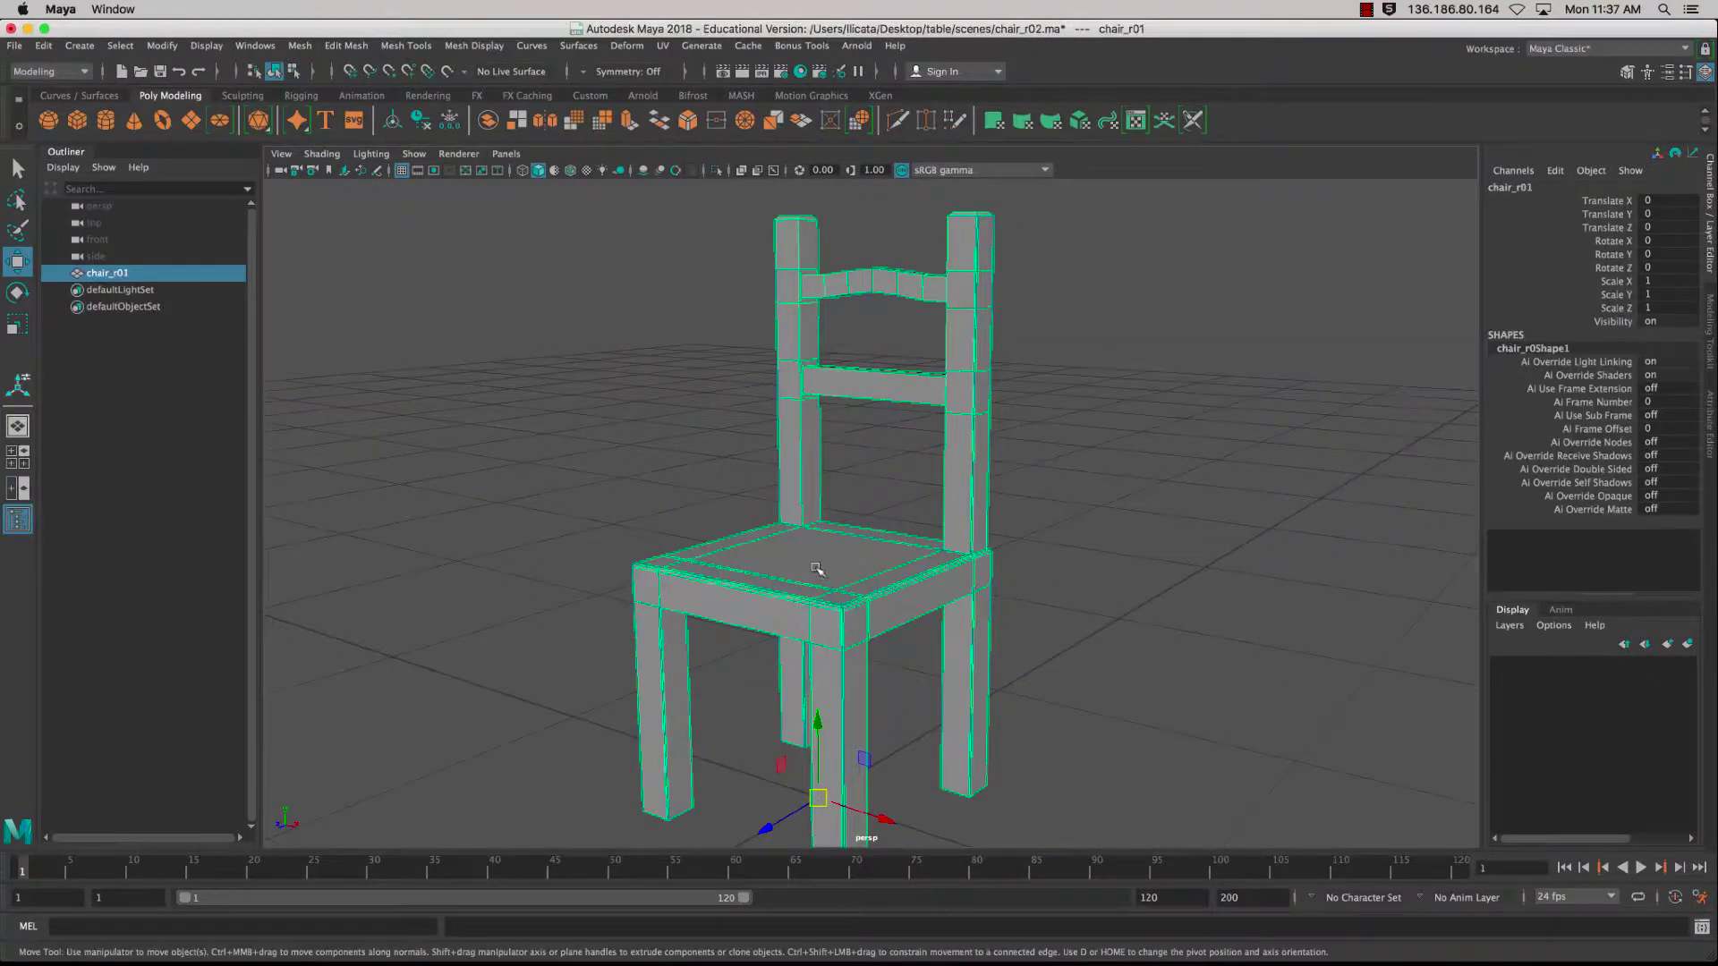
alt+drag(821, 580, 1038, 588)
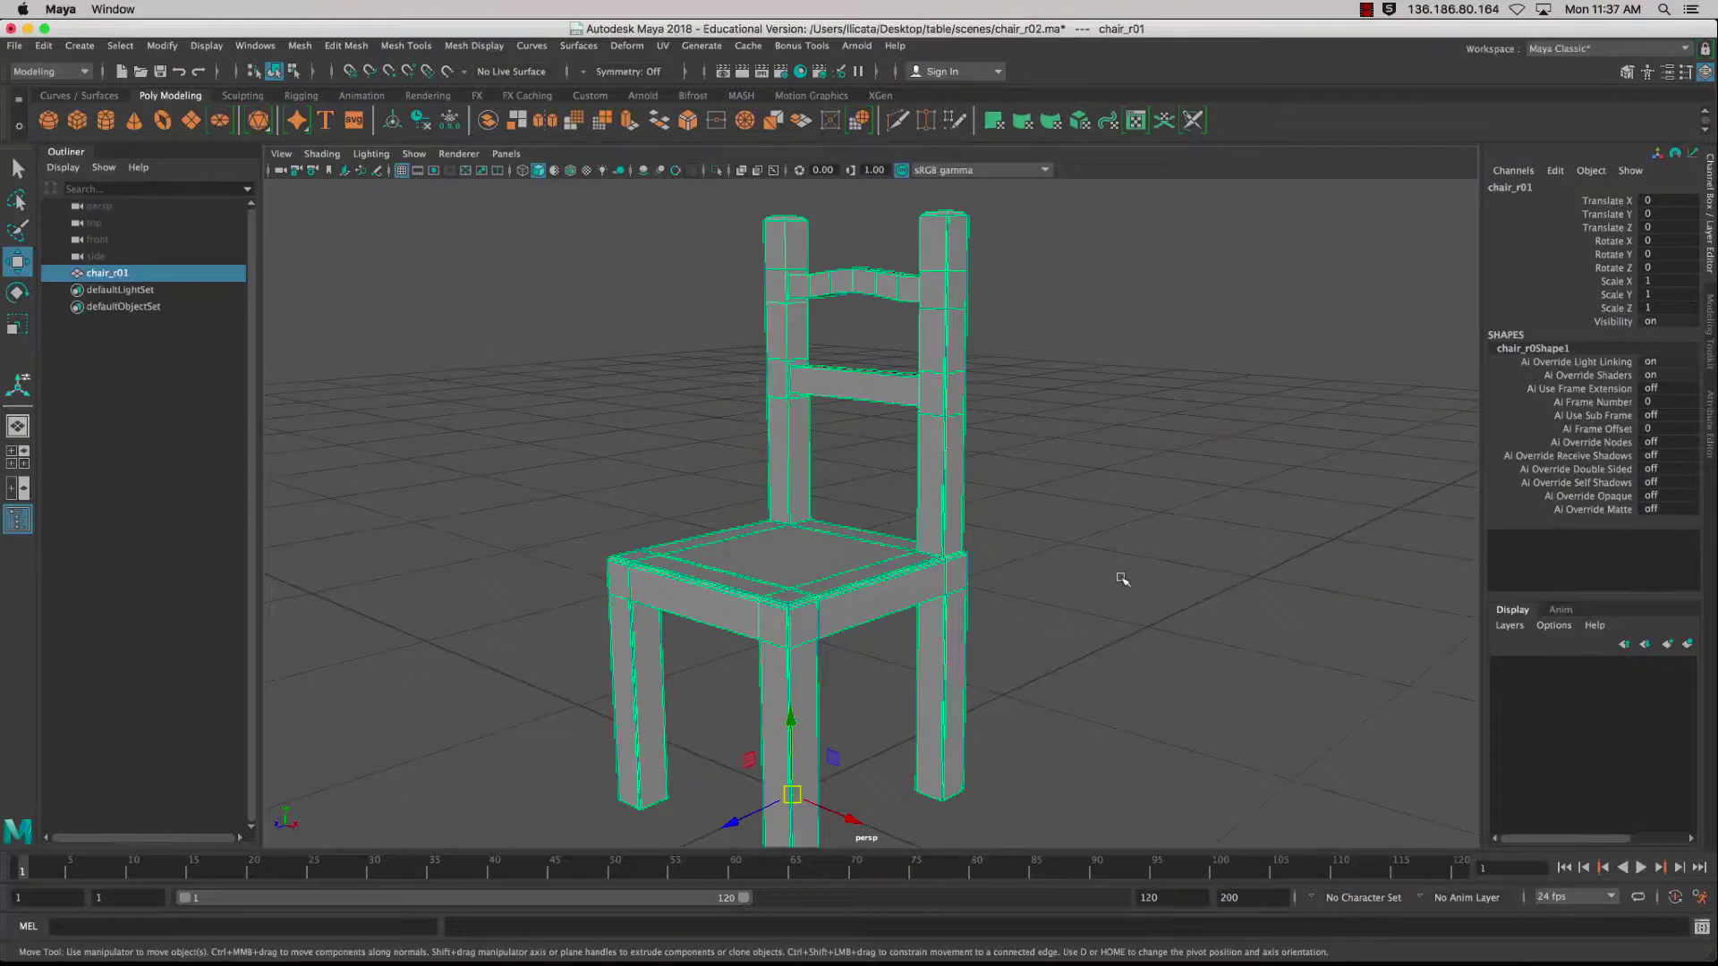
mouse_move(1071, 572)
alt+mouse_down()
mouse_move(1005, 494)
mouse_move(1131, 525)
mouse_move(1190, 517)
mouse_move(1069, 548)
alt+mouse_up()
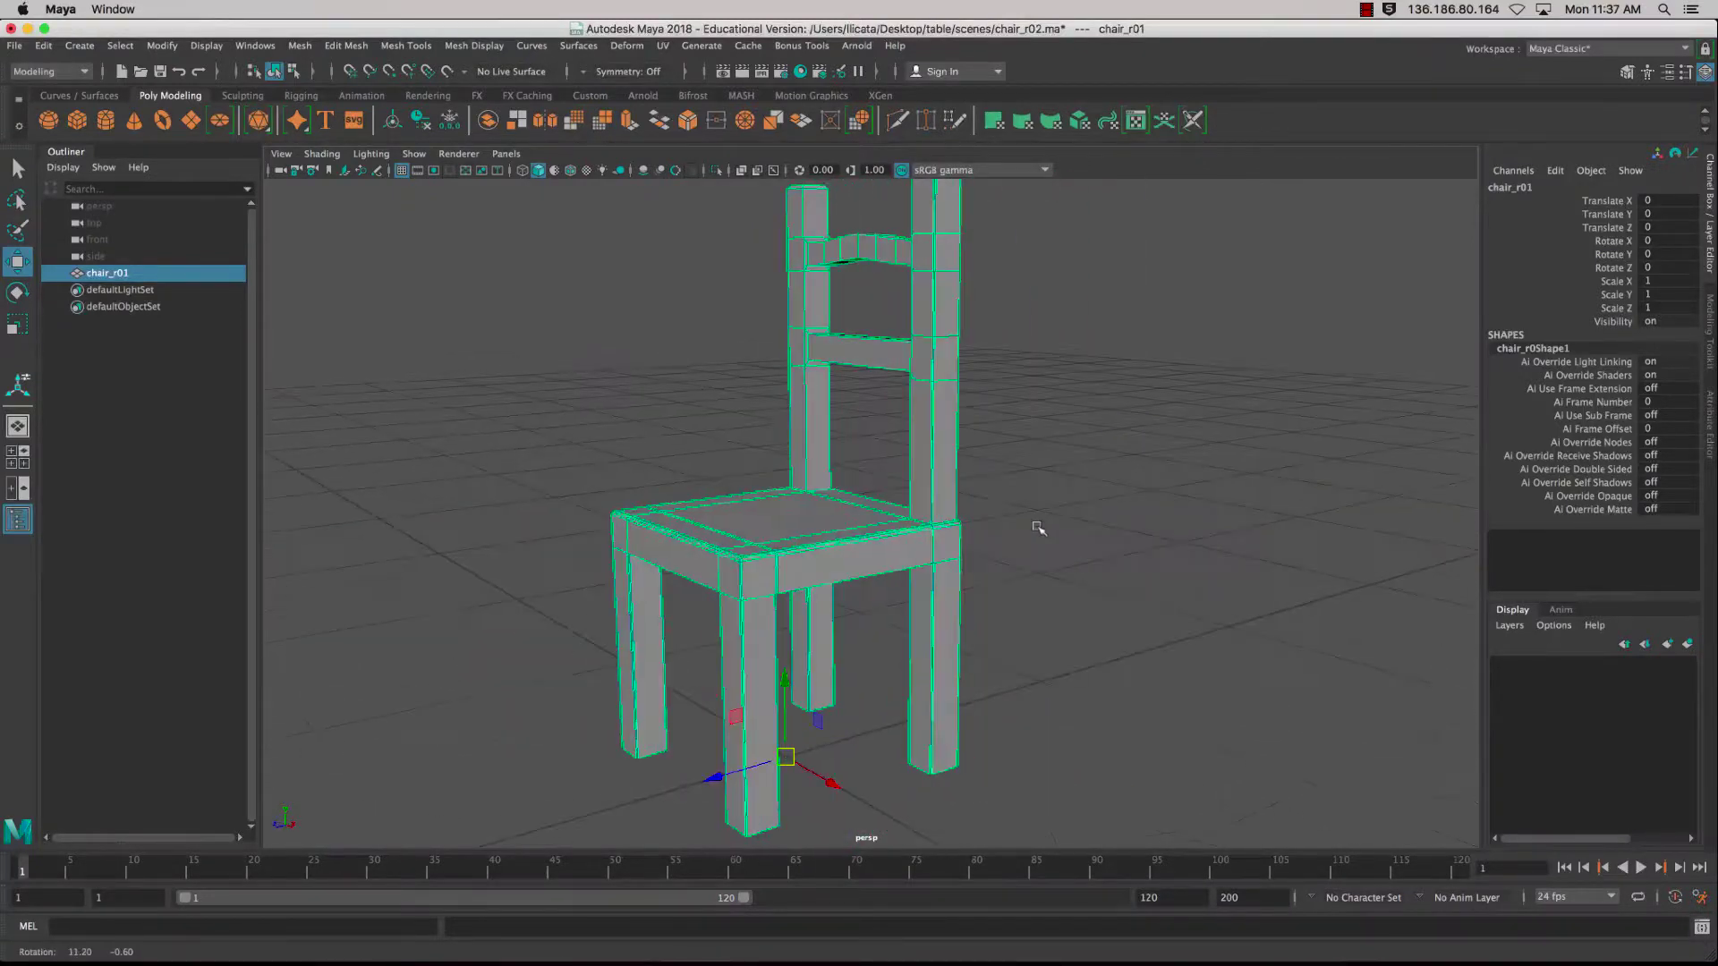